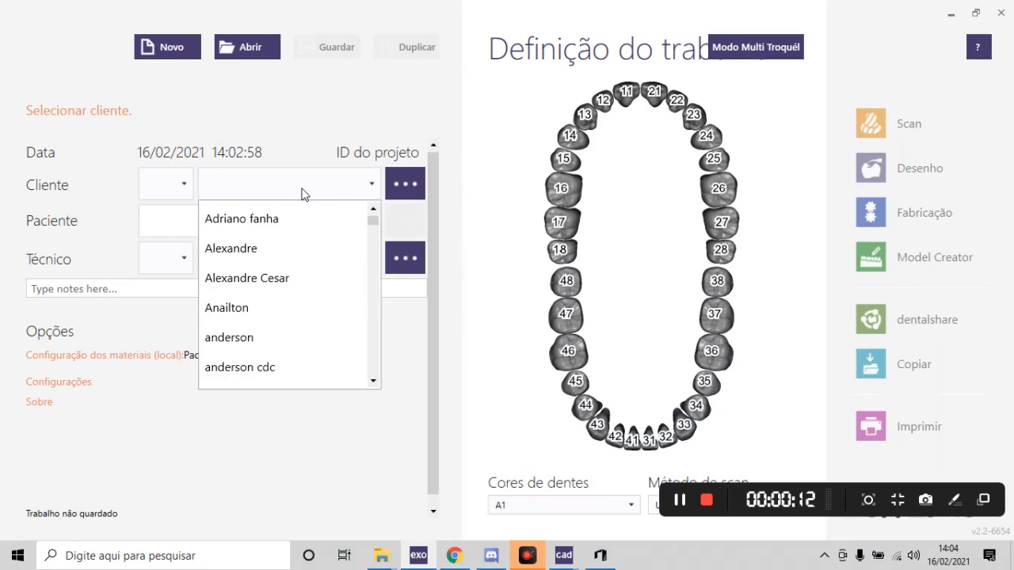
Step: Choose Aula as the client for the new project
key(a)
key(u)
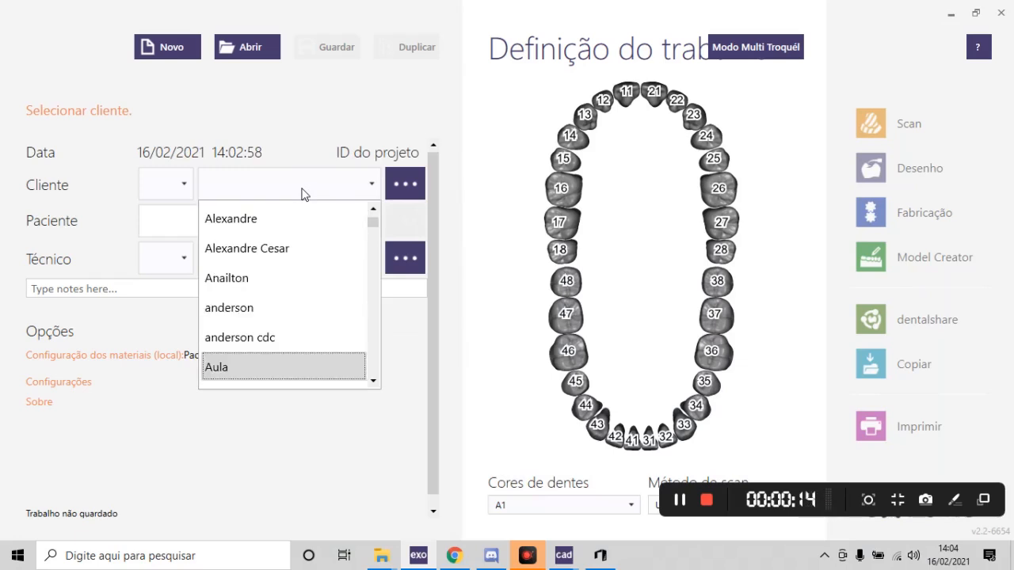
key(Down)
key(Return)
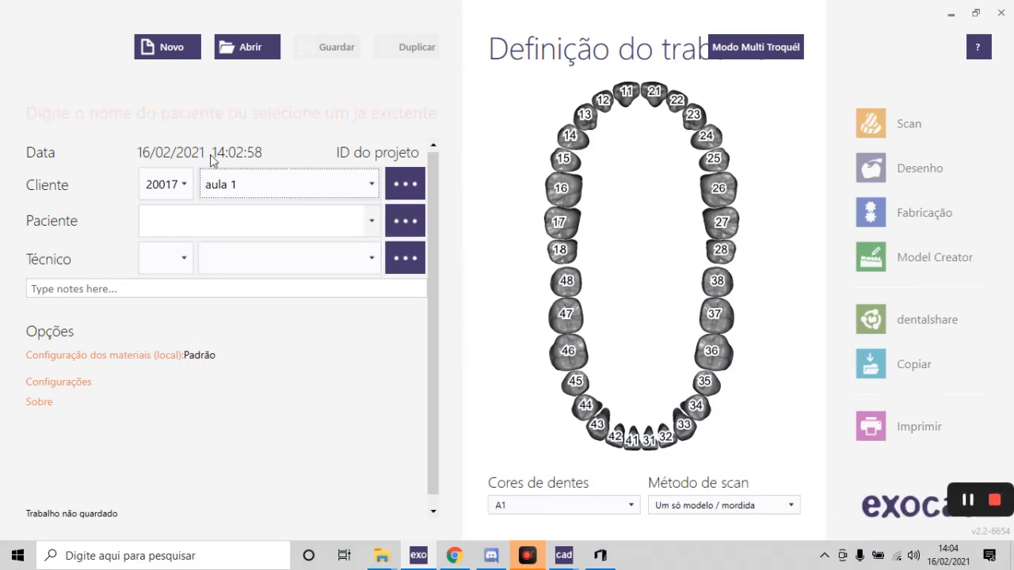
click(254, 188)
click(260, 193)
click(256, 193)
click(374, 209)
click(301, 220)
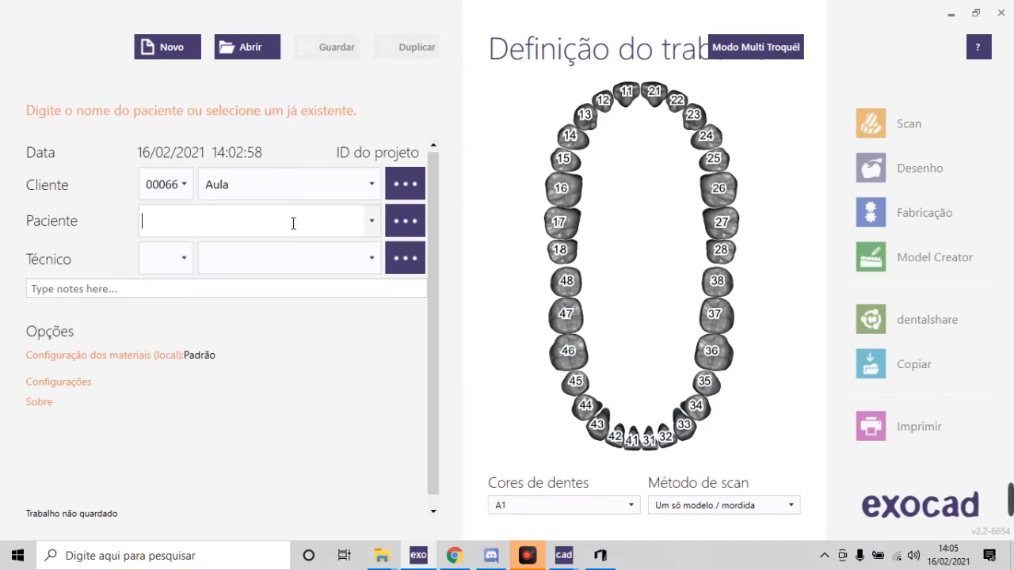
text(coa)
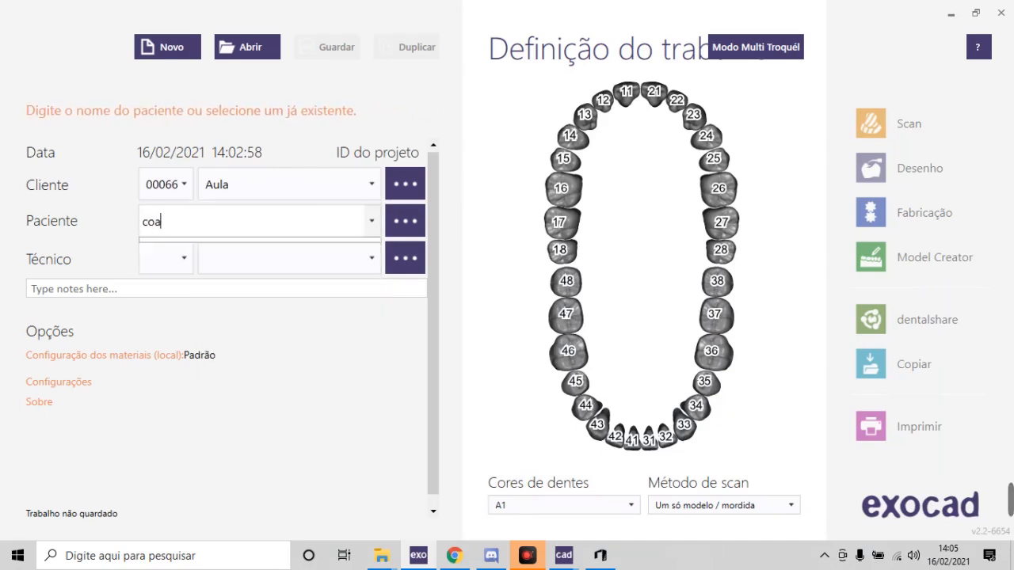
key(Return)
key(BackSpace)
text(cor)
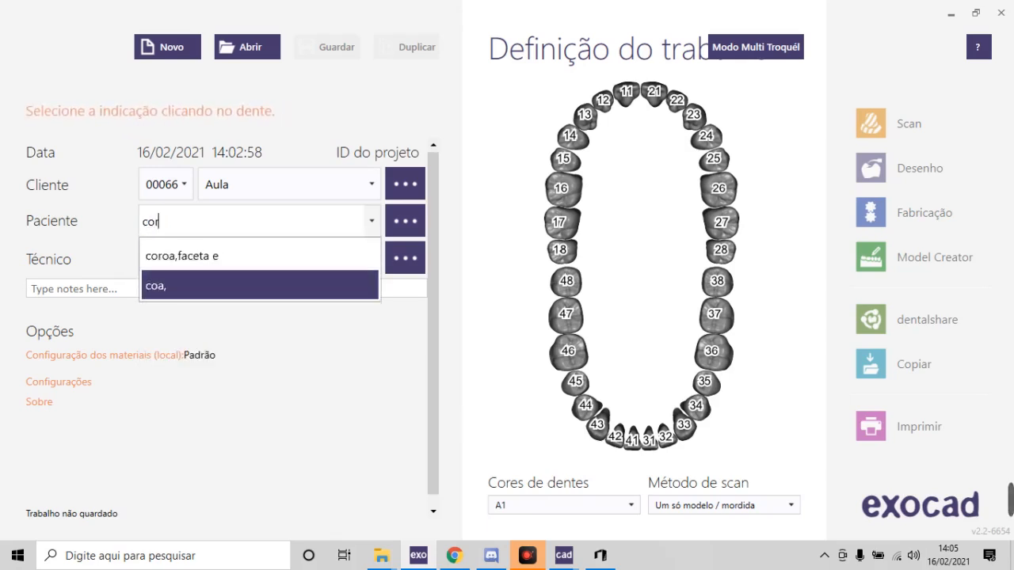
text(oa venner)
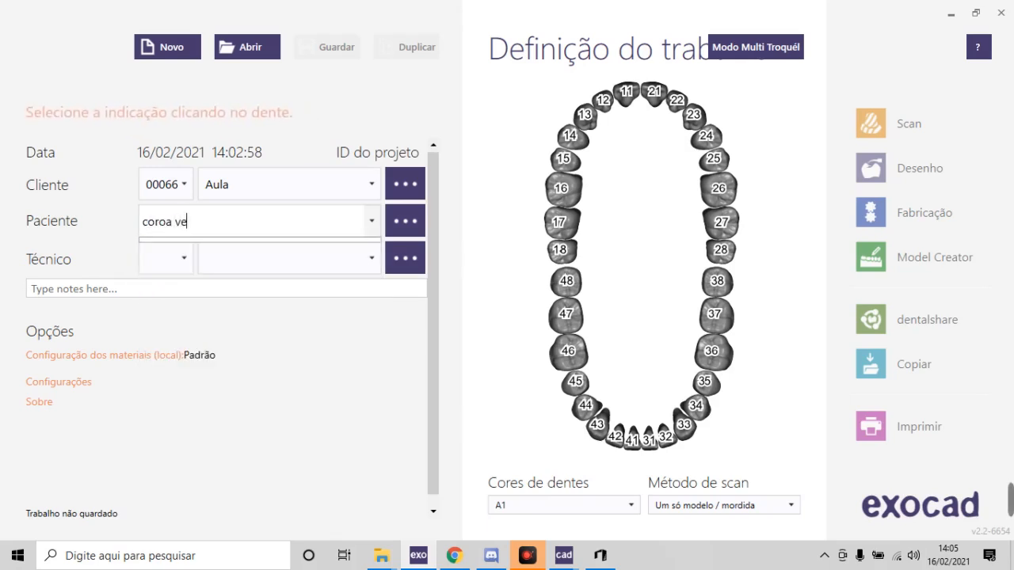
click(240, 267)
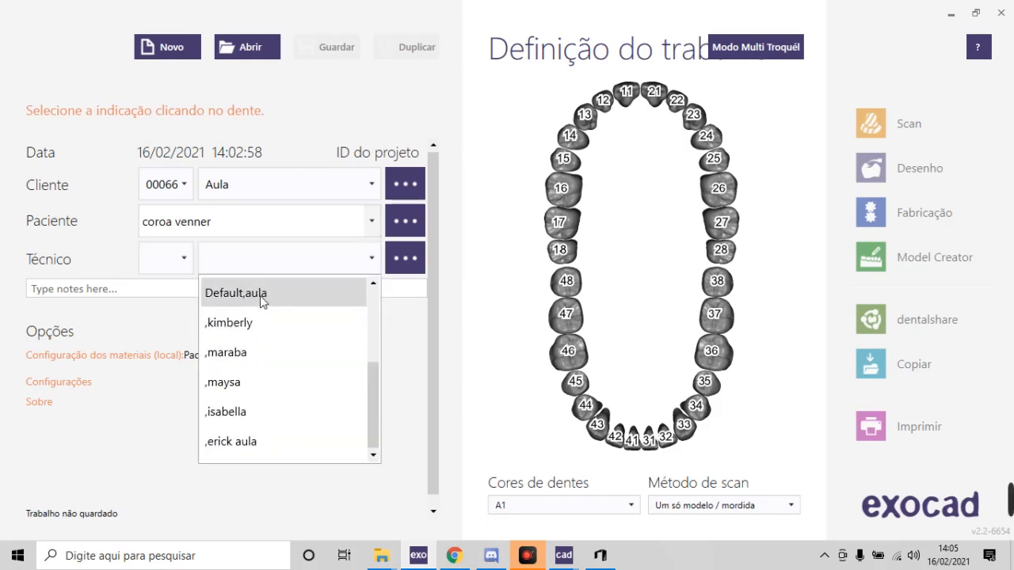
click(262, 295)
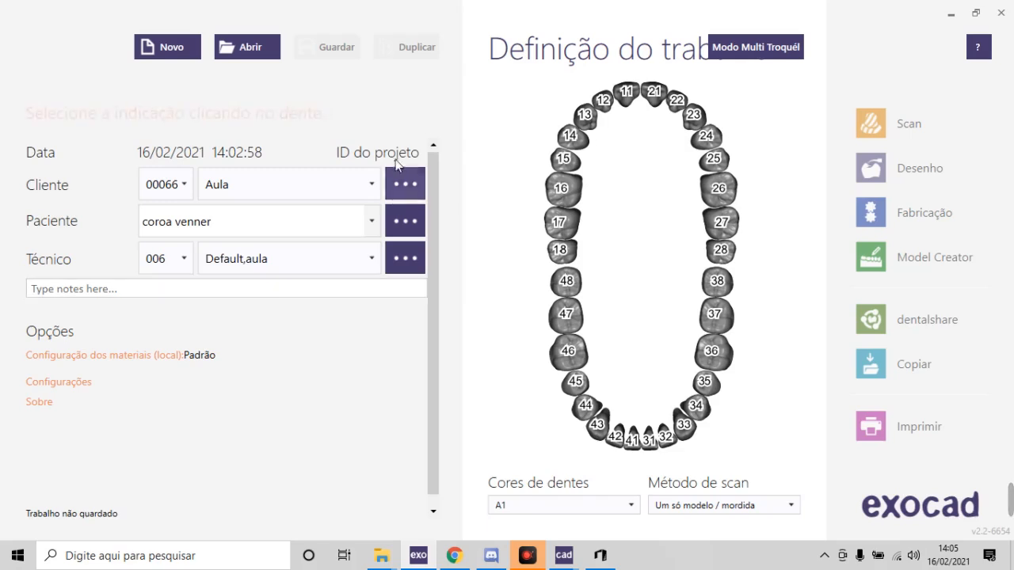
Step: Define tooth 11 as a reduced crown (Coroa reduzida)
click(624, 96)
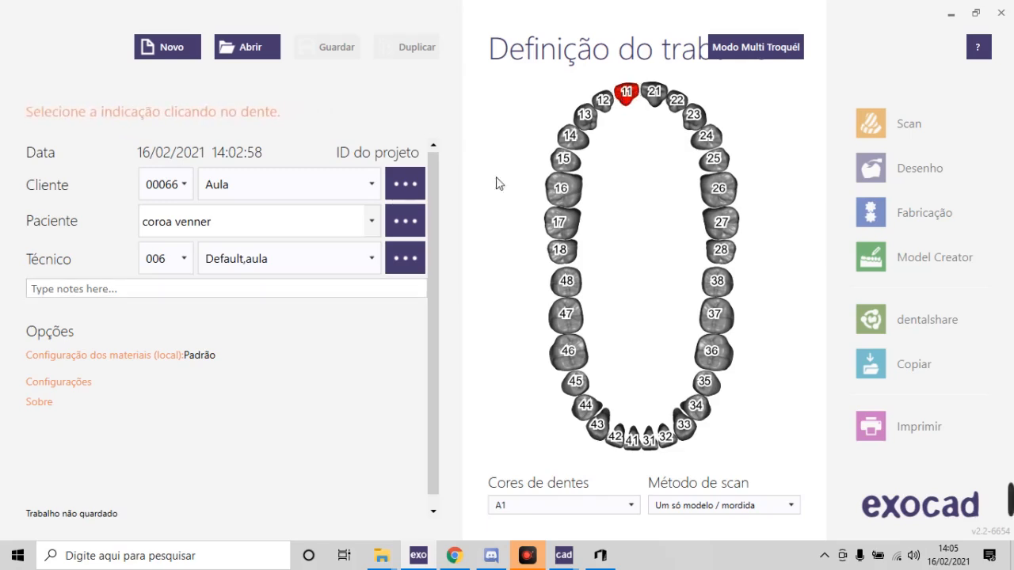
drag(451, 150, 472, 279)
scroll(338, 312, down, 2)
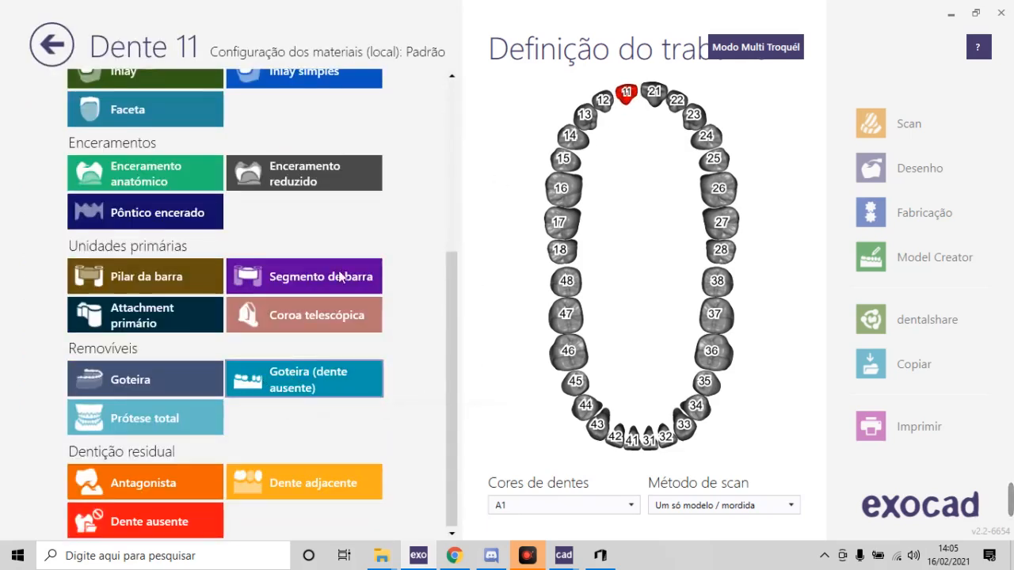
scroll(312, 233, up, 5)
click(327, 115)
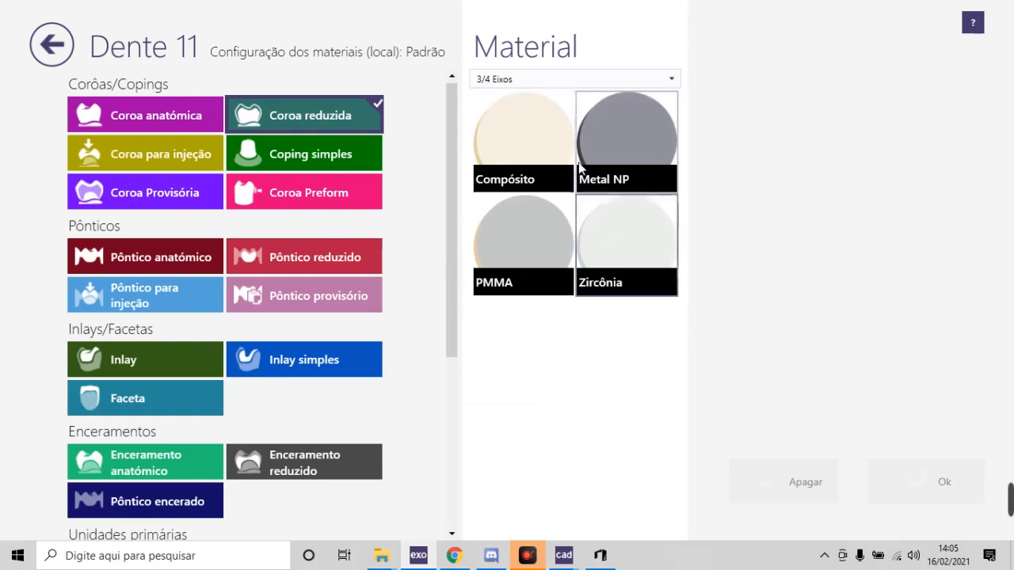
Step: Set tooth 11's material to Zircônia from the 5-Eixos/ Laser/ Impressão 3D production category
click(563, 80)
click(518, 117)
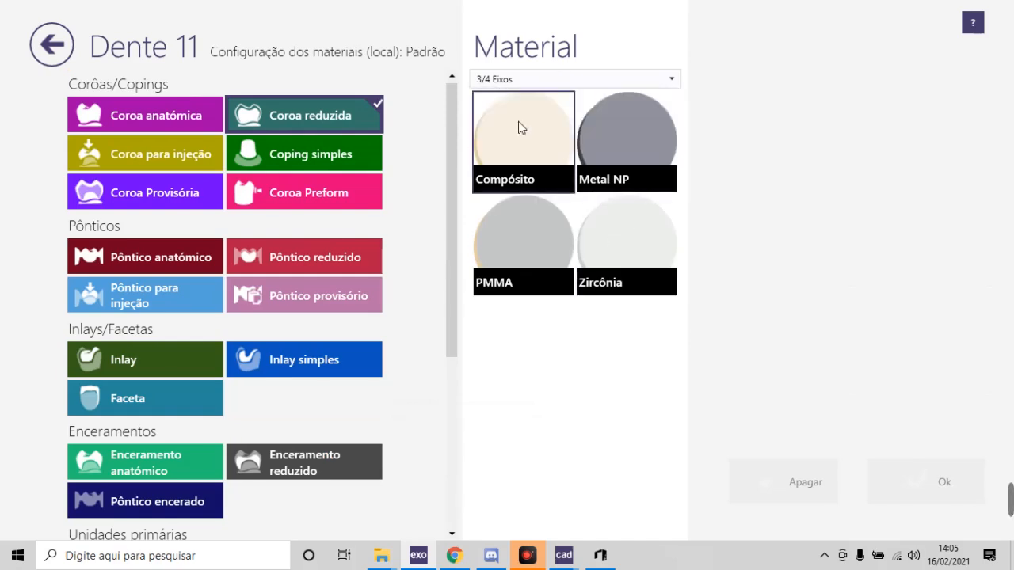
click(594, 82)
click(593, 136)
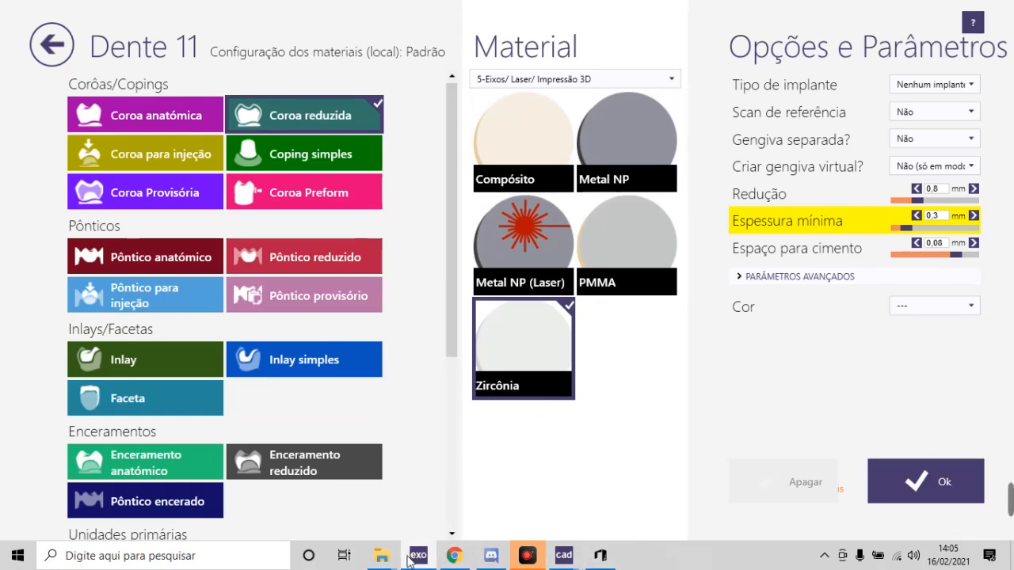
Step: Switch to File Explorer, review the scan files in the exercicio 2 folder, and preview the gengiva model in 3D Builder before closing it
mouse_move(393, 567)
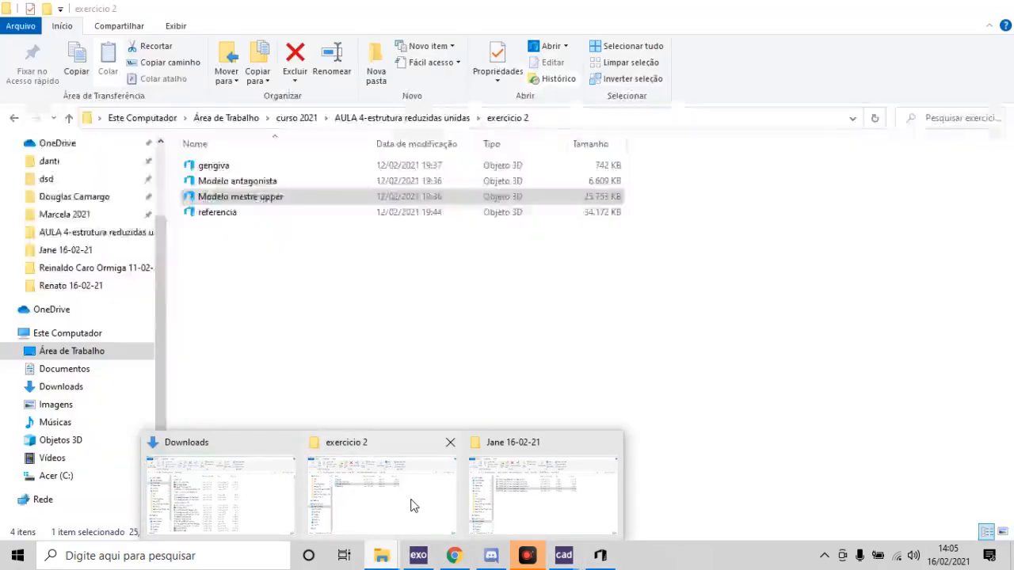
click(413, 508)
click(419, 398)
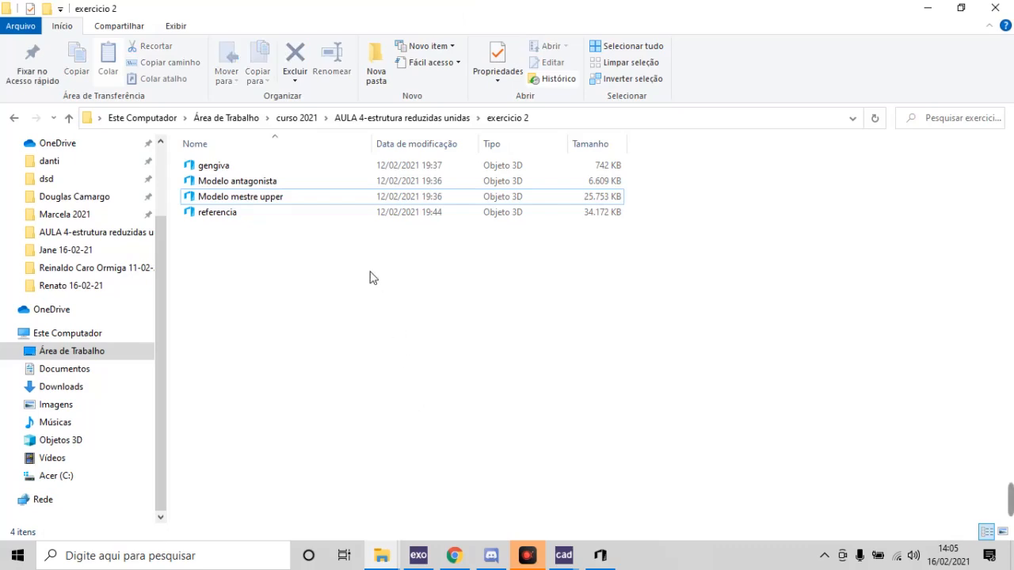
click(226, 222)
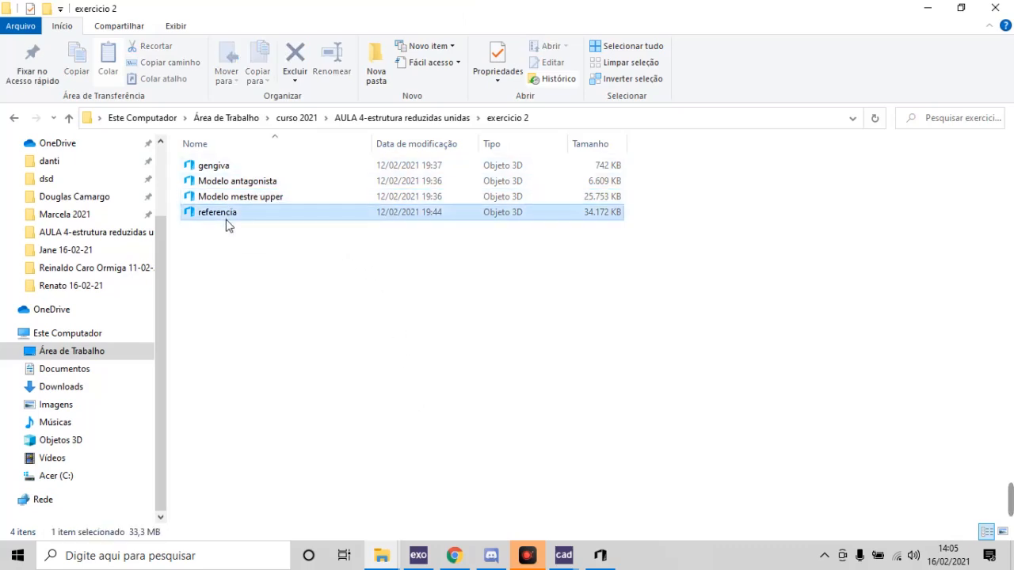
click(291, 203)
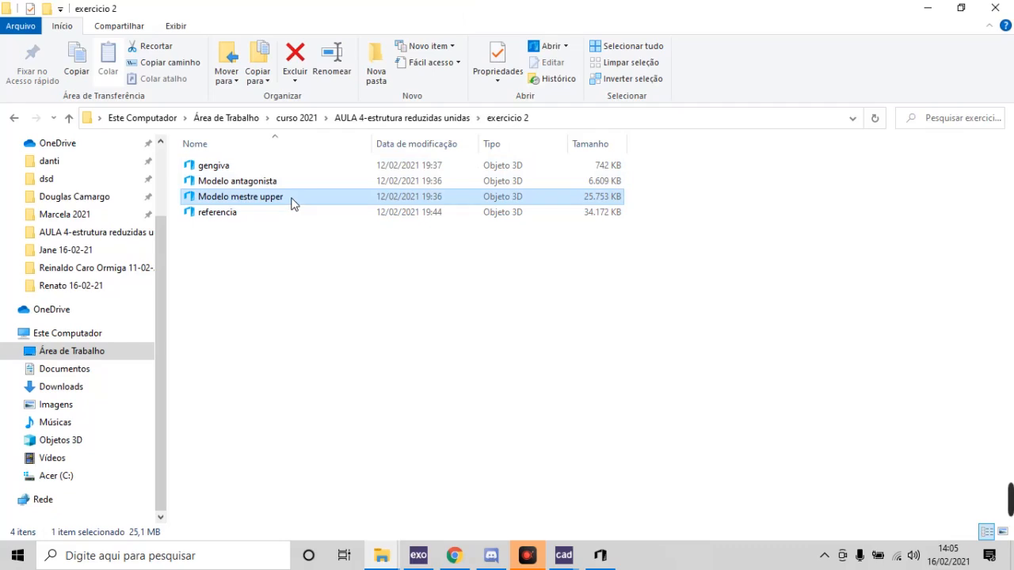
click(267, 187)
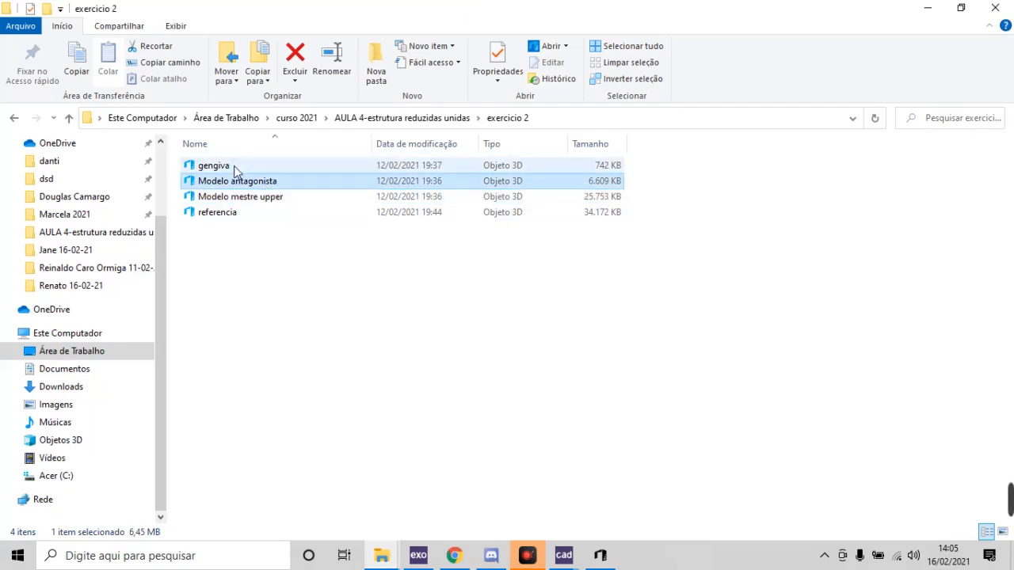
click(233, 166)
double_click(233, 165)
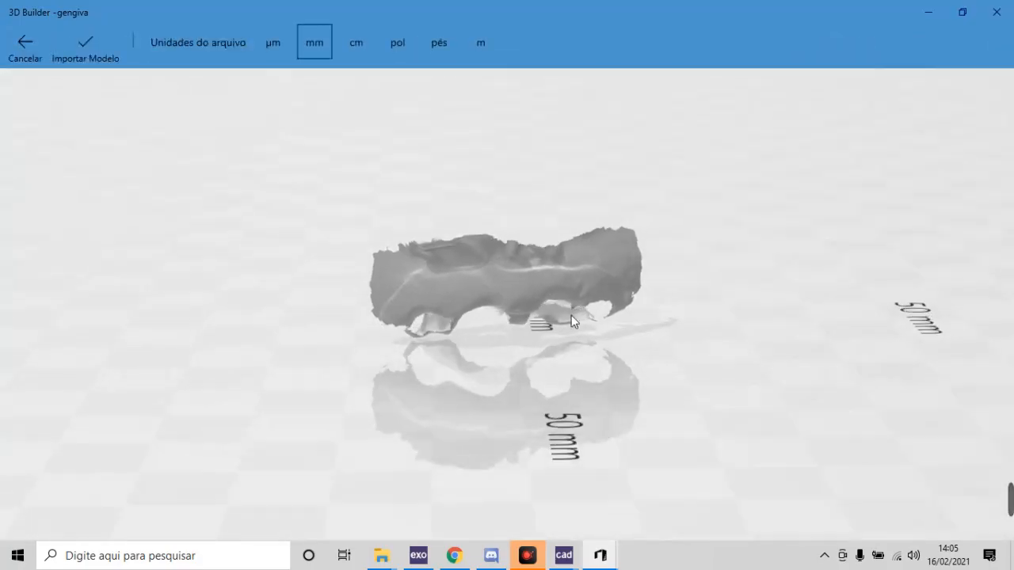
click(996, 12)
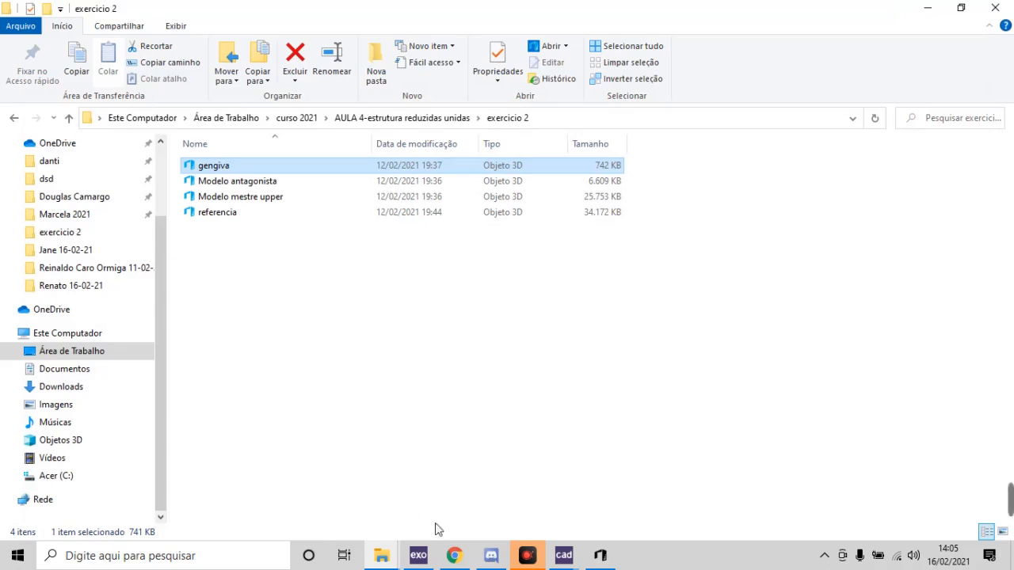
Step: Switch back to exocad, reselect the 5-Eixos/ Laser/ Impressão 3D category, and set tooth 11's separate gingiva option to Sim
click(420, 558)
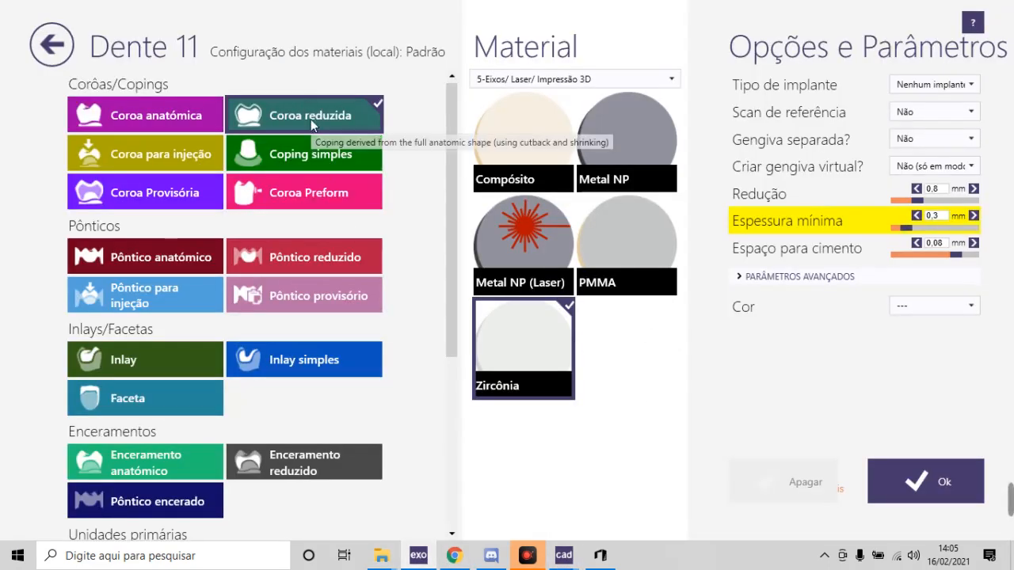
click(544, 81)
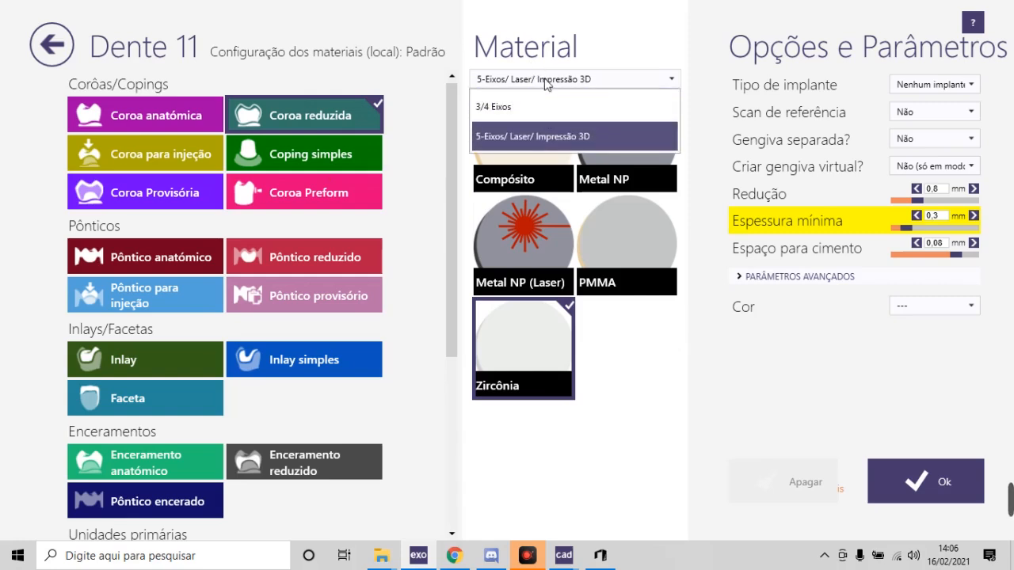
click(576, 135)
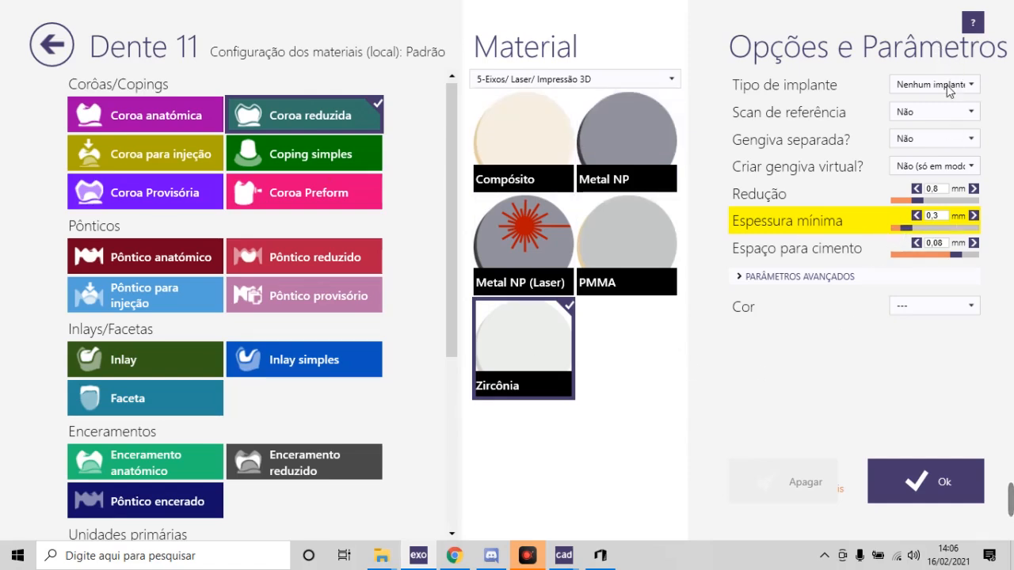
click(909, 140)
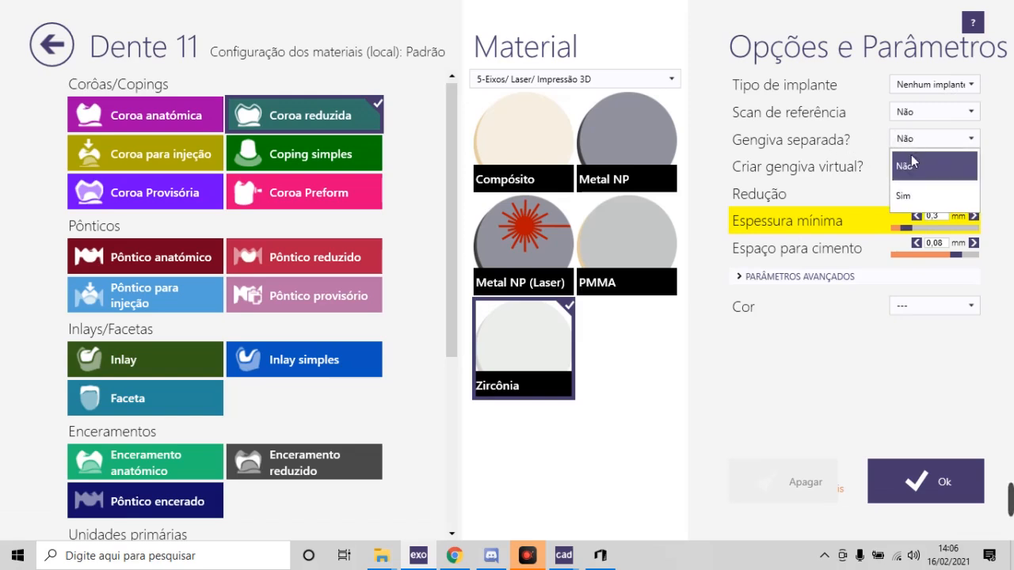
click(910, 196)
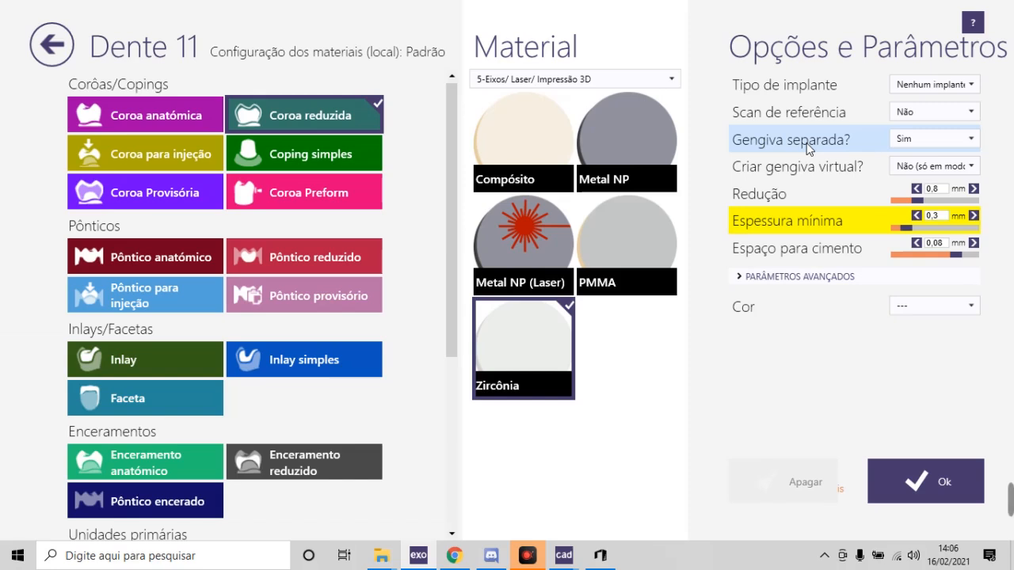
click(527, 556)
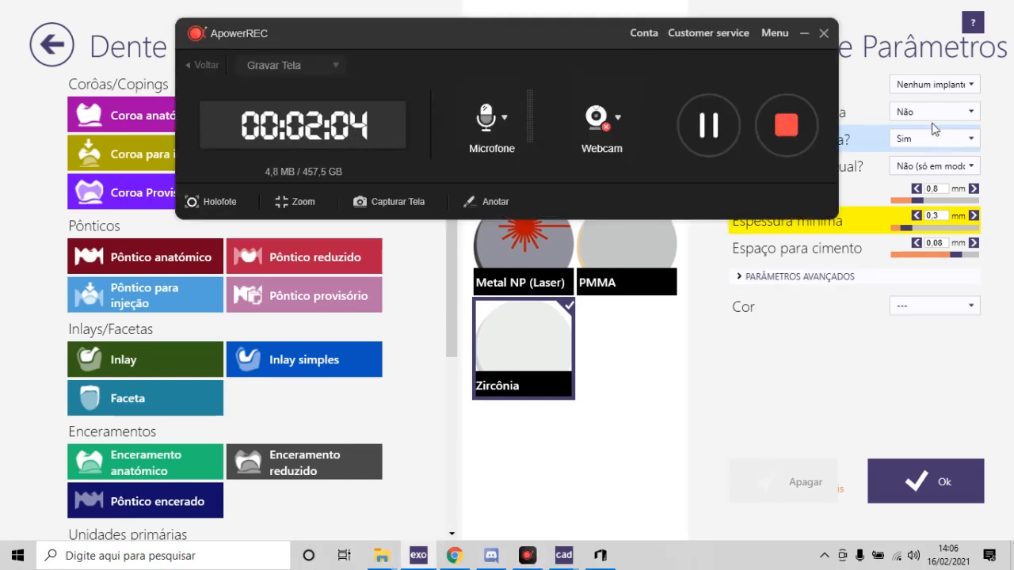
click(804, 33)
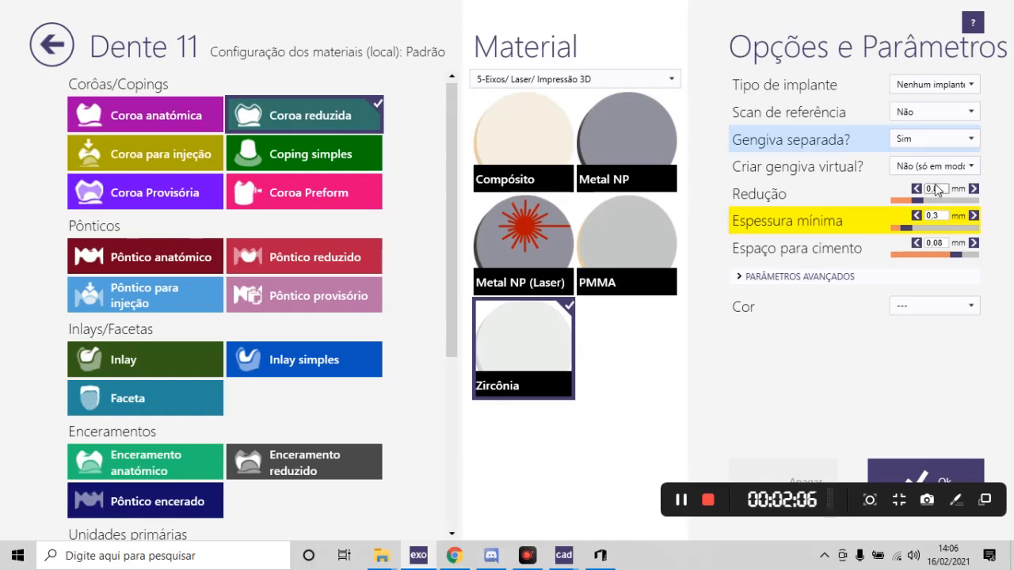
Step: Set the reference scan option (Scan de referência) to Sim and confirm tooth 11's settings
click(900, 115)
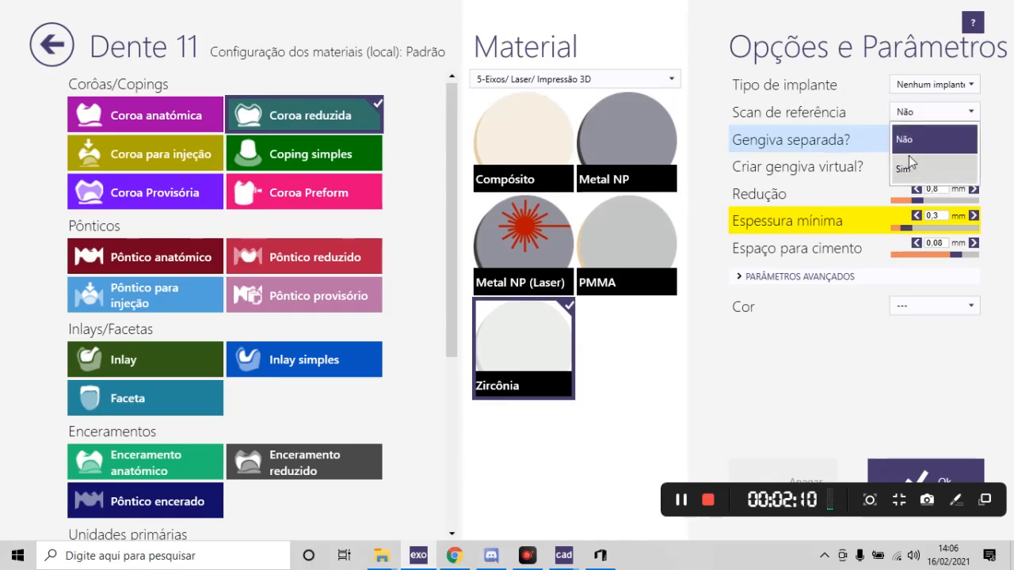
click(911, 170)
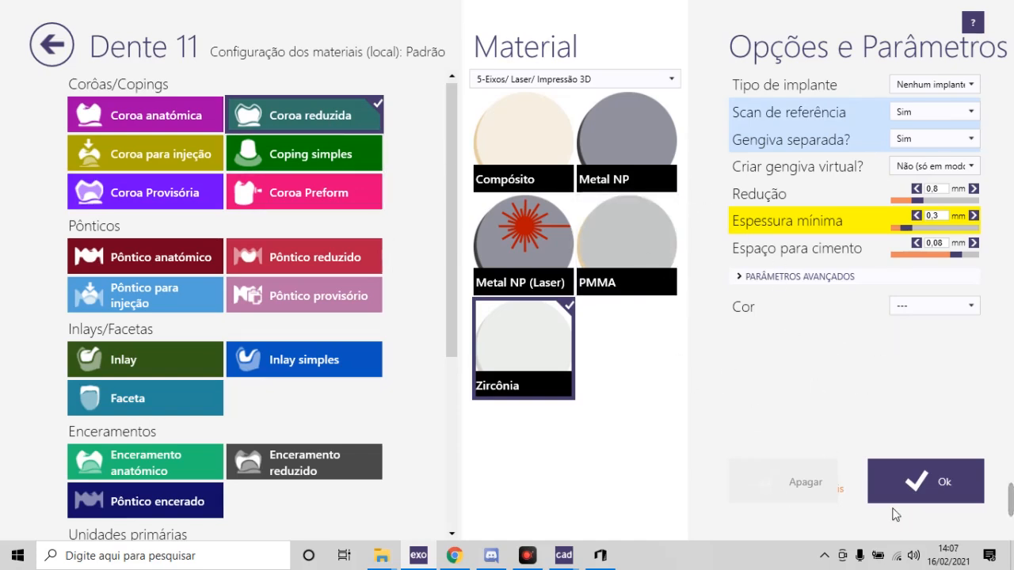
click(979, 491)
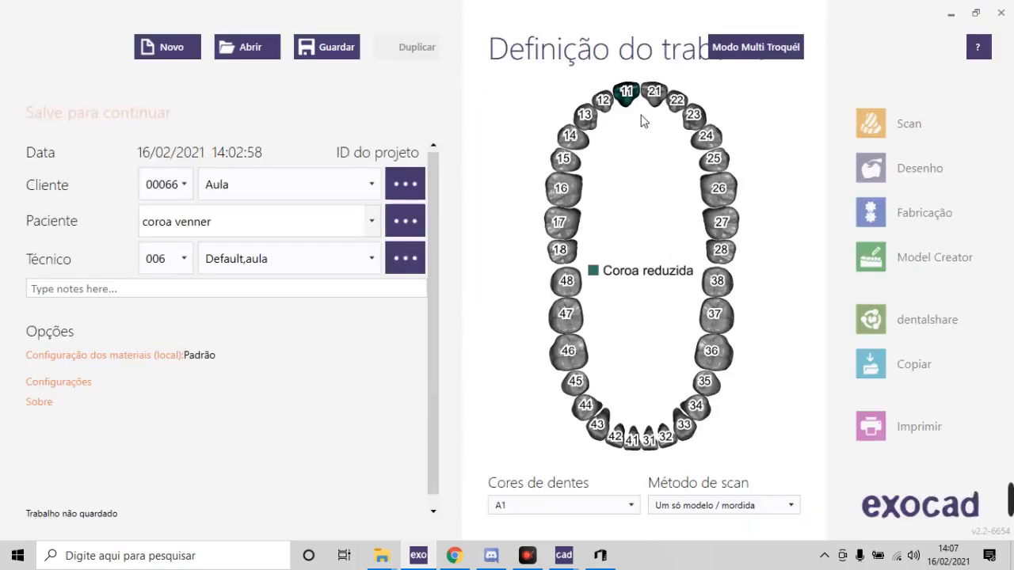
Step: Copy tooth 11's reduced crown definition to teeth 21, 22 and 12
ctrl+click(657, 99)
ctrl+click(676, 101)
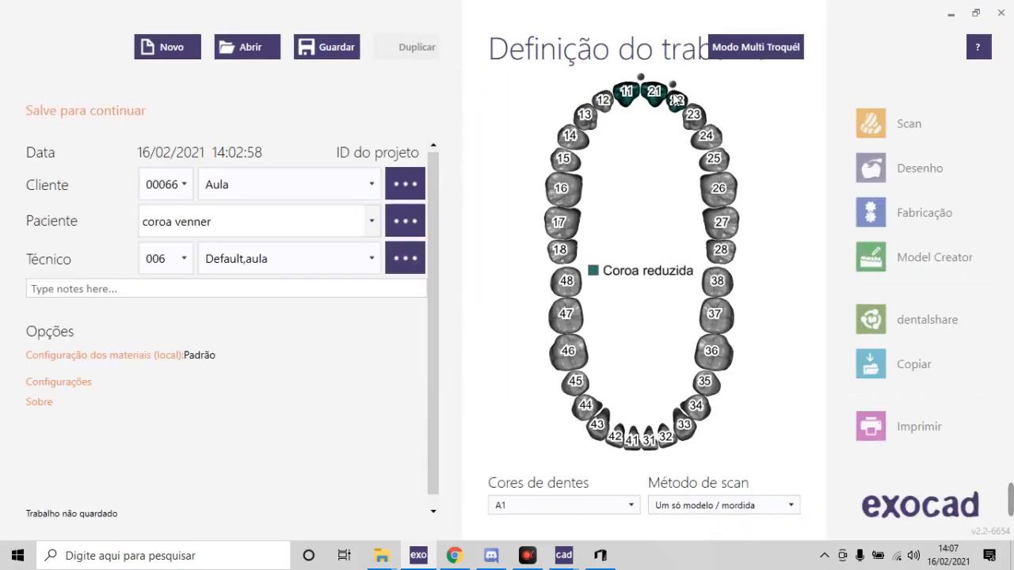
ctrl+click(604, 101)
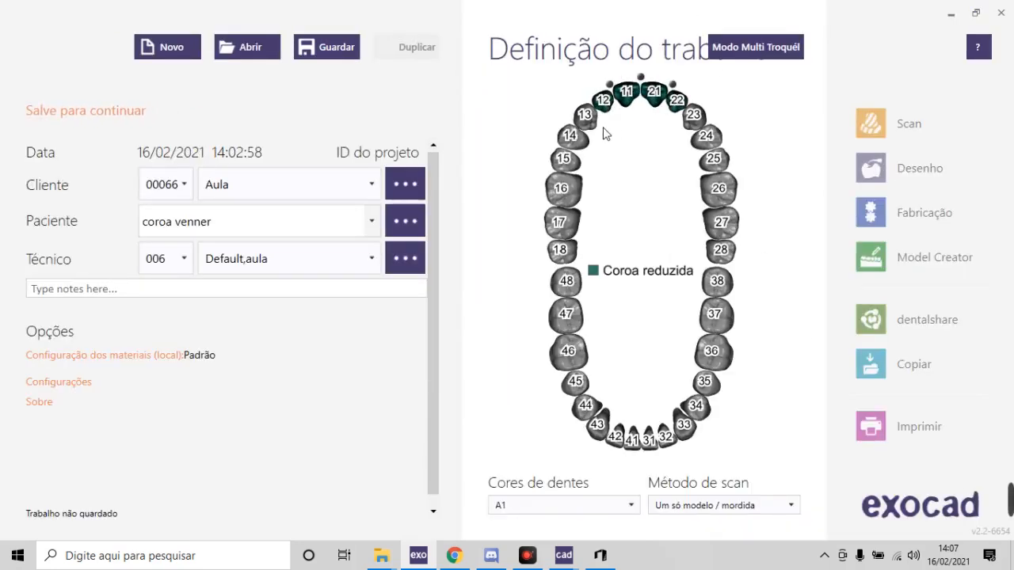
Step: Mark teeth 13 and 23 as adjacent teeth (Dente adjacente)
click(586, 119)
scroll(428, 317, down, 8)
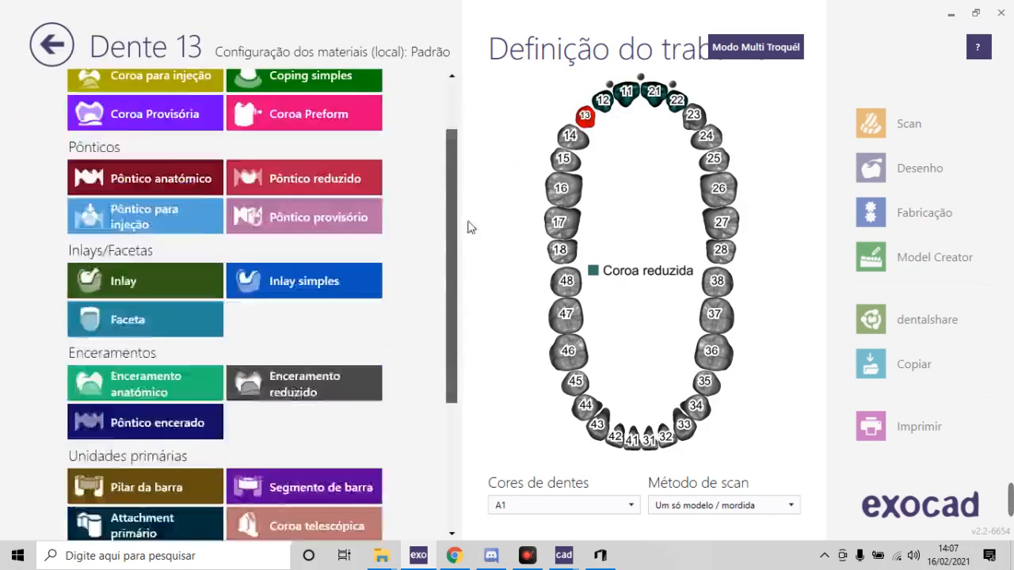
click(378, 479)
click(979, 472)
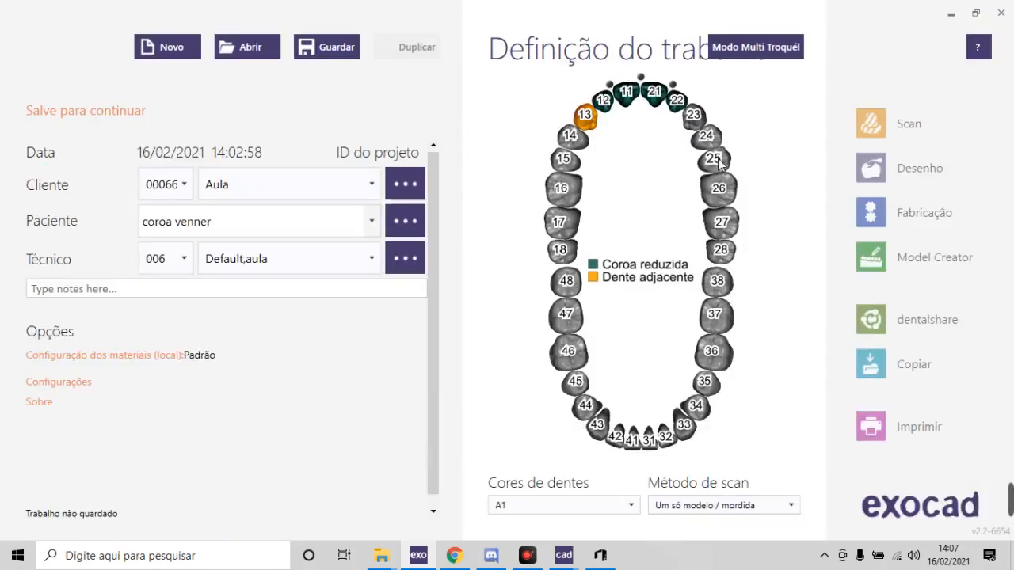
click(693, 116)
mouse_move(677, 101)
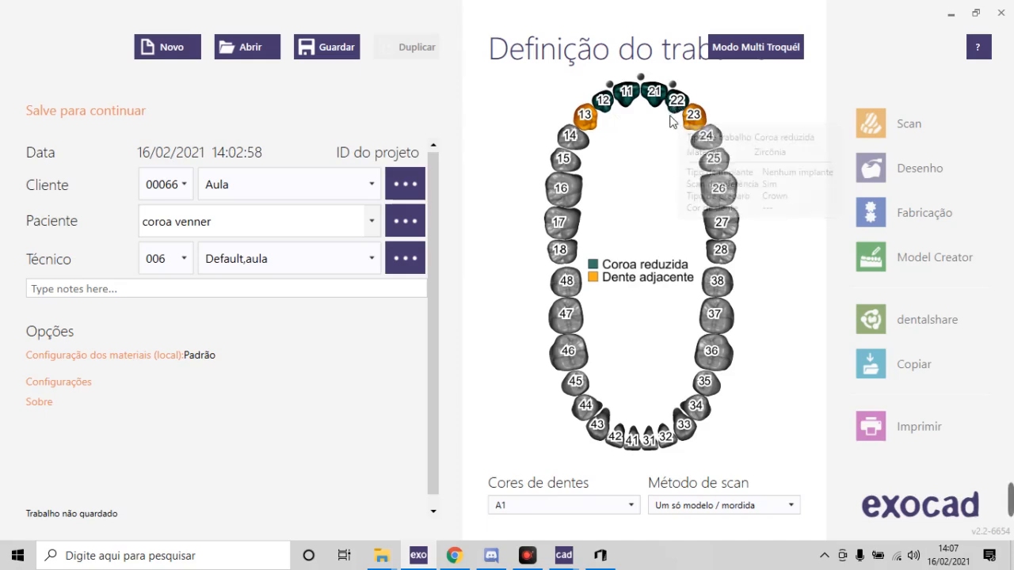
Step: Check tooth 22's zirconia reduced crown material, reference scan and separate gingiva options, and confirm its settings
click(672, 111)
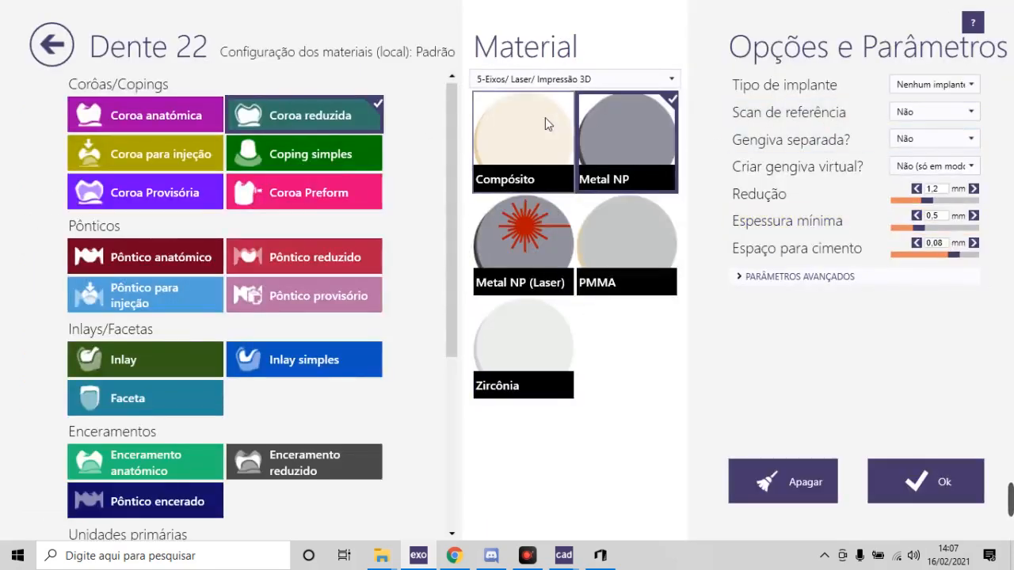
click(567, 340)
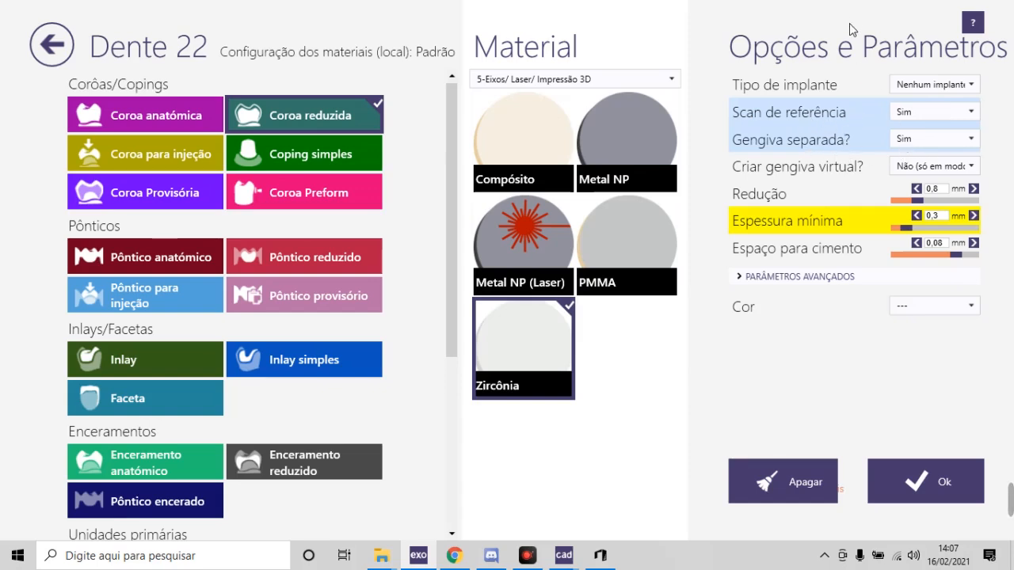
click(902, 119)
click(902, 119)
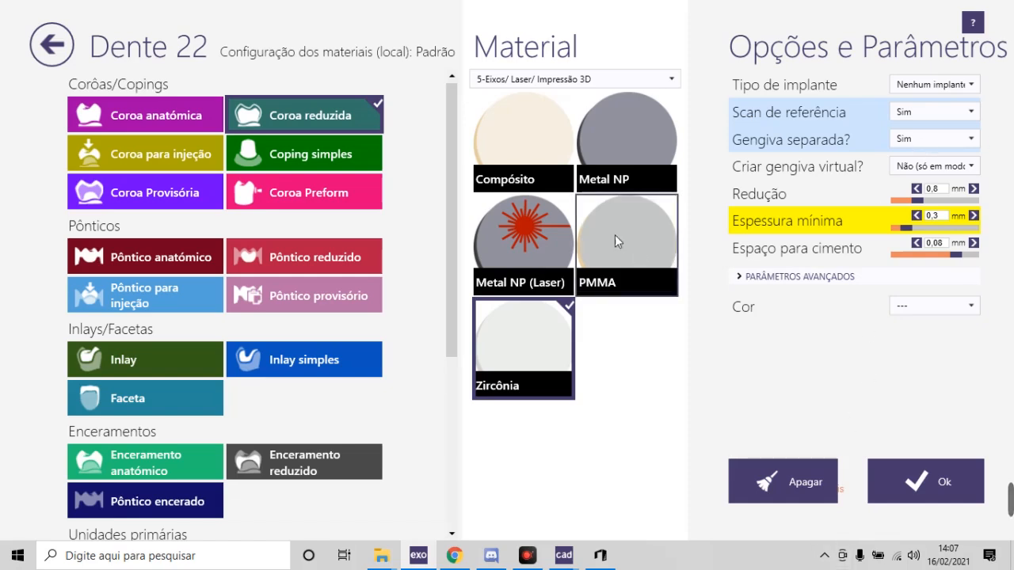
click(944, 482)
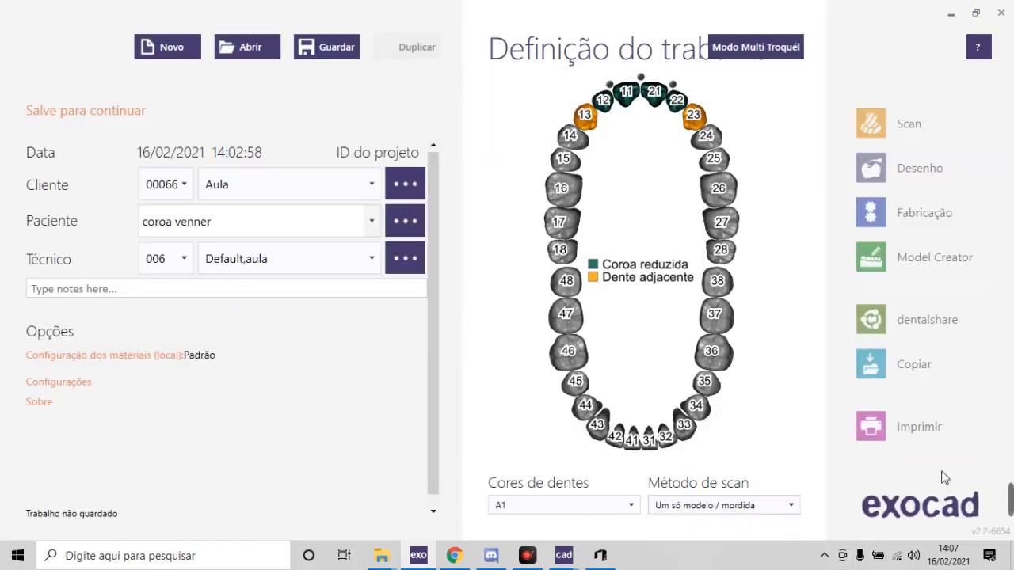
Step: Mark the lower teeth from 43 to 33 as antagonists (Antagonista)
click(592, 426)
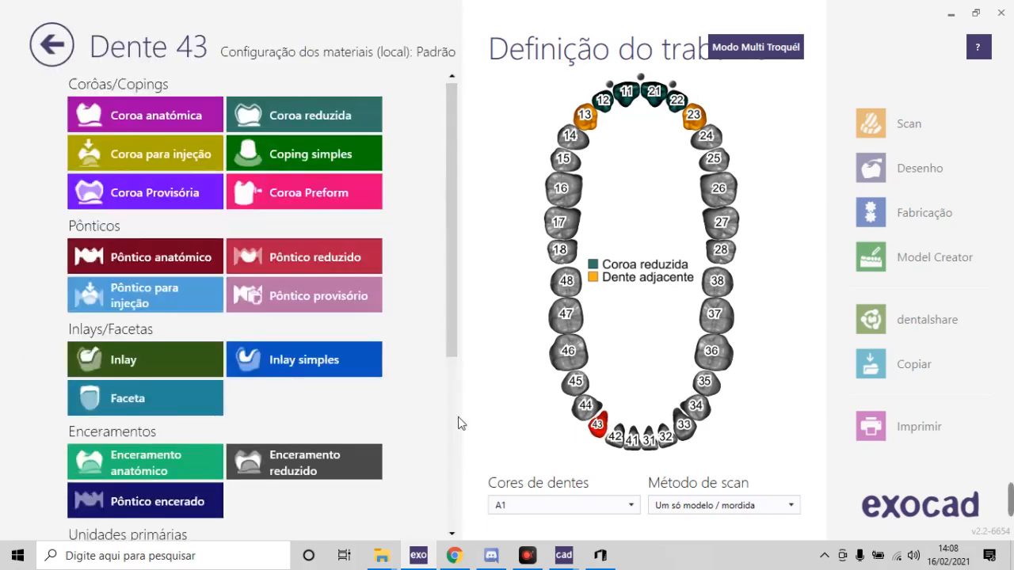
drag(448, 343, 459, 515)
click(186, 482)
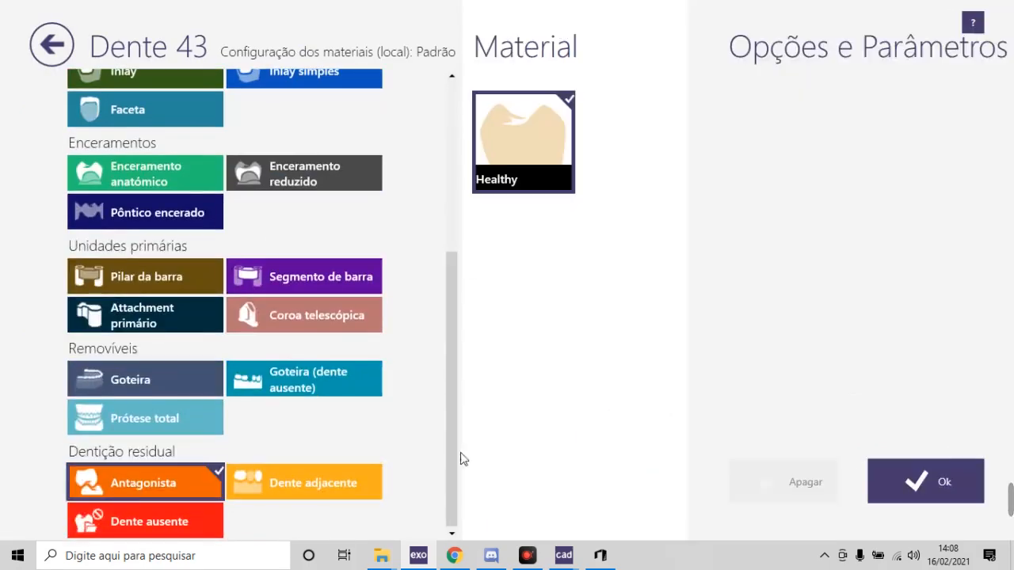
click(946, 482)
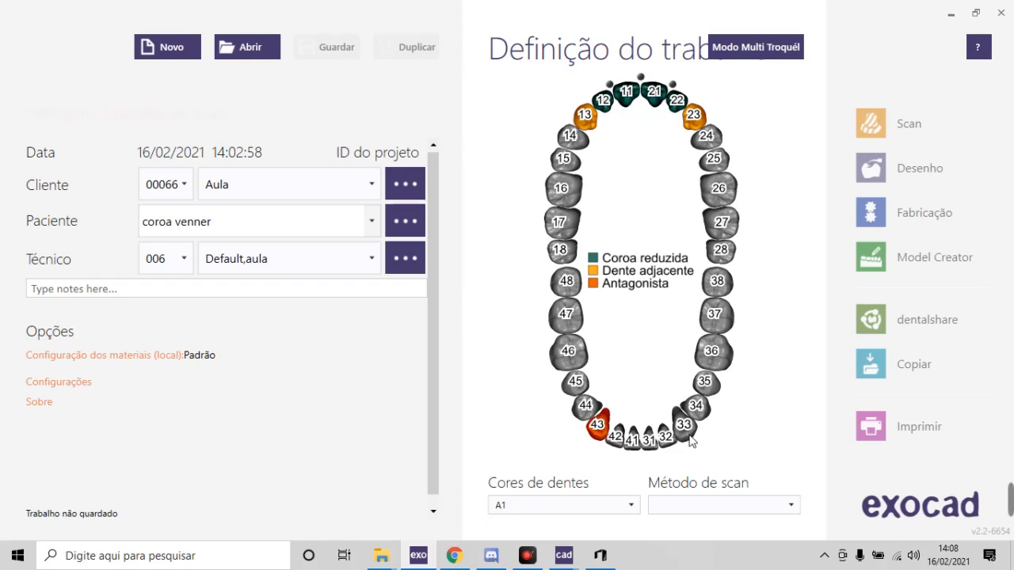
Step: Set the scan method to Dois modelos, em oclusão and save the project
click(720, 505)
click(697, 358)
click(327, 47)
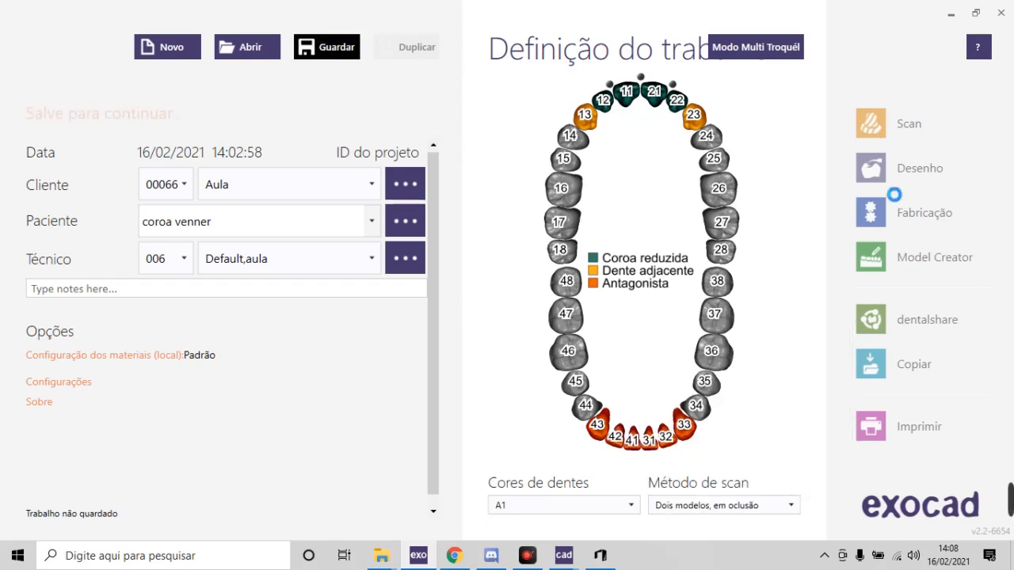
Step: Start the design module (Desenho) and close the 3D Builder window while it loads
click(915, 173)
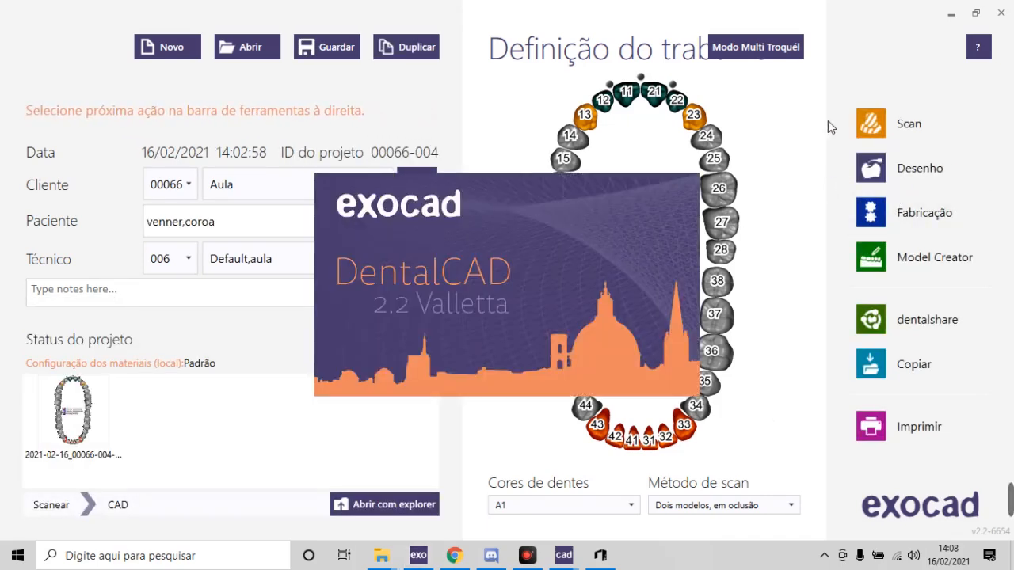
click(600, 556)
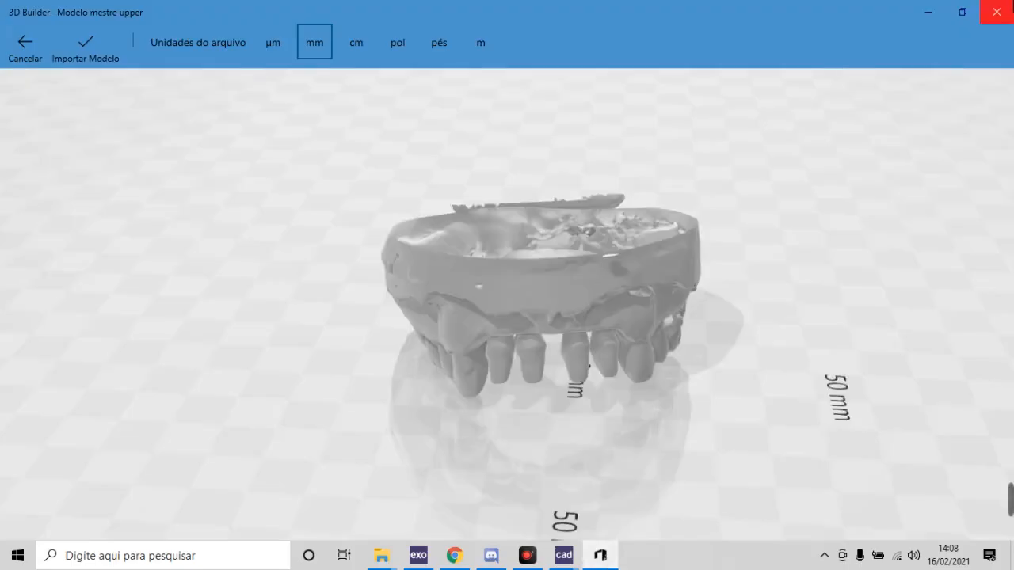
click(1000, 8)
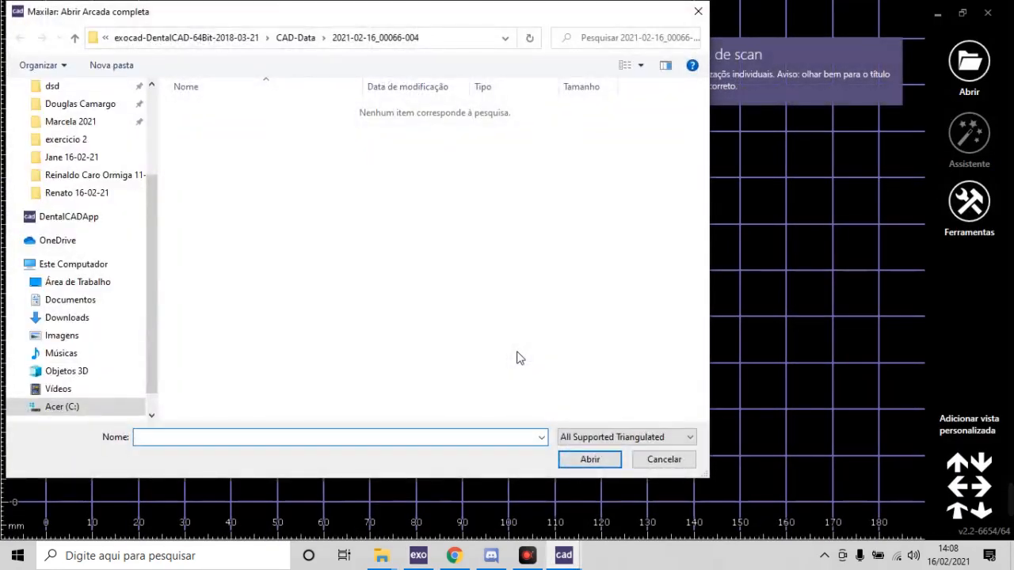
Step: Load Modelo mestre upper from the exercicio 2 folder as the upper full-arch scan
scroll(35, 238, up, 3)
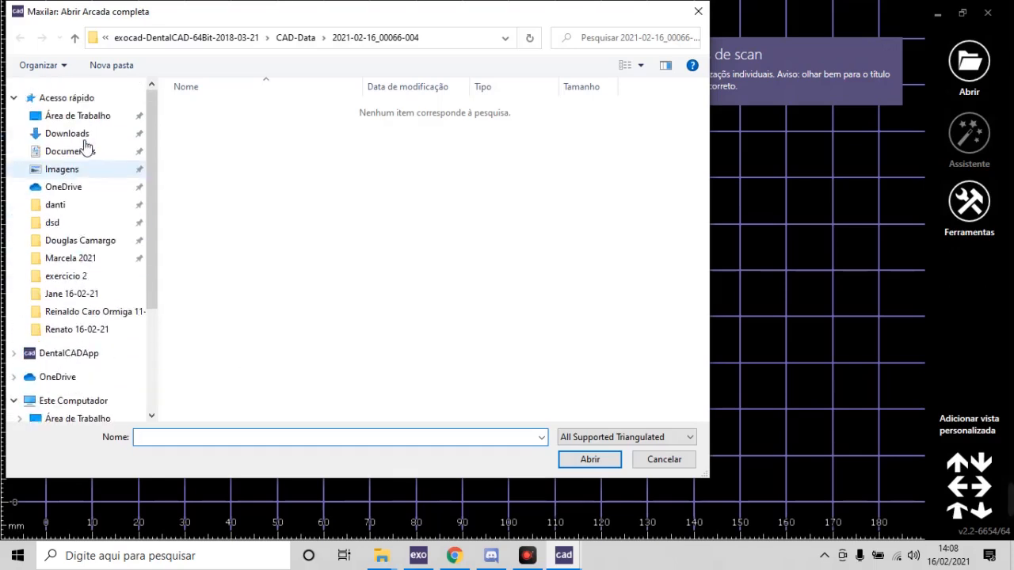
click(94, 279)
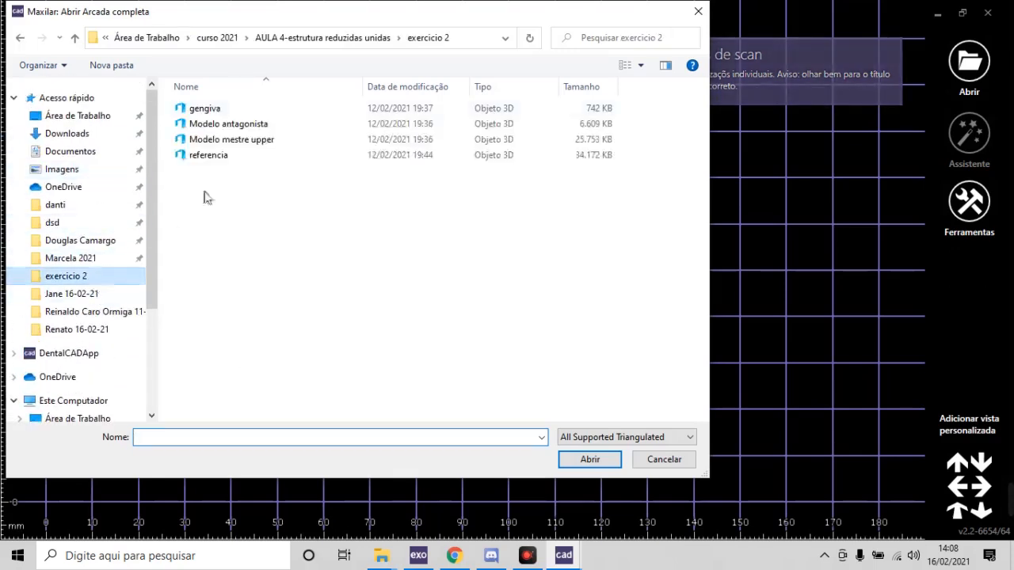
click(290, 37)
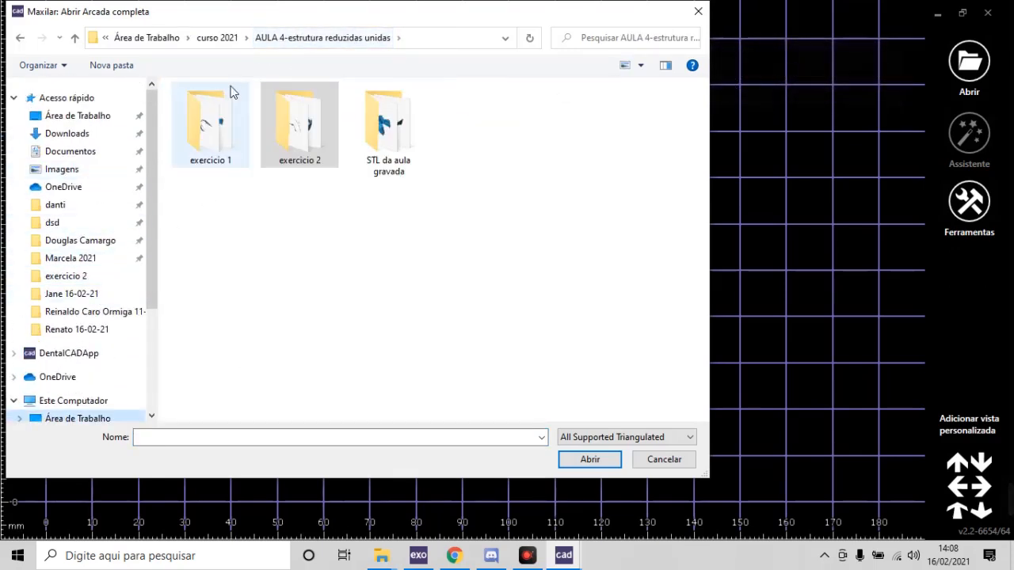
double_click(323, 135)
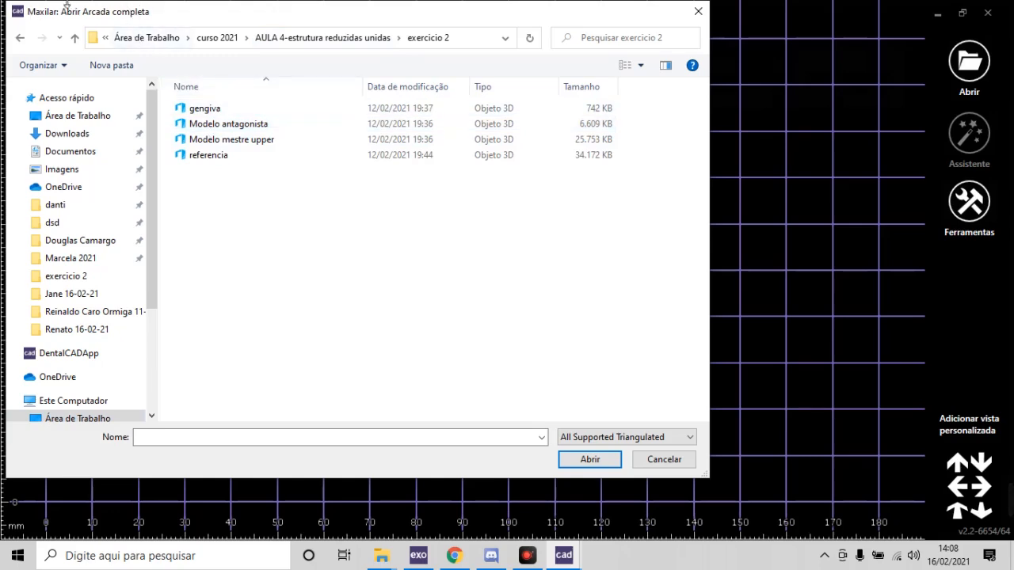
click(243, 140)
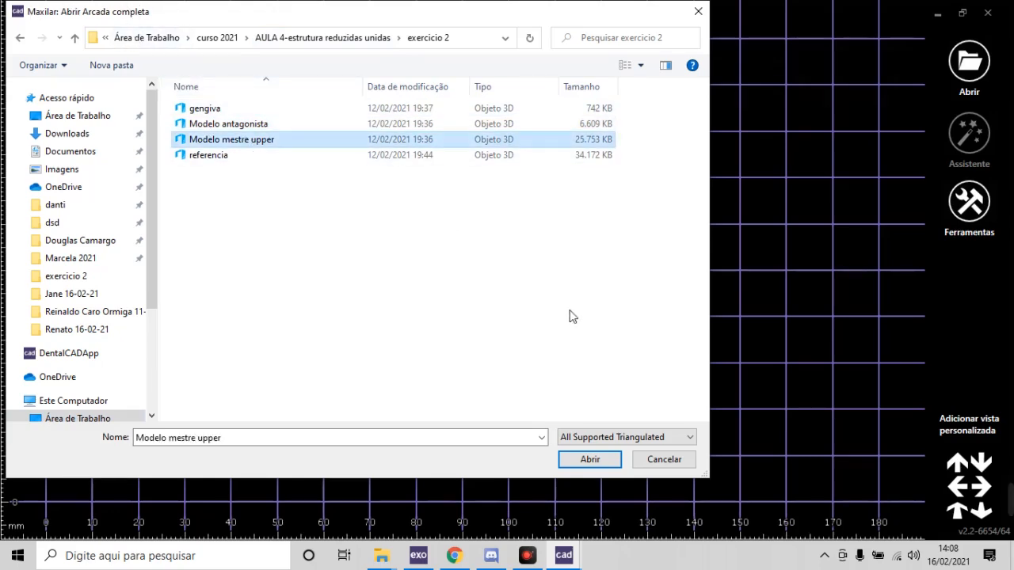
click(593, 461)
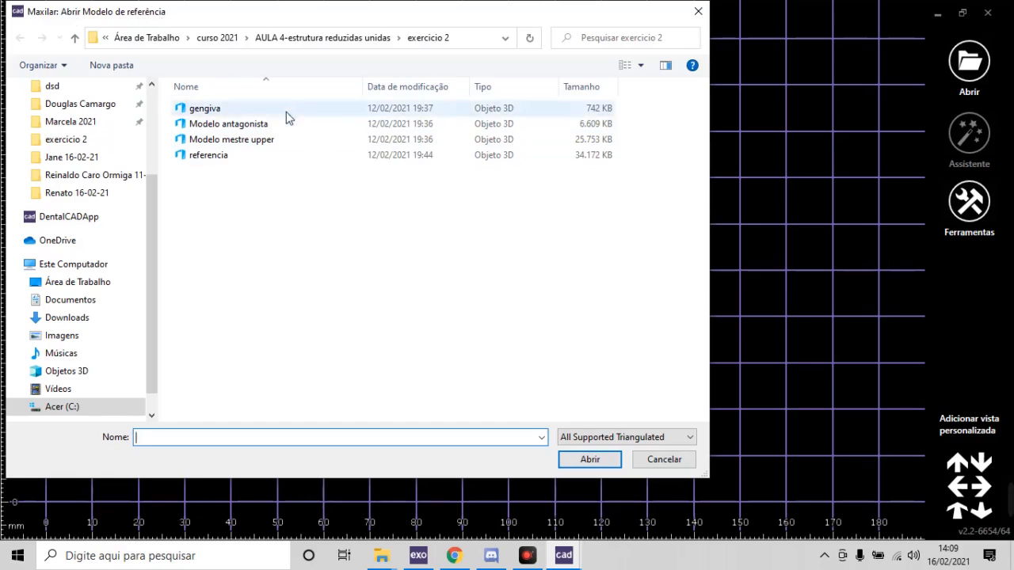
Step: Load the referencia file as the upper reference model and the gengiva file as the upper gingiva scan
click(211, 162)
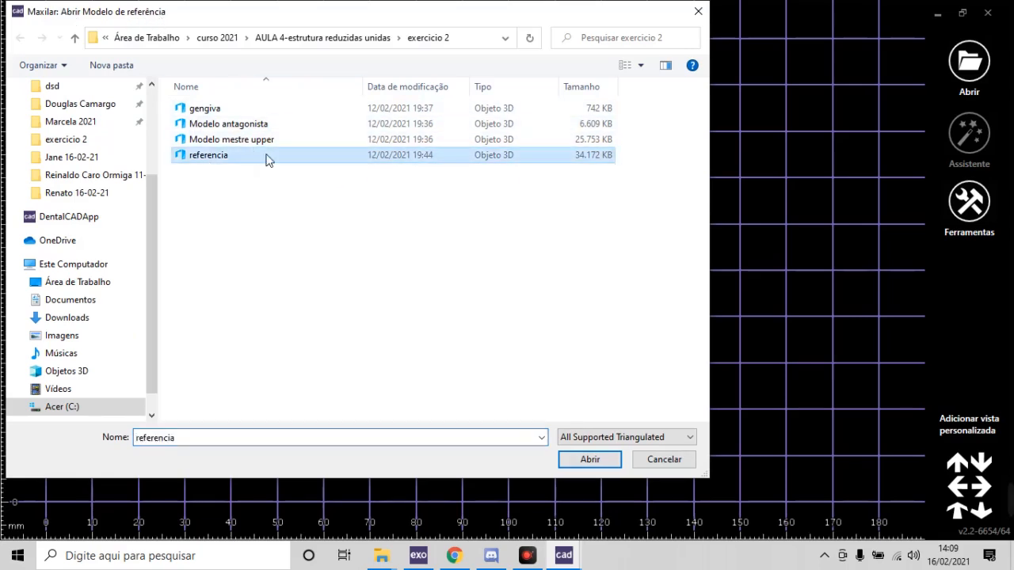
click(607, 463)
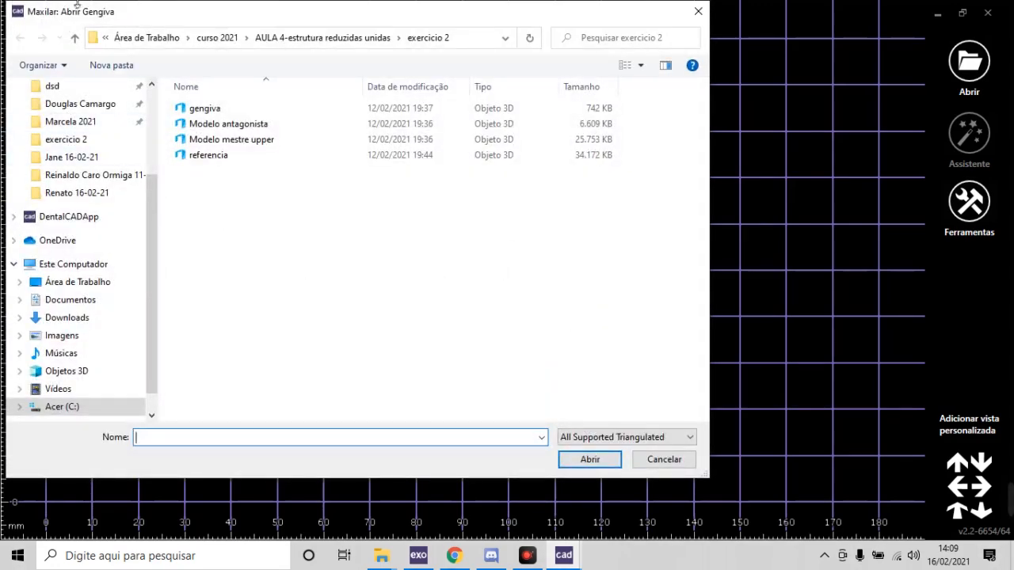
click(210, 108)
click(596, 464)
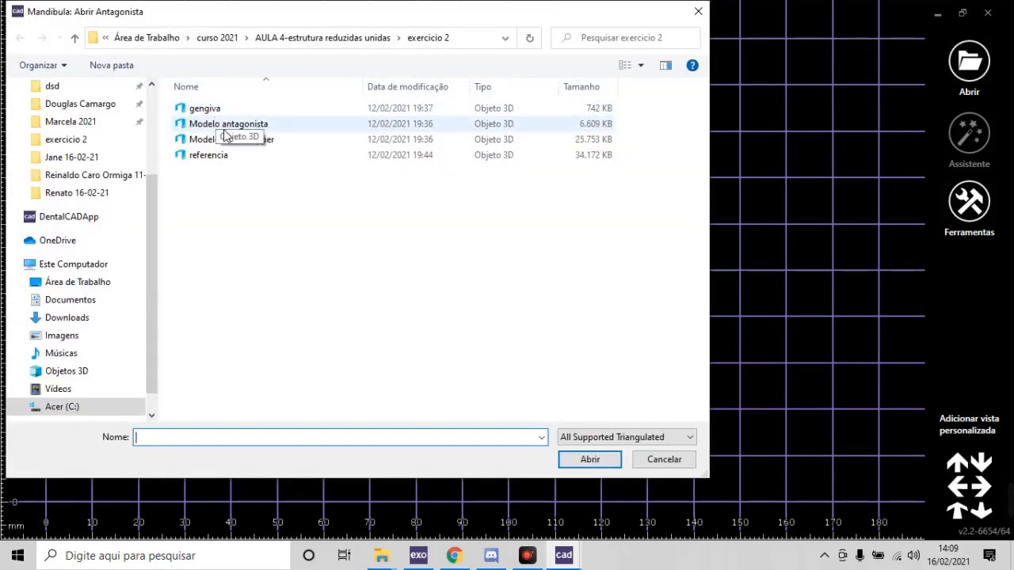
Step: Load Modelo antagonista as the lower antagonist scan and dismiss the screen settings notice
click(218, 127)
click(595, 461)
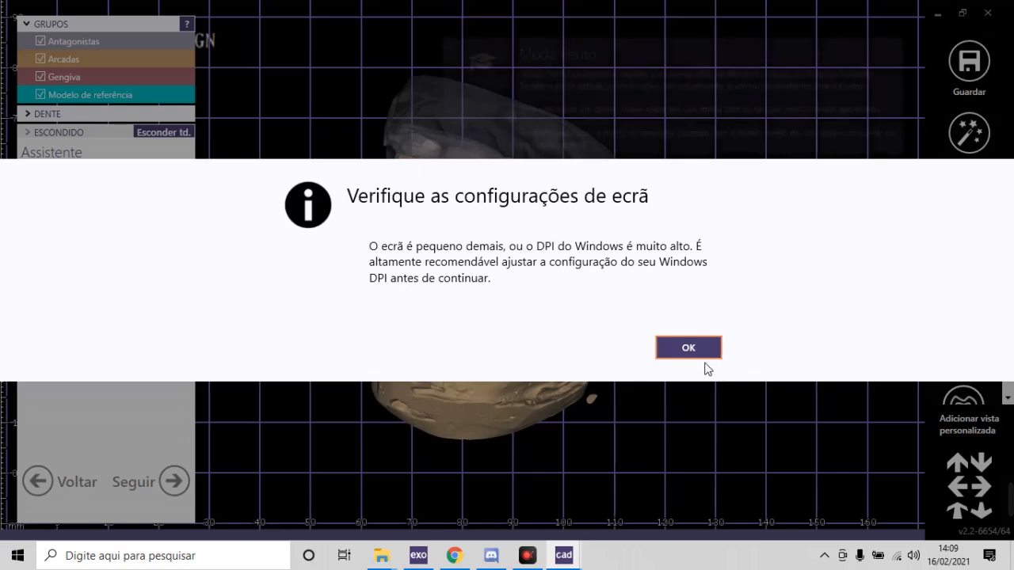
click(702, 354)
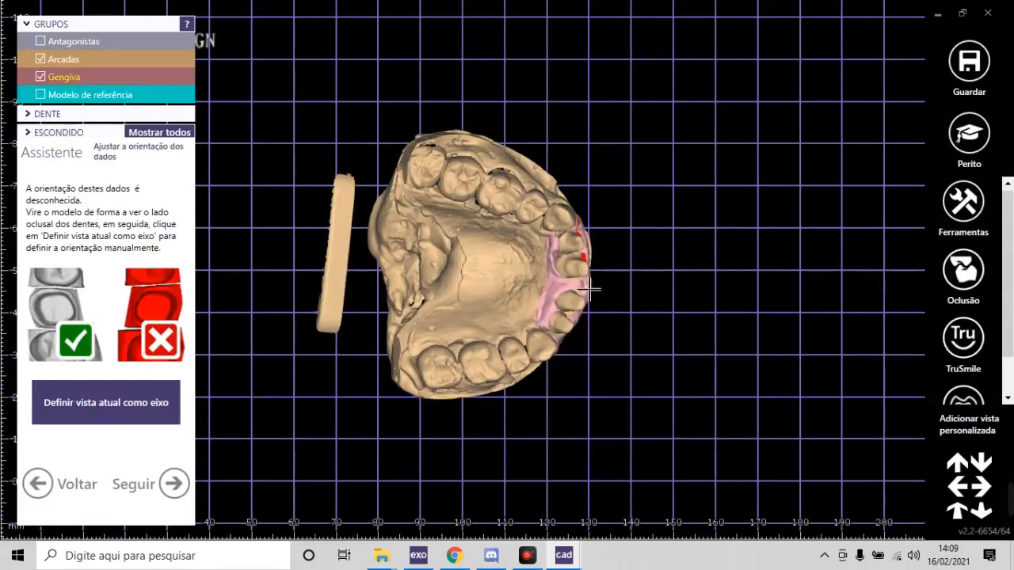
Step: Orient the upper arch to an occlusal view with the front teeth up and define that view as the axis
mouse_move(584, 287)
right_down()
mouse_move(562, 317)
mouse_move(598, 295)
mouse_move(590, 301)
right_up()
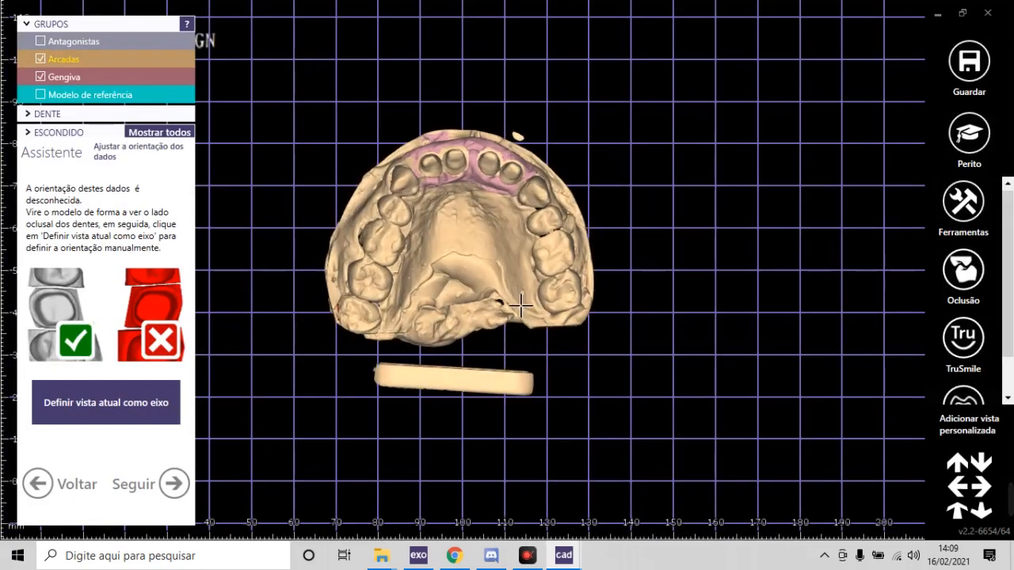
middle_drag(525, 301, 603, 389)
right_drag(591, 359, 586, 350)
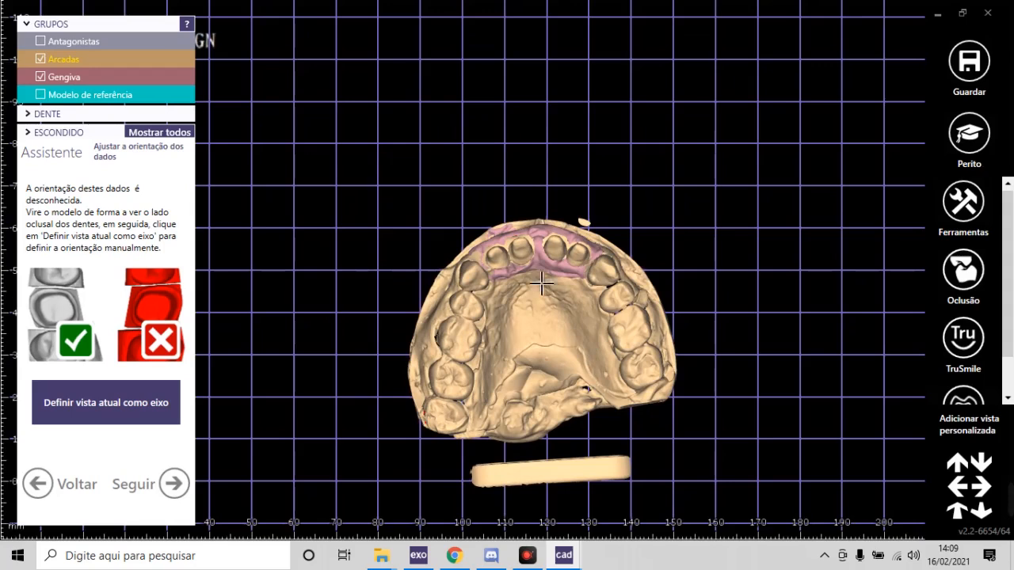
scroll(563, 317, up, 3)
click(109, 400)
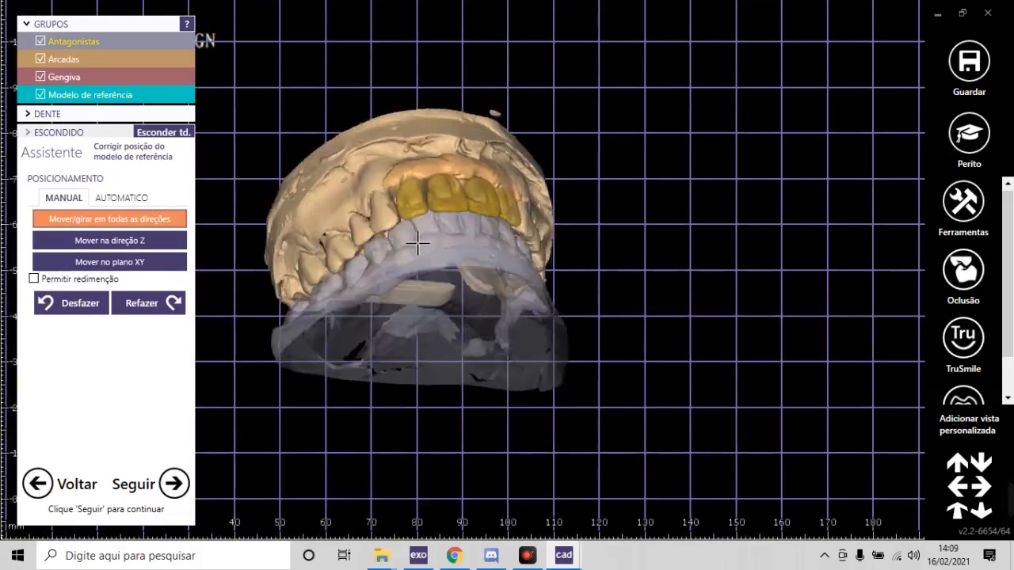
Step: Move the reference model beside the upper arch and realign it automatically with Alinhamento
right_drag(417, 243, 407, 229)
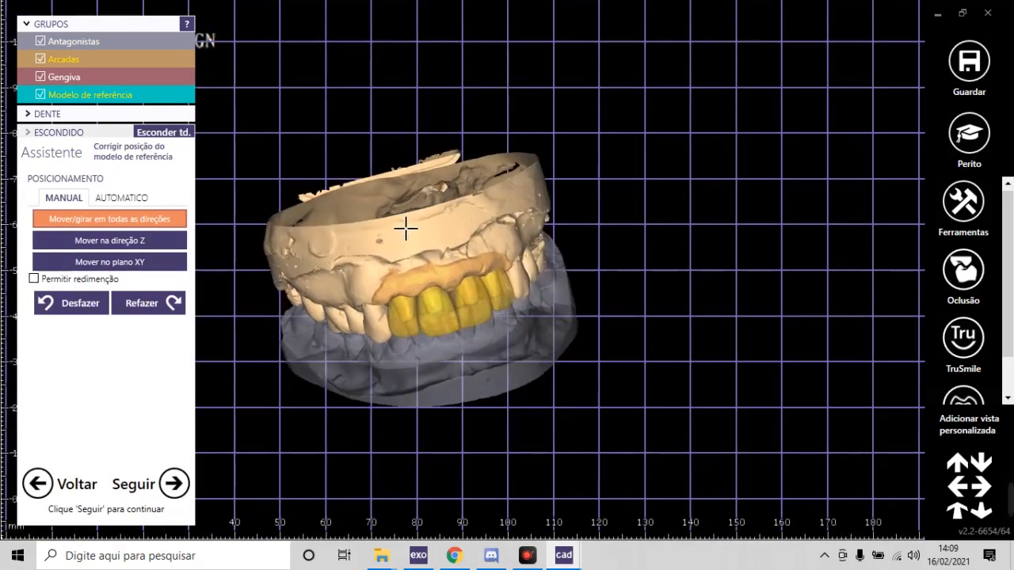
scroll(407, 308, up, 4)
mouse_move(408, 284)
right_down()
mouse_move(426, 283)
mouse_move(410, 282)
right_up()
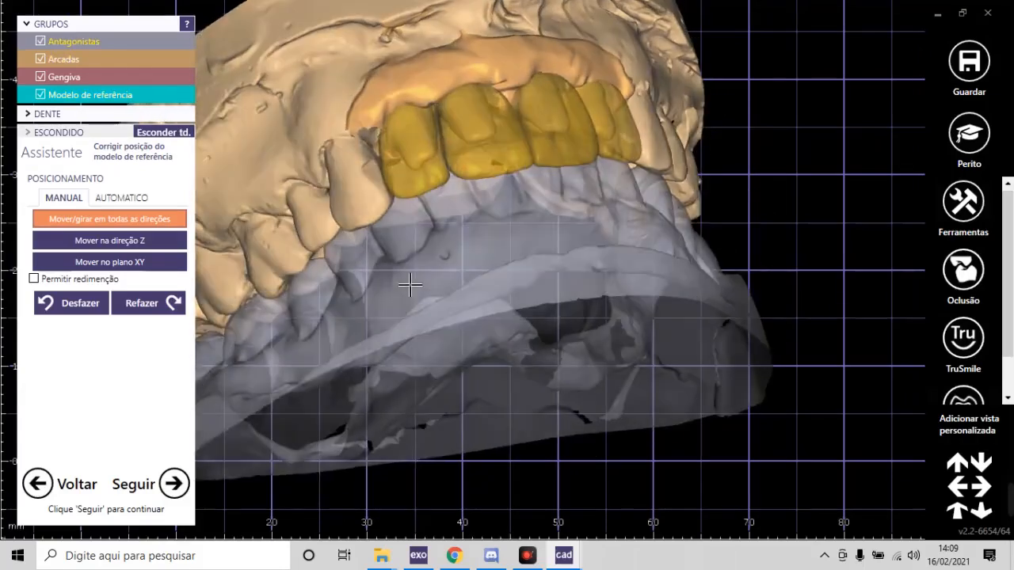
scroll(608, 271, down, 4)
ctrl+scroll(595, 252, down, 3)
right_drag(595, 364, 593, 328)
drag(514, 98, 781, 77)
scroll(409, 283, down, 4)
right_drag(547, 251, 527, 241)
drag(534, 239, 543, 232)
click(139, 199)
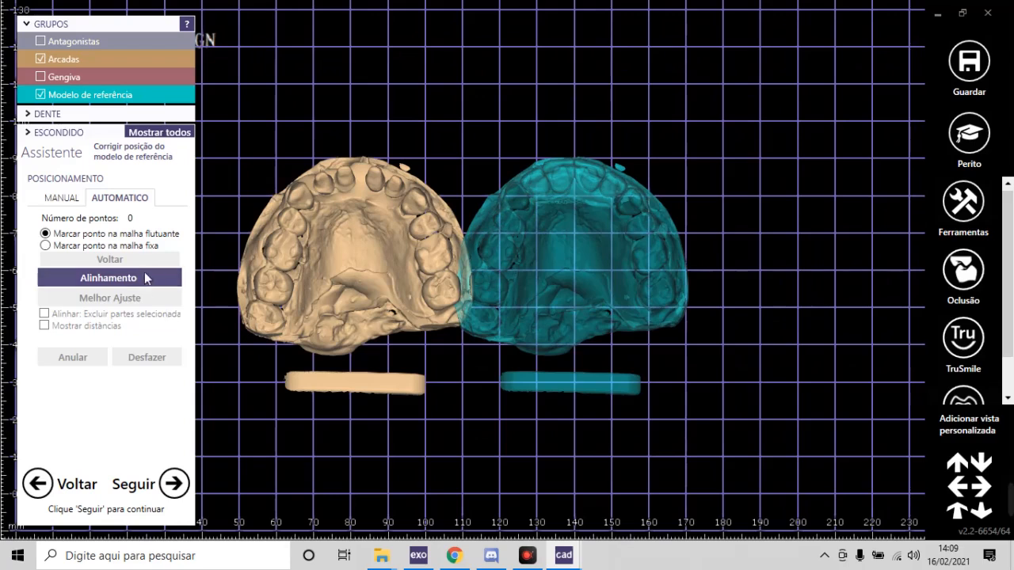
click(115, 279)
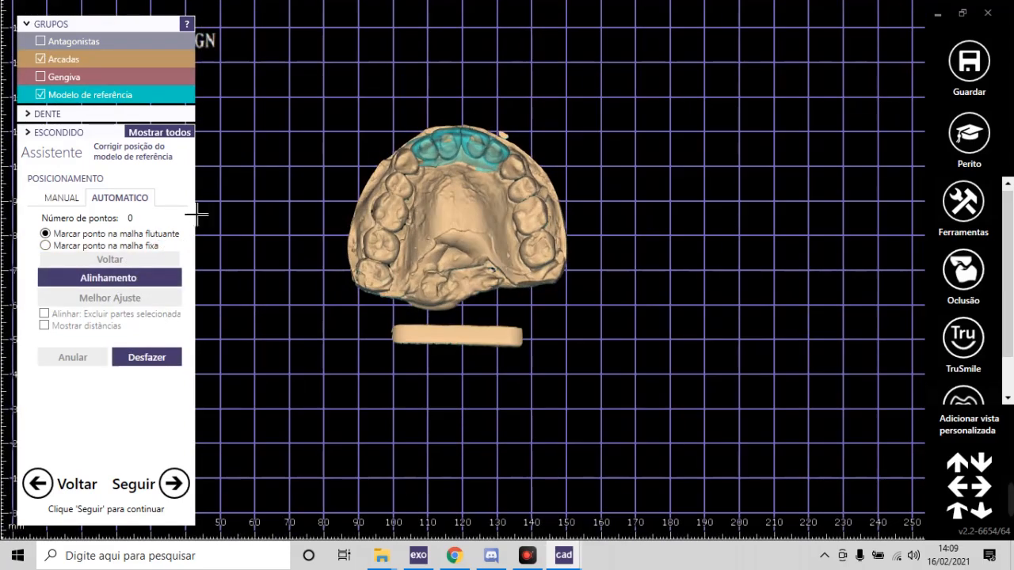
Step: Move the reference model beside the upper arch manually, switch to automatic positioning, and make the reference model fully opaque
click(61, 198)
drag(502, 131, 792, 140)
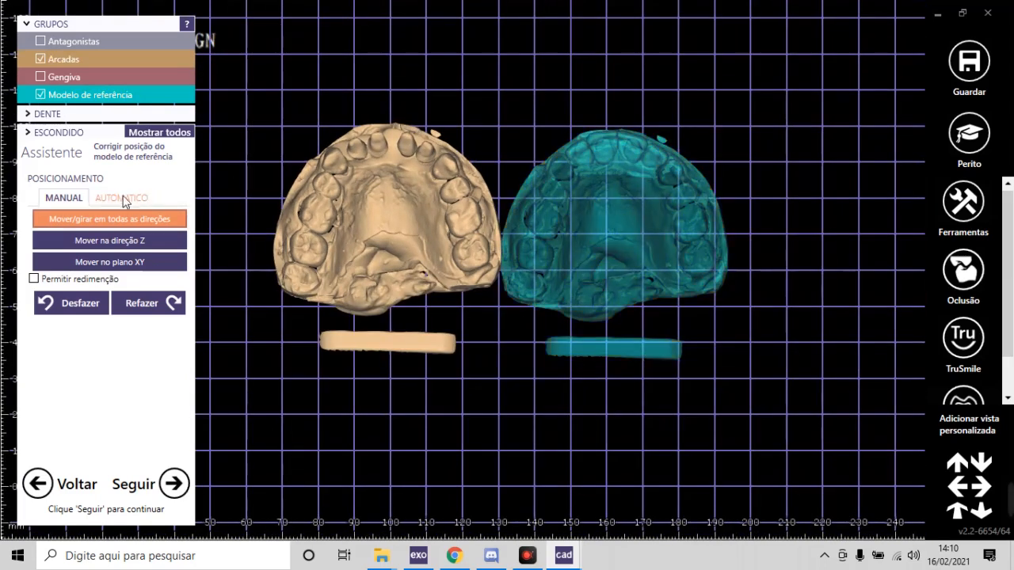
click(144, 198)
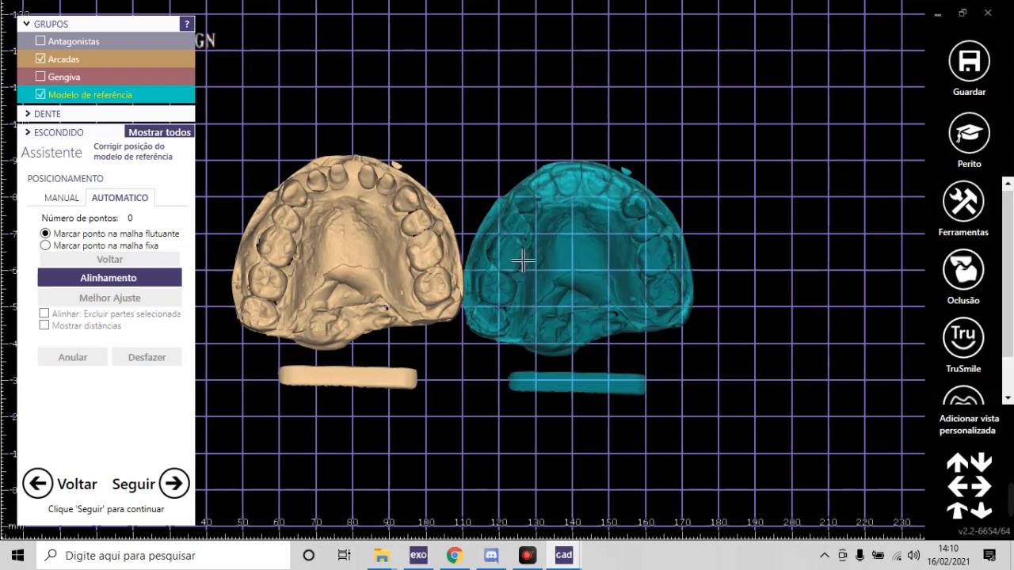
drag(82, 95, 191, 87)
Step: Mark the first pair of alignment points on the same molar cusp of the reference model and the upper arch
scroll(485, 273, up, 2)
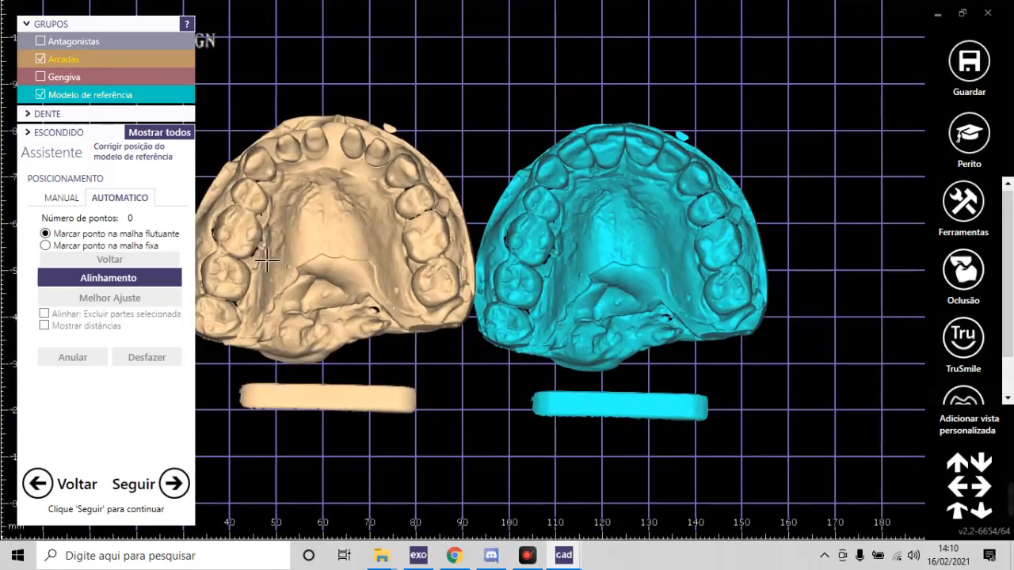
scroll(592, 253, up, 3)
scroll(592, 254, up, 2)
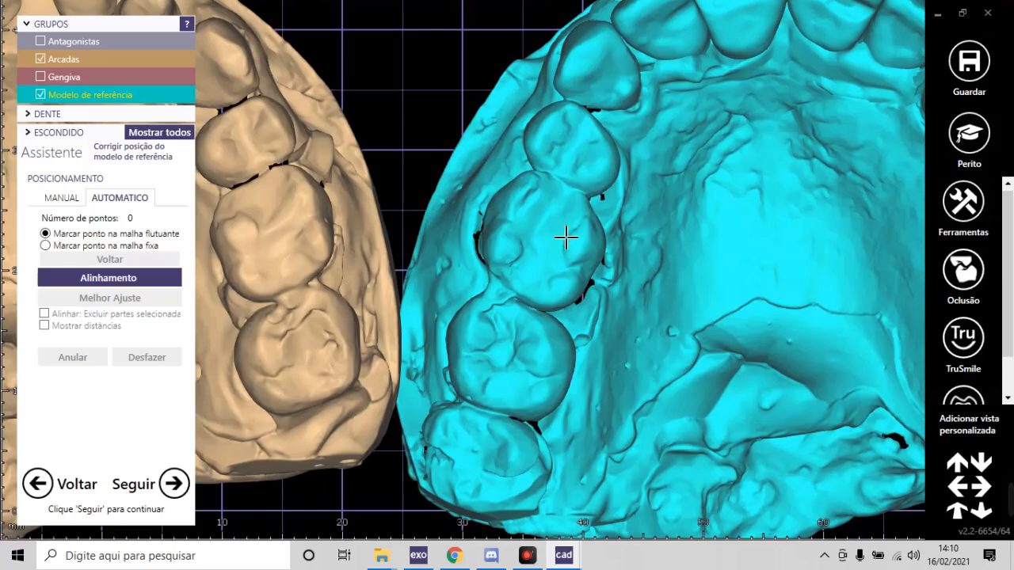
click(586, 237)
scroll(590, 234, down, 5)
scroll(305, 238, up, 5)
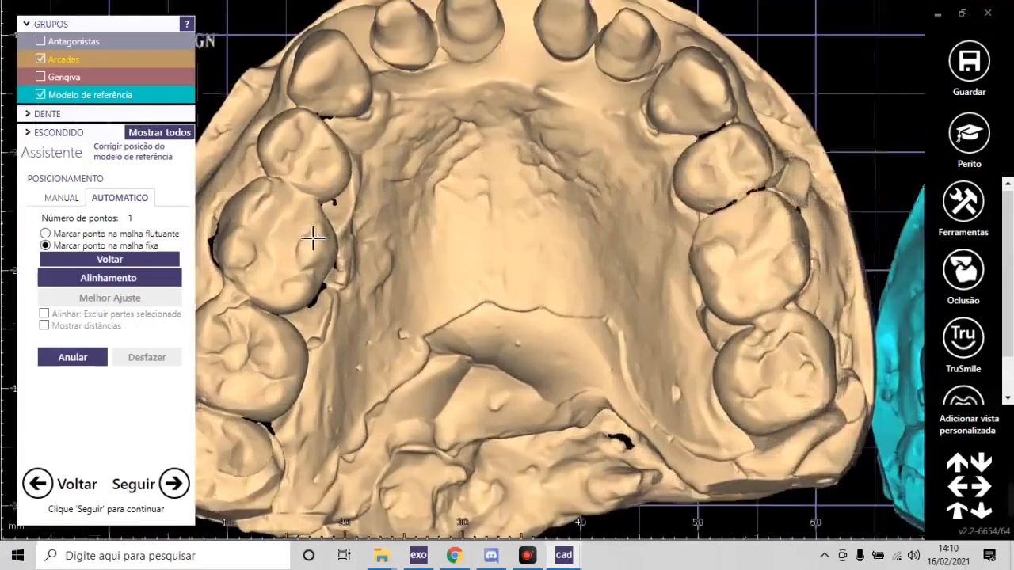
click(299, 240)
scroll(317, 238, down, 5)
scroll(705, 186, up, 5)
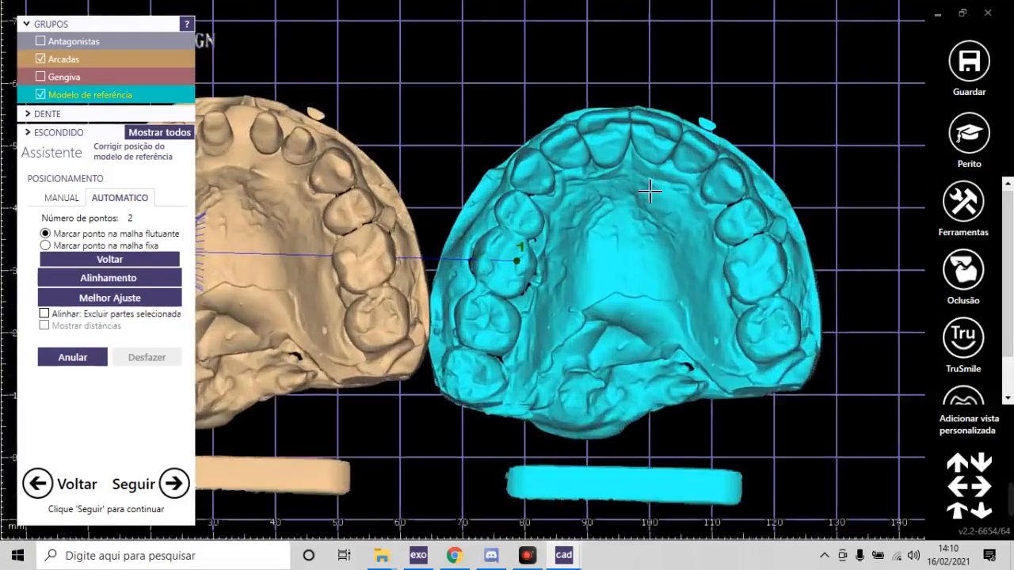
Step: Mark the second pair of alignment points on the canine beside tooth 22, on the reference model and the upper arch
click(718, 206)
scroll(717, 206, down, 5)
scroll(367, 202, up, 5)
click(392, 186)
Step: Mark the third pair of alignment points on the rearmost molar of the patient's left side, on the reference model and the upper arch
scroll(416, 132, down, 5)
scroll(531, 204, up, 3)
scroll(619, 247, up, 3)
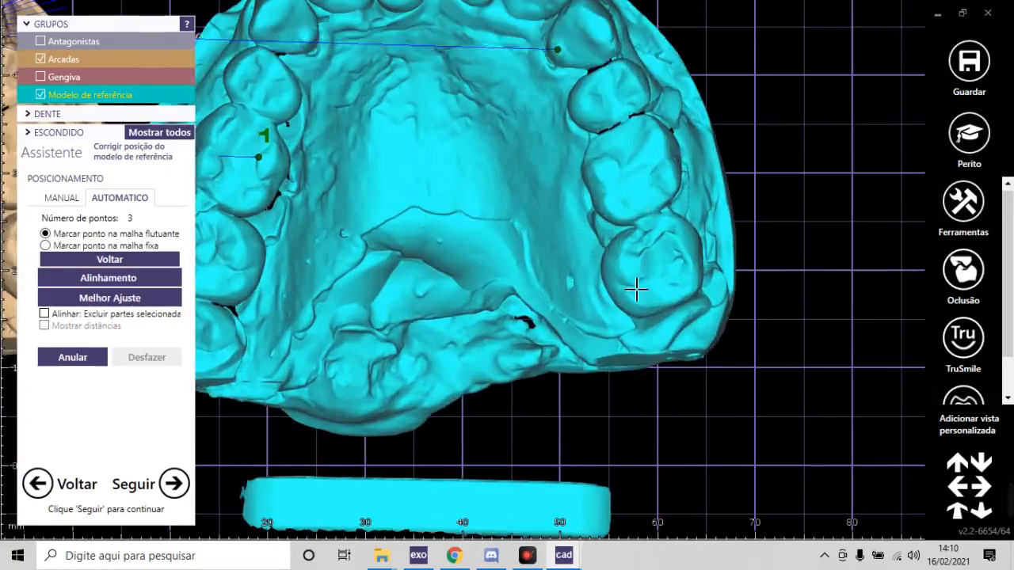
click(623, 288)
scroll(624, 287, down, 5)
scroll(469, 251, up, 4)
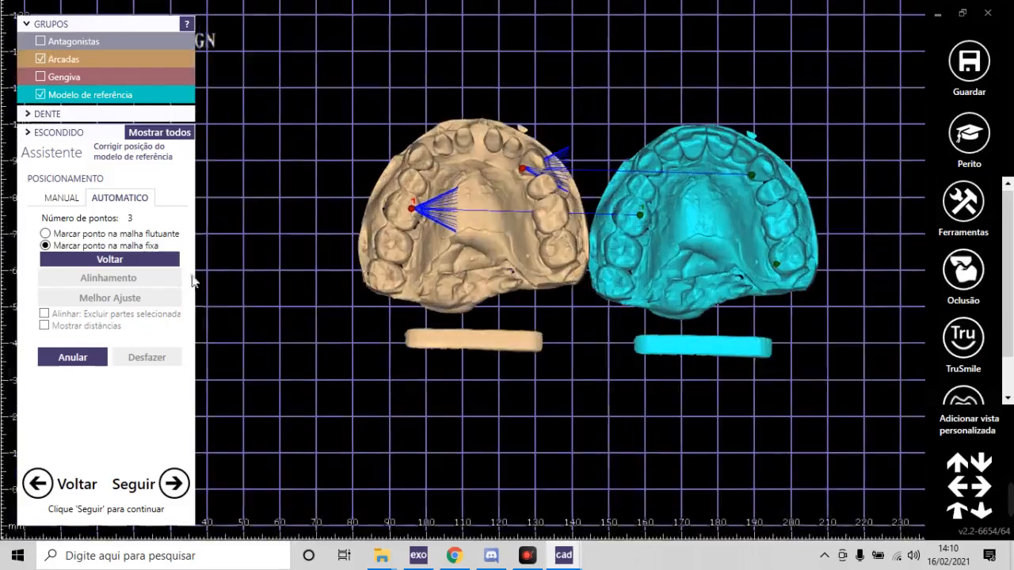
scroll(577, 249, up, 4)
click(577, 266)
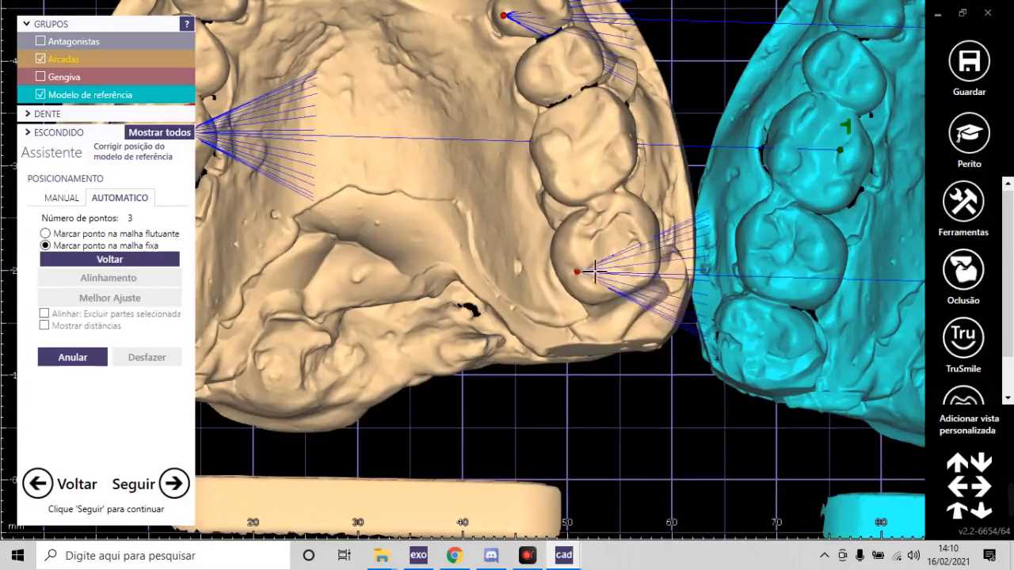
Step: Mark the fourth pair of alignment points on the molar directly behind the one carrying the first pair, on both models
scroll(779, 277, down, 2)
scroll(778, 277, up, 3)
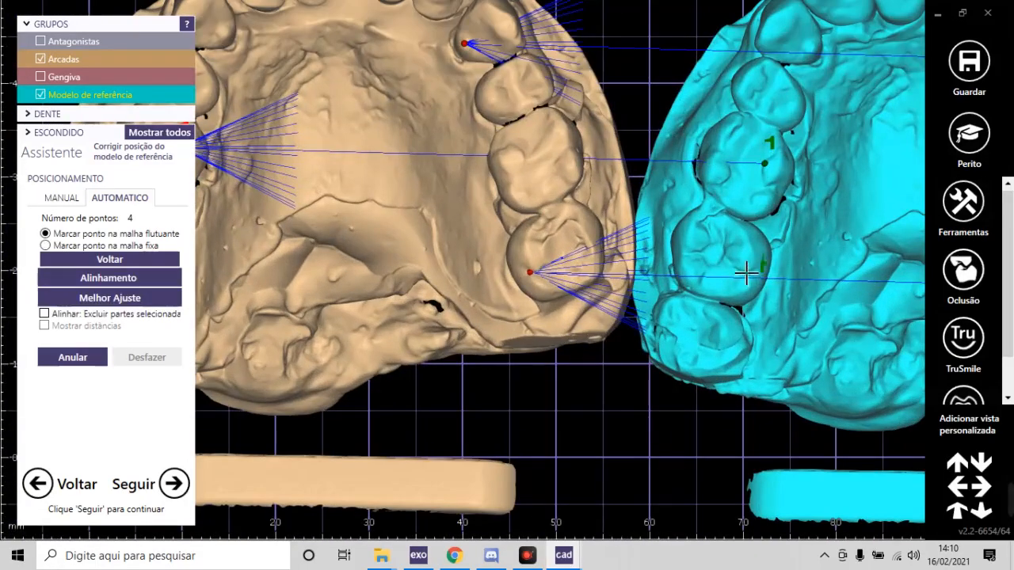
click(746, 273)
scroll(746, 274, down, 3)
scroll(465, 265, up, 5)
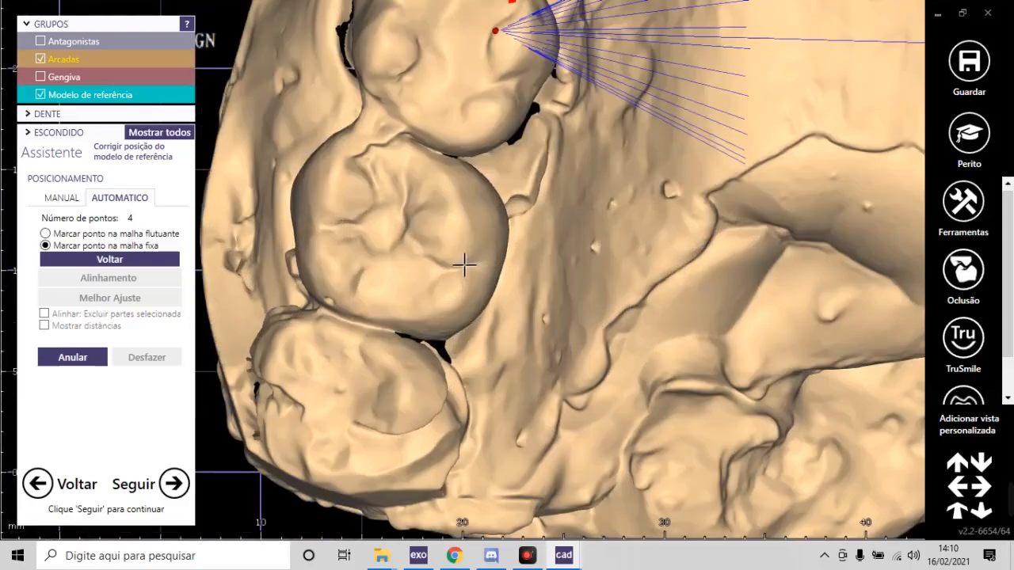
click(455, 270)
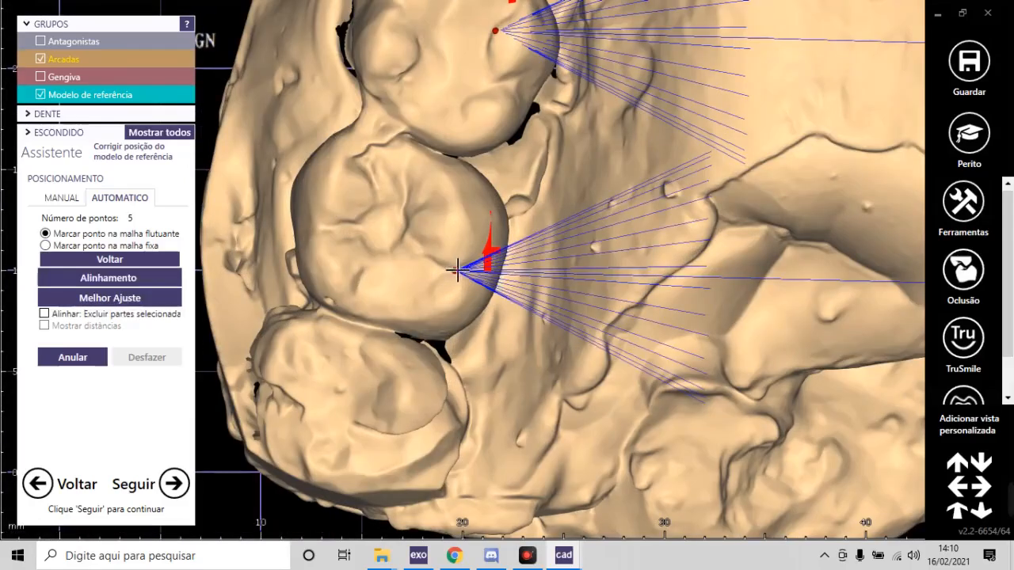
Step: Align the reference model to the upper arch from the marked point pairs with Alinhamento and refine the fit with Melhor Ajuste
scroll(455, 270, down, 5)
click(89, 277)
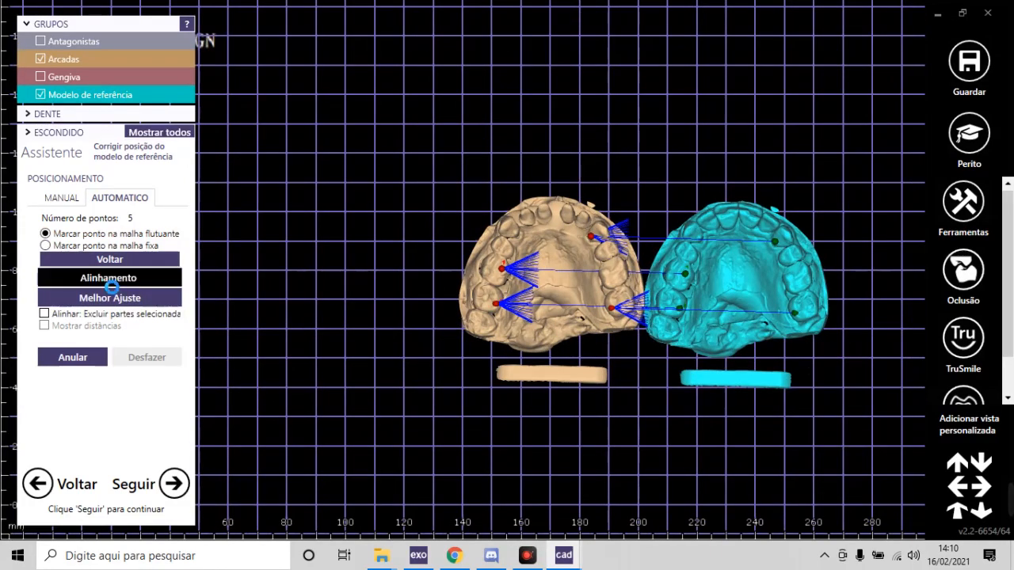
click(130, 297)
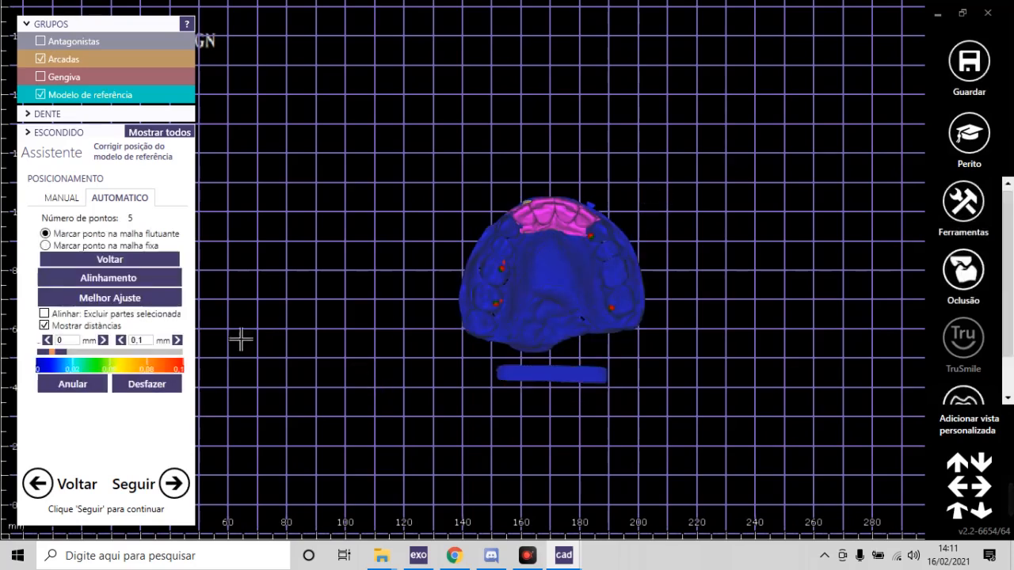
scroll(538, 222, up, 3)
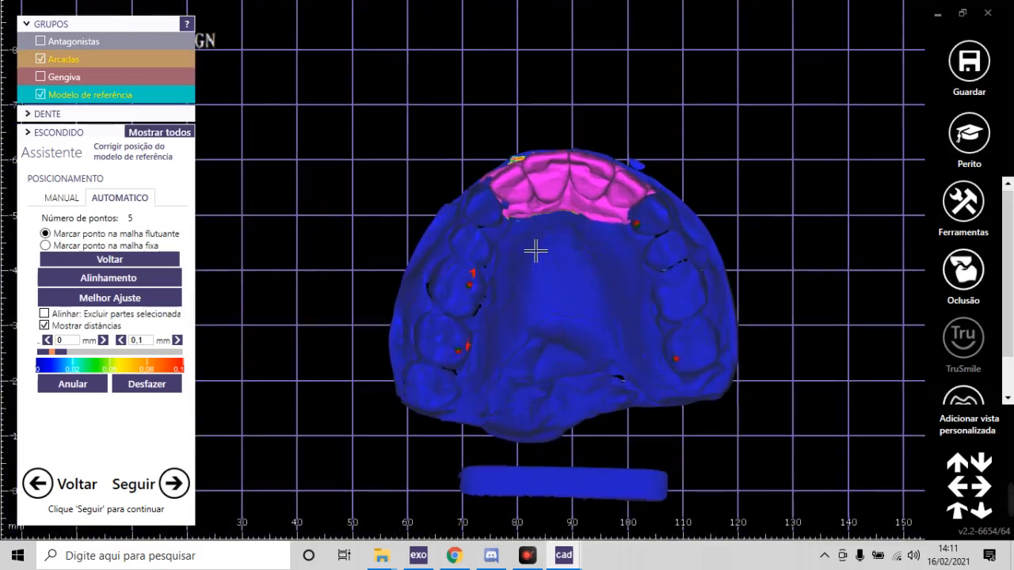
right_drag(488, 303, 571, 295)
click(110, 297)
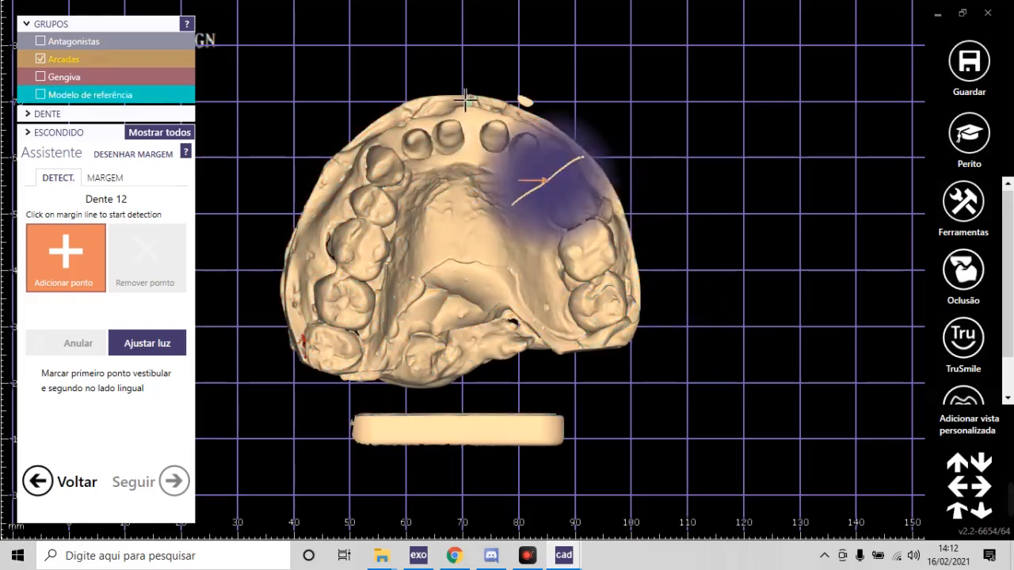
Step: Detect the preparation margin of tooth 12 from lingual and buccal points, adding a refining point on the side facing tooth 11
scroll(414, 113, up, 5)
scroll(464, 181, up, 3)
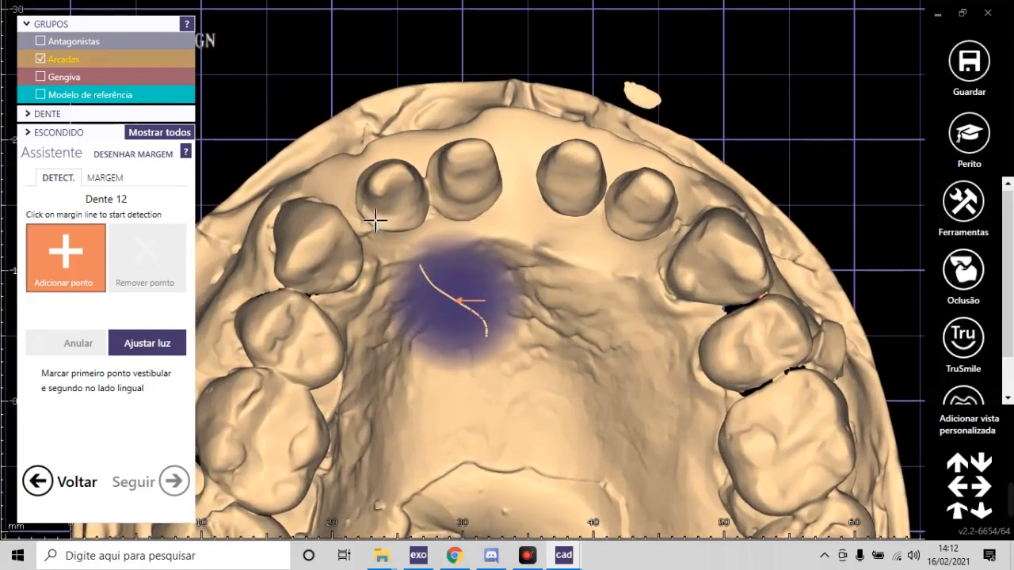
scroll(396, 238, up, 2)
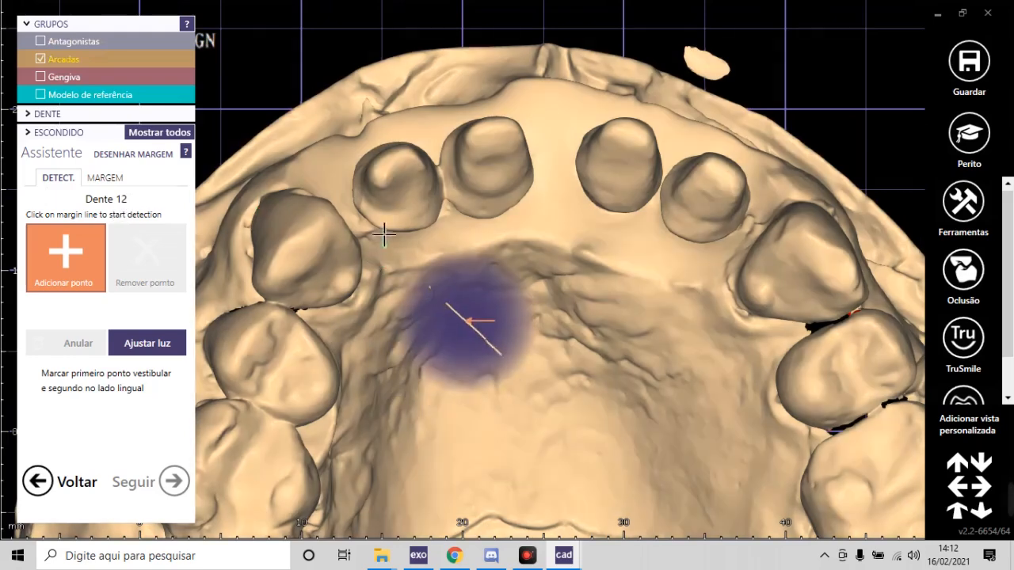
right_drag(380, 233, 414, 147)
scroll(489, 220, up, 3)
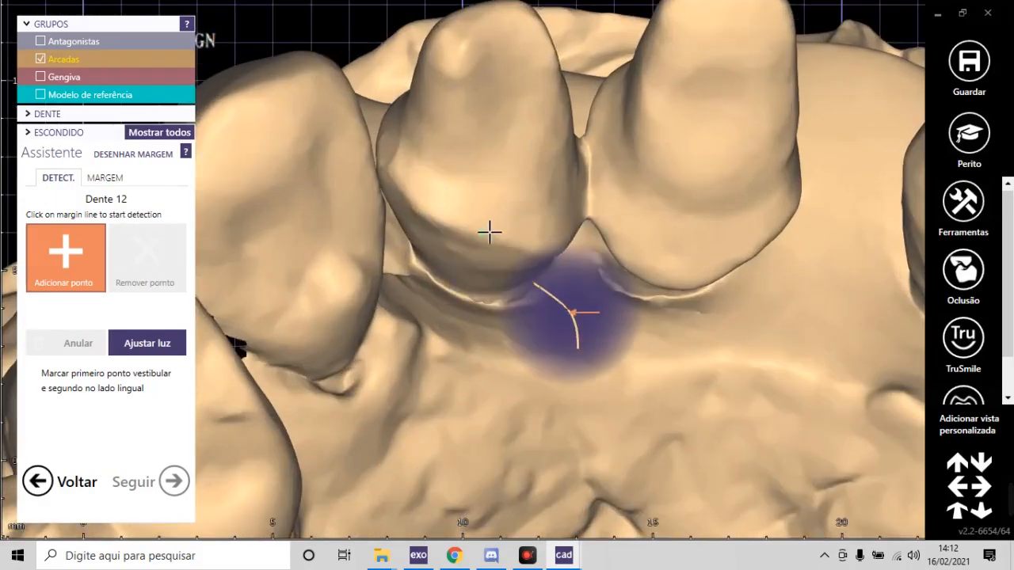
click(488, 231)
scroll(494, 239, down, 3)
click(582, 283)
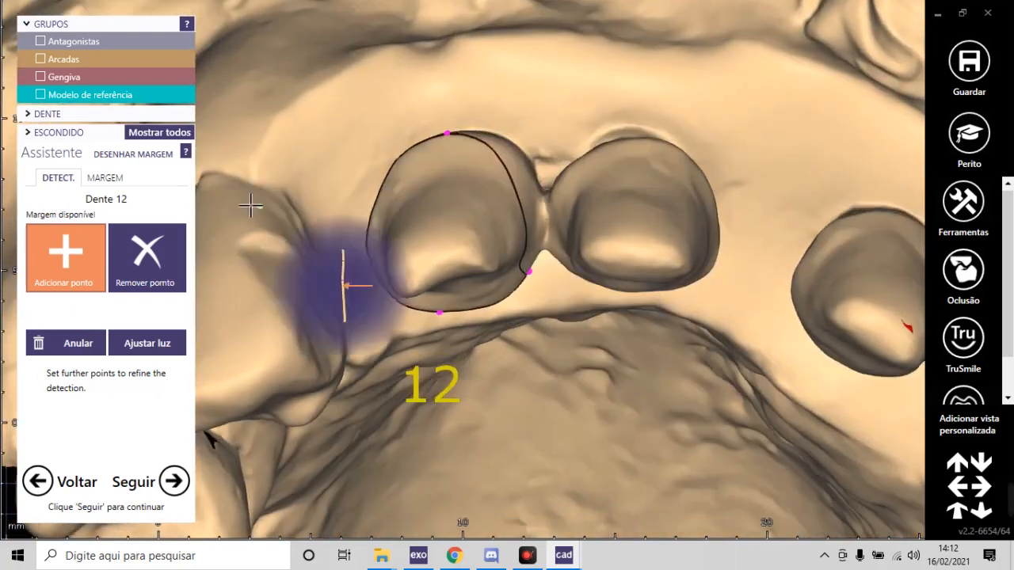
scroll(535, 170, up, 3)
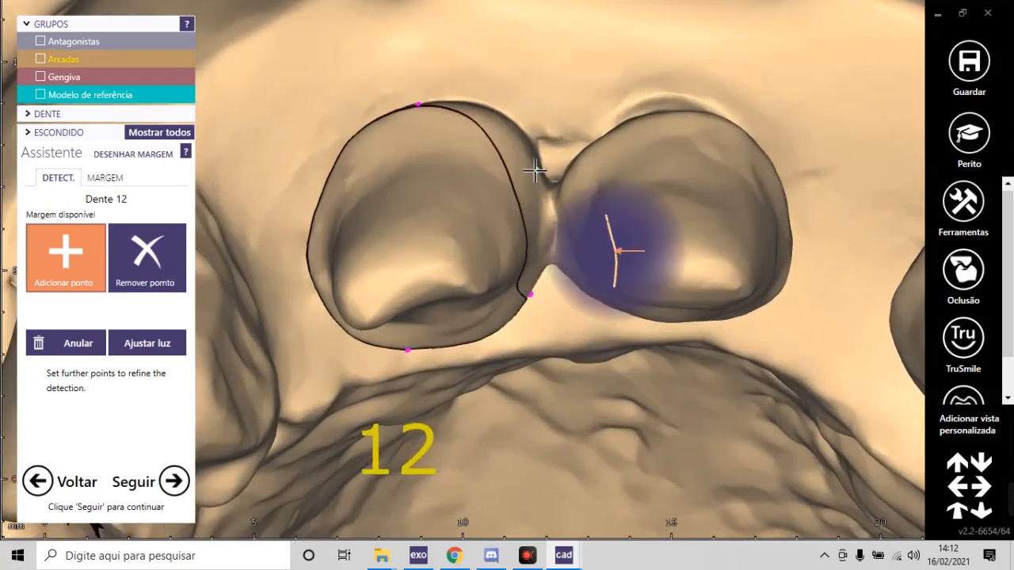
click(534, 170)
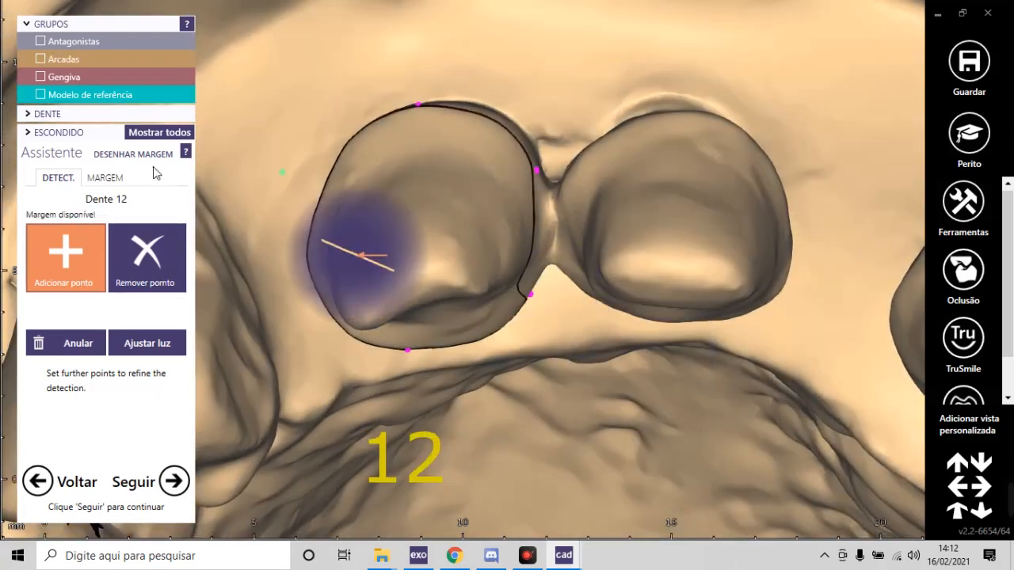
Step: Move the margin's control points on tooth 12 to follow the preparation edge along the side facing tooth 11
click(103, 177)
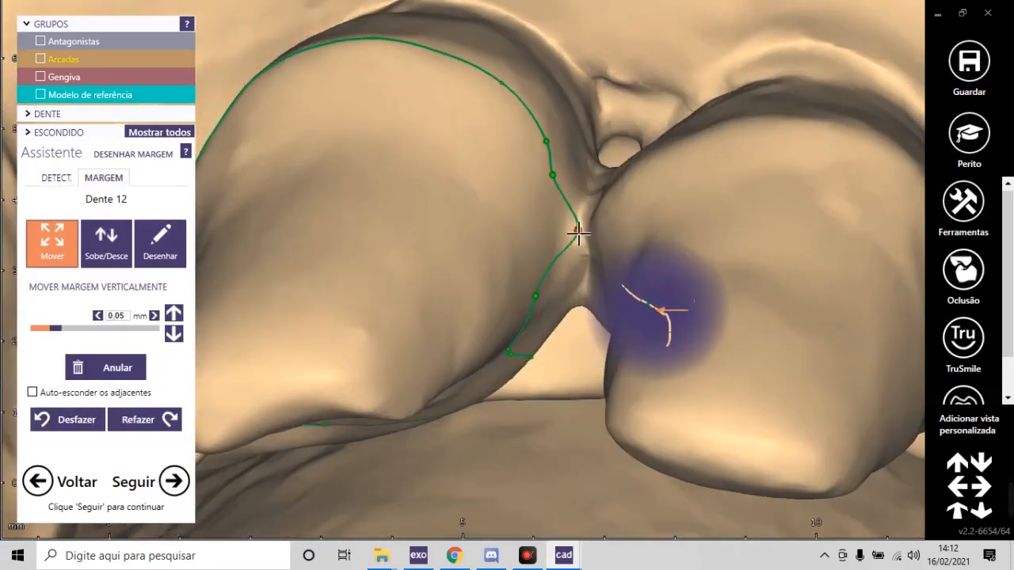
drag(555, 186, 568, 175)
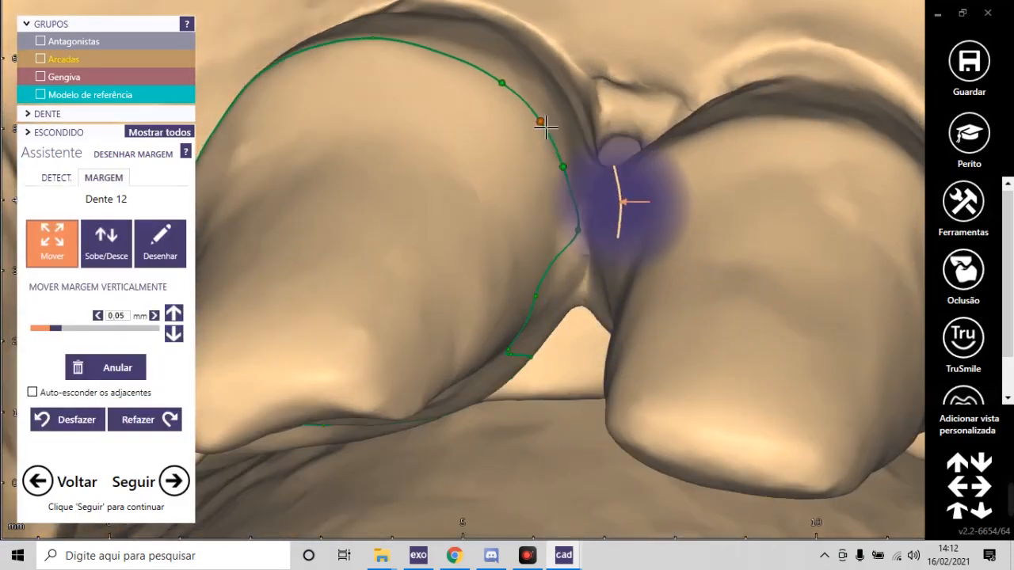
scroll(525, 229, down, 4)
mouse_move(526, 229)
right_down()
mouse_move(534, 251)
mouse_move(536, 224)
right_up()
scroll(536, 225, up, 4)
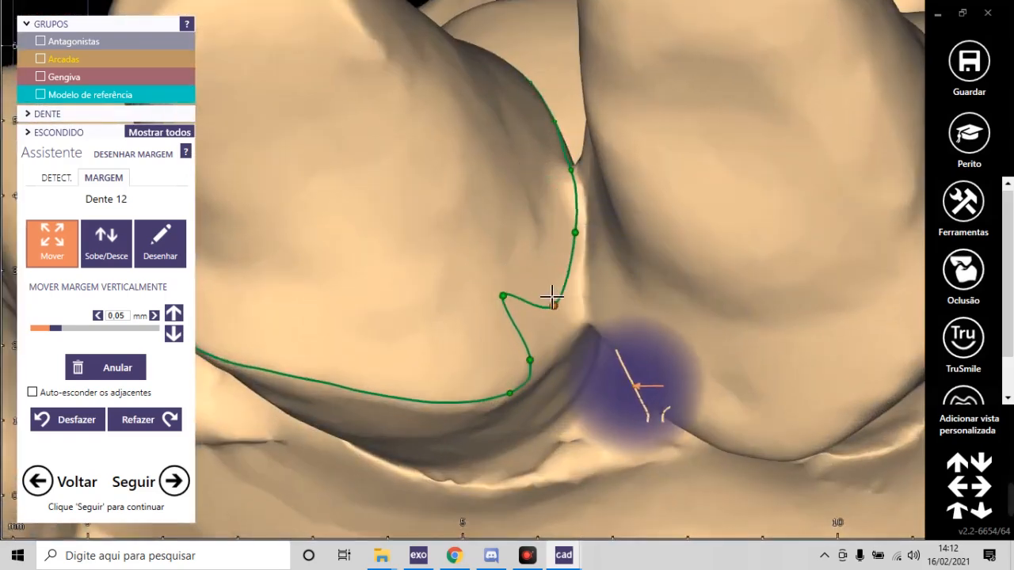
mouse_move(521, 312)
mouse_down()
mouse_move(564, 346)
mouse_move(492, 404)
mouse_up()
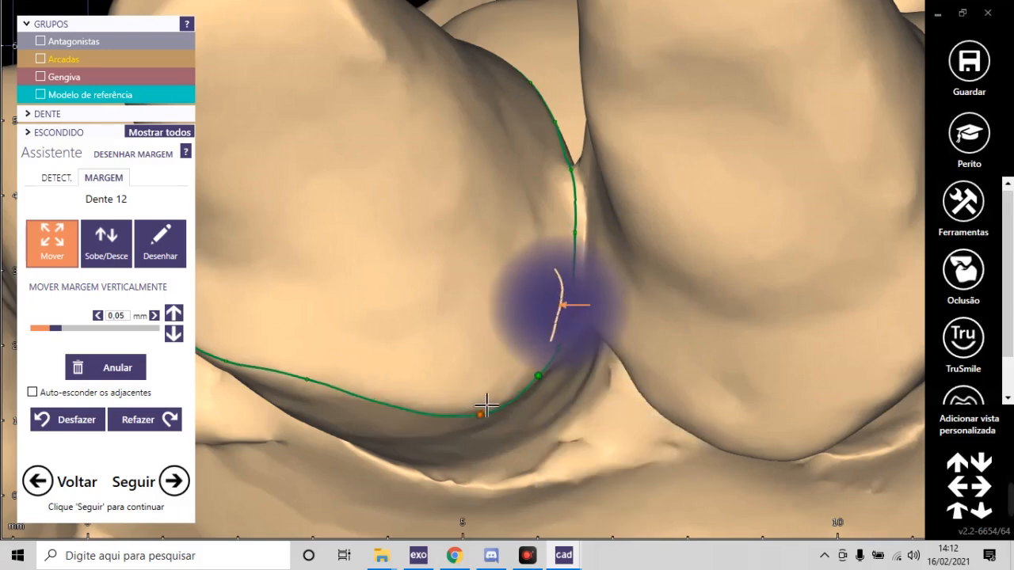
Step: Examine the margin line of tooth 12 around the whole preparation from the lingual, distal and buccal sides
scroll(553, 282, down, 4)
right_drag(554, 282, 505, 295)
scroll(471, 331, up, 3)
scroll(410, 287, down, 4)
right_drag(410, 287, 398, 316)
scroll(378, 277, up, 5)
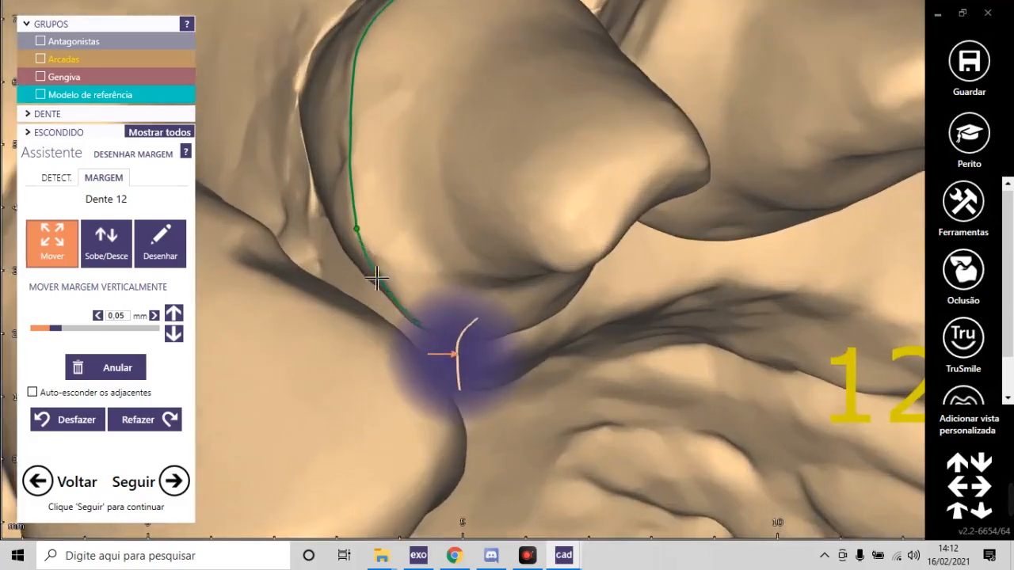
scroll(396, 285, down, 4)
right_drag(459, 301, 451, 265)
scroll(432, 253, up, 3)
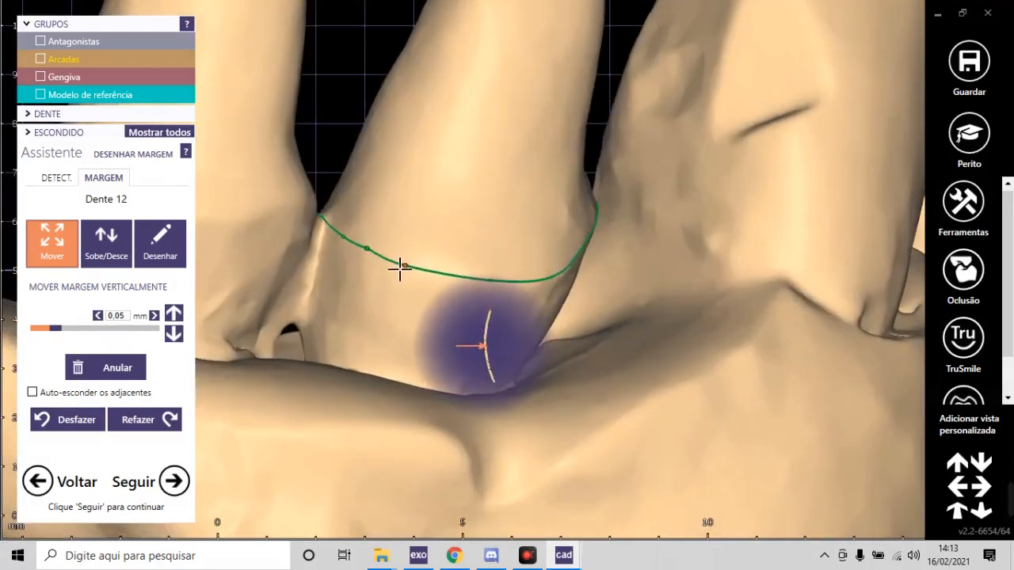
right_drag(362, 256, 314, 259)
scroll(507, 251, down, 3)
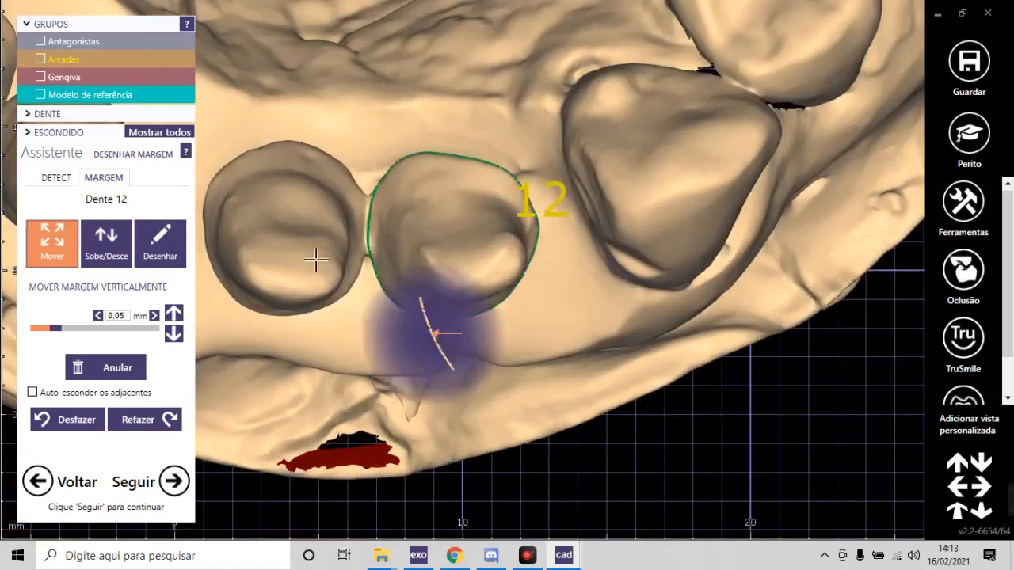
Step: Shift the margin of tooth 12 vertically downward in a 0.05 mm increment and continue to tooth 11
click(175, 333)
scroll(398, 285, up, 5)
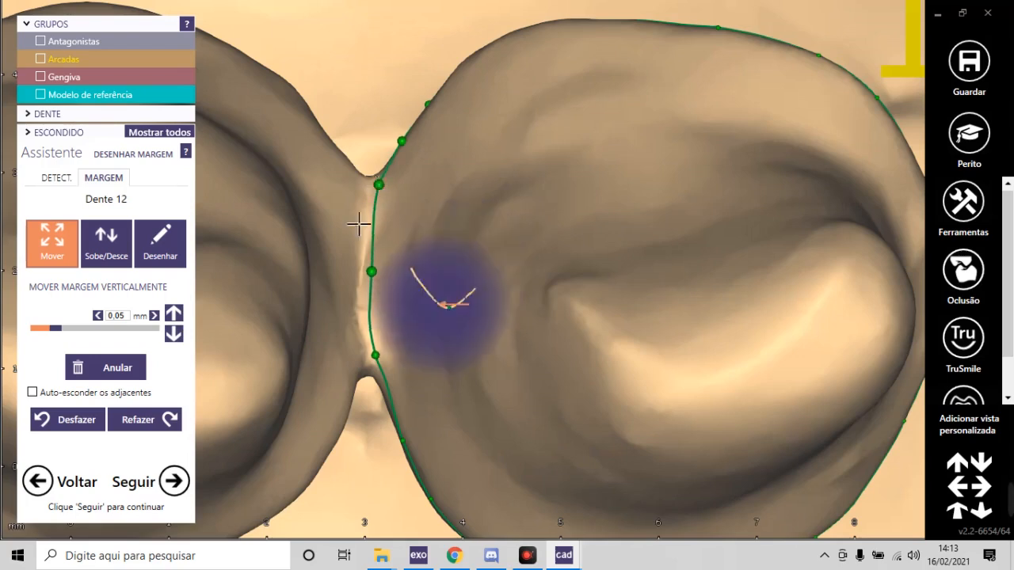
click(164, 479)
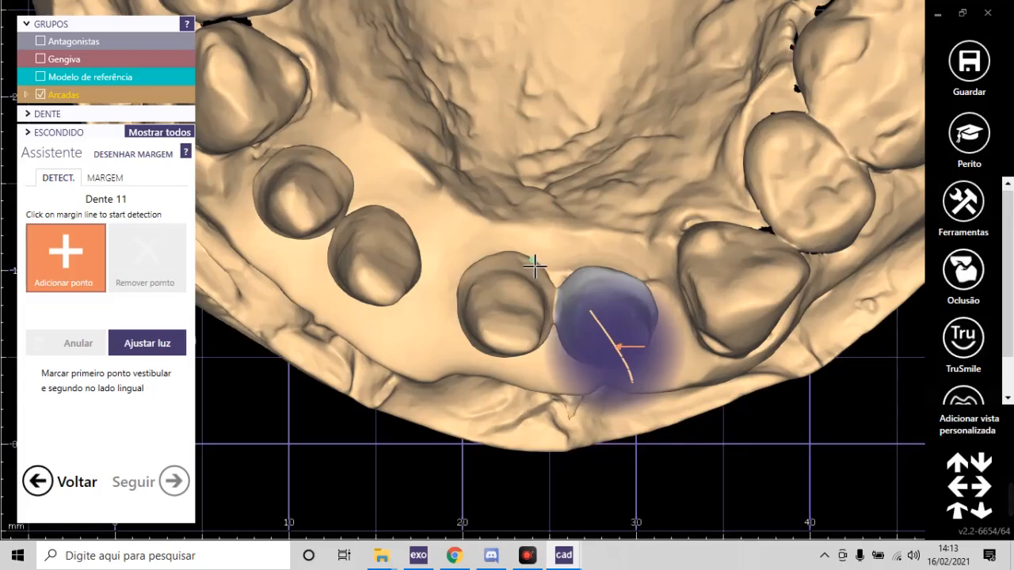
Step: Detect the preparation margin of tooth 11 with points around its edge, adding refining points along the contact with tooth 12
scroll(536, 264, up, 3)
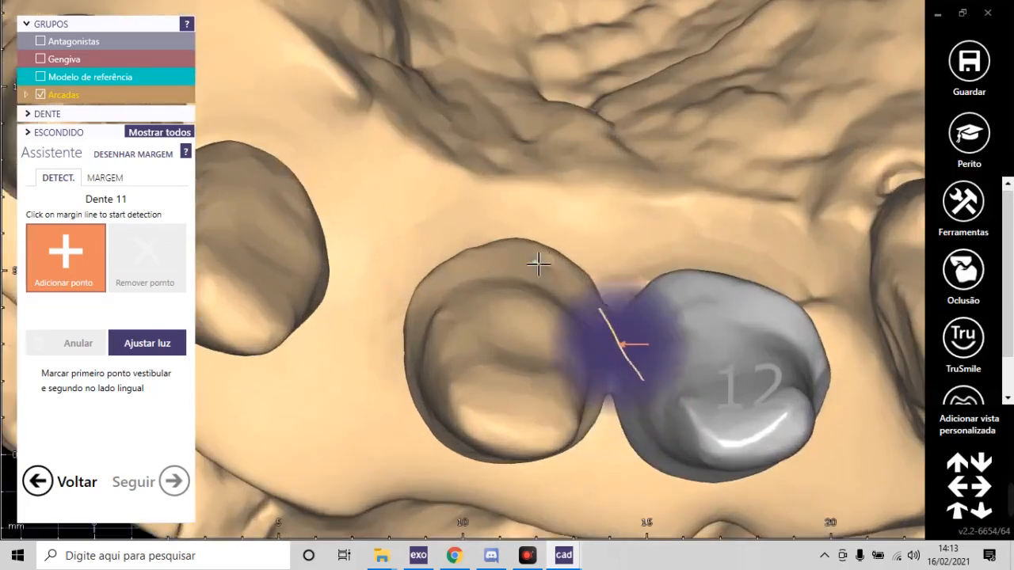
click(572, 261)
right_drag(454, 278, 521, 233)
click(448, 315)
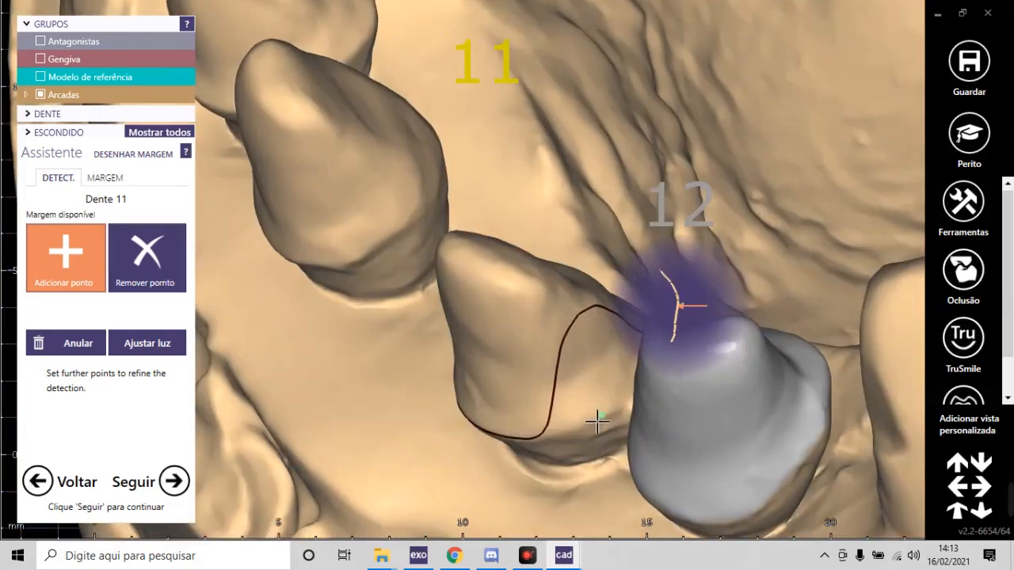
click(602, 415)
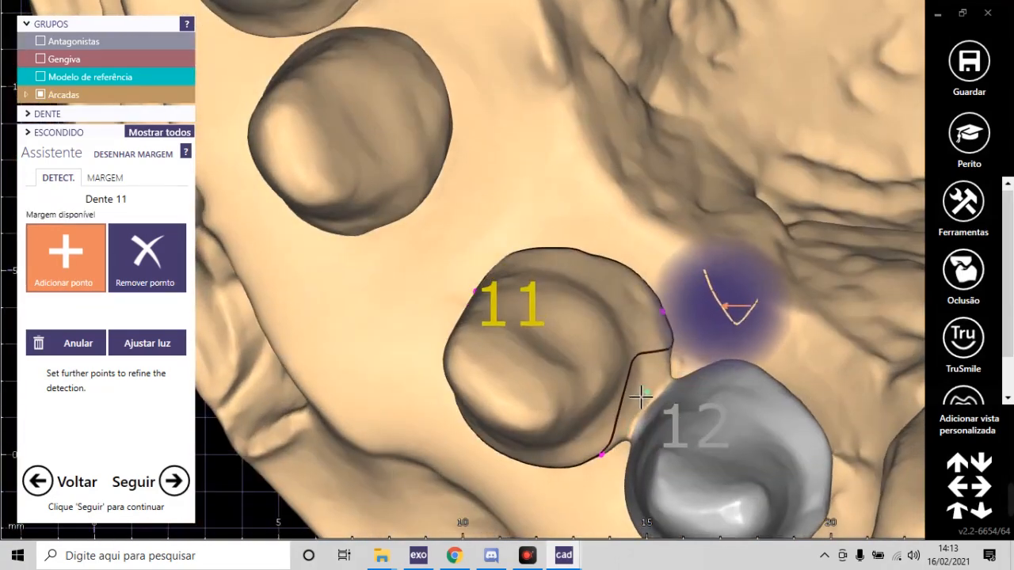
click(651, 391)
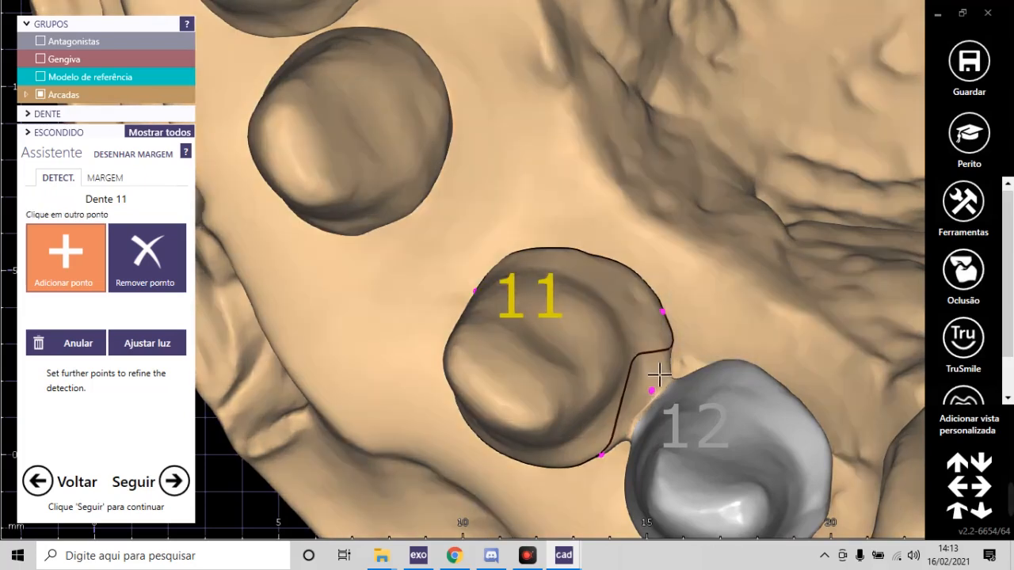
click(668, 368)
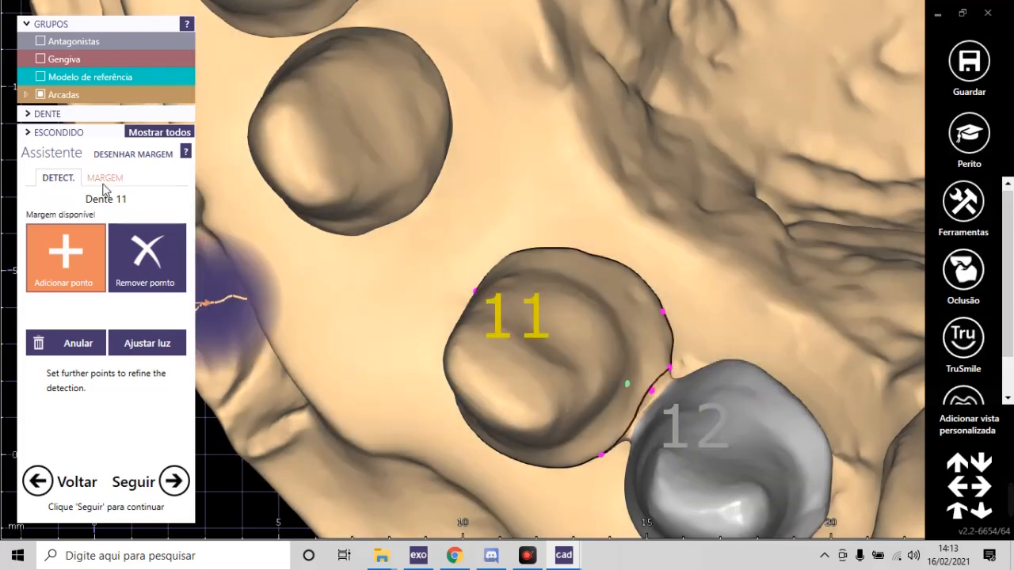
Step: Reposition the margin's control points on tooth 11 so the line follows the preparation edge beside tooth 12
click(103, 181)
scroll(618, 420, up, 5)
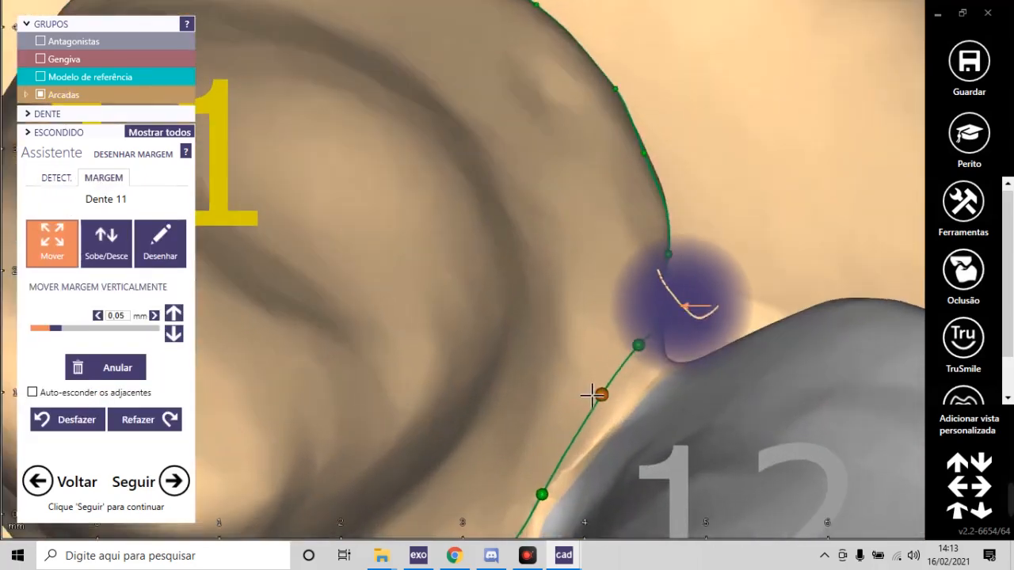
drag(650, 359, 650, 364)
scroll(585, 351, down, 3)
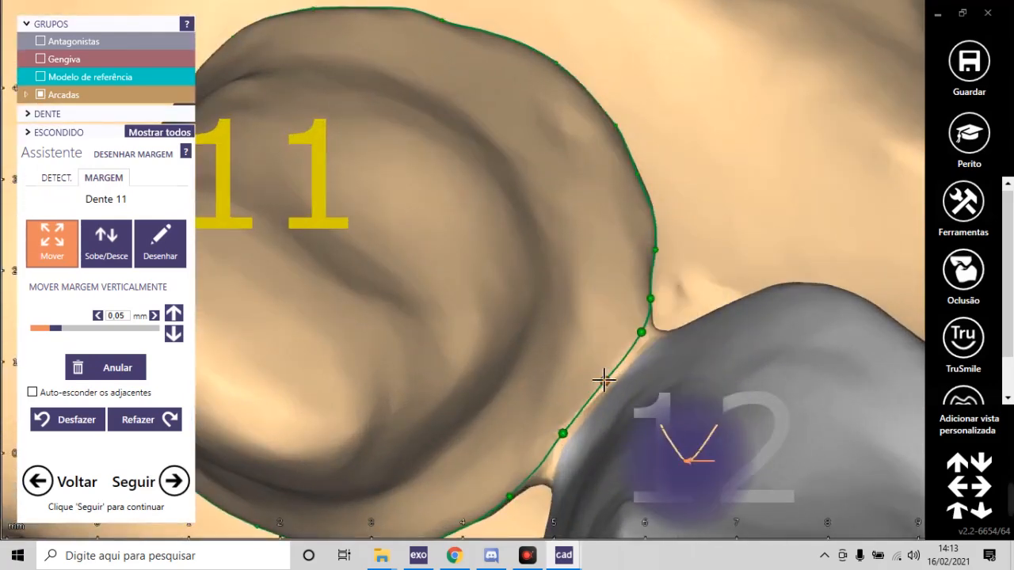
scroll(600, 356, down, 5)
right_drag(542, 341, 566, 280)
scroll(581, 327, up, 6)
drag(580, 326, 525, 275)
right_drag(526, 276, 557, 276)
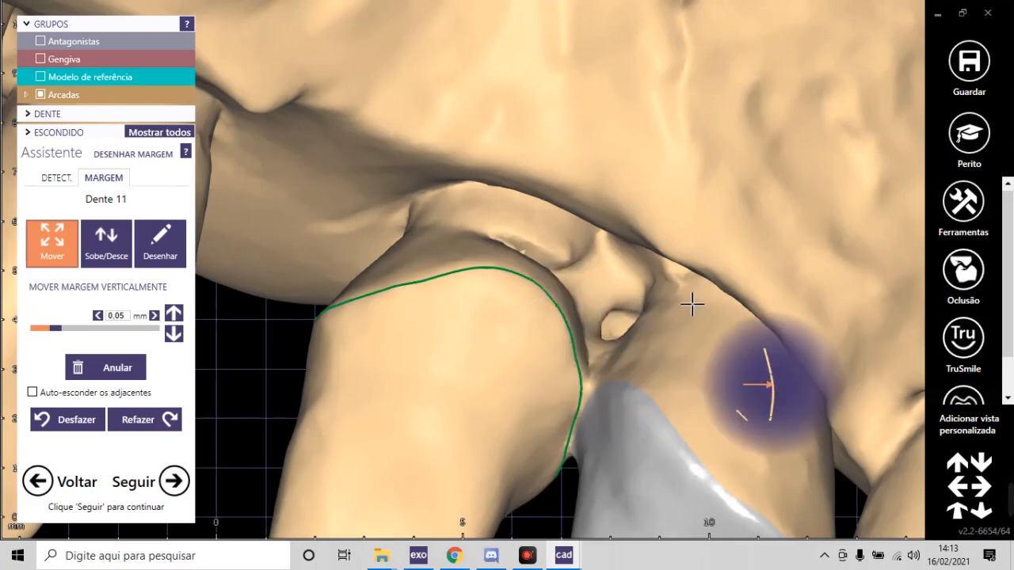
Step: Finish the margin of tooth 11 and detect the preparation margin of tooth 21 from a buccal and a lingual point
mouse_move(708, 312)
right_down()
mouse_move(423, 317)
mouse_move(464, 312)
mouse_move(434, 316)
right_up()
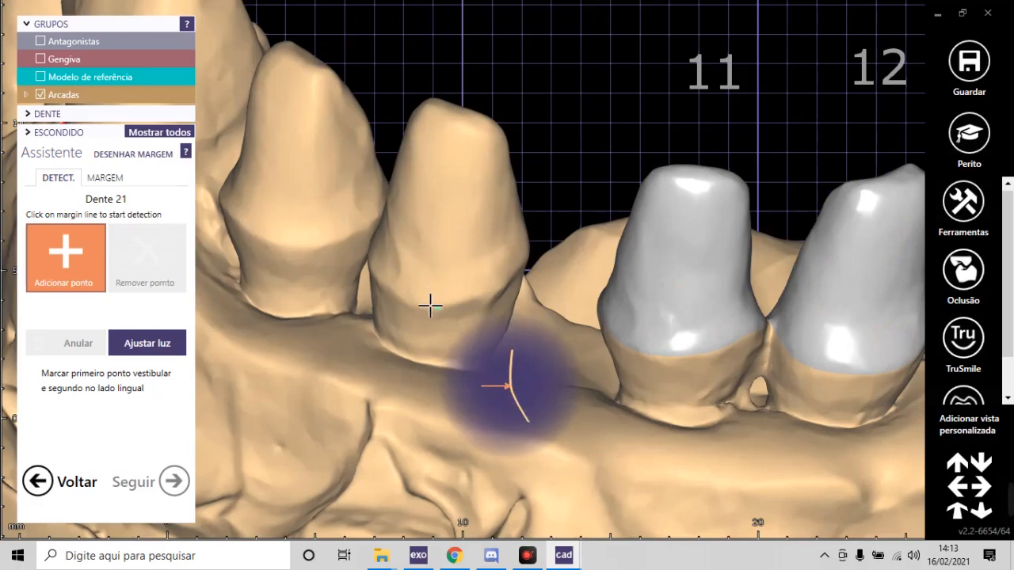
click(437, 306)
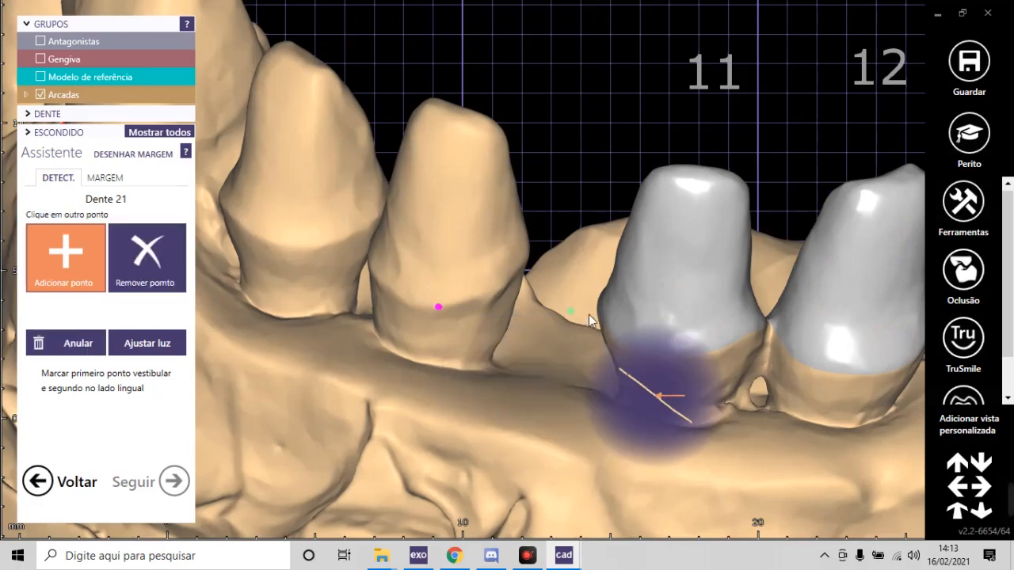
click(583, 319)
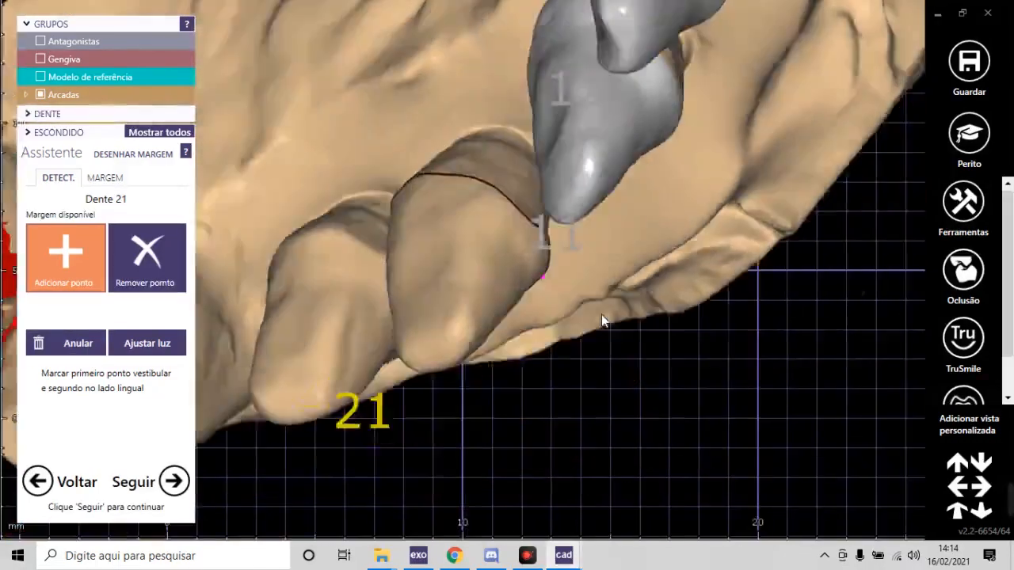
right_drag(601, 317, 597, 312)
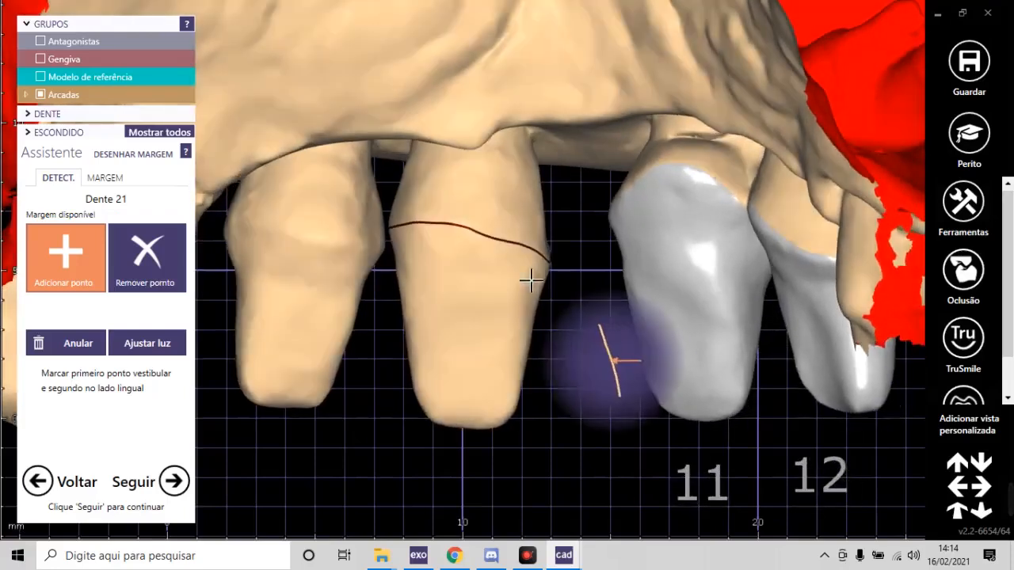
Step: Reposition a control point of tooth 21's margin so the line follows the preparation edge, and continue to tooth 22
scroll(502, 228, up, 5)
click(104, 177)
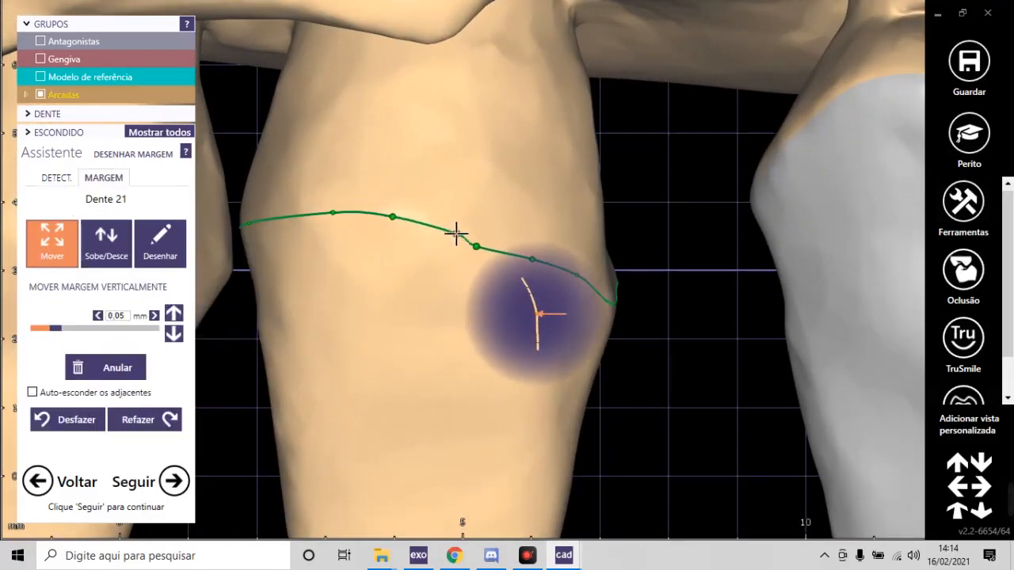
drag(478, 247, 496, 245)
right_drag(586, 277, 616, 302)
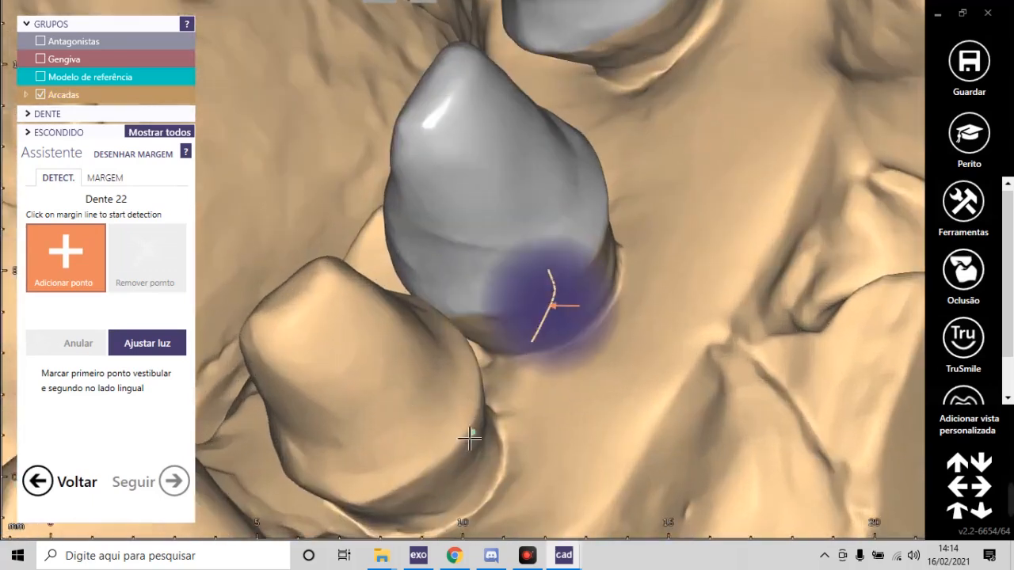
Step: Detect the preparation margin of tooth 22, check the line around the tooth, and proceed to the insertion axis definition
click(470, 438)
click(468, 347)
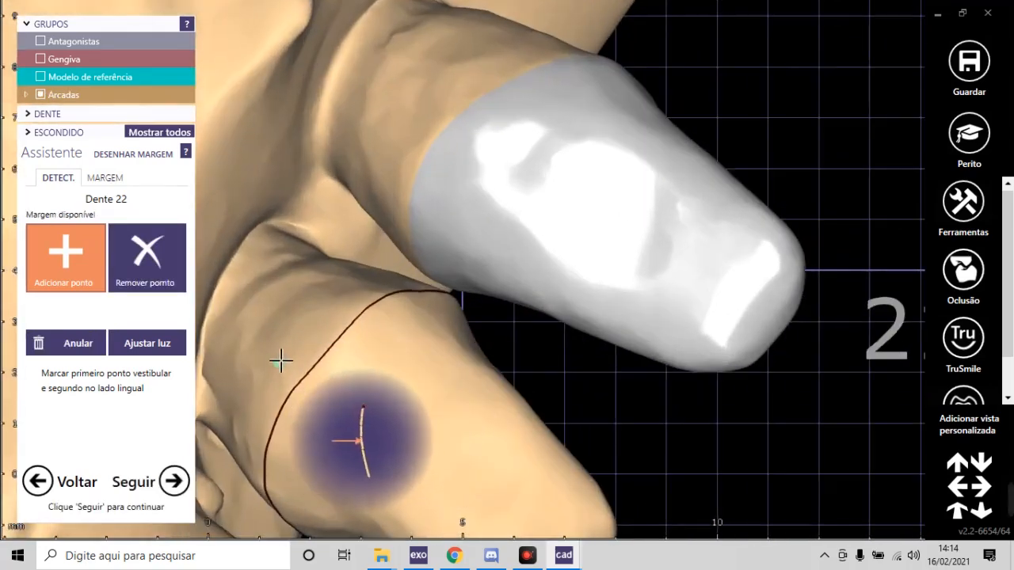
click(105, 176)
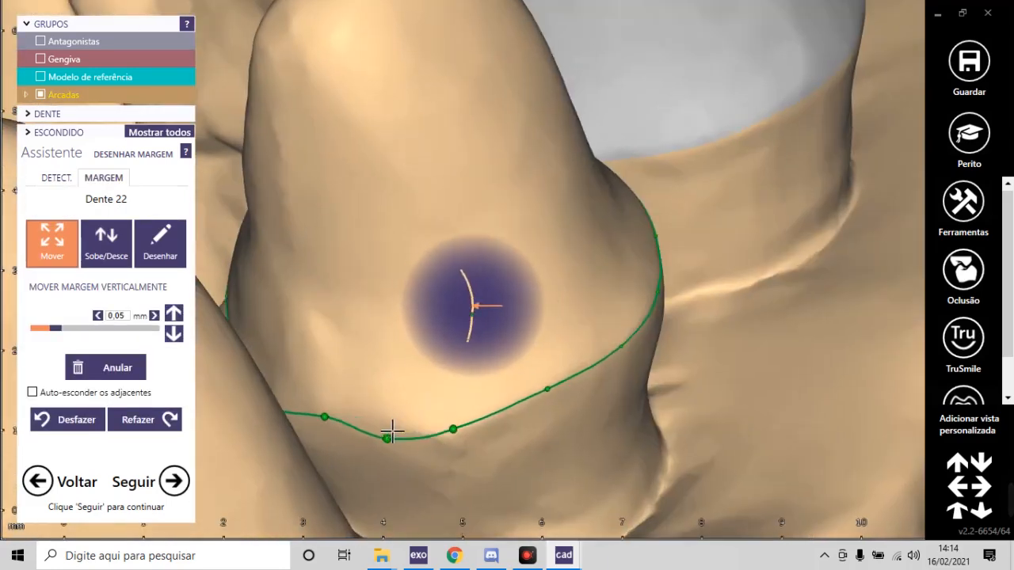
right_drag(438, 381, 440, 383)
right_drag(288, 399, 292, 395)
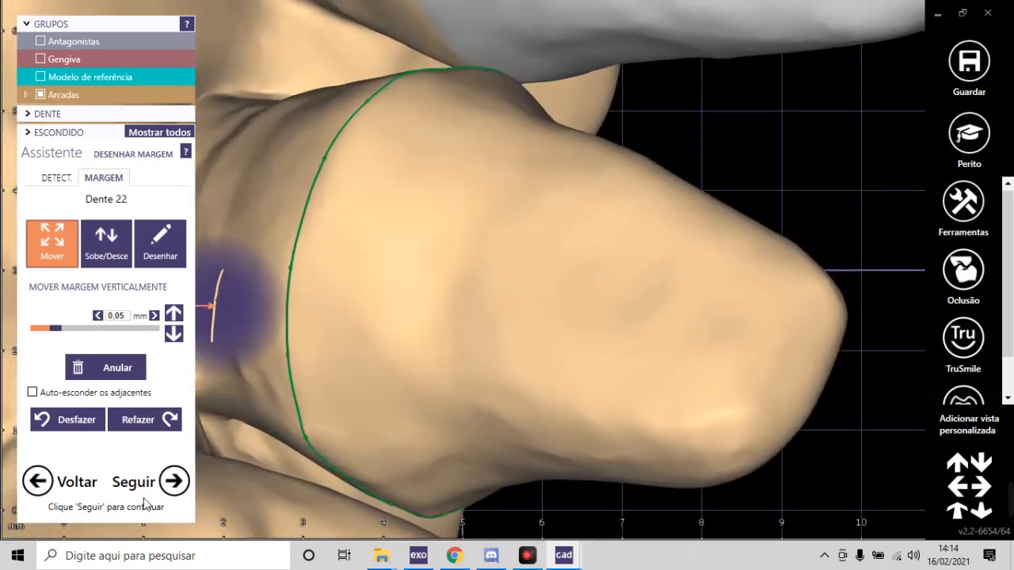
click(164, 483)
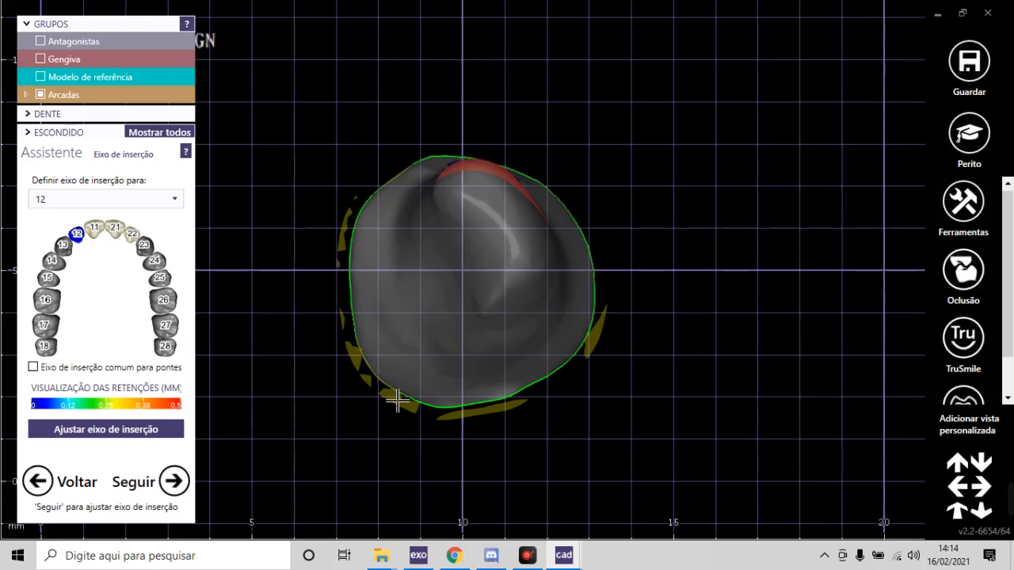
Step: Orient tooth 12 along its path of insertion to minimise undercuts and set its insertion axis from that view
right_drag(441, 222, 437, 231)
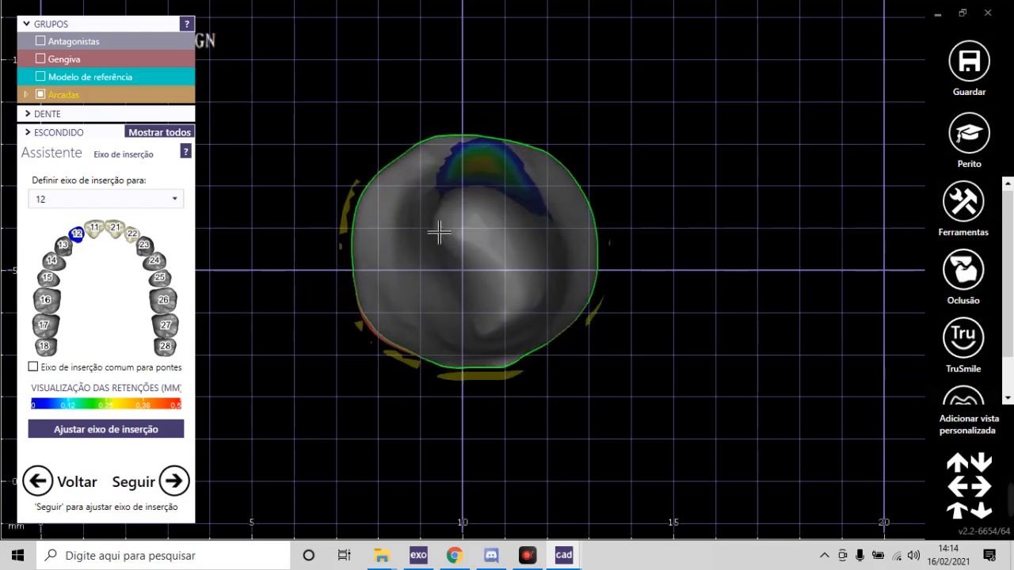
right_drag(373, 253, 478, 341)
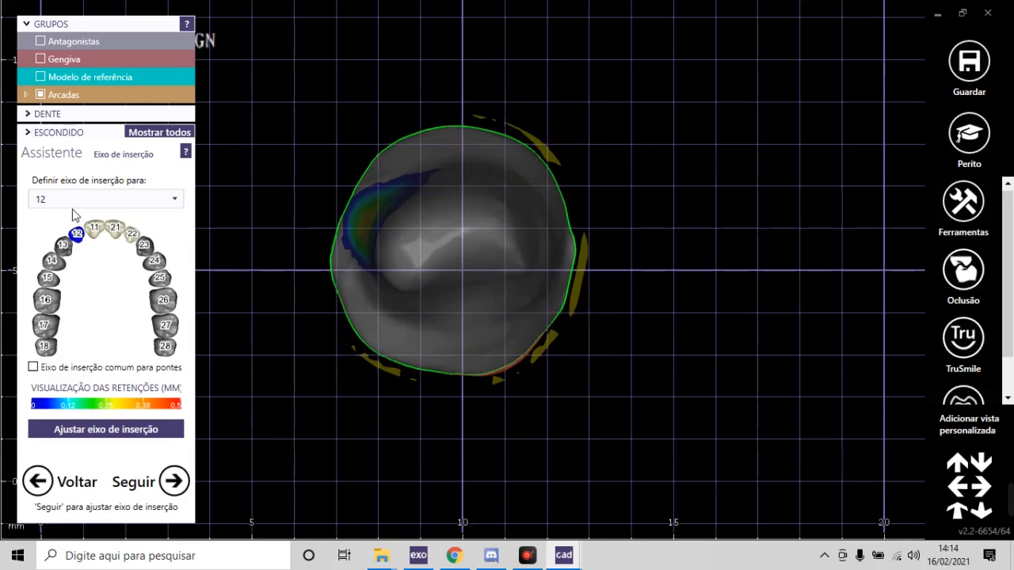
click(111, 432)
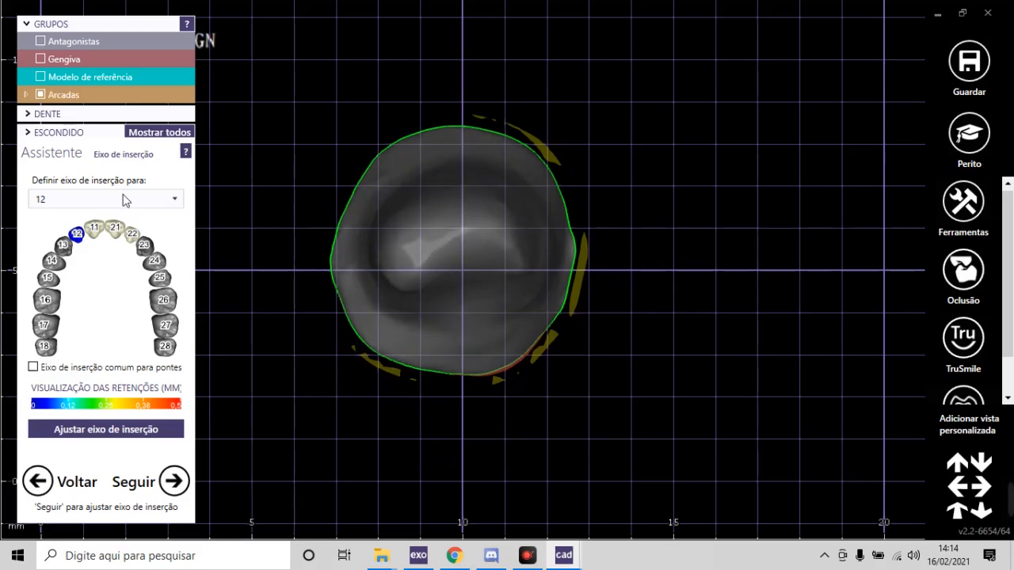
scroll(650, 351, down, 2)
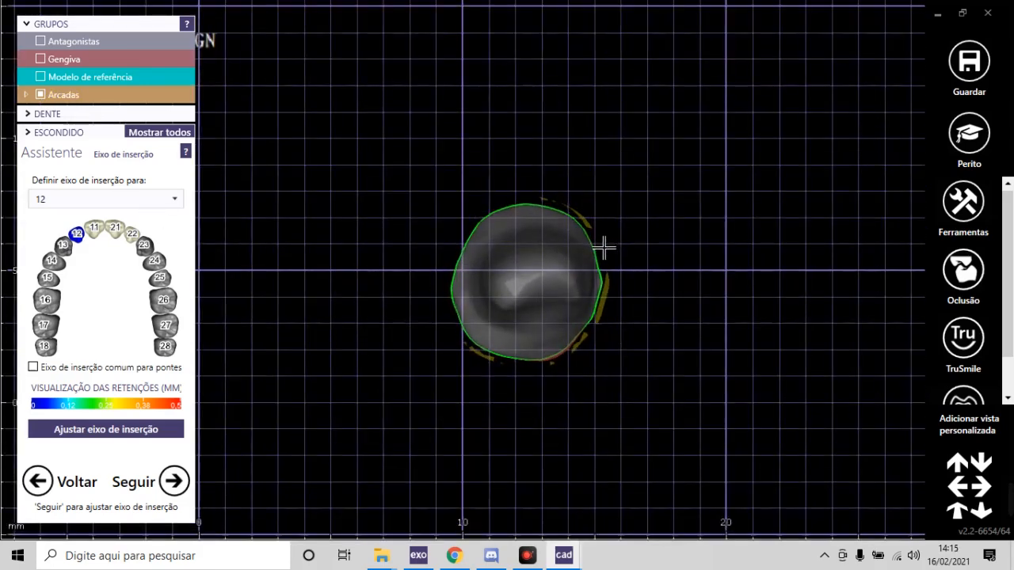
Step: Check the work definition in the exocad project window, return to the design, and reopen the insertion axis stage through the margin stage
click(418, 555)
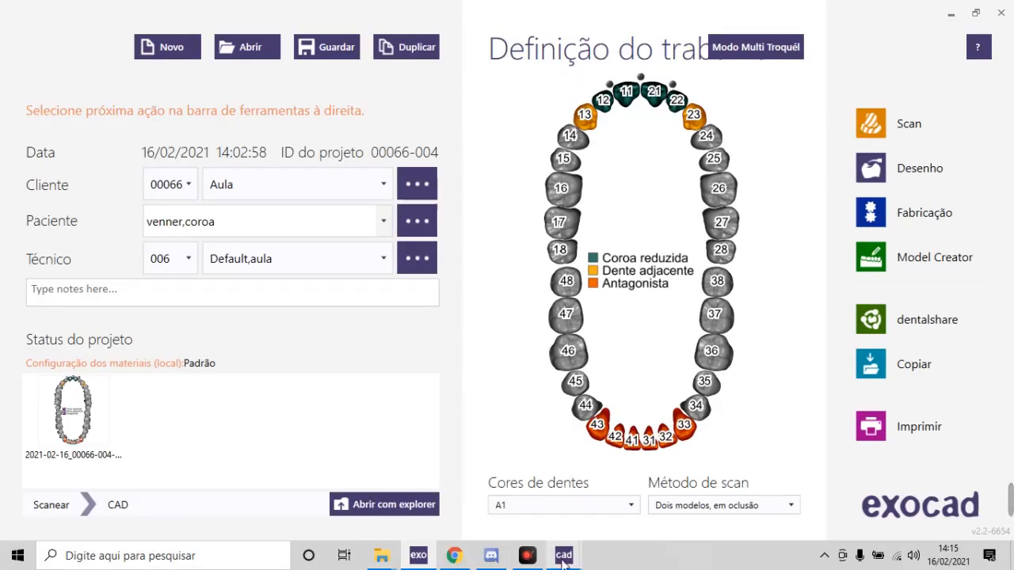
mouse_move(563, 556)
click(861, 498)
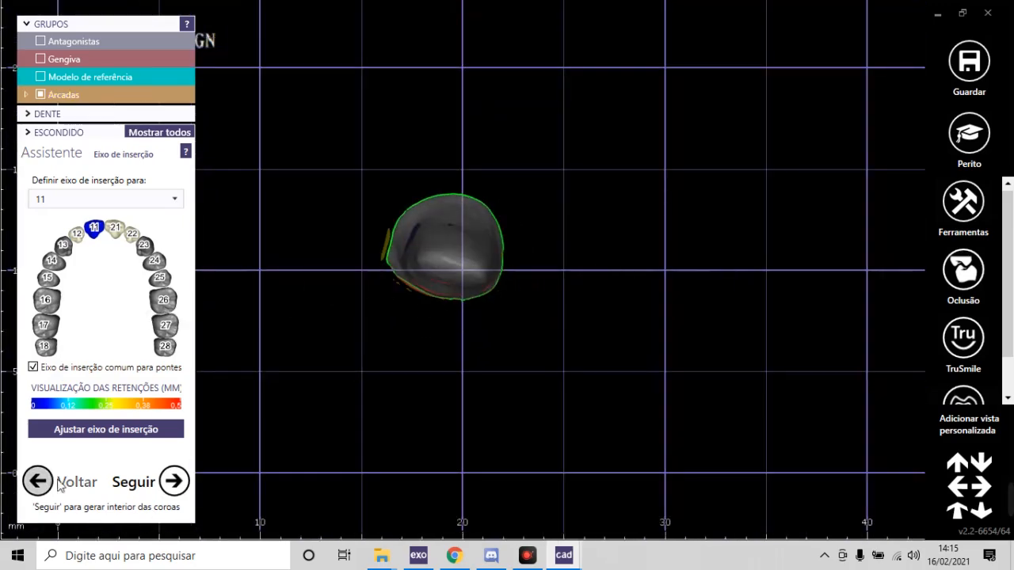
click(173, 481)
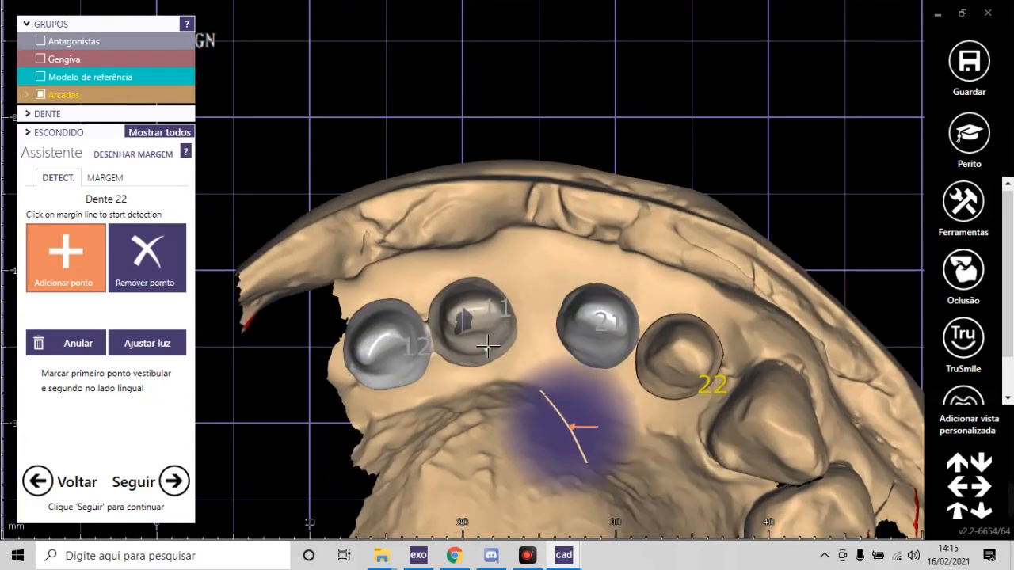
click(141, 483)
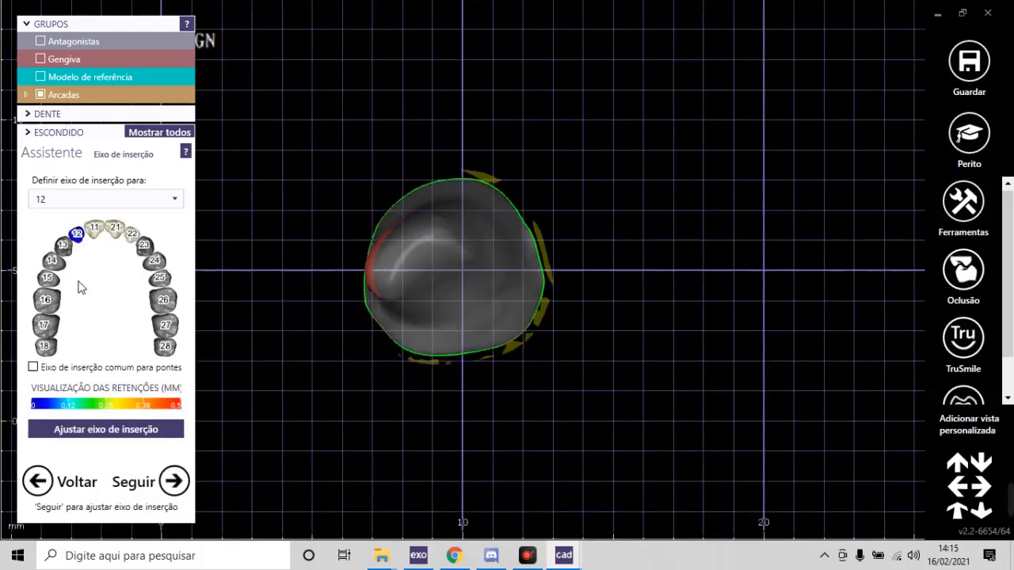
Step: Try generating the crown interiors with the common insertion axis for bridges enabled, and return to the insertion axis stage
click(33, 365)
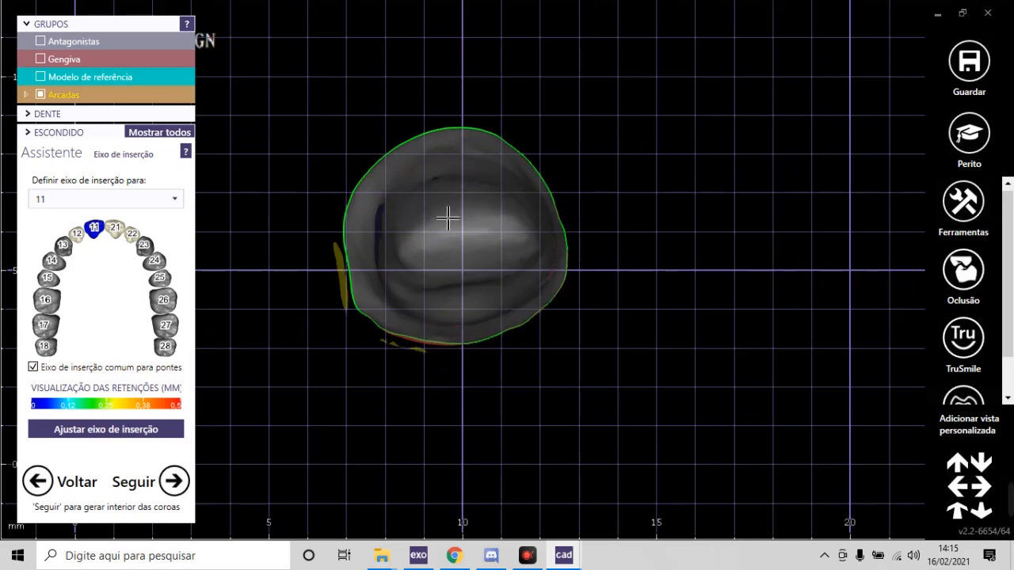
click(183, 480)
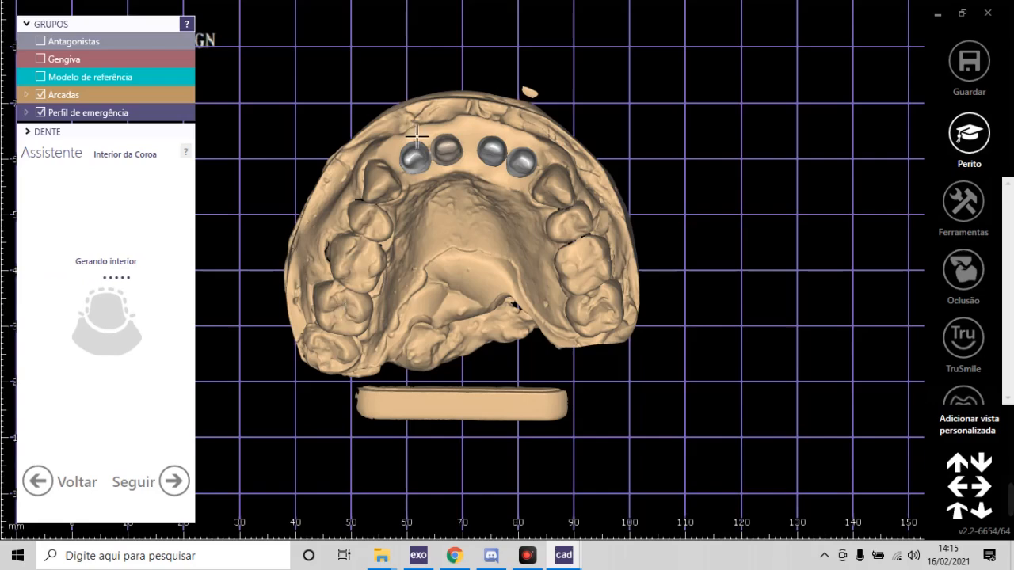
scroll(460, 132, up, 3)
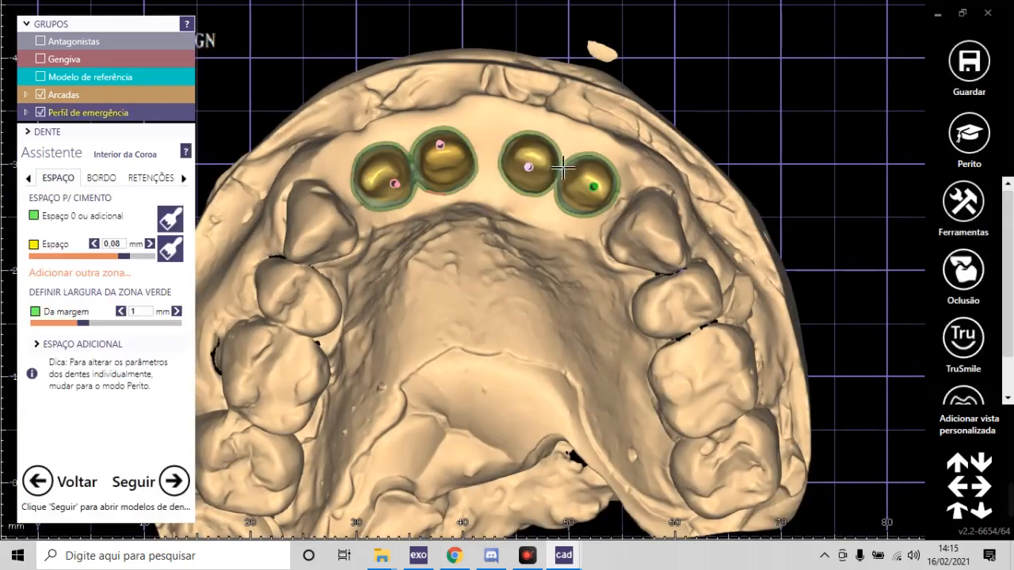
right_drag(505, 162, 237, 302)
click(47, 483)
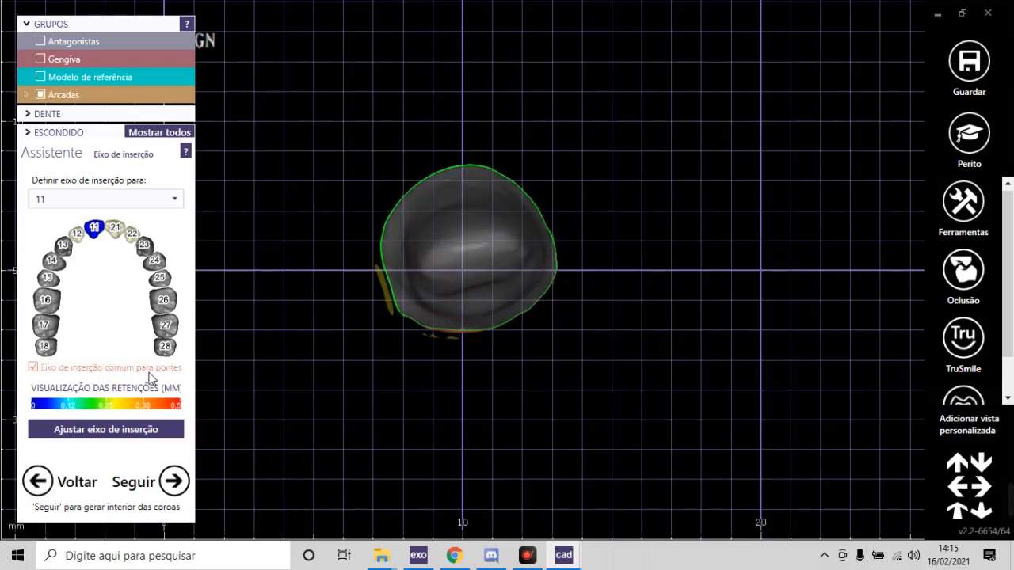
Step: Group teeth 12, 11, 21 and 22 under a common insertion axis, set it from the current view, and generate the crown interiors
click(83, 426)
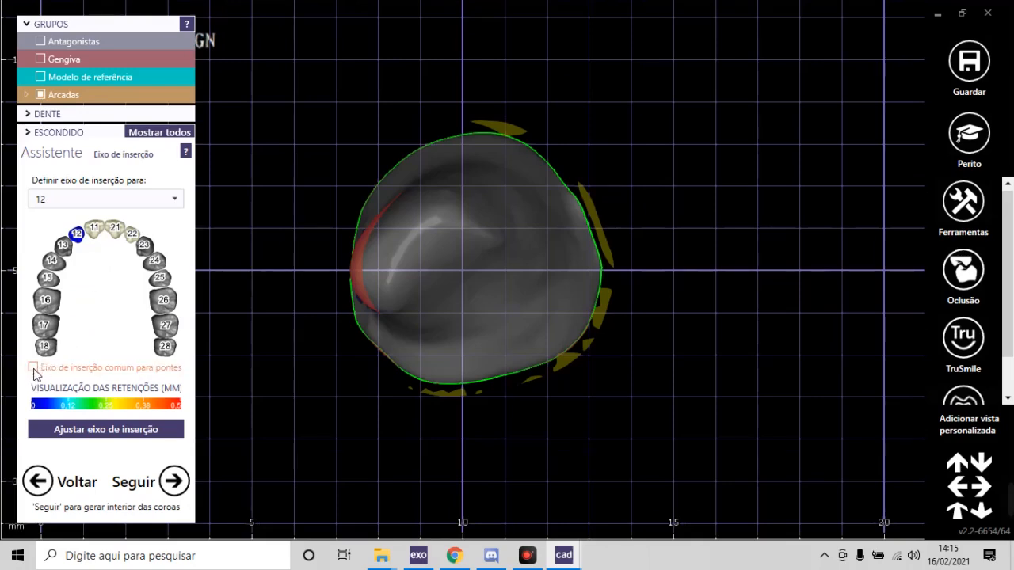
click(32, 367)
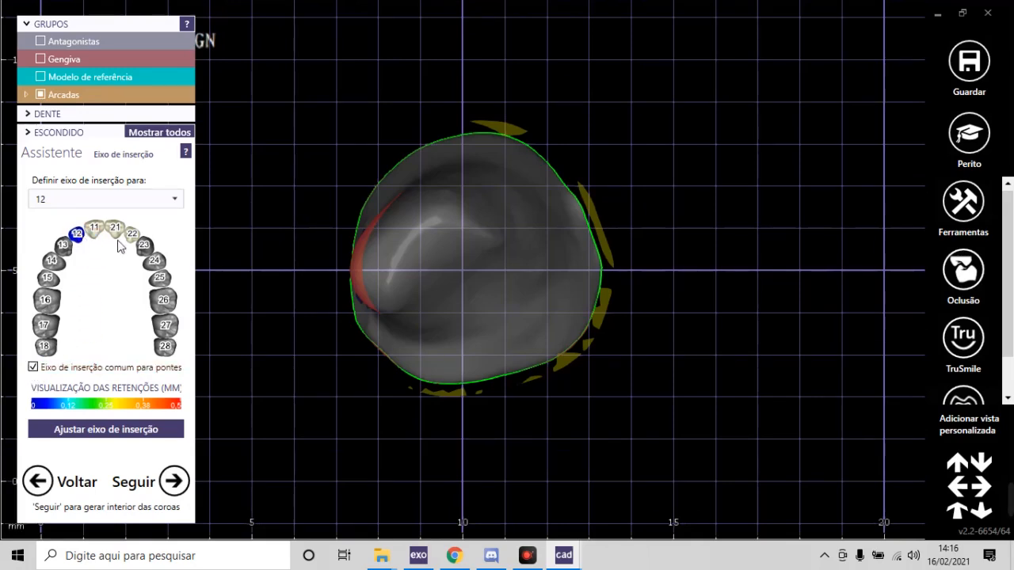
click(98, 230)
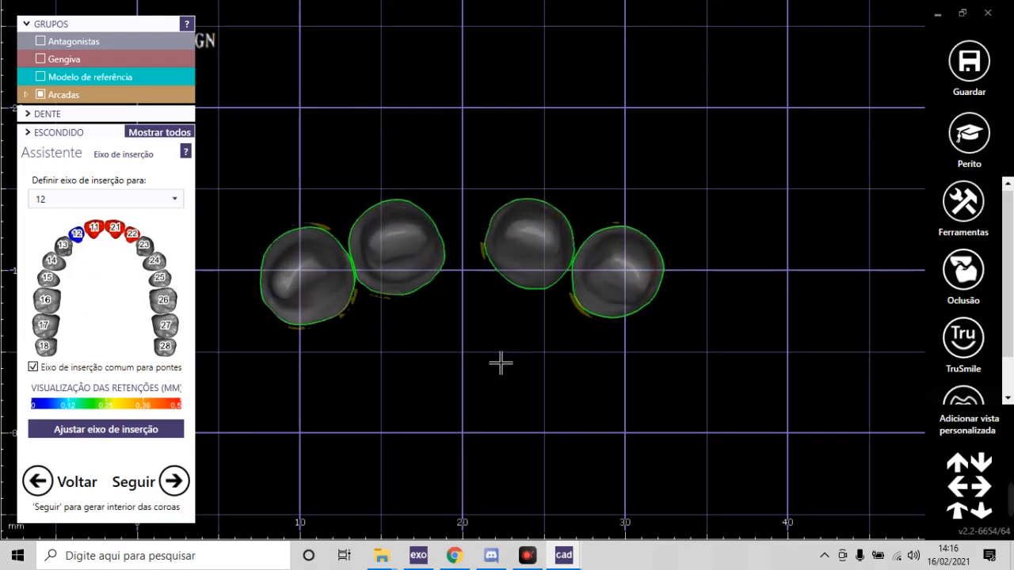
click(151, 431)
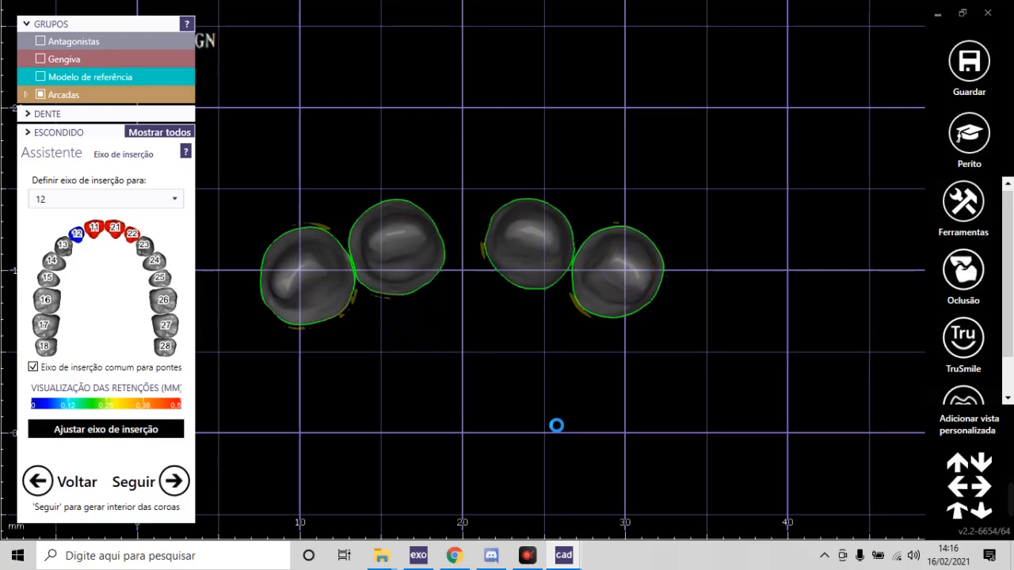
click(186, 473)
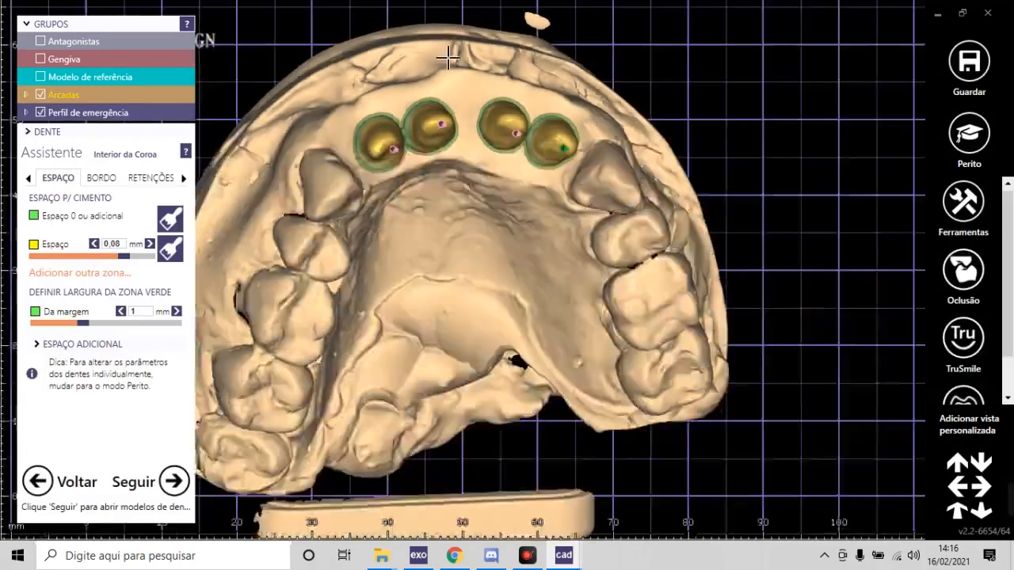
Step: Examine the crown interiors and insertion directions on the four preparations, along with the undercut and milling settings
scroll(449, 57, down, 2)
right_drag(448, 57, 486, 143)
scroll(507, 249, up, 3)
scroll(518, 243, down, 3)
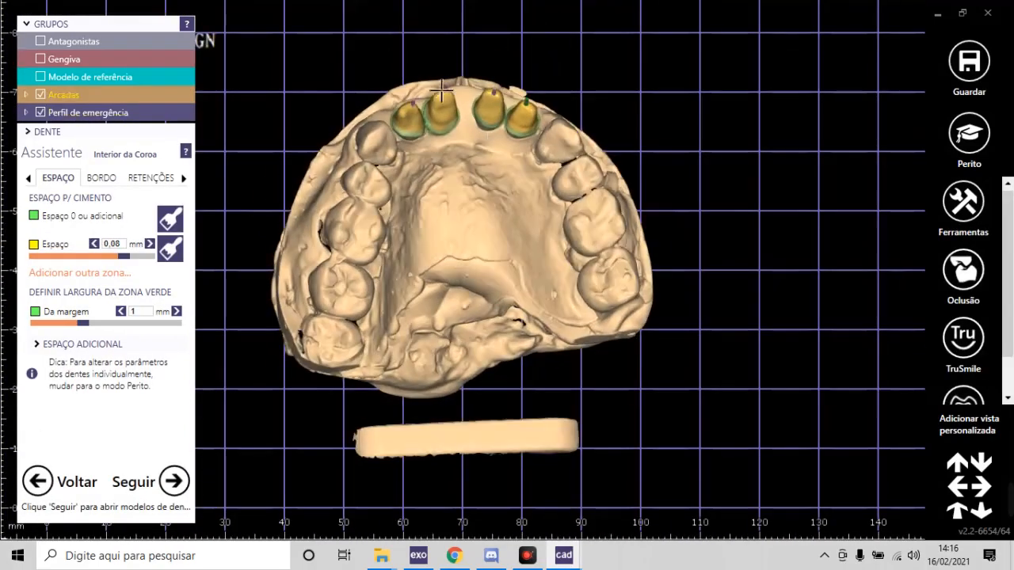
scroll(486, 143, up, 3)
right_drag(446, 103, 450, 228)
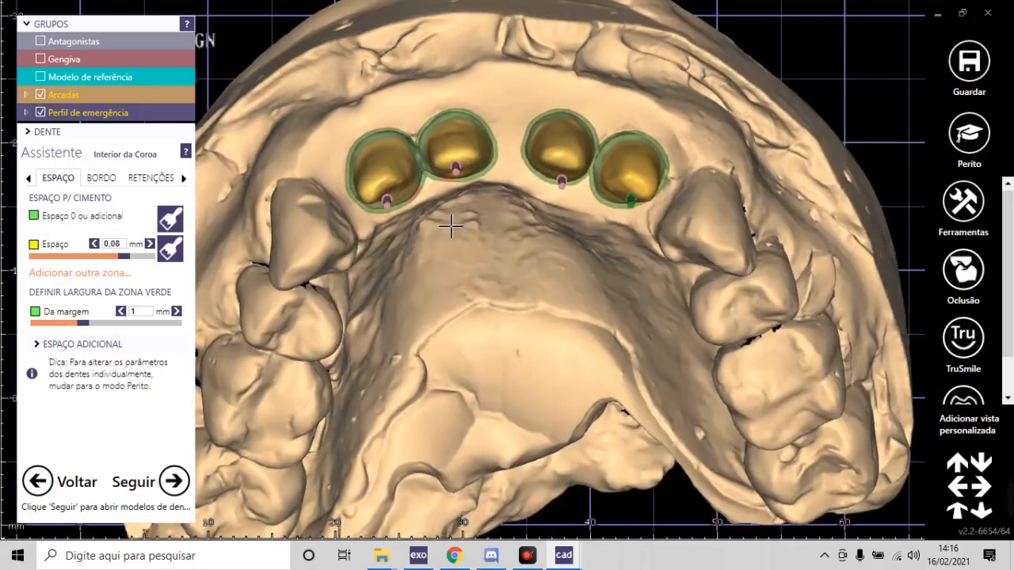
click(147, 178)
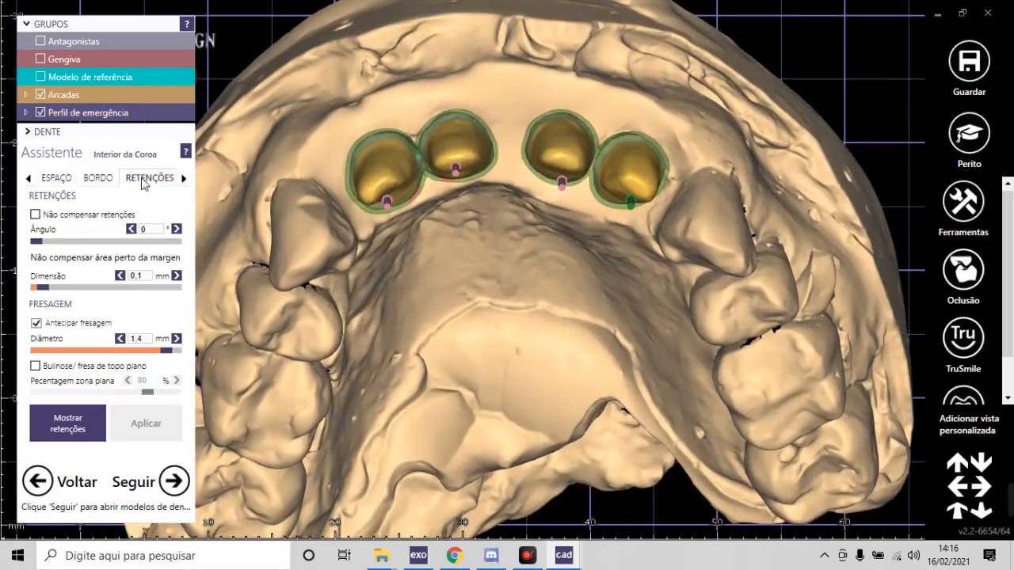
click(55, 178)
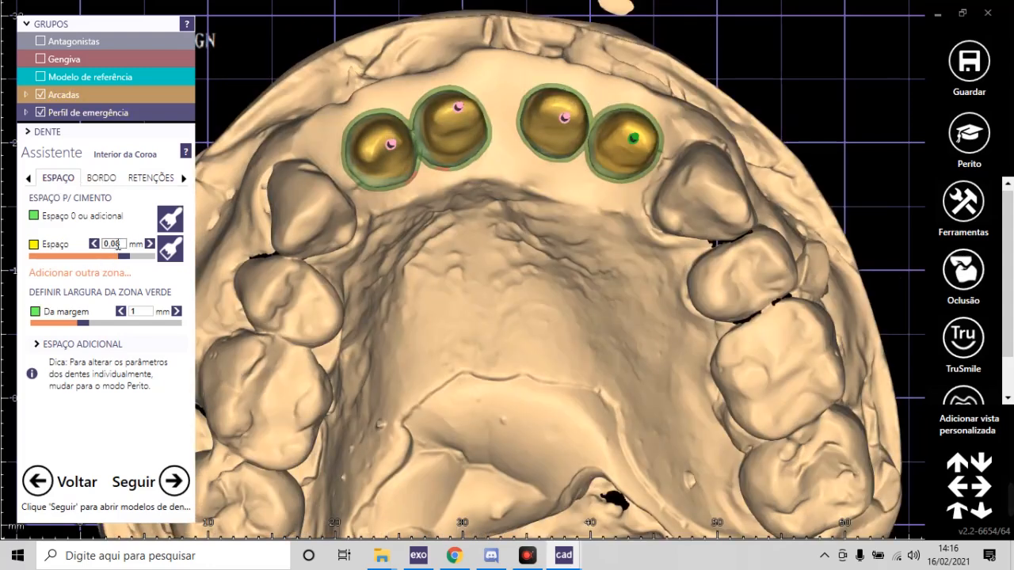
Step: Set the width of the green cement gap zone from the margin to 0.5 mm
click(142, 313)
click(153, 325)
mouse_move(556, 216)
right_down()
mouse_move(570, 199)
mouse_move(562, 202)
right_up()
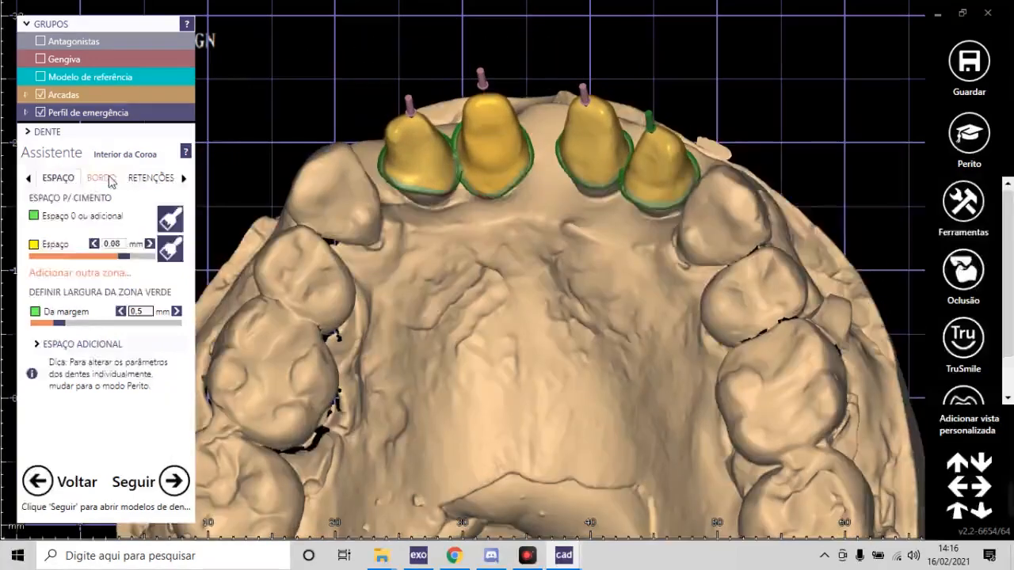
Step: Review the crown border settings, disable undercut compensation, and apply the change to the crown interiors
click(102, 179)
click(36, 296)
click(147, 178)
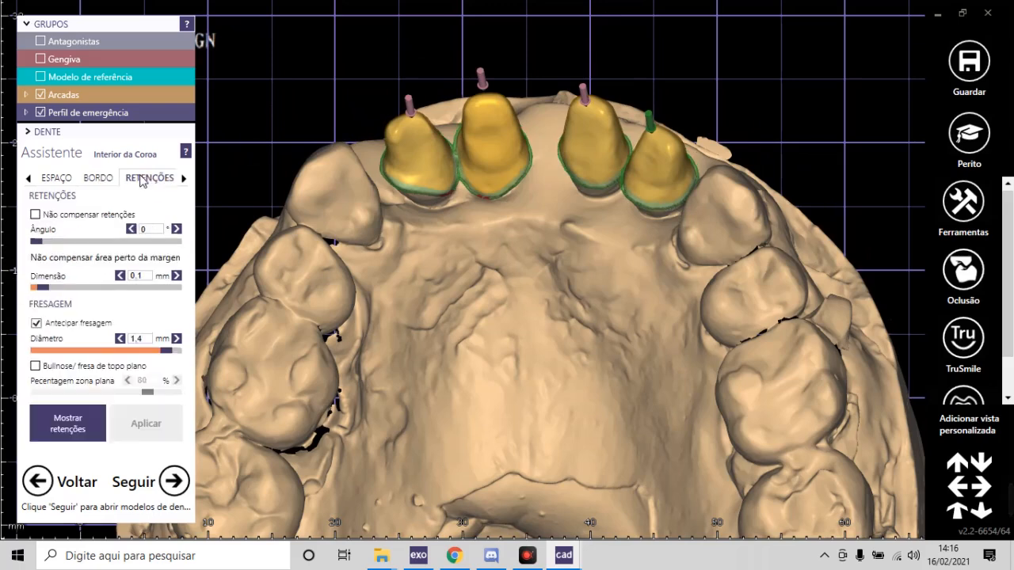
click(71, 218)
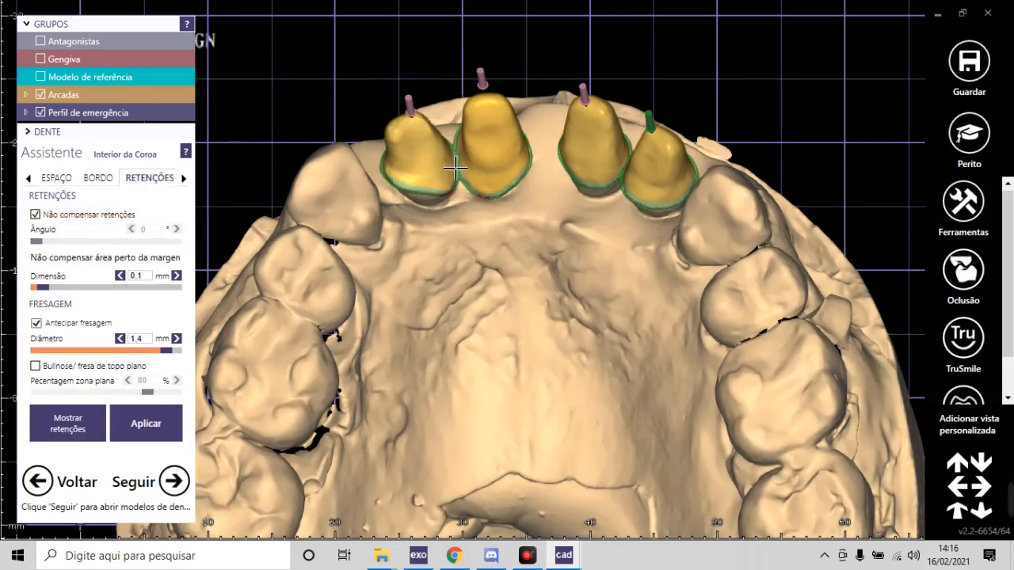
click(150, 427)
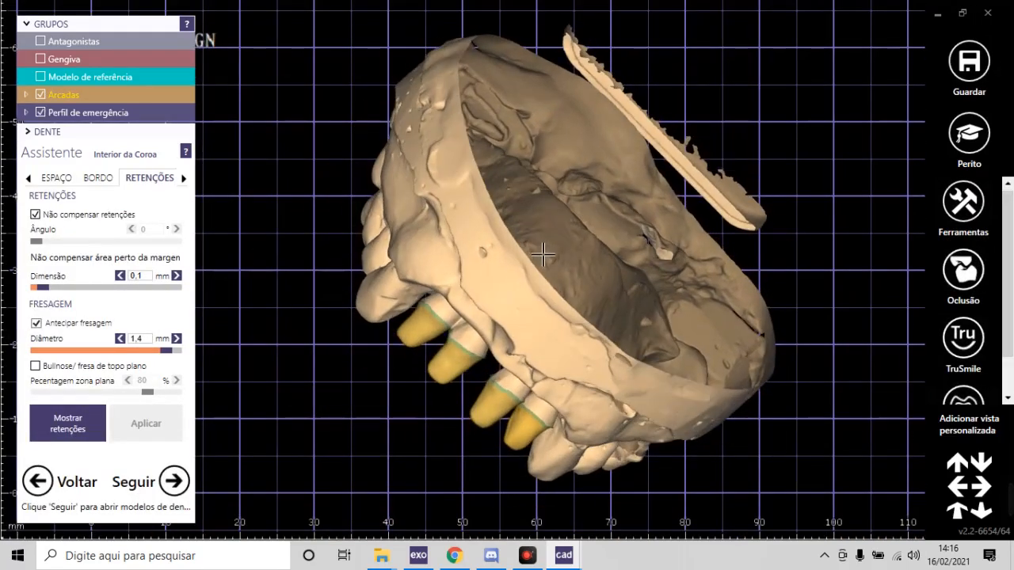
Step: Inspect the finished crown interiors around the arch and proceed to positioning the tooth models
right_click(537, 279)
click(358, 435)
right_drag(437, 360, 430, 376)
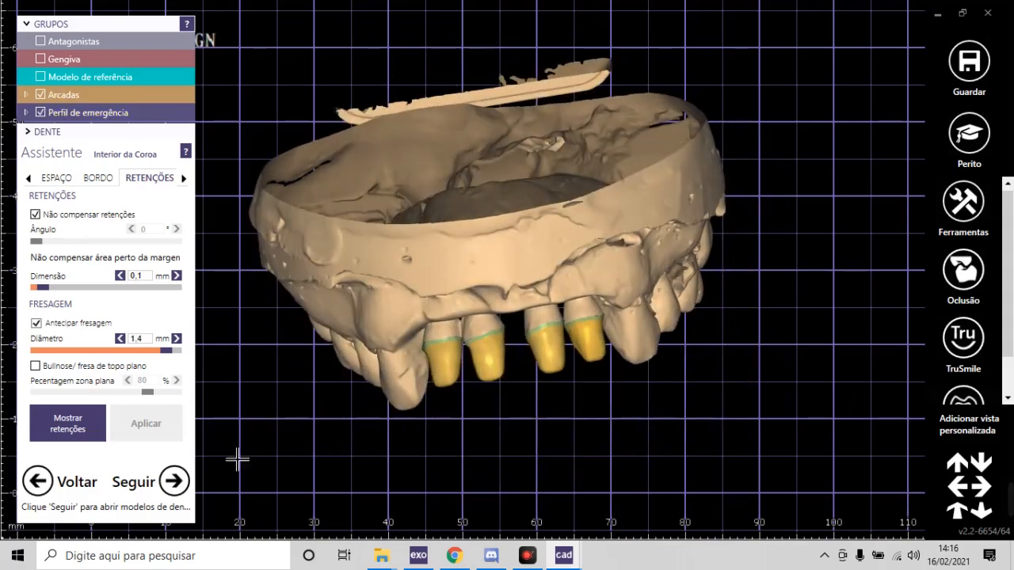
click(174, 481)
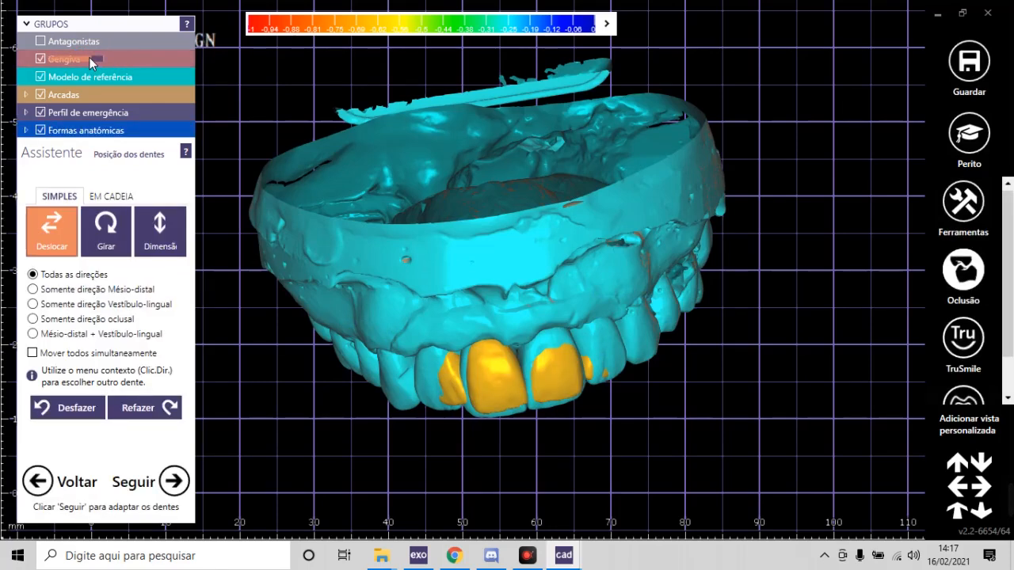
Step: Hide the reference model and leave the gingiva displayed around the four anterior tooth forms
mouse_move(89, 57)
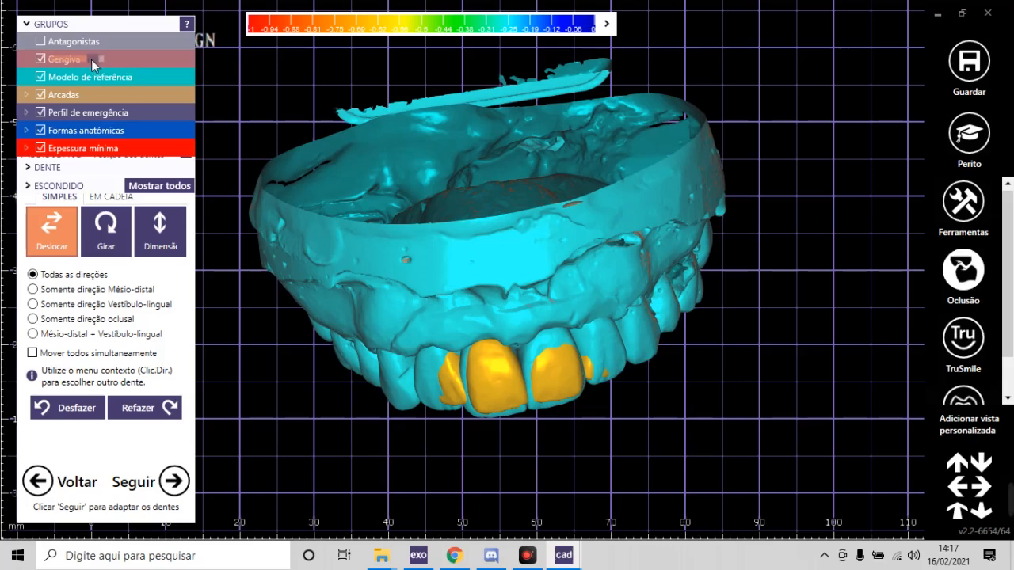
click(55, 59)
click(41, 77)
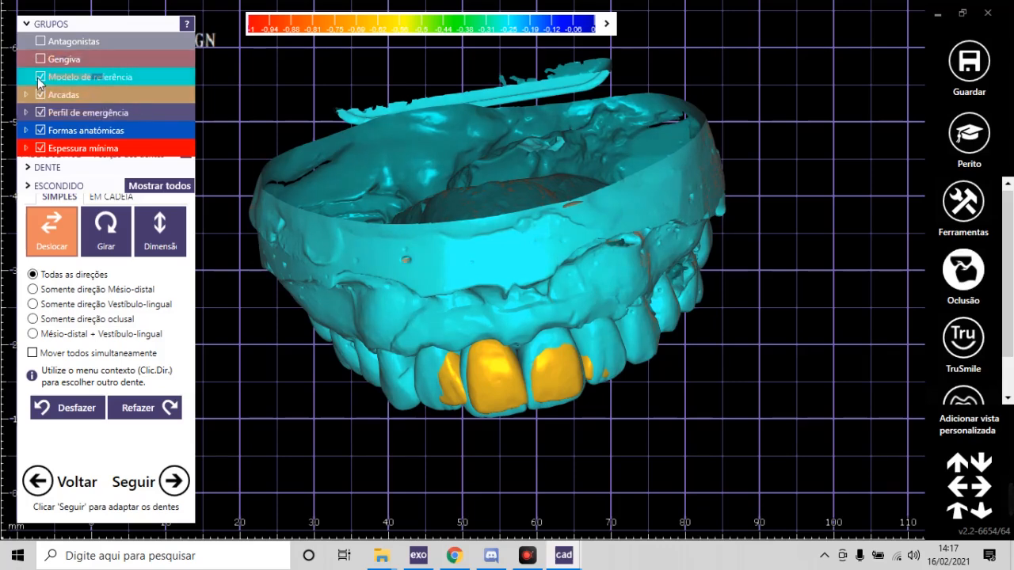
right_drag(559, 322, 554, 326)
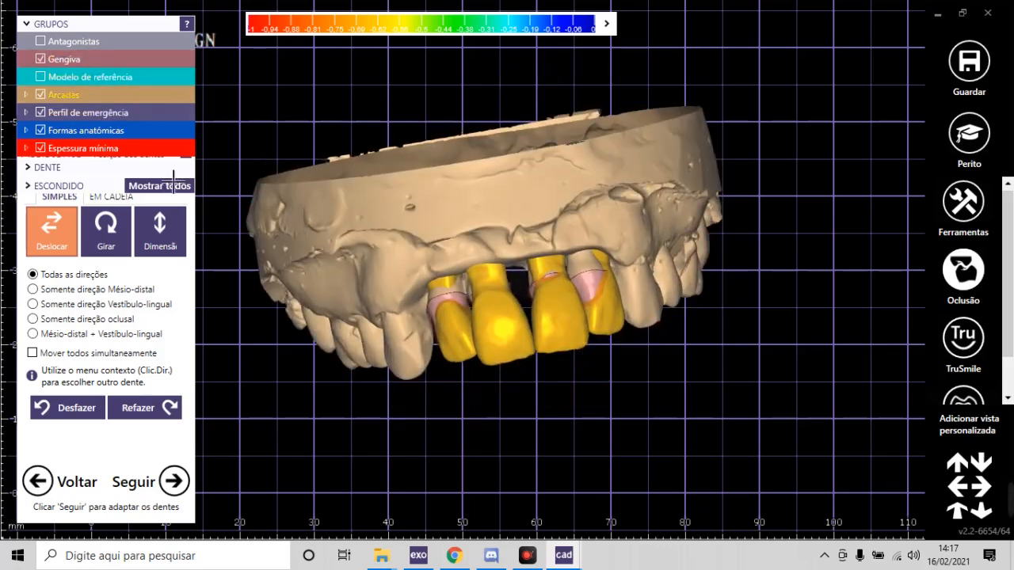
key(space)
key(space)
key(space)
key(space)
key(space)
key(space)
key(space)
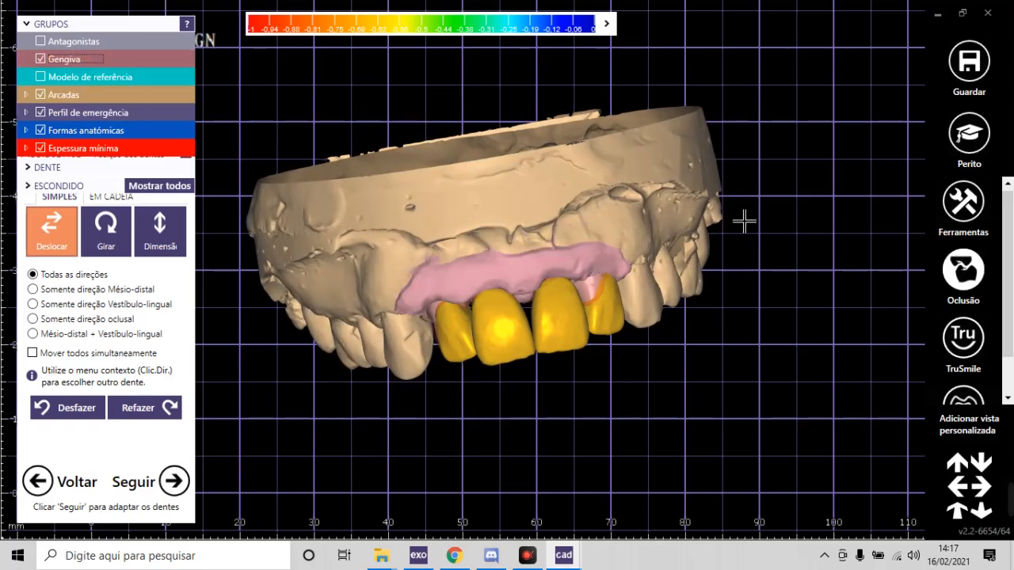
key(space)
Step: Shift the anatomic forms of teeth 12 and 11 to cover the exposed palatal areas of their preparations
right_drag(520, 339, 518, 328)
scroll(485, 156, up, 5)
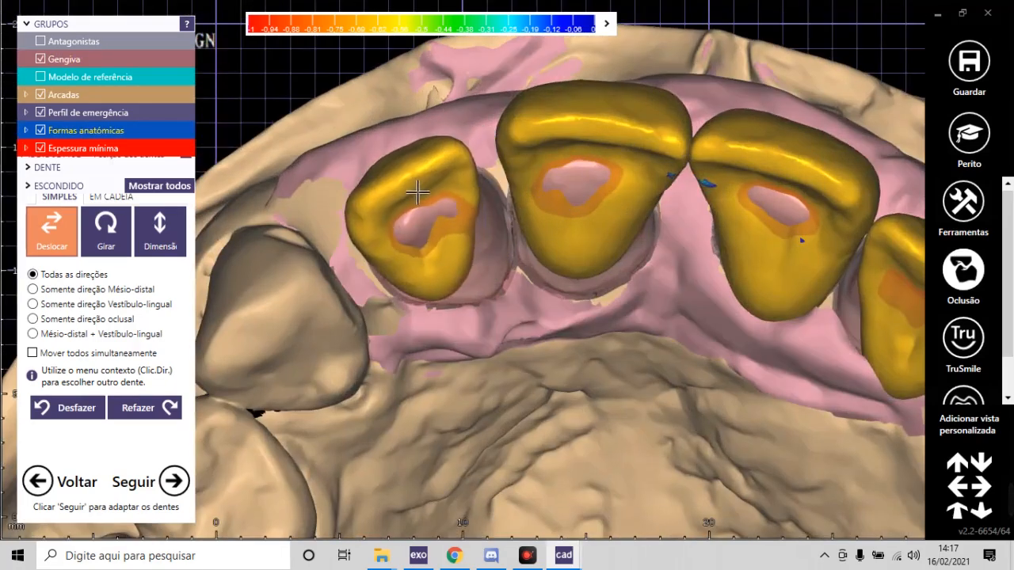
mouse_move(417, 191)
mouse_down()
mouse_move(411, 205)
mouse_move(456, 156)
mouse_move(415, 205)
mouse_up()
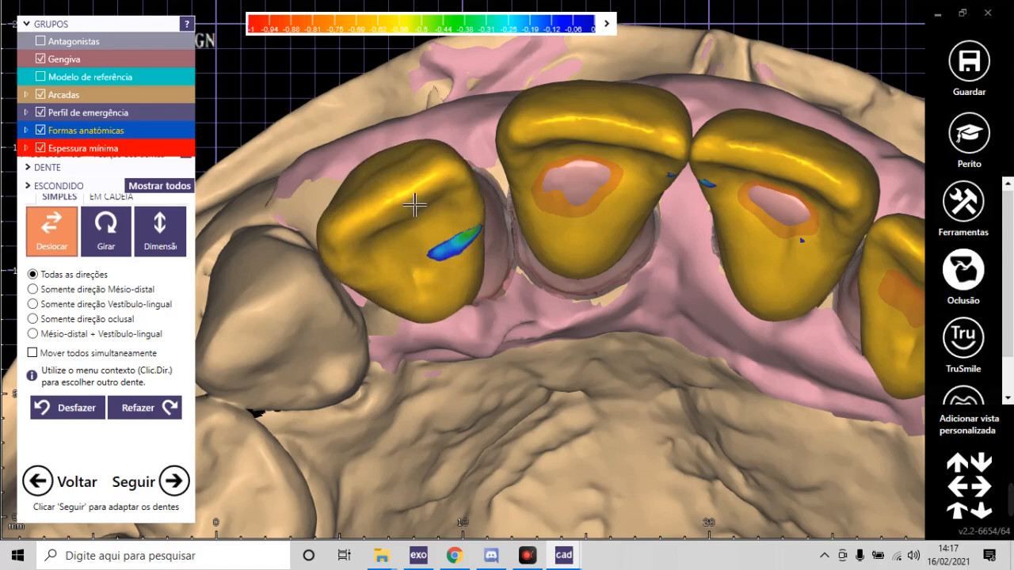
scroll(459, 187, down, 4)
scroll(540, 157, up, 5)
drag(540, 148, 565, 186)
drag(649, 216, 624, 192)
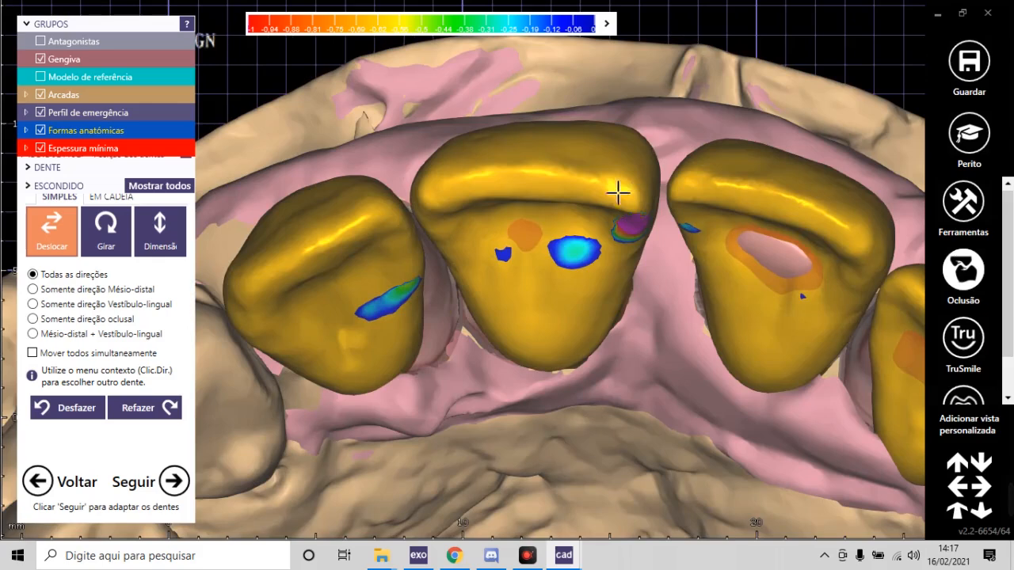
Step: Reposition the anatomic form of tooth 21 over its preparation, bringing it close to tooth 11
scroll(625, 193, down, 4)
mouse_move(750, 229)
mouse_down()
mouse_move(757, 231)
mouse_move(743, 229)
mouse_up()
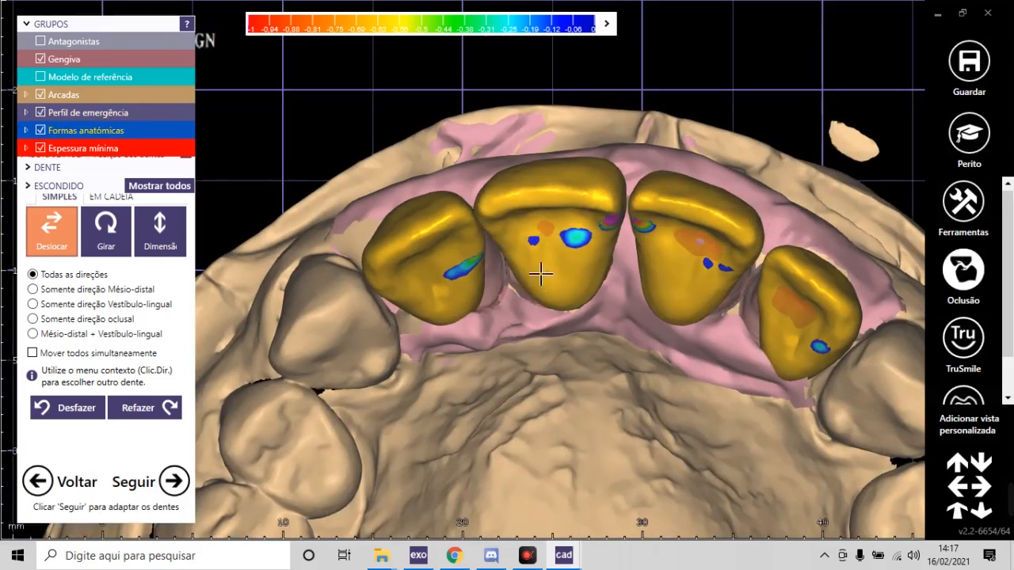
drag(730, 213, 745, 221)
drag(657, 189, 678, 201)
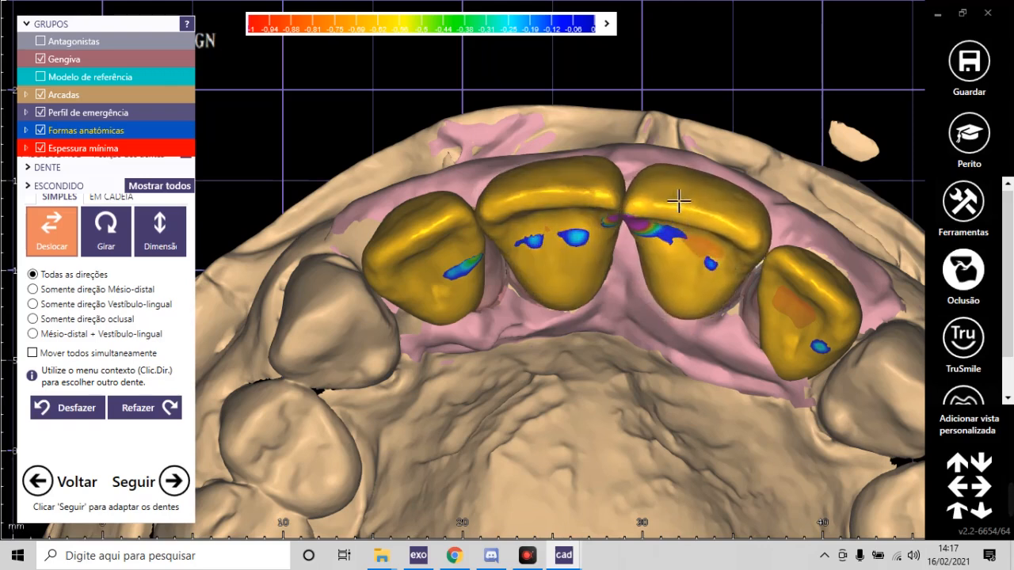
Step: Display the reference model and align the labial surfaces of teeth 12 and 11 with it
click(103, 80)
scroll(606, 197, down, 8)
right_drag(543, 166, 618, 259)
scroll(618, 259, up, 8)
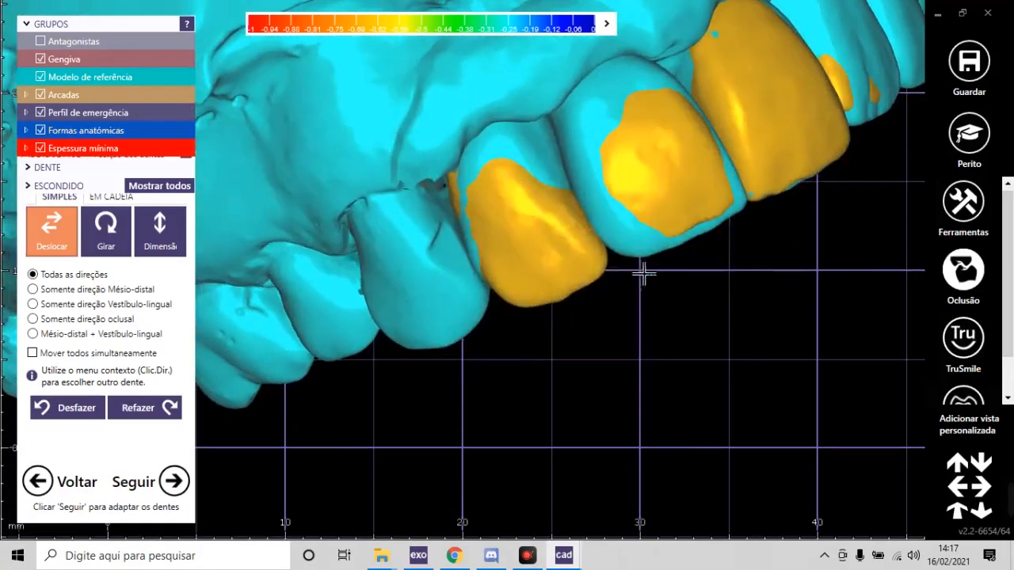
drag(552, 241, 538, 226)
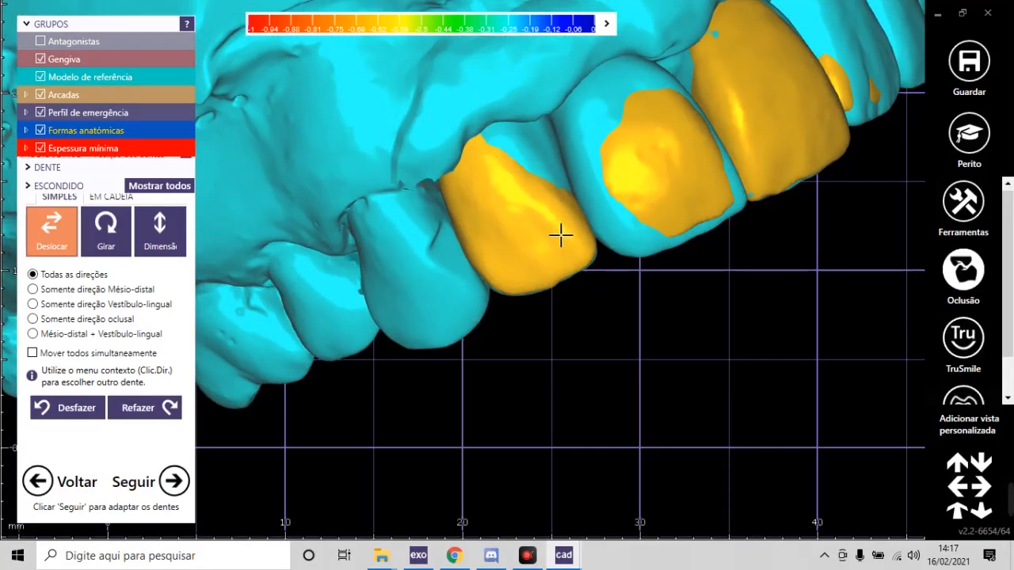
scroll(654, 198, down, 5)
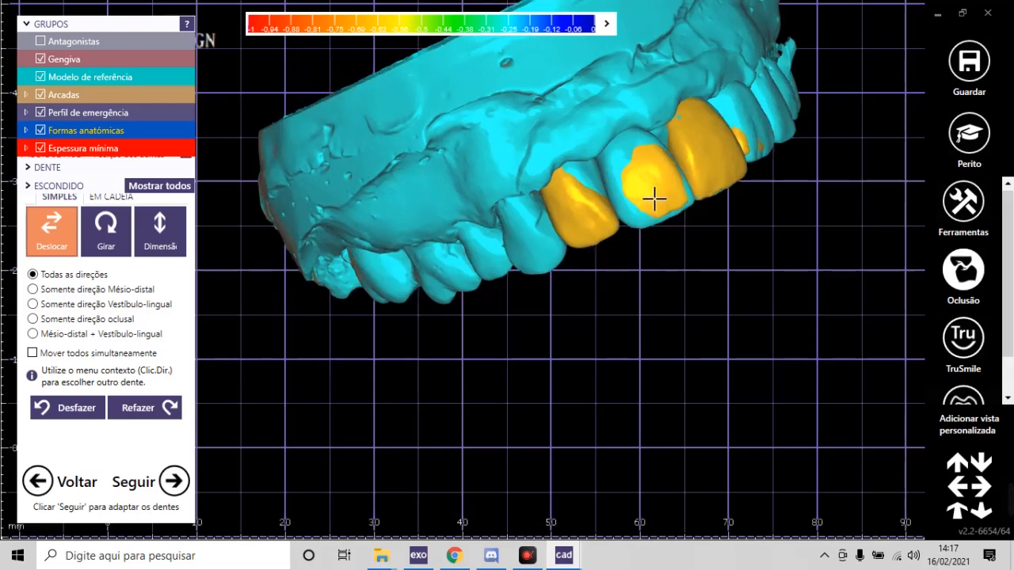
scroll(647, 246, up, 6)
mouse_move(654, 246)
mouse_down()
mouse_move(665, 258)
mouse_move(670, 241)
mouse_up()
scroll(673, 227, down, 5)
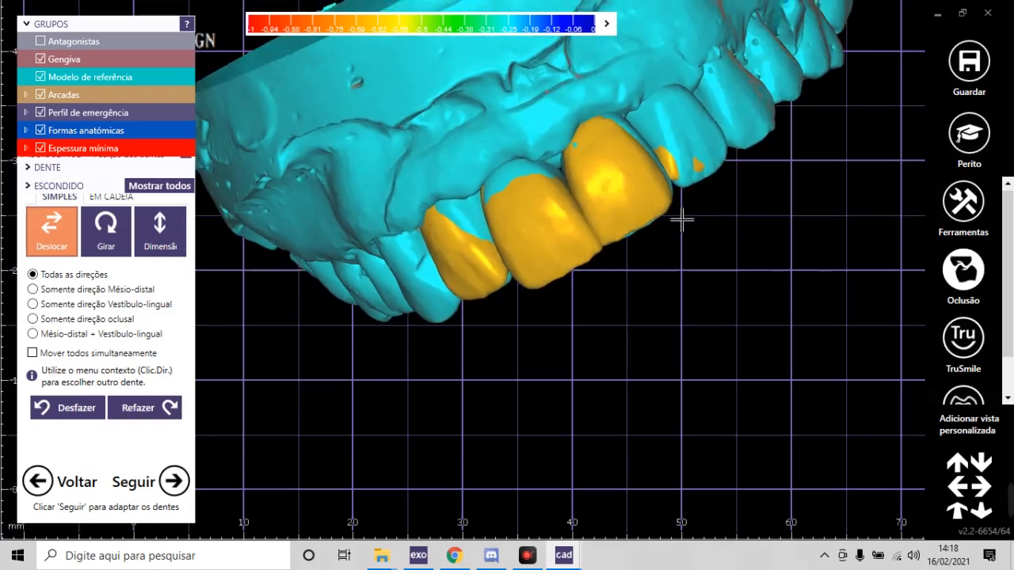
Step: Fine-tune the position of tooth 21 against the reference model and the neighbouring central incisor
scroll(657, 206, up, 7)
drag(645, 173, 649, 171)
shift+drag(652, 251, 655, 267)
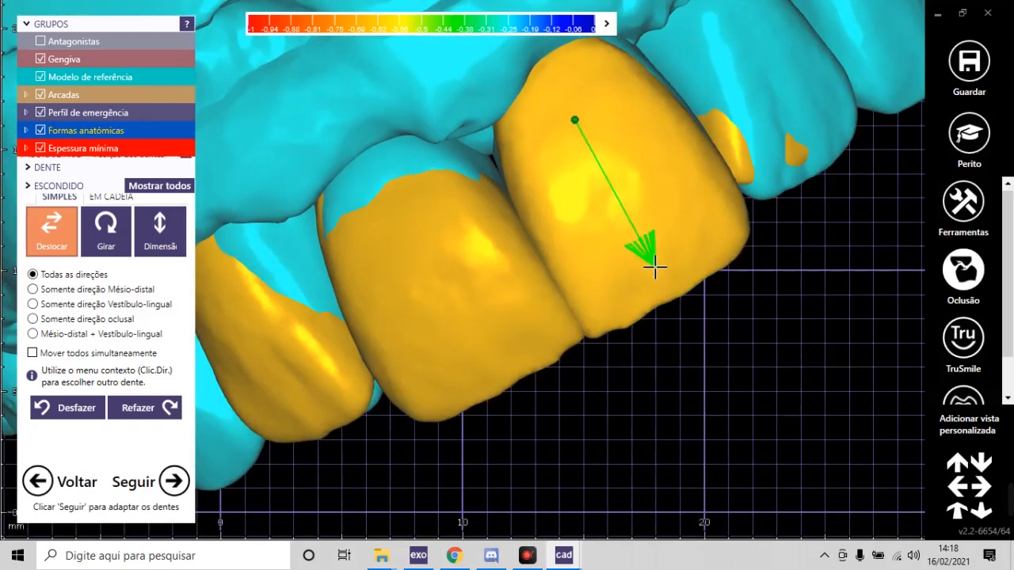
drag(618, 217, 604, 277)
drag(563, 329, 561, 332)
scroll(591, 309, down, 5)
Step: Move tooth 22 outward to match the reference model, correcting it from both the labial and occlusal sides
right_drag(618, 286, 630, 300)
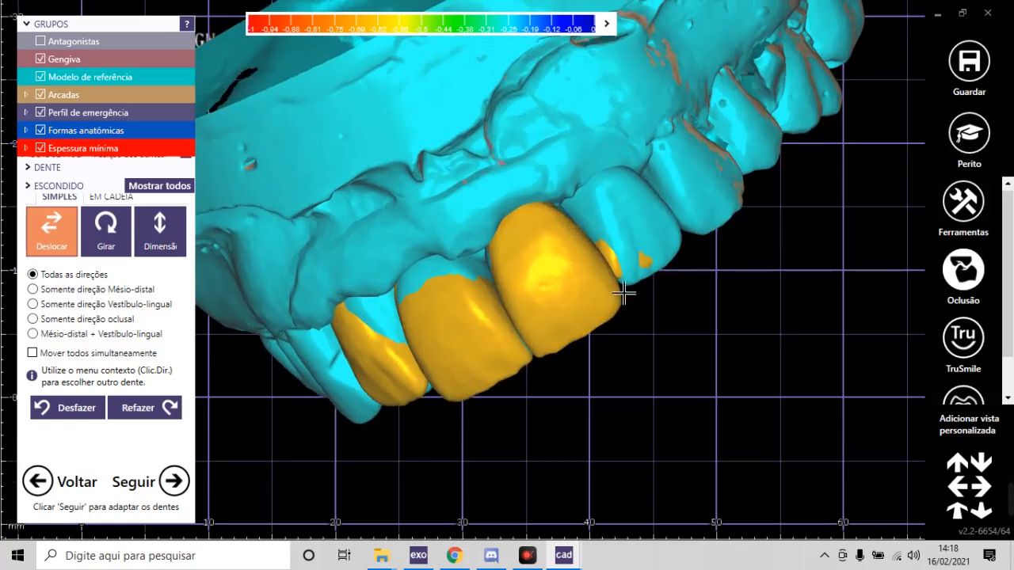
scroll(630, 299, up, 3)
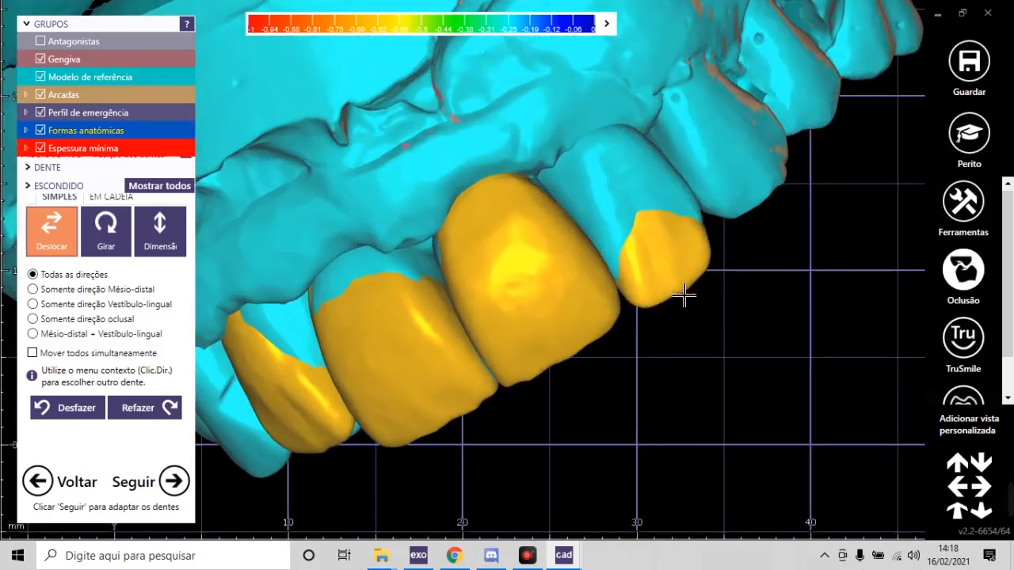
scroll(656, 281, down, 3)
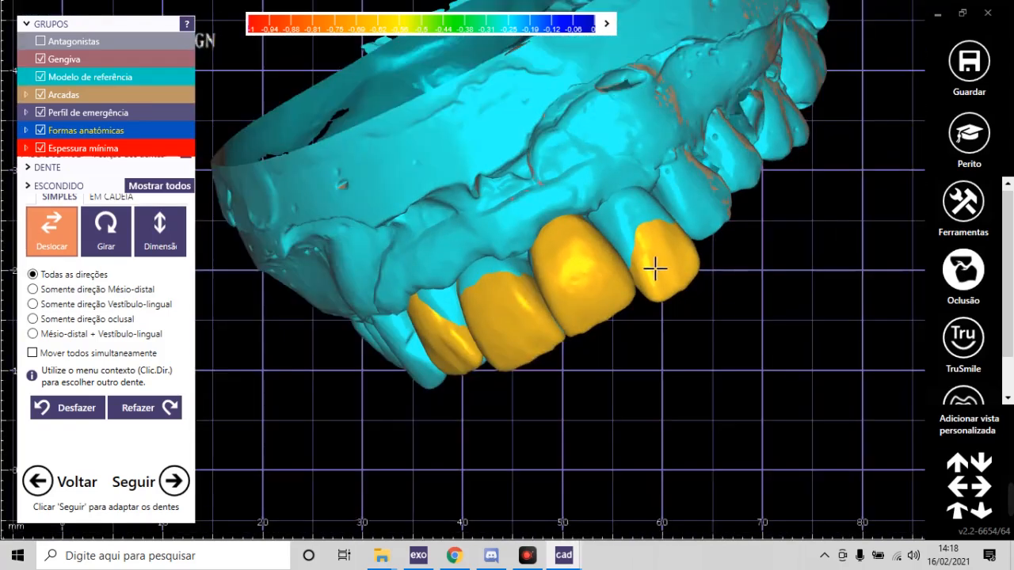
scroll(654, 301, up, 4)
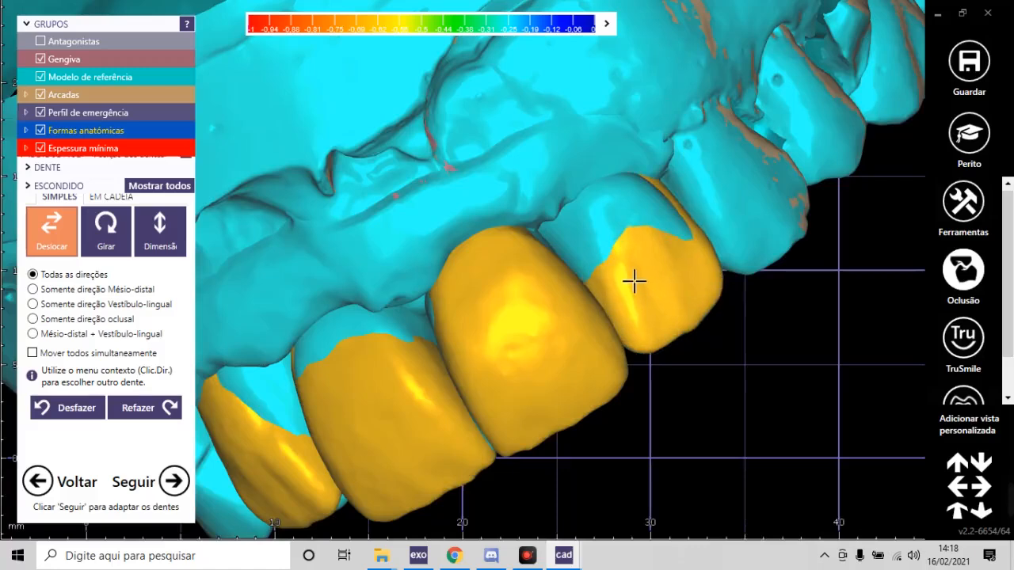
scroll(633, 281, down, 8)
mouse_move(663, 322)
right_down()
mouse_move(702, 294)
mouse_move(677, 317)
right_up()
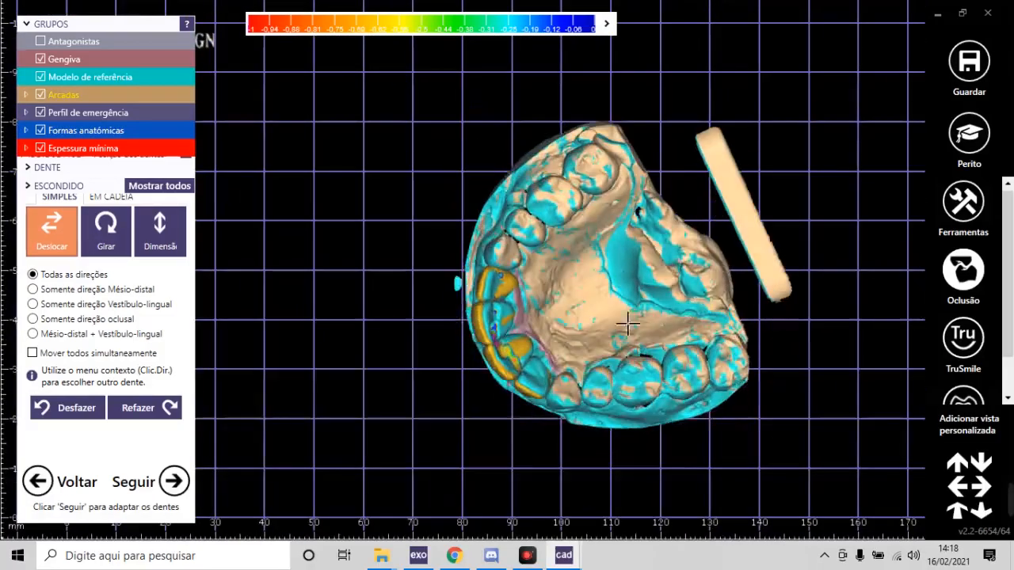
scroll(488, 300, up, 8)
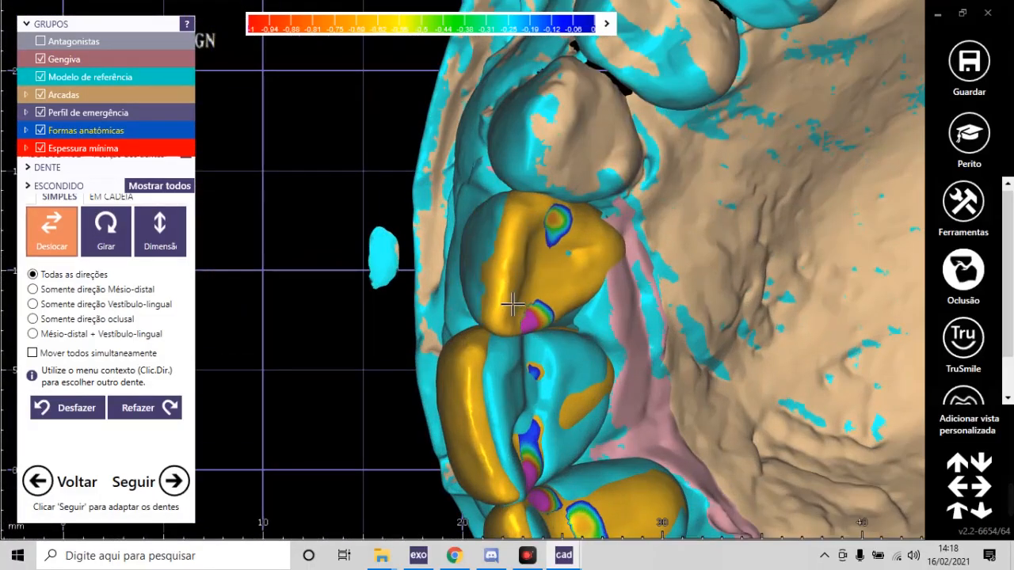
drag(511, 303, 491, 301)
Step: Check the four tooth positions against the reference model and proceed to the modelling stage
scroll(489, 301, down, 5)
right_drag(488, 301, 577, 281)
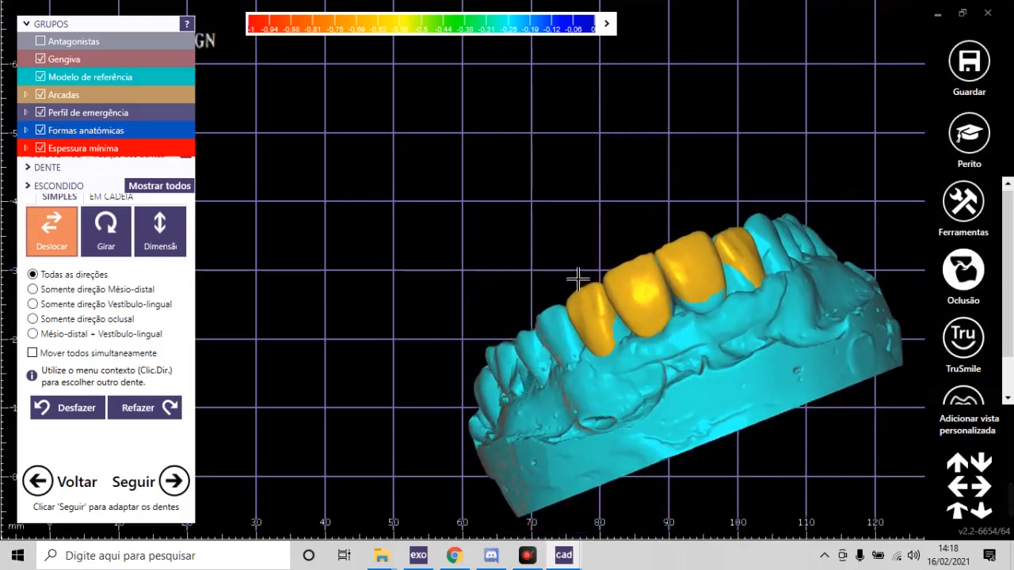
right_drag(627, 369, 535, 326)
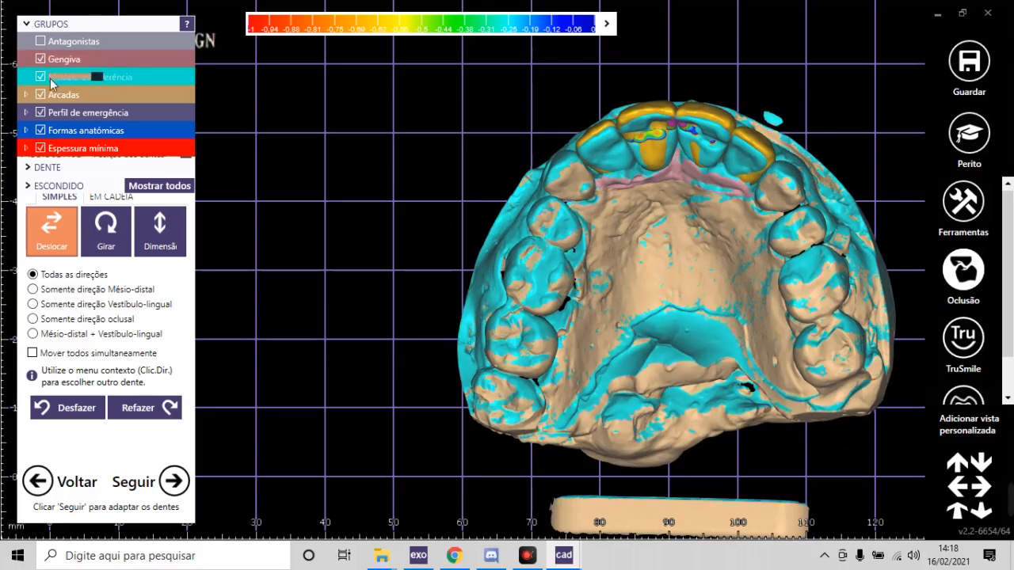
right_drag(314, 135, 586, 162)
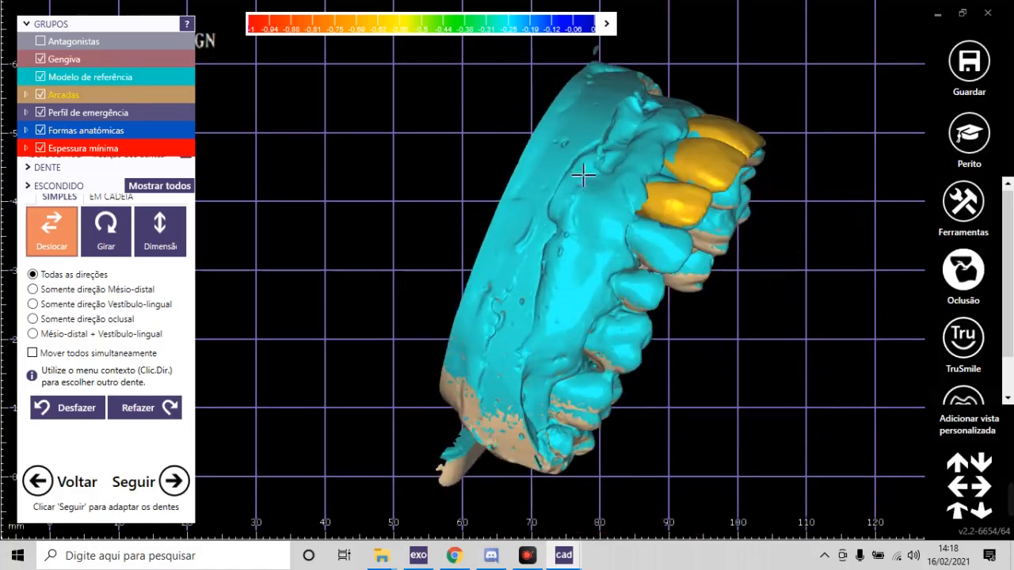
right_drag(659, 168, 587, 196)
click(178, 475)
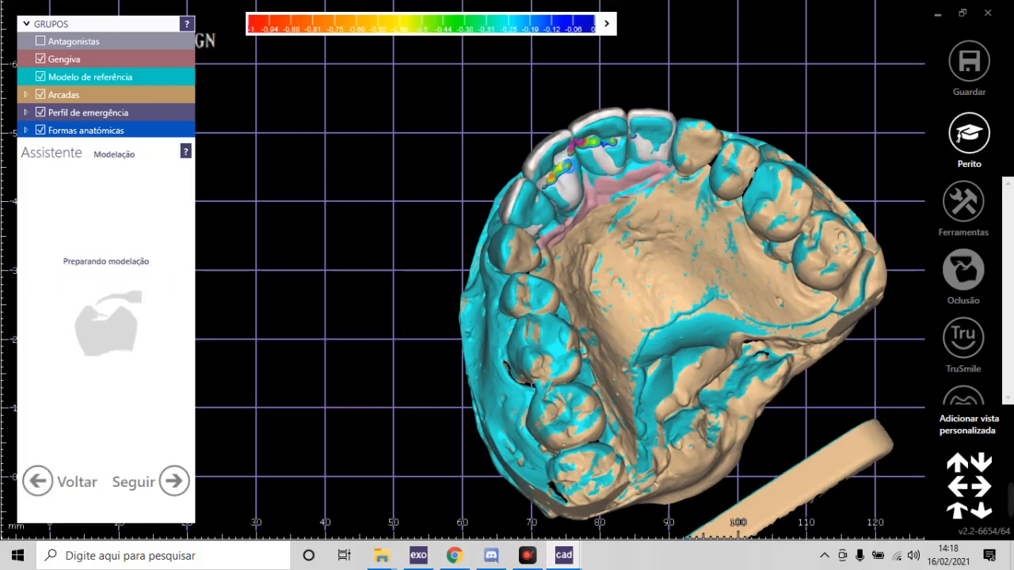
Step: Hide the reference model and gingiva and examine how the four crowns fit the preparations
right_drag(552, 170, 550, 168)
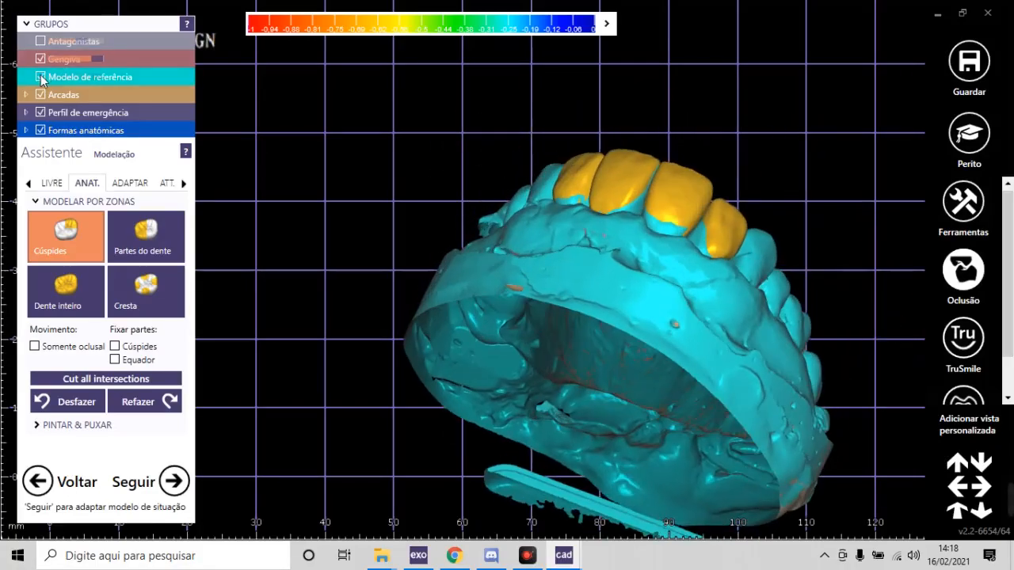
click(40, 77)
right_drag(642, 214, 636, 245)
scroll(636, 245, up, 3)
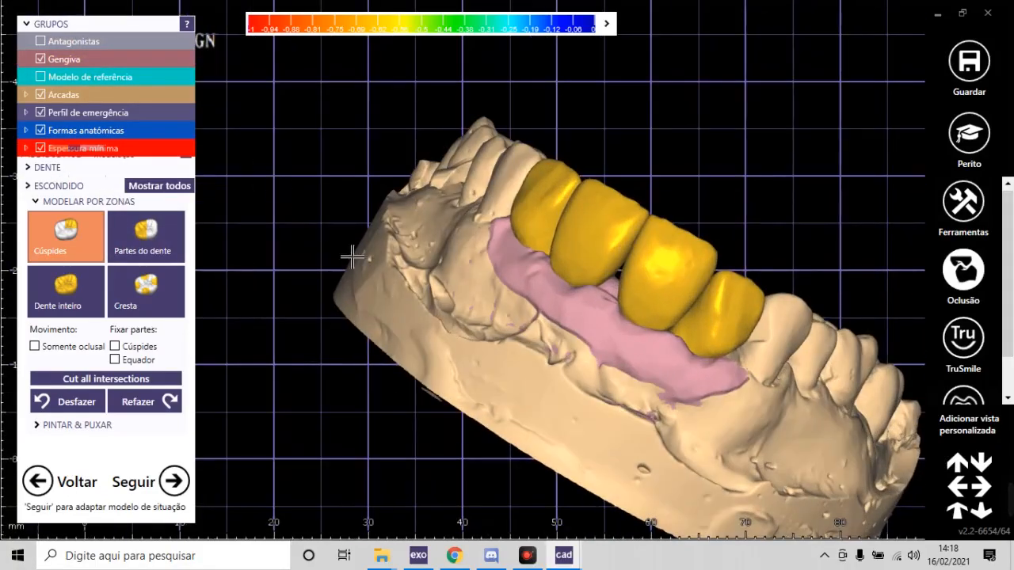
key(g)
right_drag(653, 267, 665, 273)
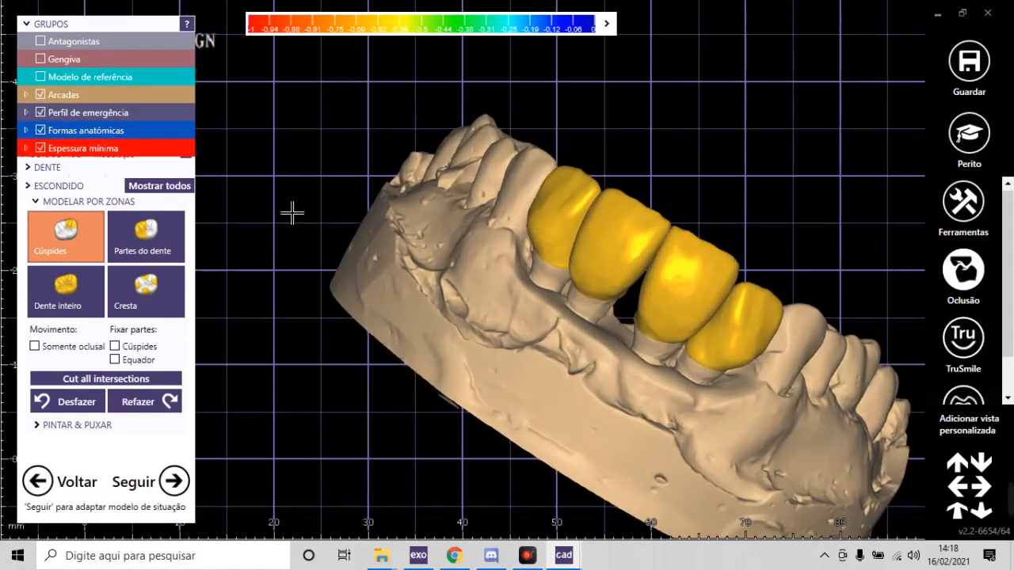
click(191, 272)
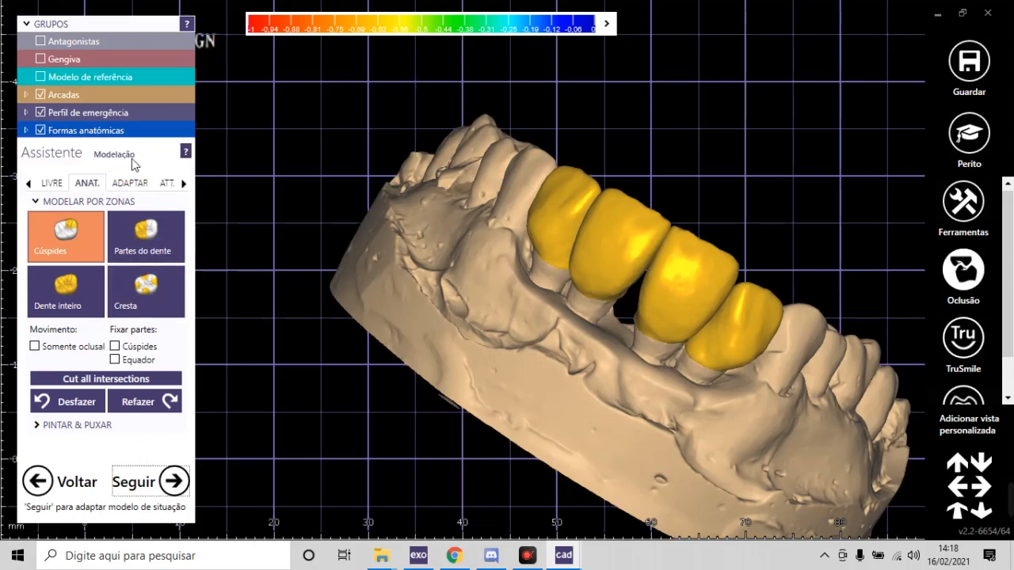
mouse_move(457, 262)
right_down()
mouse_move(570, 301)
mouse_move(579, 290)
right_up()
right_drag(634, 200, 475, 210)
Step: Display the reference model again and switch from the assistant to expert mode
click(93, 78)
right_drag(579, 170, 536, 150)
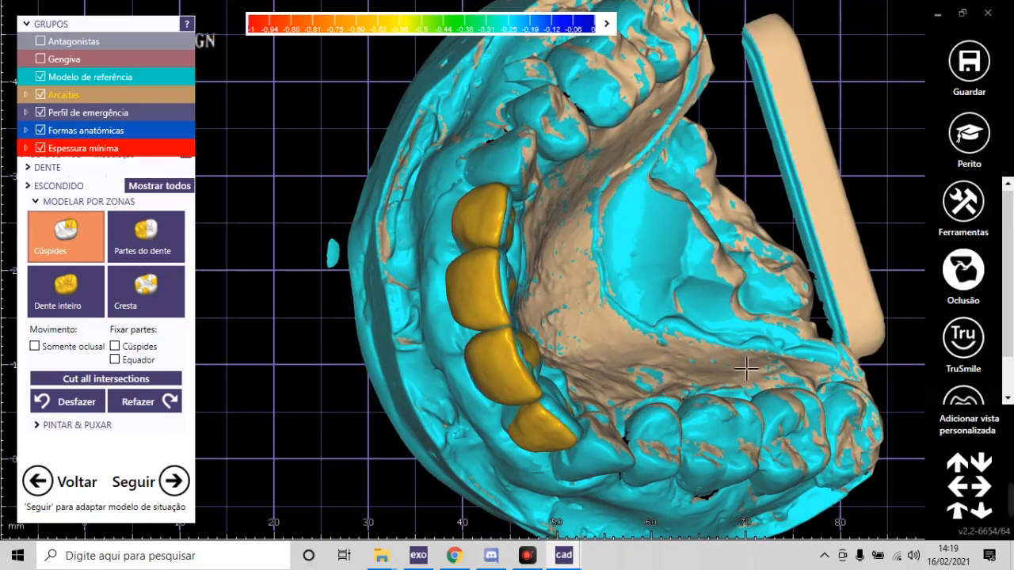
click(969, 136)
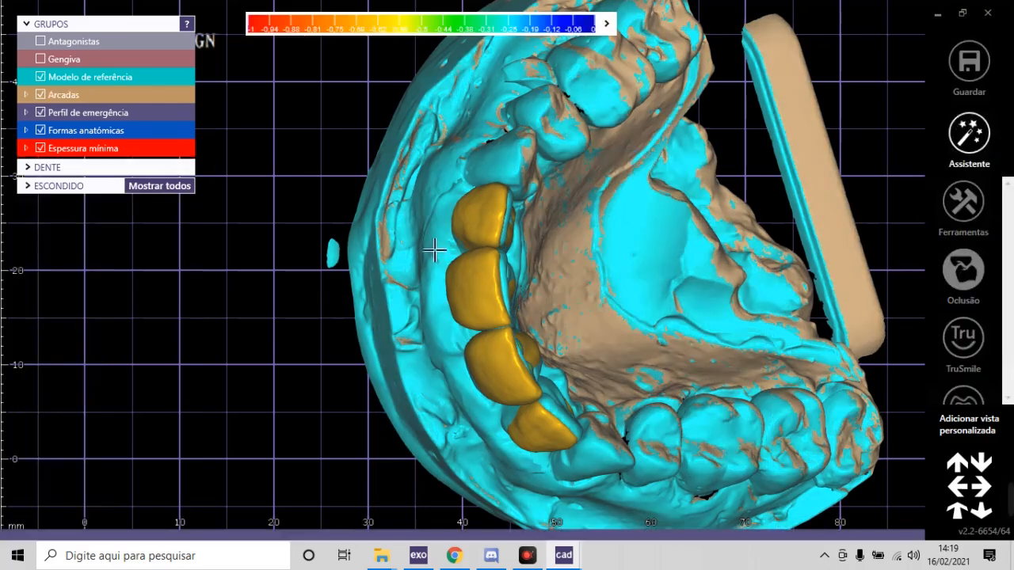
Step: Open the mesh editor for the reference model
scroll(414, 227, down, 5)
right_drag(428, 301, 485, 365)
scroll(496, 120, up, 6)
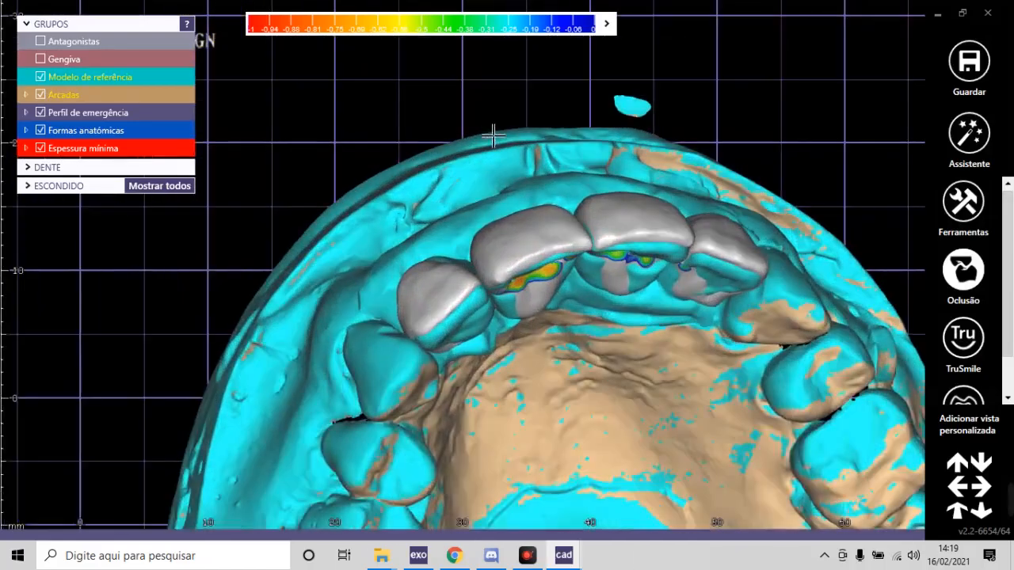
scroll(448, 168, down, 3)
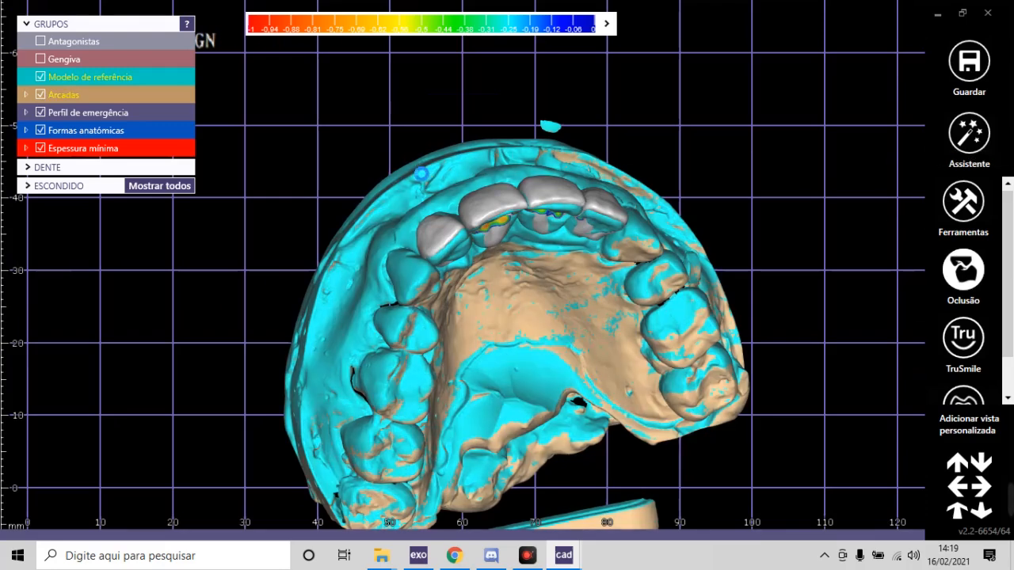
right_click(420, 173)
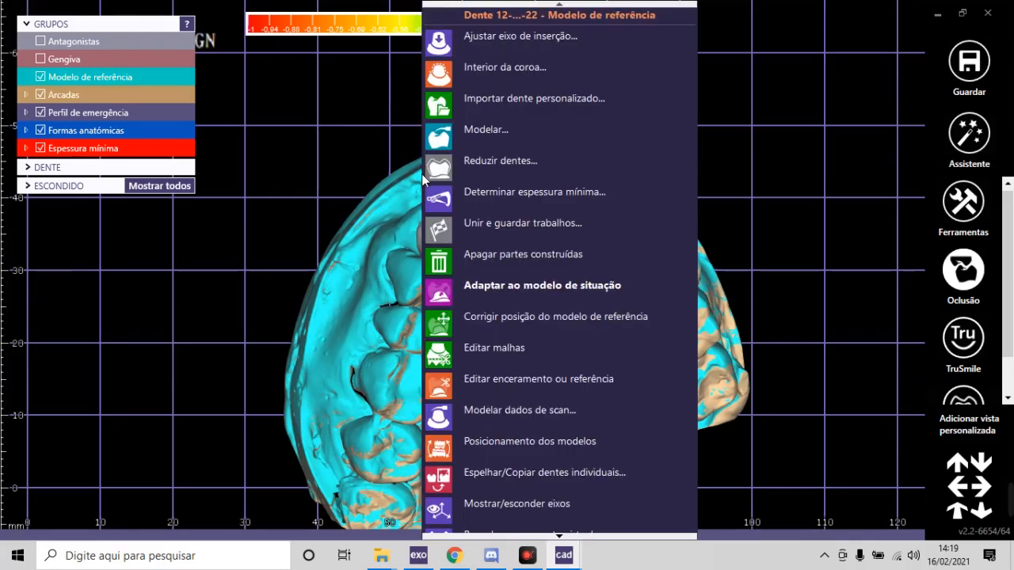
click(503, 353)
Step: Outline the four incisors of the reference model with through-selection and crop away everything outside the selection
right_drag(711, 312, 701, 268)
scroll(612, 272, down, 5)
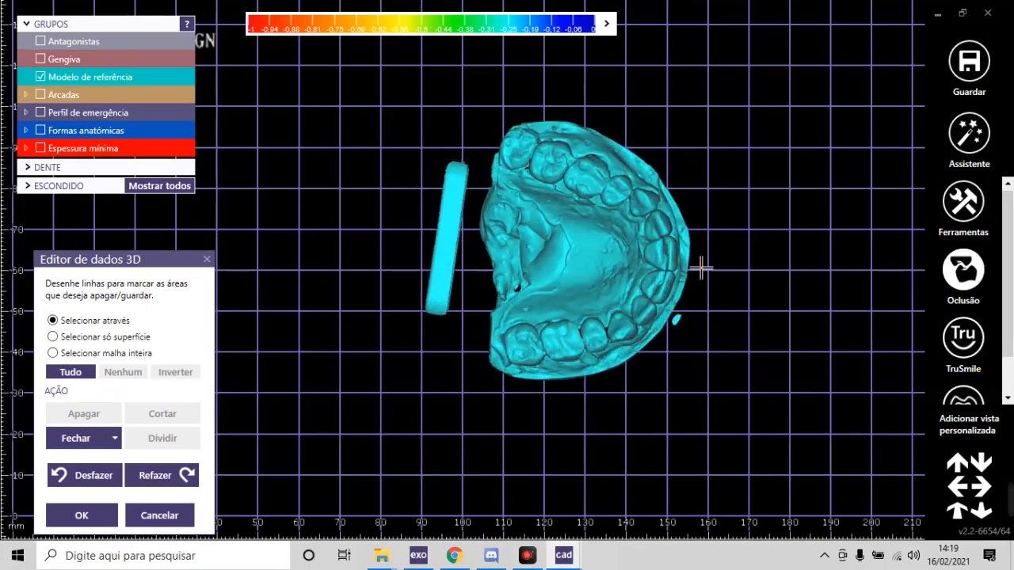
scroll(700, 269, up, 5)
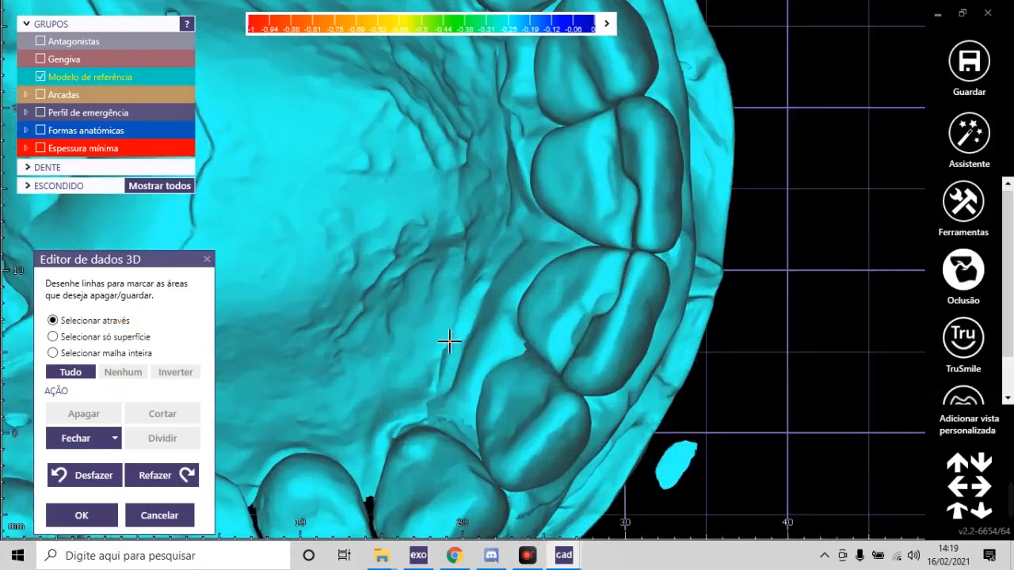
scroll(455, 348, down, 2)
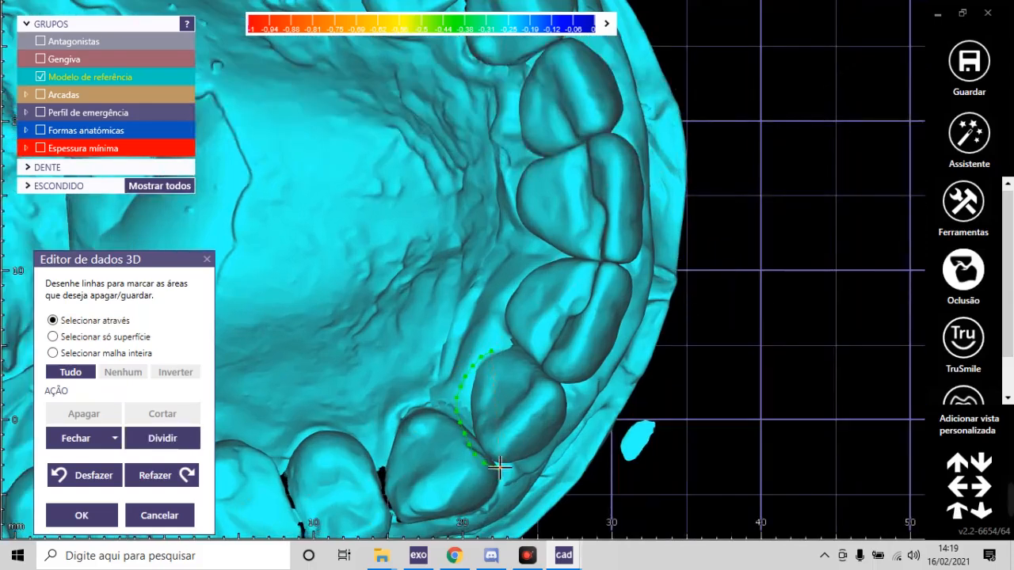
double_click(501, 351)
scroll(556, 371, down, 1)
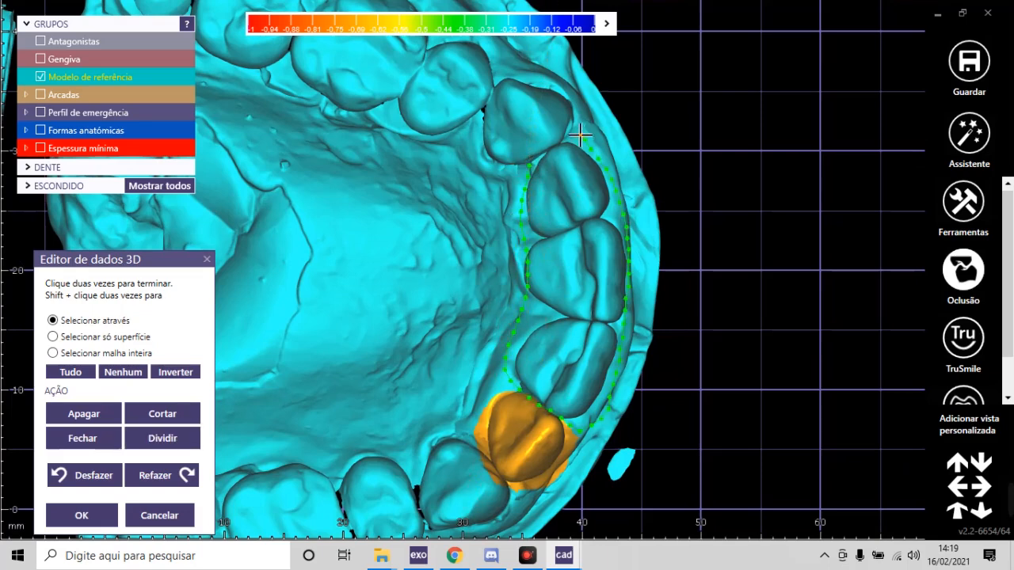
double_click(607, 179)
scroll(654, 260, down, 7)
right_drag(654, 260, 652, 261)
scroll(517, 227, up, 1)
scroll(517, 227, up, 3)
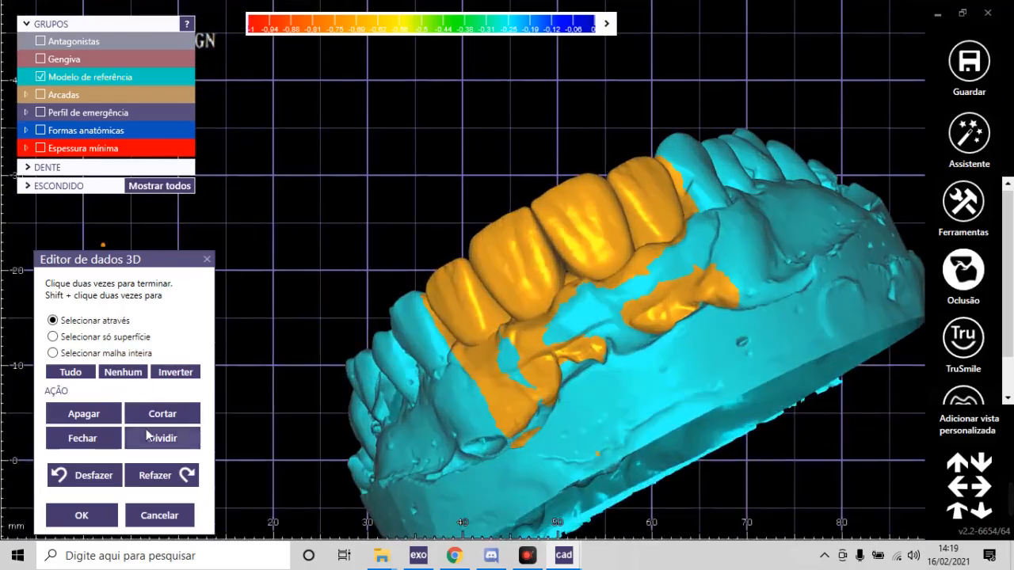
click(173, 415)
Step: Select the four incisors as whole meshes and crop away the remaining gingival and model fragments
scroll(532, 267, down, 6)
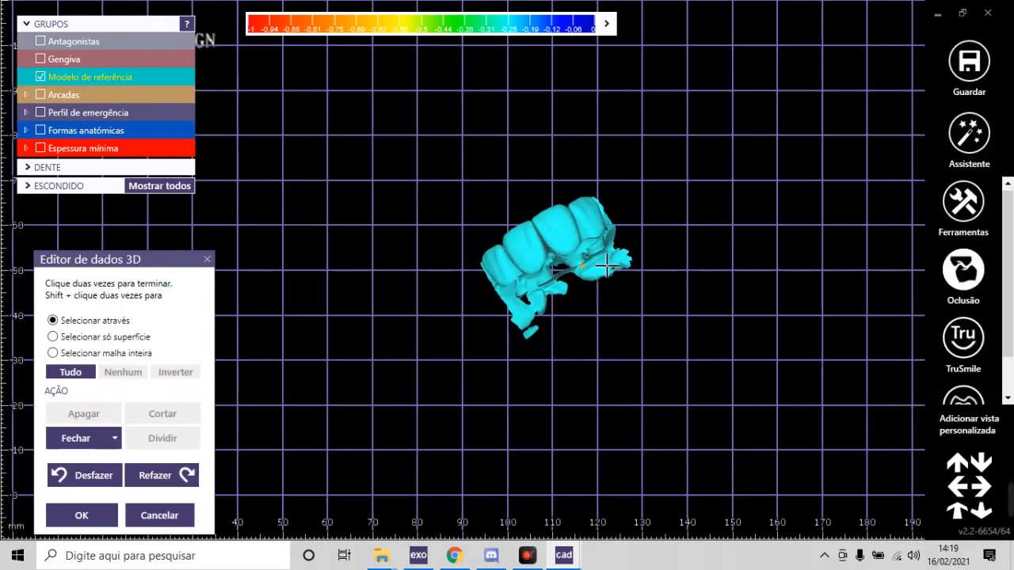
right_drag(616, 263, 595, 253)
scroll(543, 230, up, 5)
right_drag(532, 189, 531, 184)
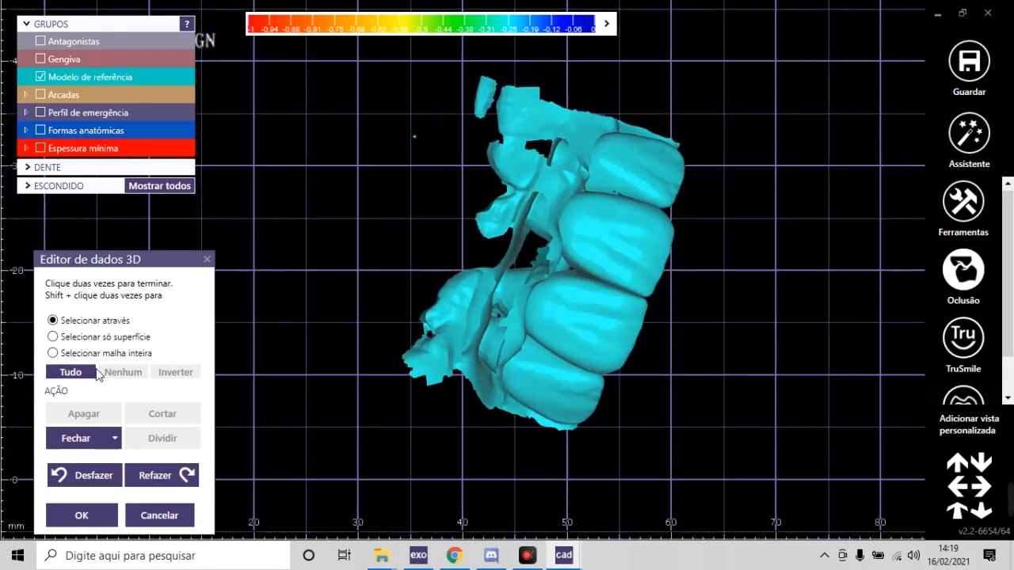
click(53, 353)
scroll(590, 277, up, 1)
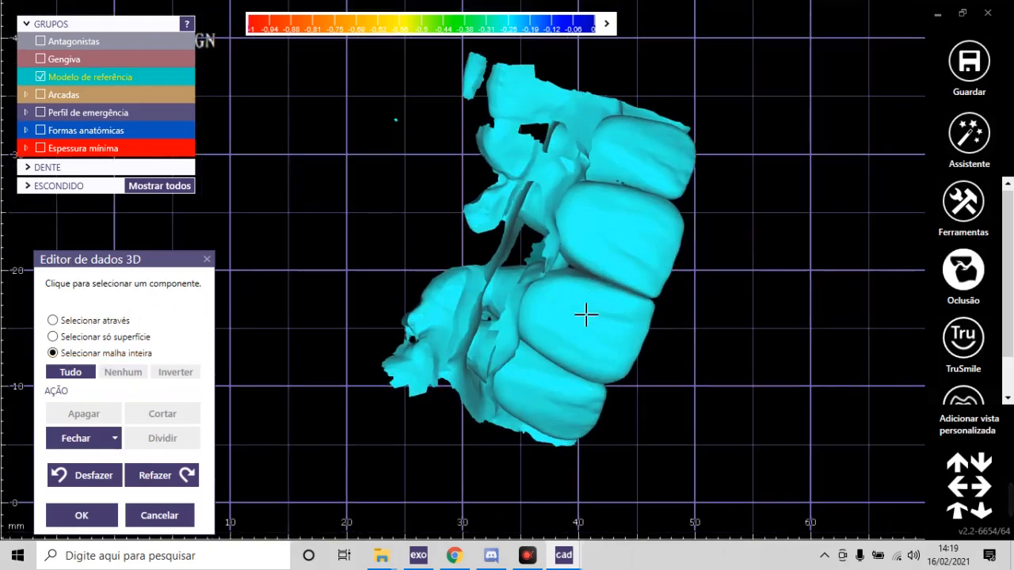
click(586, 315)
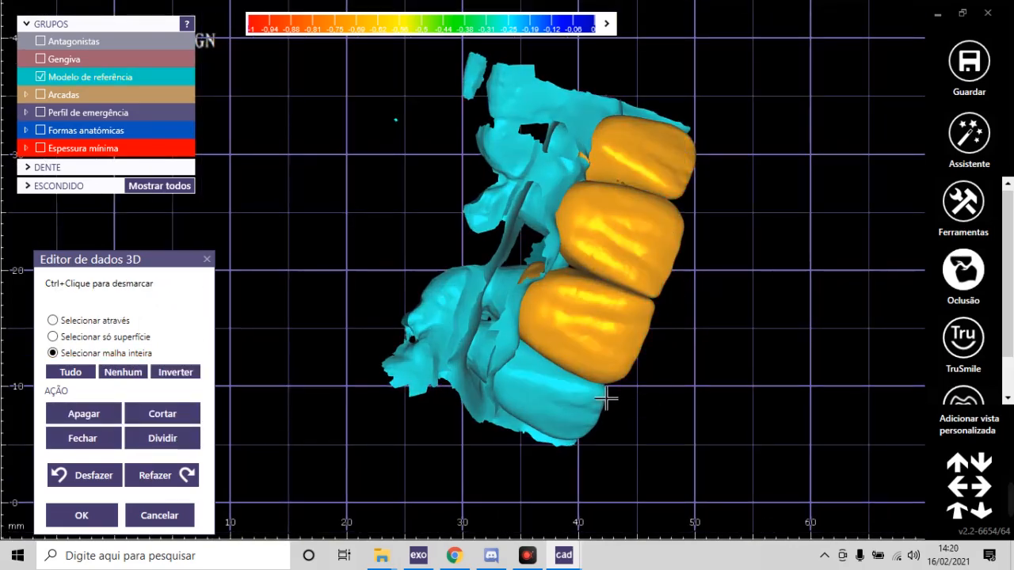
click(566, 406)
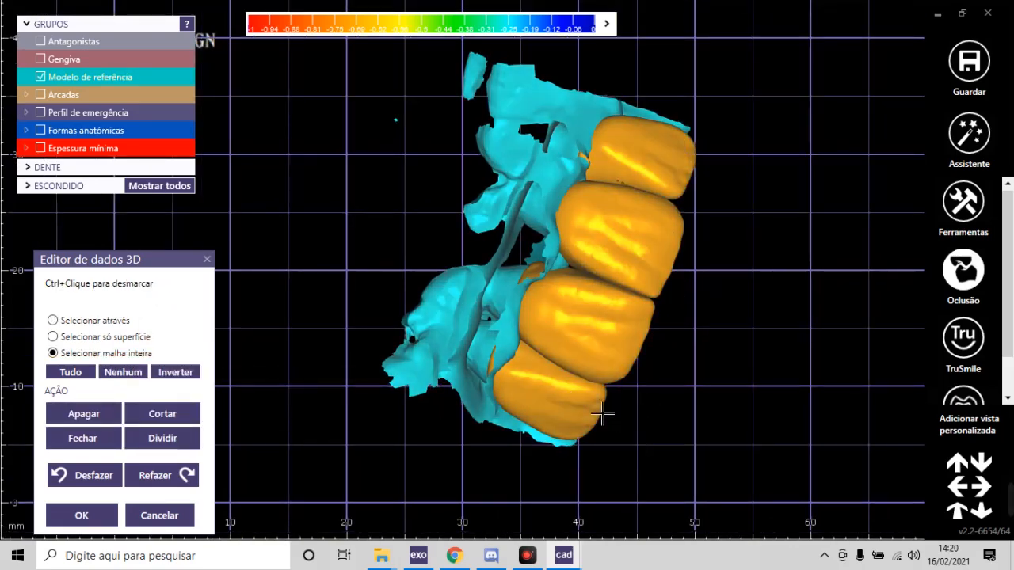
scroll(734, 304, down, 5)
right_drag(733, 303, 711, 288)
scroll(682, 277, up, 3)
right_drag(638, 246, 543, 295)
click(156, 415)
Step: Inspect the isolated incisor meshes from the incisal and inner sides, testing whole-mesh selection on a central incisor, and clear the selection
scroll(590, 321, up, 4)
click(595, 283)
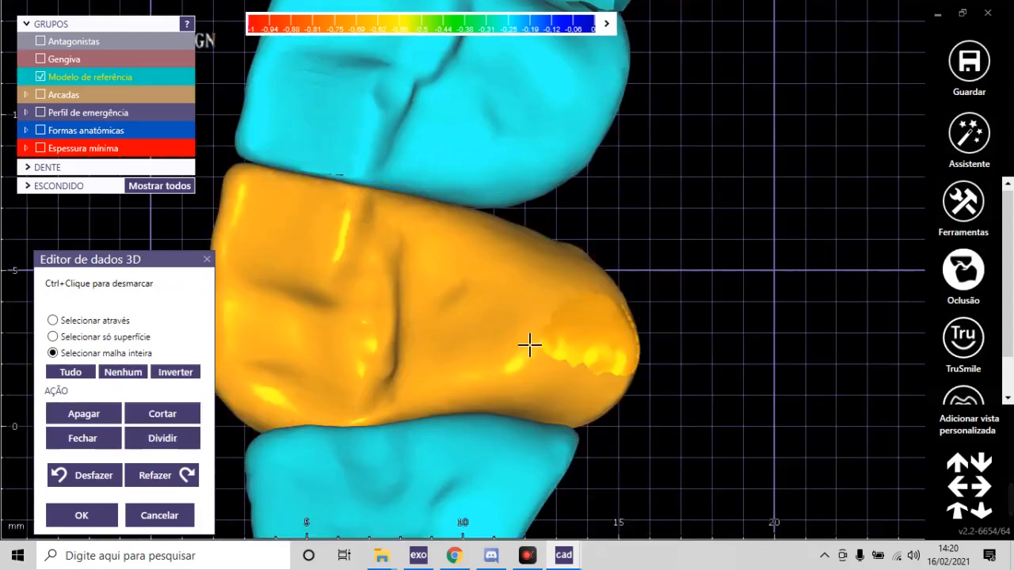
scroll(438, 207, down, 6)
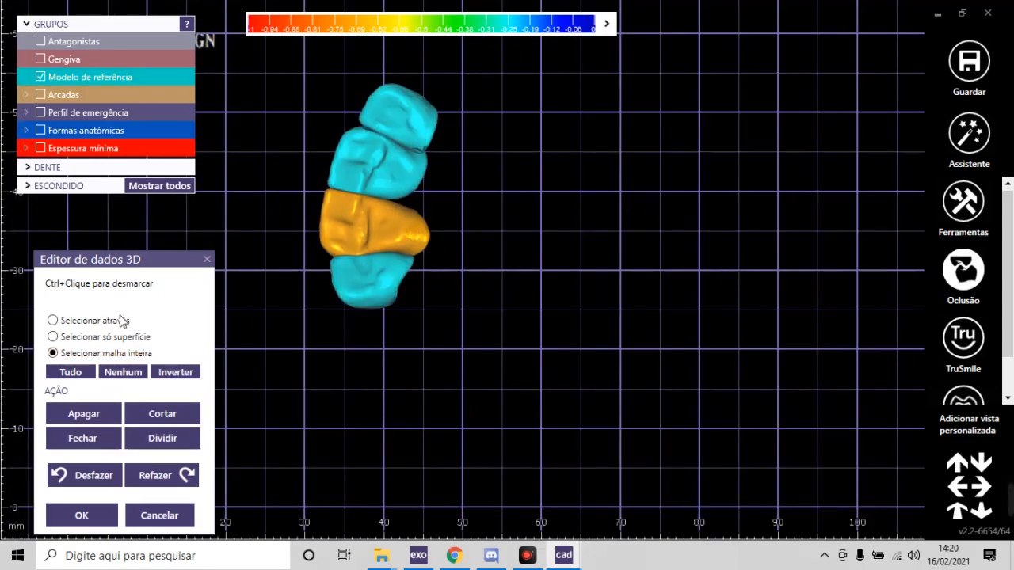
click(131, 377)
right_drag(602, 192, 562, 204)
scroll(648, 151, up, 3)
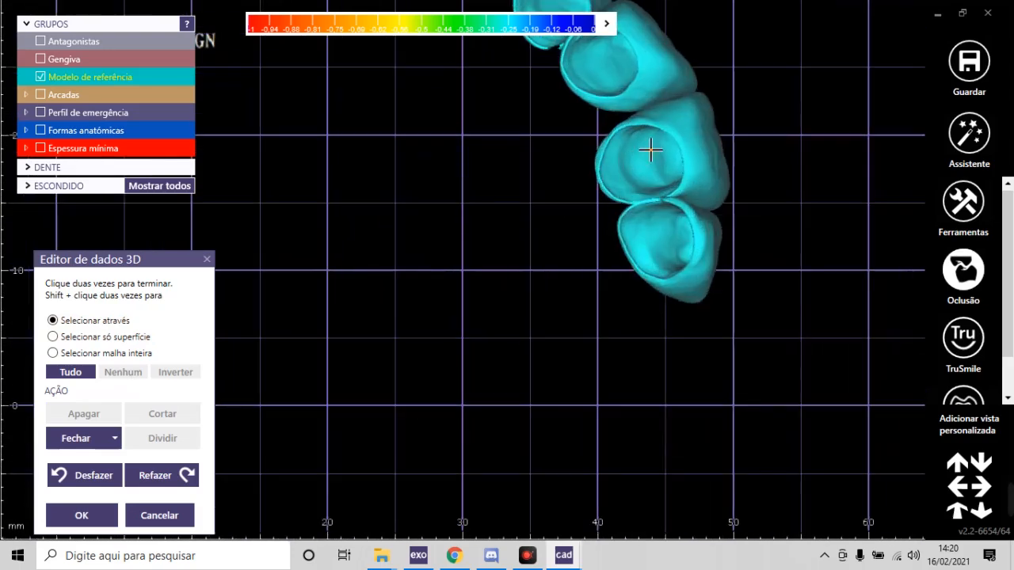
click(650, 150)
click(124, 355)
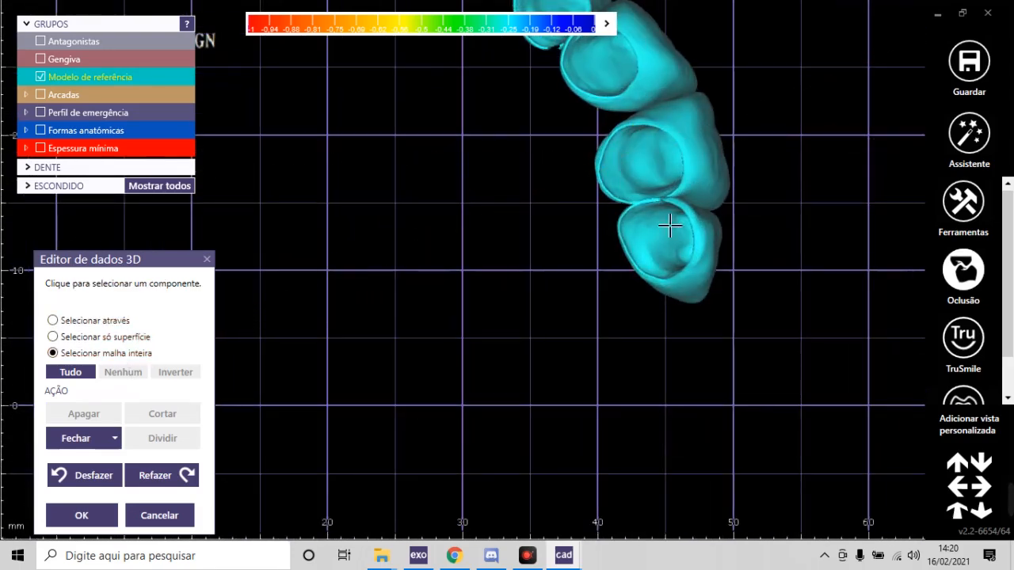
click(635, 164)
scroll(626, 224, down, 3)
right_drag(633, 227, 453, 222)
right_click(406, 389)
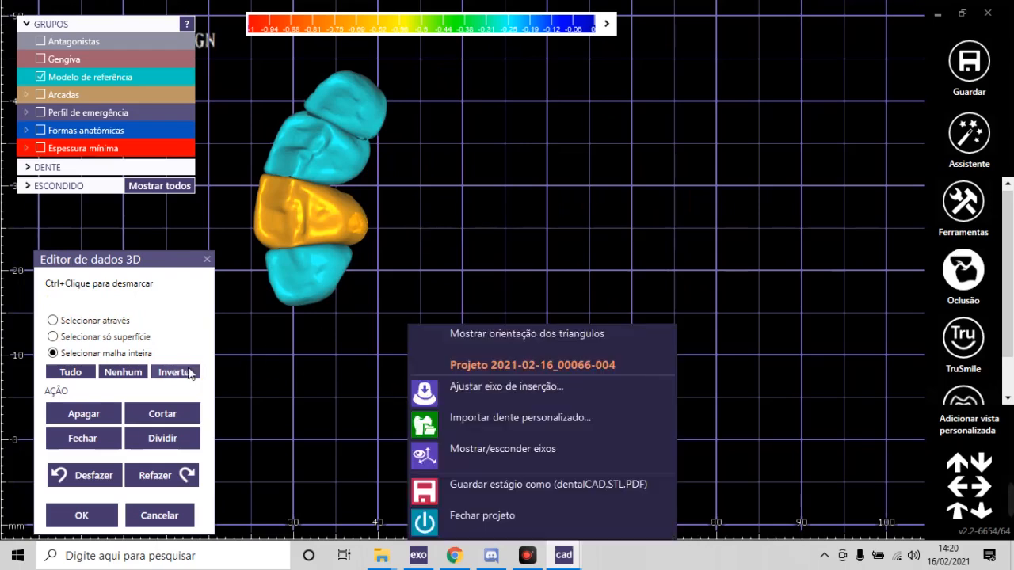
click(179, 372)
click(124, 372)
Step: Display the gingiva, arches and anatomic forms alongside the trimmed reference model, and finish the mesh editing
scroll(586, 289, down, 5)
right_drag(586, 289, 575, 165)
scroll(575, 165, up, 6)
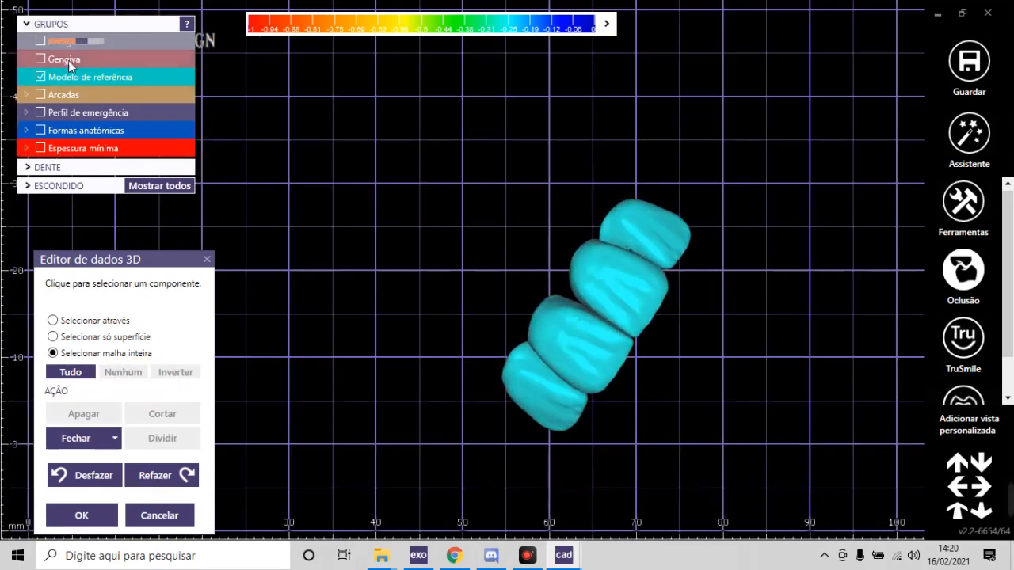
click(96, 58)
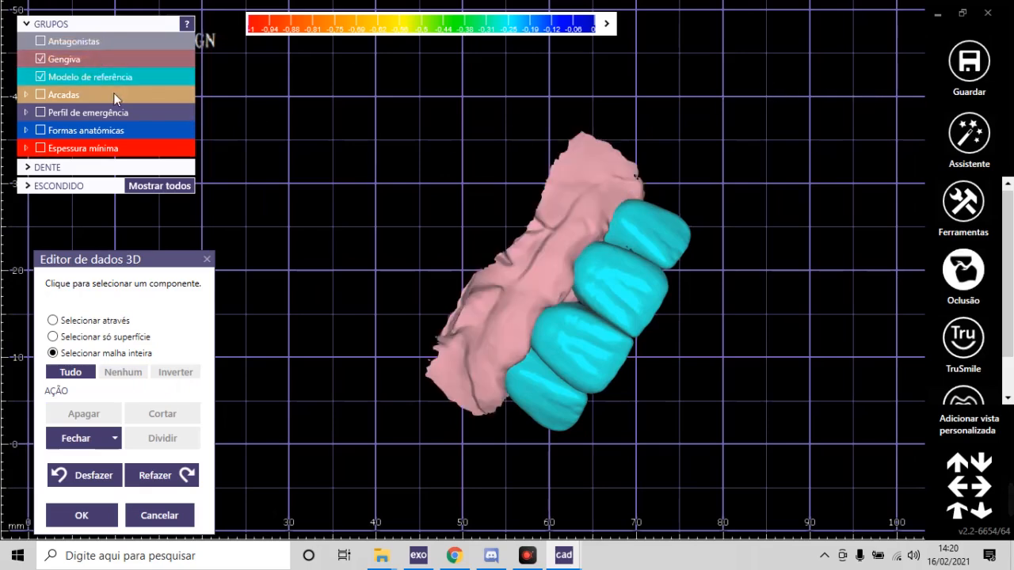
click(91, 96)
right_drag(638, 225, 636, 225)
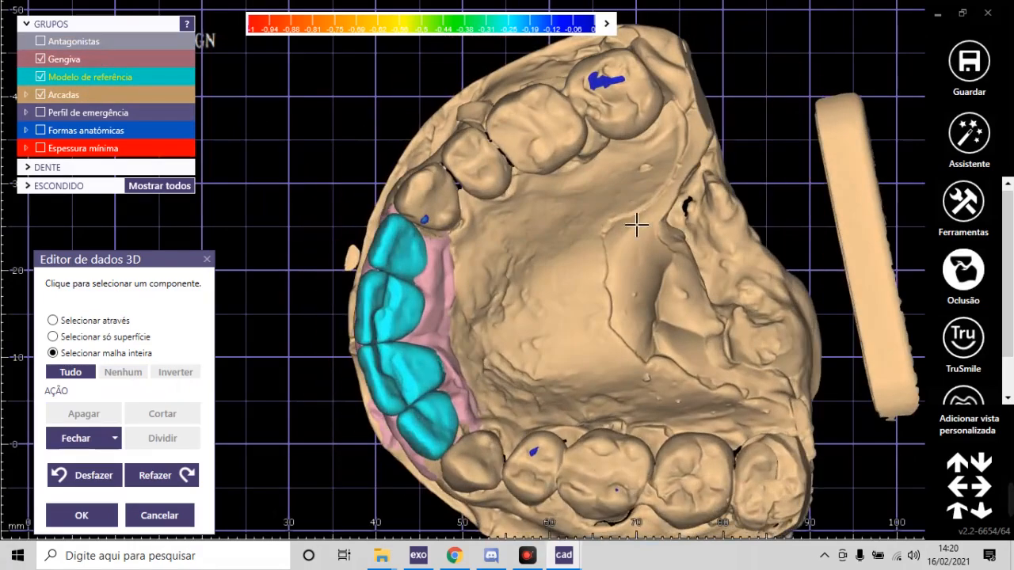
click(91, 133)
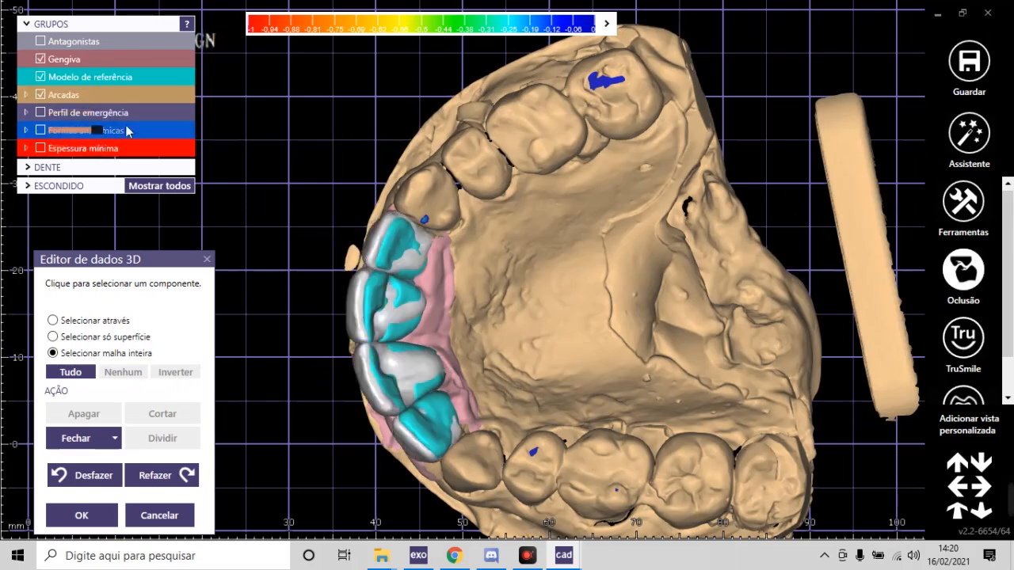
right_drag(523, 174, 521, 276)
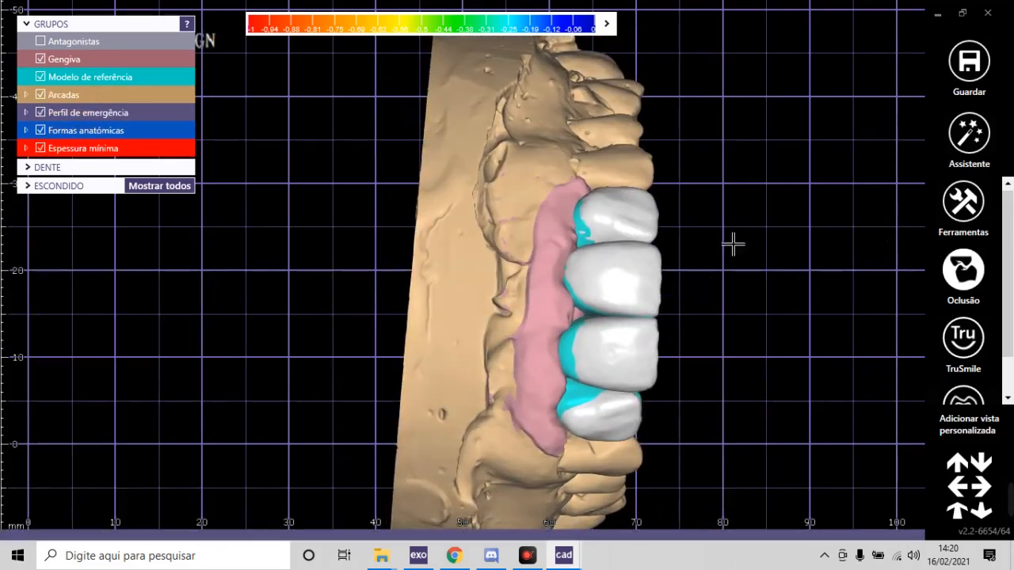
Step: Return to the assistant and advance from modelling to the situation-model adaptation stage
click(974, 152)
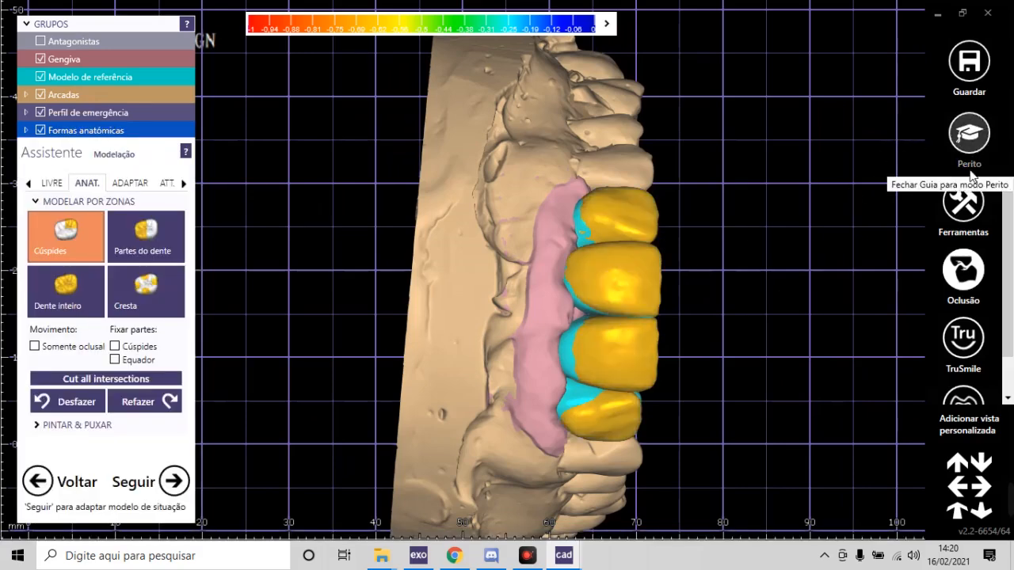
right_drag(746, 376, 212, 420)
click(173, 480)
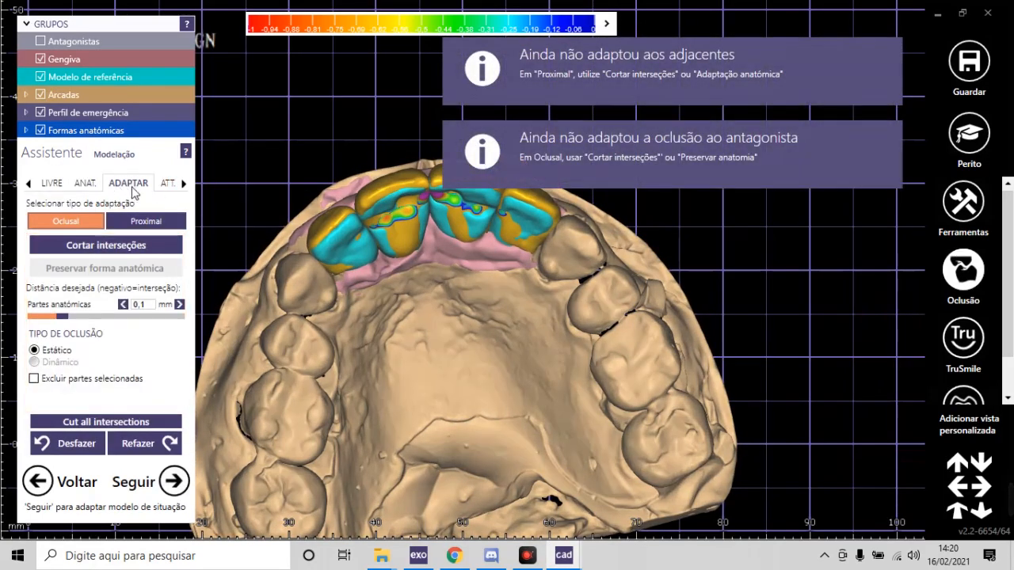
scroll(498, 328, down, 3)
scroll(462, 254, up, 3)
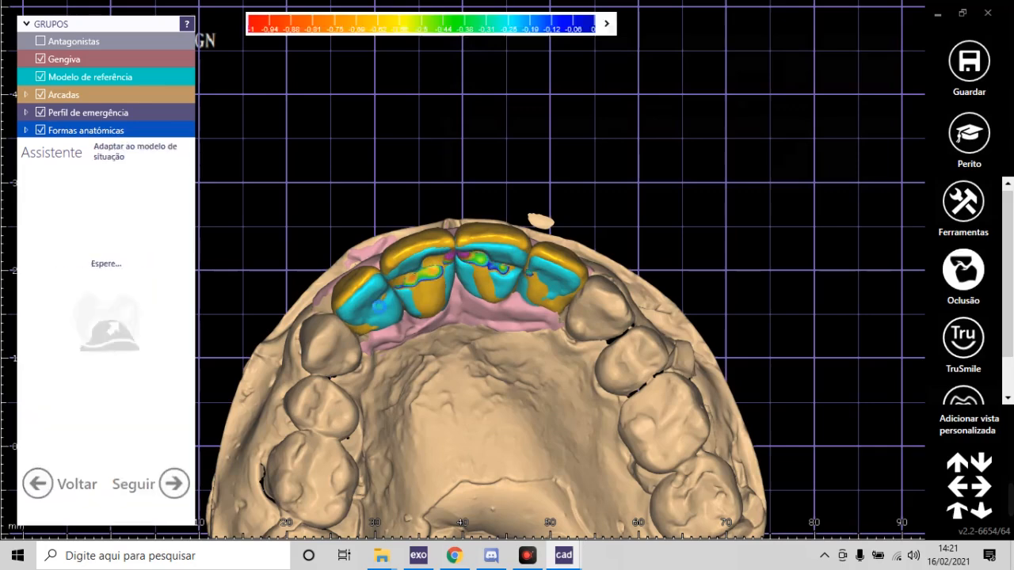
scroll(489, 267, down, 8)
right_drag(555, 265, 549, 264)
scroll(404, 292, up, 4)
scroll(403, 291, up, 5)
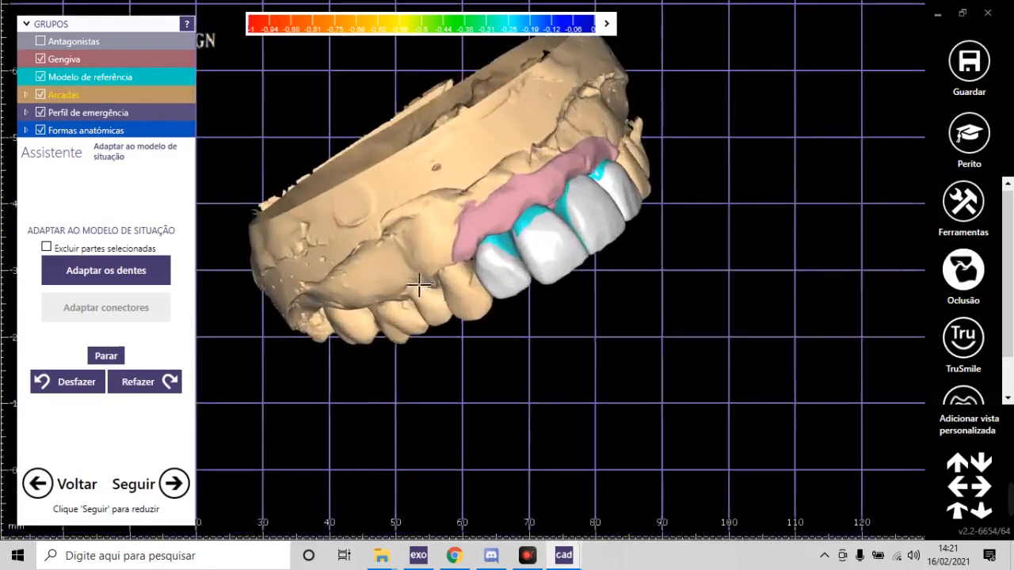
Step: Adapt the four crowns to the situation model and return to the modelling stage
click(138, 274)
right_drag(632, 258, 631, 257)
click(155, 270)
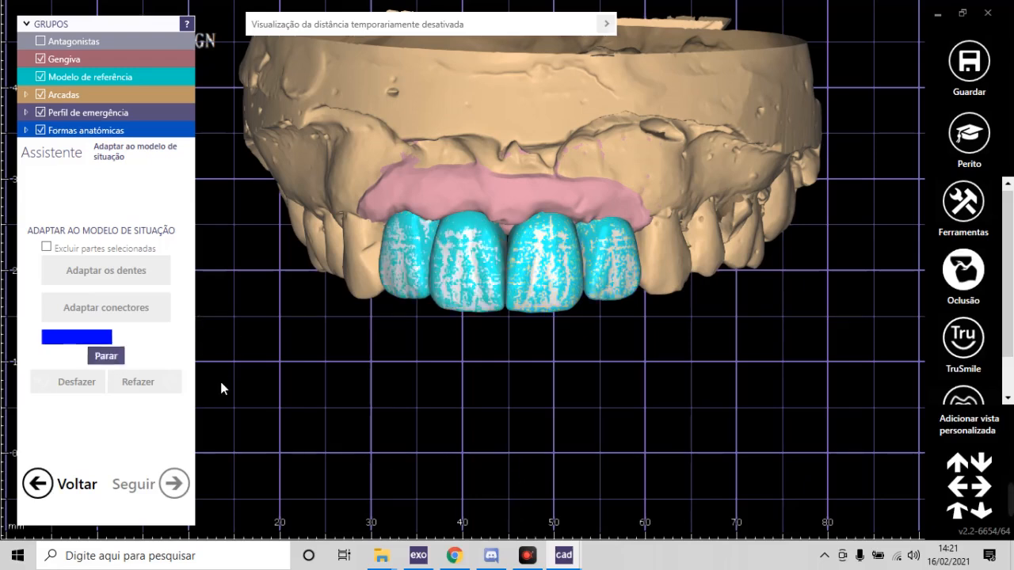
scroll(554, 396, down, 2)
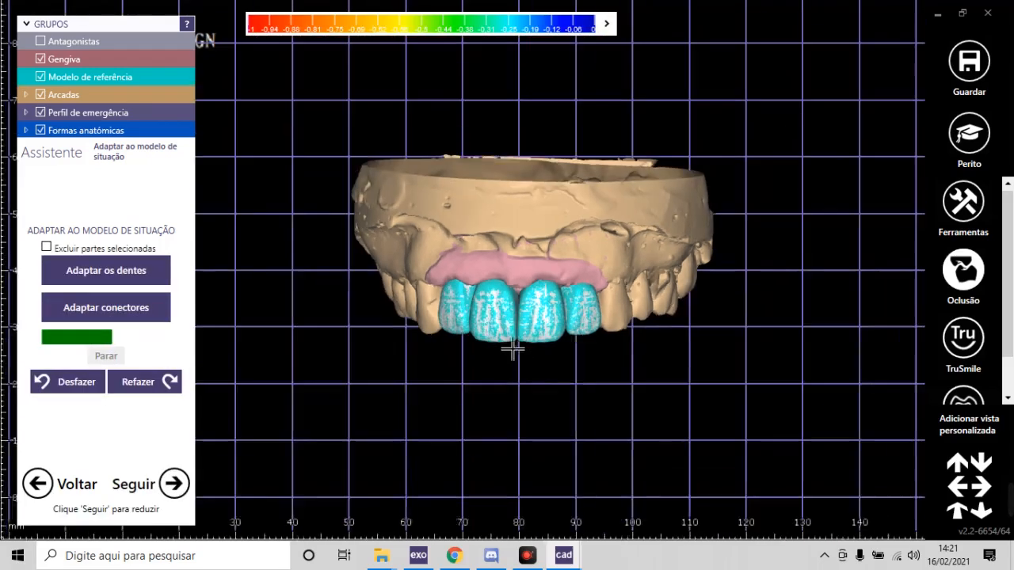
scroll(516, 355, up, 4)
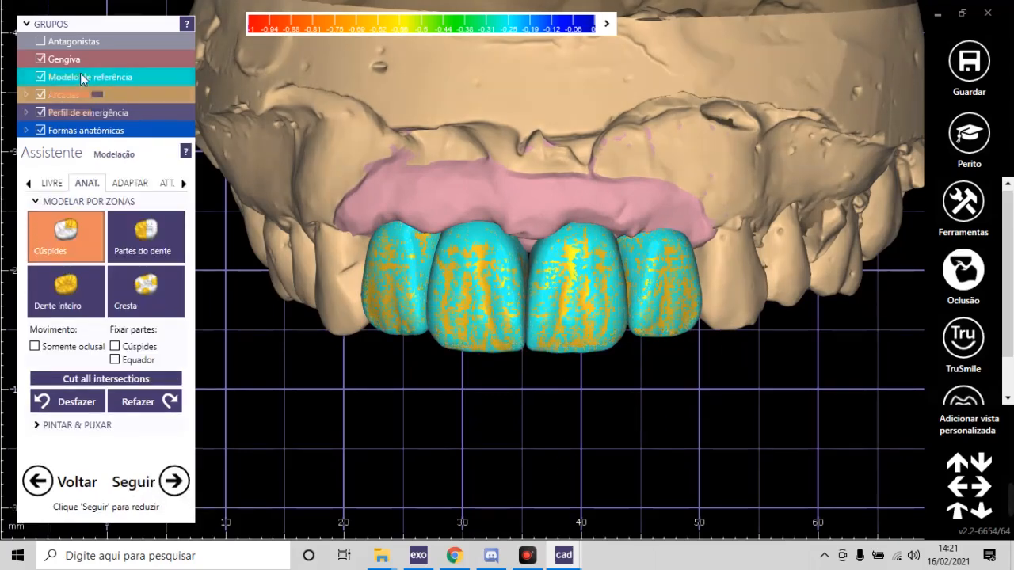
Step: Hide the reference model and examine the adapted crowns from the palatal and labial sides
click(41, 77)
scroll(482, 388, down, 3)
right_drag(482, 387, 518, 381)
scroll(403, 249, up, 5)
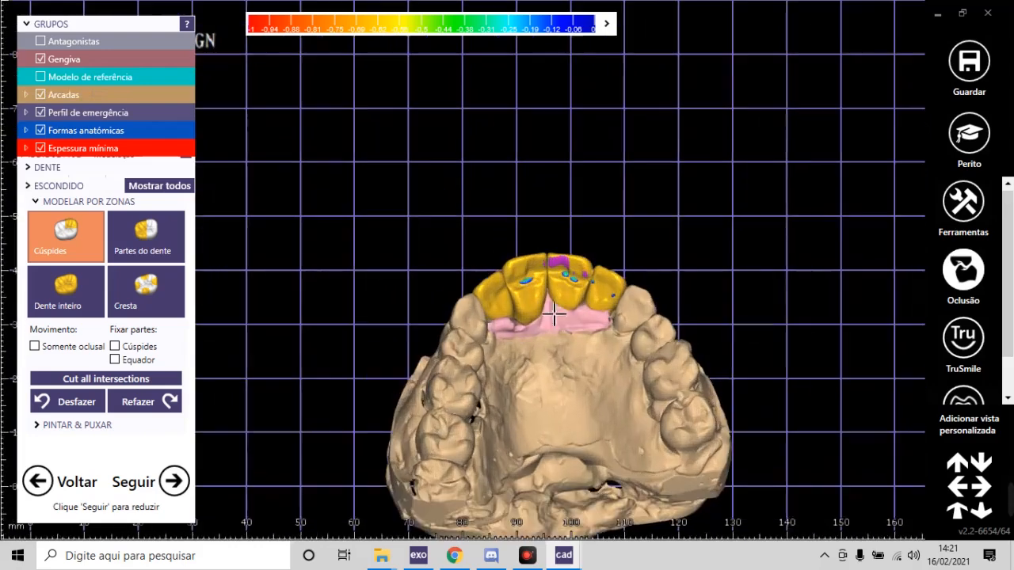
right_drag(546, 288, 595, 328)
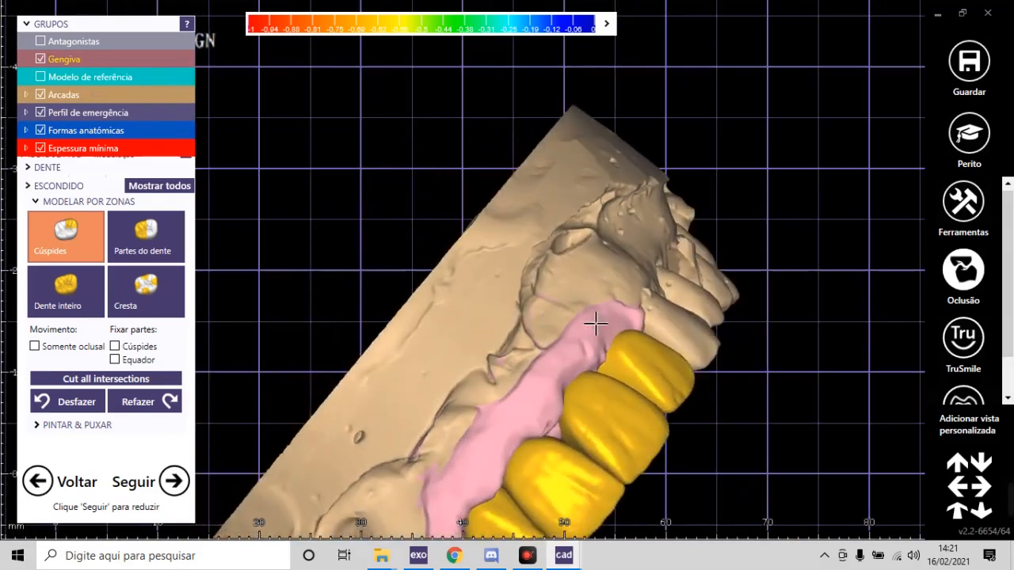
scroll(595, 328, down, 3)
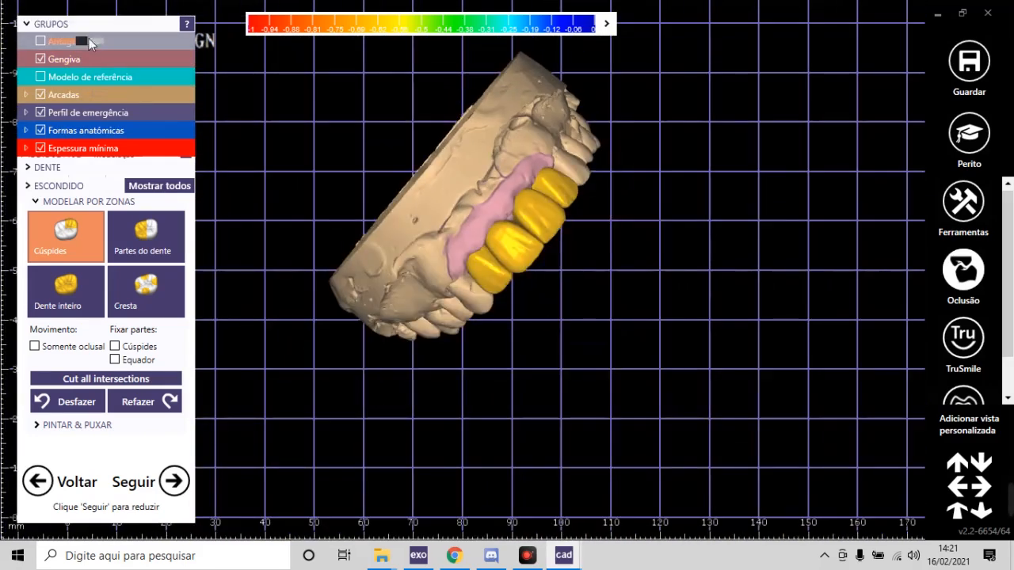
Step: Display the antagonists against the crowns and open the paint-and-pull modelling tools
click(79, 42)
scroll(539, 208, up, 5)
right_drag(423, 183, 412, 182)
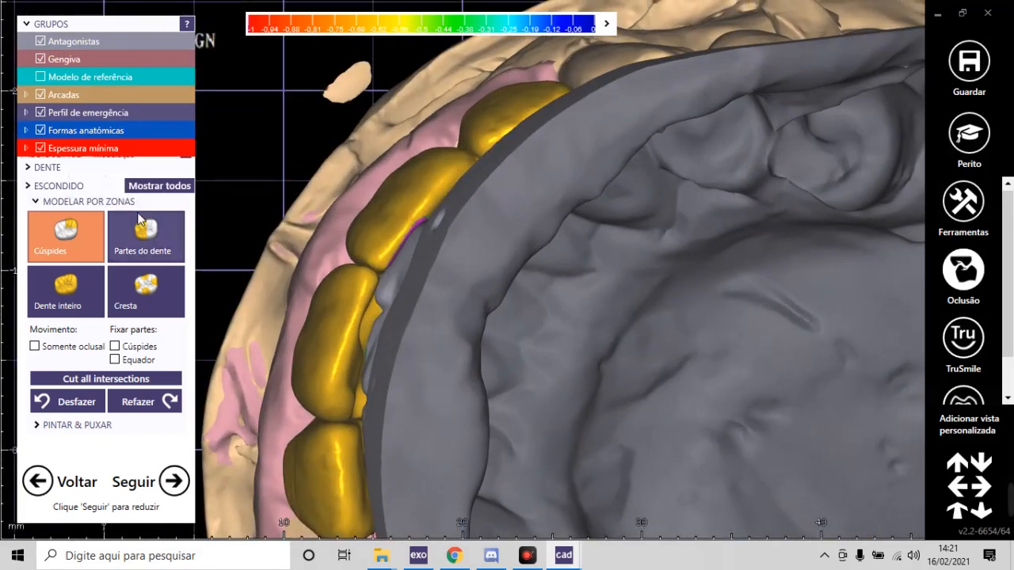
click(169, 203)
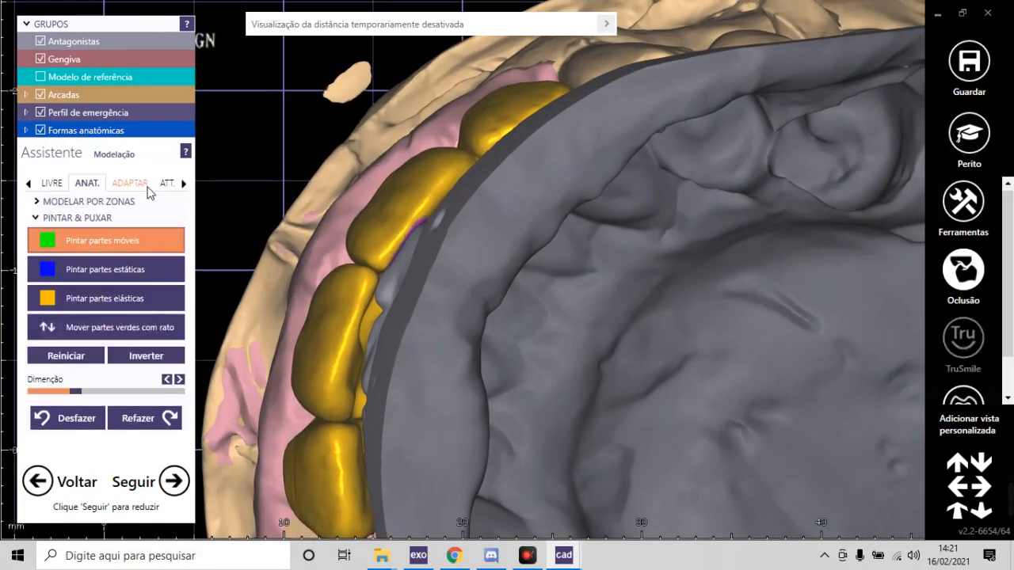
Step: Cut the crowns' occlusal intersections with the antagonists, using static occlusion and a 0.1 mm distance for the anatomic parts
click(146, 185)
click(144, 221)
click(136, 245)
click(80, 222)
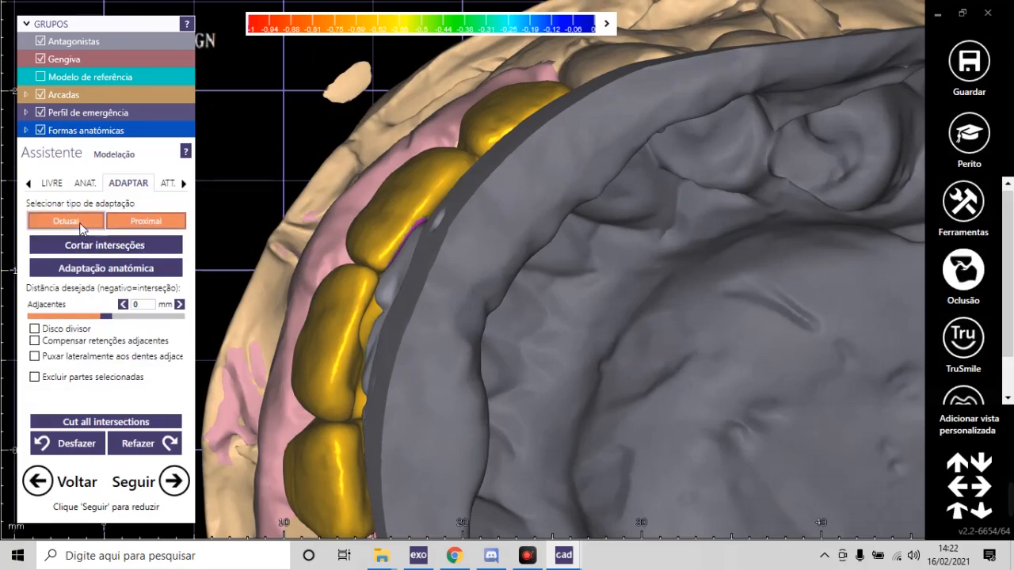
click(115, 246)
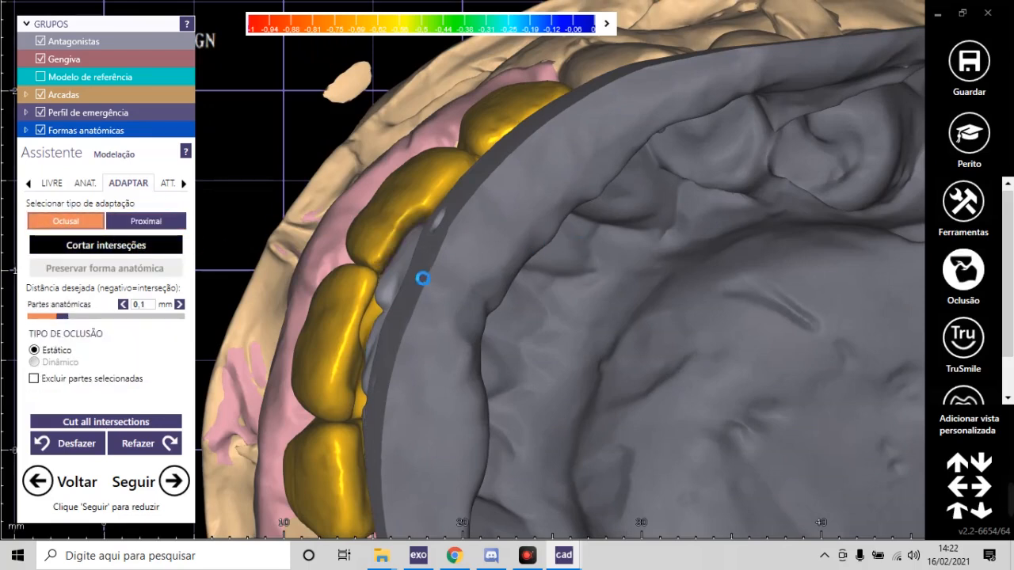
scroll(373, 135, down, 5)
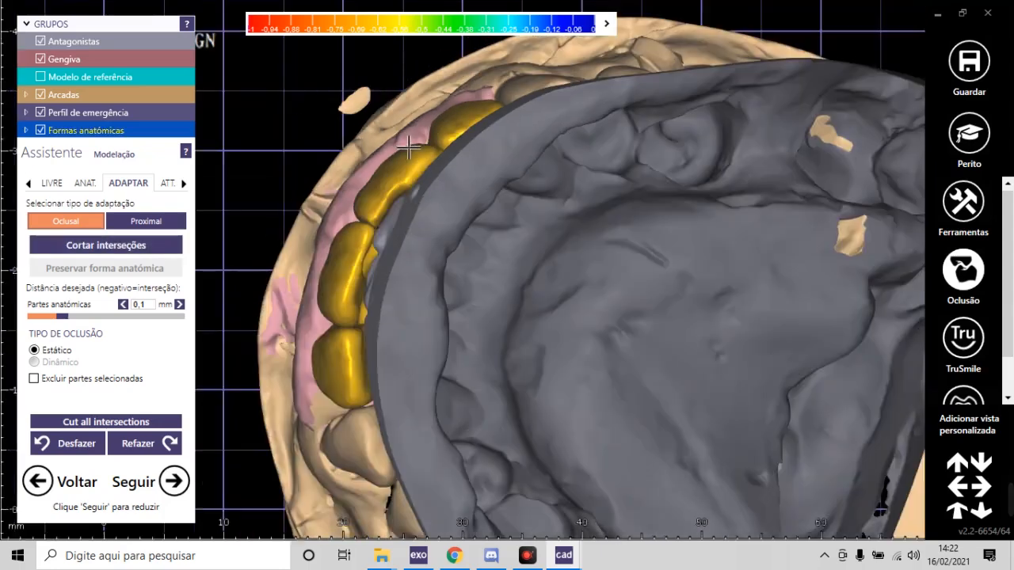
right_drag(468, 211, 516, 227)
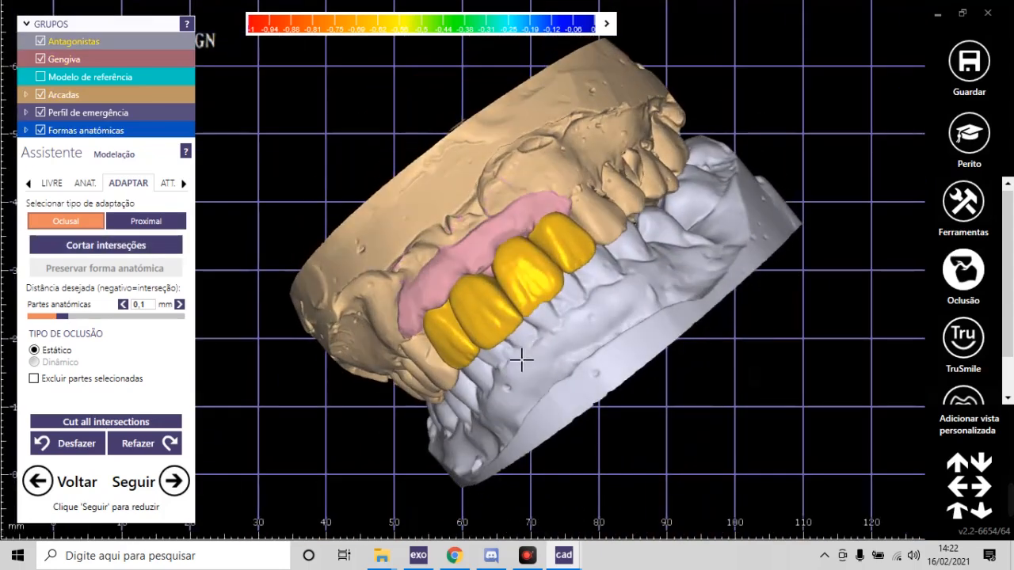
Step: Hide the antagonists and examine the incisal edges and palatal surfaces of the cut crowns
click(49, 40)
right_drag(547, 257, 588, 289)
scroll(589, 289, up, 5)
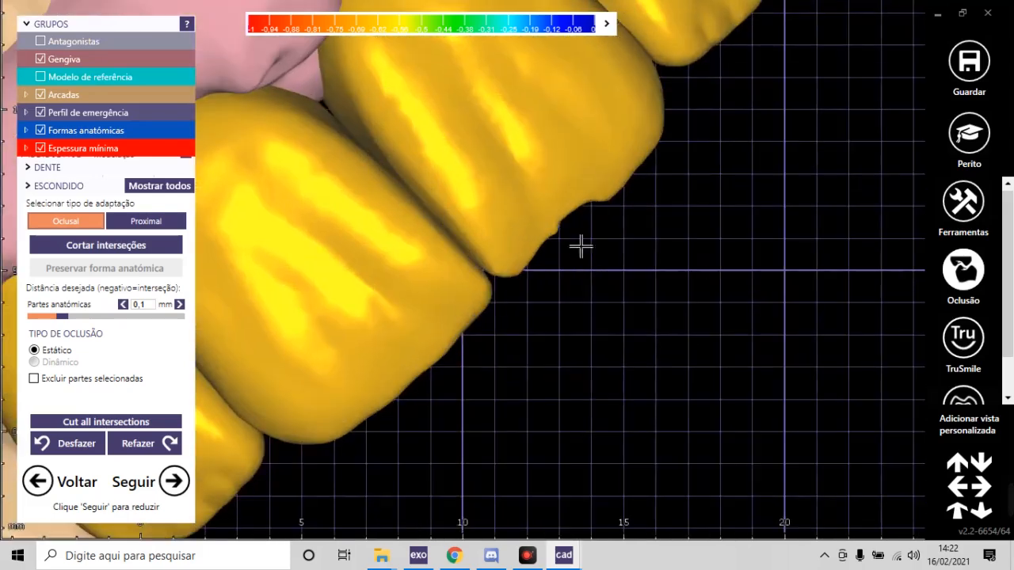
scroll(690, 364, down, 5)
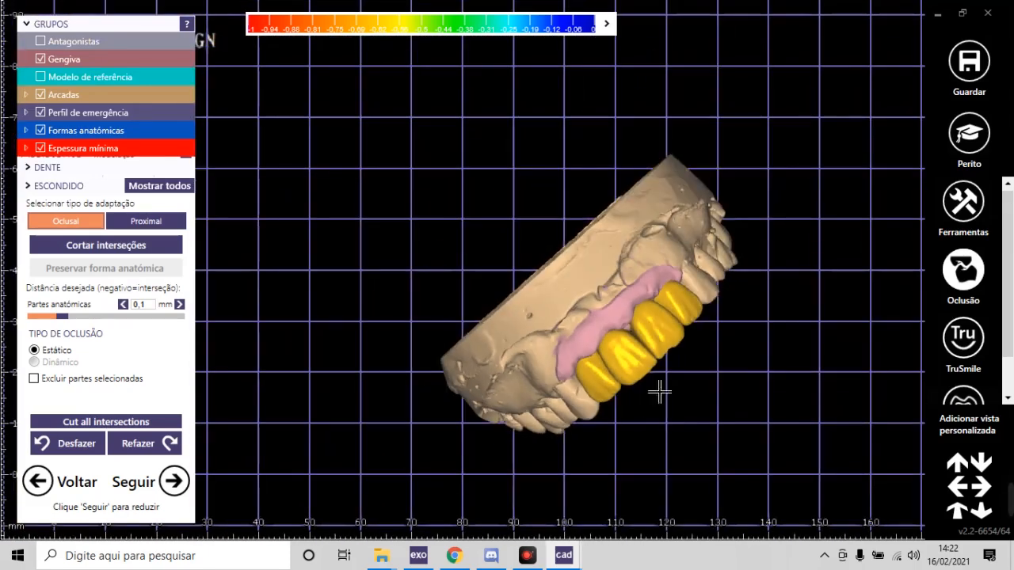
right_drag(658, 391, 711, 370)
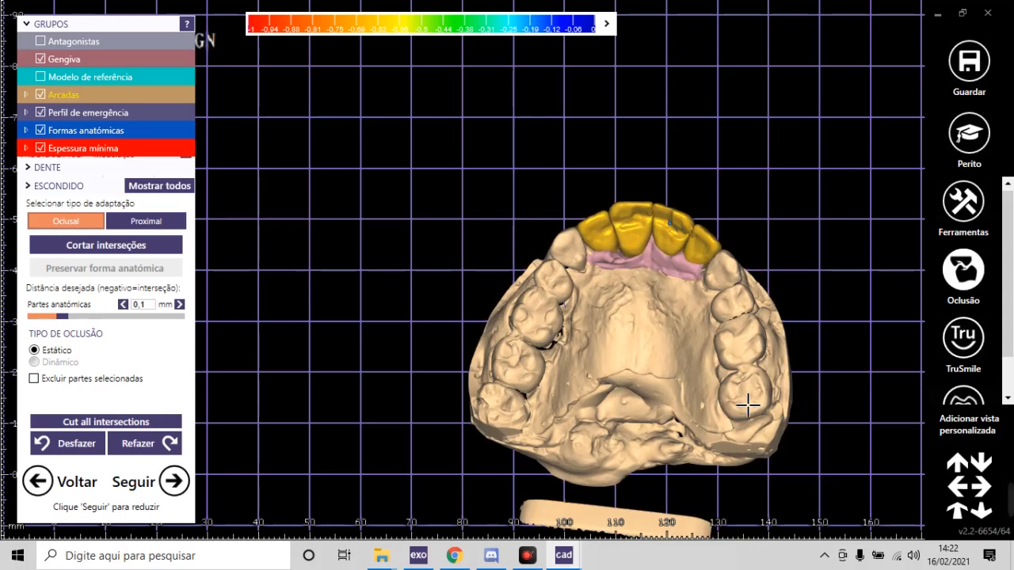
right_drag(645, 193, 644, 192)
scroll(649, 209, up, 3)
scroll(649, 208, up, 3)
Step: Undo the intersection cut and move the incisal edge of crown 21 slightly labially with the cusp modelling tool
click(68, 421)
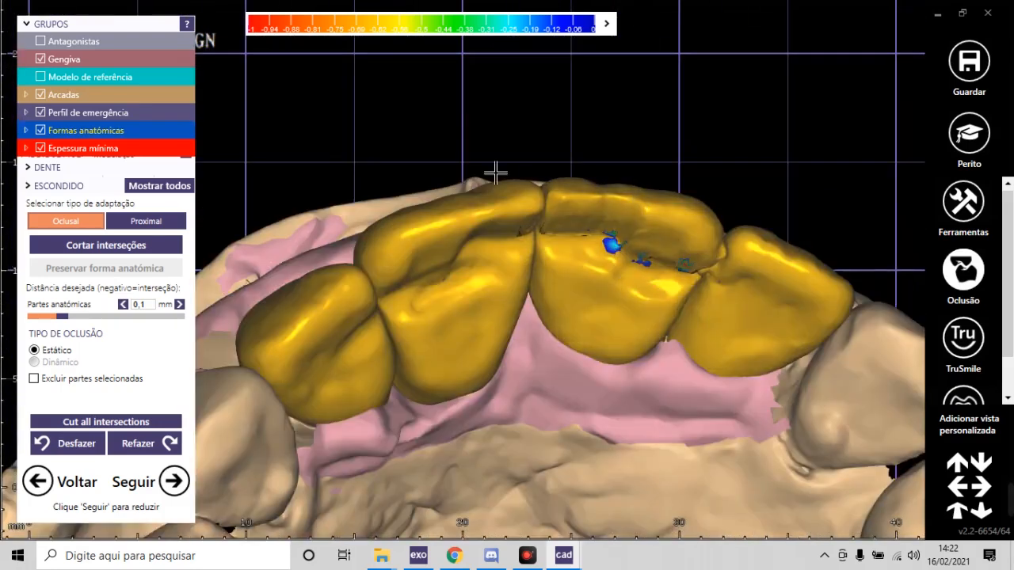
right_drag(637, 165, 637, 165)
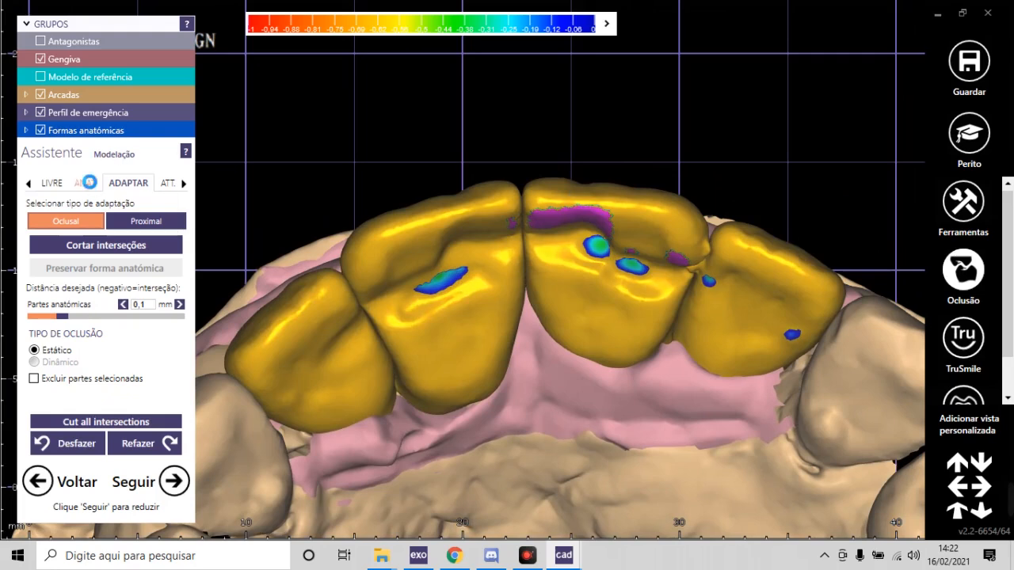
click(89, 182)
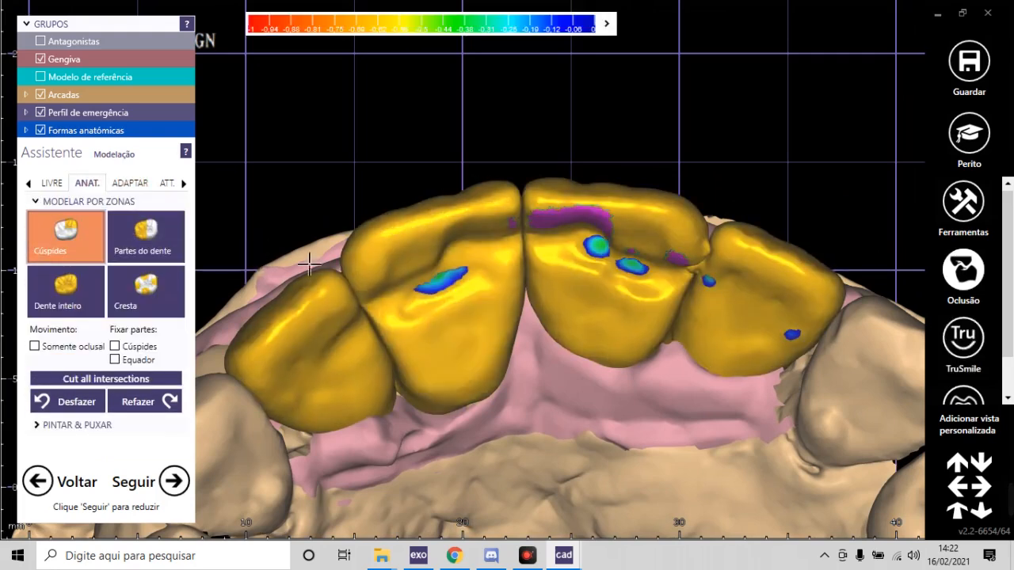
scroll(611, 244, up, 5)
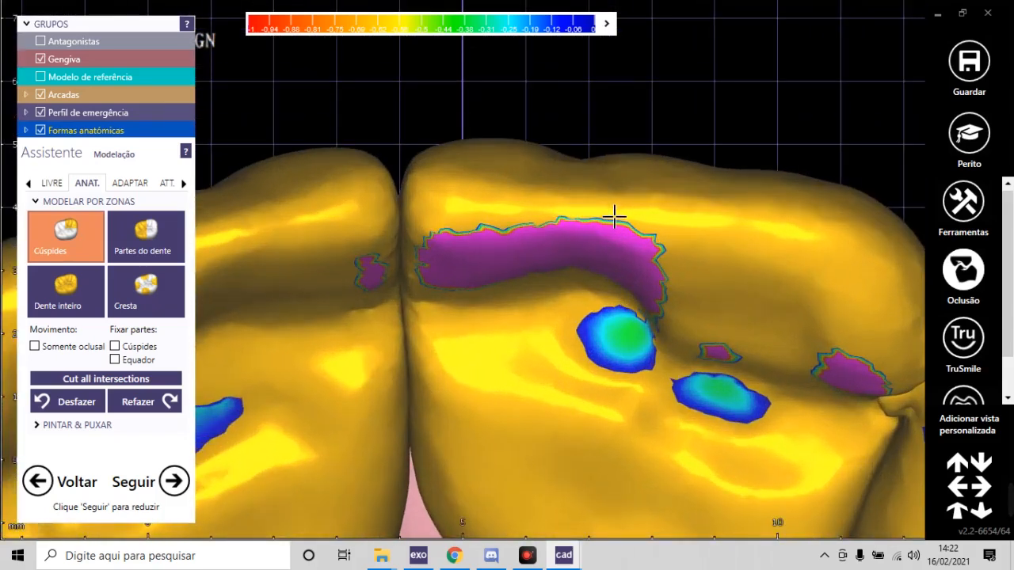
drag(615, 216, 613, 206)
scroll(608, 214, down, 5)
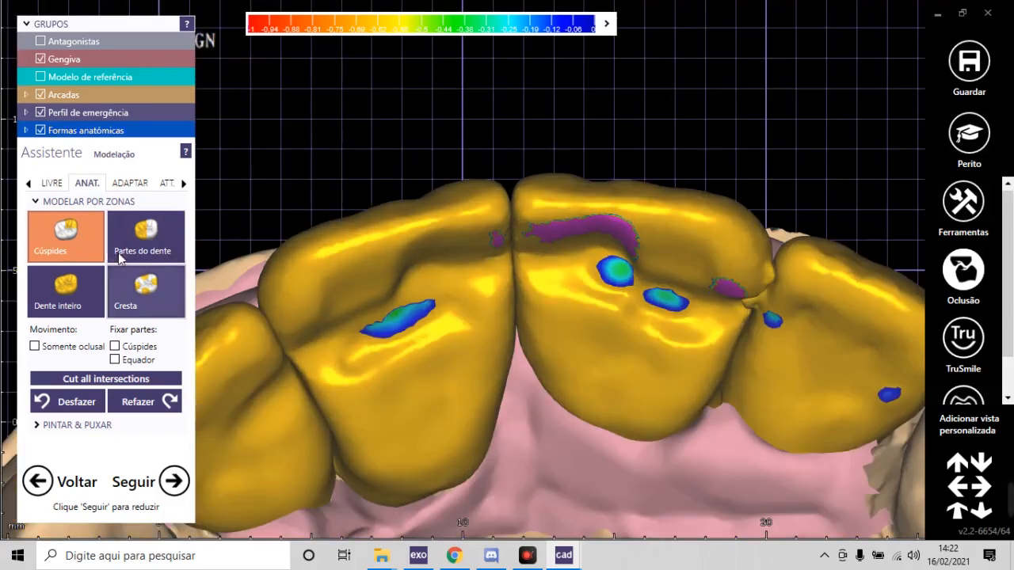
scroll(547, 246, down, 5)
scroll(665, 281, up, 3)
Step: Cut the crowns' occlusal intersections again at a 0.1 mm distance and check the labial side
click(130, 183)
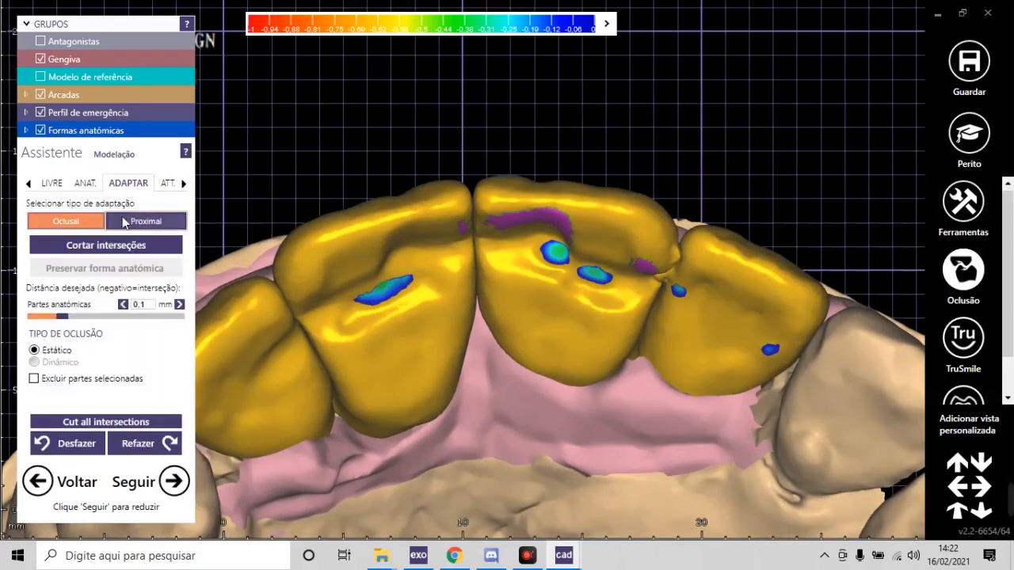
click(120, 242)
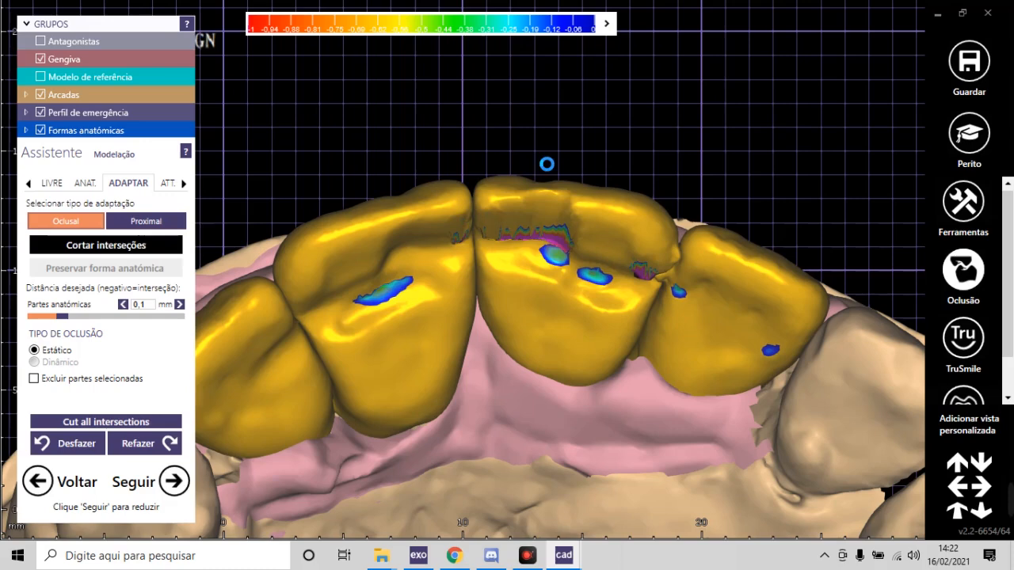
scroll(608, 325, down, 3)
right_drag(604, 321, 598, 216)
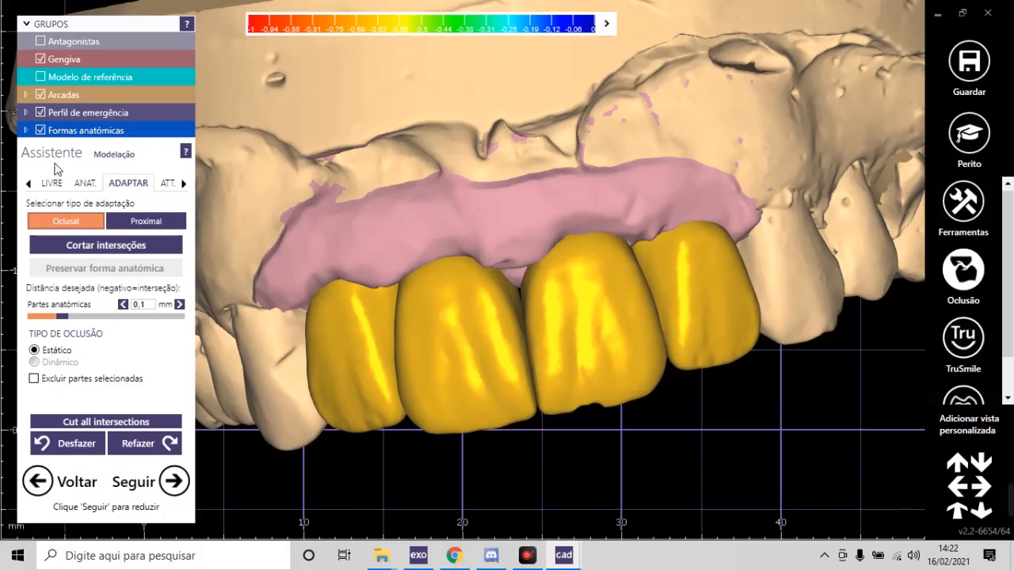
Step: Show the reference model and fill the notch in crown 21's incisal edge with a larger freeform add brush
click(103, 76)
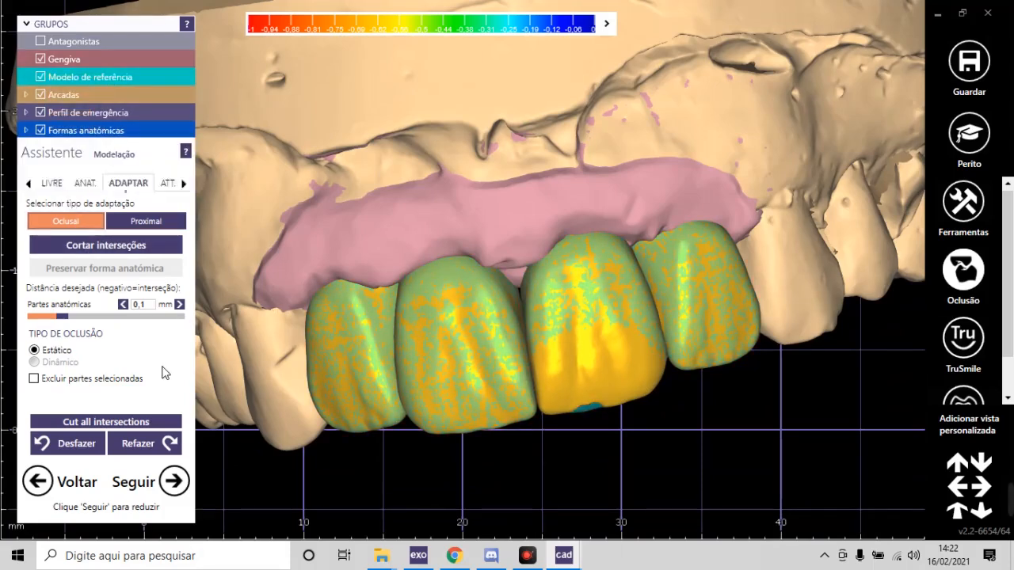
click(53, 183)
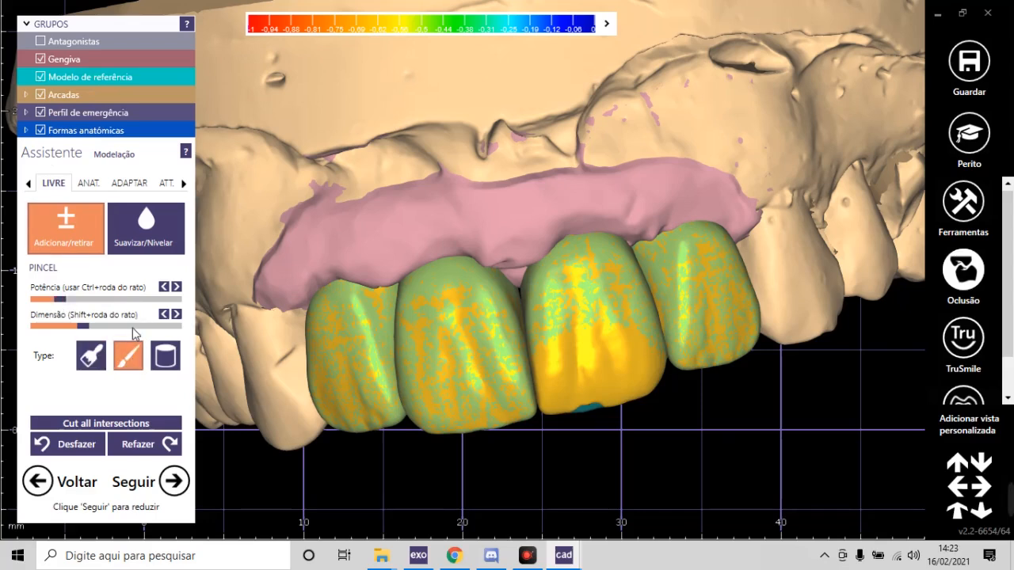
scroll(597, 416, up, 10)
shift+scroll(572, 389, up, 6)
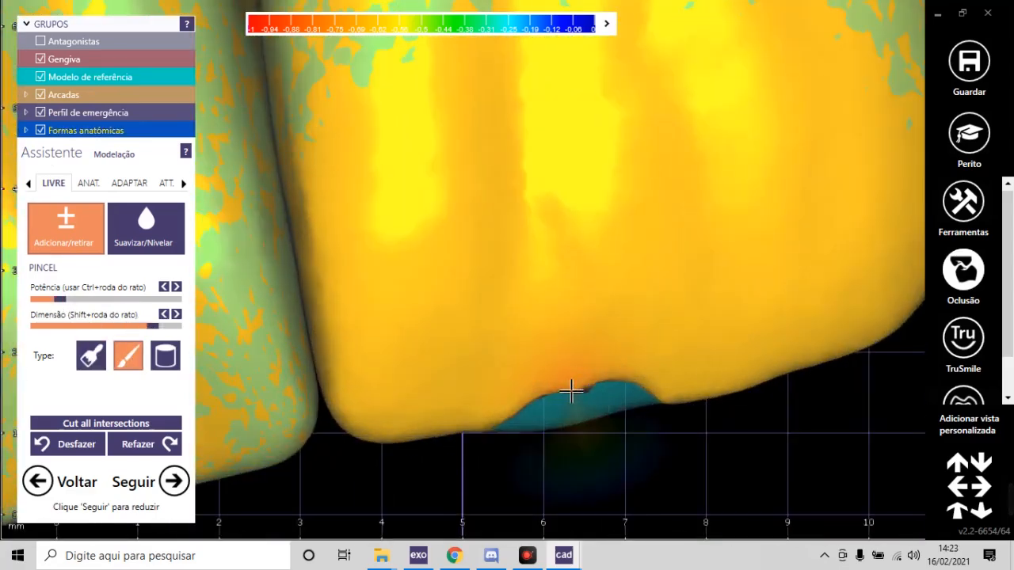
mouse_move(565, 394)
mouse_down()
mouse_move(545, 388)
mouse_move(550, 407)
mouse_move(570, 416)
mouse_move(611, 389)
mouse_move(622, 398)
mouse_up()
scroll(532, 491, down, 10)
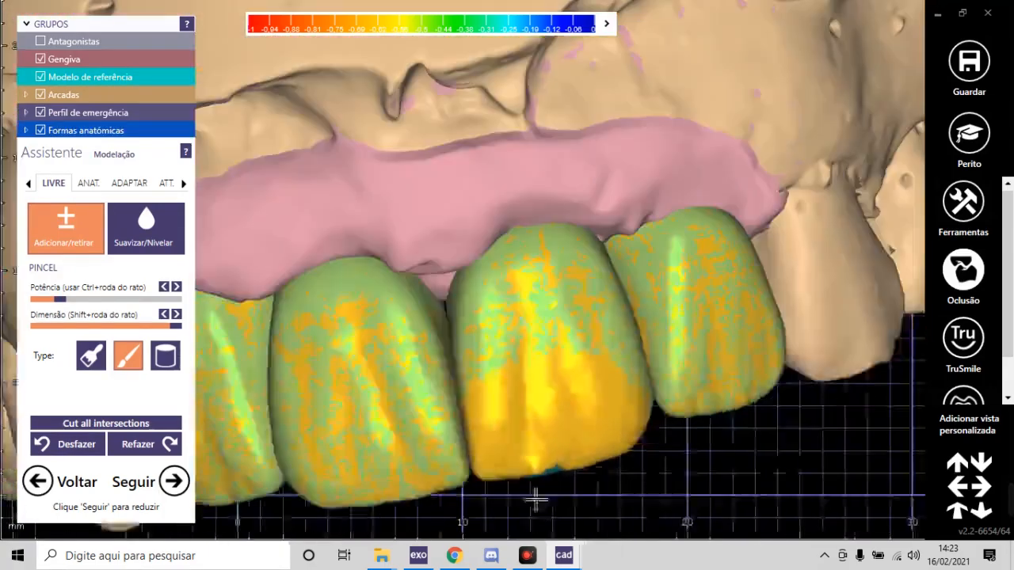
Step: Add material behind crown 21's incisal edge and smooth the edge and the adjoining palatal surface
right_drag(574, 448, 571, 437)
scroll(557, 420, down, 3)
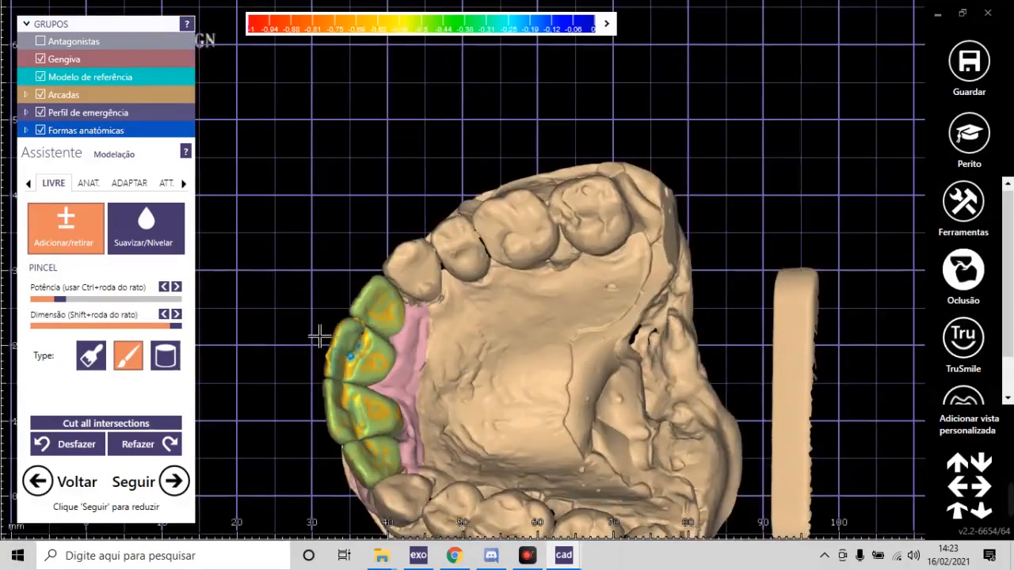
scroll(323, 335, up, 10)
scroll(325, 347, up, 5)
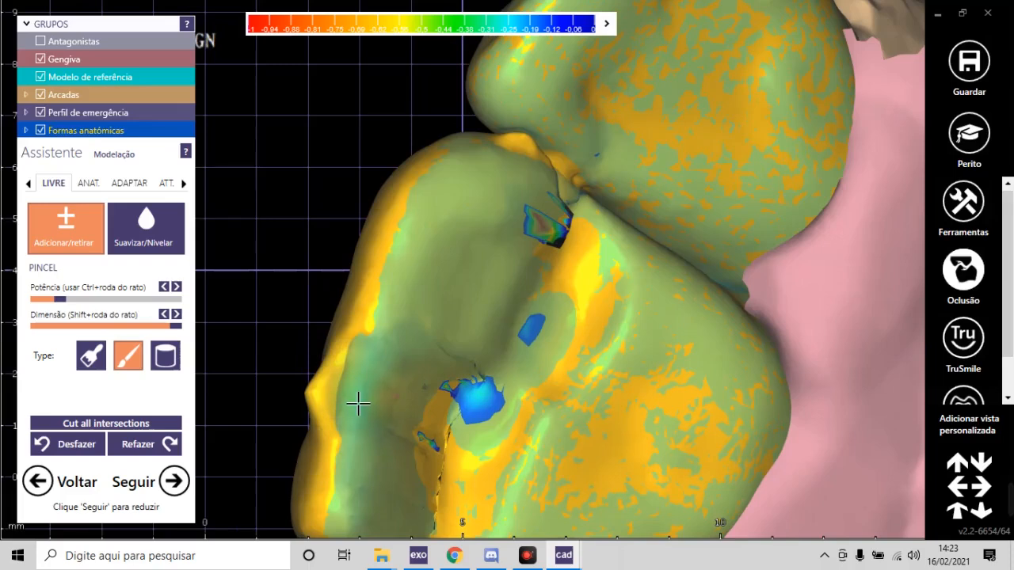
drag(364, 381, 335, 423)
click(146, 230)
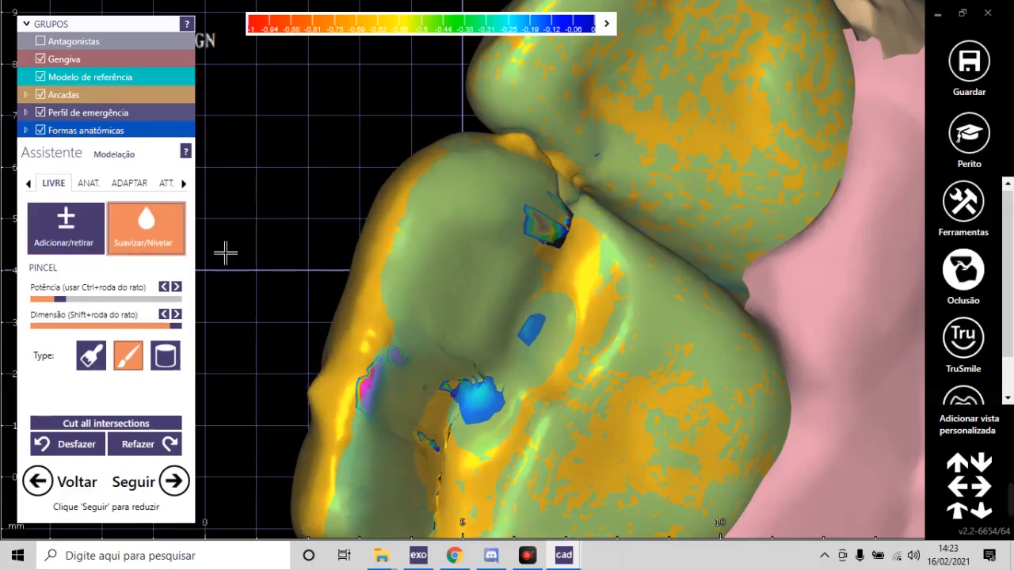
mouse_move(315, 387)
mouse_down()
mouse_move(312, 396)
mouse_move(393, 381)
mouse_up()
mouse_move(460, 396)
mouse_down()
mouse_move(457, 412)
mouse_move(473, 428)
mouse_up()
Step: Remove the excess material on crown 21's palatal surface with a smaller, stronger freeform brush
click(76, 229)
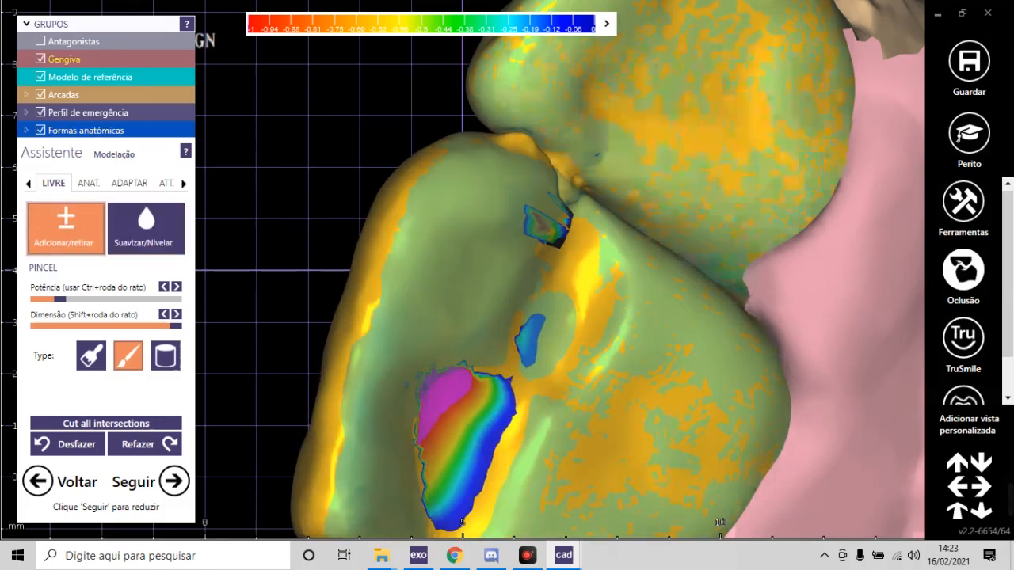
scroll(569, 236, down, 5)
scroll(545, 306, up, 5)
shift+scroll(504, 352, down, 10)
ctrl+scroll(495, 334, up, 3)
mouse_move(493, 332)
shift+mouse_down()
mouse_move(464, 396)
mouse_move(523, 274)
mouse_move(482, 340)
mouse_move(474, 431)
mouse_move(525, 283)
mouse_move(496, 266)
shift+mouse_up()
mouse_move(449, 315)
shift+mouse_down()
mouse_move(445, 457)
mouse_move(605, 163)
mouse_move(584, 142)
mouse_move(562, 158)
shift+mouse_up()
scroll(562, 158, down, 5)
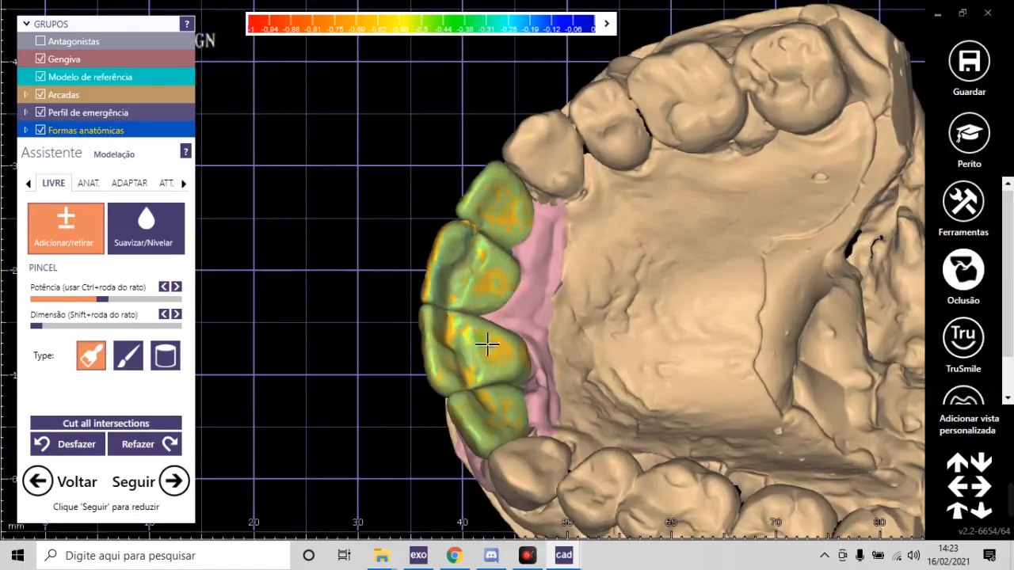
Step: Examine the palatal and labial surfaces of the four crowns against the reference model
scroll(475, 335, up, 5)
scroll(457, 322, up, 3)
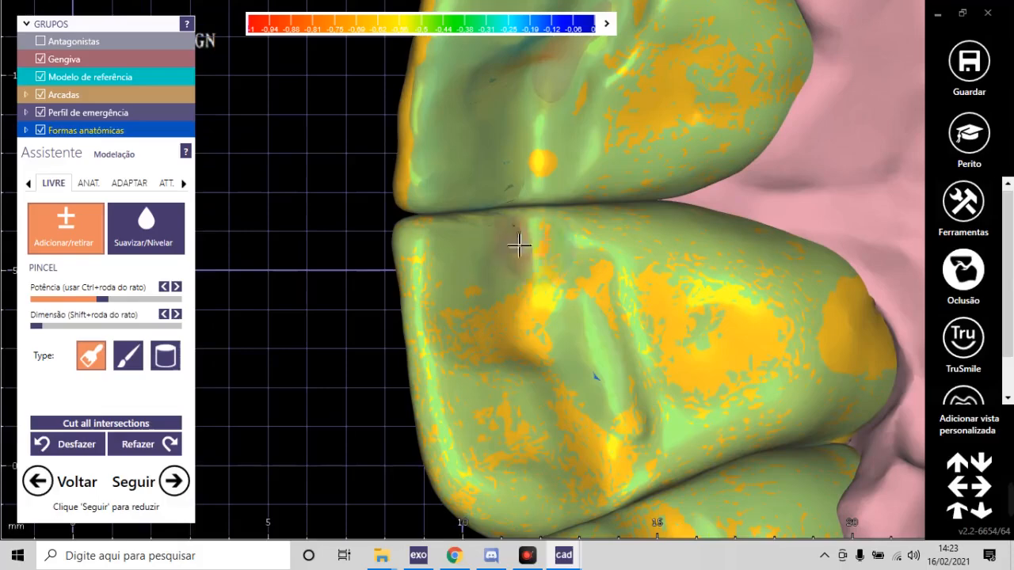
scroll(528, 403, down, 5)
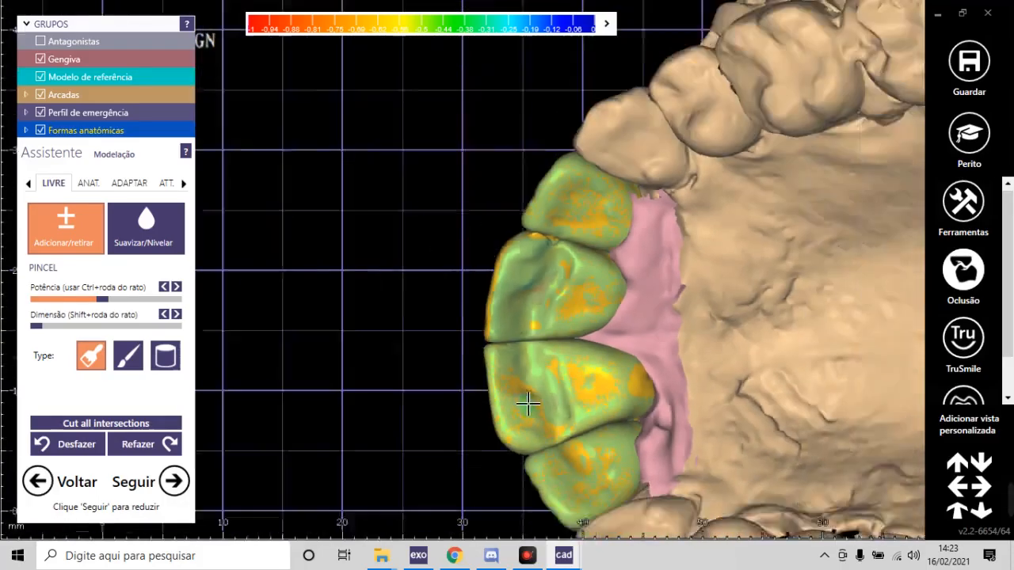
scroll(559, 326, up, 4)
scroll(559, 325, up, 4)
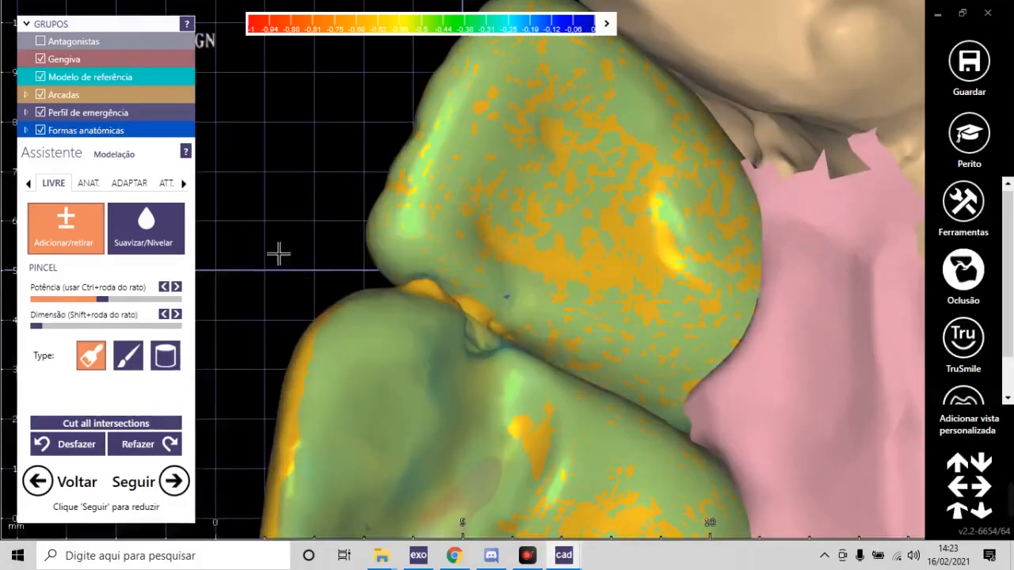
scroll(480, 317, down, 5)
right_drag(740, 345, 736, 348)
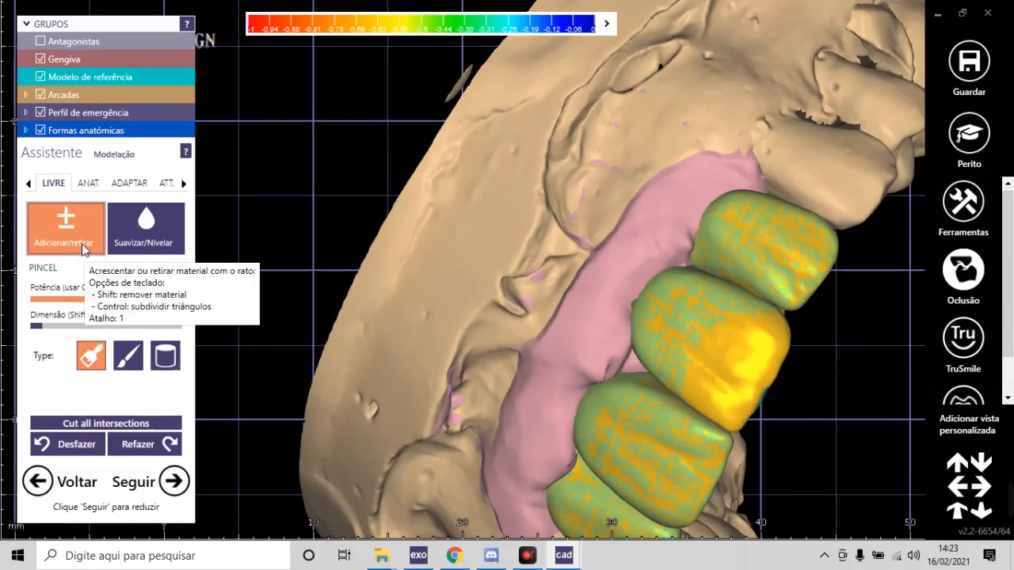
scroll(405, 264, down, 4)
right_drag(547, 324, 559, 330)
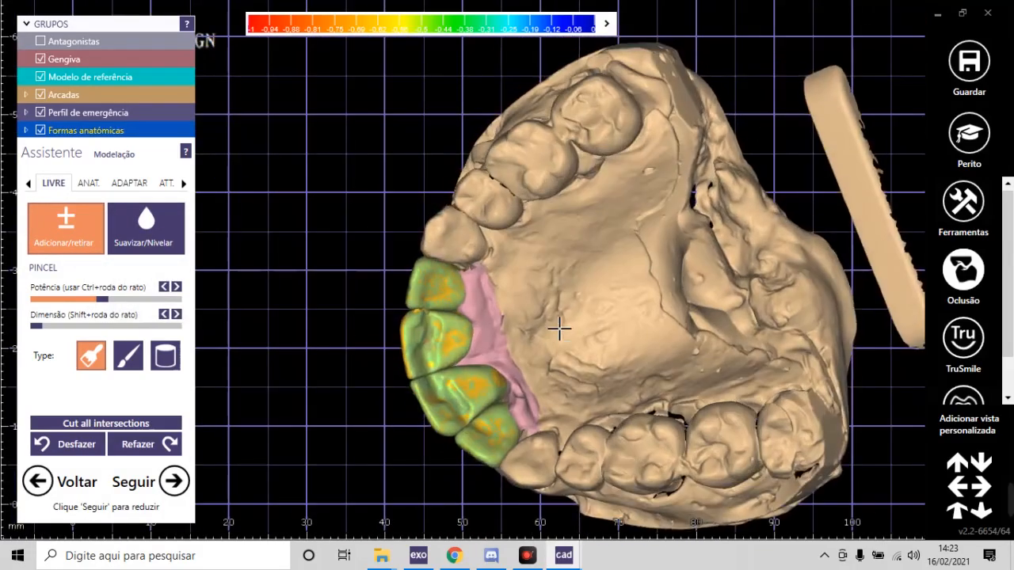
Step: Smooth the distal incisal corner of crown 21 where it meets crown 22
scroll(426, 342, up, 5)
scroll(426, 342, up, 5)
click(146, 229)
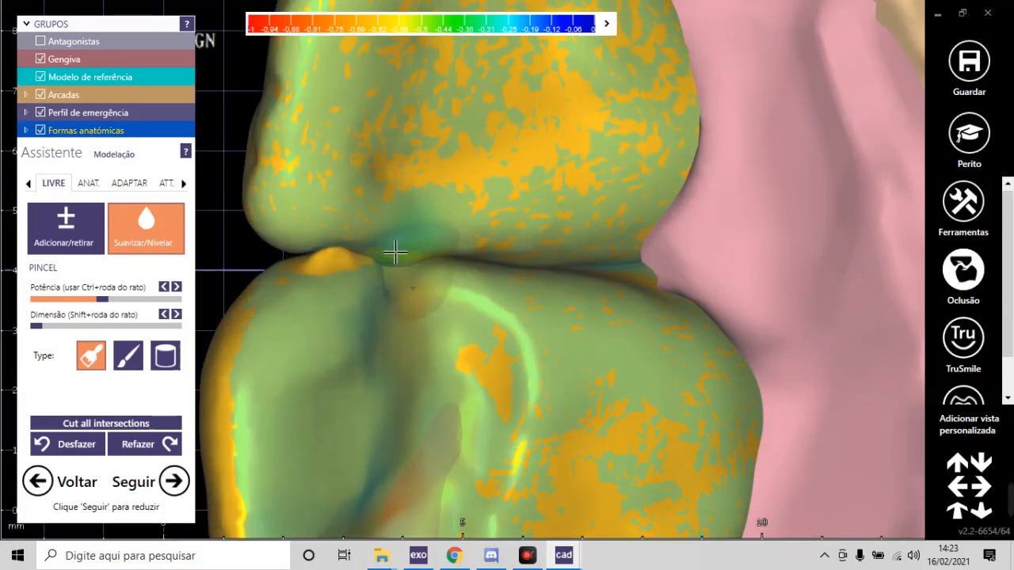
middle_drag(380, 252, 606, 321)
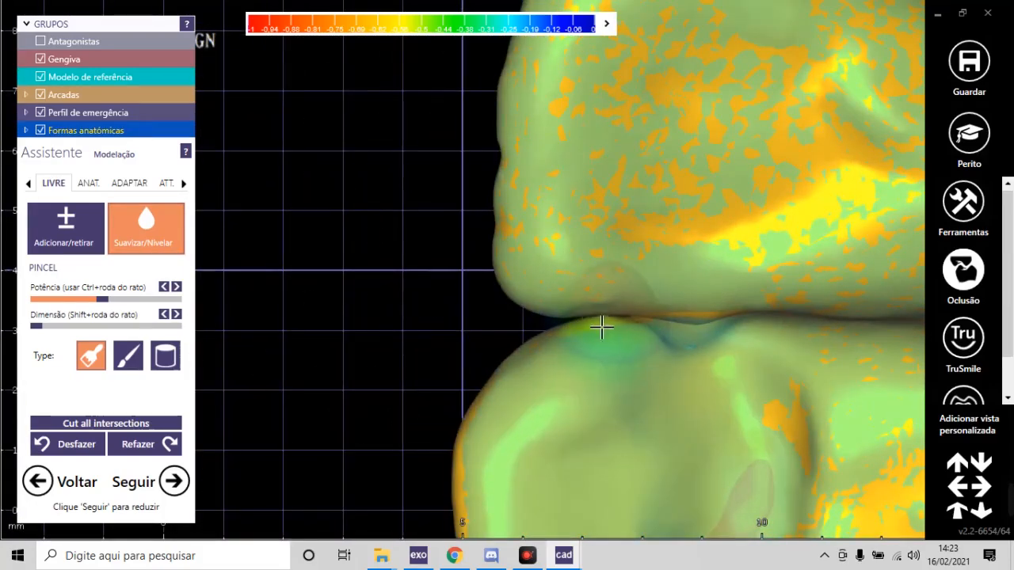
scroll(612, 333, down, 6)
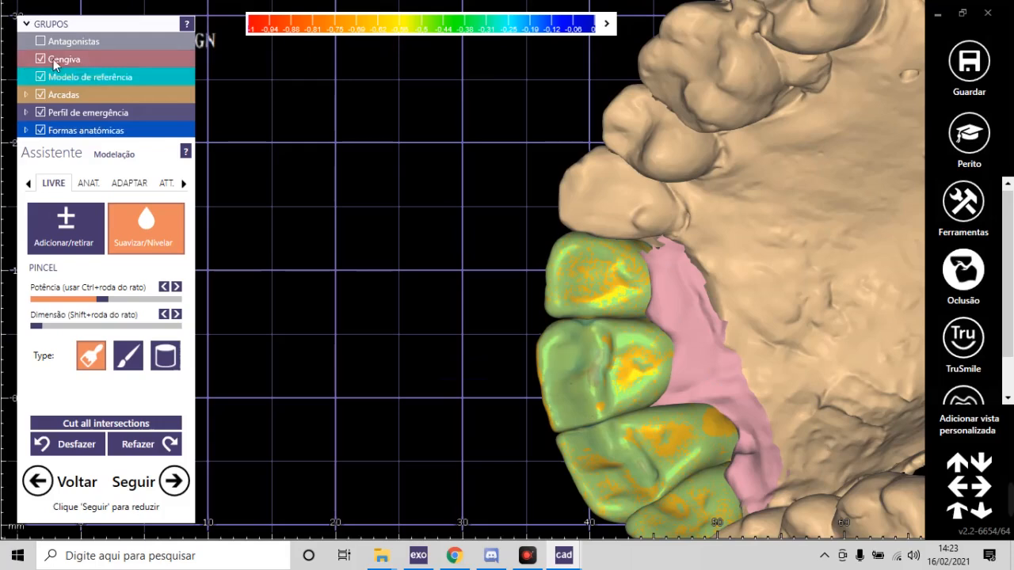
Step: Hide the reference model and add material at the contact between crowns 21 and 22 with a larger freeform brush
mouse_move(44, 81)
scroll(625, 330, up, 6)
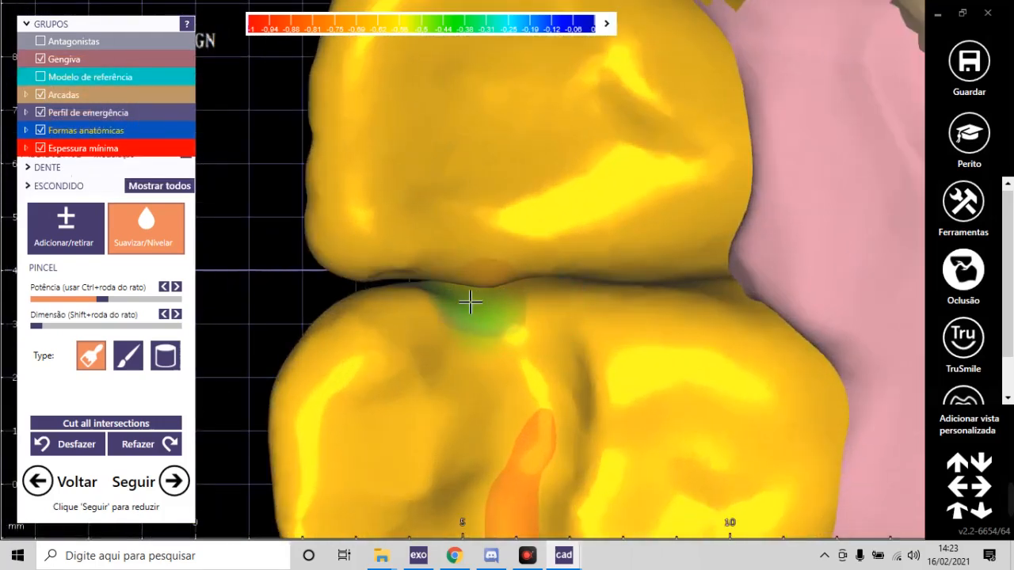
mouse_move(516, 291)
right_down()
mouse_move(516, 278)
mouse_move(469, 318)
right_up()
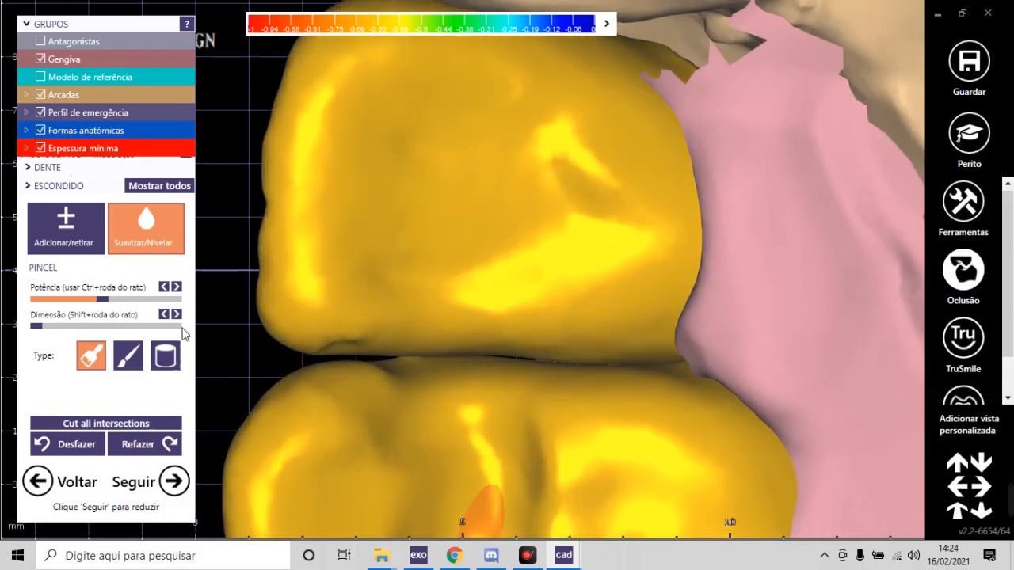
click(66, 227)
shift+scroll(430, 339, up, 3)
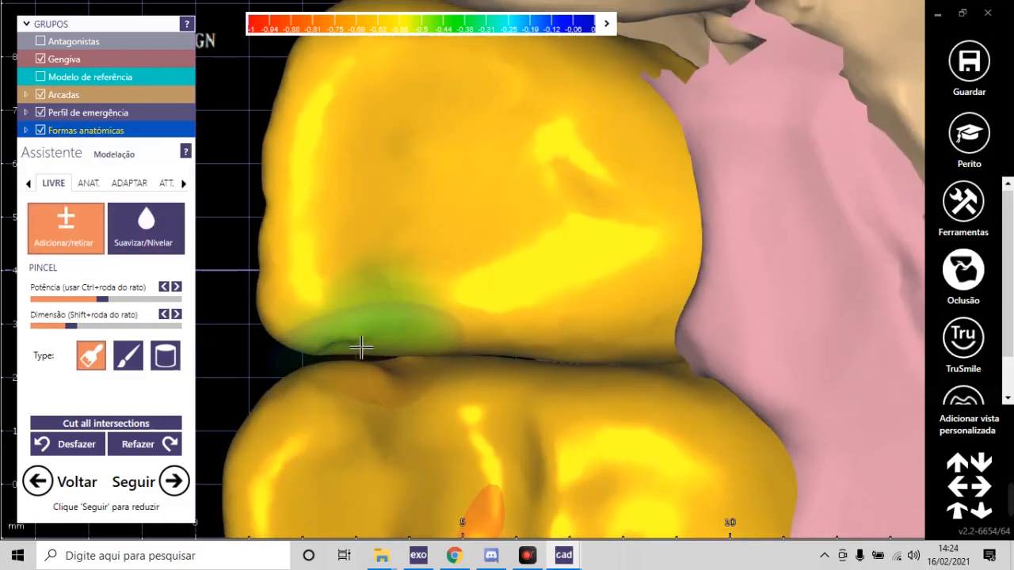
click(435, 342)
scroll(385, 271, down, 4)
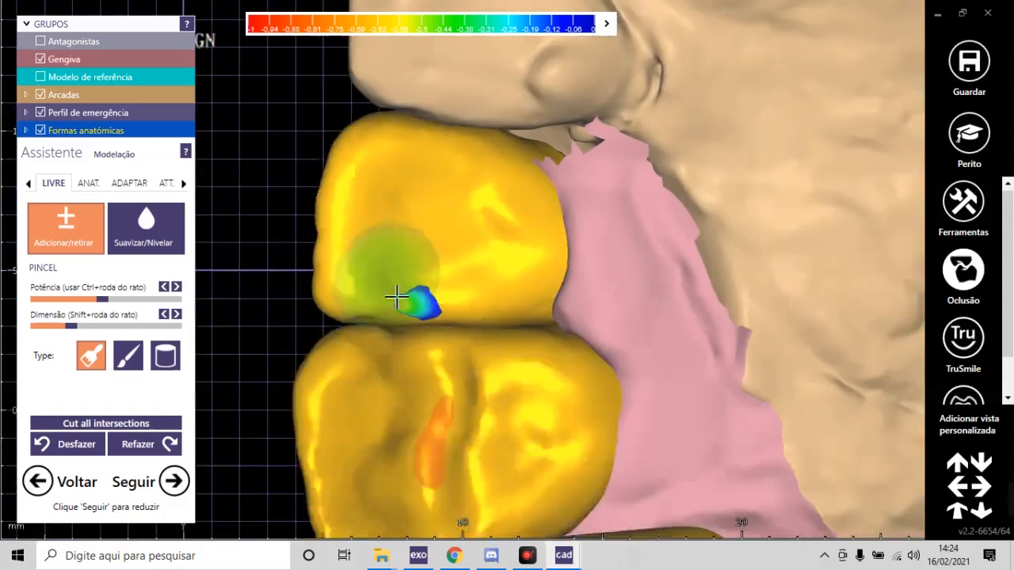
scroll(430, 326, down, 3)
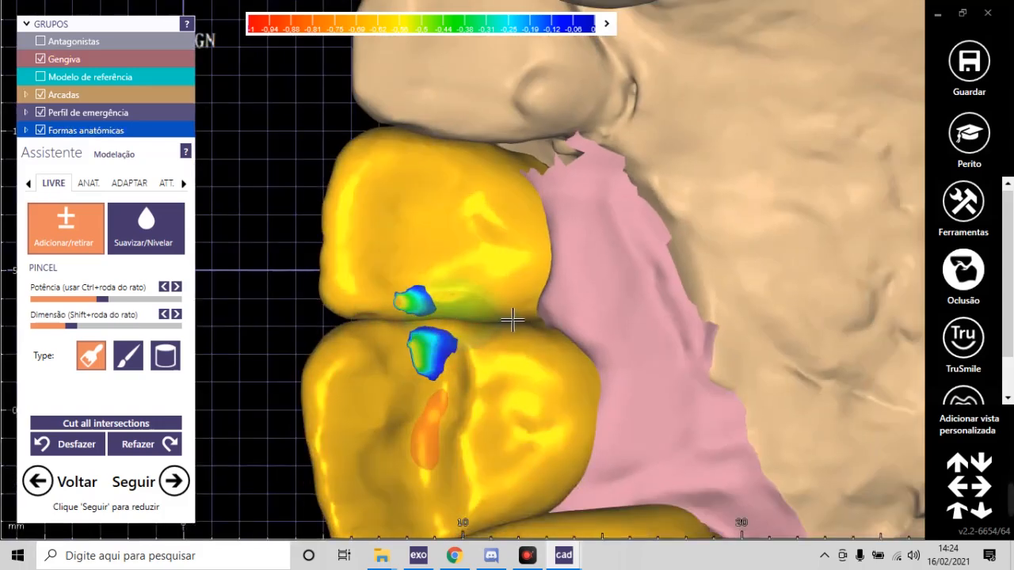
scroll(393, 374, down, 2)
Step: Refine the palatal side of the contact between crowns 21 and 22 with a smaller add/remove brush
right_drag(394, 375, 506, 389)
scroll(713, 385, up, 2)
scroll(711, 392, up, 2)
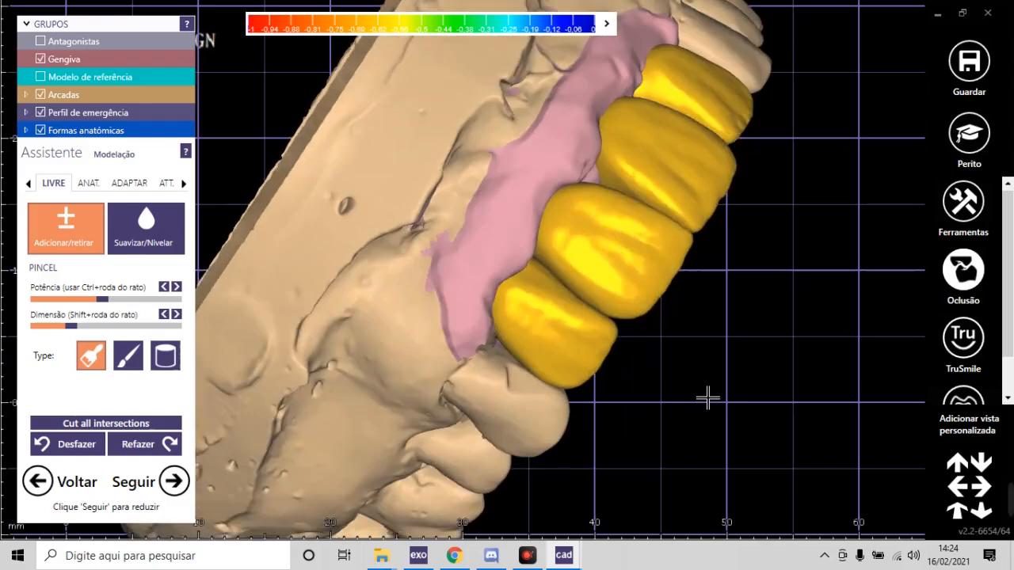
scroll(792, 380, down, 3)
right_drag(792, 380, 310, 143)
scroll(528, 260, up, 4)
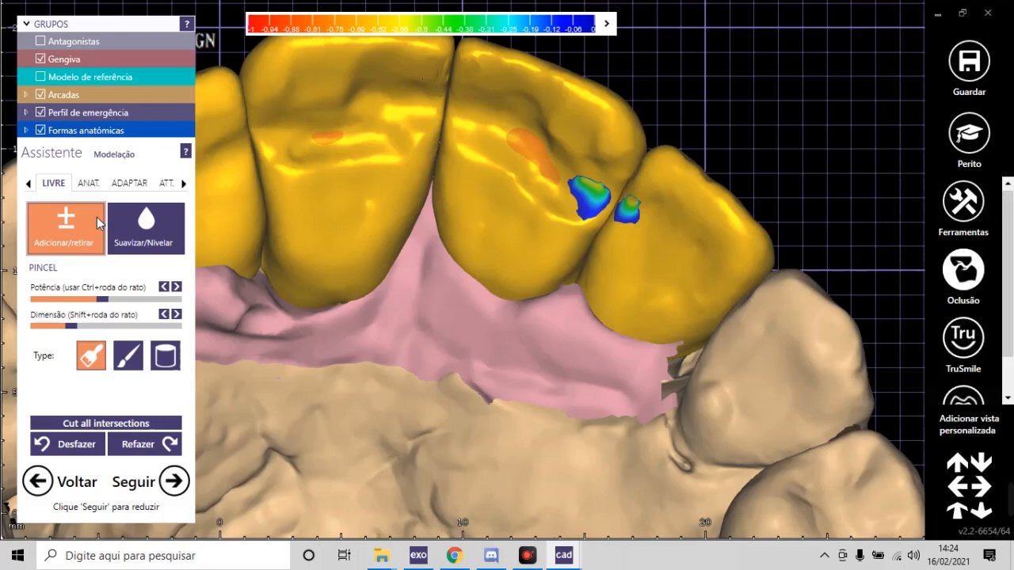
scroll(543, 147, up, 3)
shift+scroll(603, 231, down, 2)
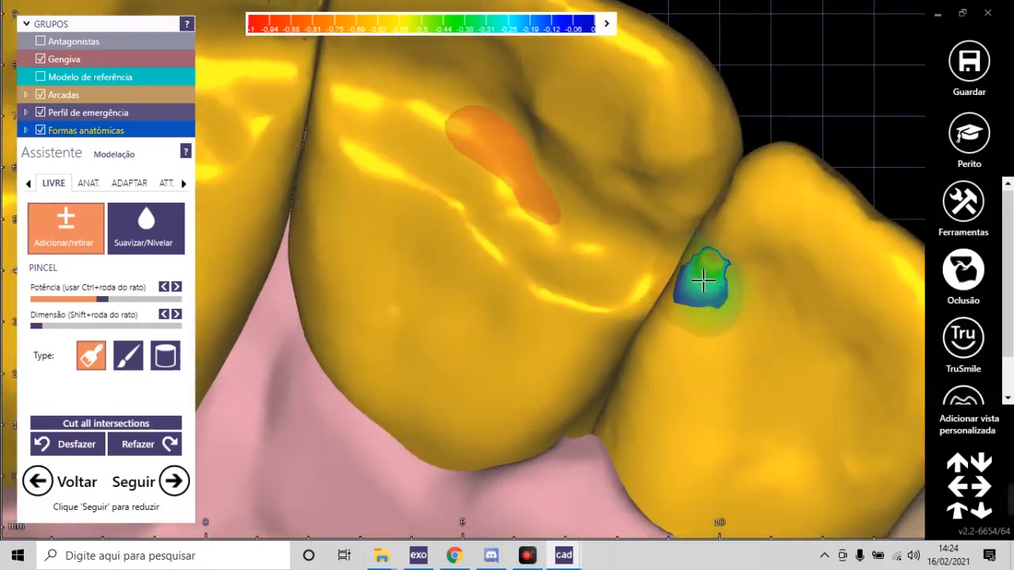
click(713, 299)
Step: Show the antagonists and even out crown 21's incisal edge with a larger, weaker brush of the fine-tipped type
scroll(610, 244, down, 5)
right_drag(601, 289, 719, 319)
click(90, 40)
scroll(539, 348, up, 5)
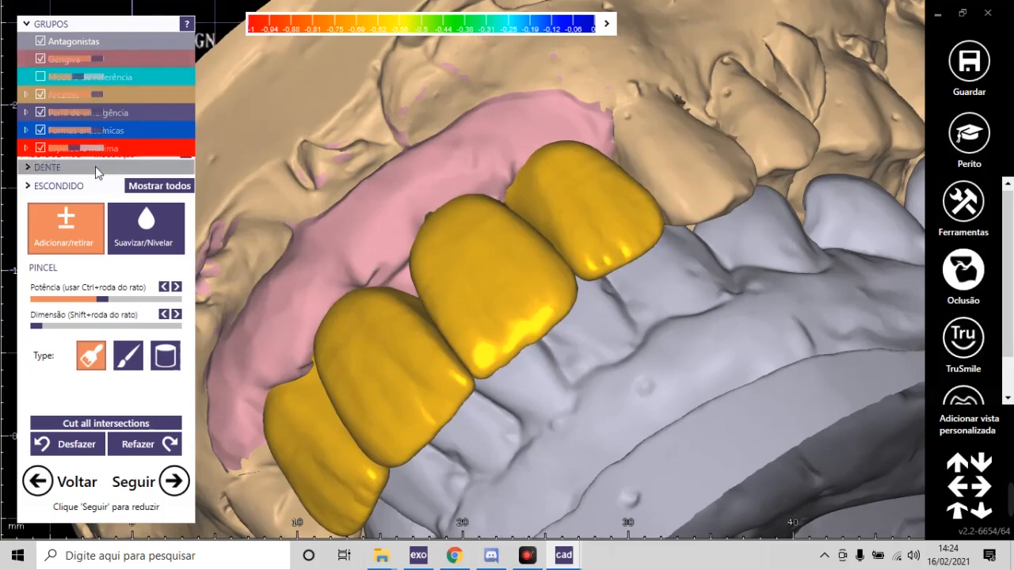
click(121, 326)
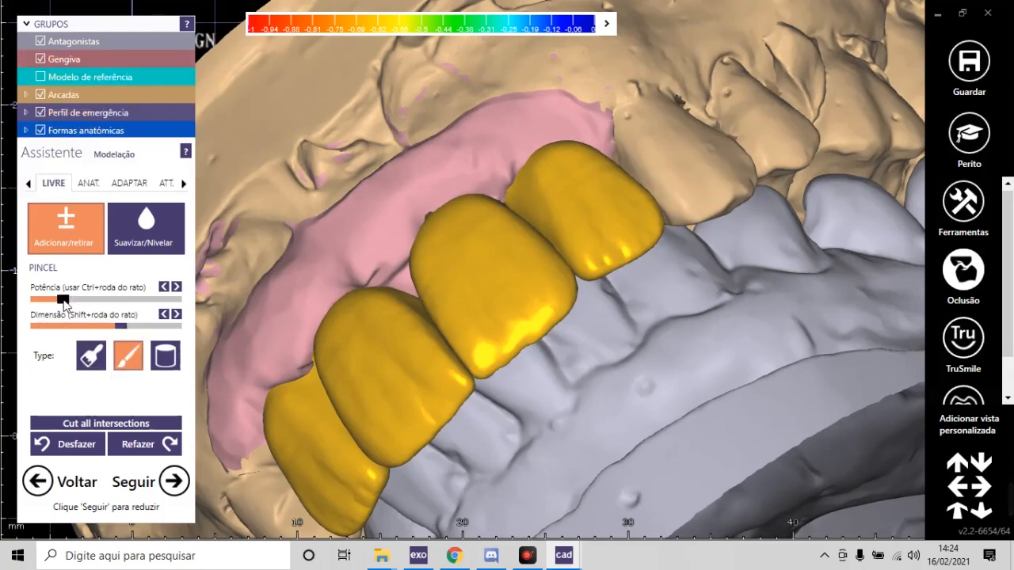
scroll(511, 362, up, 5)
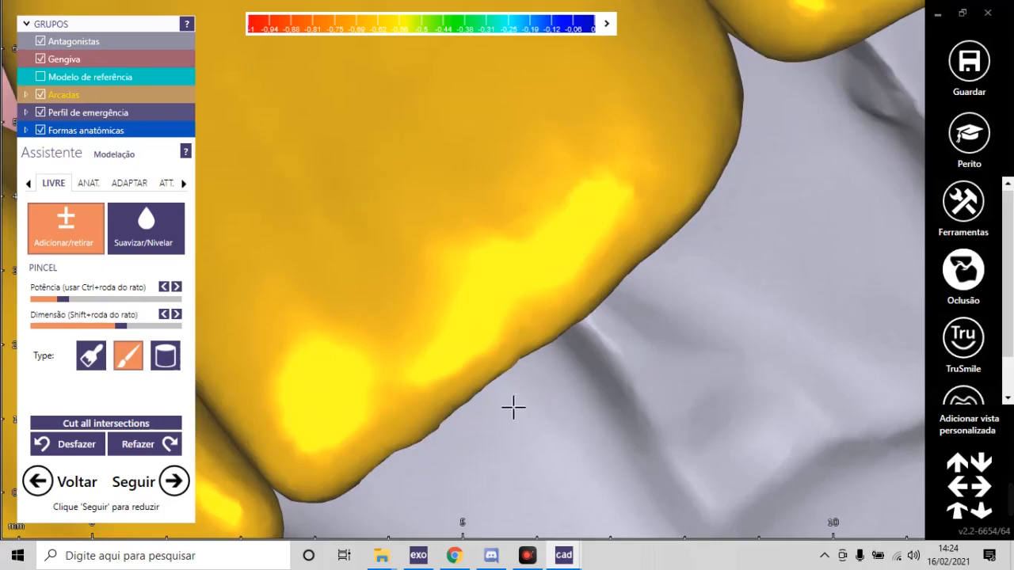
scroll(534, 357, down, 5)
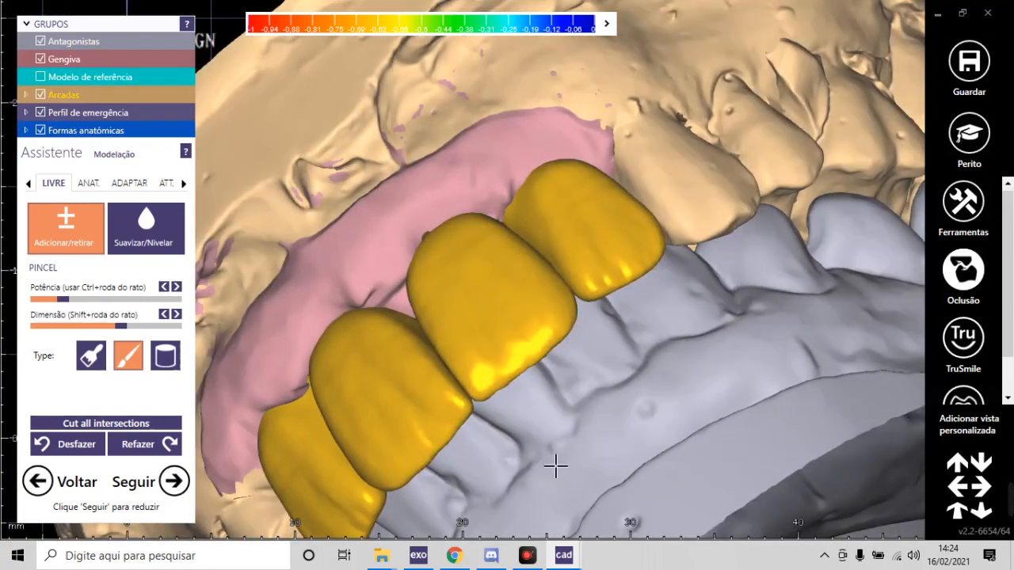
Step: Examine the overall bite of the crowns against the antagonist model from the labial side, from below and from behind
scroll(525, 340, down, 5)
scroll(574, 360, up, 5)
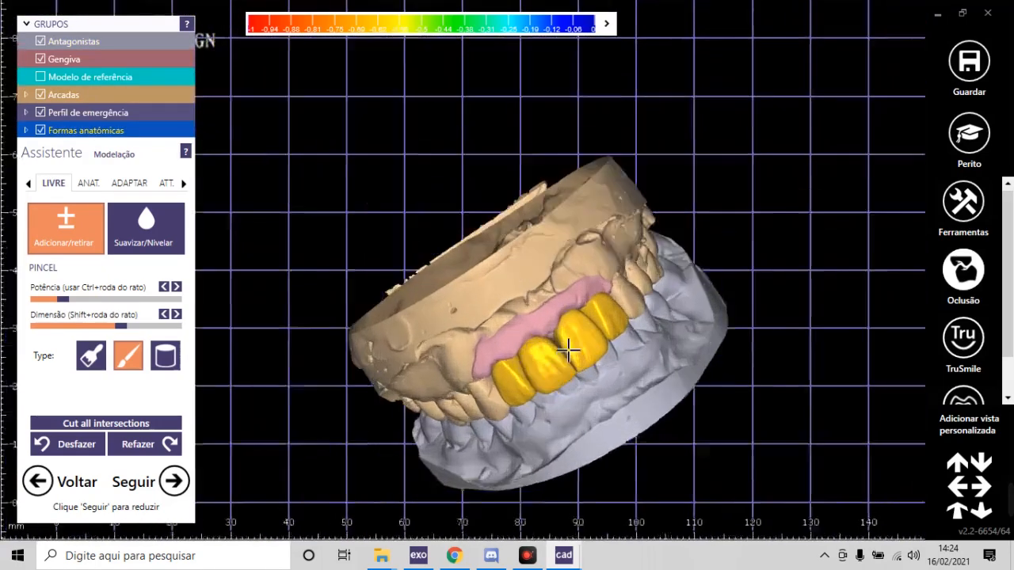
scroll(602, 324, down, 7)
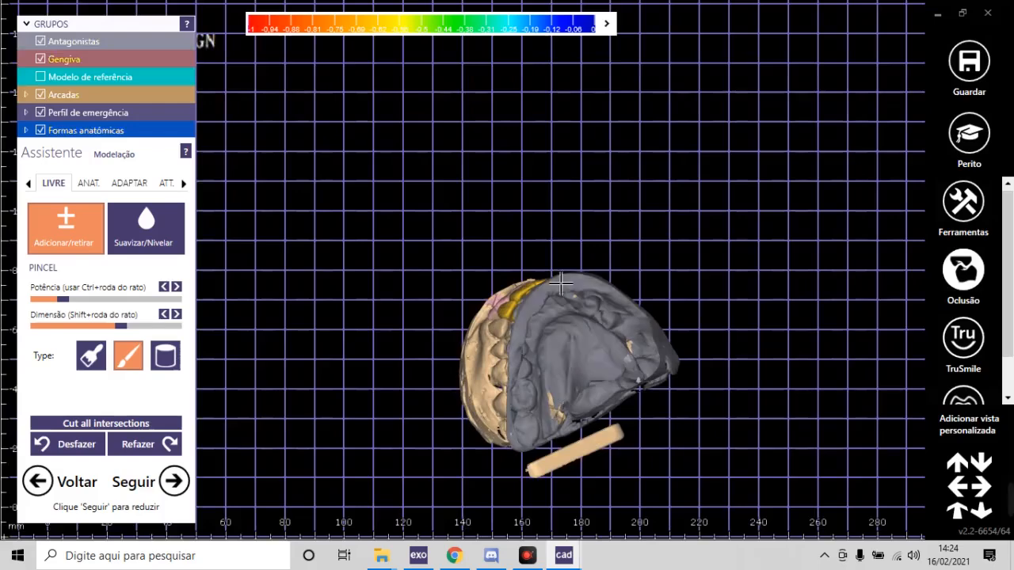
scroll(619, 314, up, 3)
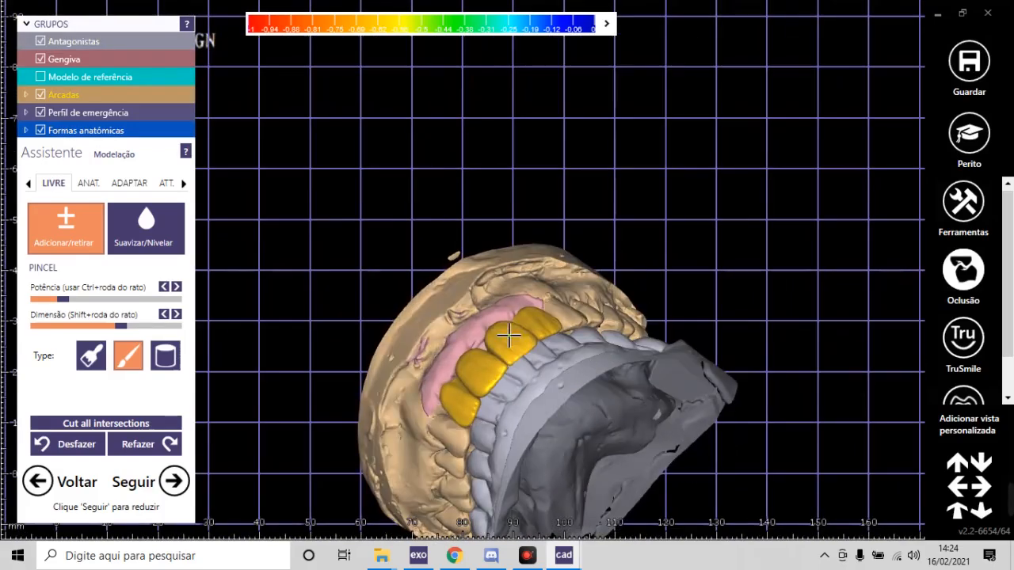
scroll(508, 337, up, 9)
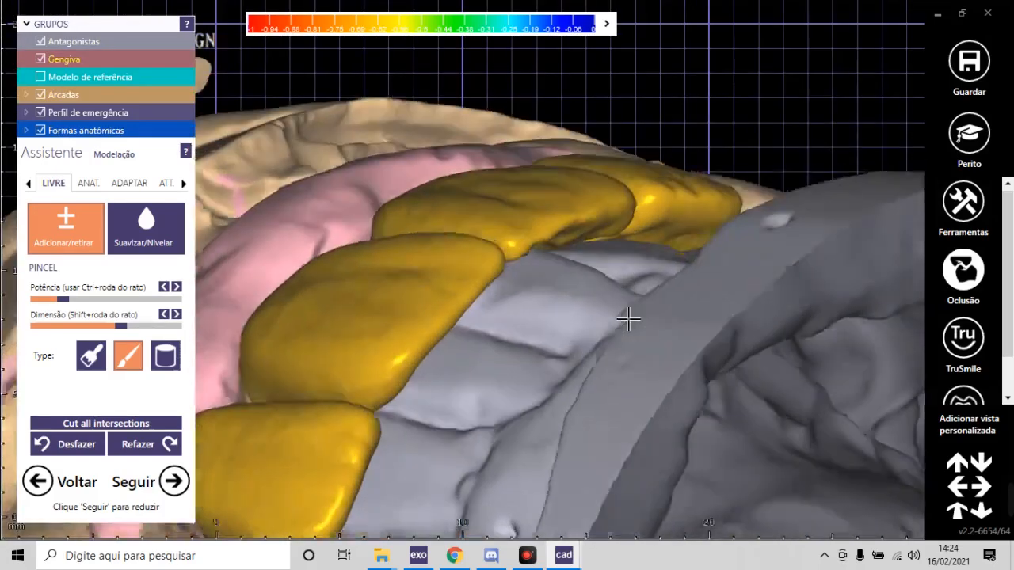
scroll(626, 320, down, 8)
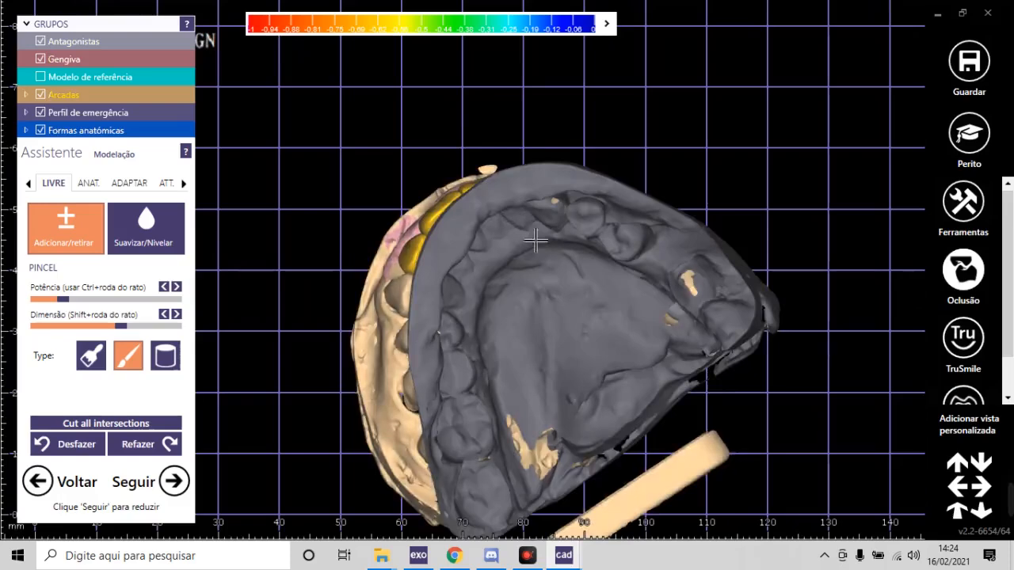
scroll(564, 321, up, 3)
mouse_move(603, 343)
right_down()
mouse_move(592, 346)
mouse_move(589, 426)
mouse_move(584, 351)
mouse_move(635, 333)
right_up()
right_drag(672, 304, 672, 303)
scroll(552, 313, down, 4)
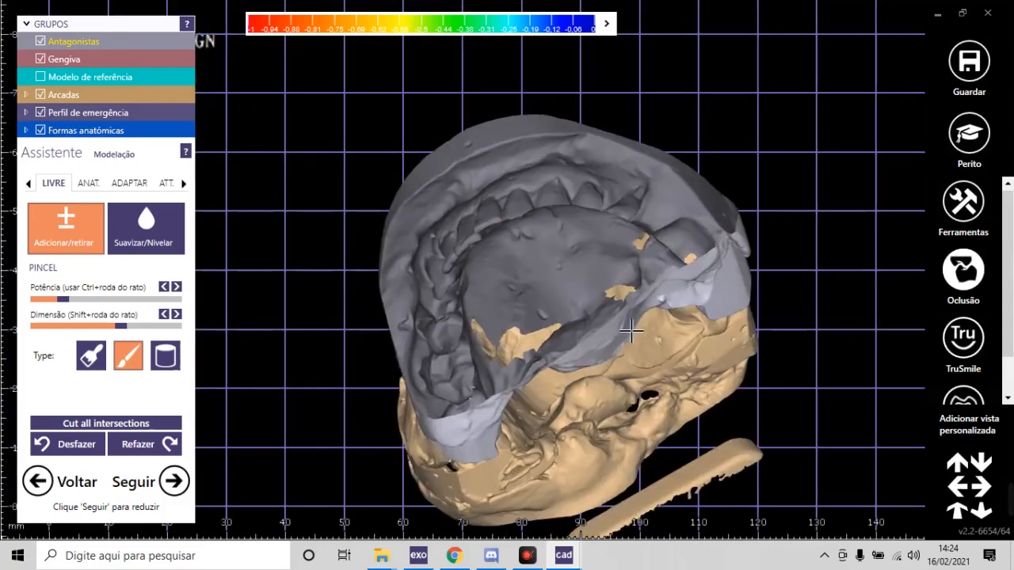
scroll(401, 128, up, 1)
Step: Examine the four crowns' contact with the antagonist teeth up close from the labial and lingual sides
right_drag(475, 226, 471, 216)
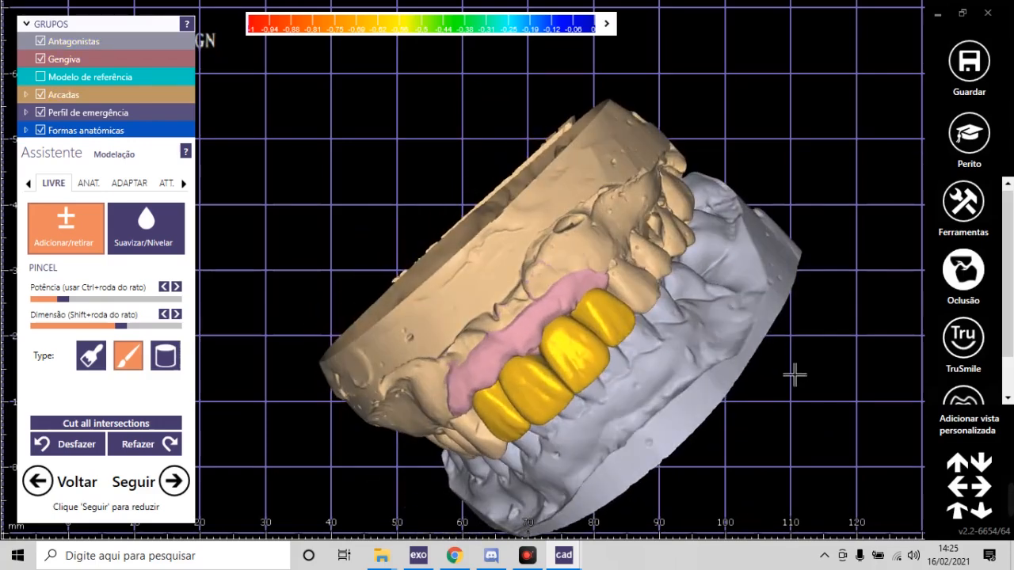
right_drag(673, 312, 656, 281)
scroll(495, 194, up, 4)
mouse_move(509, 215)
right_down()
mouse_move(495, 229)
mouse_move(524, 204)
mouse_move(524, 221)
right_up()
scroll(504, 212, up, 3)
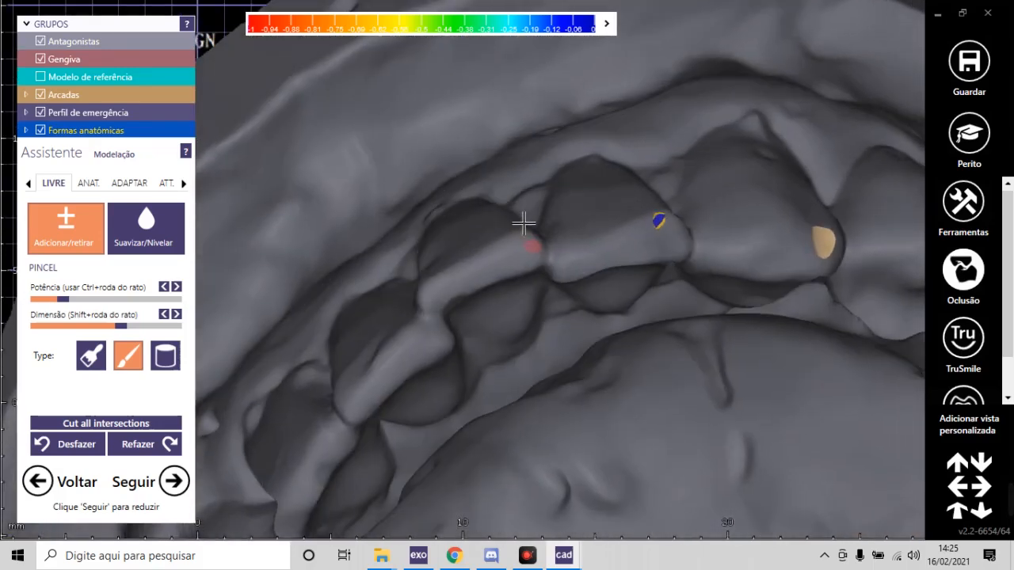
scroll(616, 234, down, 5)
right_drag(584, 215, 564, 263)
scroll(625, 284, up, 2)
right_drag(625, 283, 613, 388)
scroll(613, 388, up, 3)
scroll(610, 350, up, 1)
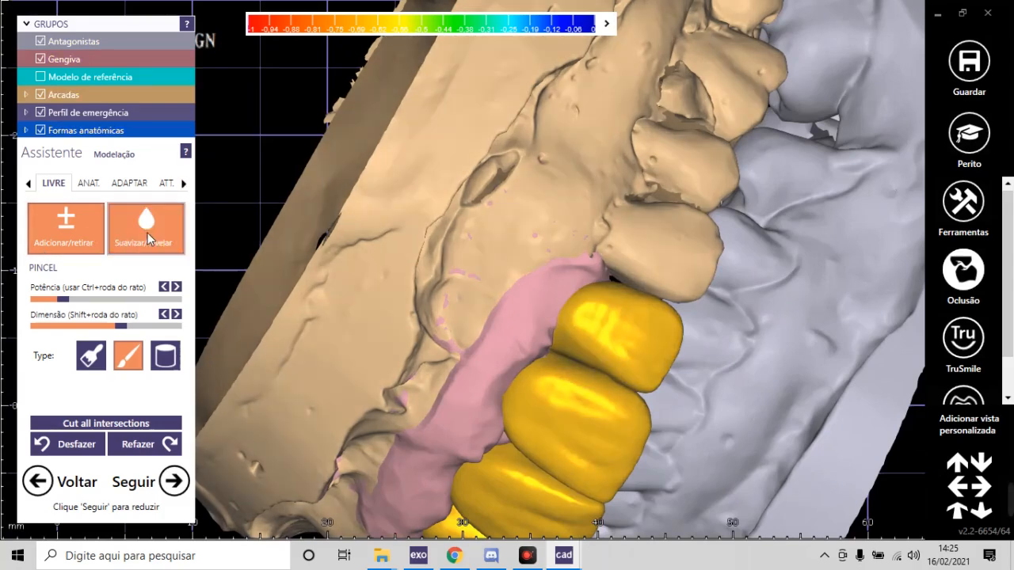
Step: Switch freeform modelling to smoothing and hide crown 21 to expose the mesial side of crown 22
click(150, 240)
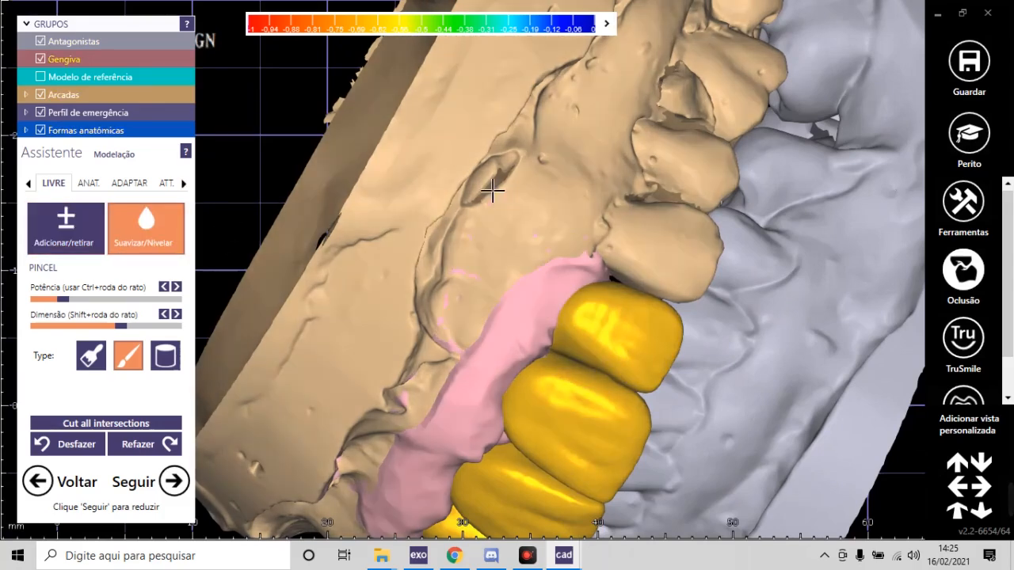
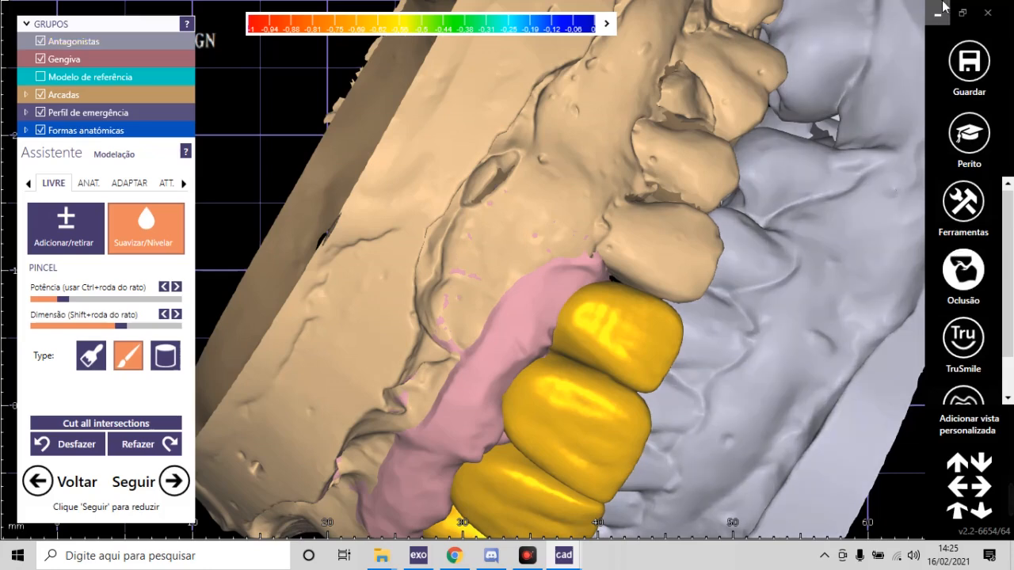
scroll(575, 40, down, 2)
right_drag(666, 216, 607, 301)
scroll(683, 229, up, 8)
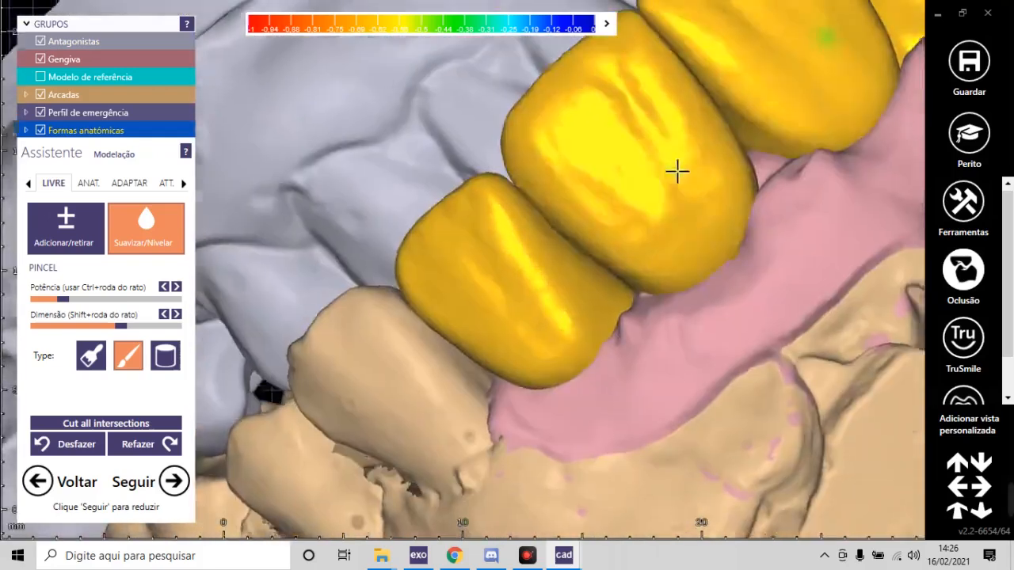
scroll(584, 267, down, 5)
scroll(602, 154, up, 6)
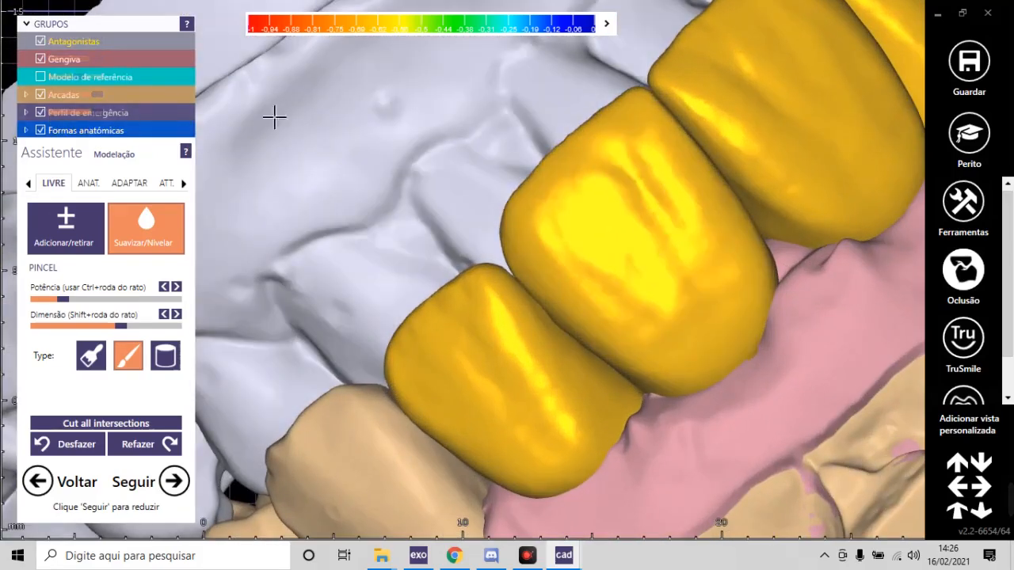
mouse_move(54, 111)
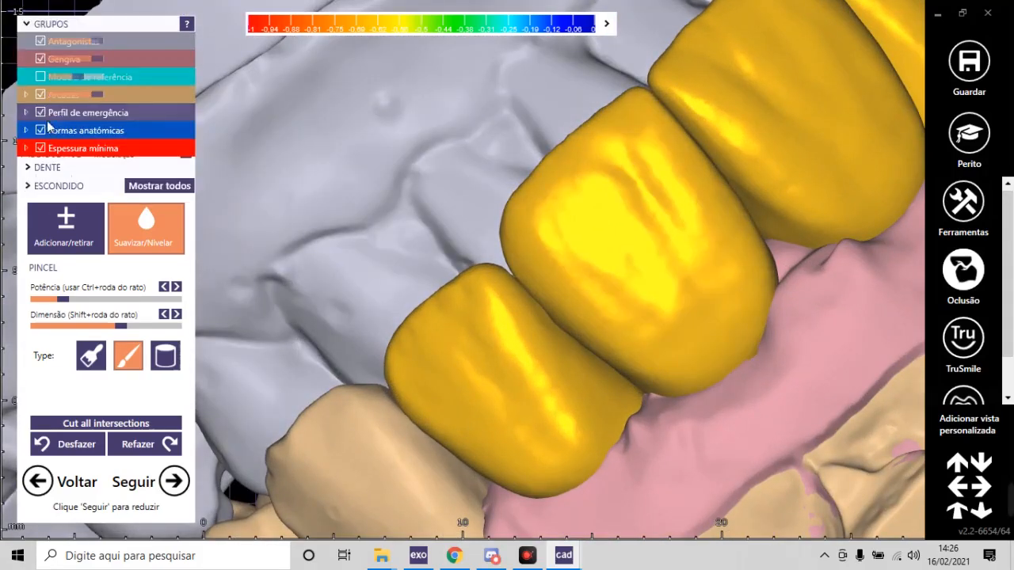
click(26, 131)
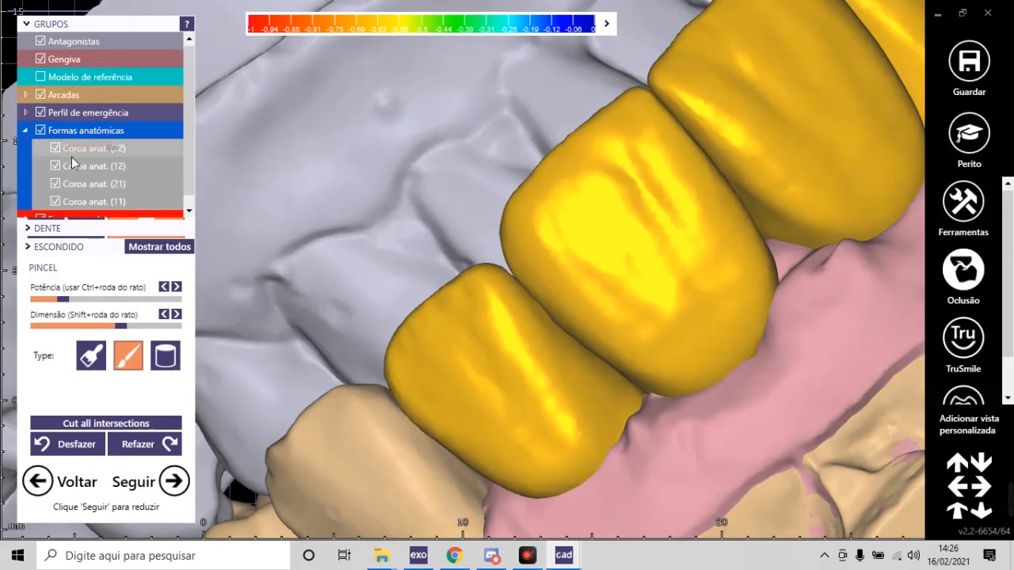
click(55, 184)
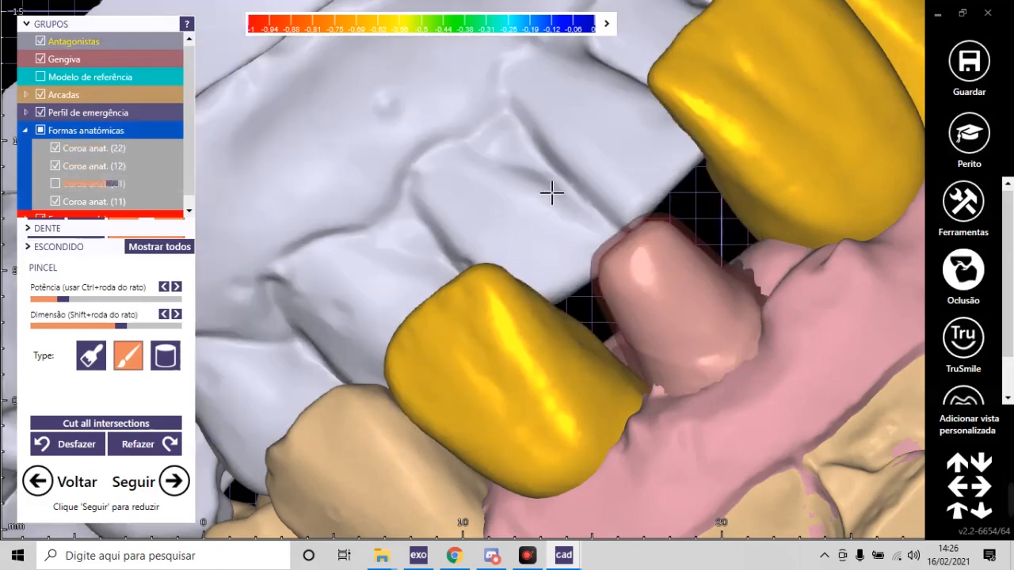
scroll(618, 166, down, 4)
right_drag(676, 156, 692, 163)
scroll(800, 172, up, 1)
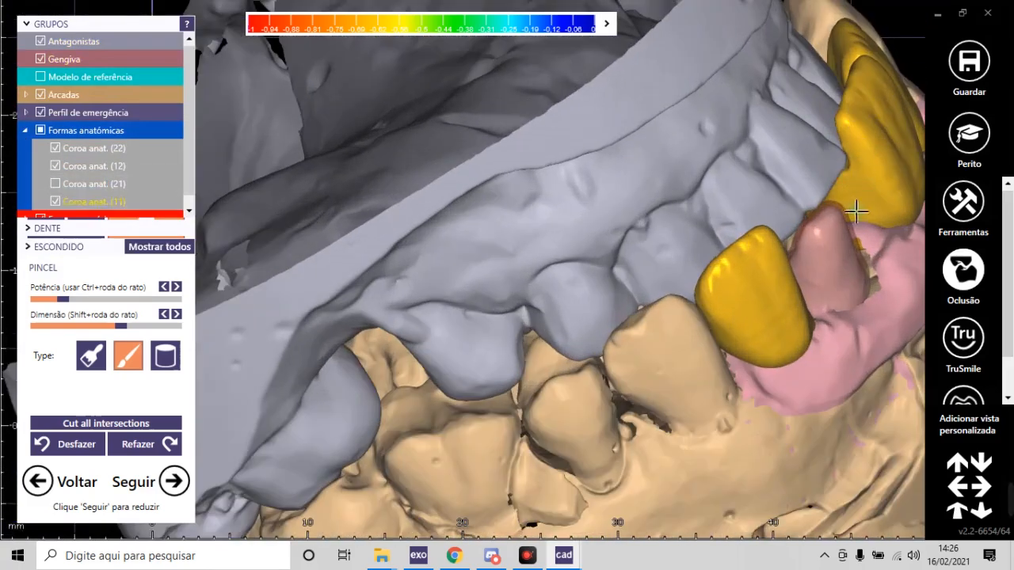
Step: Enable the intersection display for adjacent teeth and inspect the mesial contact area of crown 22
click(608, 22)
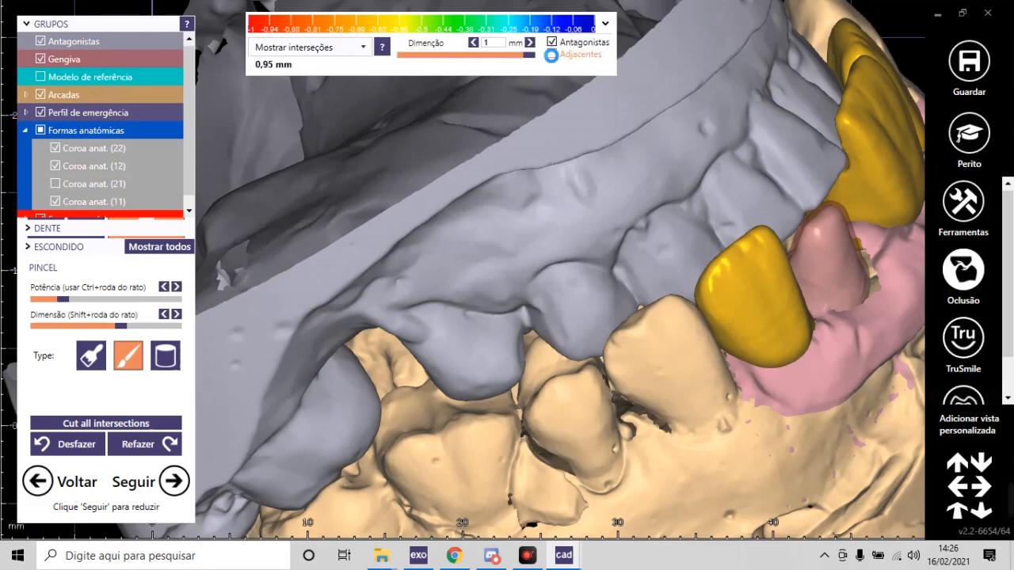
scroll(757, 120, down, 5)
right_drag(706, 147, 714, 187)
scroll(728, 47, up, 5)
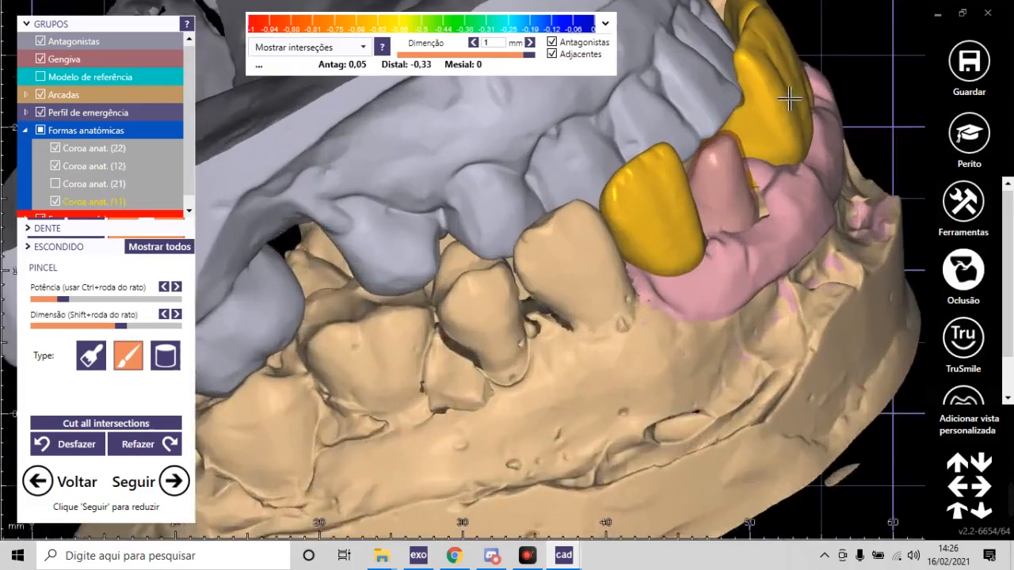
scroll(745, 103, down, 6)
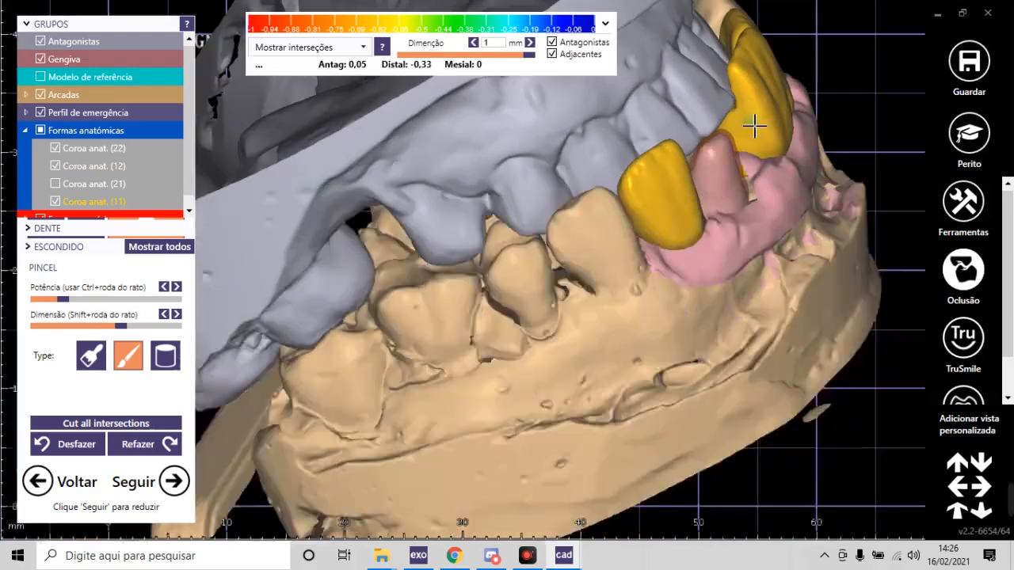
right_drag(797, 208, 742, 220)
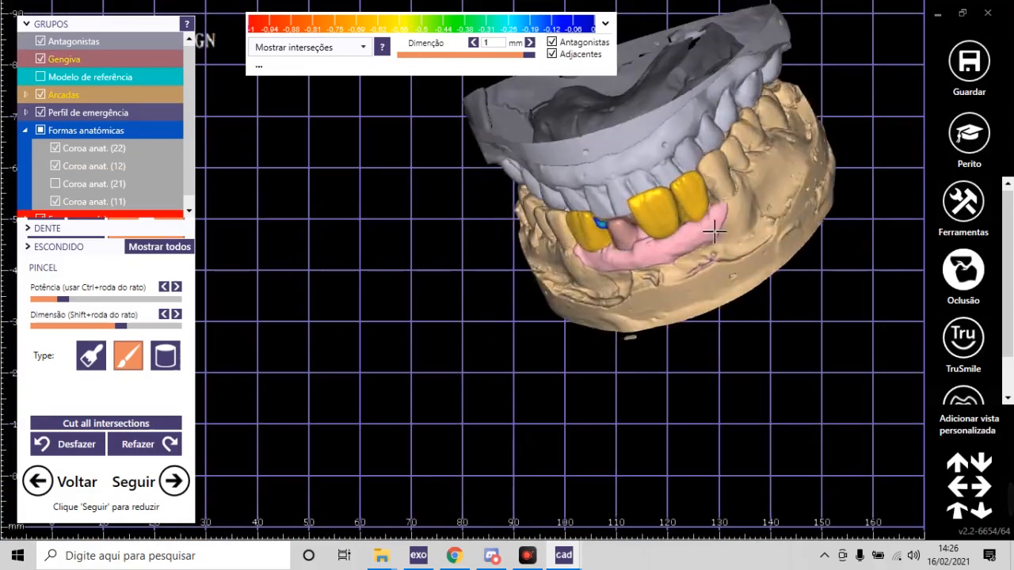
scroll(570, 226, up, 6)
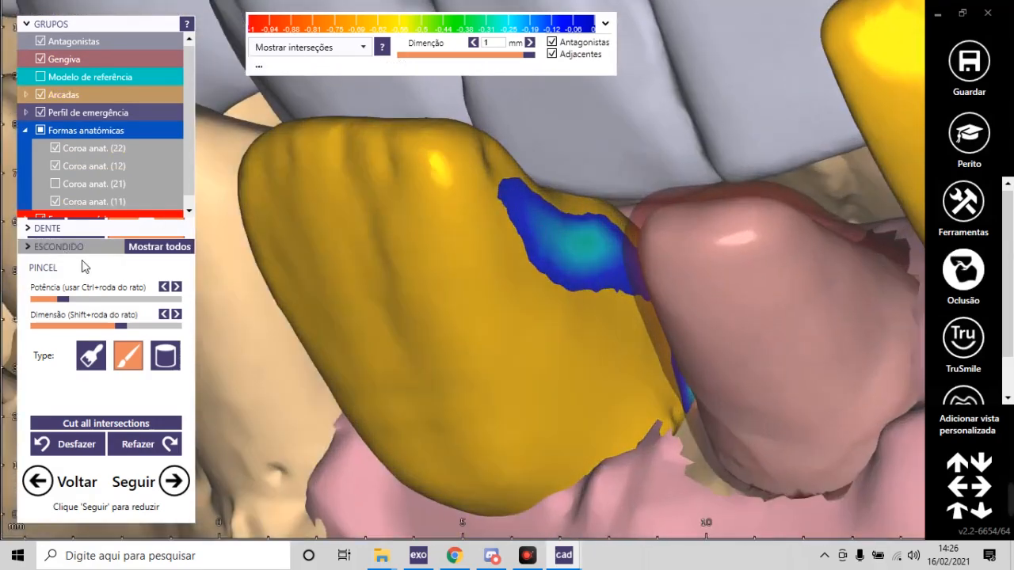
Step: Enlarge the smoothing brush and smooth away the intersection area on the mesial side of crown 22
click(142, 235)
scroll(600, 221, up, 1)
shift+scroll(600, 221, up, 2)
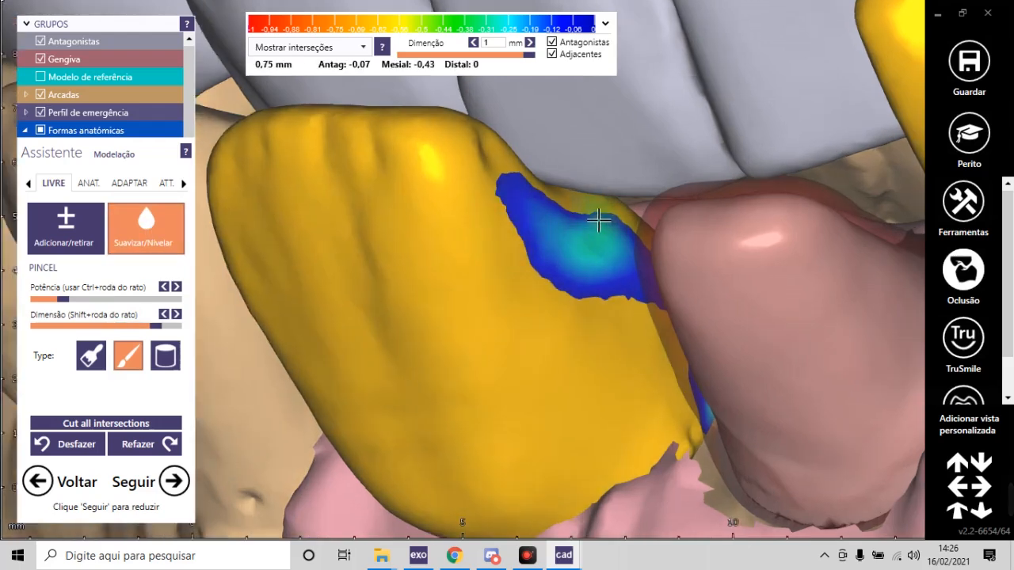
drag(640, 260, 582, 249)
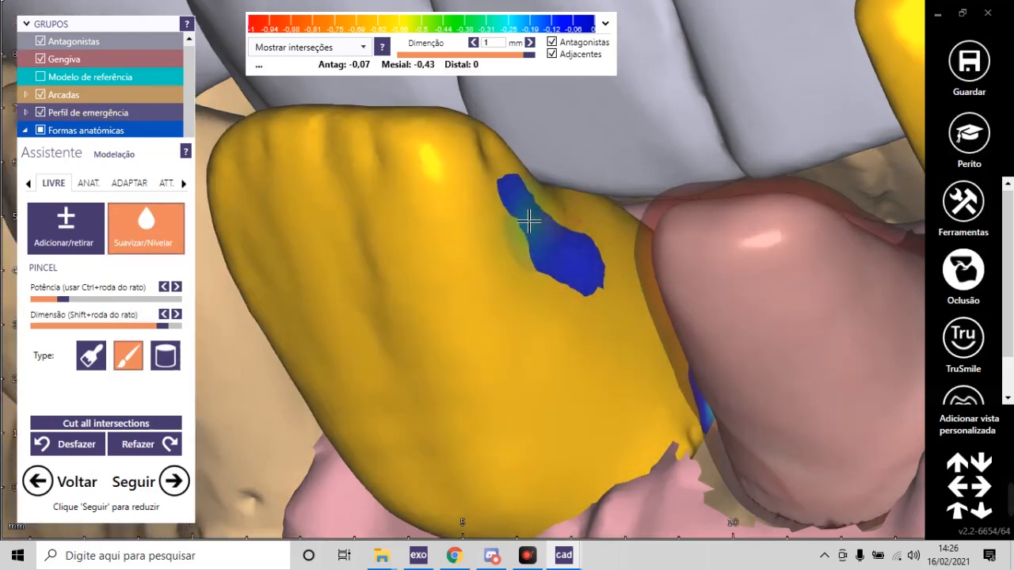
scroll(547, 288, down, 8)
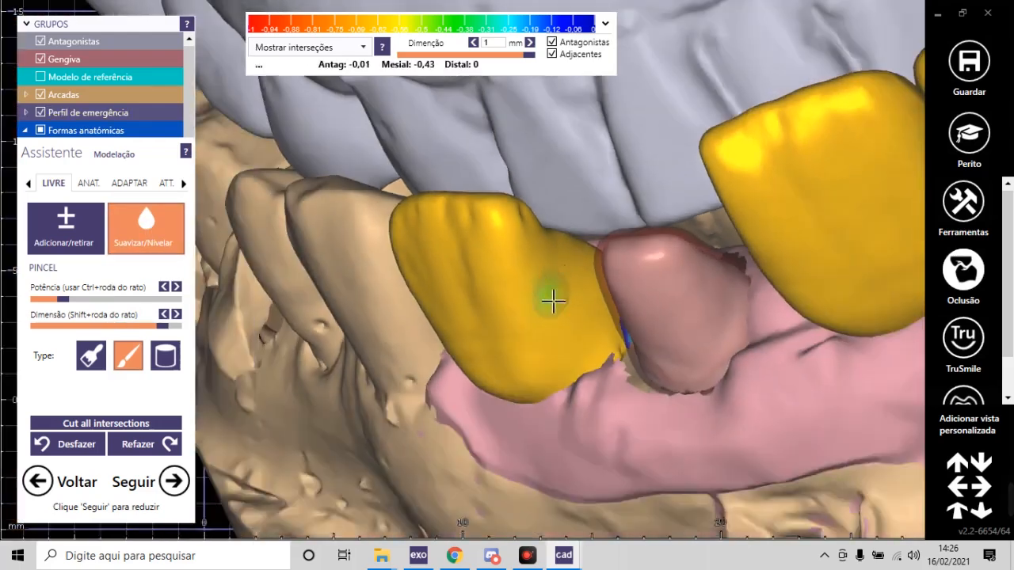
Step: Show all crowns again, check the contact between crowns 21 and 22, and undo the last smoothing stroke
right_drag(593, 314, 593, 338)
scroll(593, 337, down, 4)
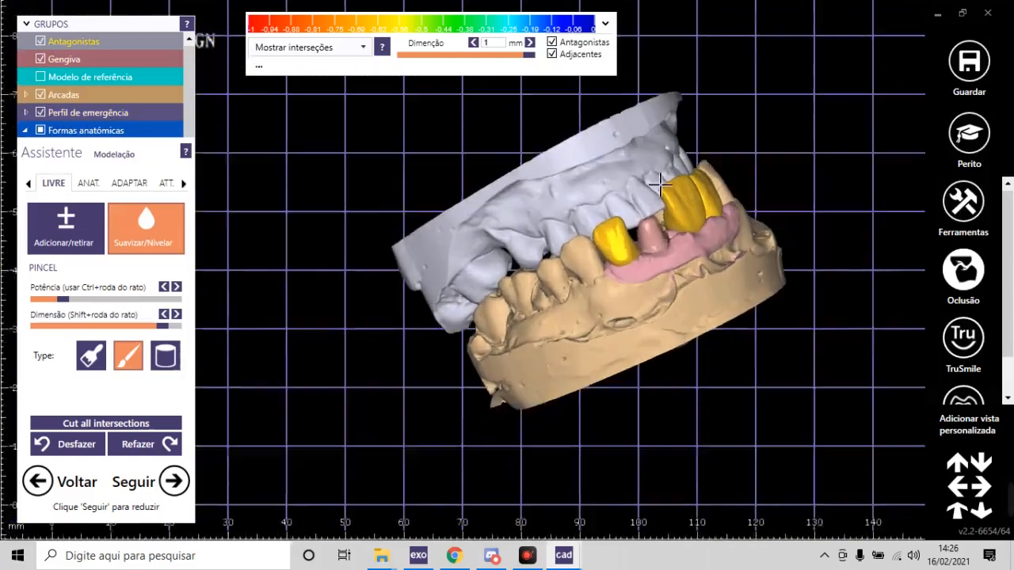
scroll(629, 245, up, 4)
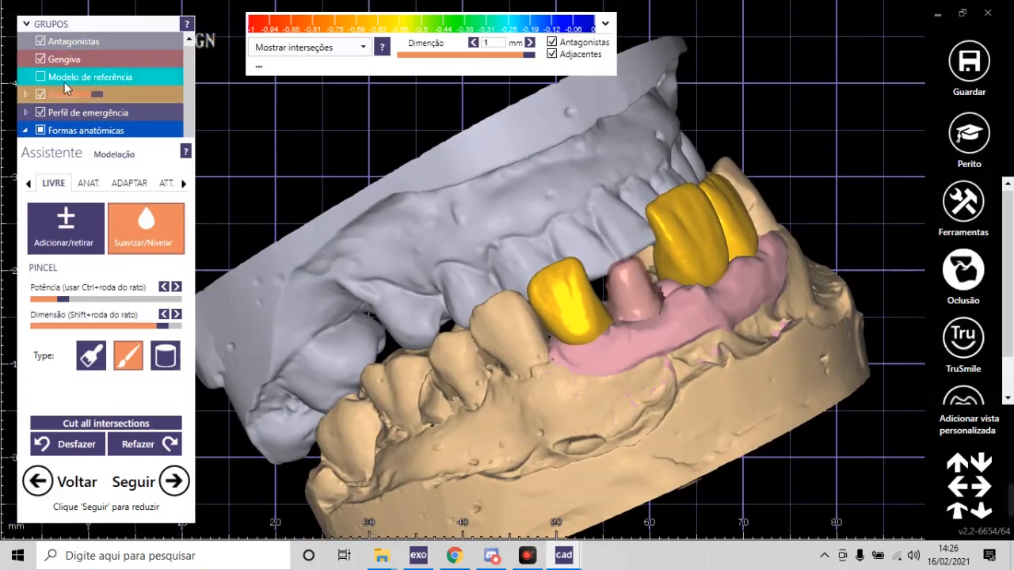
click(40, 132)
click(40, 131)
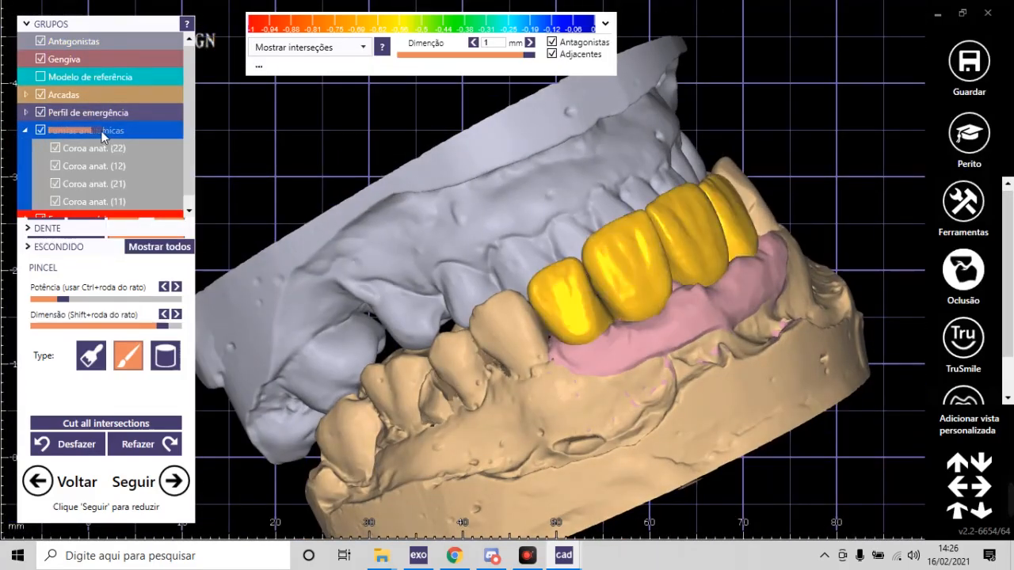
scroll(590, 301, up, 6)
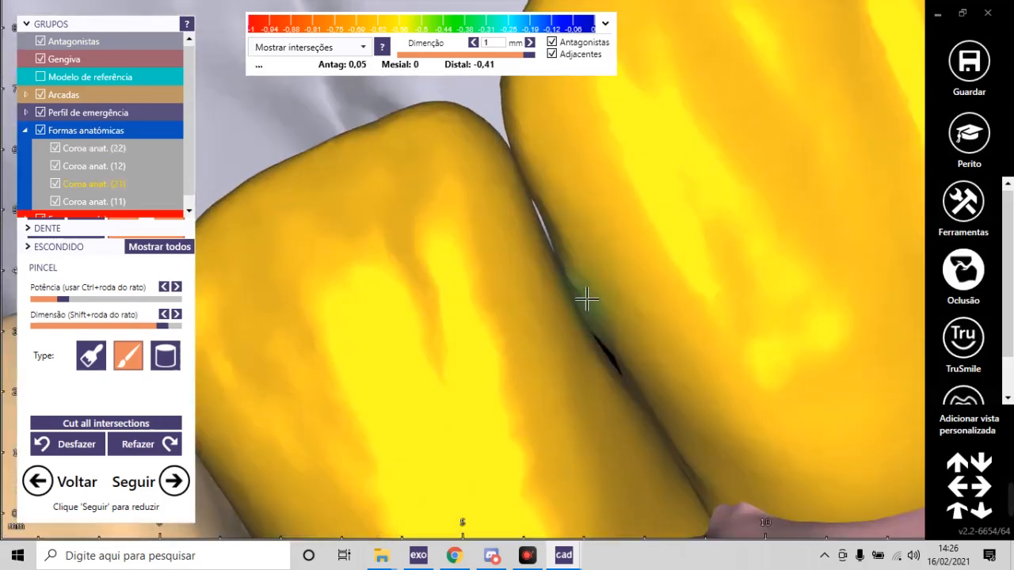
scroll(554, 295, down, 6)
click(73, 442)
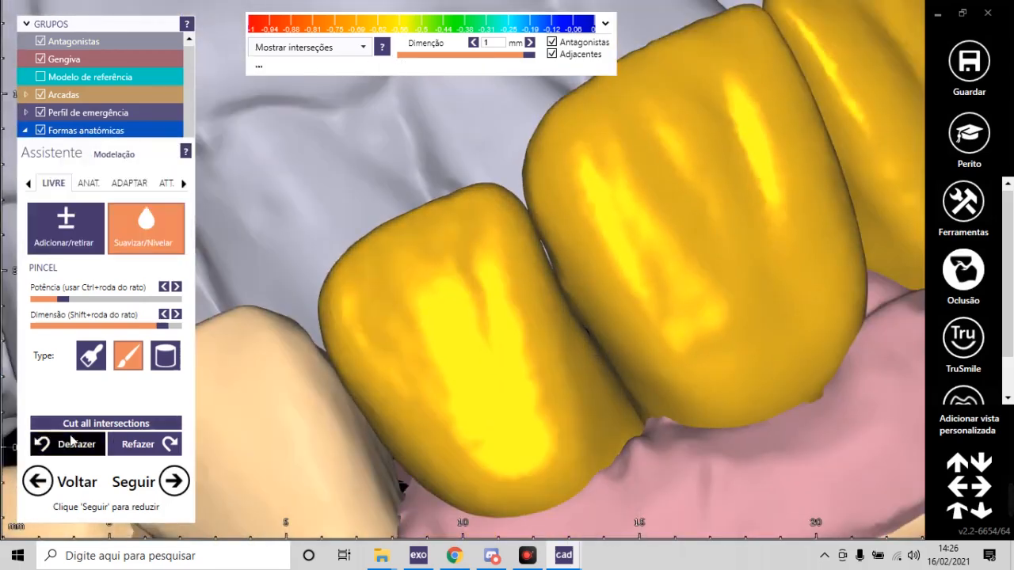
Step: Hide crown 22, increase the brush power and smooth the intersection area on the distal side of crown 21
scroll(315, 373, down, 5)
right_drag(316, 374, 547, 339)
ctrl+middle_click(422, 360)
ctrl+scroll(421, 360, up, 2)
scroll(658, 240, up, 5)
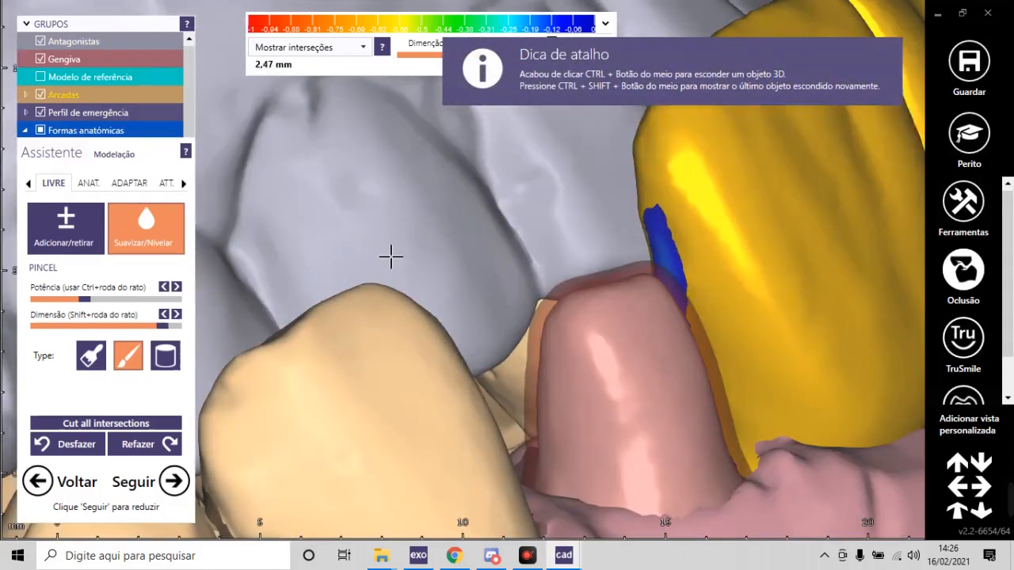
right_drag(390, 256, 565, 362)
scroll(567, 362, up, 3)
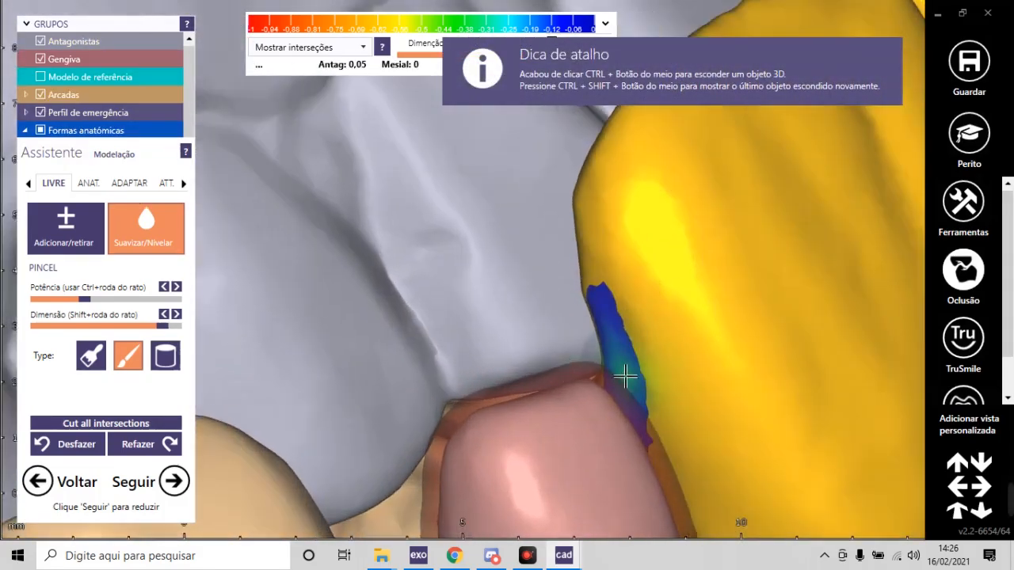
drag(600, 287, 595, 301)
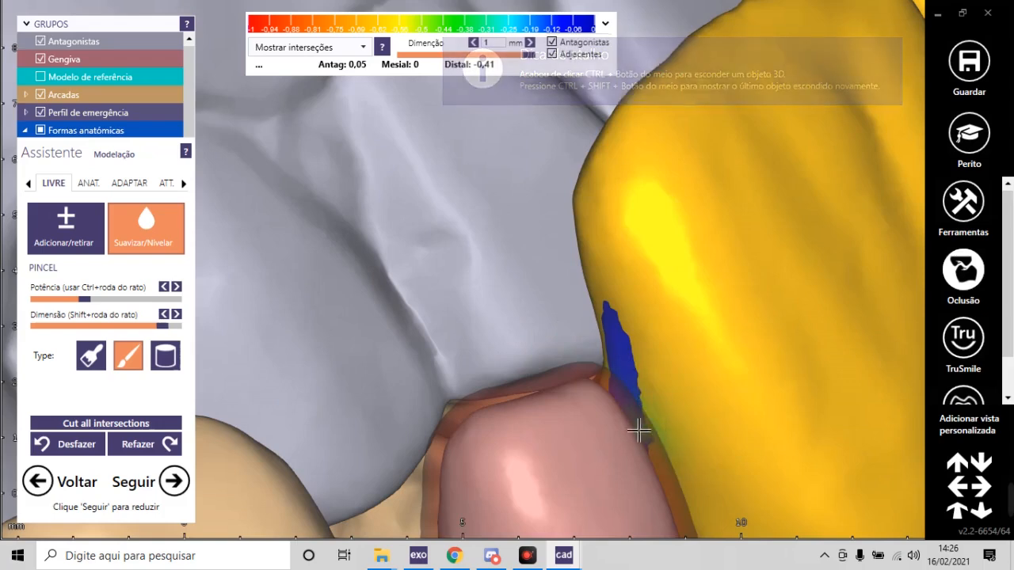
Step: Show all four anatomic crowns again, including crown 22
scroll(641, 424, down, 3)
scroll(681, 345, down, 4)
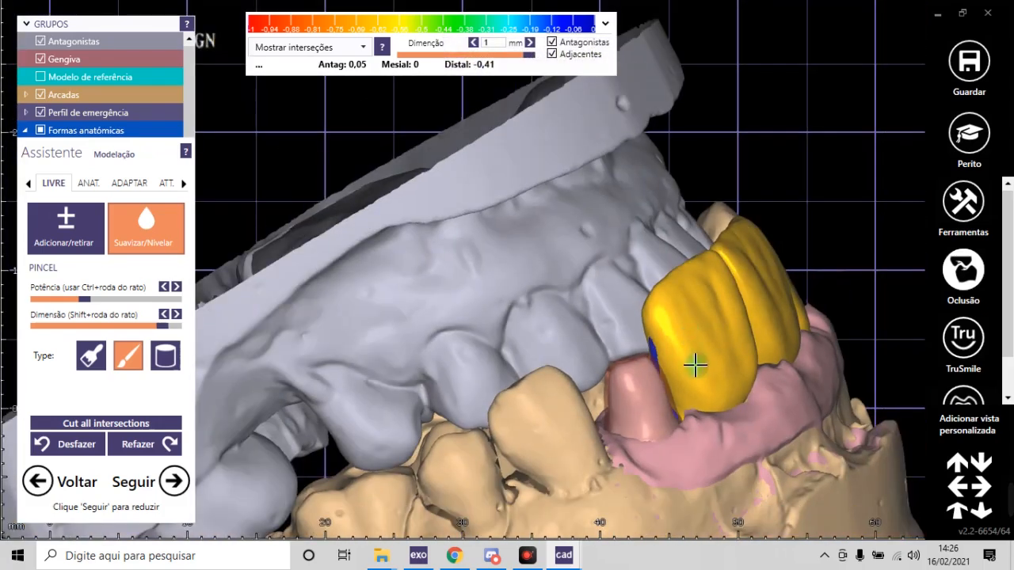
click(82, 131)
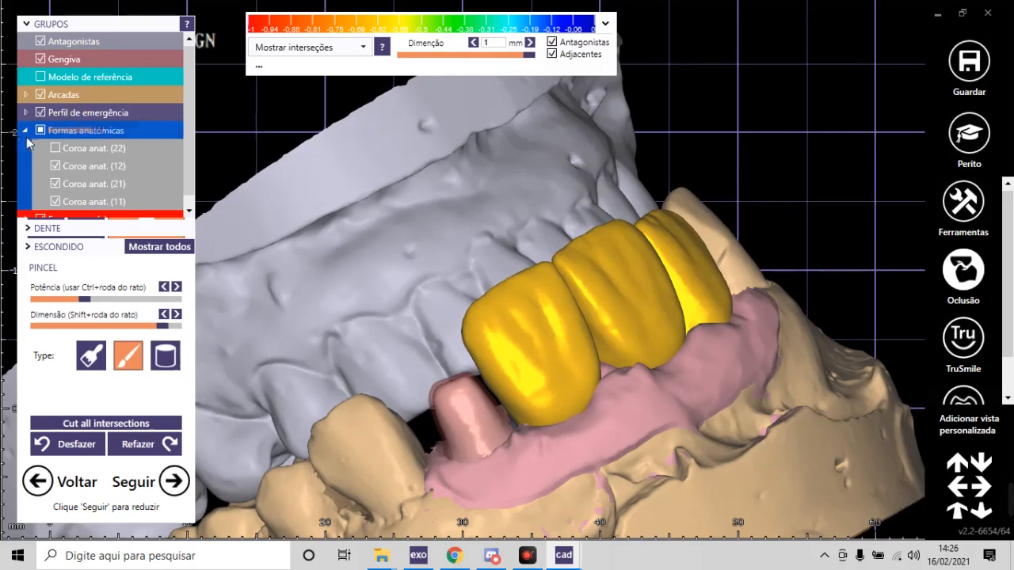
click(40, 130)
click(40, 130)
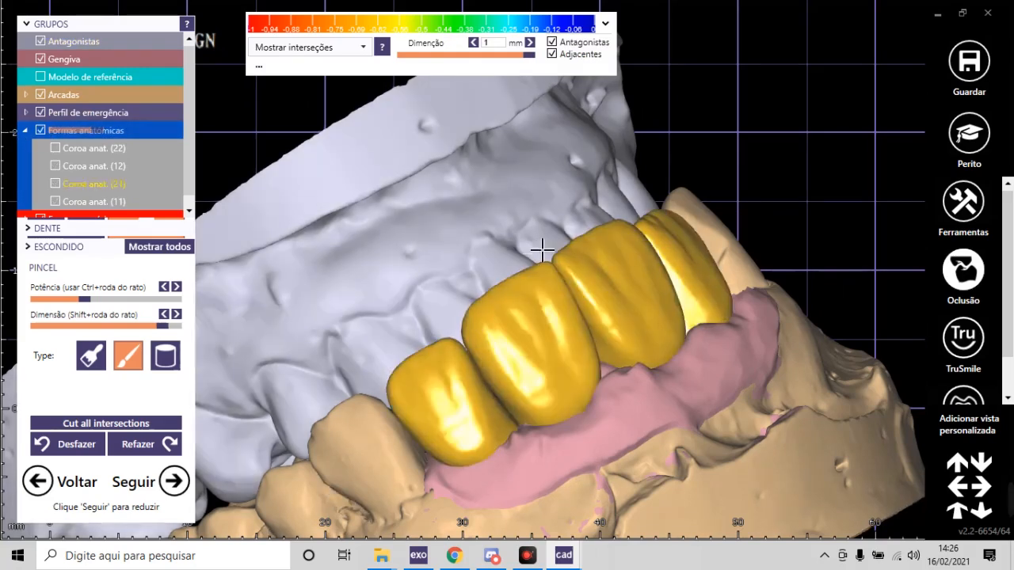
Step: Hide crown 21 to recheck the mesial contact area of crown 22, and show all crowns again
right_drag(512, 324, 497, 251)
ctrl+scroll(541, 454, up, 1)
ctrl+middle_click(541, 454)
right_drag(621, 440, 623, 385)
scroll(453, 342, up, 8)
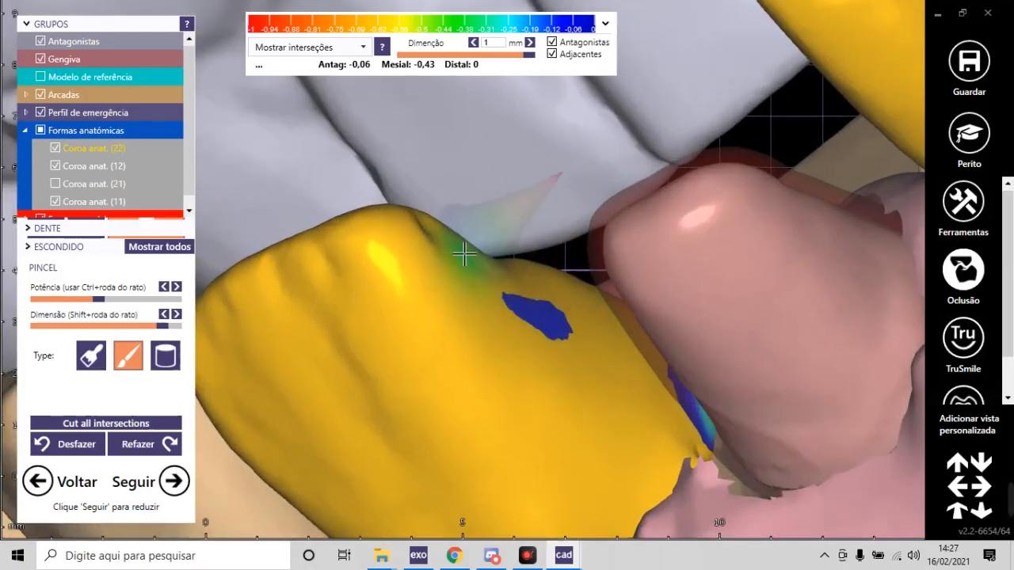
scroll(582, 314, down, 8)
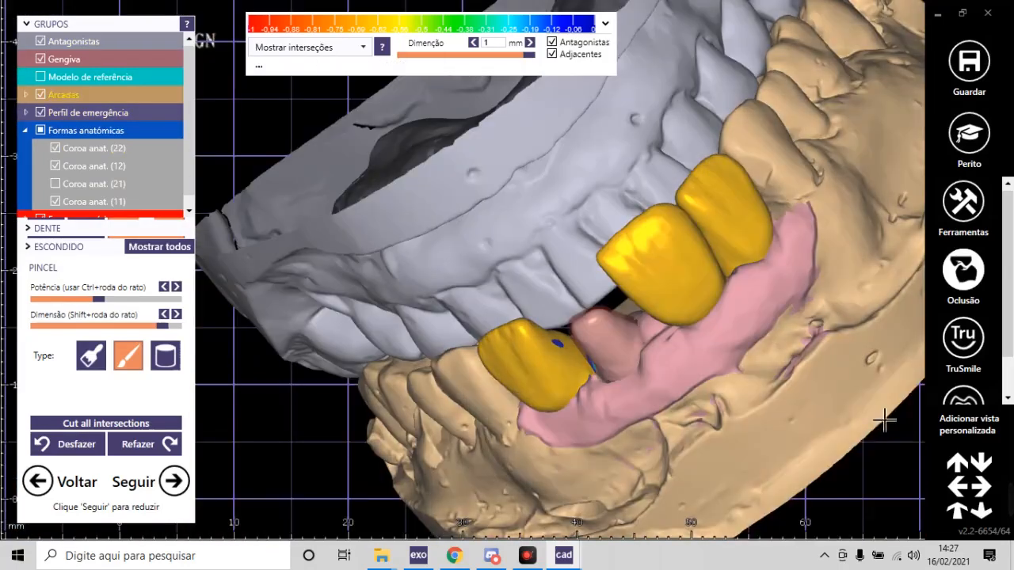
right_drag(412, 341, 518, 225)
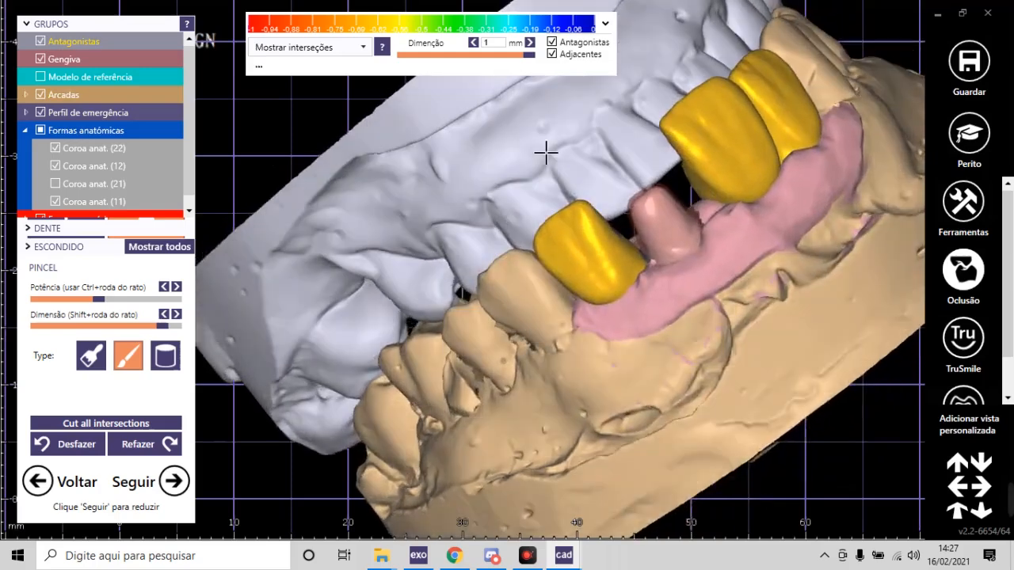
scroll(518, 224, up, 4)
click(42, 129)
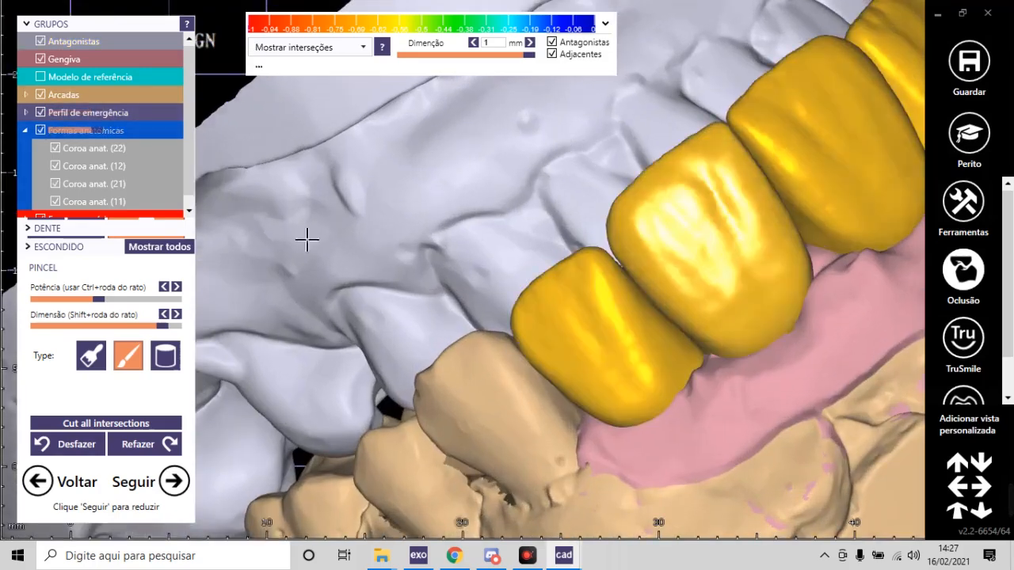
Step: Hide crown 12 to inspect its contact with crown 11, and show all crowns again in a frontal view
scroll(668, 362, down, 5)
right_drag(668, 368, 664, 325)
scroll(658, 343, up, 5)
ctrl+scroll(622, 312, up, 1)
ctrl+middle_click(623, 313)
scroll(665, 325, down, 5)
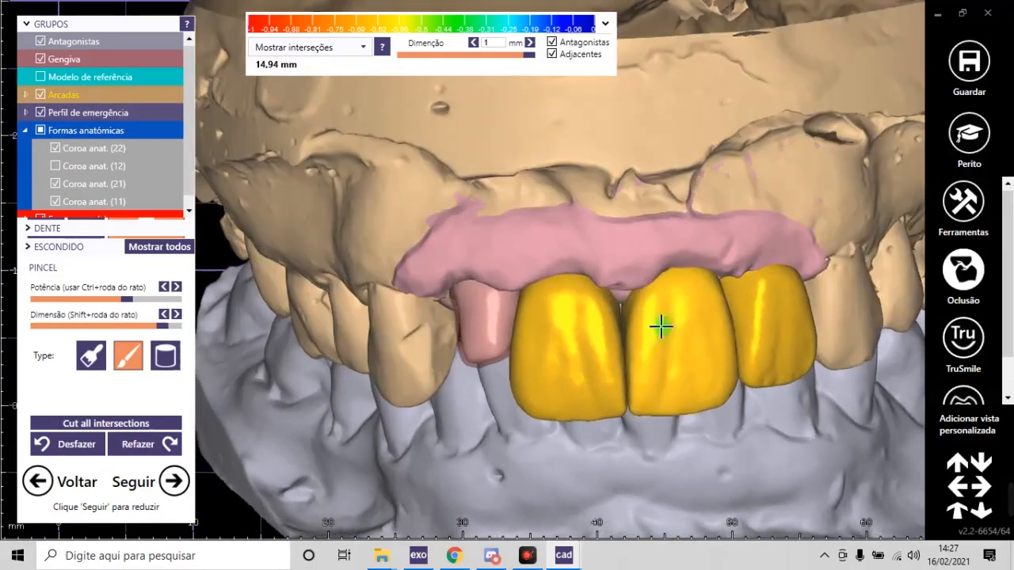
click(41, 130)
scroll(636, 321, down, 3)
right_drag(652, 336, 658, 415)
scroll(625, 331, up, 5)
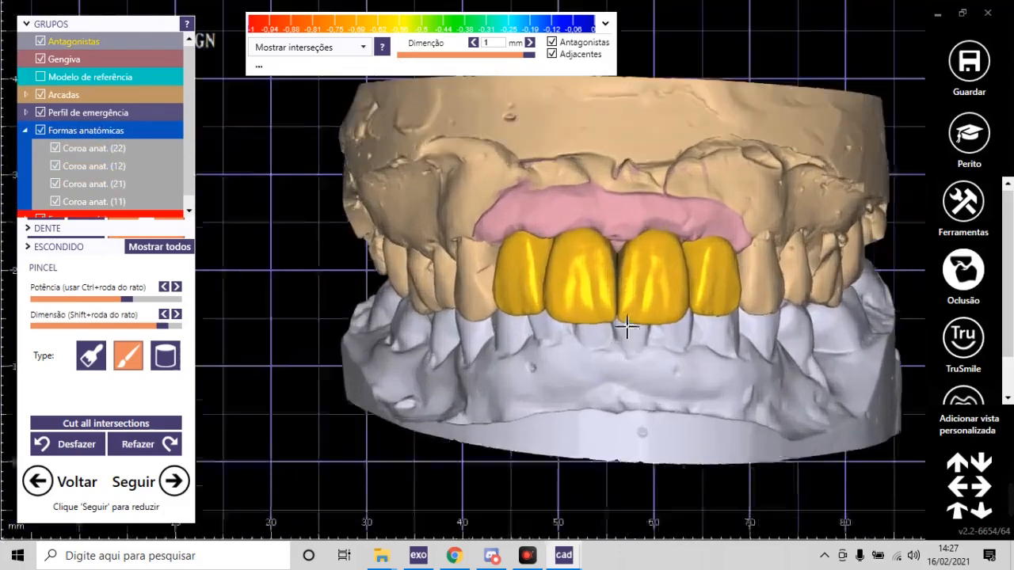
Step: Use proximal adaptation to cut the crowns' intersections with the adjacent teeth at a distance of 0 mm
click(160, 398)
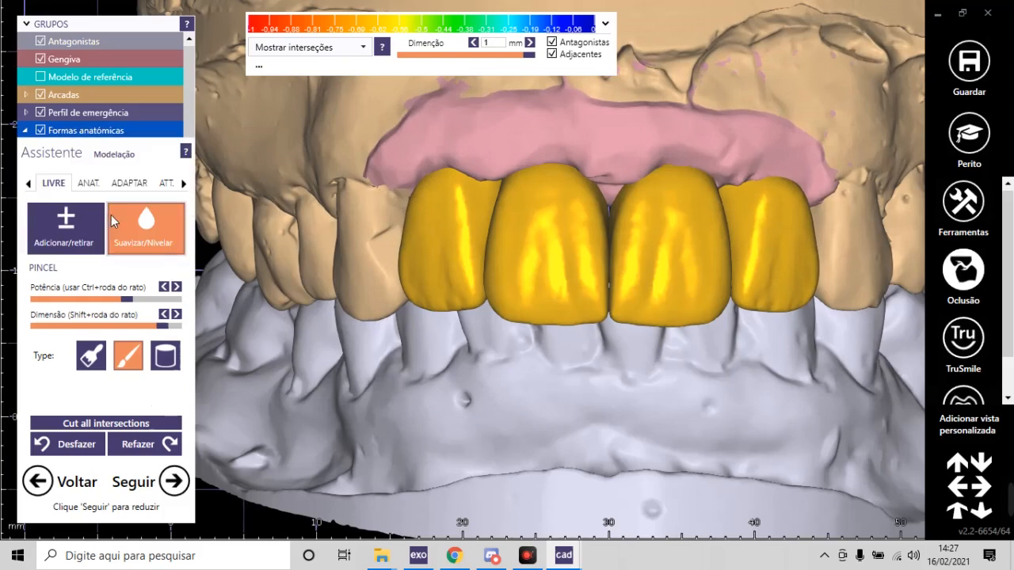
click(146, 185)
click(146, 223)
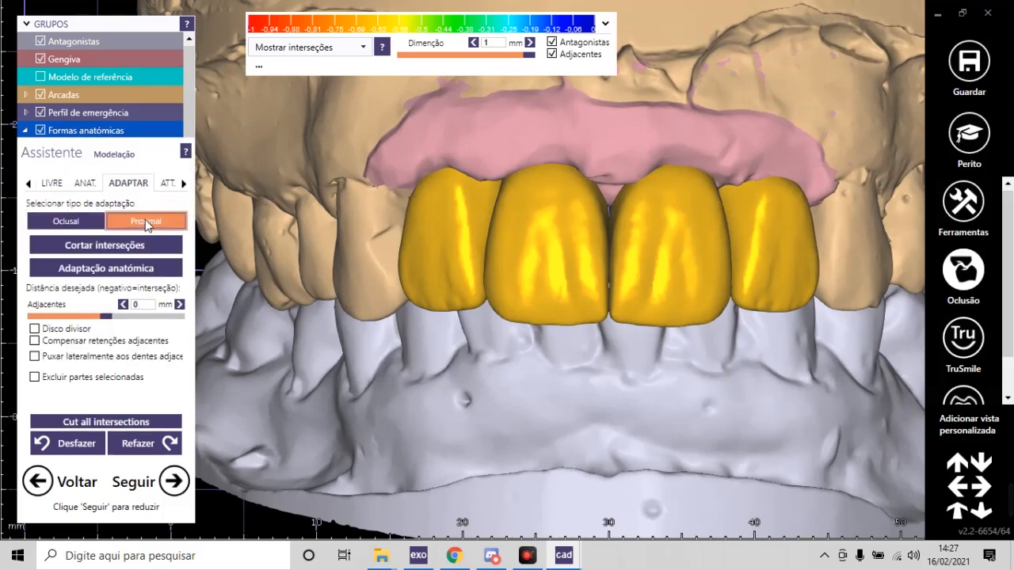
click(129, 245)
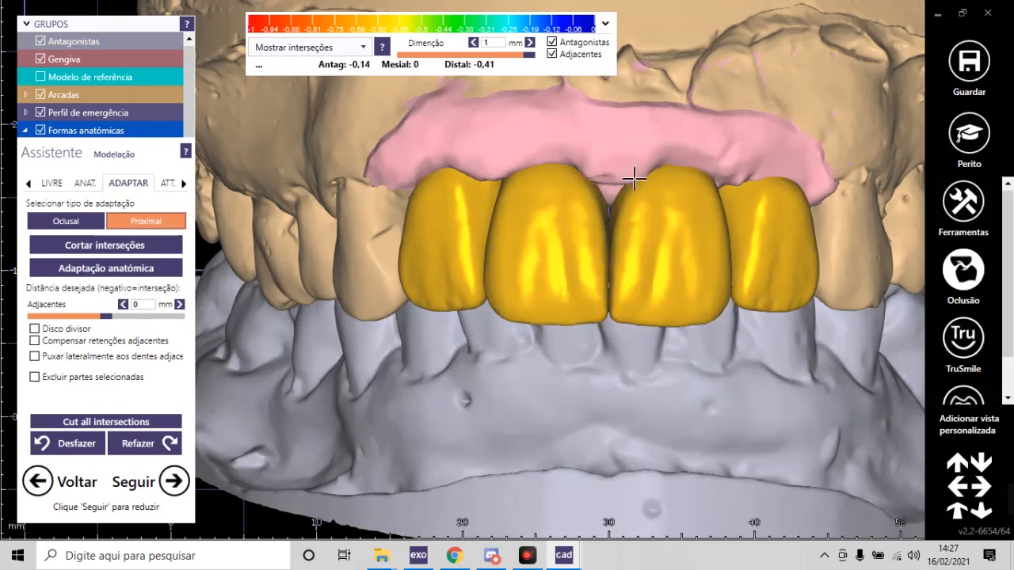
Step: Set the desired distance to adjacent teeth to 0.01 mm, cut the proximal intersections again and check the midline contact
click(141, 306)
click(142, 319)
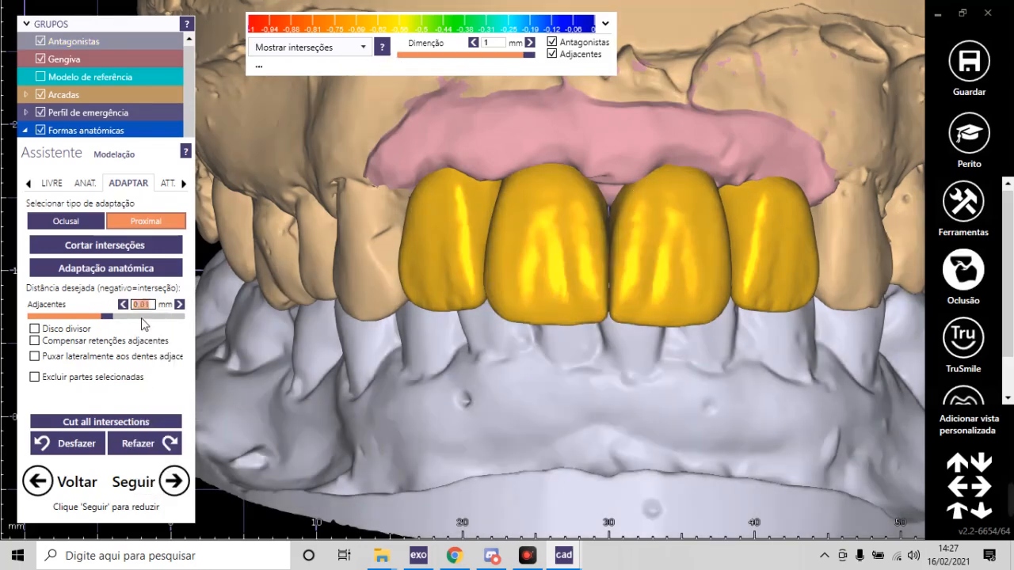
click(137, 247)
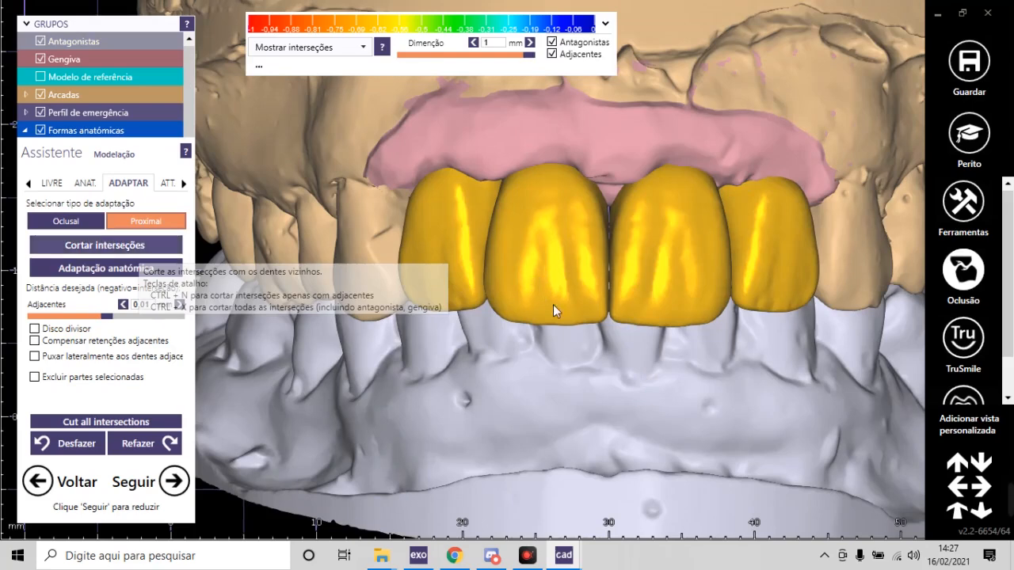
scroll(594, 316, up, 3)
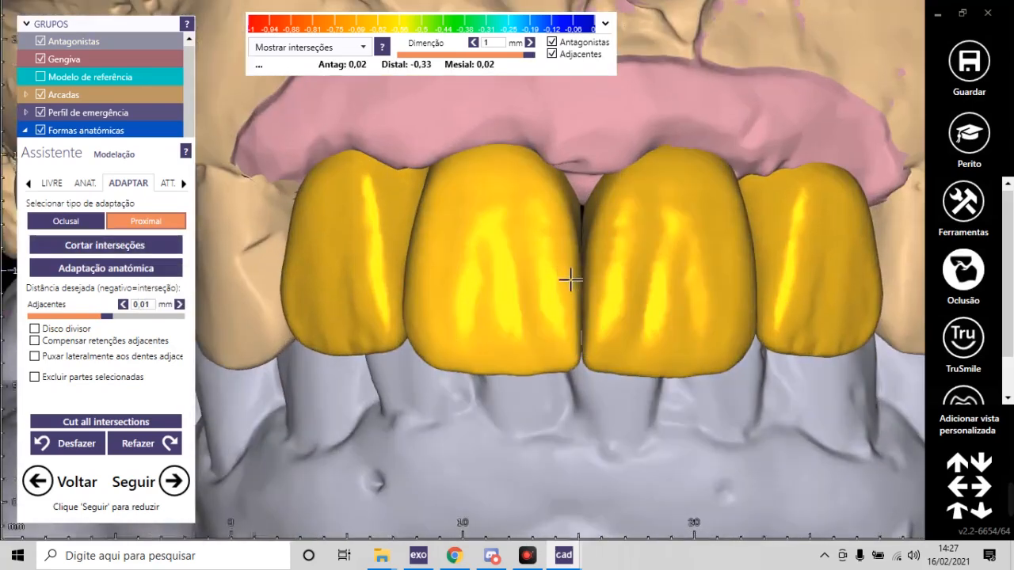
scroll(570, 278, up, 5)
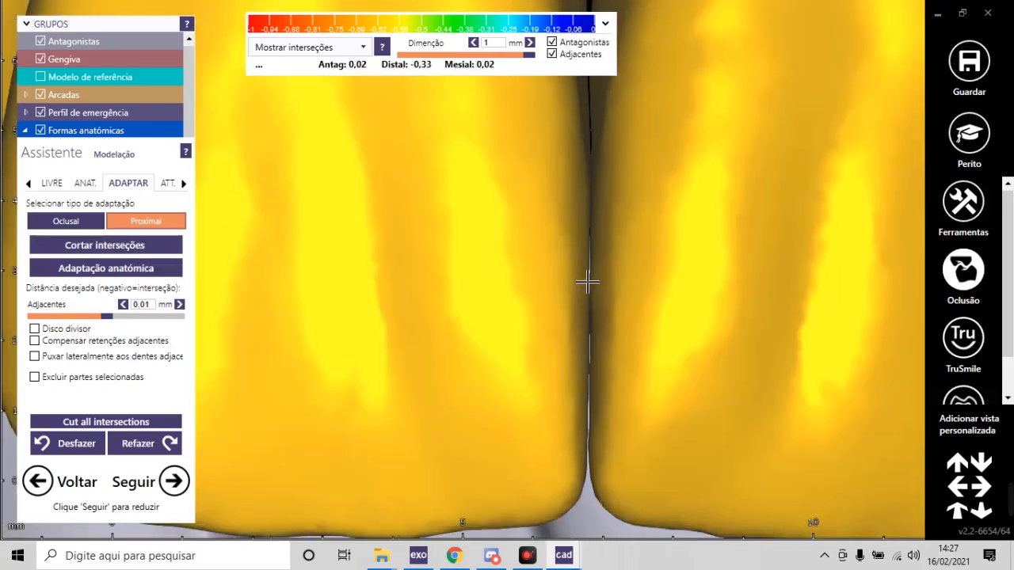
scroll(594, 273, down, 8)
right_drag(652, 360, 653, 368)
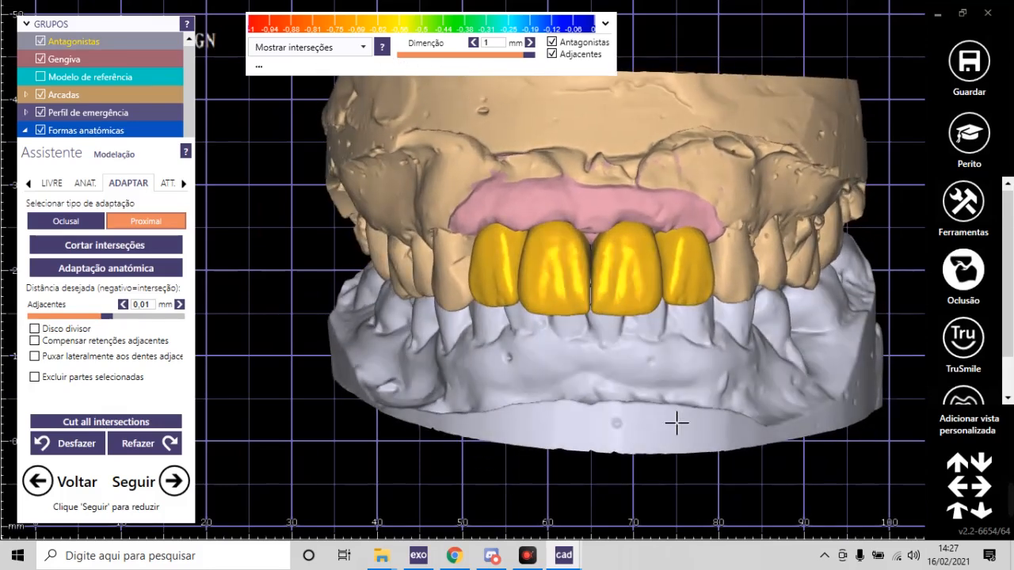
Step: Hide the antagonist model and examine the crowns' lingual surfaces for remaining intersections, comparing them with the antagonist shown
ctrl+click(656, 424)
scroll(605, 430, down, 4)
right_drag(557, 435, 565, 423)
scroll(633, 230, up, 6)
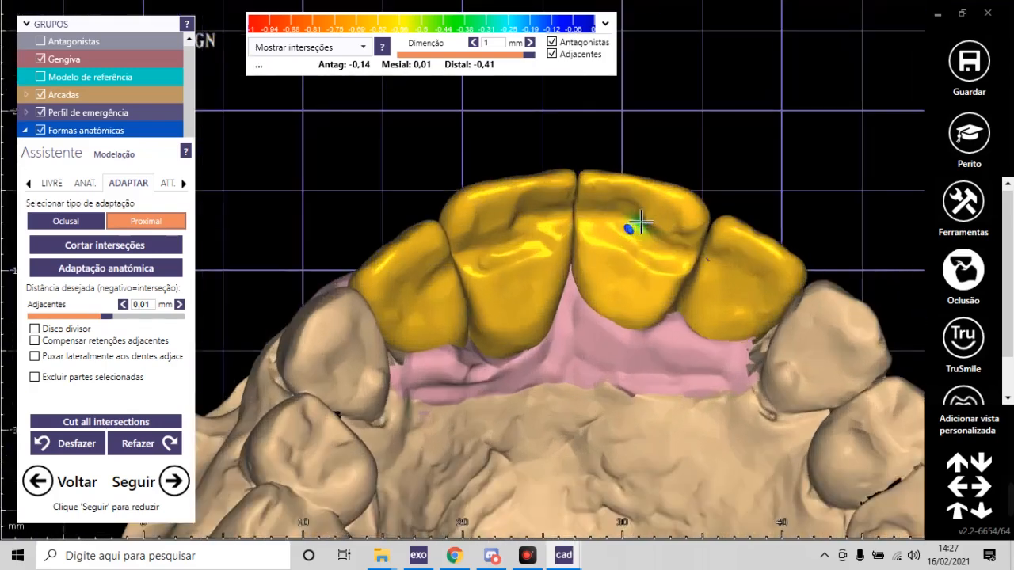
scroll(640, 224, down, 6)
right_drag(493, 294, 519, 321)
mouse_move(92, 43)
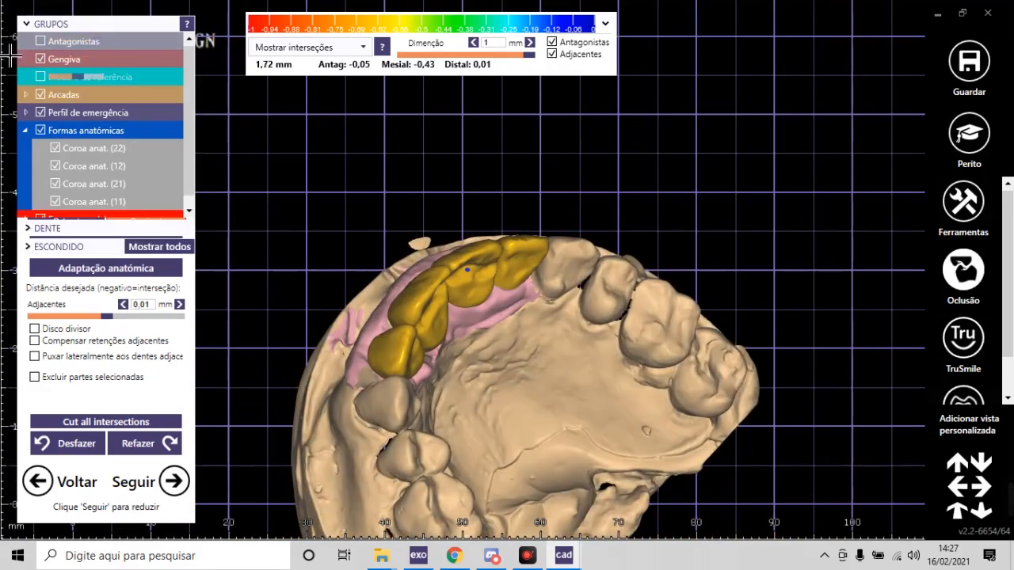
click(40, 41)
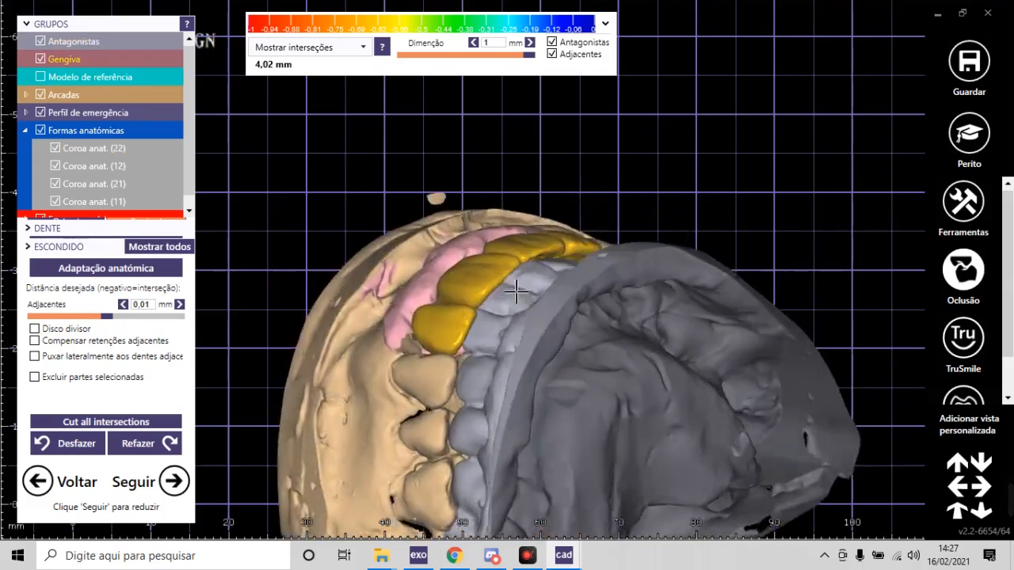
click(40, 40)
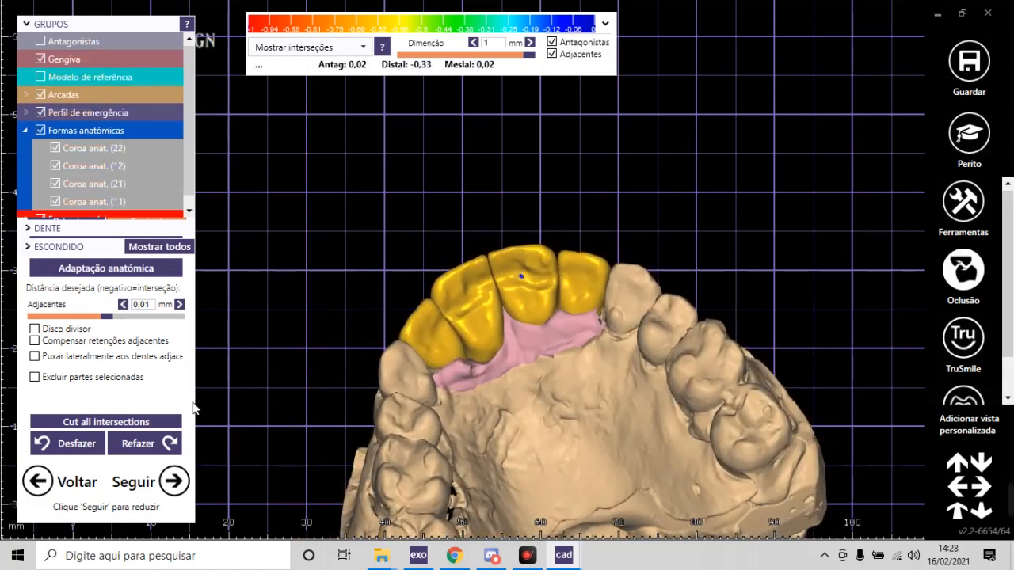
Step: Smooth the lingual surfaces of the two central incisor crowns with the freeform brush
click(87, 183)
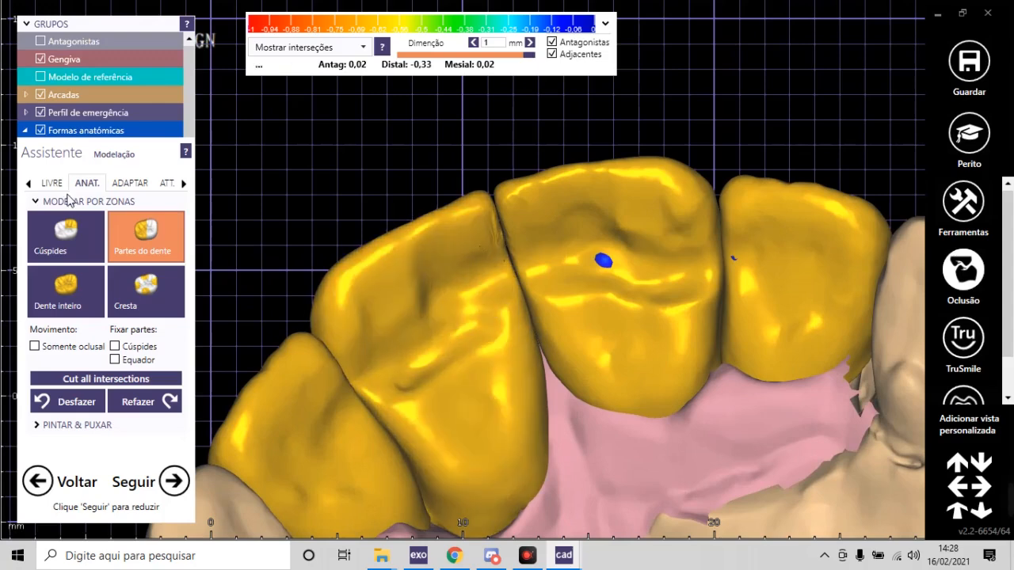
click(50, 183)
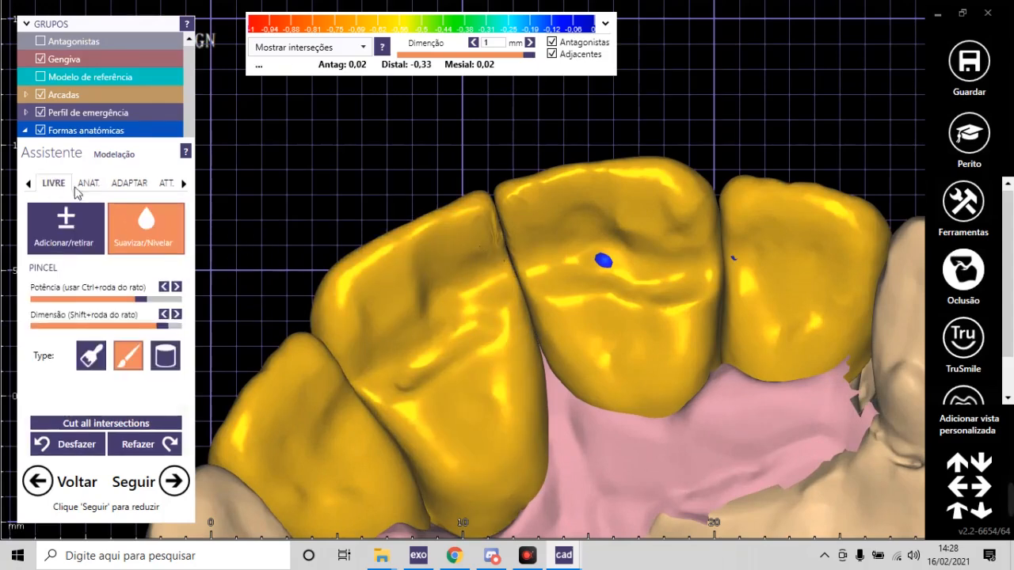
scroll(499, 312, up, 2)
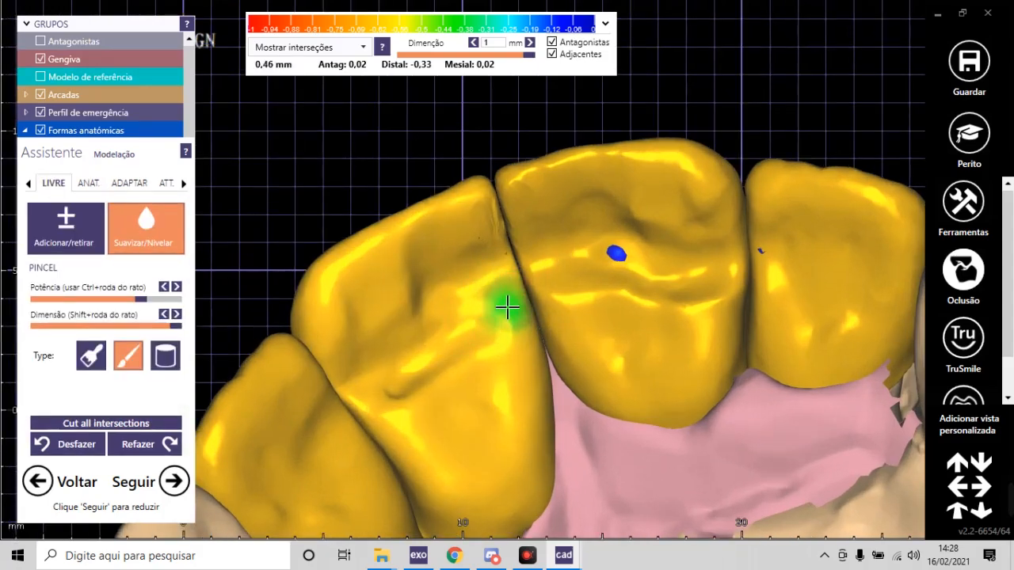
mouse_move(406, 291)
mouse_down()
mouse_move(435, 296)
mouse_move(396, 400)
mouse_move(473, 346)
mouse_up()
drag(630, 215, 651, 202)
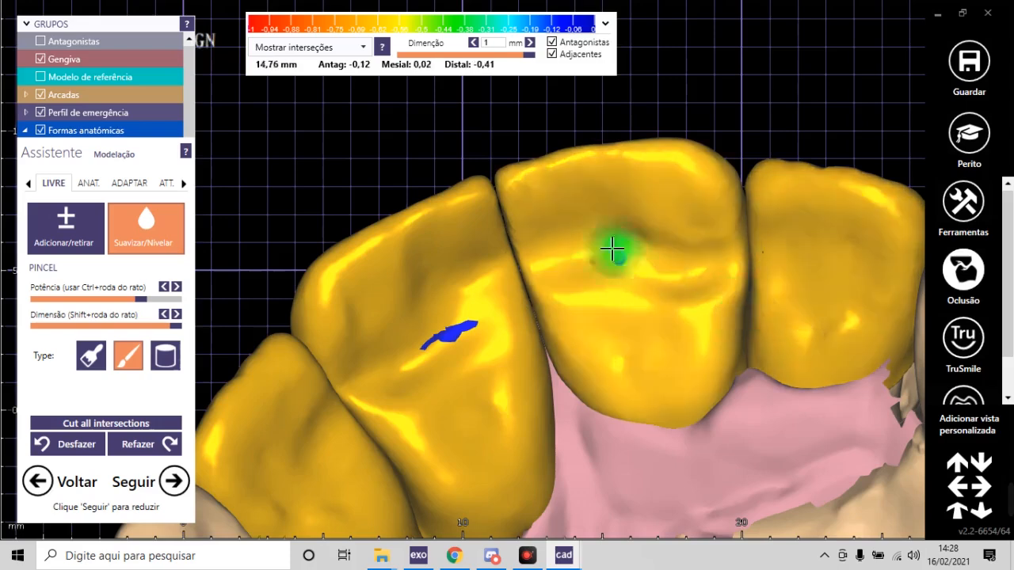
Step: Add material at the lingual midline contact between the two central incisor crowns and smooth the area
scroll(558, 315, down, 3)
scroll(515, 276, up, 5)
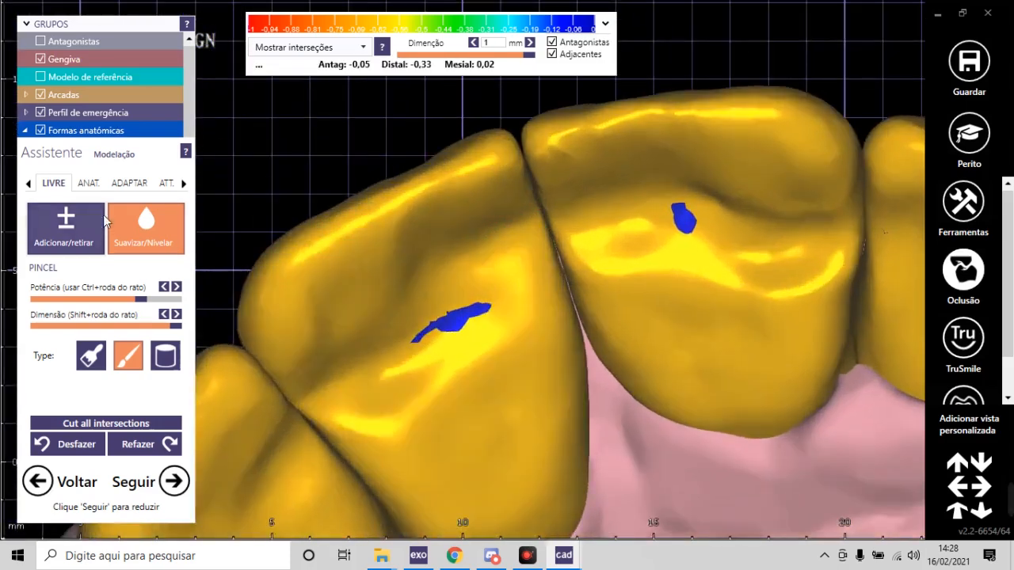
scroll(570, 226, up, 3)
scroll(573, 343, down, 4)
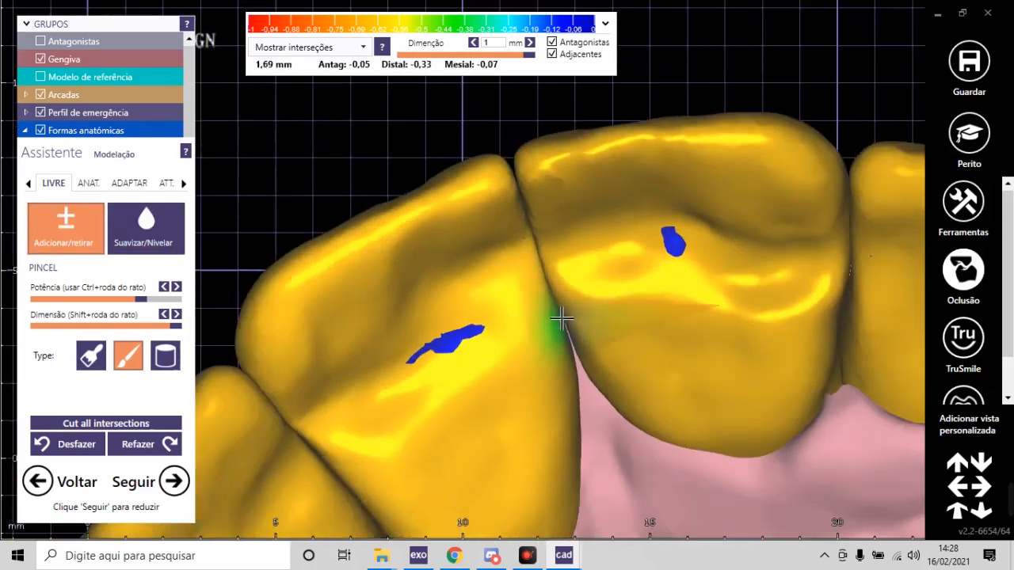
click(130, 232)
scroll(519, 269, up, 2)
drag(525, 274, 534, 277)
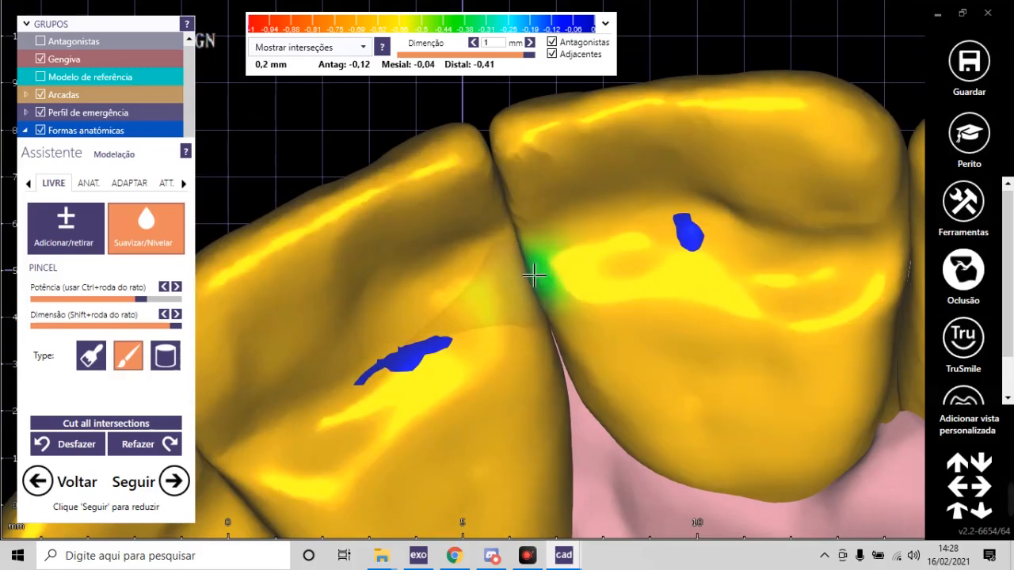
scroll(559, 262, down, 5)
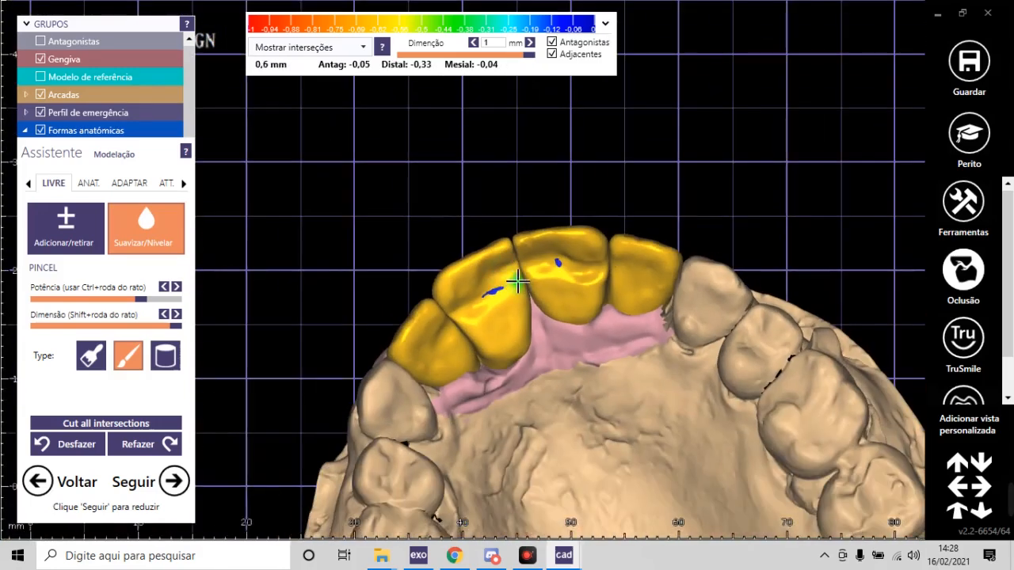
Step: Build up the lingual cingulum areas of the four crowns freeform with the broad brush type
right_drag(594, 315, 315, 227)
click(66, 228)
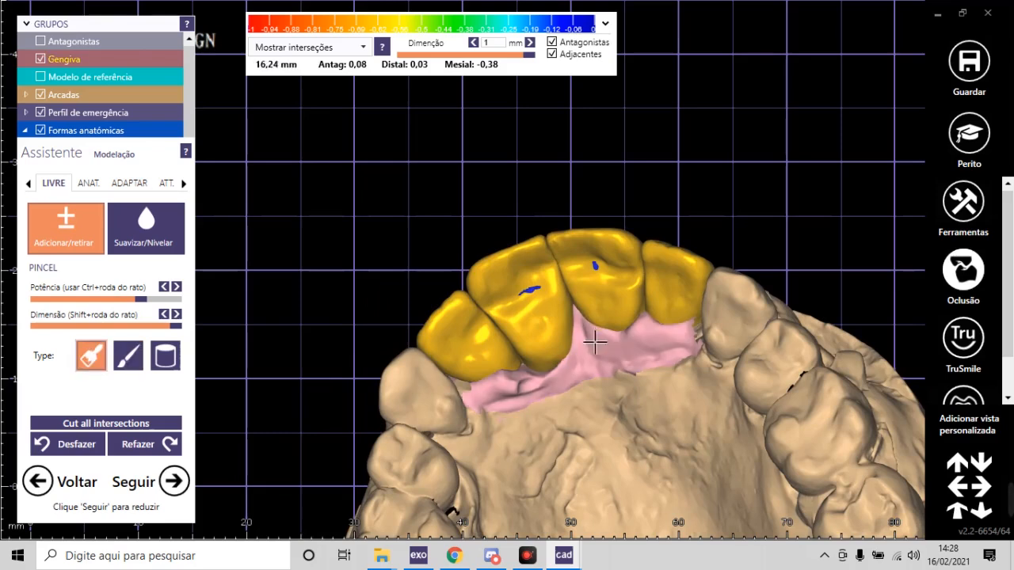
scroll(571, 354, up, 4)
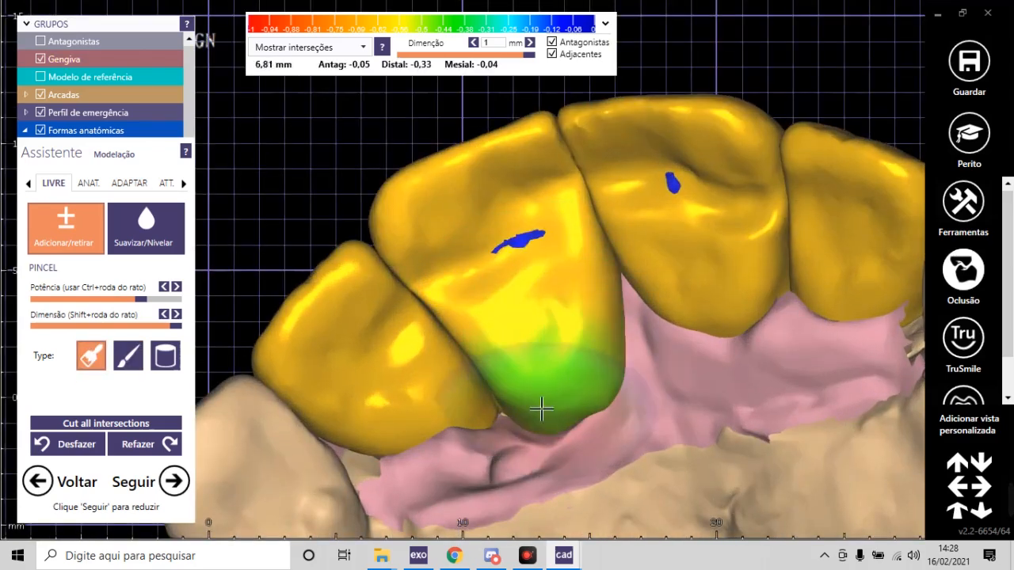
click(530, 319)
mouse_move(714, 328)
mouse_down()
mouse_move(700, 347)
mouse_move(689, 308)
mouse_move(701, 237)
mouse_up()
scroll(678, 363, down, 4)
mouse_move(749, 350)
right_down()
mouse_move(720, 361)
mouse_move(614, 319)
right_up()
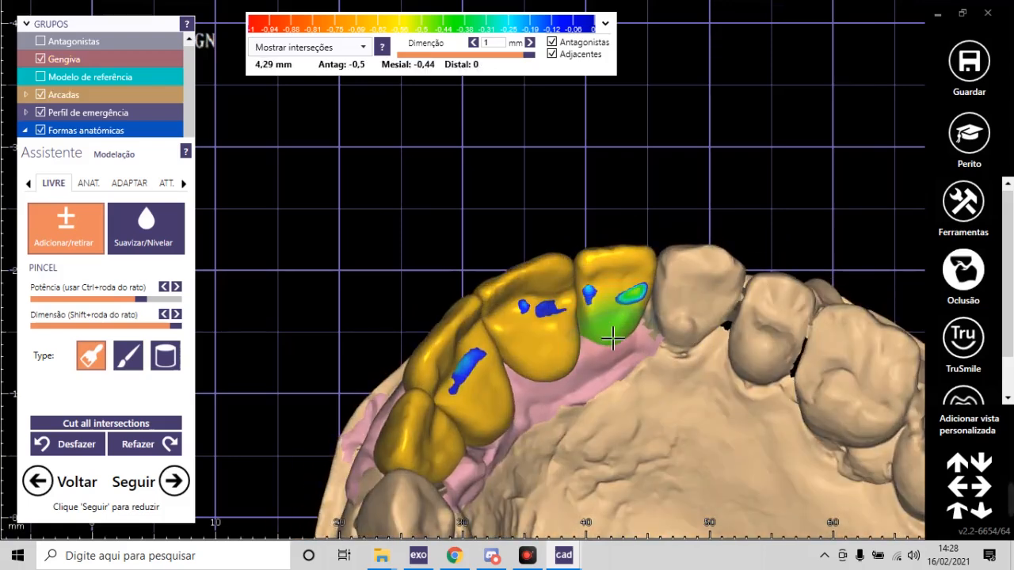
scroll(464, 438, up, 4)
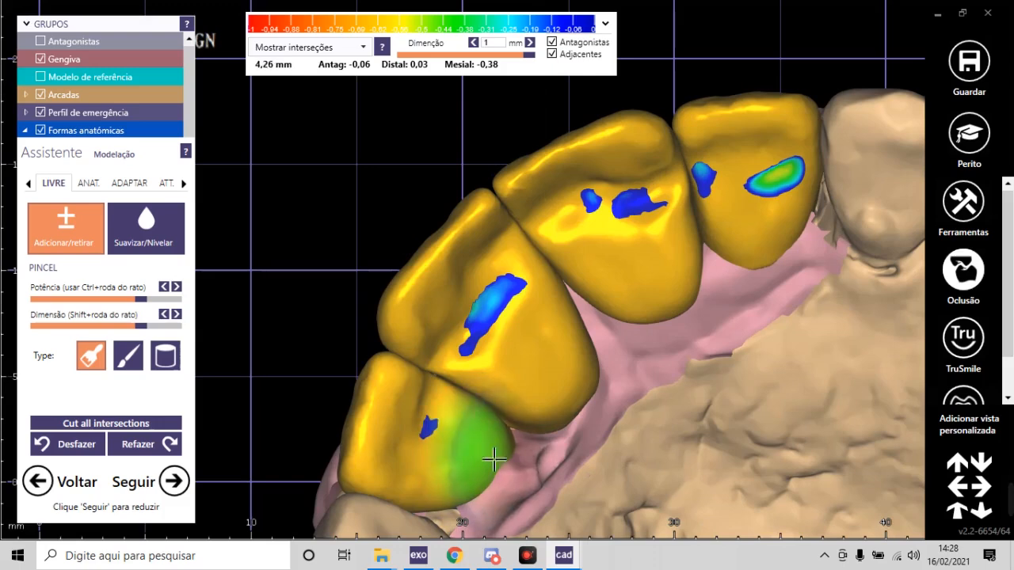
Step: Smooth the built-up lingual surfaces of the crowns with the broad brush type
click(131, 225)
mouse_move(654, 355)
right_down()
mouse_move(611, 324)
mouse_move(493, 361)
right_up()
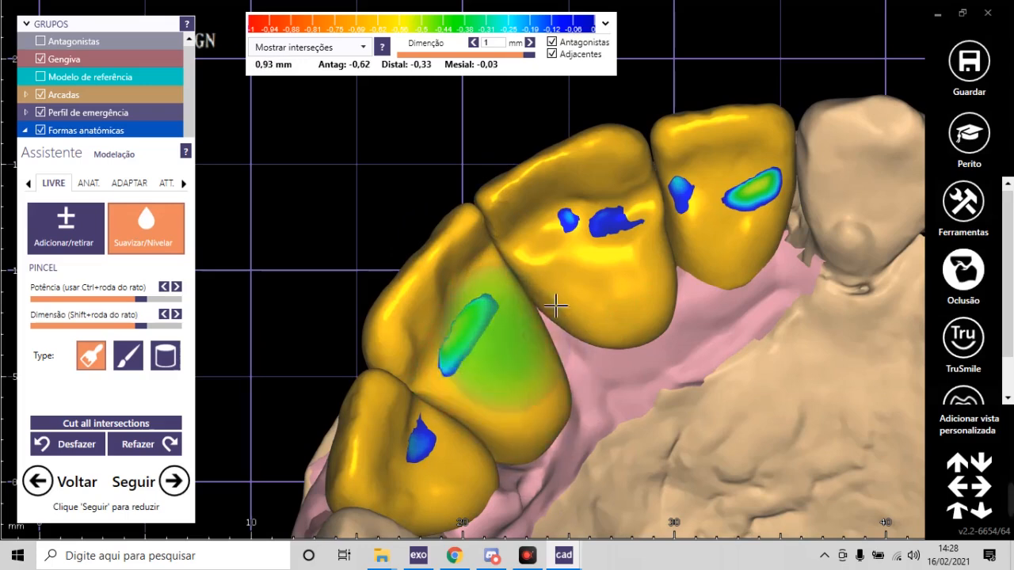
drag(615, 274, 615, 267)
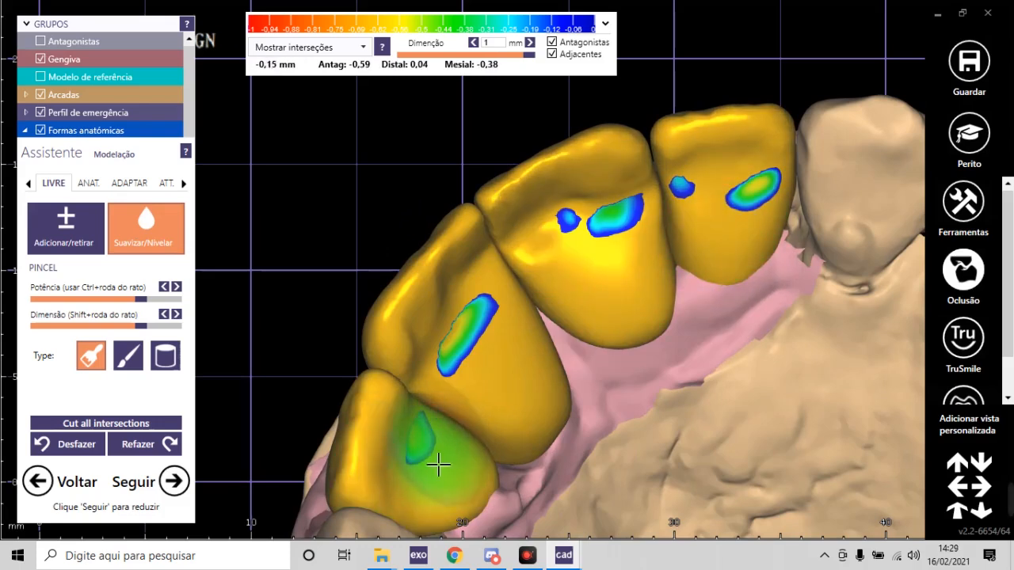
Step: Use occlusal adaptation to cut the crowns' intersections with the antagonist at a desired distance of 0.1 mm
click(126, 186)
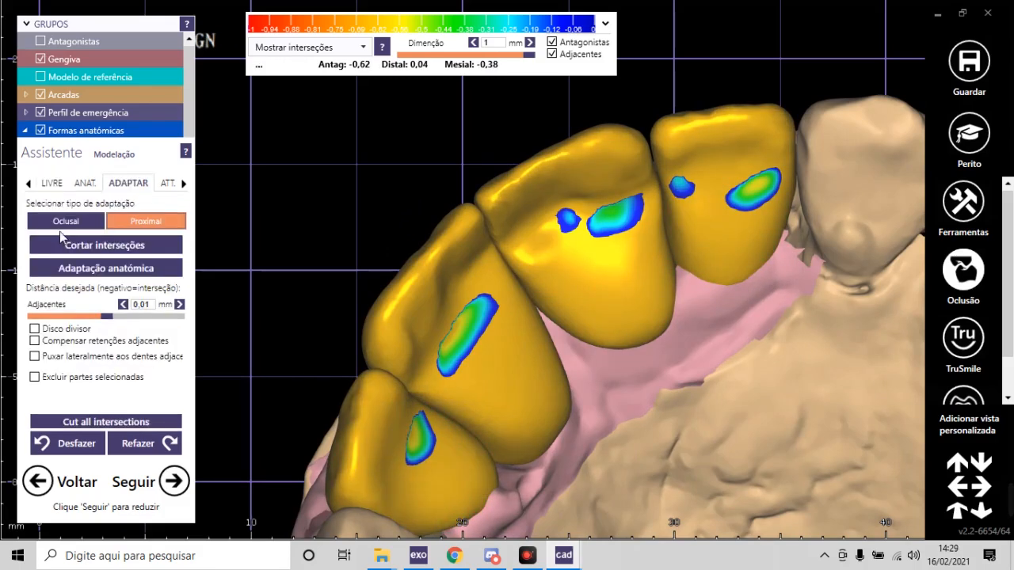
click(65, 222)
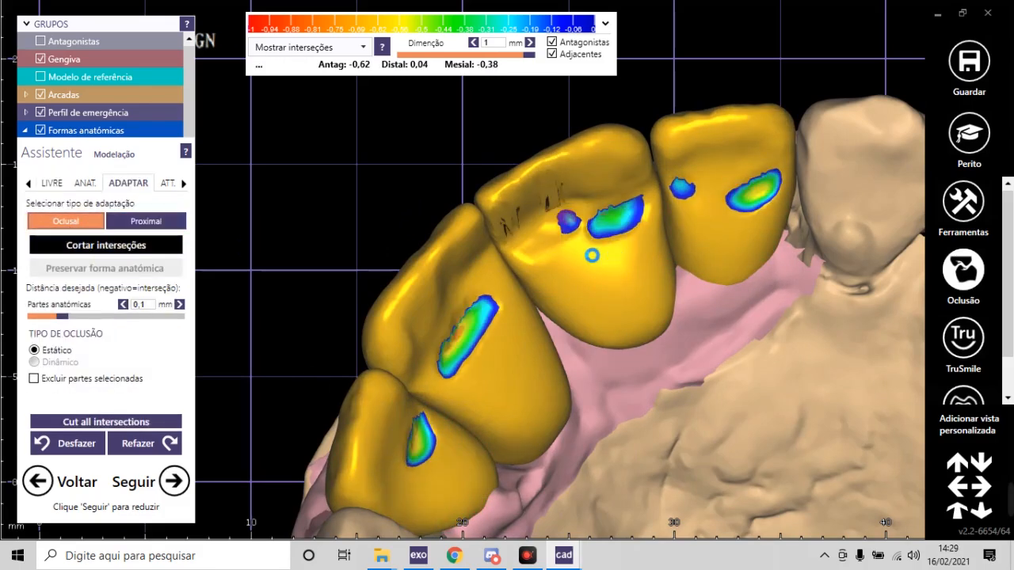
scroll(548, 209, down, 3)
Step: Smooth out the jagged artefacts on the central incisor crown's lingual surface with a finer, weaker freeform brush
click(52, 183)
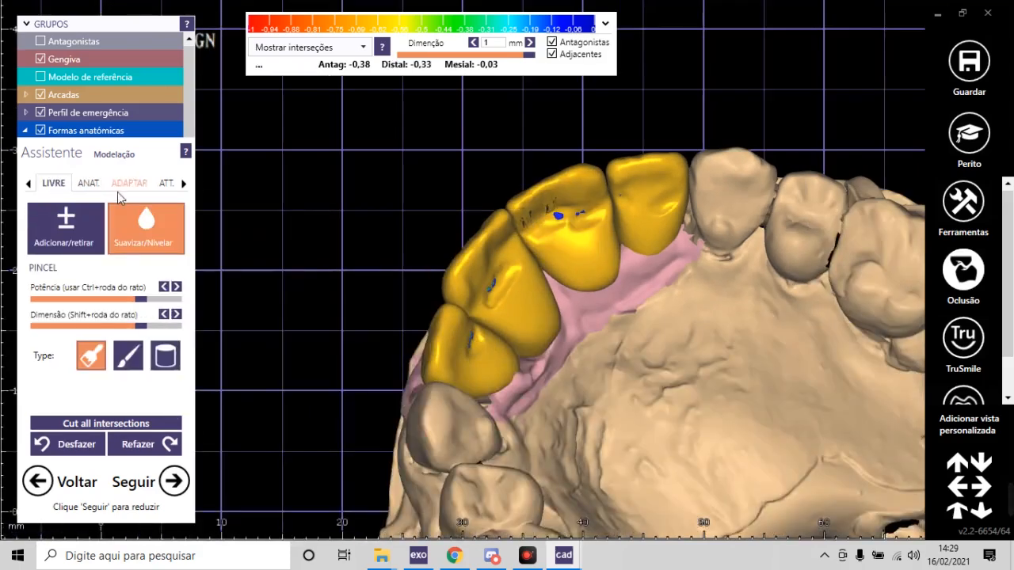
scroll(495, 211, up, 10)
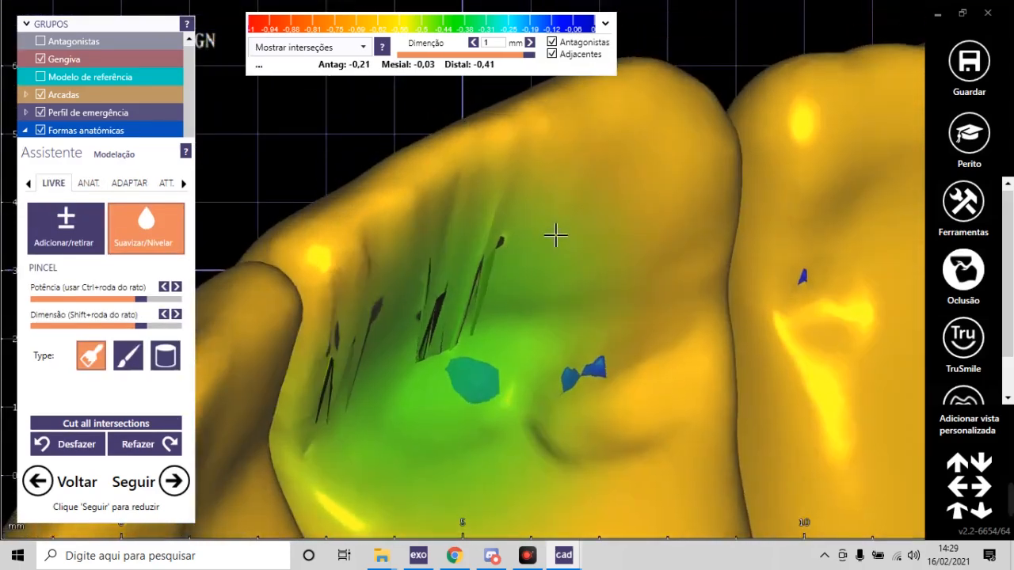
right_drag(556, 235, 553, 236)
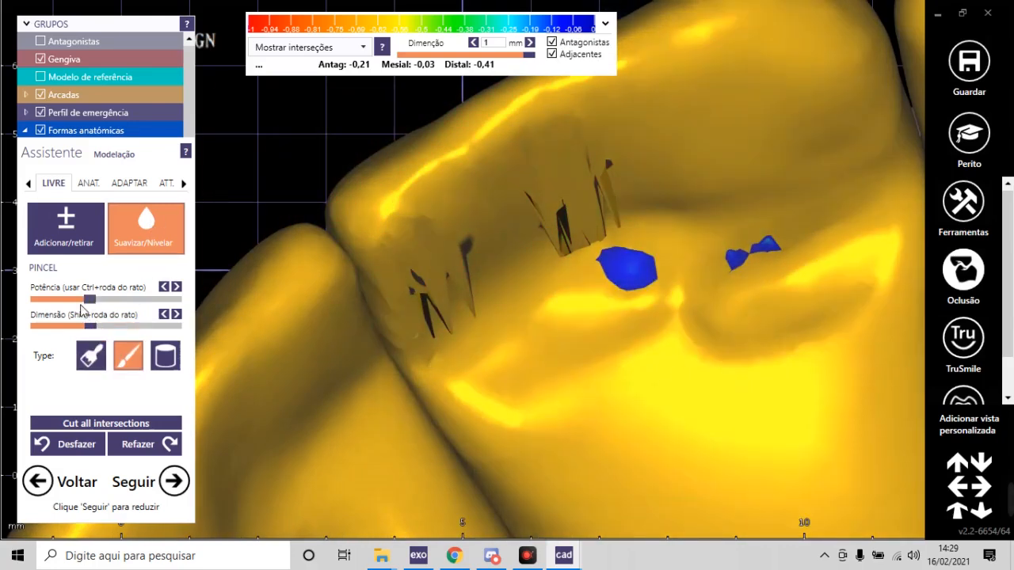
click(59, 325)
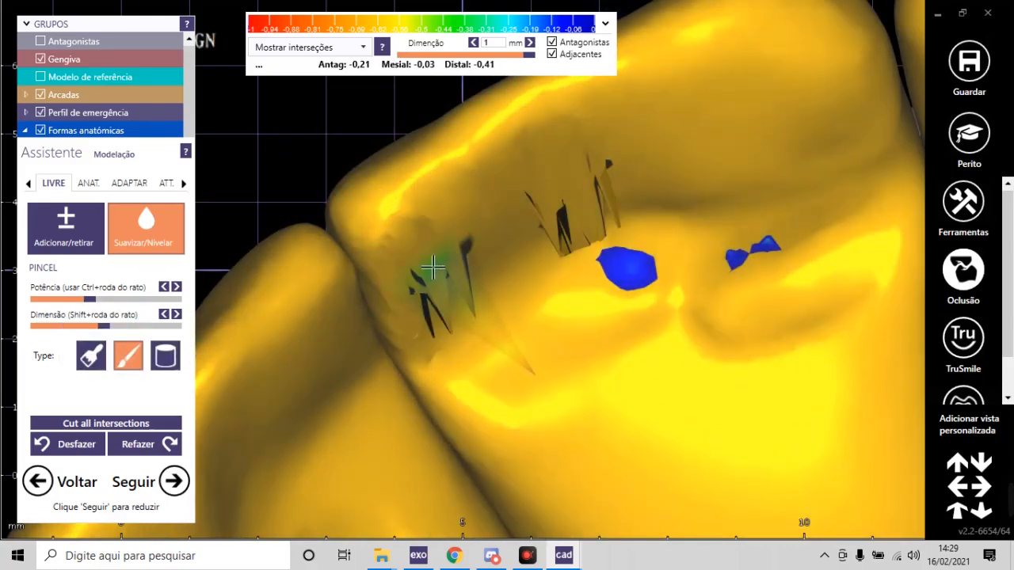
mouse_move(444, 273)
mouse_down()
mouse_move(446, 296)
mouse_move(462, 280)
mouse_move(419, 281)
mouse_move(588, 211)
mouse_move(566, 183)
mouse_move(584, 158)
mouse_up()
mouse_move(584, 158)
right_down()
mouse_move(523, 205)
mouse_move(505, 241)
right_up()
scroll(516, 232, down, 5)
right_drag(670, 198, 622, 186)
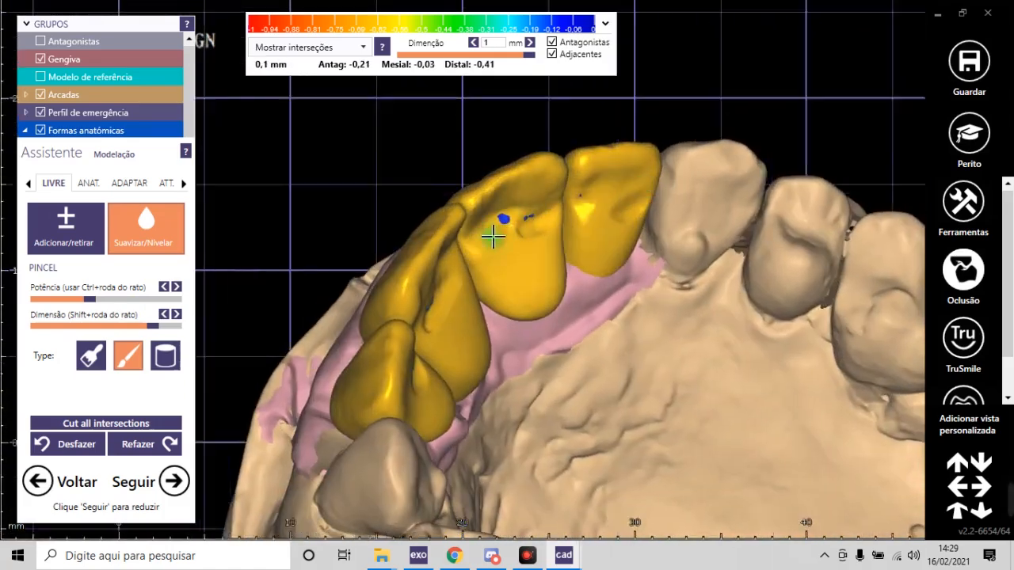
scroll(527, 190, up, 4)
scroll(530, 186, down, 5)
Step: Remove material freeform at the remaining antagonist contact spots on the central incisor crowns and the adjoining lateral crown
right_drag(342, 330, 409, 297)
click(66, 229)
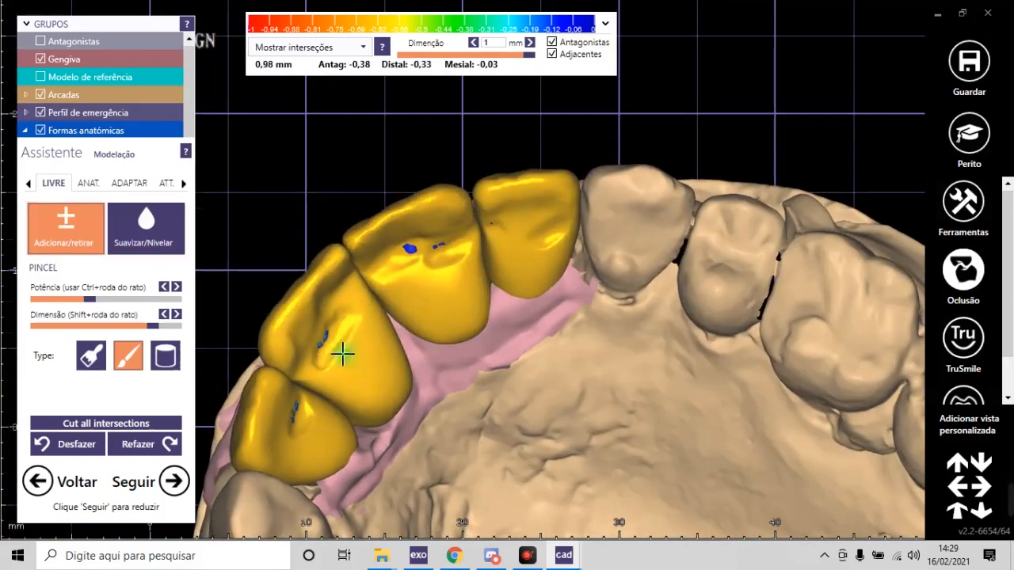
scroll(344, 351, up, 5)
shift+drag(290, 315, 287, 323)
scroll(343, 315, down, 4)
scroll(293, 420, up, 2)
mouse_move(288, 432)
shift+mouse_down()
mouse_move(272, 449)
mouse_move(280, 411)
shift+mouse_up()
scroll(404, 264, down, 4)
scroll(403, 277, up, 4)
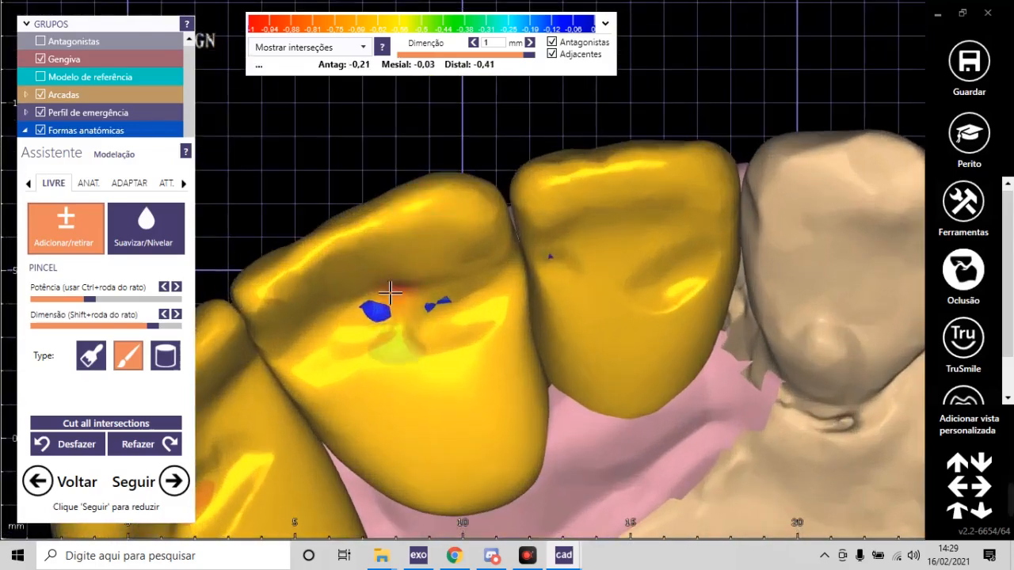
shift+drag(378, 310, 430, 301)
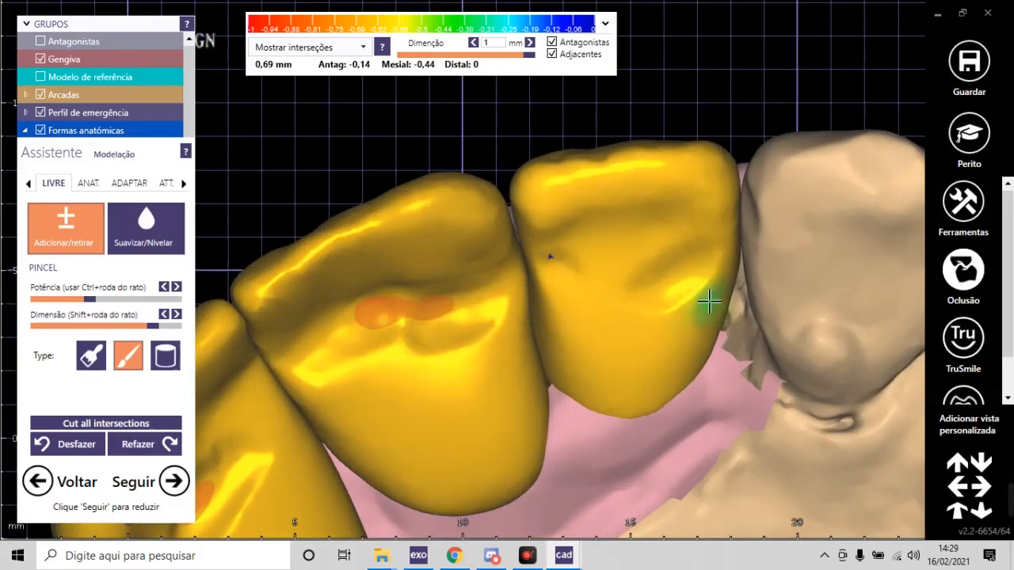
Step: Review the crowns' lingual surfaces from several angles and proceed from modelling to the reduction stage
scroll(572, 268, down, 6)
right_drag(605, 322, 656, 264)
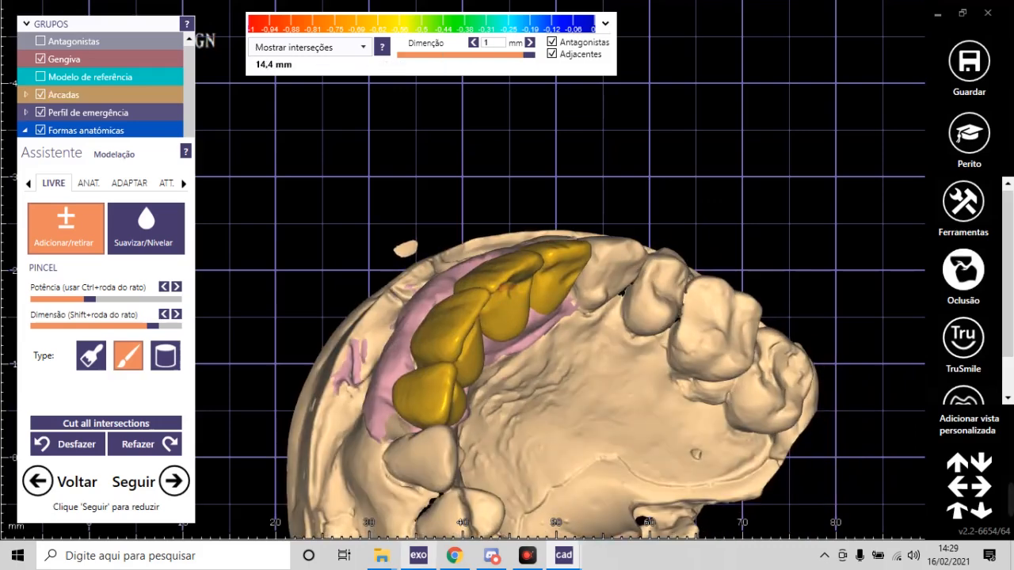
right_drag(565, 361, 618, 262)
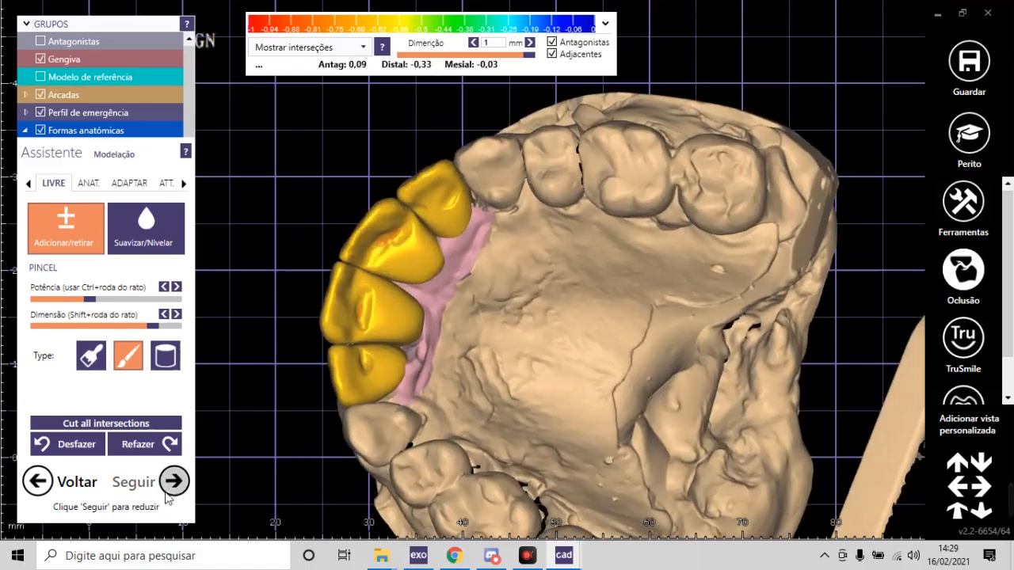
click(168, 492)
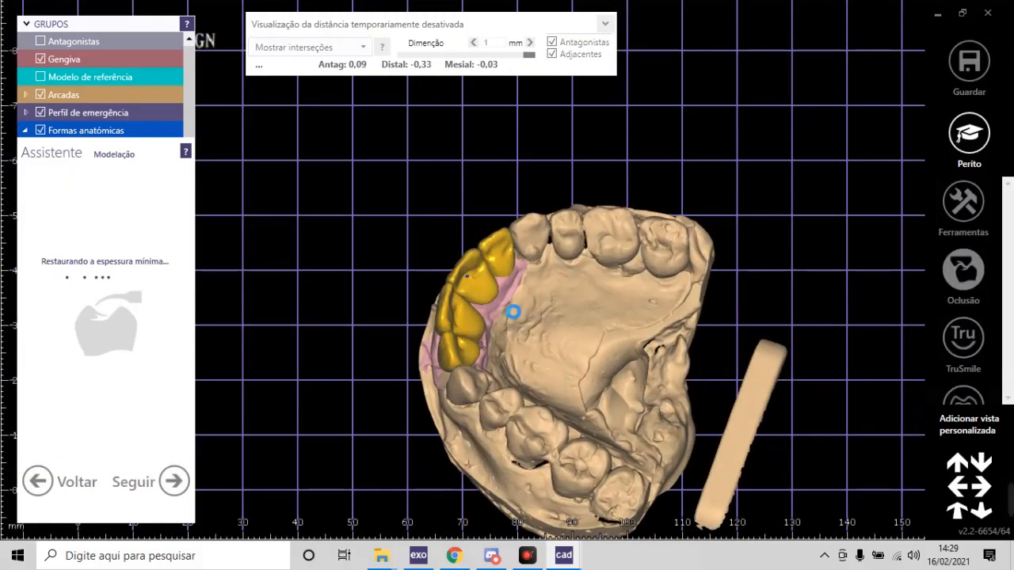
Step: Make the anatomic crown shapes opaque and turn the model to view their labial surfaces
scroll(515, 313, down, 2)
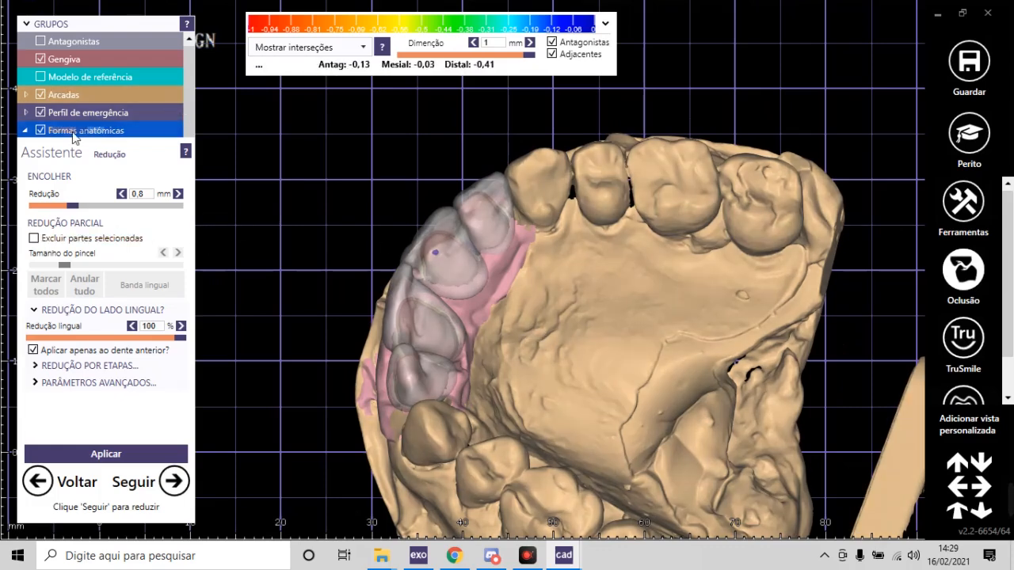
drag(85, 133, 116, 135)
mouse_move(459, 242)
right_down()
mouse_move(459, 262)
mouse_move(454, 255)
right_up()
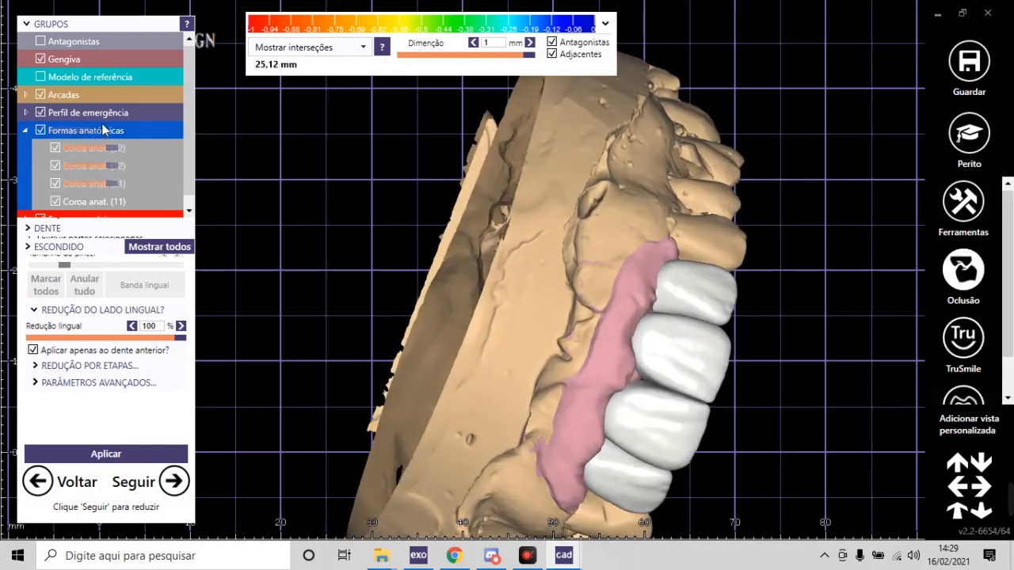
mouse_move(92, 129)
mouse_down()
mouse_move(59, 133)
mouse_move(106, 133)
mouse_up()
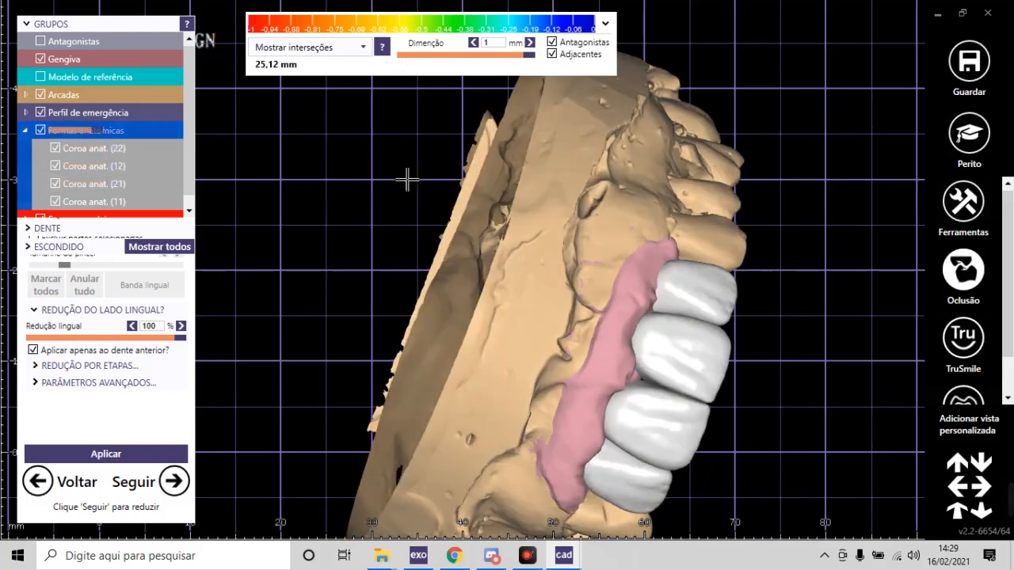
Step: Enable excluding selected parts from the reduction and mark all four anatomical crowns as excluded
scroll(644, 305, down, 3)
scroll(644, 306, down, 2)
right_drag(659, 314, 571, 314)
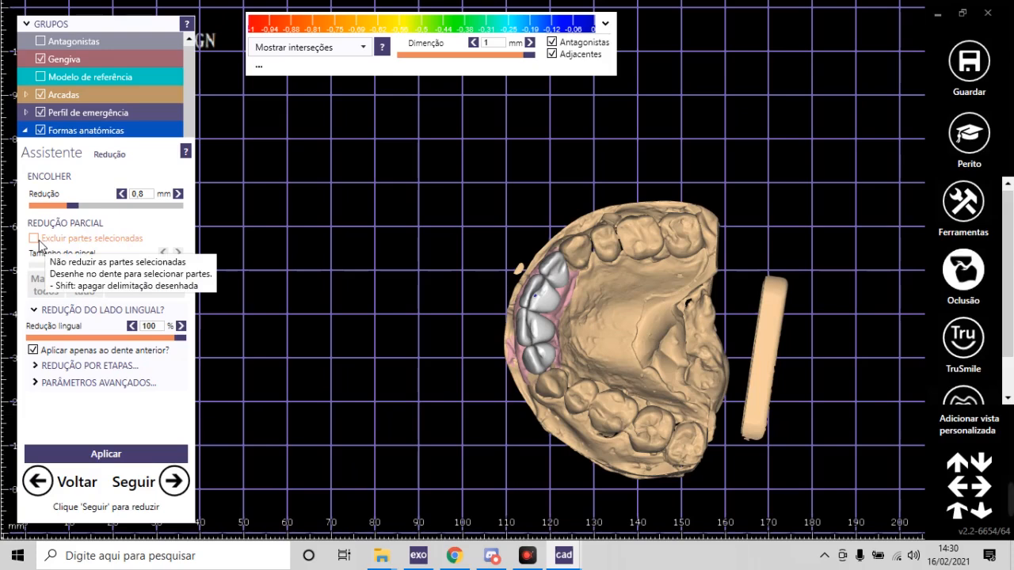
click(33, 239)
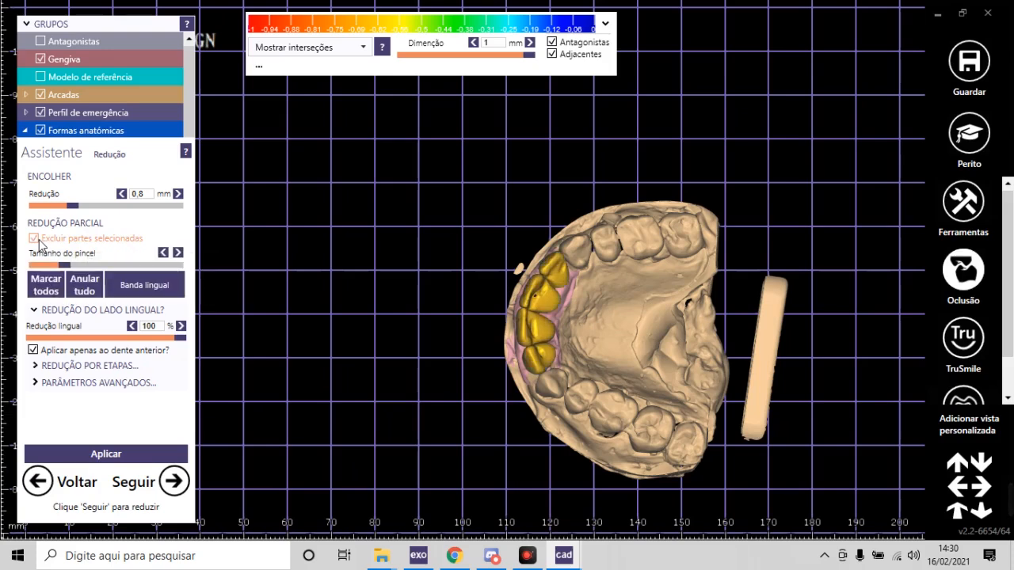
click(86, 292)
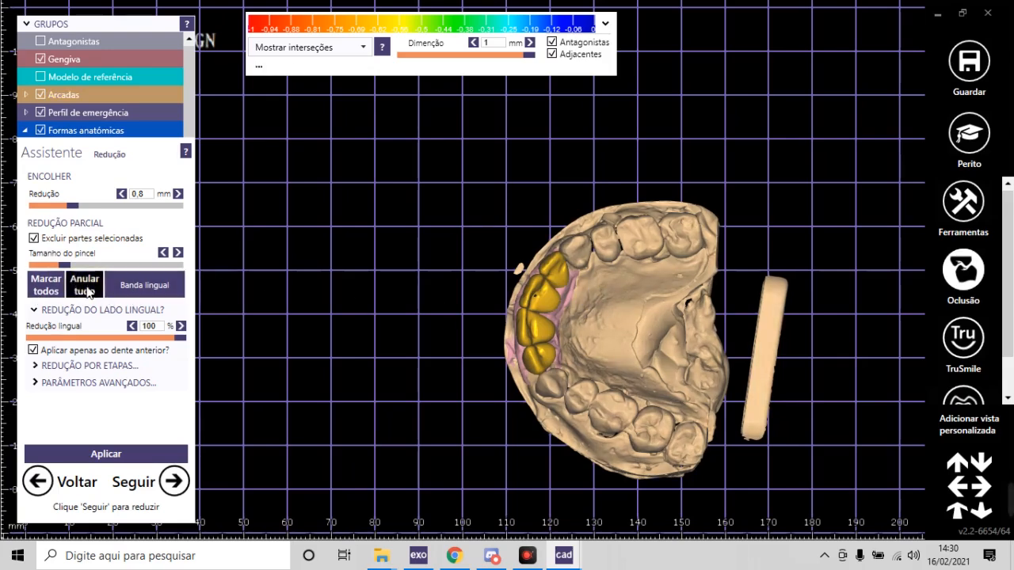
click(45, 290)
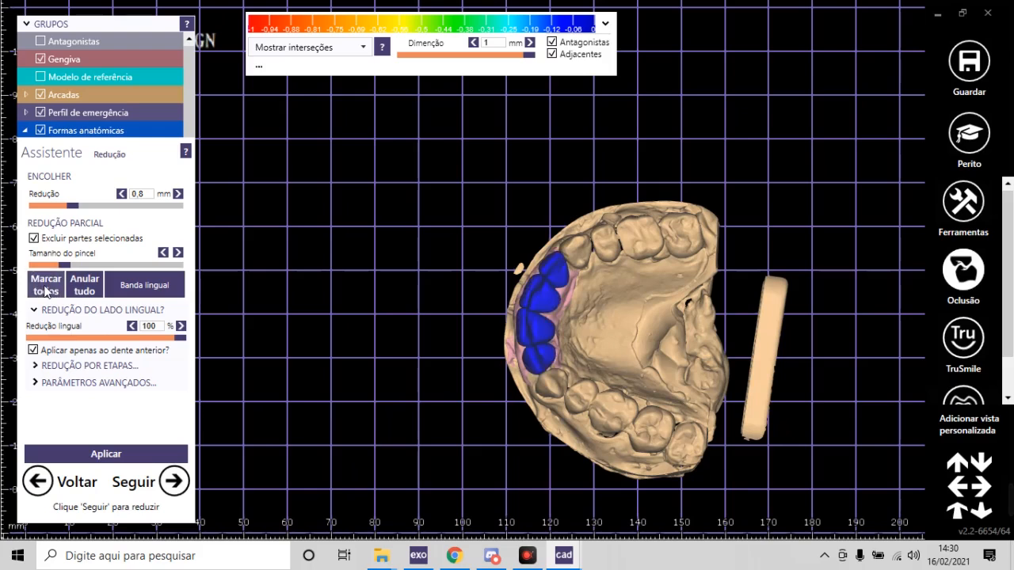
Step: Open the lingual band auto-selection and clear the exclusion marks from all four crowns
click(155, 289)
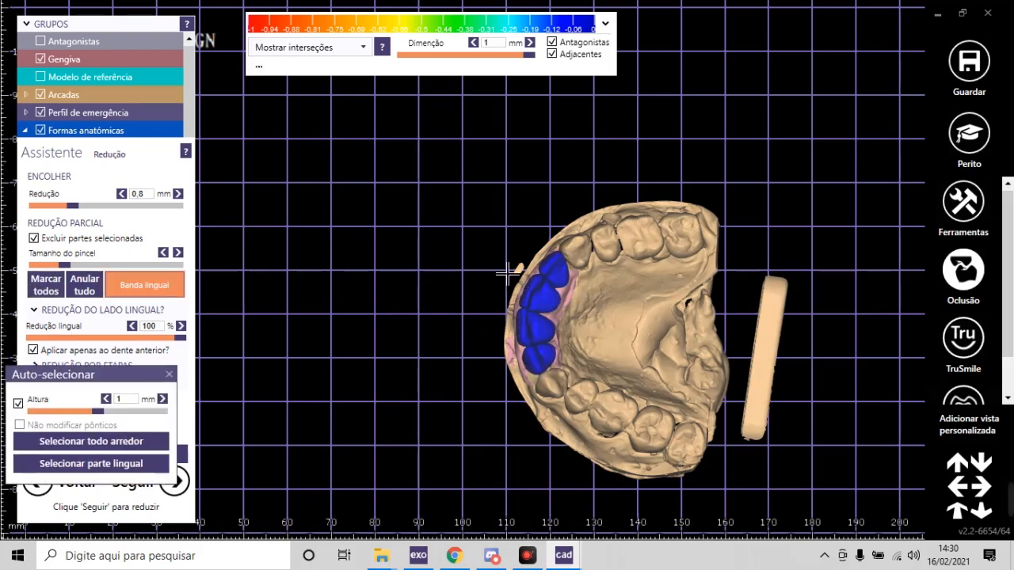
click(174, 277)
click(170, 284)
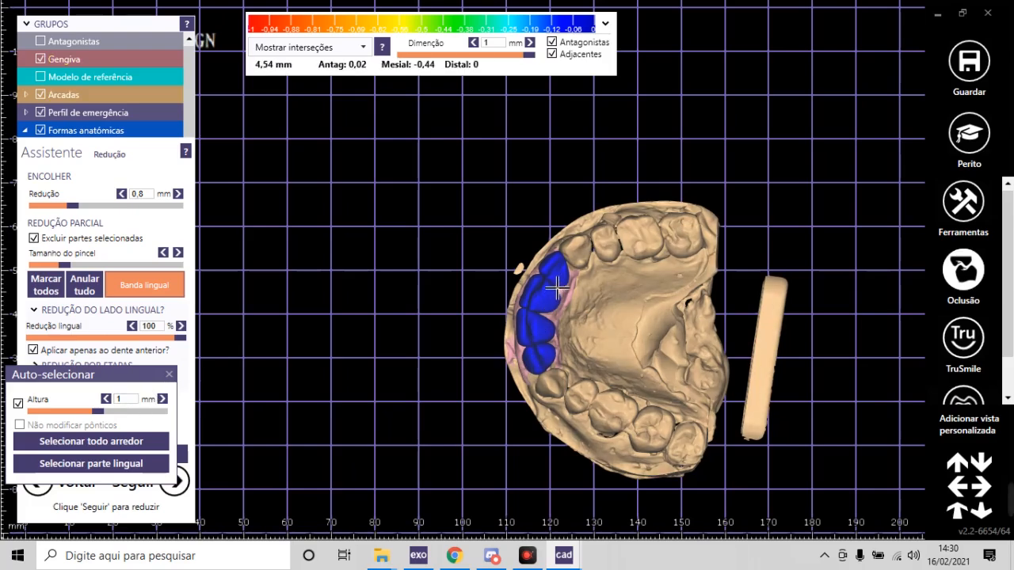
click(72, 285)
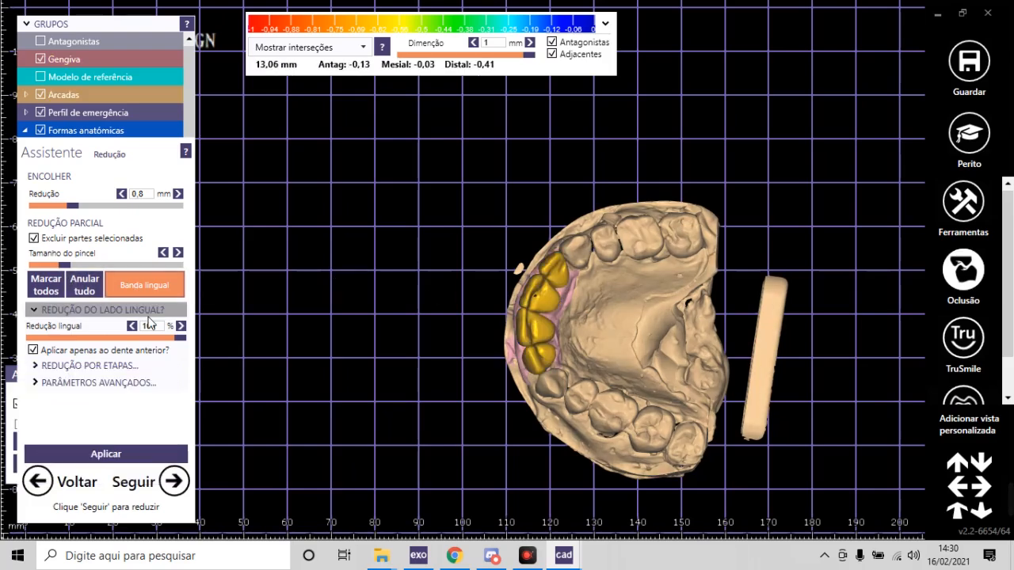
Step: Paint a small excluded spot on the lingual face of crown 21, close the lingual band auto-selection and clear the mark
click(169, 290)
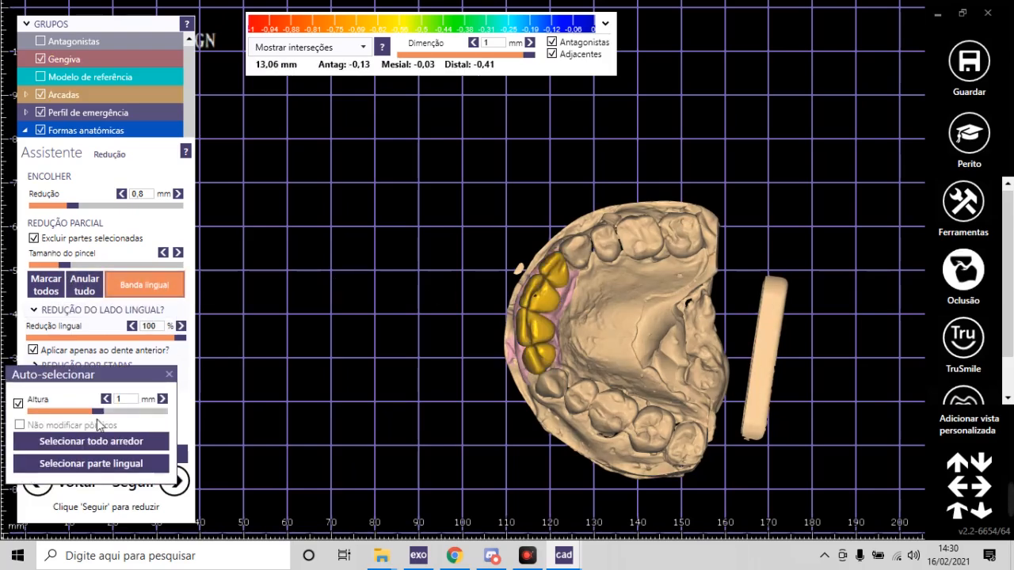
scroll(491, 299, up, 10)
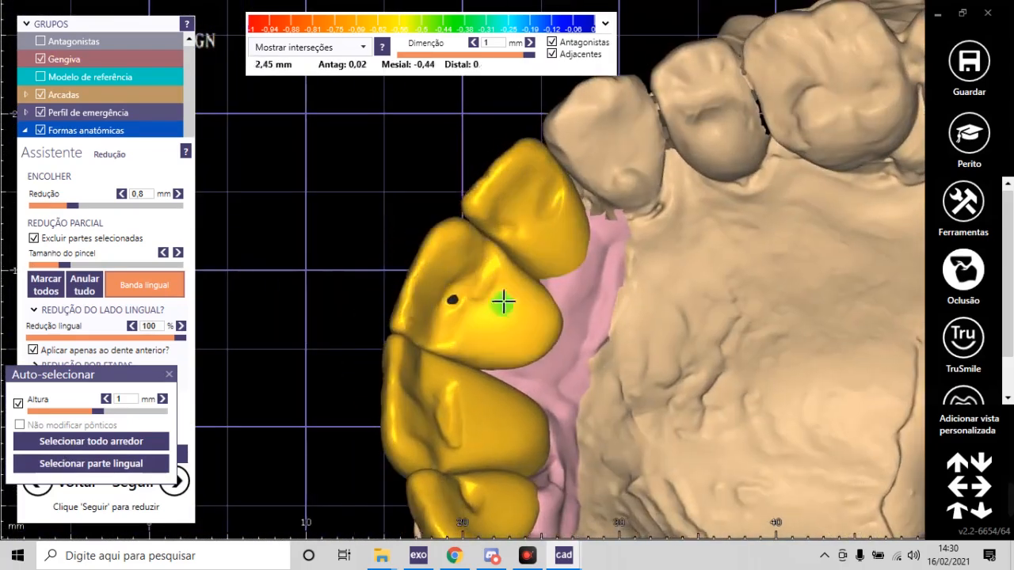
scroll(446, 293, up, 3)
drag(446, 294, 430, 317)
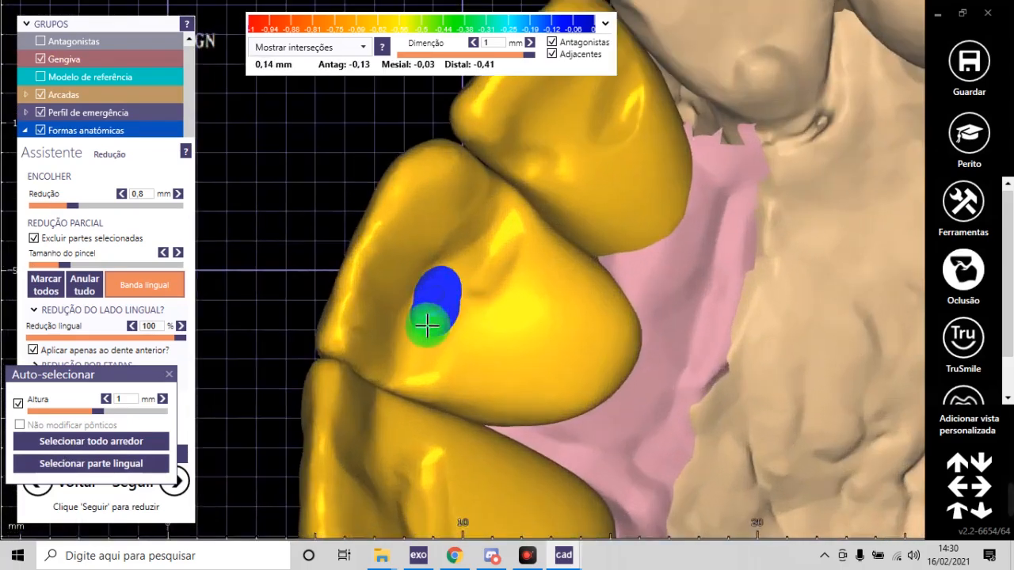
scroll(426, 320, down, 6)
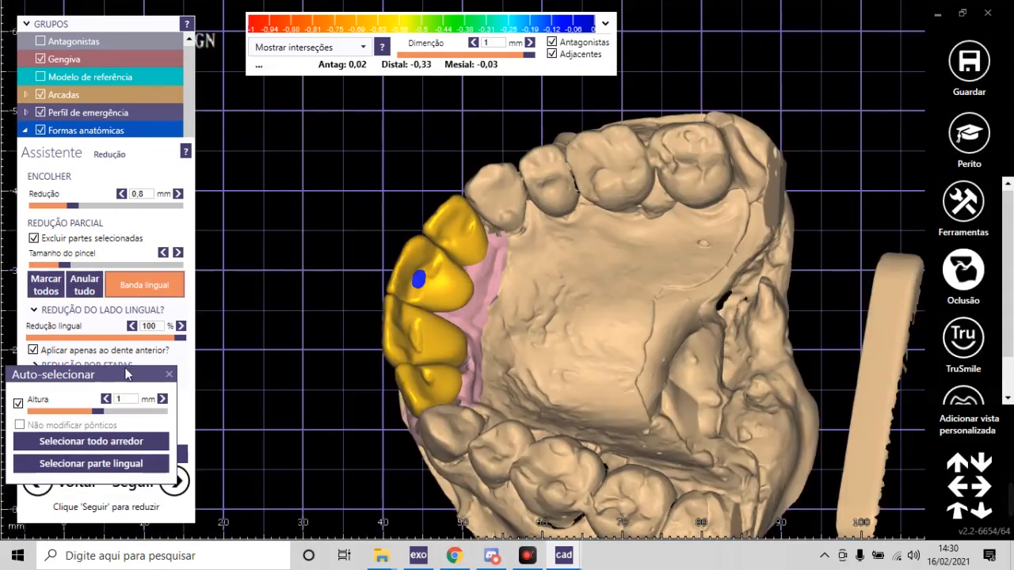
click(168, 375)
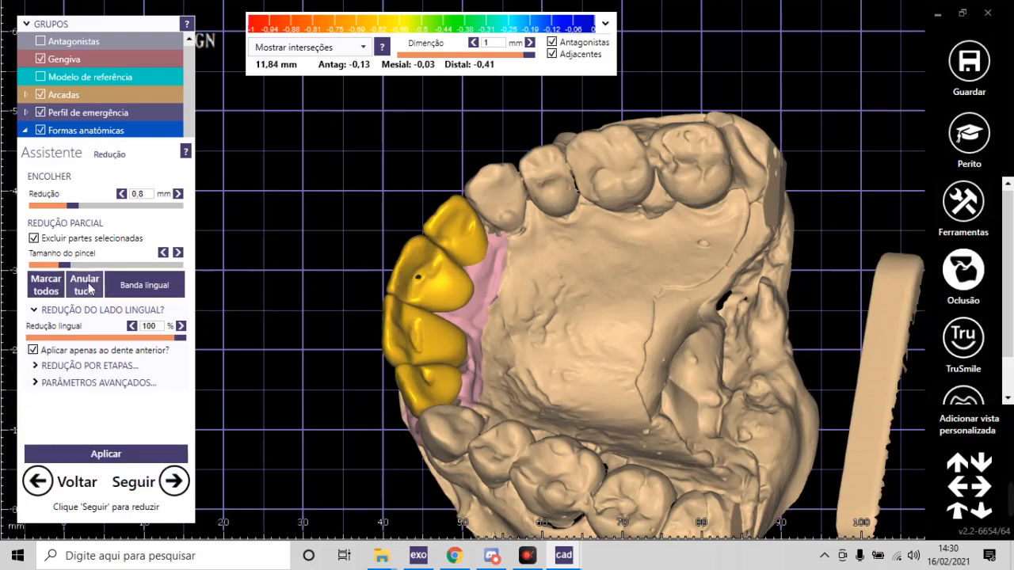
Step: Mark all four crowns as excluded and erase the marking over the facial surface of crown 21
click(48, 293)
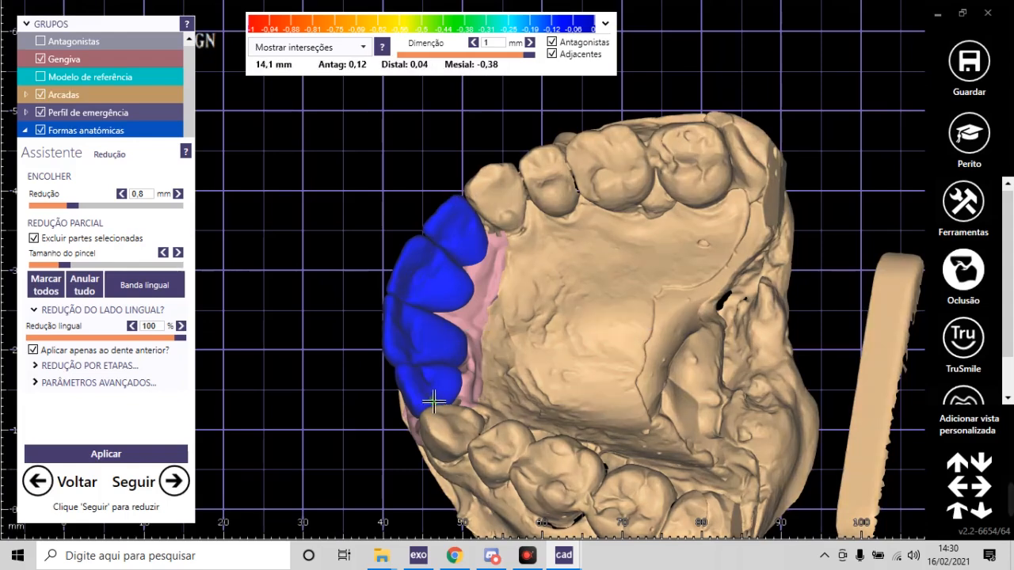
scroll(380, 362, down, 4)
right_drag(483, 388, 562, 346)
scroll(486, 384, up, 7)
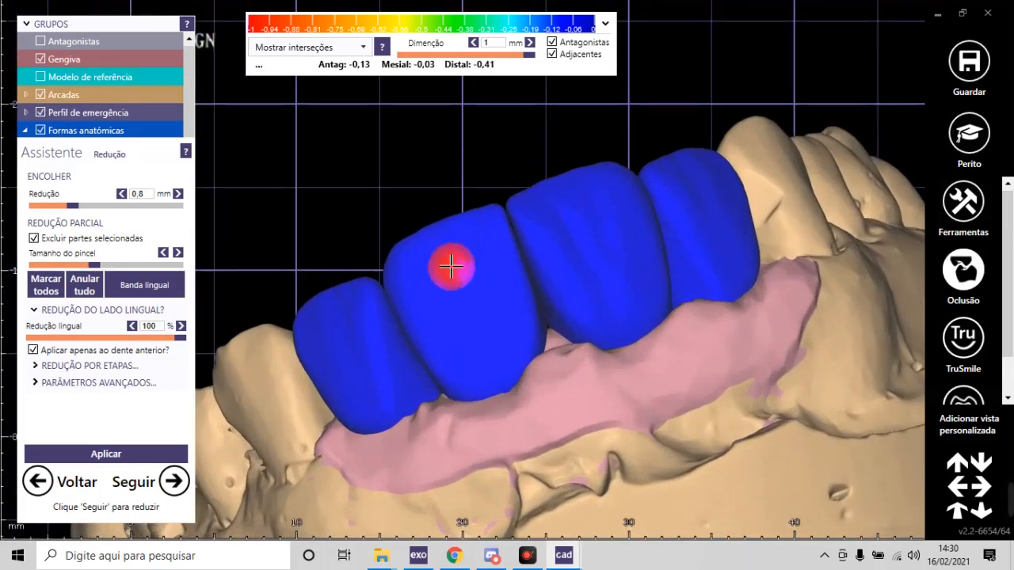
mouse_move(451, 260)
mouse_down()
mouse_move(471, 364)
mouse_move(464, 267)
mouse_move(418, 272)
mouse_move(458, 245)
mouse_move(493, 256)
mouse_move(514, 347)
mouse_up()
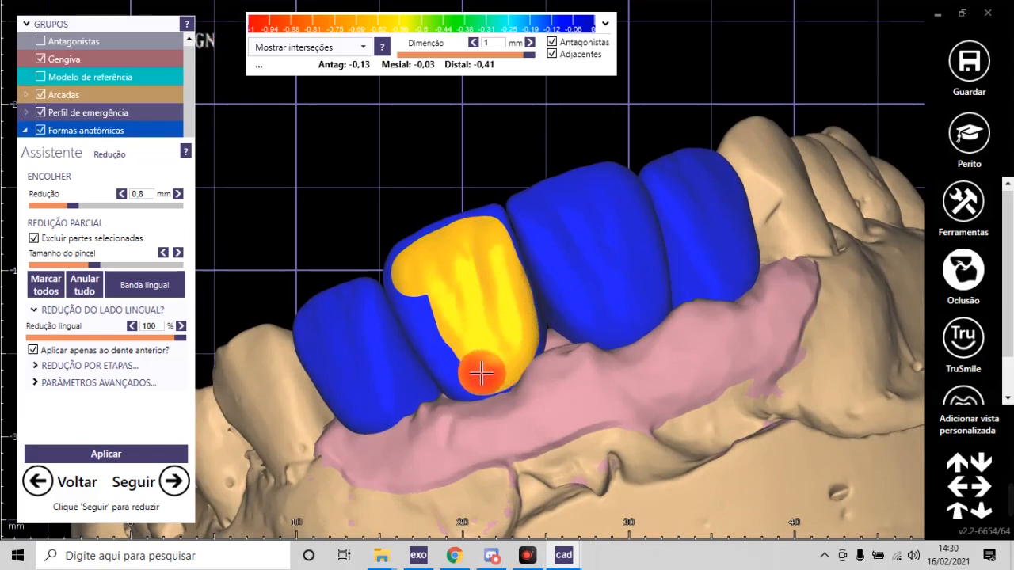
drag(464, 372, 408, 296)
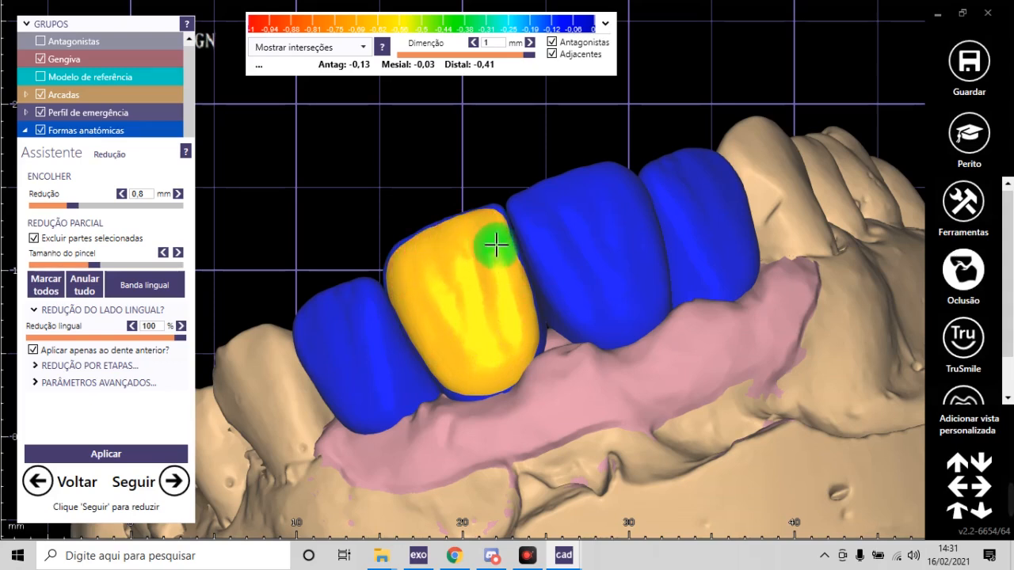
Step: Erase the remaining exclusion marking along the incisal and side edges of crown 21's facial surface with a smaller brush
scroll(491, 225, up, 5)
ctrl+scroll(461, 213, down, 3)
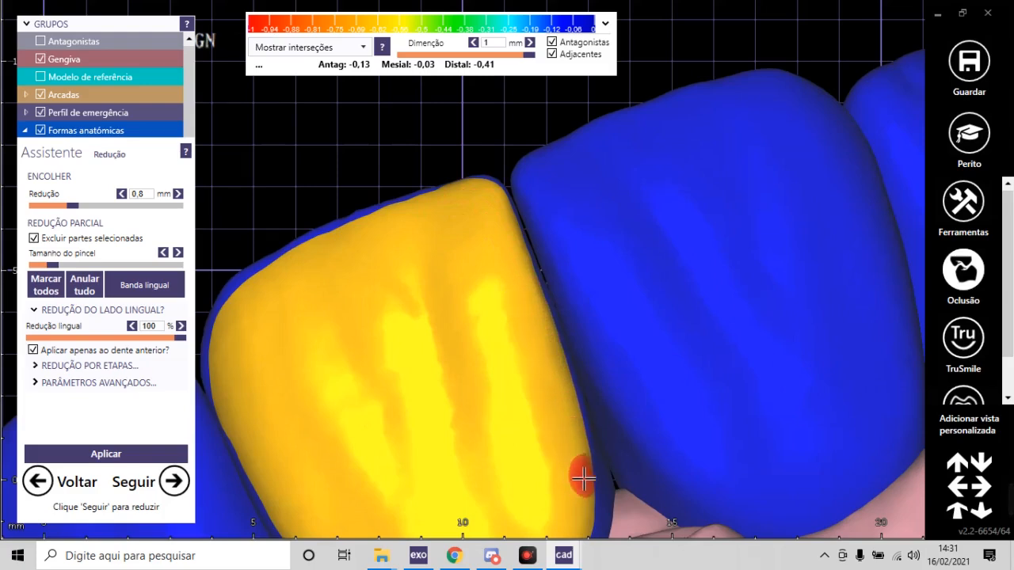
scroll(558, 357, down, 8)
mouse_move(557, 346)
right_down()
mouse_move(559, 415)
mouse_move(496, 348)
mouse_move(557, 354)
mouse_move(499, 419)
right_up()
scroll(496, 348, down, 5)
scroll(499, 419, up, 5)
scroll(499, 419, up, 3)
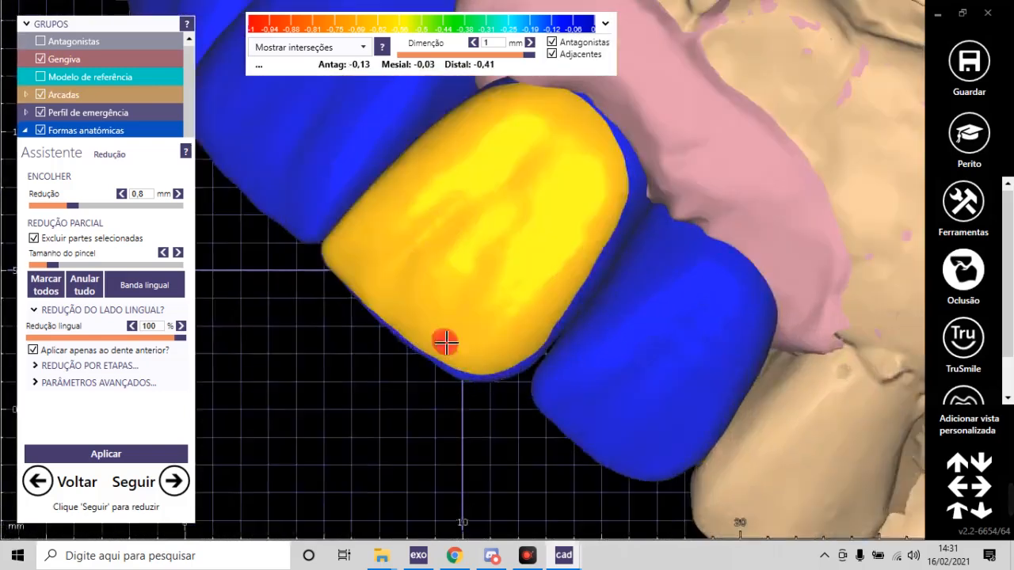
scroll(443, 341, up, 3)
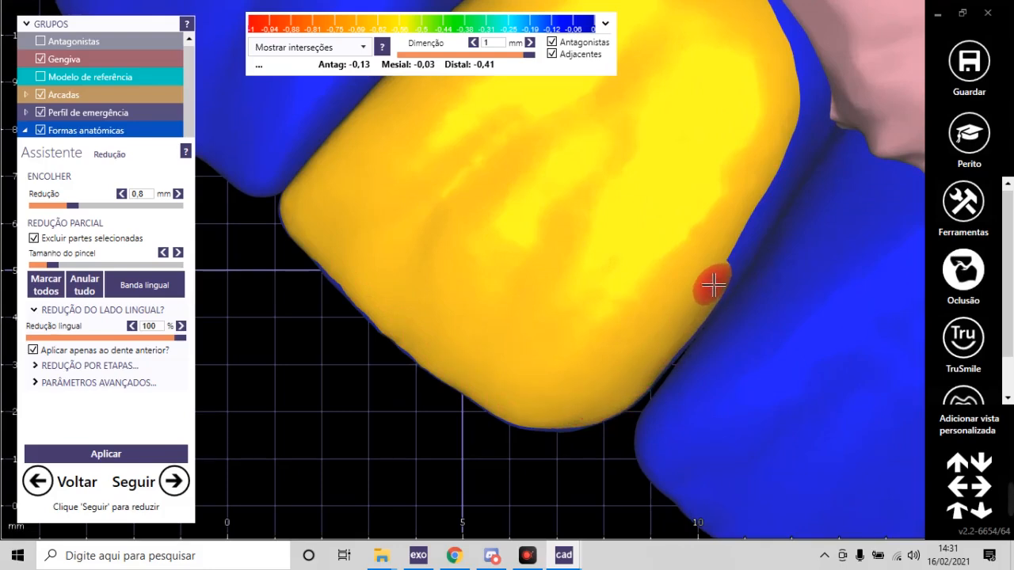
mouse_move(757, 218)
mouse_down()
mouse_move(796, 109)
mouse_move(800, 63)
mouse_move(768, 9)
mouse_up()
shift+scroll(728, 11, down, 1)
scroll(713, 142, down, 8)
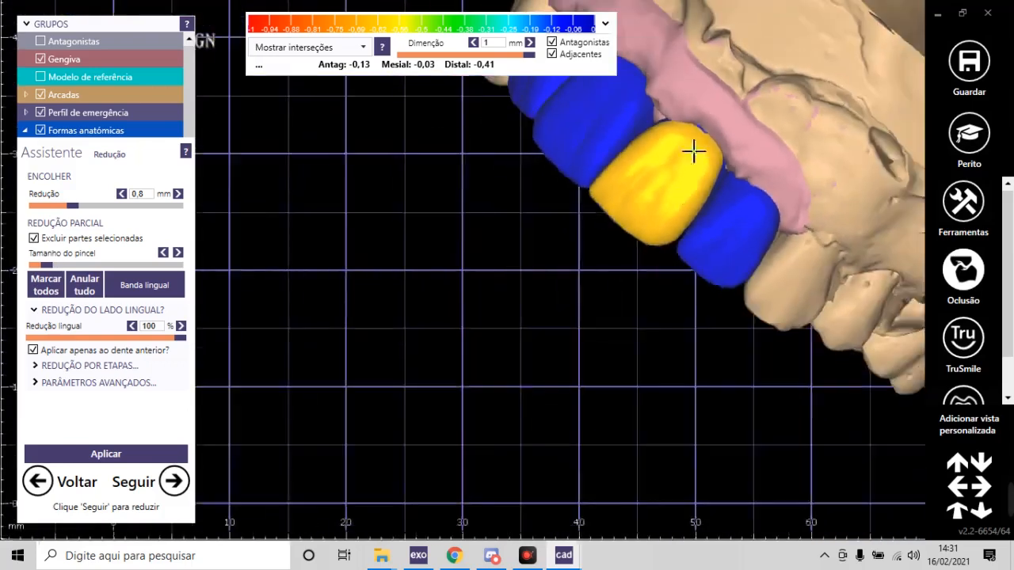
scroll(717, 129, up, 8)
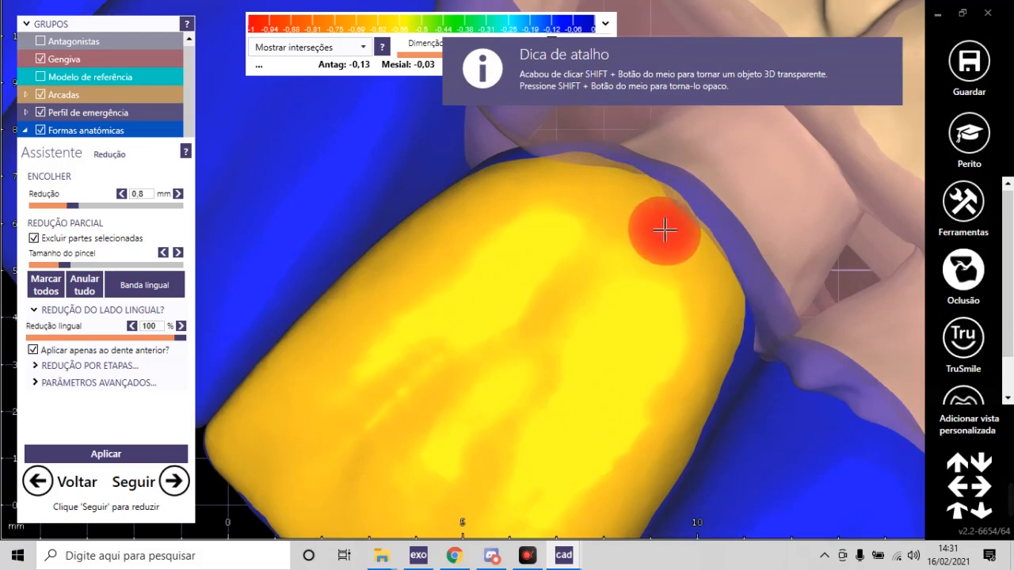
Step: Set the reduction to 1 mm and apply it to the crowns
scroll(673, 274, down, 10)
scroll(509, 335, down, 3)
right_drag(509, 336, 610, 265)
click(139, 193)
click(138, 233)
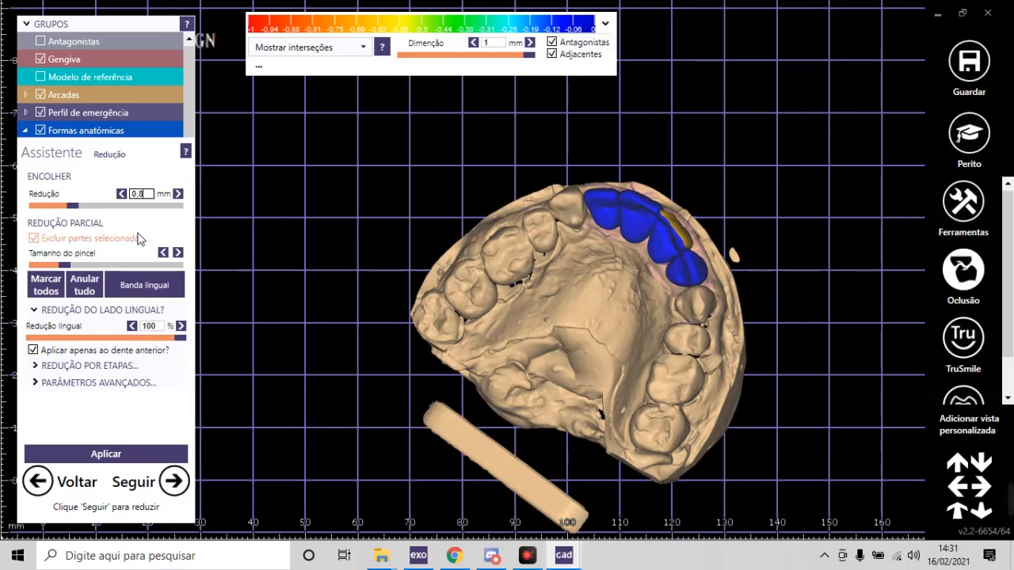
right_drag(539, 295, 505, 335)
scroll(507, 336, up, 5)
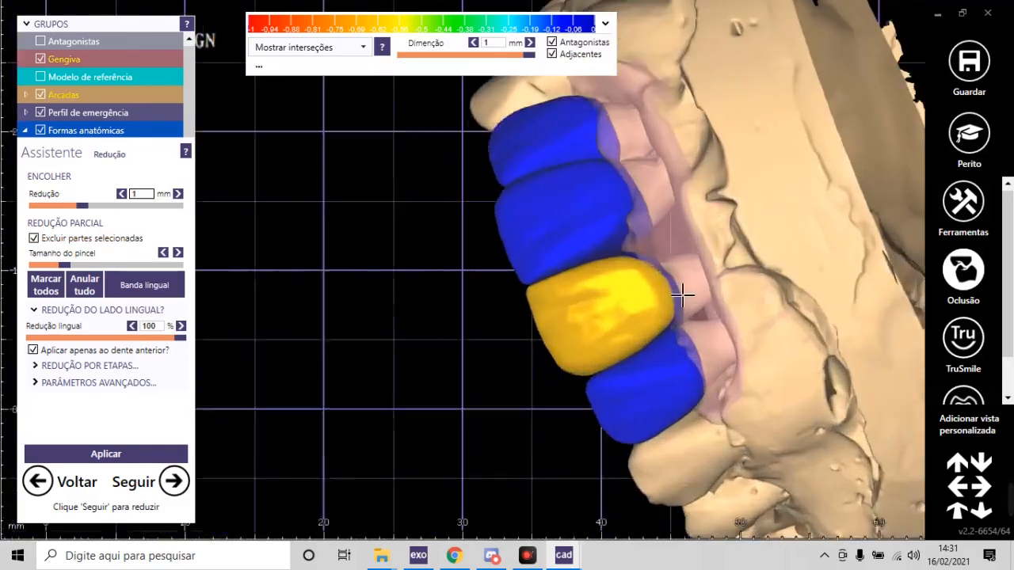
scroll(686, 294, up, 3)
click(105, 454)
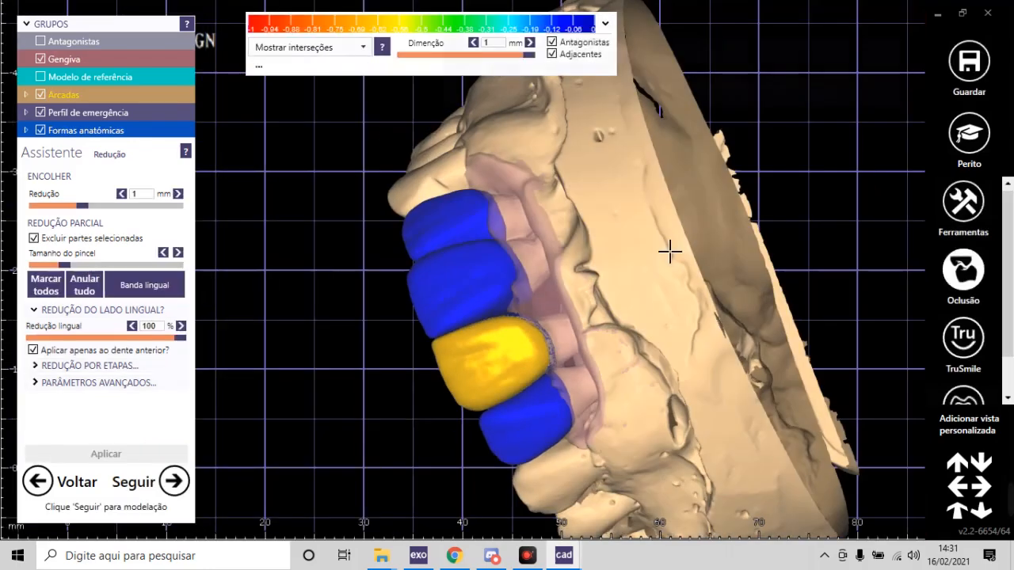
Step: Hide the anatomical forms and examine the reduced crowns from the facial and lingual sides
mouse_move(421, 202)
right_down()
mouse_move(520, 281)
mouse_move(262, 282)
mouse_move(535, 309)
mouse_move(524, 314)
right_up()
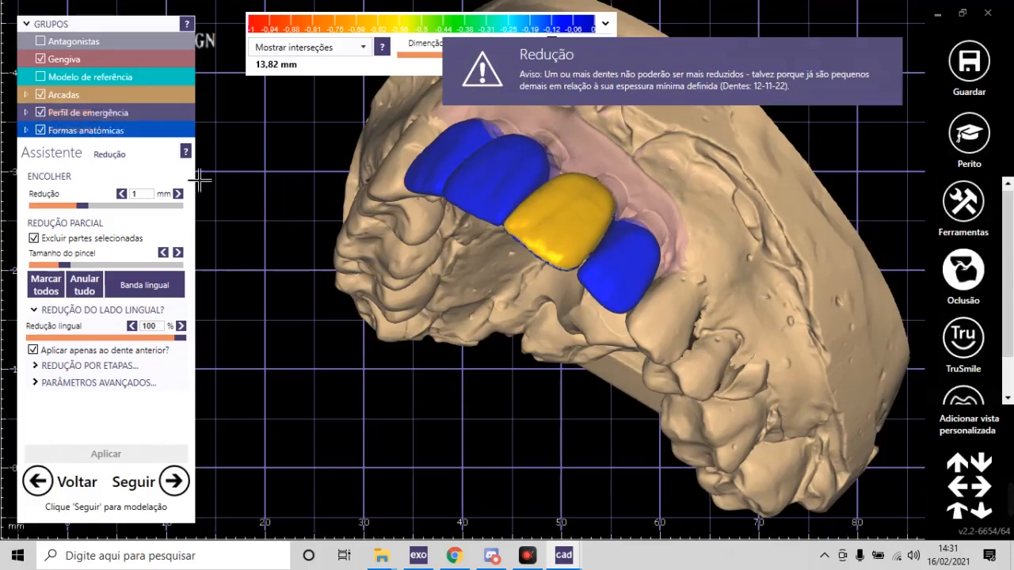
right_drag(557, 264, 586, 293)
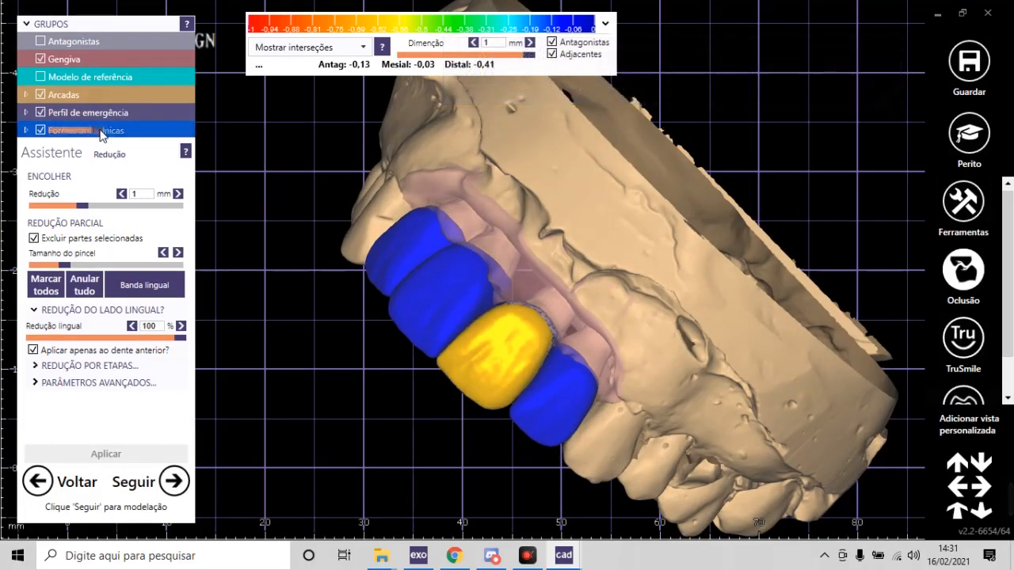
mouse_move(101, 135)
drag(90, 133, 30, 157)
scroll(324, 312, down, 4)
right_drag(324, 312, 434, 282)
scroll(391, 227, up, 8)
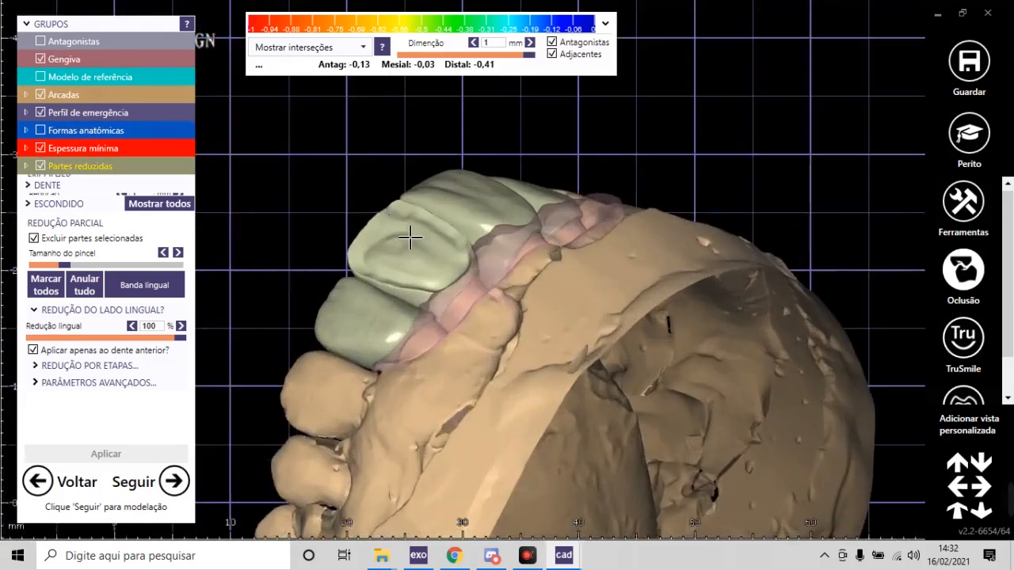
scroll(425, 208, down, 7)
right_drag(403, 256, 459, 266)
scroll(439, 235, up, 8)
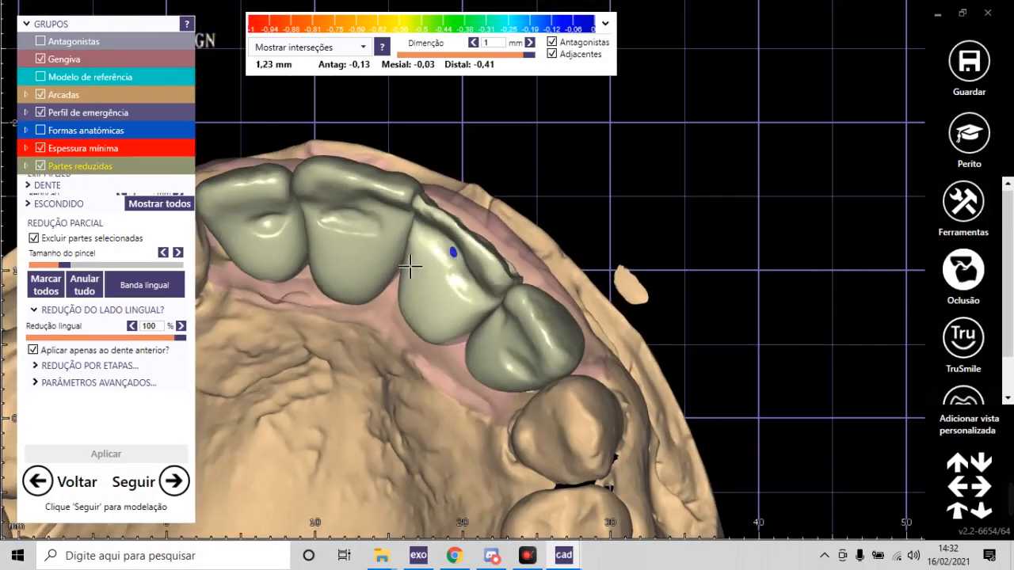
Step: Clear all exclusion marks and switch the display from the reduced parts back to the anatomical forms
click(121, 418)
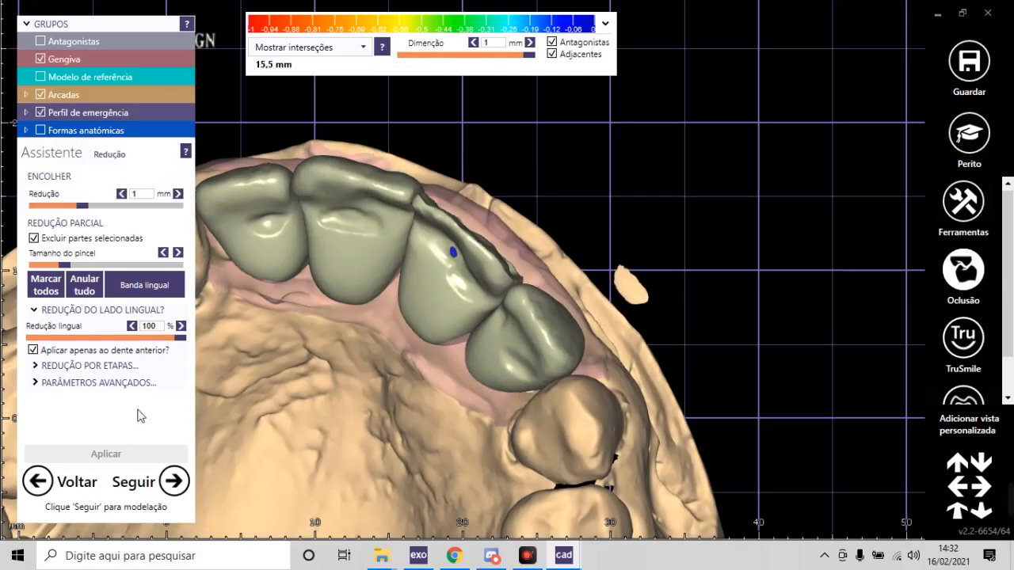
click(85, 288)
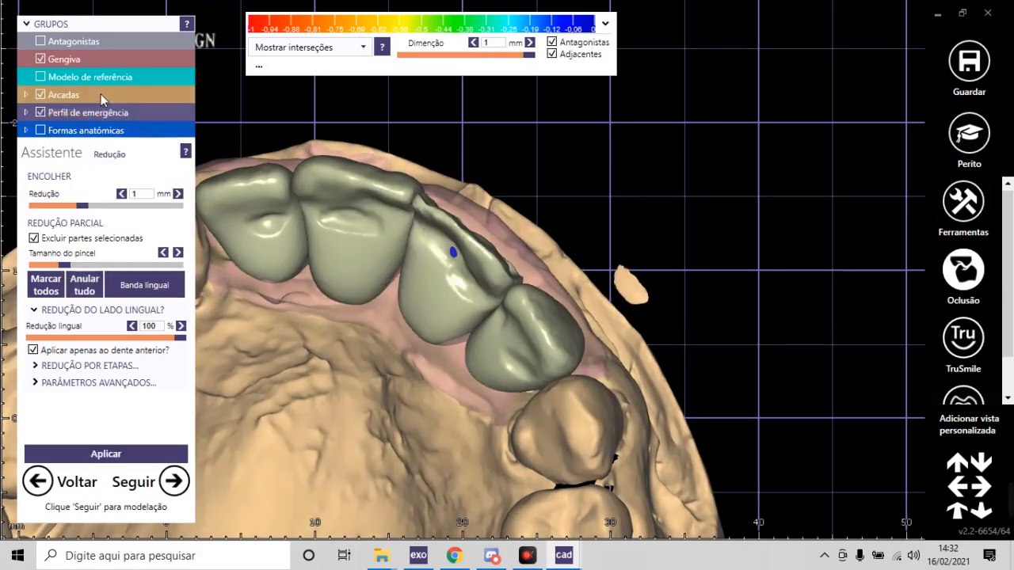
click(128, 19)
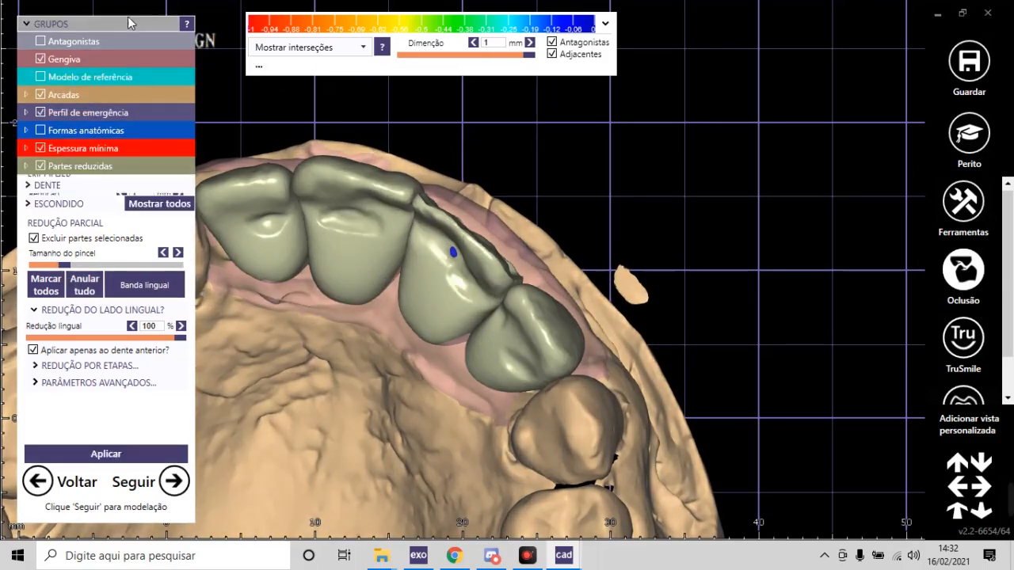
click(41, 167)
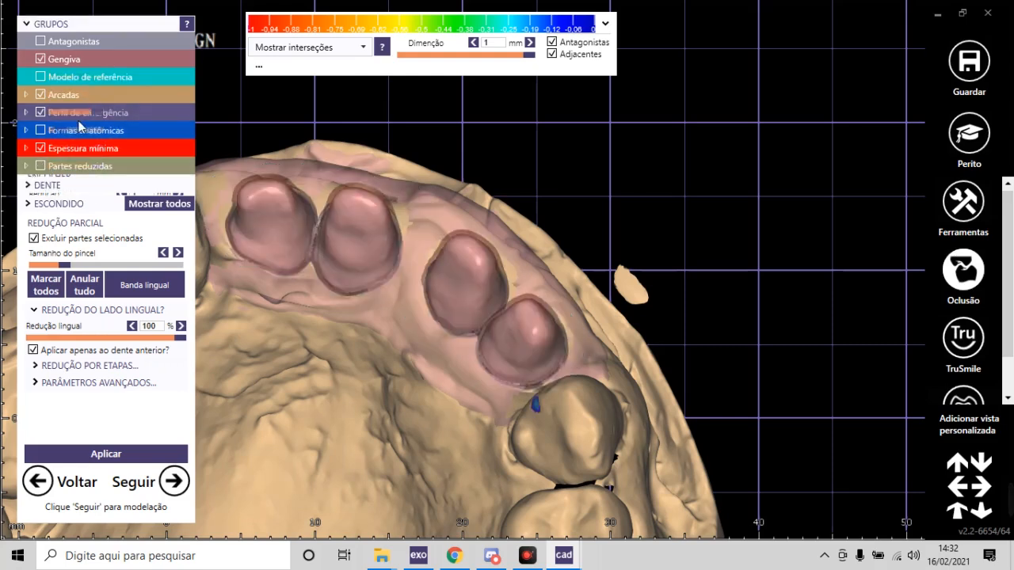
click(41, 130)
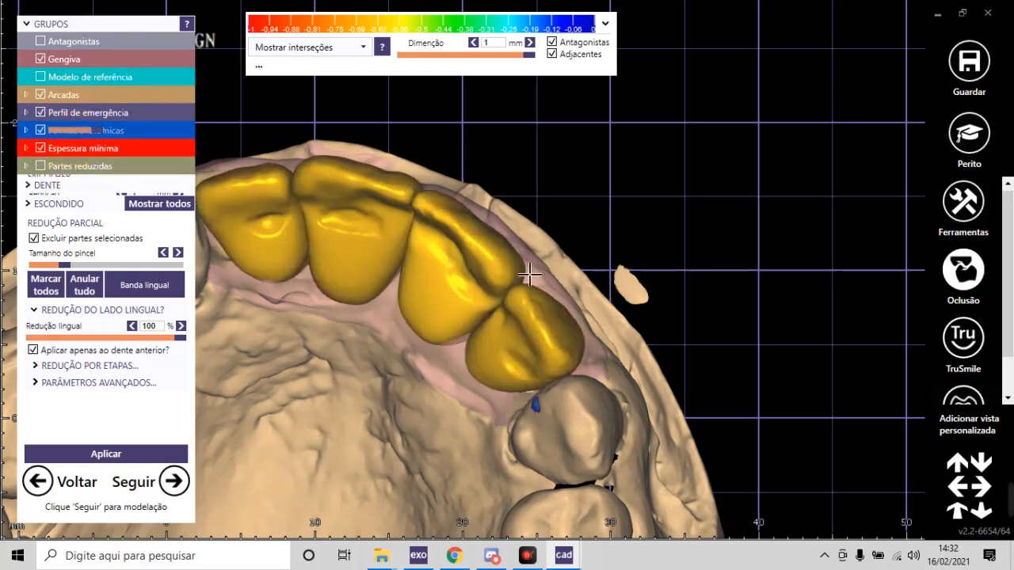
Step: Mark all four anterior crowns as excluded from the reduction and bring their facial surfaces into view
scroll(474, 327, down, 5)
right_drag(473, 327, 425, 333)
click(56, 287)
scroll(499, 383, up, 5)
scroll(540, 379, down, 5)
right_drag(540, 379, 483, 396)
scroll(420, 326, up, 5)
scroll(428, 321, up, 4)
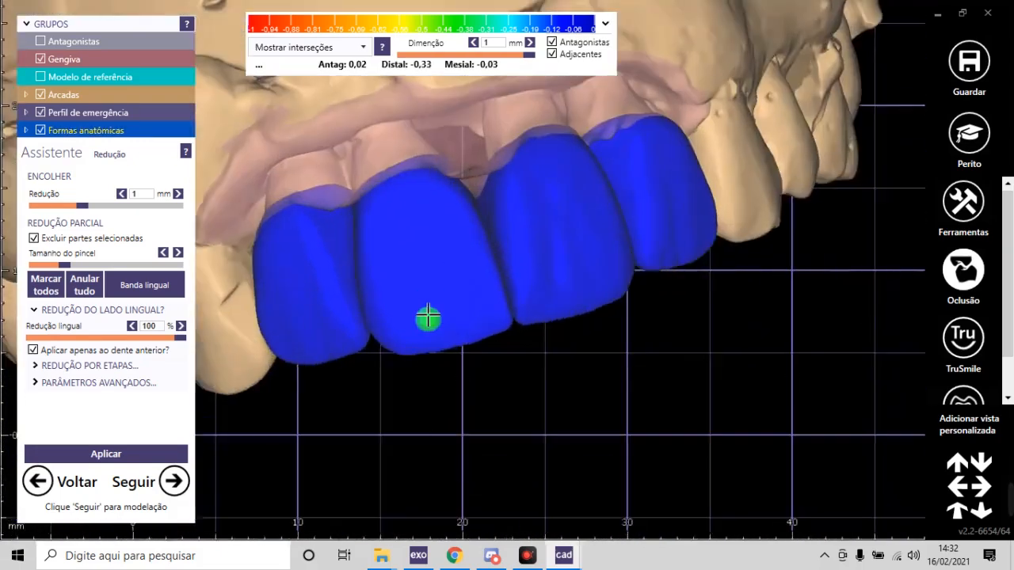
Step: Erase the exclusion marking in a wedge on the mesial half of crown 11's facial surface, widening toward the incisal edge
scroll(532, 238, up, 2)
shift+scroll(443, 260, down, 4)
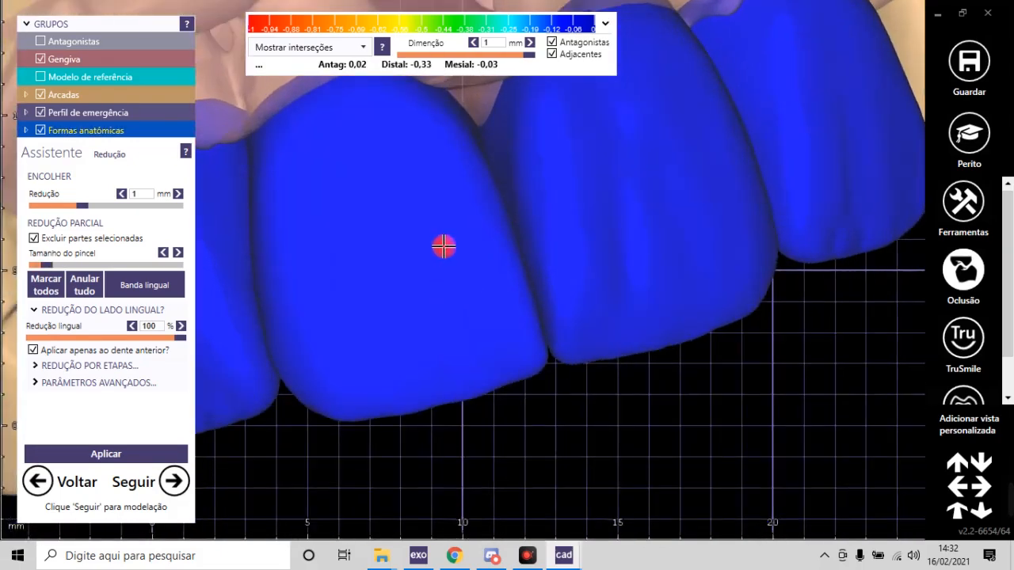
shift+scroll(439, 239, up, 8)
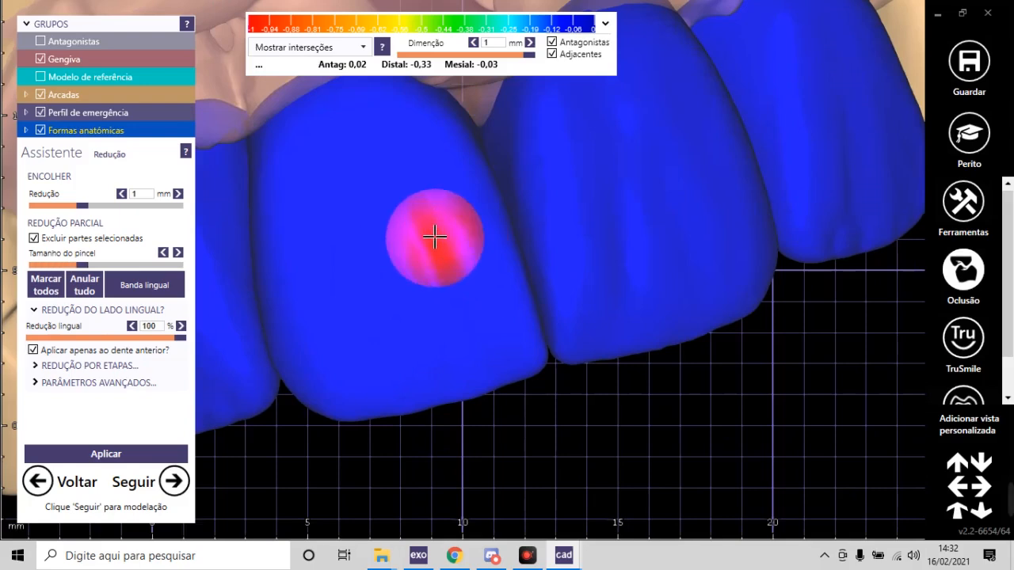
shift+scroll(434, 236, down, 10)
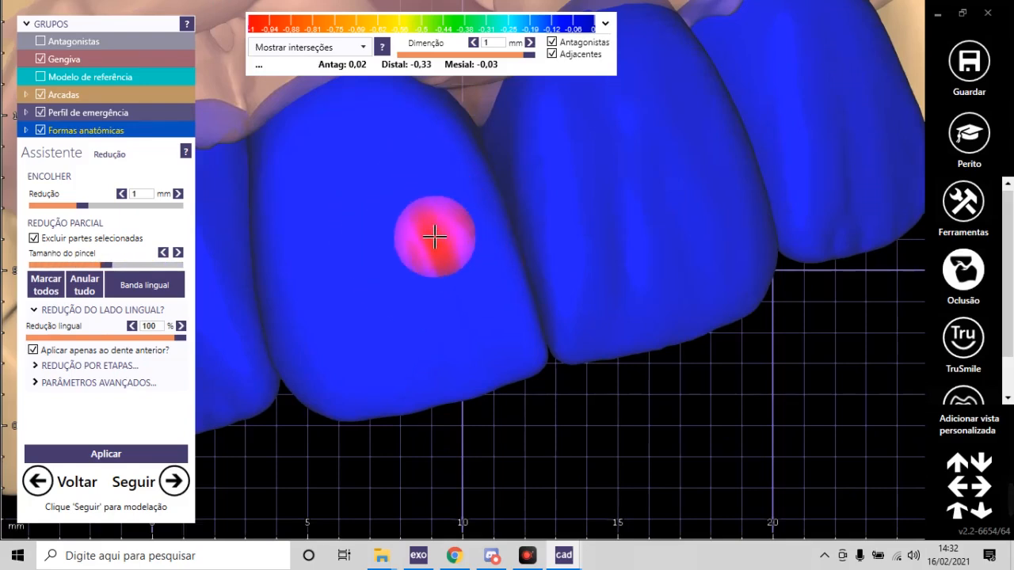
shift+scroll(434, 236, up, 2)
shift+scroll(434, 236, up, 8)
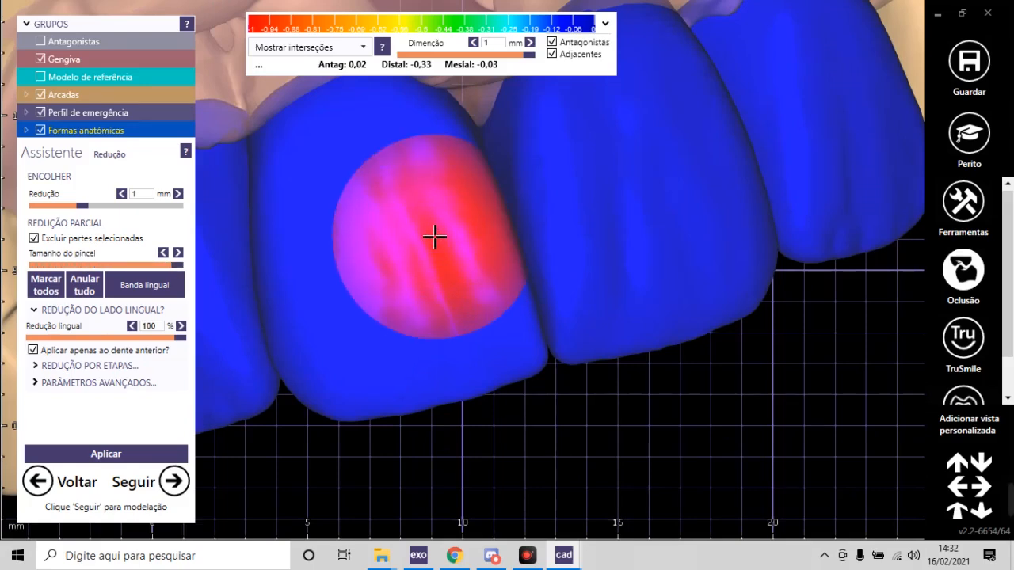
shift+scroll(428, 234, down, 9)
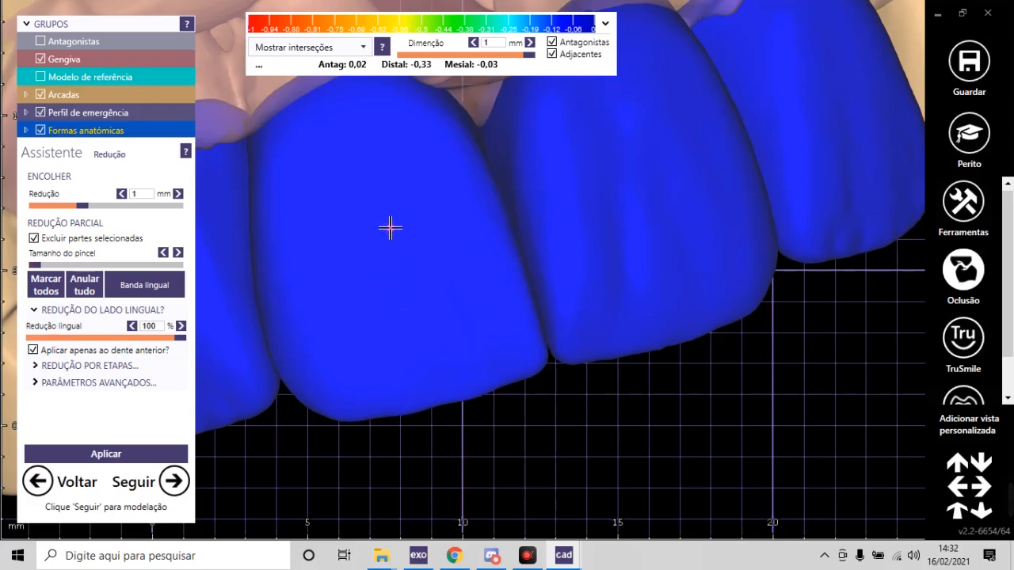
scroll(449, 267, up, 3)
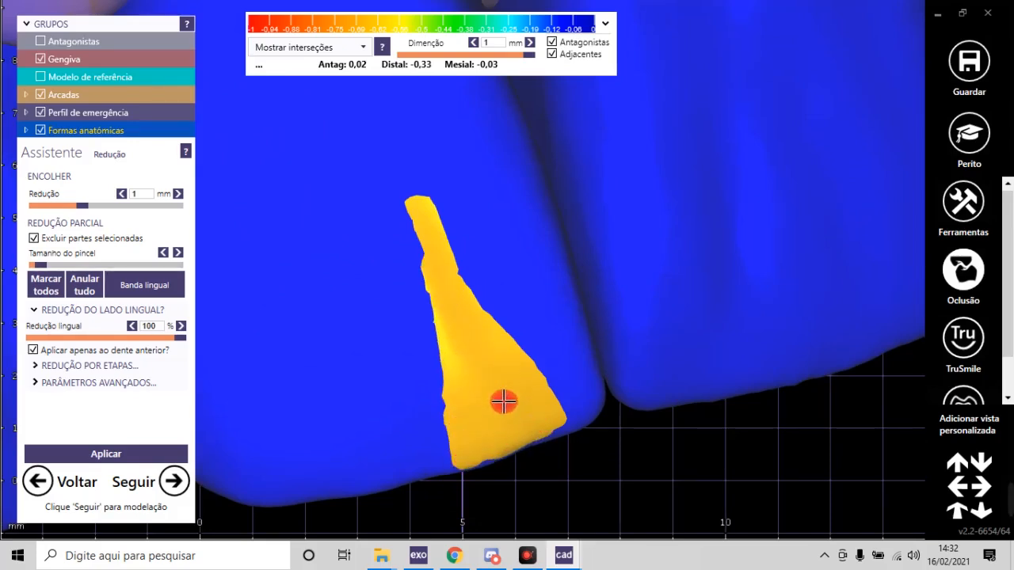
Step: Outline and fill a second erased wedge distal to the first on crown 11, using a larger brush for the fill
scroll(499, 394, down, 3)
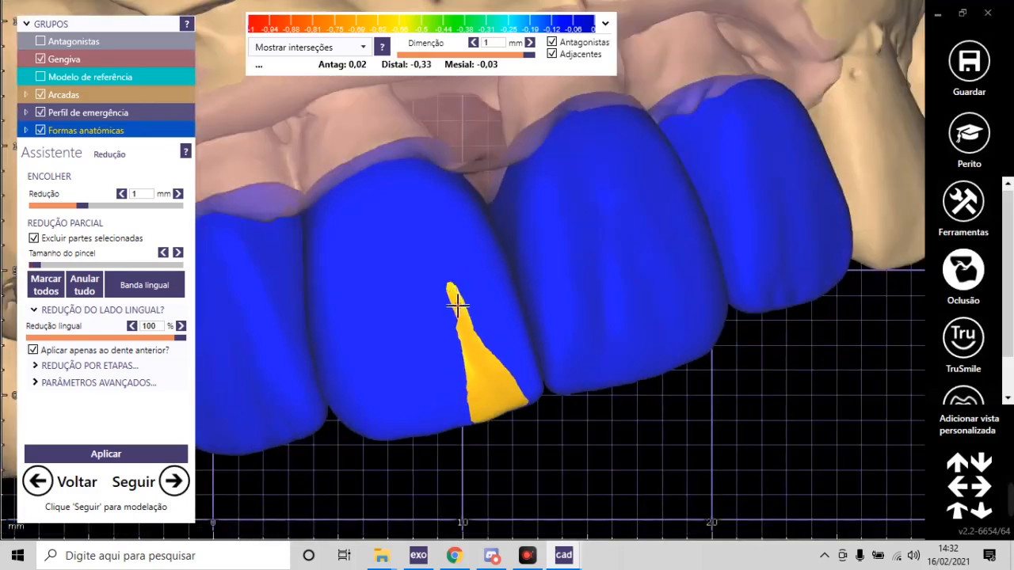
scroll(455, 297, down, 3)
scroll(444, 373, up, 5)
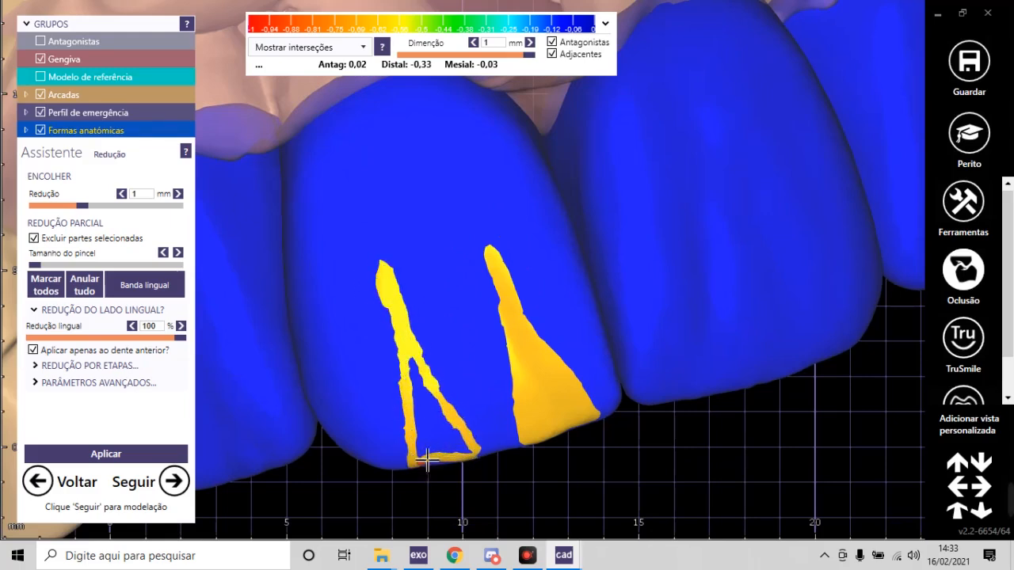
scroll(419, 464, up, 5)
shift+scroll(412, 428, up, 5)
shift+scroll(408, 429, down, 5)
shift+scroll(415, 417, up, 2)
mouse_move(415, 417)
mouse_down()
mouse_move(367, 309)
mouse_move(359, 235)
mouse_move(389, 405)
mouse_move(407, 341)
mouse_move(453, 416)
mouse_move(441, 455)
mouse_move(501, 450)
mouse_up()
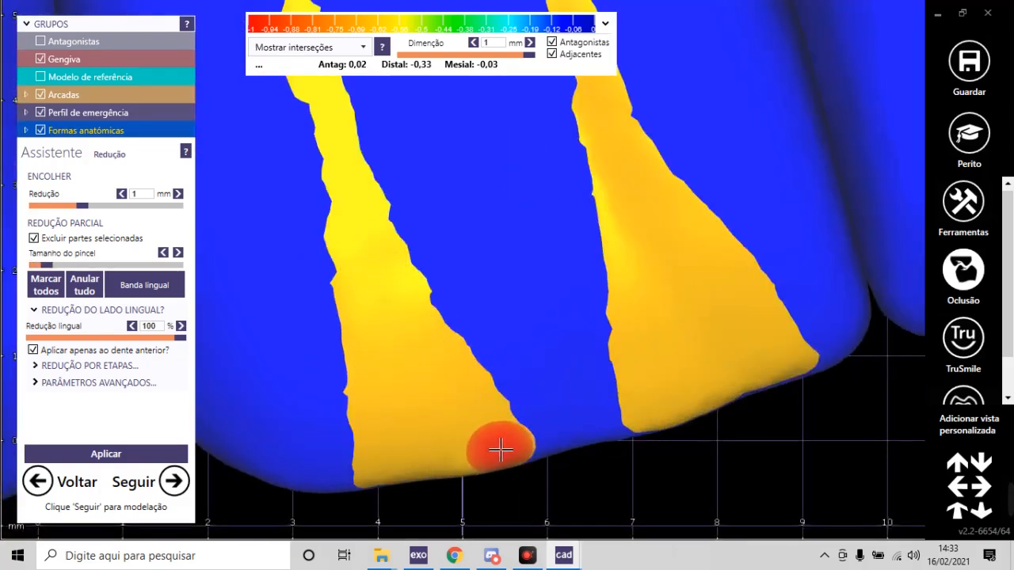
Step: Erase a curved strip of exclusion marking along crown 11's distal edge, down to the incisal corner
scroll(501, 450, down, 10)
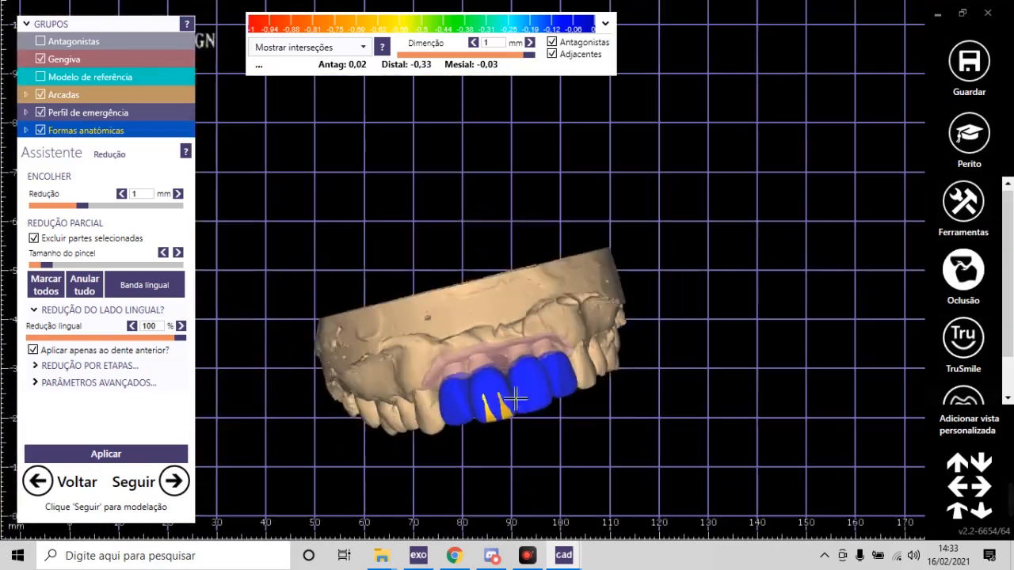
right_drag(509, 396, 417, 201)
scroll(416, 293, up, 6)
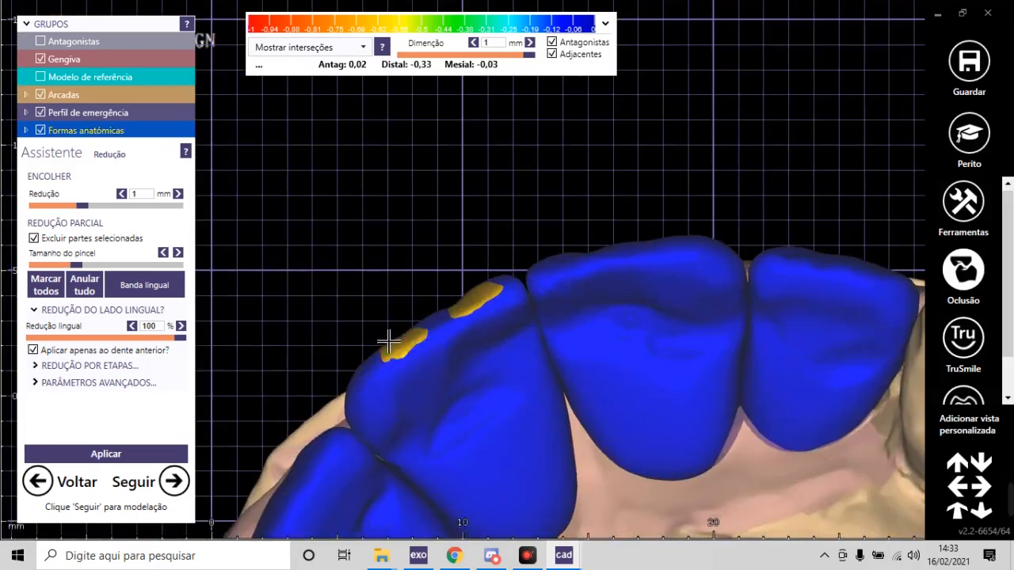
scroll(400, 348, up, 4)
shift+scroll(400, 348, down, 4)
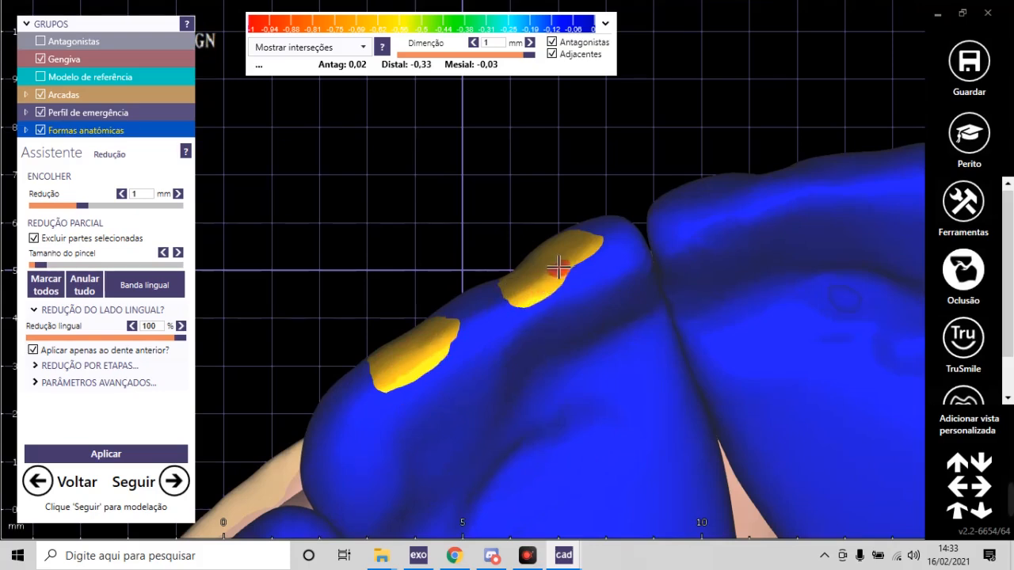
scroll(562, 274, down, 8)
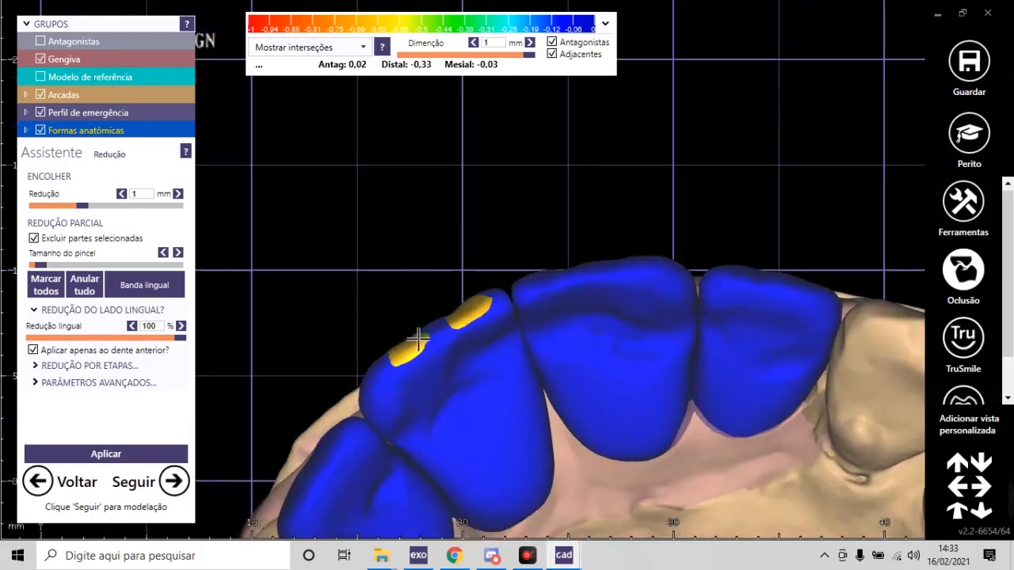
mouse_move(373, 245)
right_down()
mouse_move(448, 388)
mouse_move(435, 403)
right_up()
scroll(437, 396, up, 10)
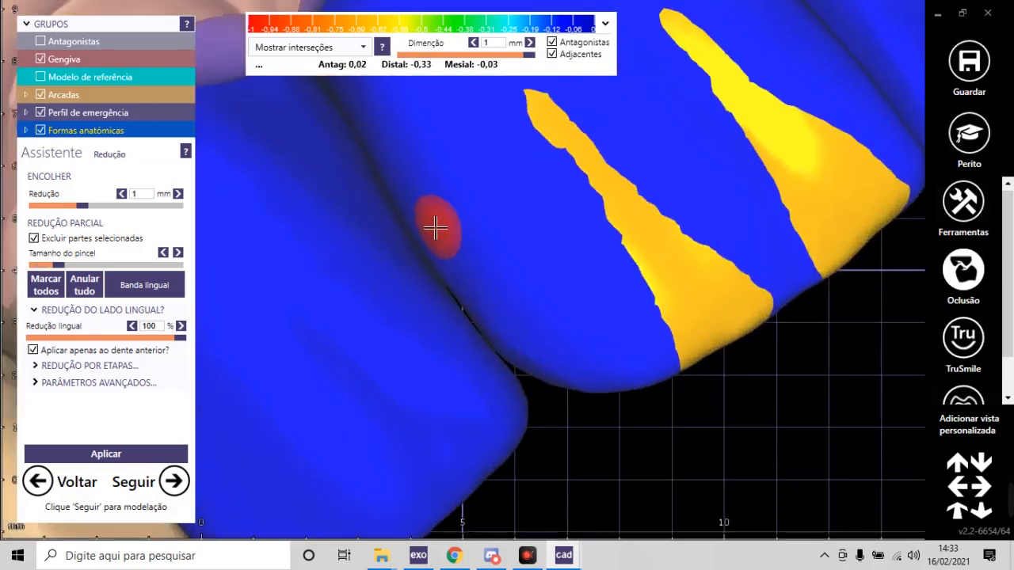
mouse_move(435, 228)
mouse_down()
mouse_move(430, 239)
mouse_move(498, 332)
mouse_move(586, 389)
mouse_up()
shift+scroll(605, 382, up, 5)
shift+scroll(604, 384, down, 2)
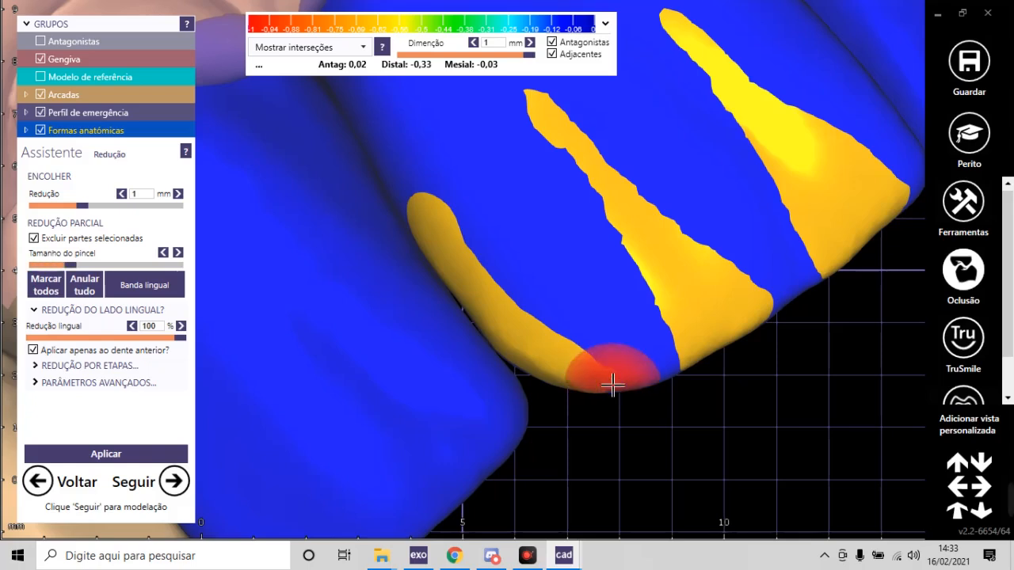
Step: Erase a strip of exclusion marking along crown 11's mesial edge, down to the incisal corner
scroll(600, 390, down, 5)
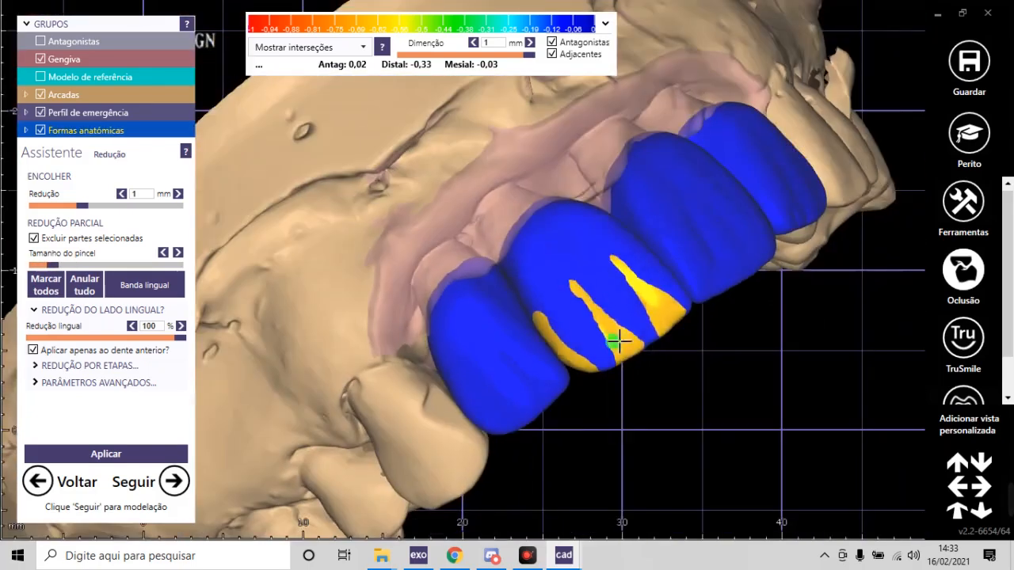
scroll(647, 375, up, 3)
scroll(616, 449, up, 5)
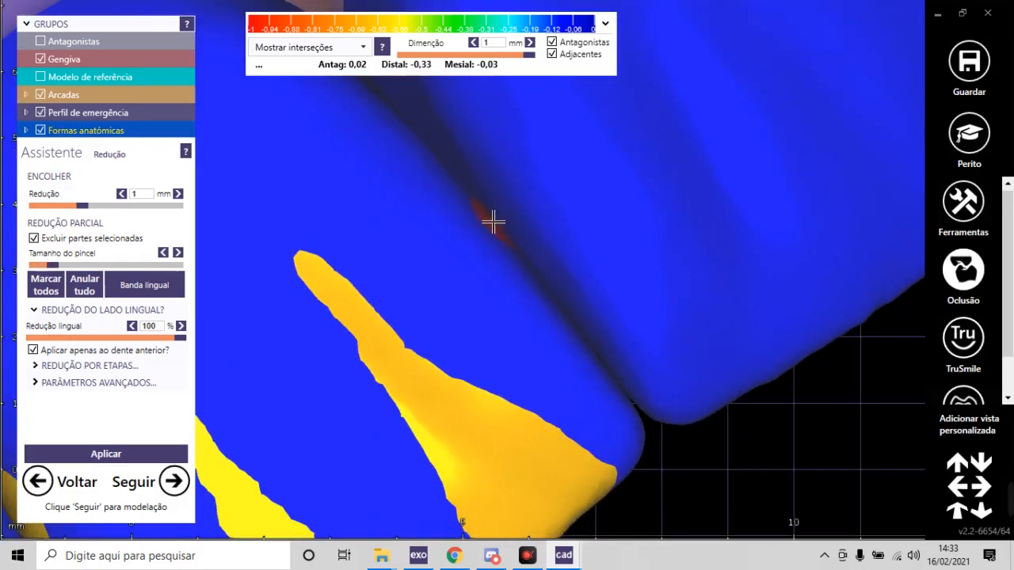
drag(484, 221, 543, 292)
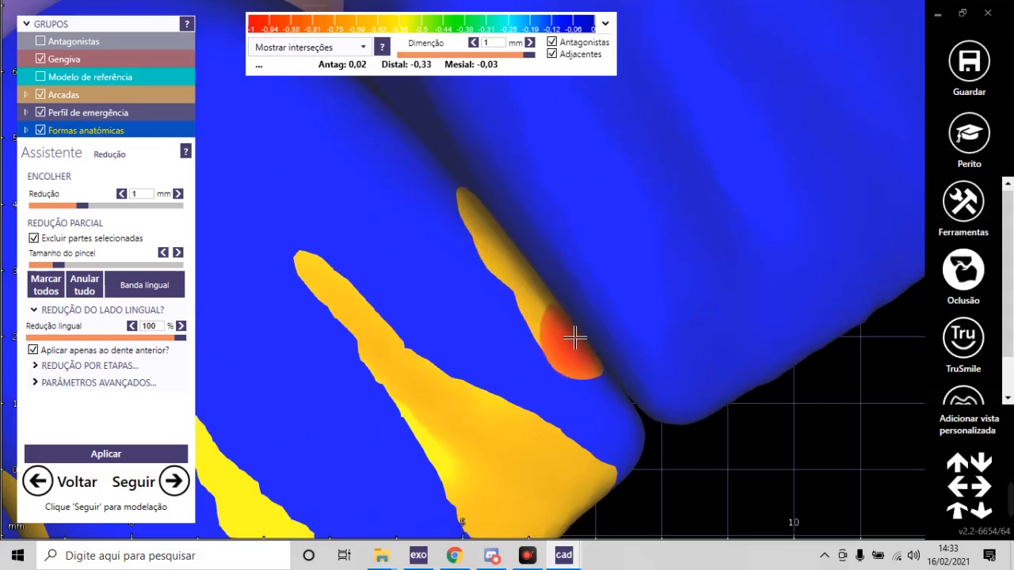
drag(626, 401, 663, 470)
scroll(641, 466, down, 2)
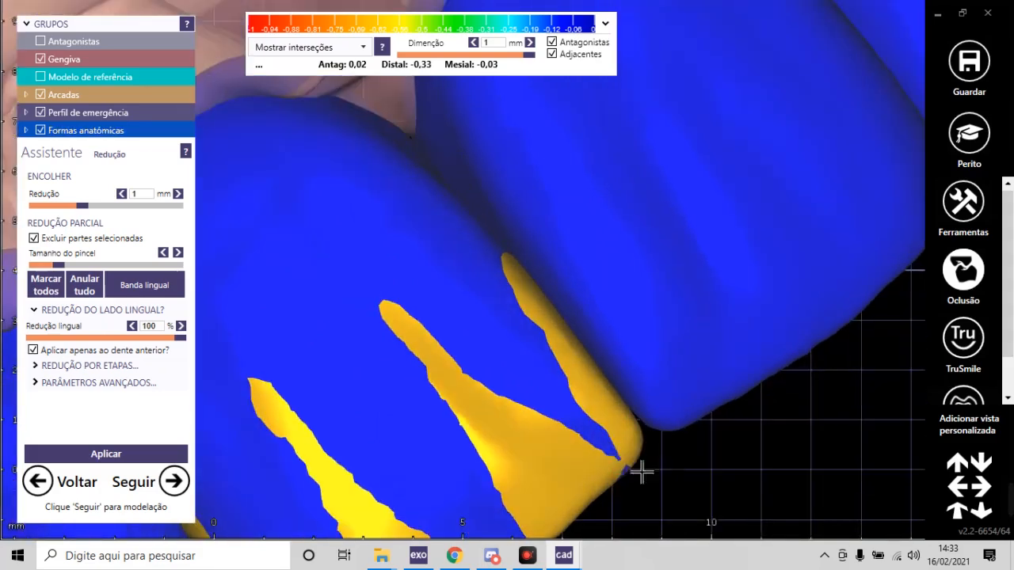
Step: Re-mark the exclusion band between the mesial edge strip and the adjacent wedge at crown 11's incisal corner
scroll(622, 443, down, 5)
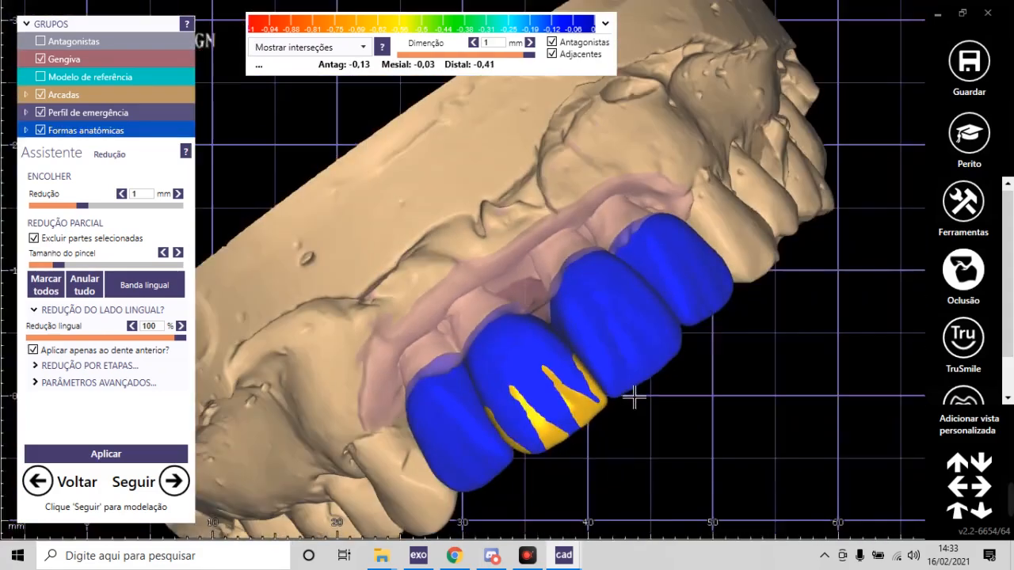
scroll(544, 409, up, 5)
scroll(543, 409, up, 5)
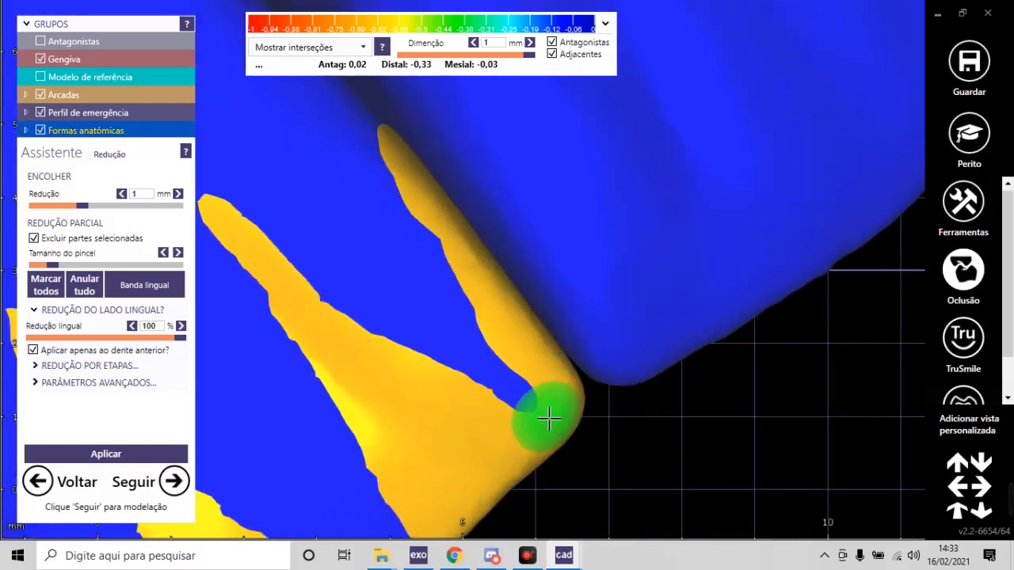
scroll(543, 414, up, 2)
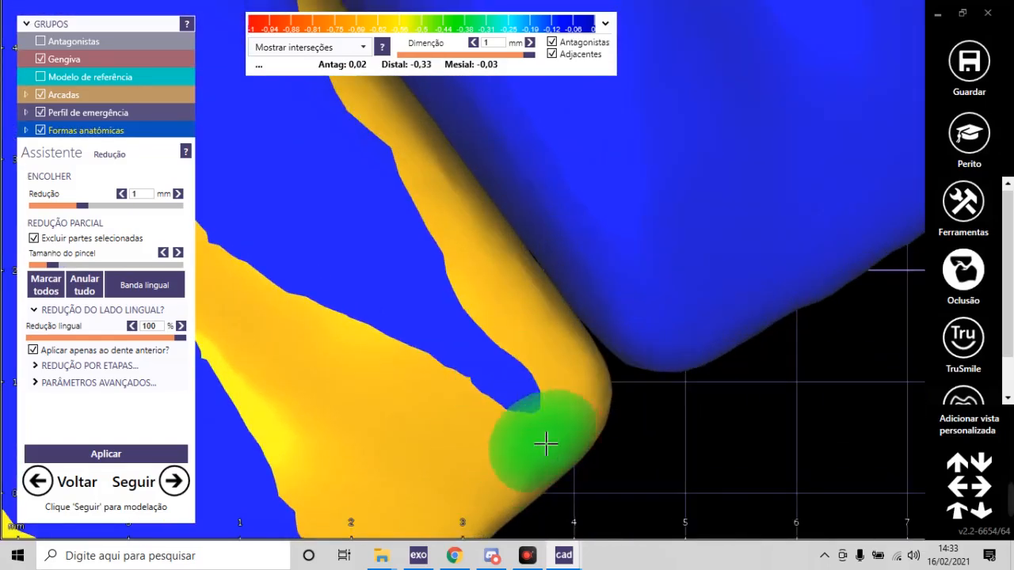
scroll(498, 340, down, 4)
scroll(502, 346, up, 3)
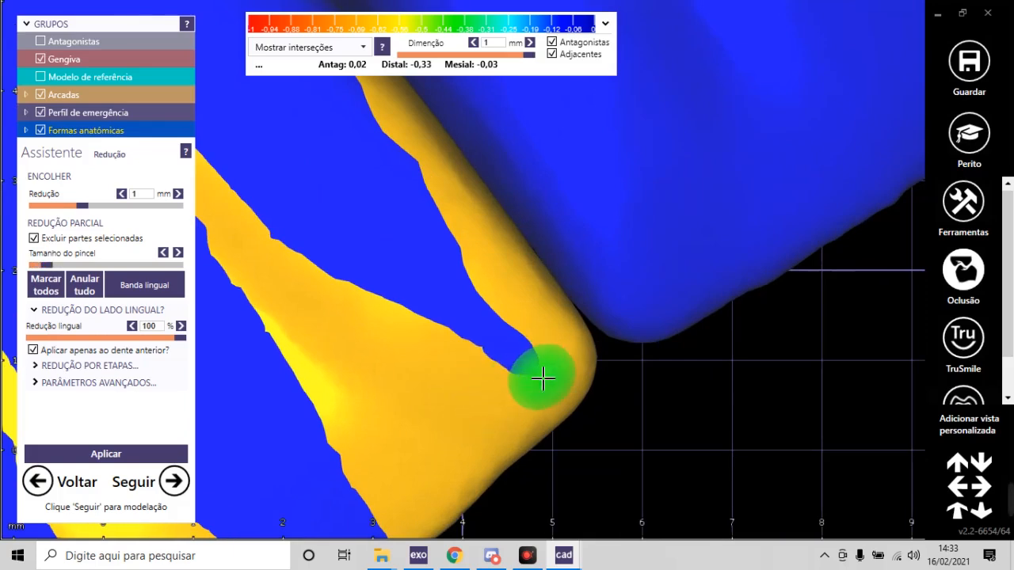
mouse_move(523, 362)
mouse_down()
mouse_move(566, 413)
mouse_move(425, 289)
mouse_move(546, 386)
mouse_up()
scroll(533, 387, down, 3)
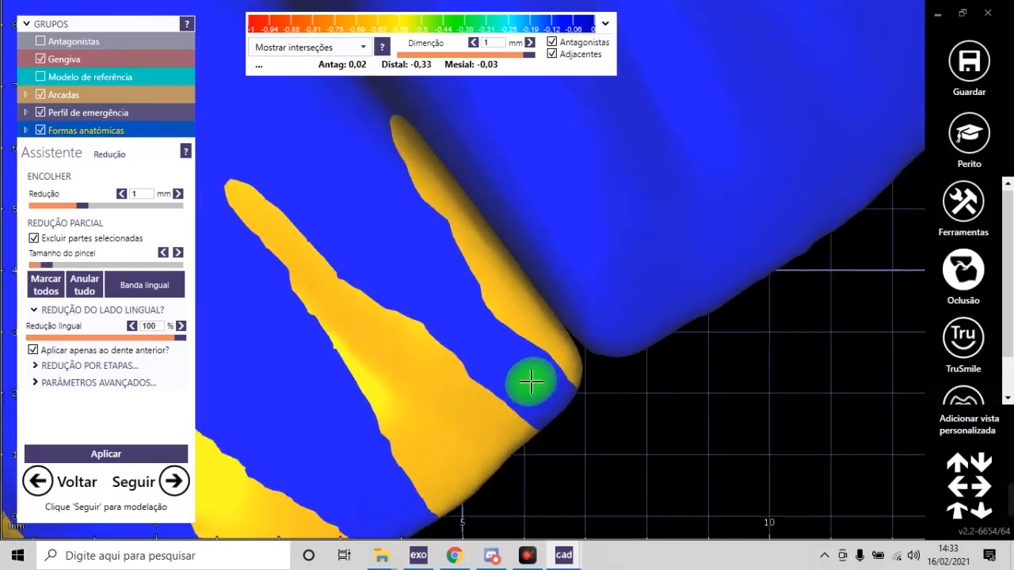
scroll(515, 319, up, 2)
scroll(715, 261, down, 5)
scroll(583, 282, up, 3)
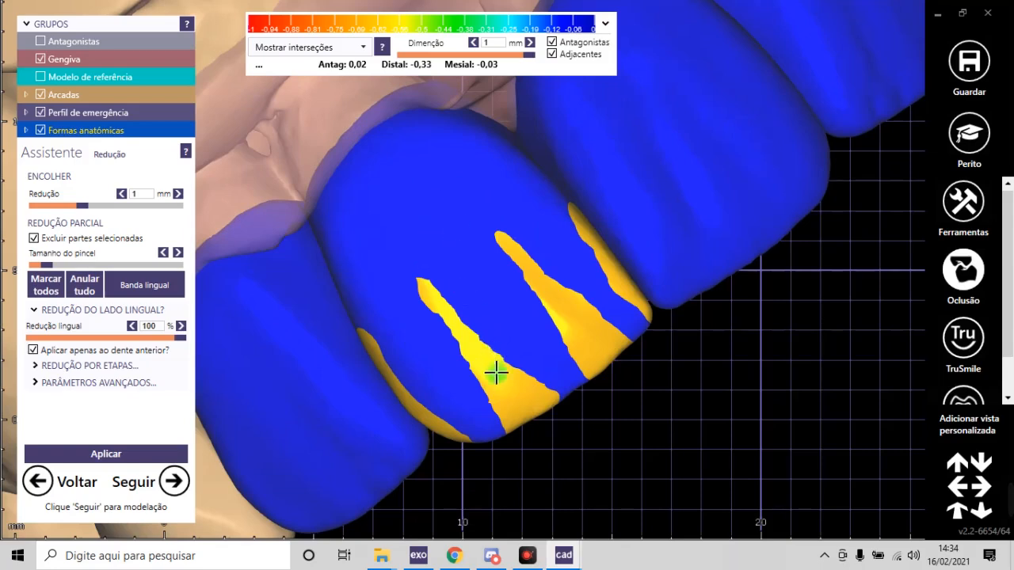
Step: Mark a small round exclusion spot inside each of crown 11's two wedges and erase both spots again
click(587, 349)
scroll(499, 389, up, 4)
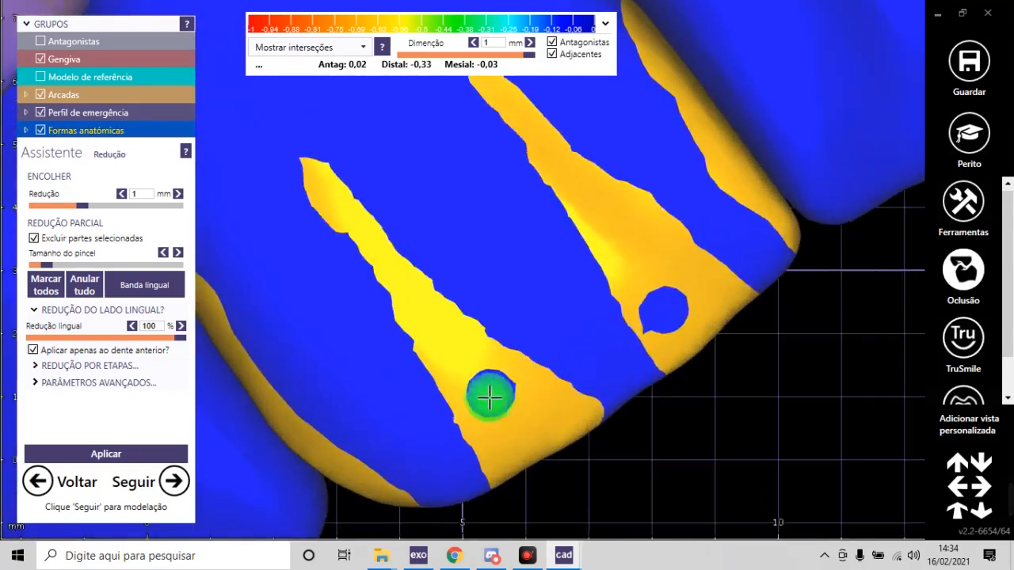
shift+click(484, 393)
shift+click(661, 299)
Step: Widen the erased mesial strip at crown 11's incisal corner and extend the distal strip toward the gum with a finer brush
scroll(650, 327, down, 5)
right_drag(757, 293, 731, 325)
scroll(623, 340, up, 5)
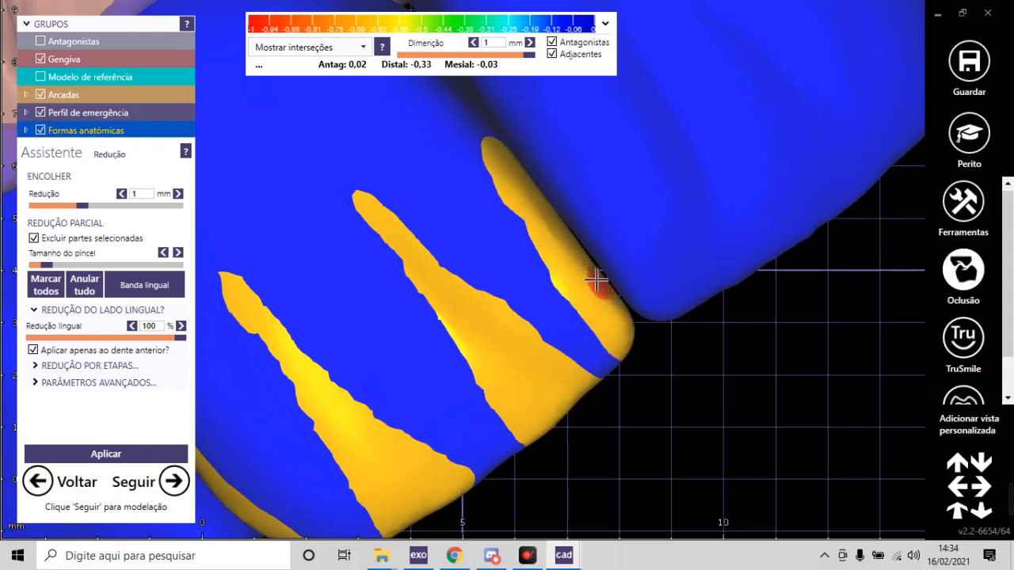
scroll(614, 384, down, 6)
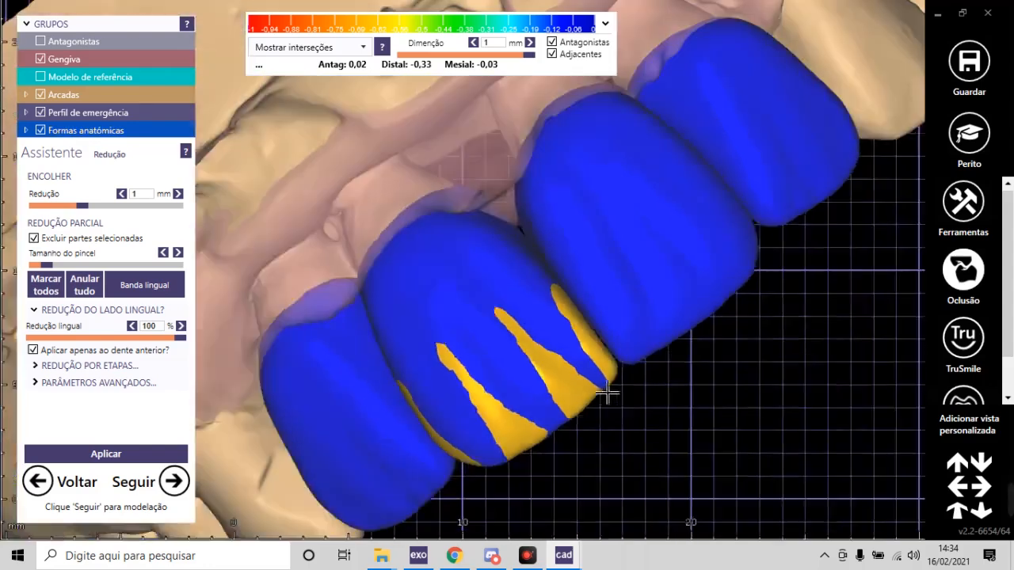
scroll(631, 380, up, 5)
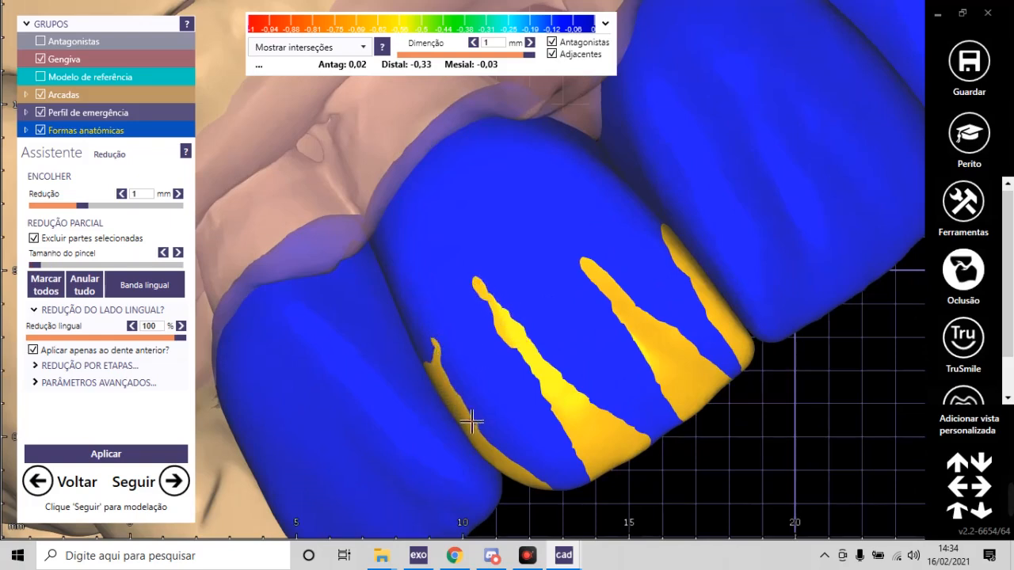
scroll(471, 388, down, 6)
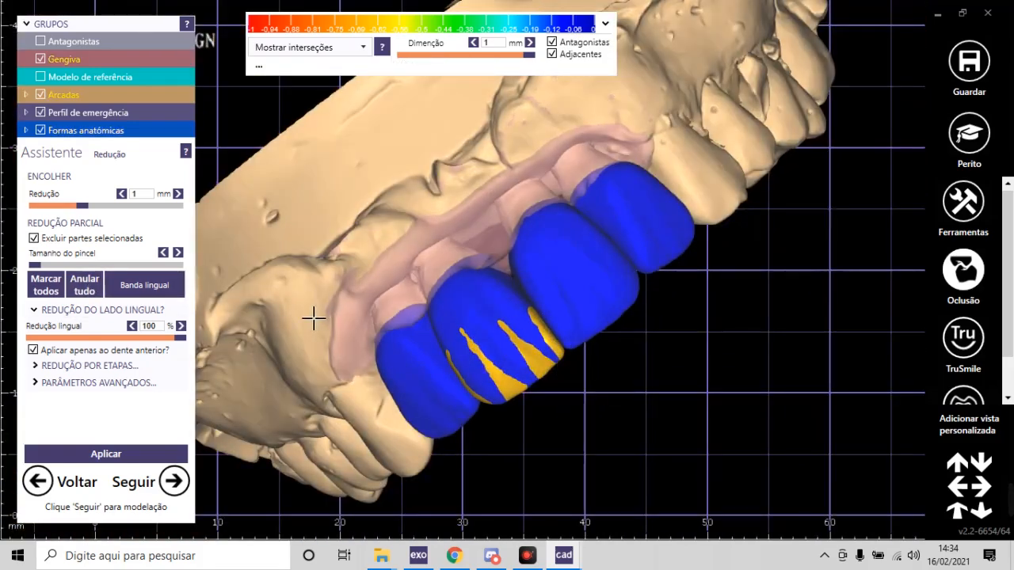
Step: Erase a patch of exclusion marking at the incisal edge on the mesial half of crown 12's facial surface
right_drag(570, 357, 604, 353)
right_drag(607, 296, 691, 275)
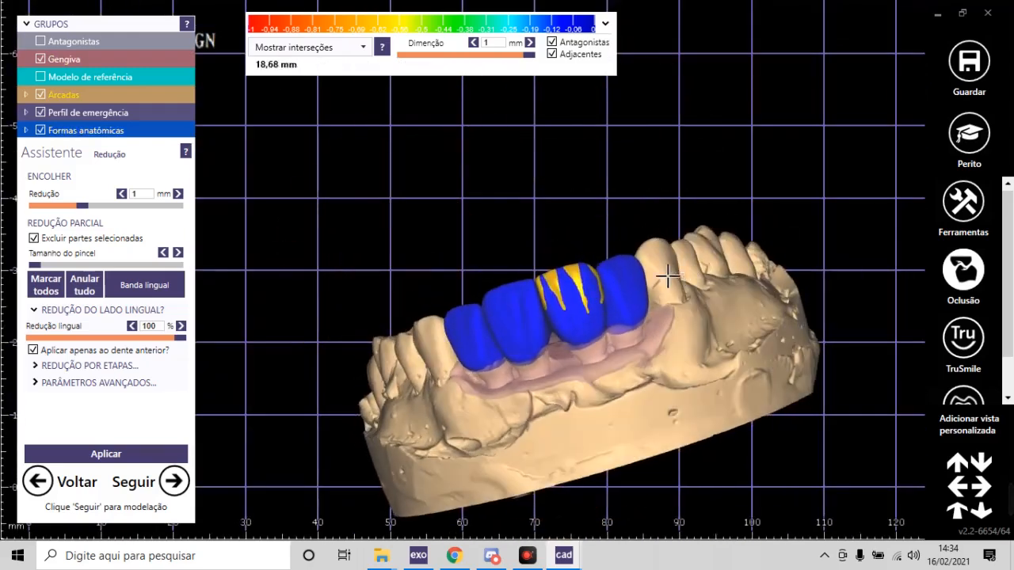
scroll(681, 278, up, 5)
right_drag(516, 290, 470, 314)
scroll(473, 315, up, 4)
scroll(354, 284, up, 5)
shift+scroll(344, 215, up, 5)
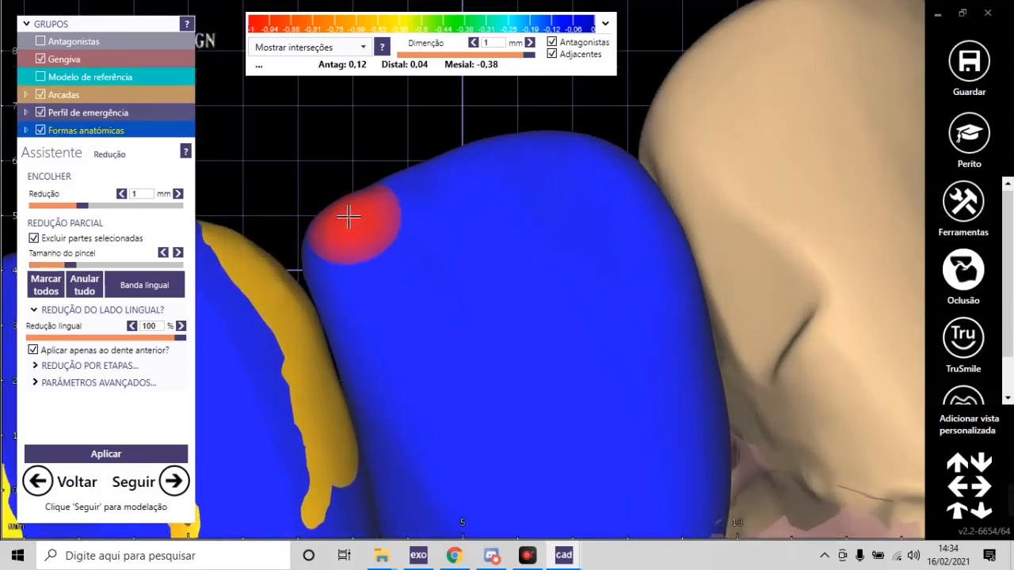
drag(381, 195, 400, 228)
Step: Taper the erased patch on crown 12 into a wedge narrowing toward the gum, using smaller brush sizes
shift+scroll(400, 228, down, 5)
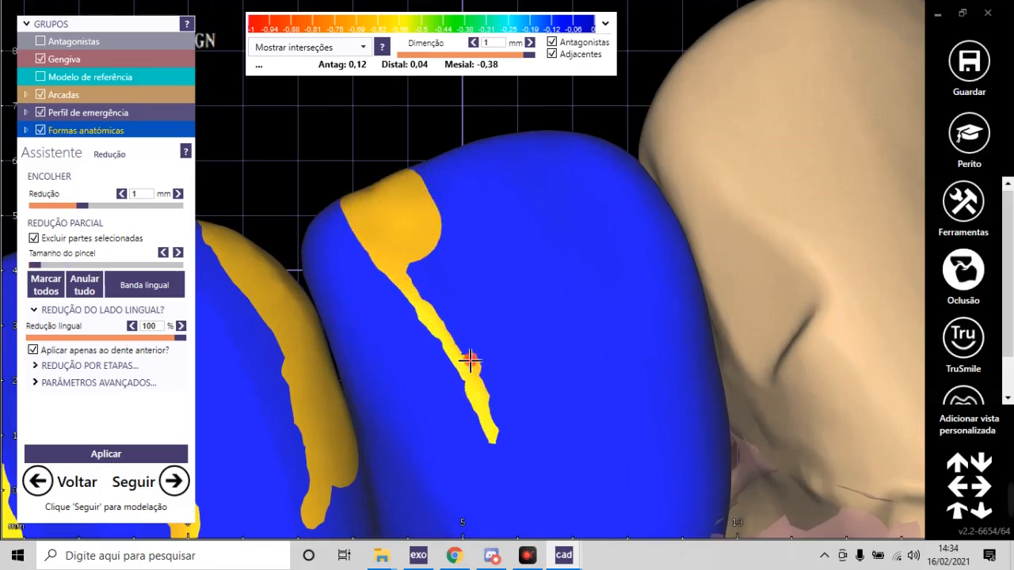
shift+scroll(410, 253, up, 5)
shift+scroll(410, 242, down, 3)
drag(410, 242, 428, 283)
mouse_move(423, 246)
mouse_down()
mouse_move(420, 270)
mouse_move(443, 305)
mouse_up()
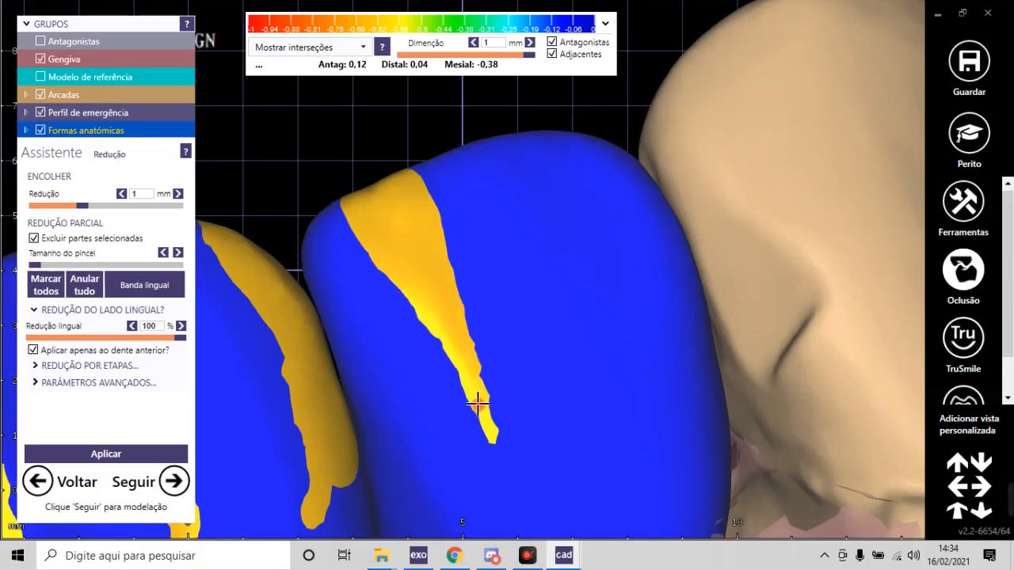
Step: Erase a second wedge of exclusion marking on the distal half of crown 12's facial surface, tapering it toward the gum with a finer brush
shift+scroll(510, 151, up, 2)
mouse_move(509, 151)
mouse_down()
mouse_move(575, 262)
mouse_move(604, 360)
mouse_up()
shift+scroll(603, 361, down, 3)
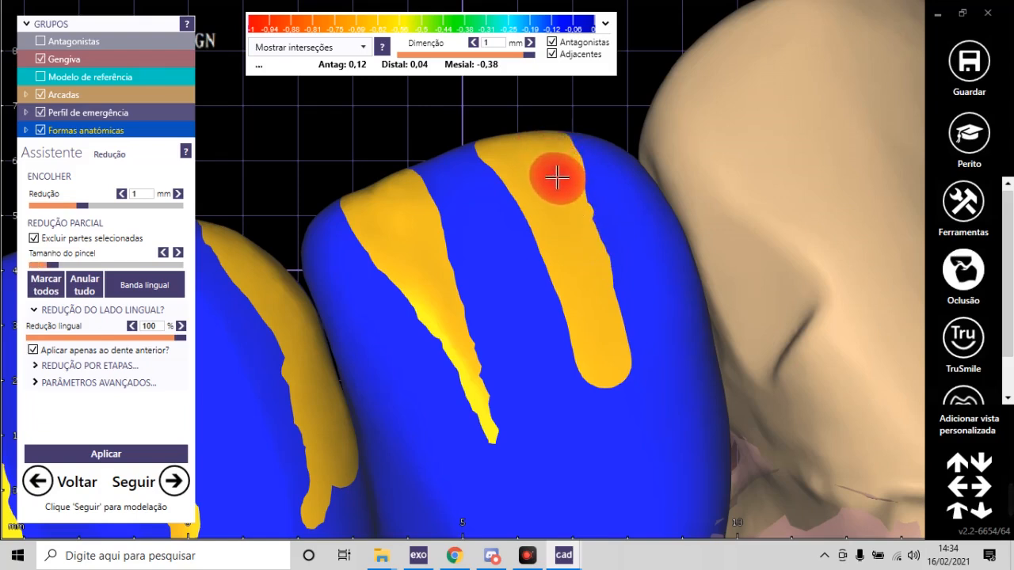
ctrl+scroll(568, 207, down, 3)
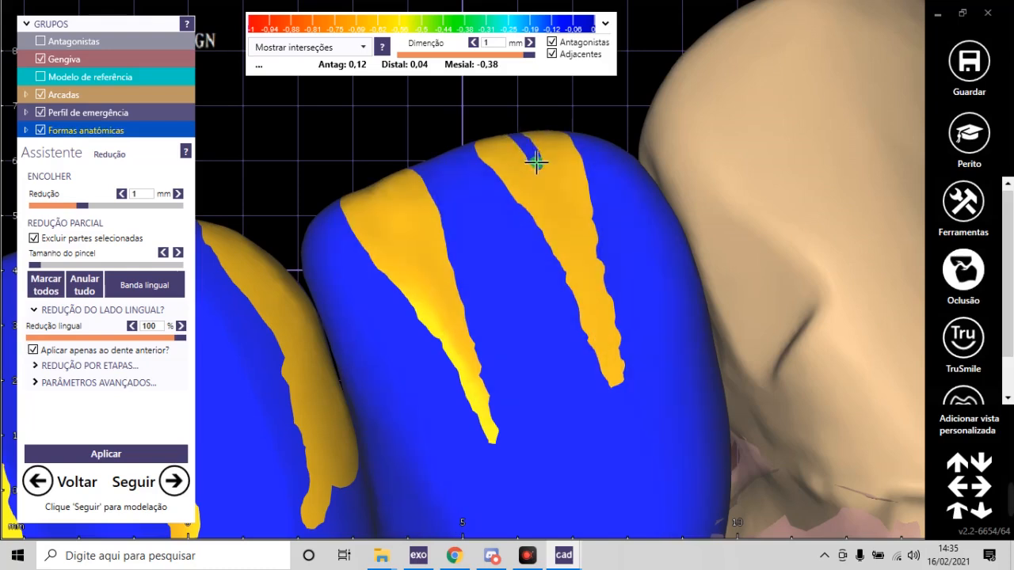
Step: Erase the mark splitting the distal wedge's incisal end on crown 12, and erase a strip along the crown's distal edge
scroll(548, 185, down, 10)
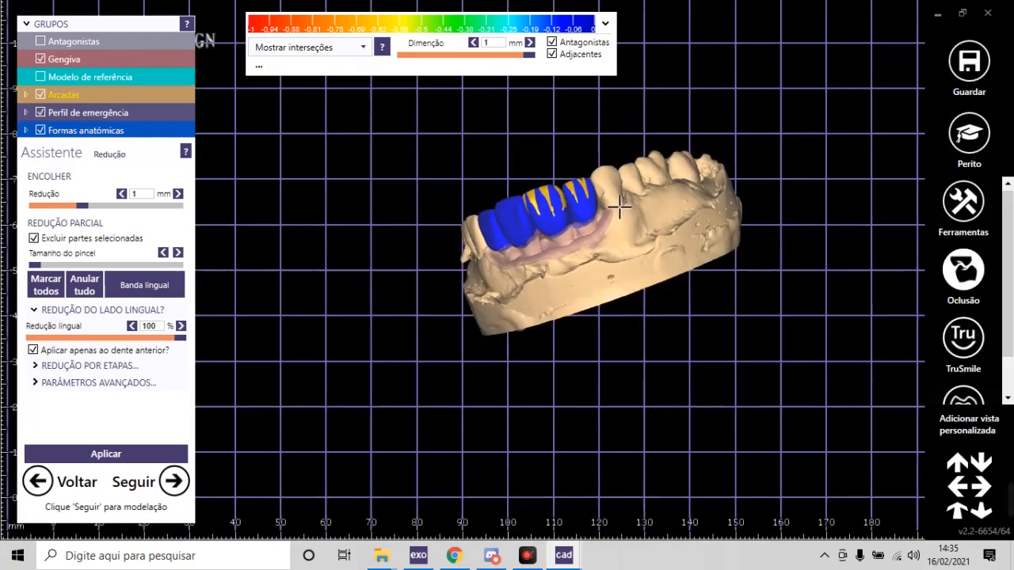
mouse_move(622, 209)
right_down()
mouse_move(600, 178)
mouse_move(620, 212)
right_up()
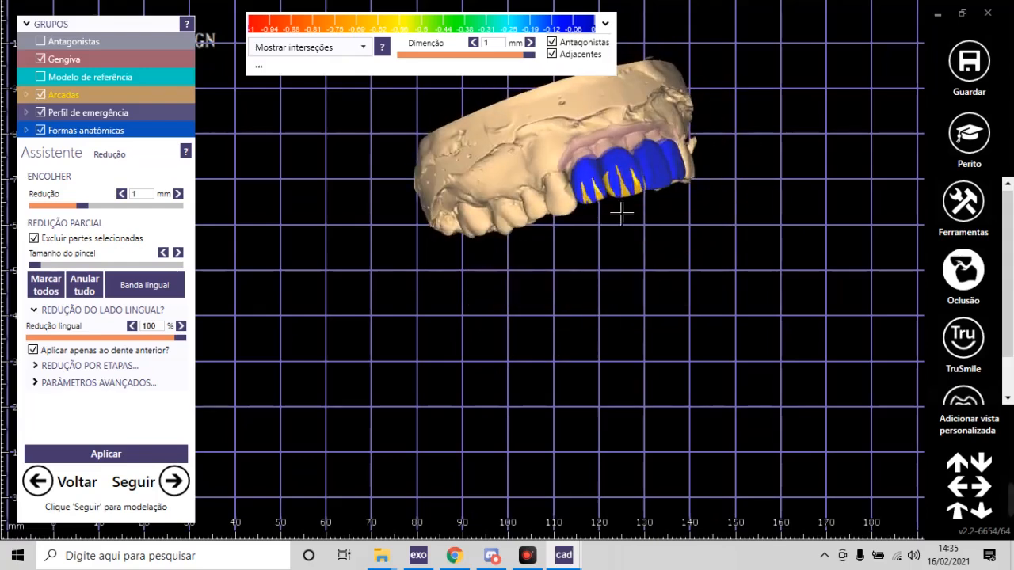
scroll(620, 212, up, 5)
scroll(578, 183, up, 9)
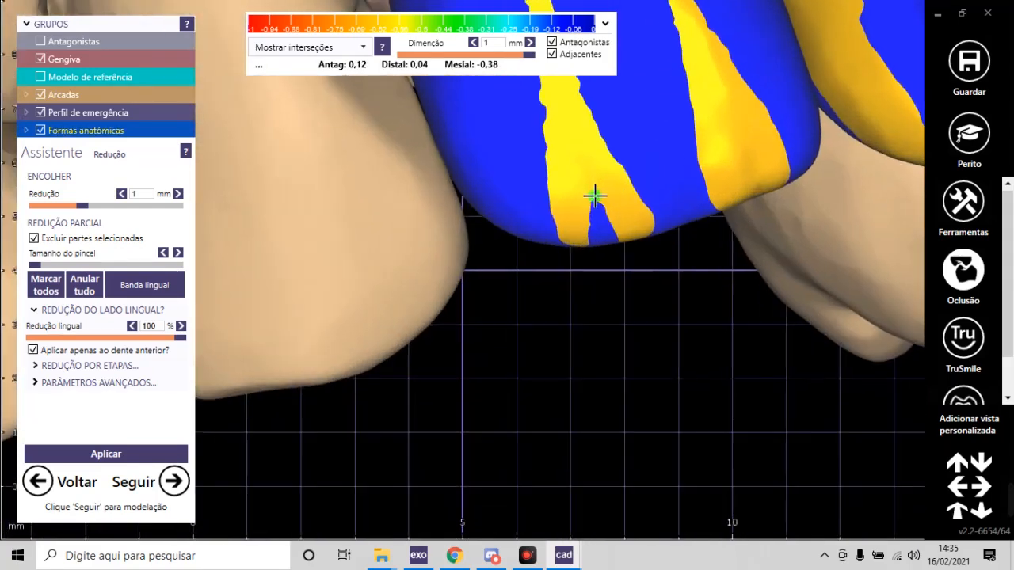
shift+scroll(594, 202, up, 3)
shift+scroll(594, 202, down, 3)
shift+drag(593, 214, 606, 230)
mouse_move(607, 230)
right_down()
mouse_move(546, 286)
mouse_move(491, 160)
right_up()
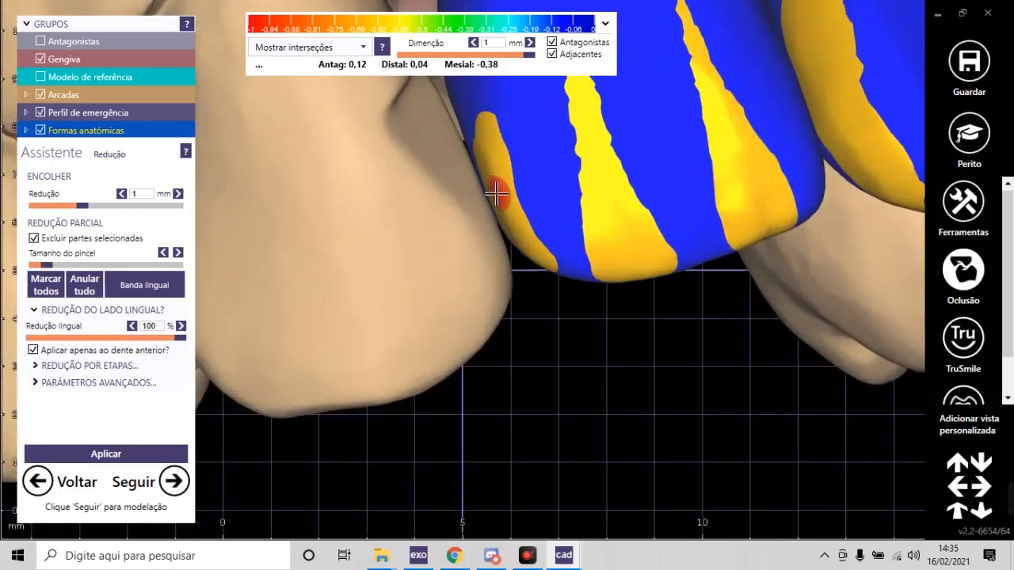
Step: Erase a strip of exclusion marking along crown 12's mesial edge beside crown 11
scroll(538, 297, down, 8)
right_drag(563, 295, 554, 297)
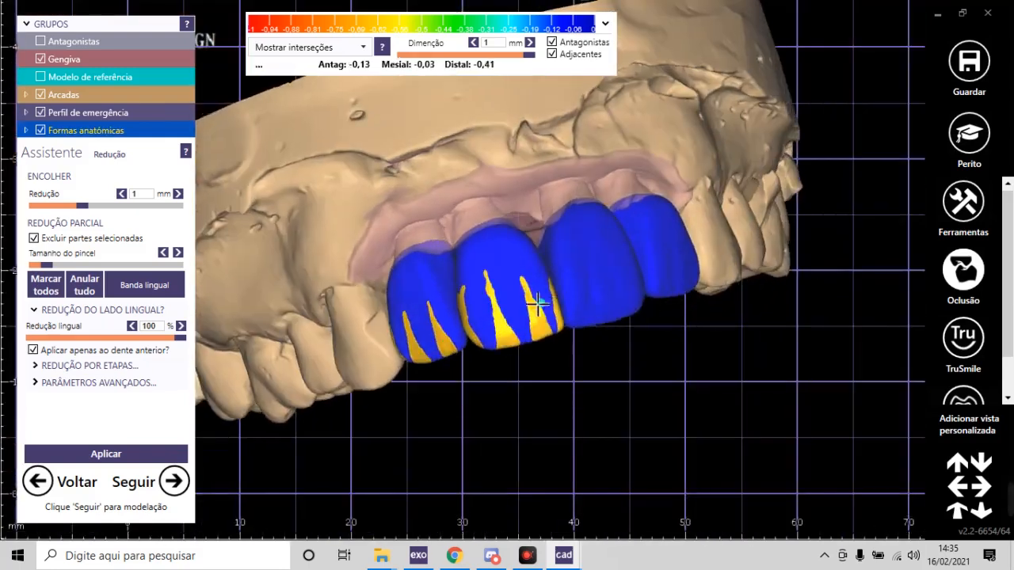
scroll(497, 327, up, 4)
scroll(389, 357, up, 3)
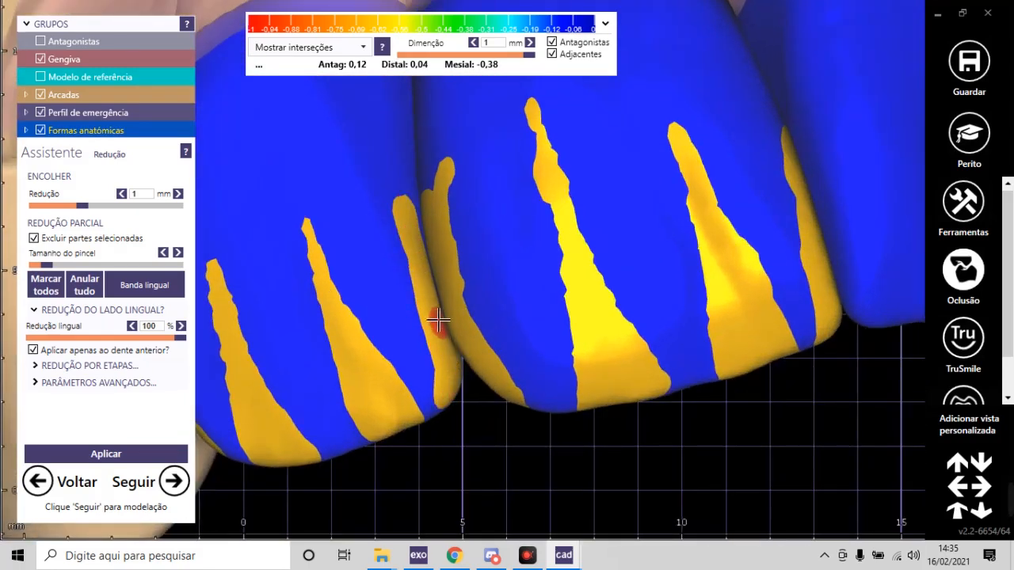
Step: Trim the erased patches along crown 12's incisal edge, re-marking the gap between the mesial wedge and the mesial strip
scroll(446, 310, down, 3)
right_drag(459, 309, 486, 355)
scroll(473, 342, down, 2)
scroll(514, 380, down, 5)
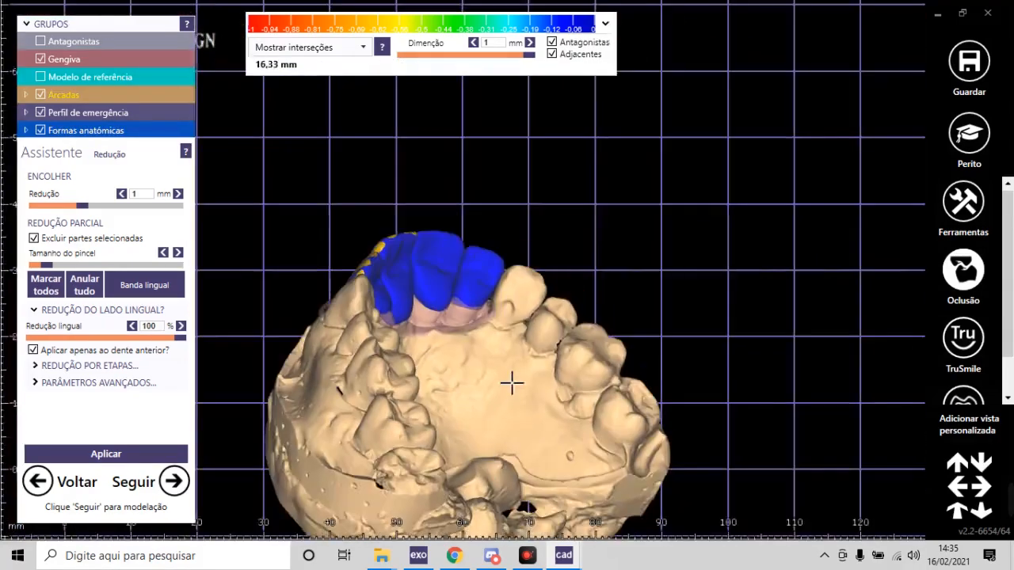
scroll(456, 346, up, 6)
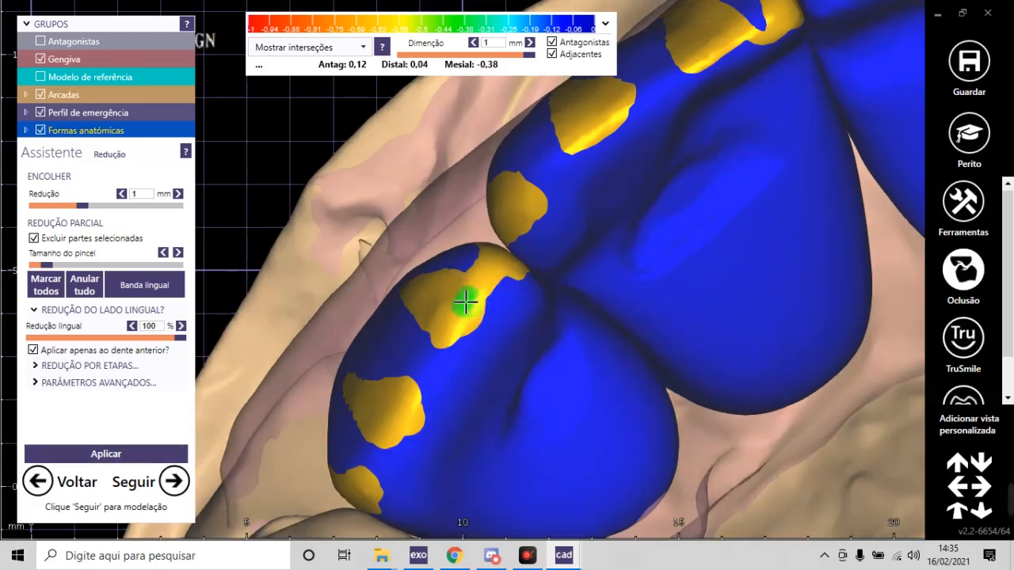
scroll(475, 293, up, 2)
mouse_move(476, 263)
mouse_down()
mouse_move(509, 288)
mouse_move(458, 379)
mouse_up()
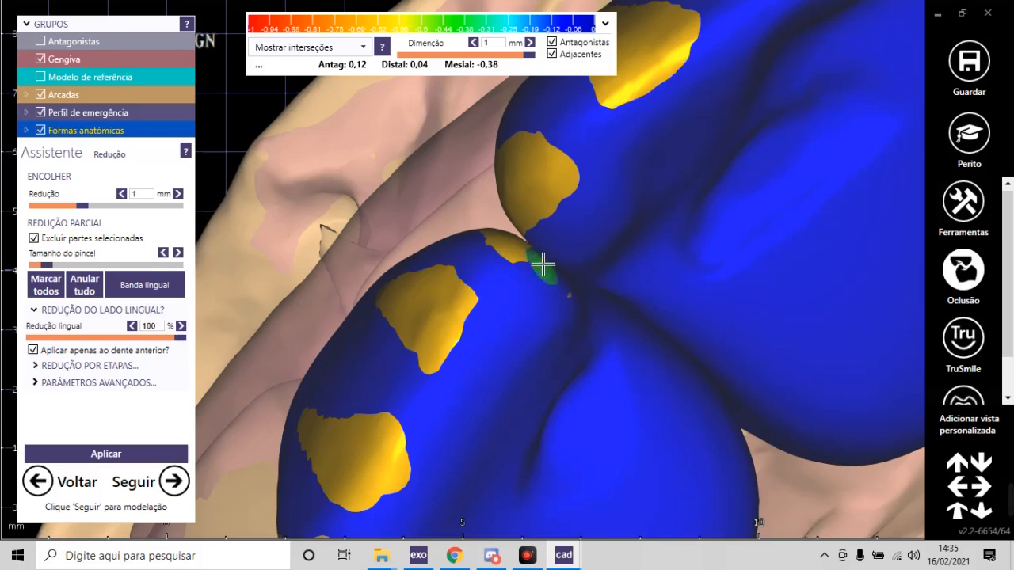
scroll(531, 273, down, 4)
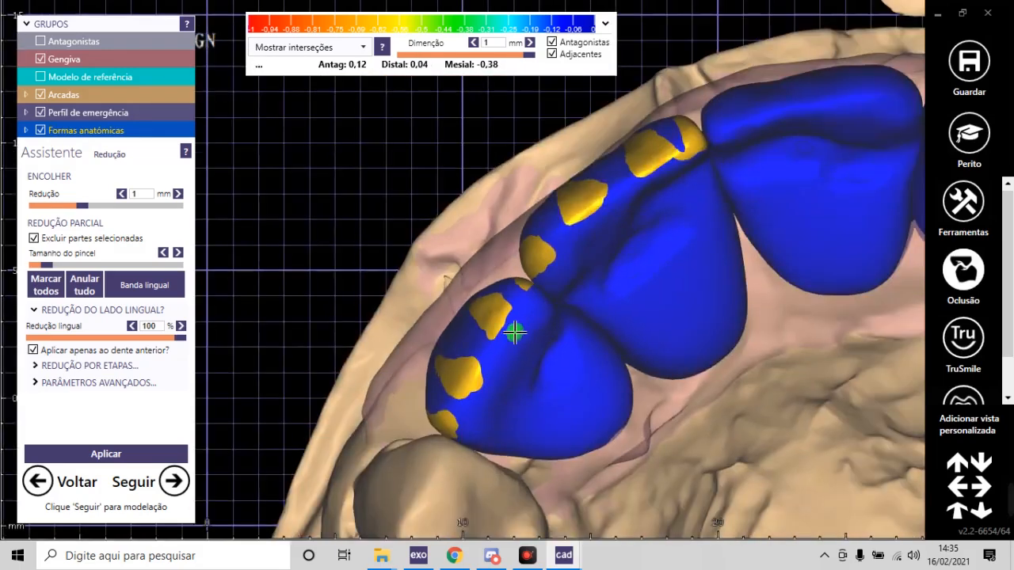
scroll(479, 368, up, 3)
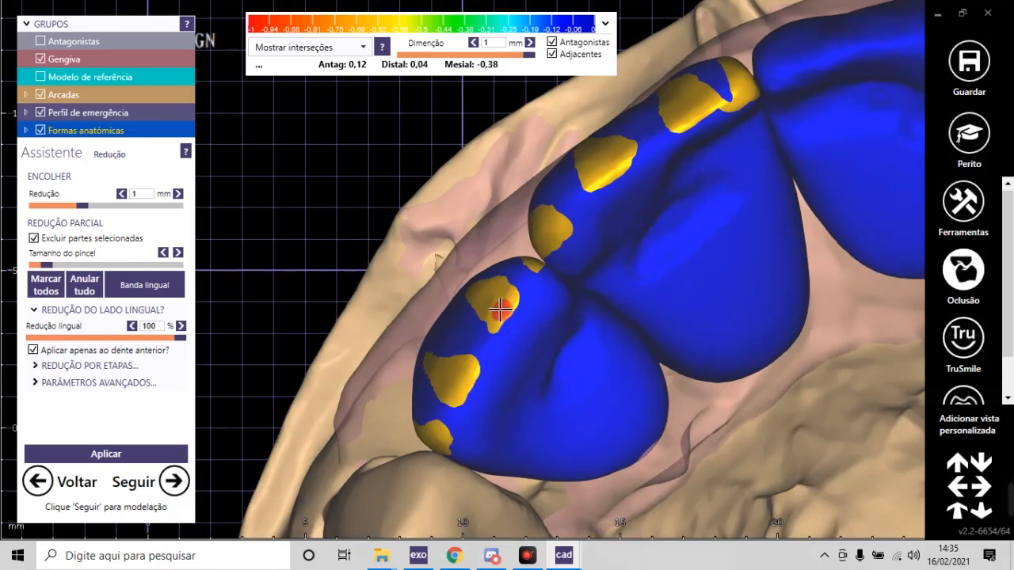
Step: Erase the exclusion marking around the outline of crown 21's facial surface with a larger brush and clear the interior as well
scroll(507, 329, down, 6)
right_drag(572, 388, 517, 233)
scroll(517, 233, down, 2)
scroll(686, 366, up, 4)
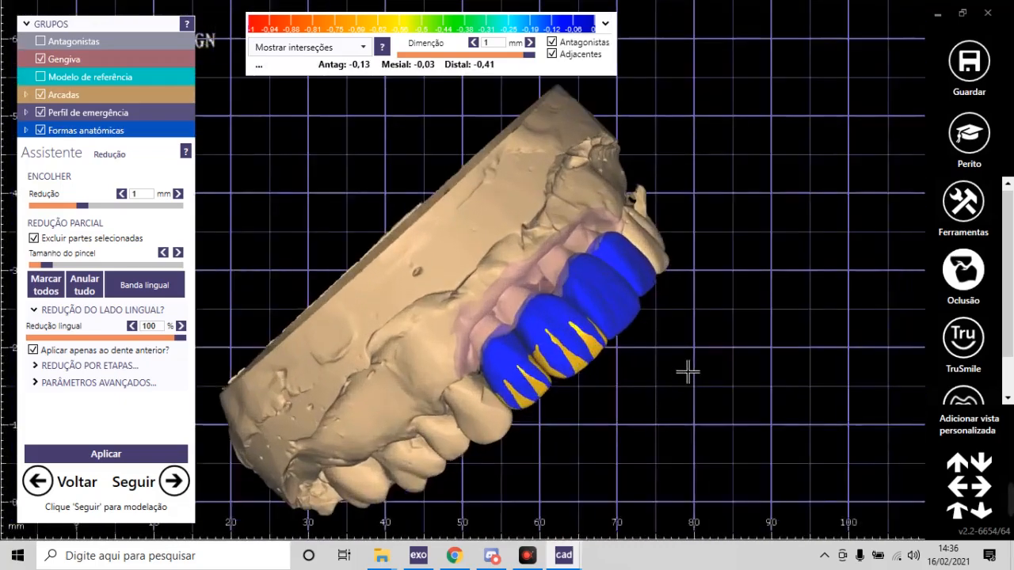
right_drag(633, 405, 591, 354)
scroll(591, 354, up, 5)
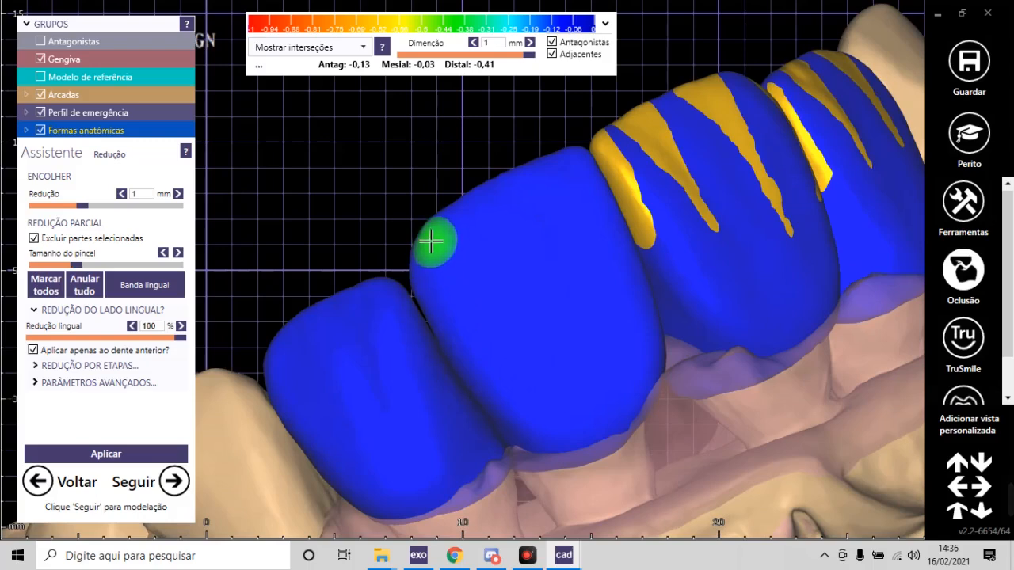
mouse_move(446, 243)
mouse_down()
mouse_move(437, 279)
mouse_move(483, 371)
mouse_move(528, 425)
mouse_move(582, 428)
mouse_move(623, 401)
mouse_move(641, 346)
mouse_move(636, 310)
mouse_move(582, 182)
mouse_move(557, 172)
mouse_move(448, 236)
mouse_up()
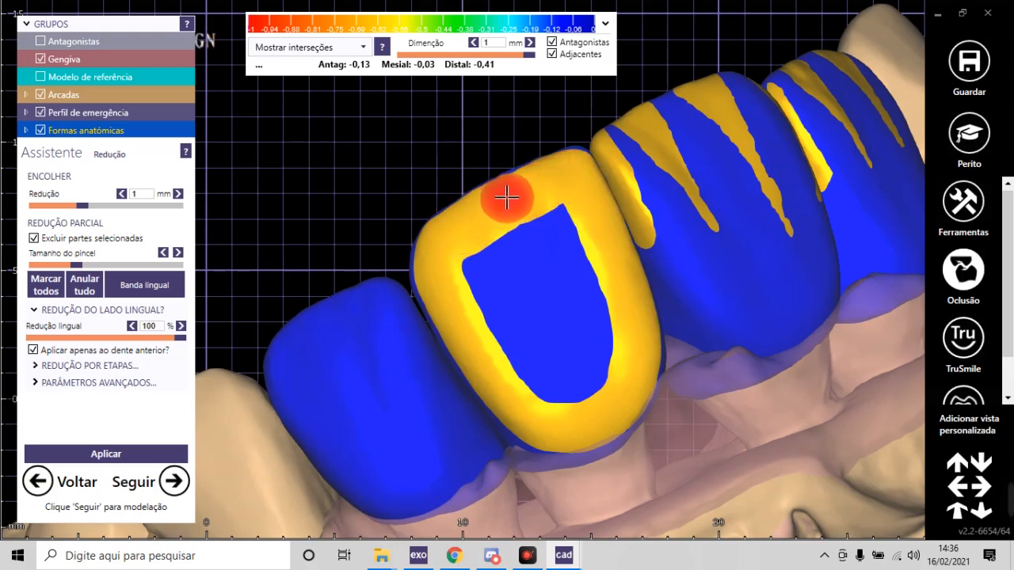
mouse_move(552, 178)
mouse_down()
mouse_move(496, 243)
mouse_move(510, 335)
mouse_move(553, 386)
mouse_move(584, 362)
mouse_move(572, 261)
mouse_move(527, 290)
mouse_move(556, 335)
mouse_up()
Step: Extend the erased area on crown 21 to the gum-side margin and, with a finer brush, along the mesial edge
scroll(574, 346, down, 3)
right_drag(681, 402, 557, 369)
scroll(495, 349, up, 5)
scroll(429, 291, up, 3)
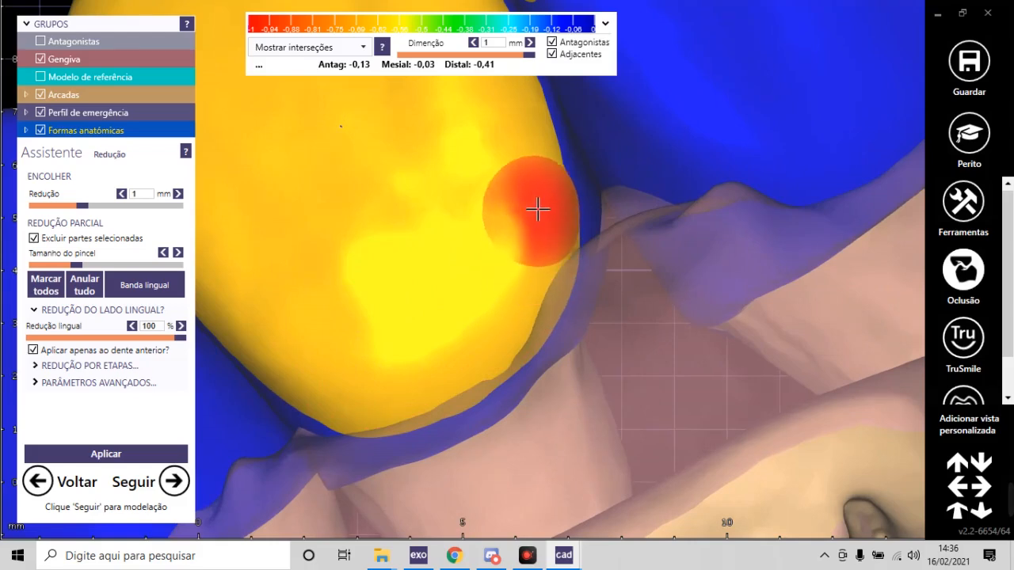
scroll(523, 219, down, 10)
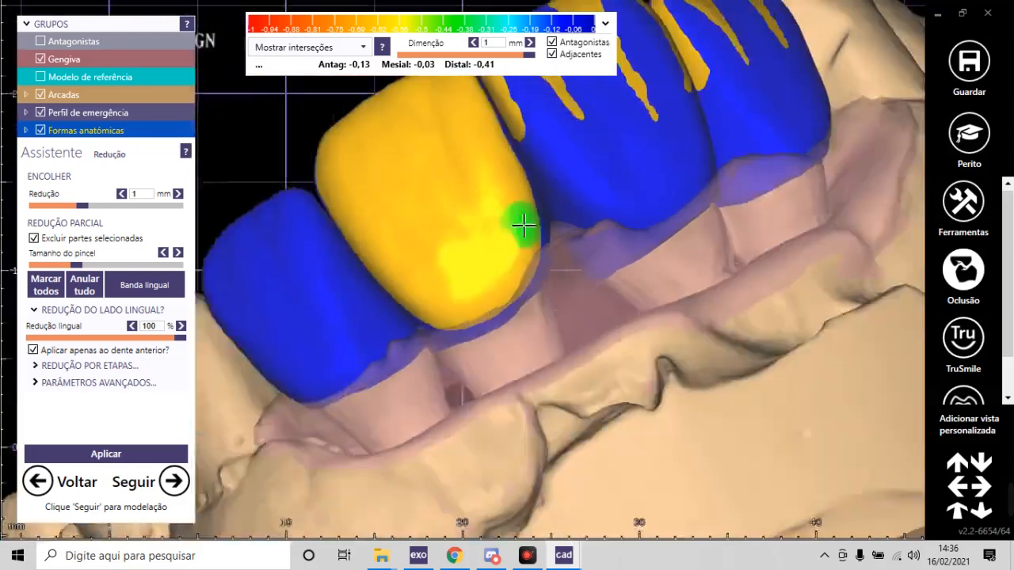
right_drag(648, 261, 642, 275)
scroll(656, 323, up, 5)
scroll(656, 322, up, 5)
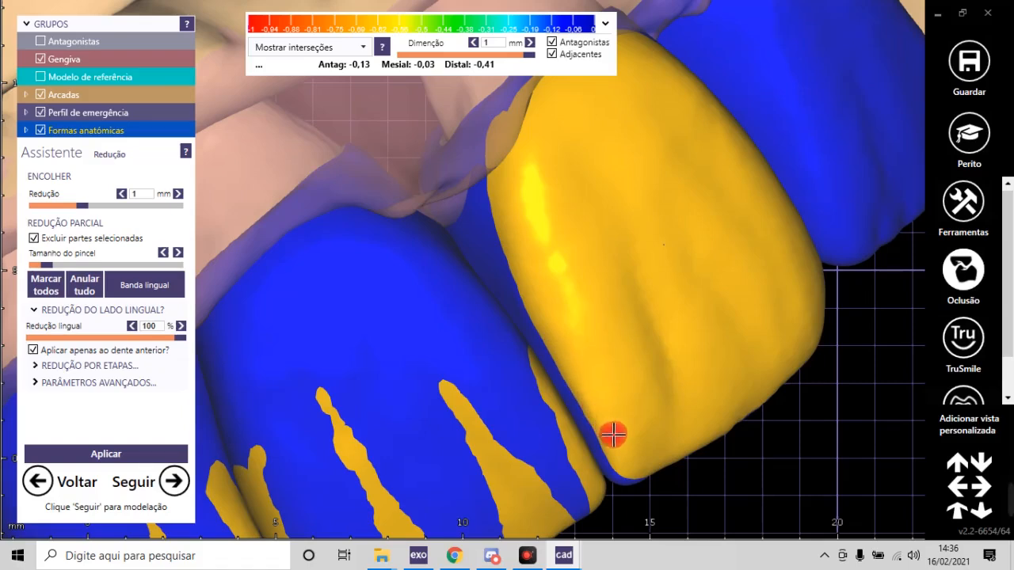
Step: Extend the erased facial area of crown 21 over its incisal edge and even out the boundary with the lingual side
scroll(631, 308, down, 8)
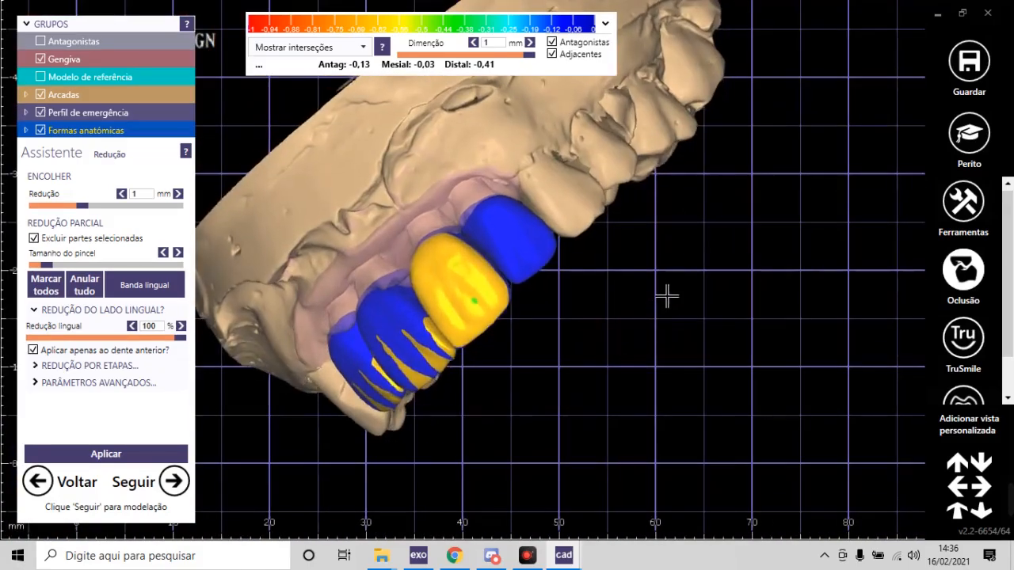
scroll(560, 289, up, 2)
scroll(491, 235, down, 3)
right_drag(491, 235, 475, 245)
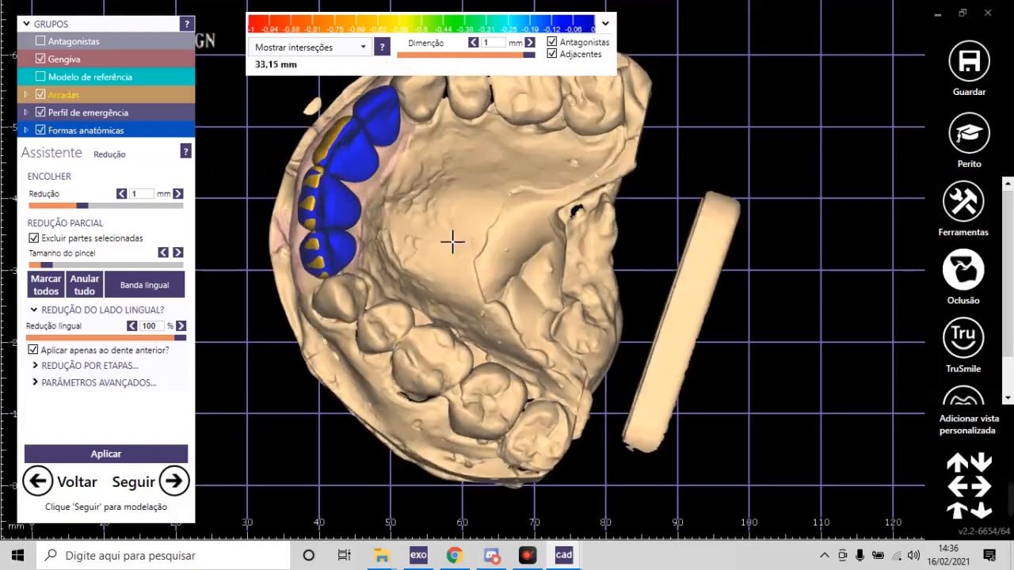
scroll(319, 103, up, 4)
scroll(320, 103, up, 5)
scroll(483, 141, up, 2)
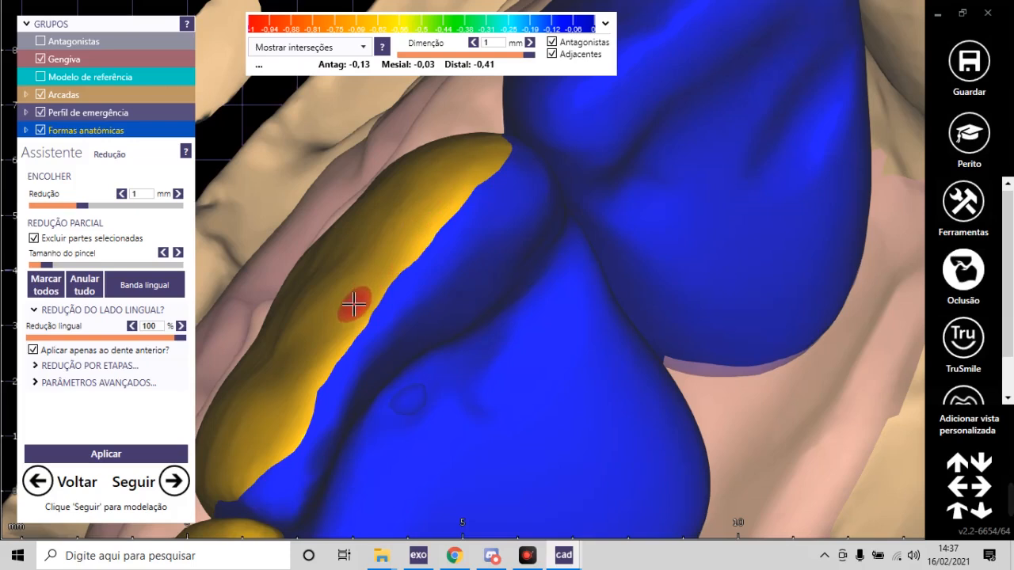
scroll(326, 333, down, 3)
scroll(290, 430, up, 3)
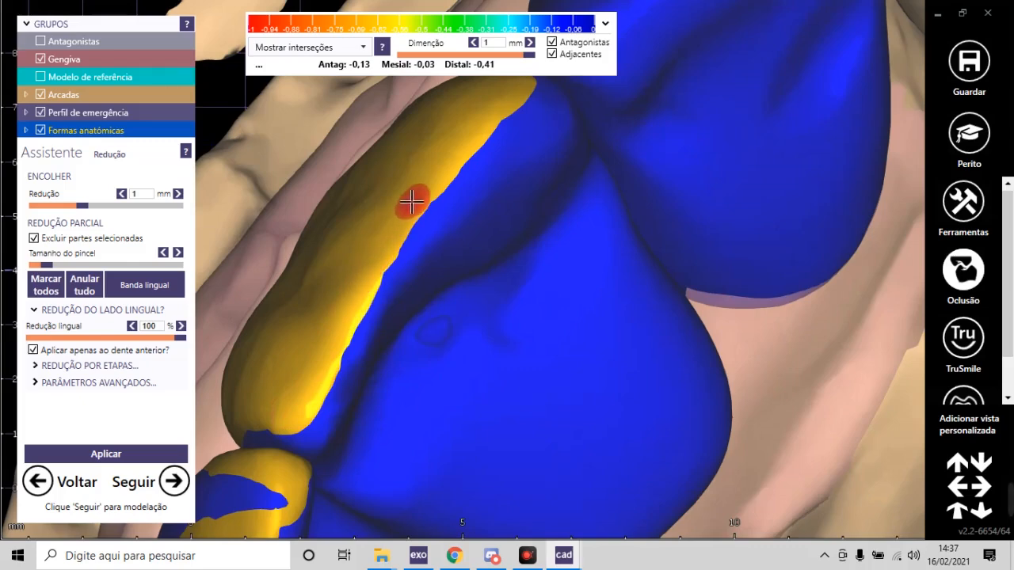
Step: Erase the remaining exclusion marking along crown 21's distal edge beside crown 22
scroll(425, 179, down, 6)
right_drag(421, 169, 522, 271)
scroll(523, 270, up, 5)
scroll(404, 183, up, 4)
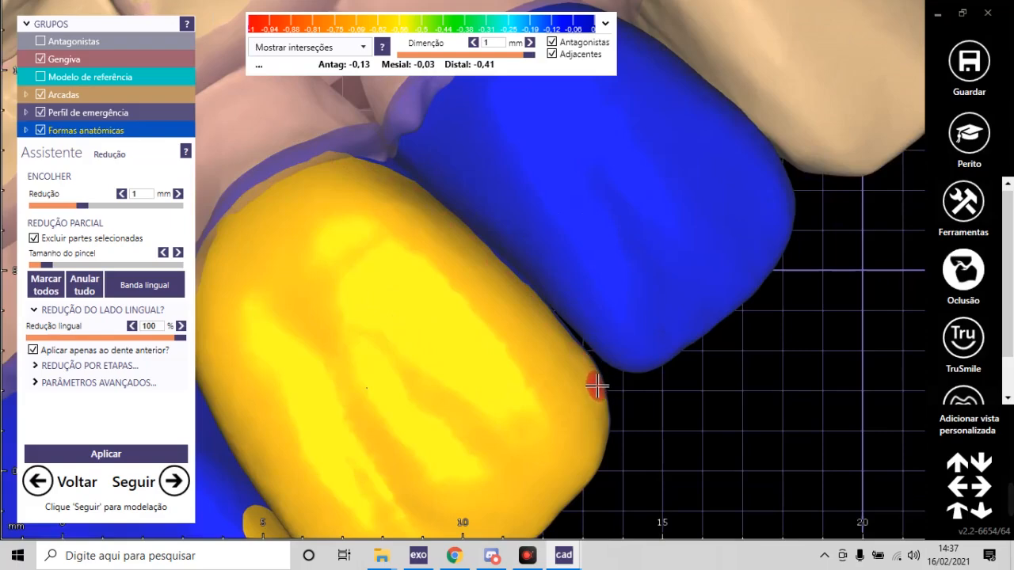
Step: Erase the exclusion marking from crown 22's facial surface using a larger brush
scroll(590, 361, down, 6)
right_drag(602, 340, 607, 335)
scroll(617, 251, up, 6)
scroll(537, 270, up, 1)
shift+scroll(450, 264, up, 4)
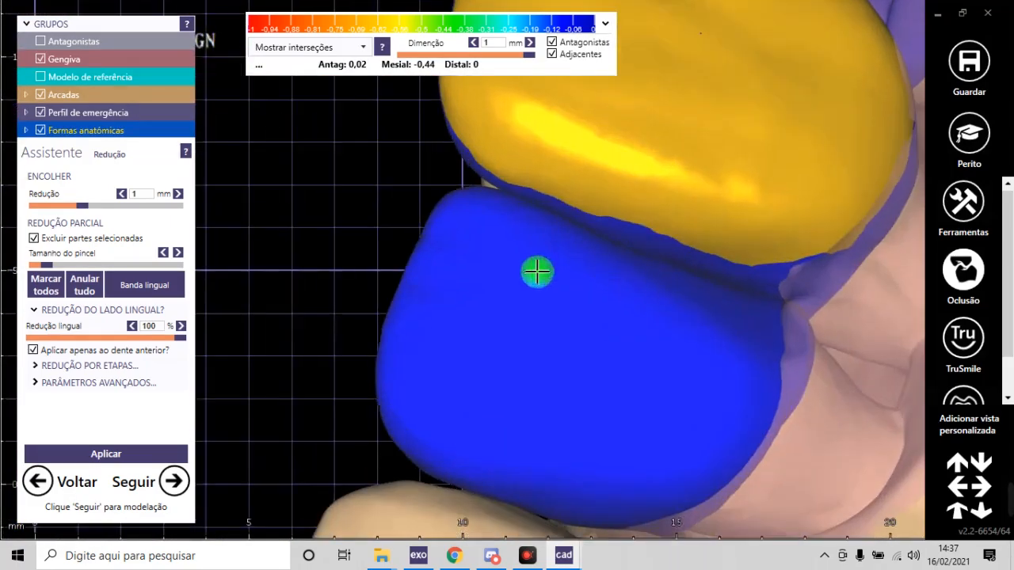
mouse_move(491, 253)
mouse_down()
mouse_move(467, 283)
mouse_move(443, 354)
mouse_move(447, 385)
mouse_move(499, 428)
mouse_move(594, 443)
mouse_move(656, 446)
mouse_move(711, 418)
mouse_move(726, 357)
mouse_move(559, 272)
mouse_move(482, 256)
mouse_move(623, 362)
mouse_up()
scroll(482, 394, down, 5)
scroll(482, 393, up, 6)
shift+scroll(434, 348, down, 4)
Step: Extend the erased area of crown 22 along its incisal edge with a fine brush
scroll(417, 289, down, 7)
mouse_move(494, 321)
right_down()
mouse_move(592, 312)
mouse_move(695, 325)
right_up()
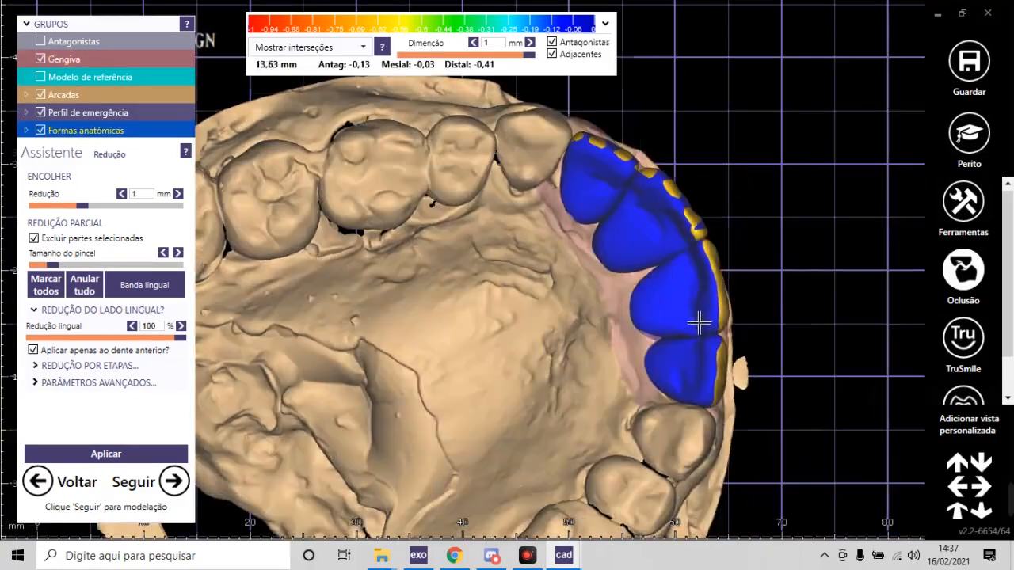
scroll(697, 328, down, 3)
scroll(615, 335, up, 8)
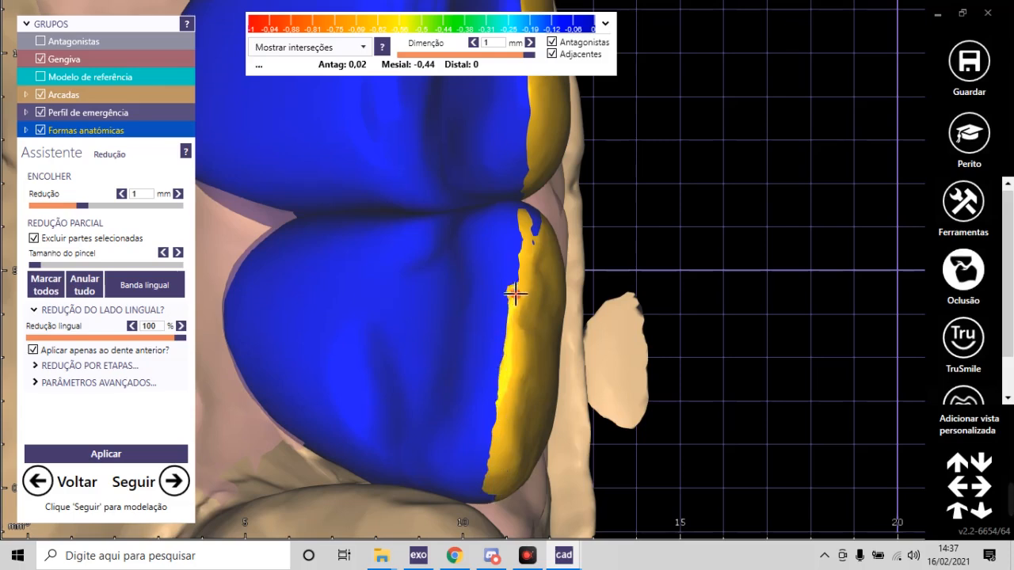
scroll(563, 250, down, 6)
right_drag(568, 301, 429, 311)
scroll(429, 311, up, 5)
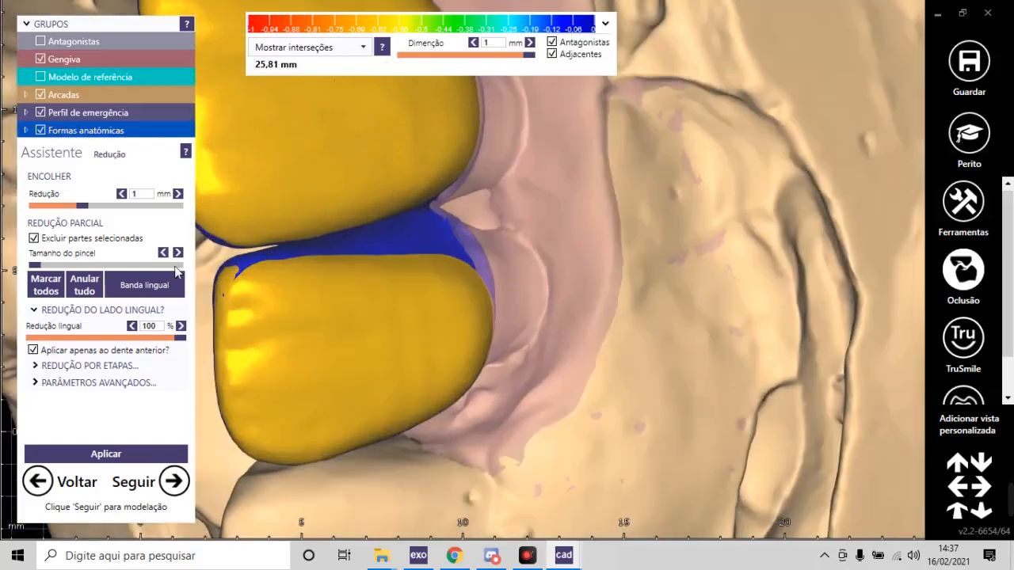
Step: Widen the erased area of crown 22 toward the mesial edge and the gum-side margin with a larger brush
scroll(226, 289, up, 3)
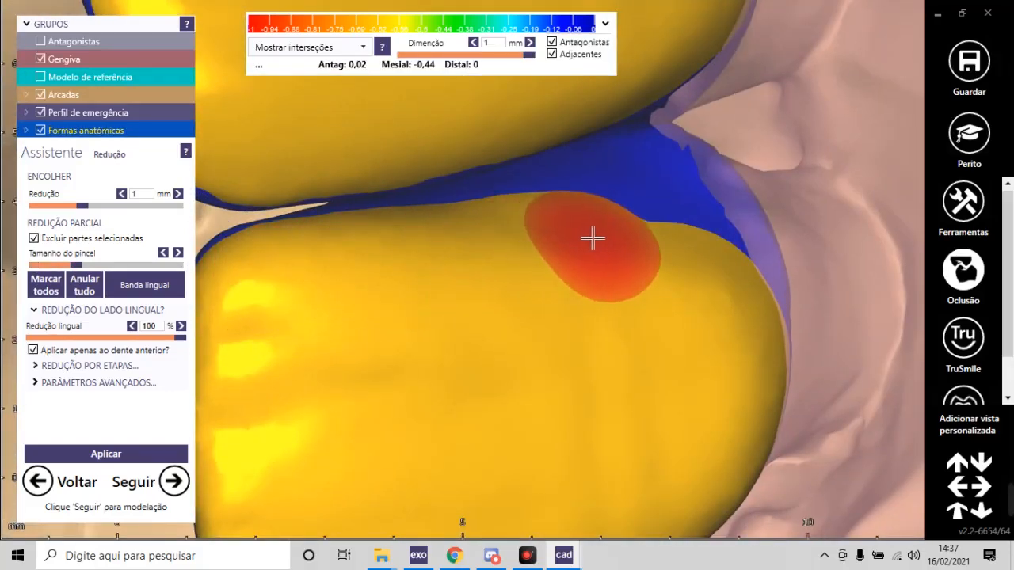
scroll(697, 260, down, 4)
scroll(664, 299, down, 4)
right_drag(669, 298, 605, 322)
scroll(280, 263, up, 6)
drag(377, 254, 379, 251)
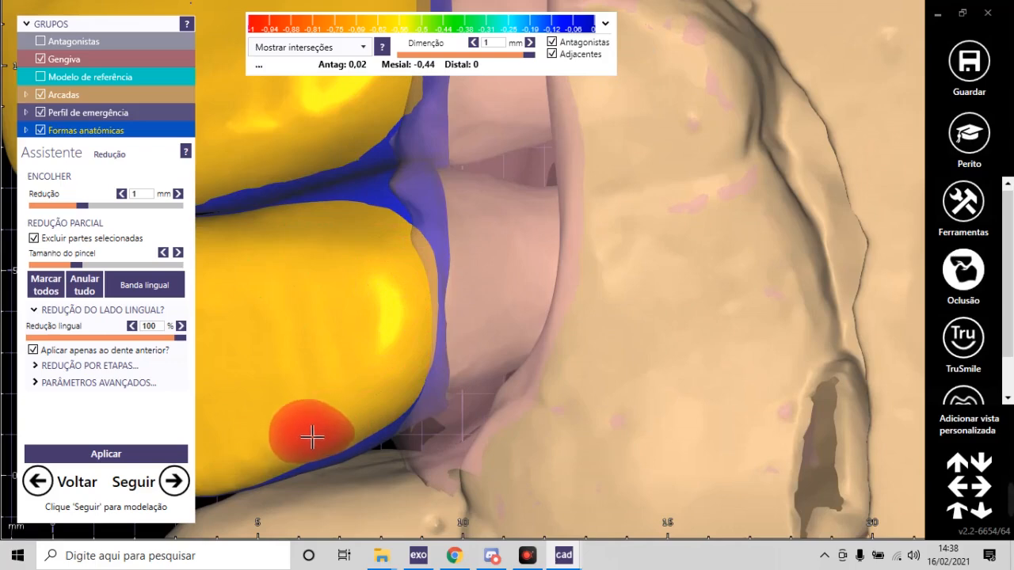
Step: Set the shrink reduction to 1,2 mm for the unmarked areas of the four crowns
scroll(317, 436, down, 8)
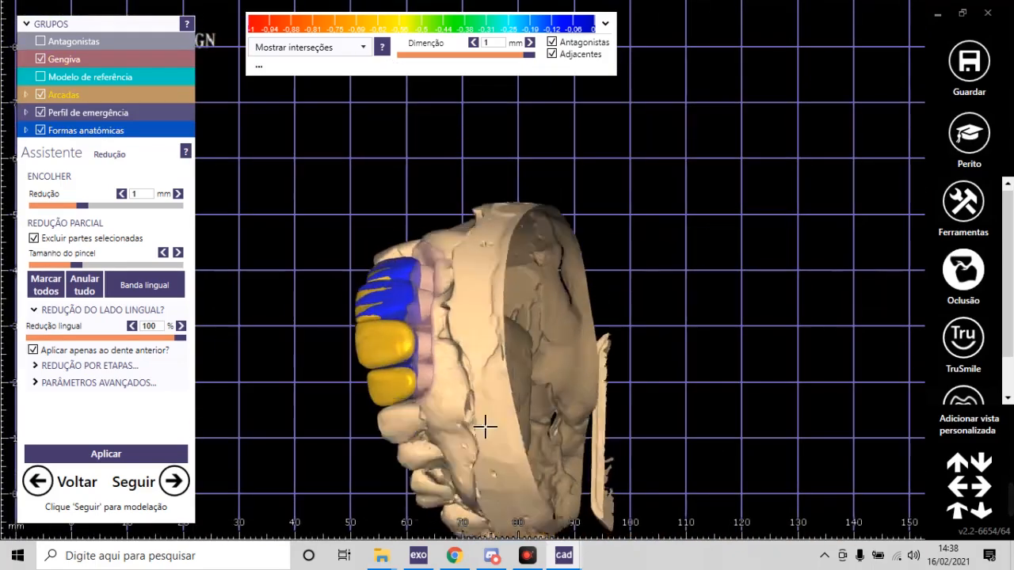
right_drag(485, 427, 367, 329)
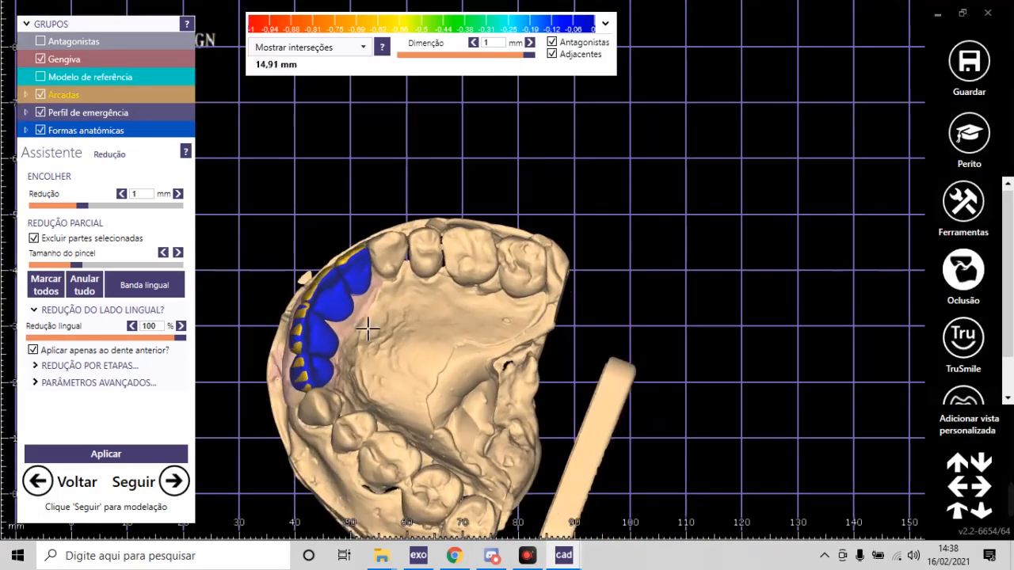
scroll(419, 297, down, 5)
right_drag(419, 298, 555, 279)
scroll(436, 335, up, 6)
scroll(438, 339, down, 1)
scroll(438, 339, down, 2)
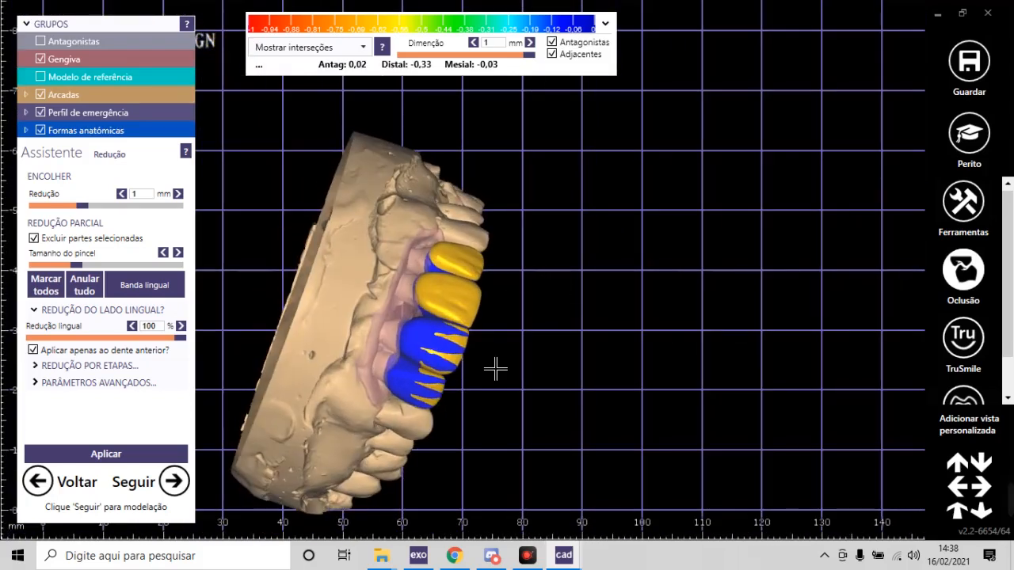
click(149, 197)
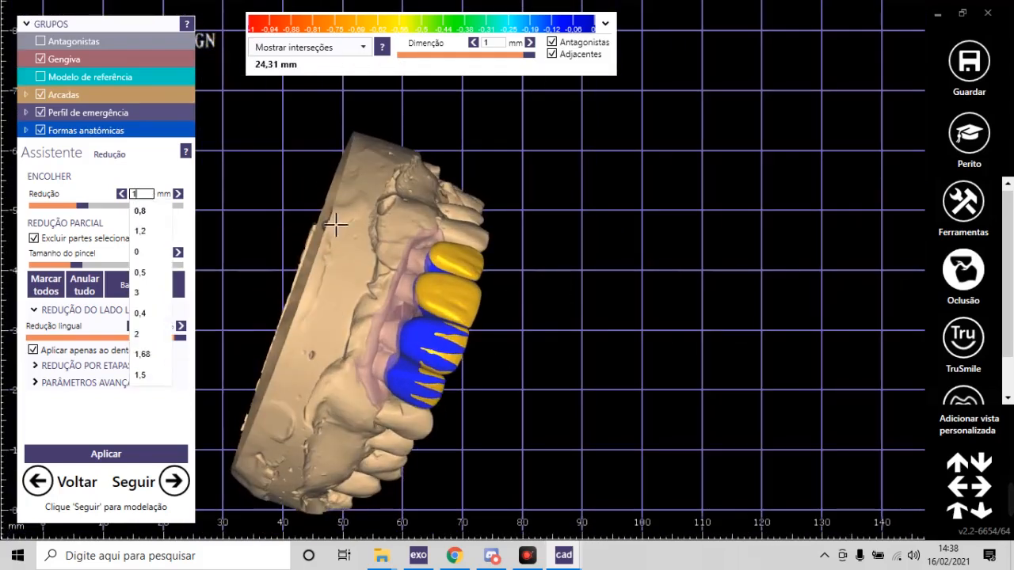
click(140, 234)
right_drag(440, 320, 454, 279)
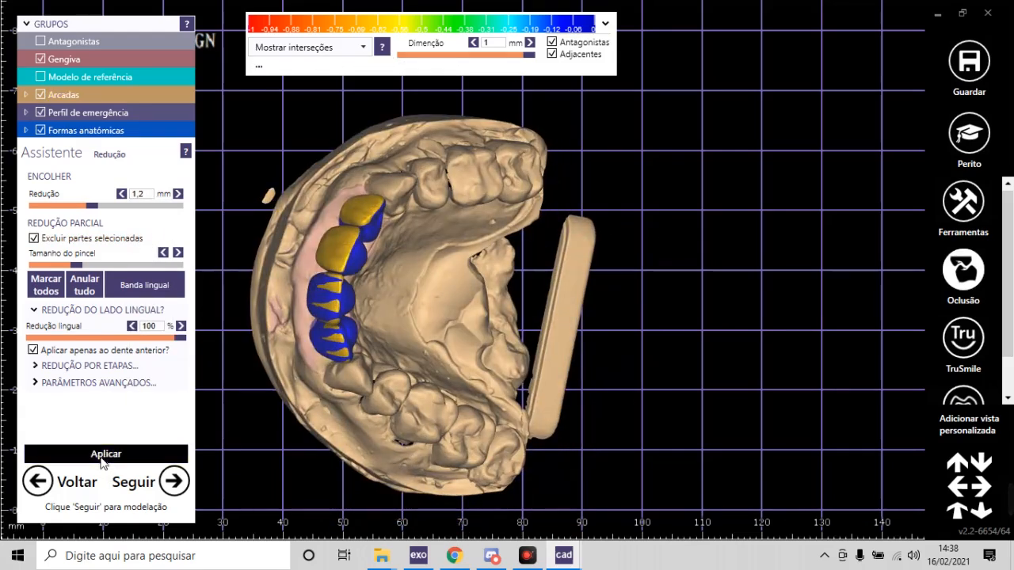
Step: Apply the partial reduction to the four crowns and hide the original anatomical shapes
click(105, 455)
right_drag(441, 324, 448, 325)
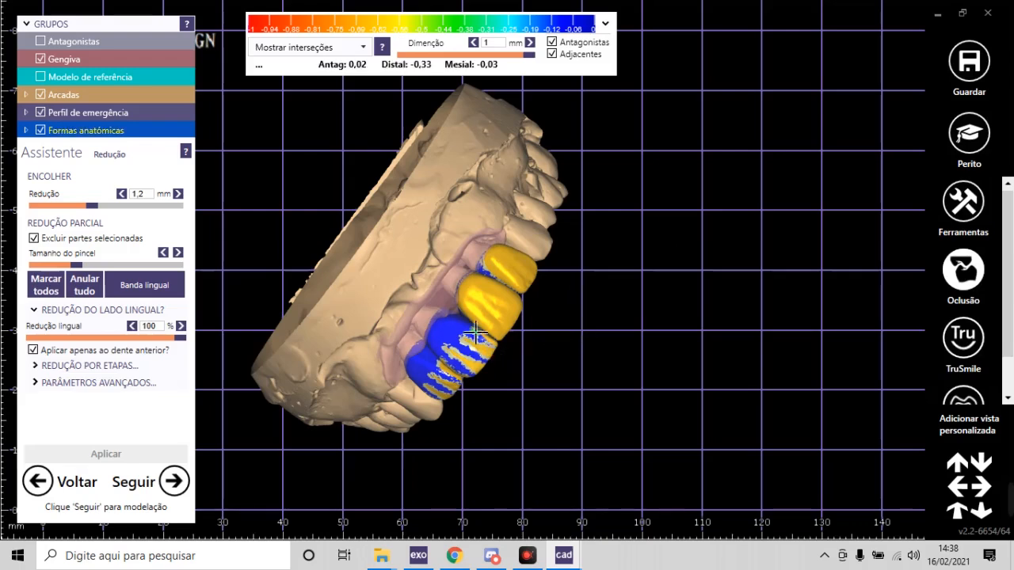
scroll(478, 339, up, 5)
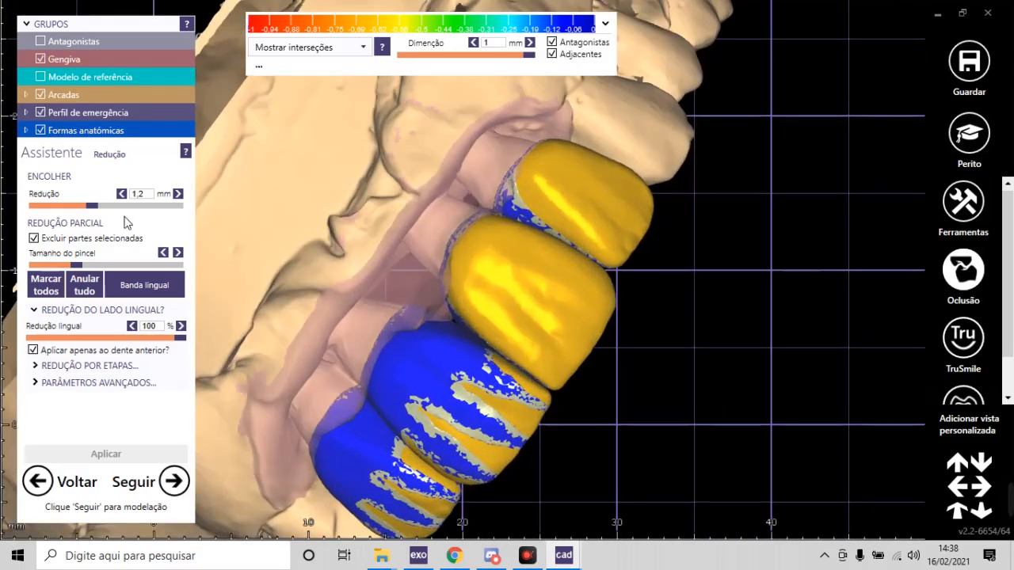
scroll(696, 236, down, 3)
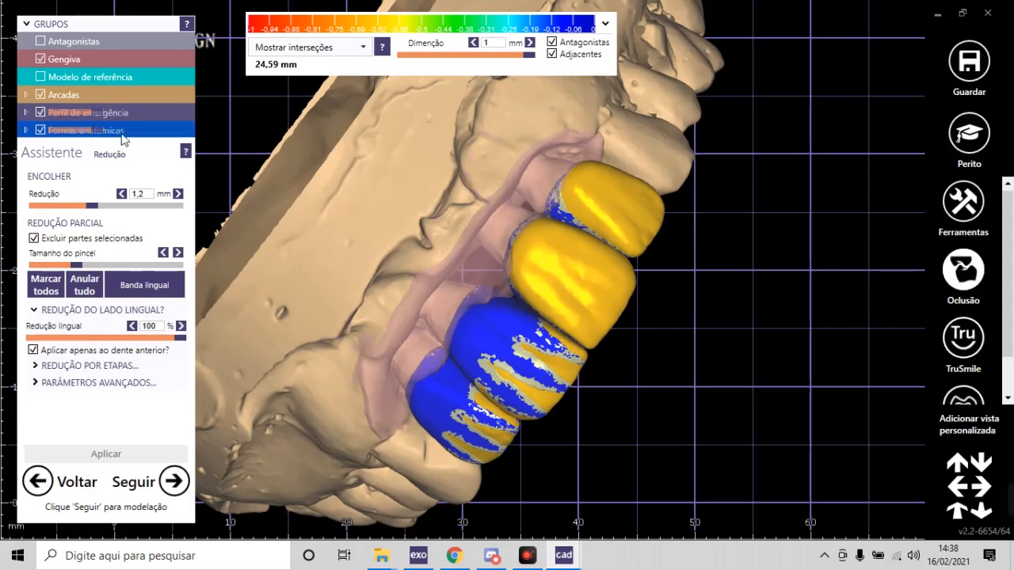
mouse_move(96, 135)
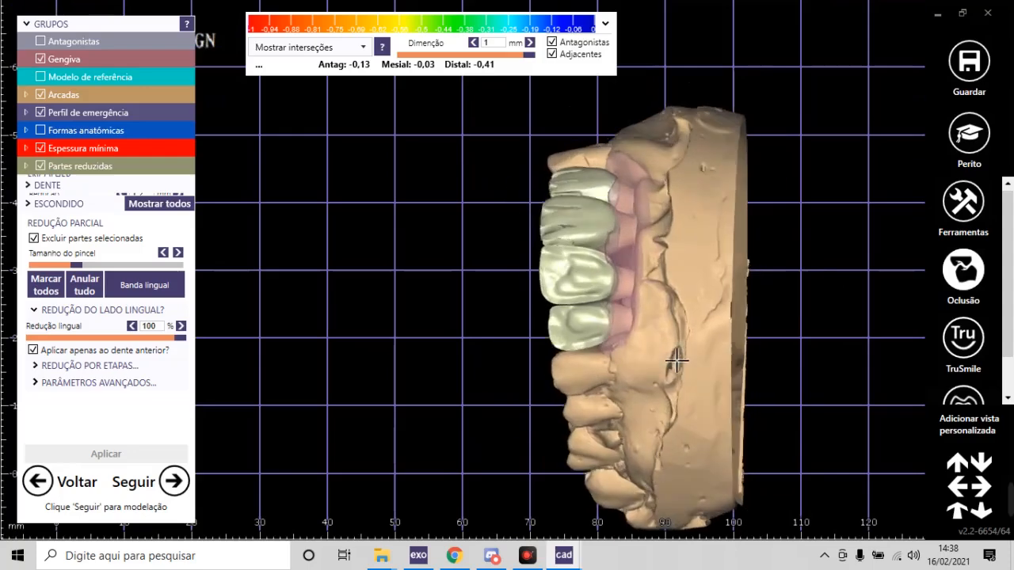
Step: Examine the reduced wedges and edge strips on the facial surfaces of crowns 12 and 11
scroll(593, 285, up, 4)
right_drag(594, 285, 687, 282)
scroll(613, 299, down, 3)
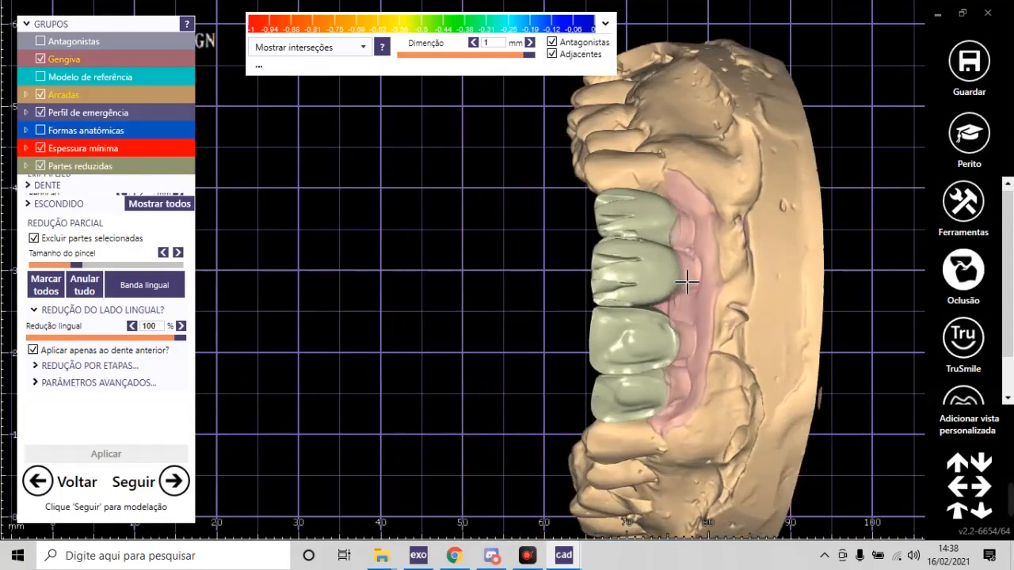
scroll(626, 256, up, 4)
right_drag(627, 256, 572, 367)
scroll(609, 272, down, 3)
scroll(572, 366, up, 4)
scroll(599, 332, down, 4)
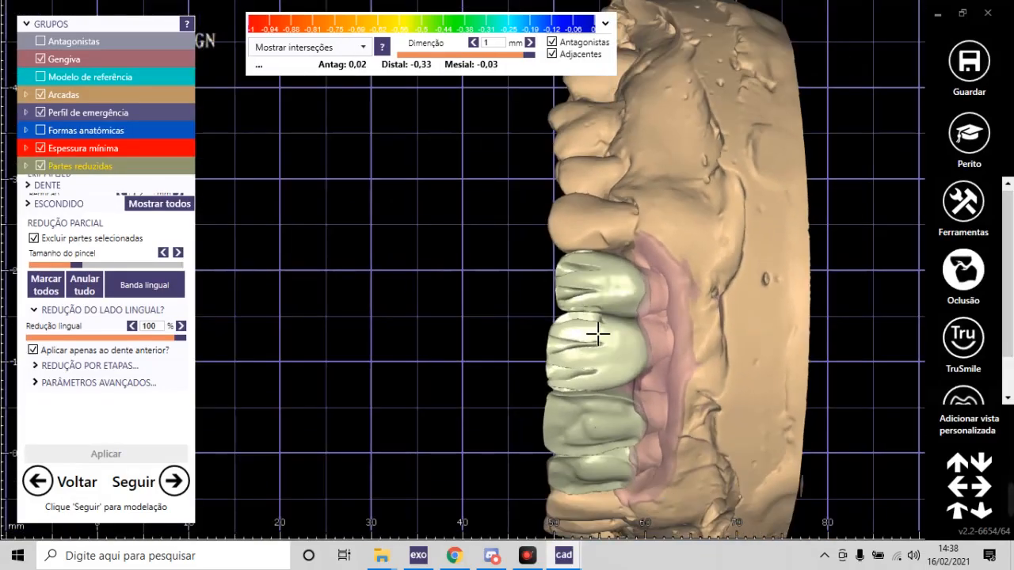
right_drag(600, 333, 590, 339)
Step: Examine the reduced crowns from the incisal and lingual sides, and the facial surfaces of crowns 21 and 22
scroll(594, 366, down, 4)
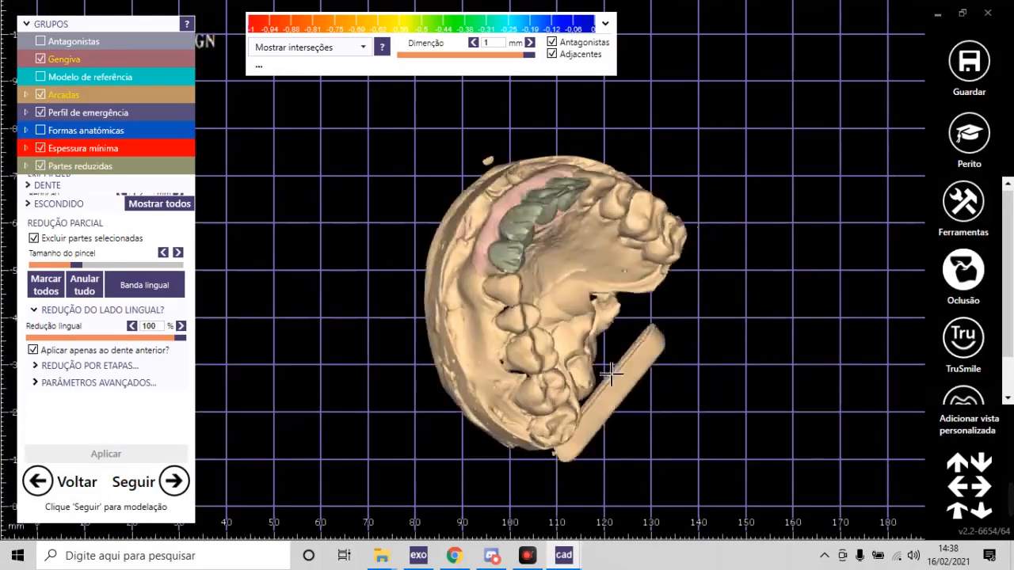
scroll(552, 262, up, 4)
scroll(627, 276, down, 3)
right_drag(626, 277, 587, 324)
scroll(554, 150, up, 4)
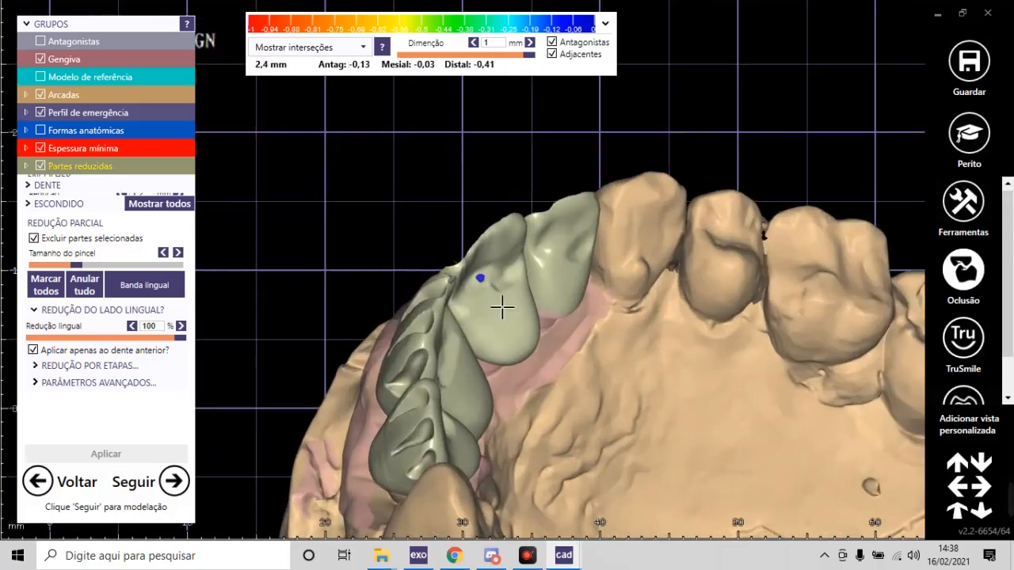
scroll(502, 307, down, 4)
right_drag(504, 301, 554, 261)
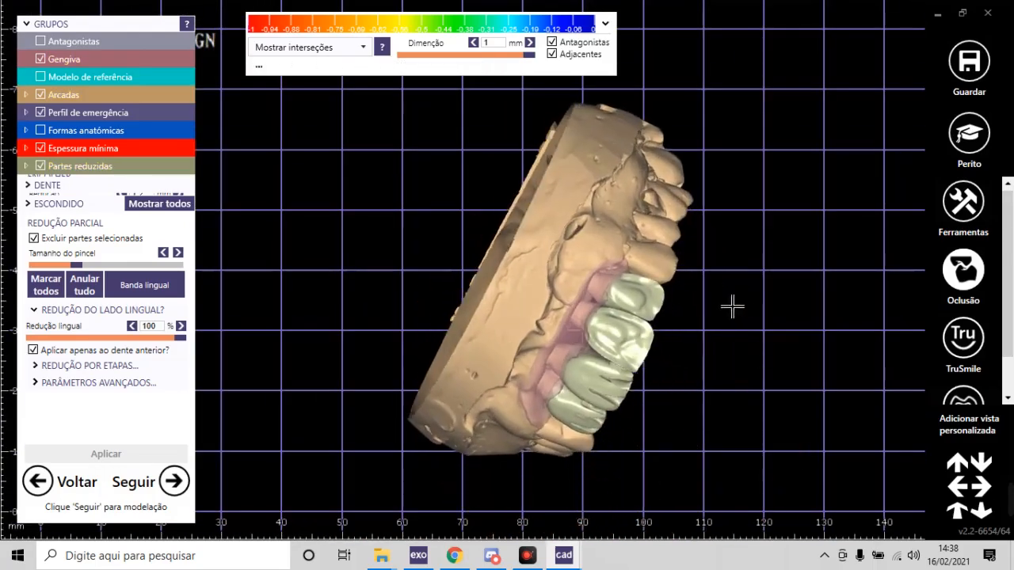
right_drag(731, 309, 731, 309)
scroll(731, 309, up, 8)
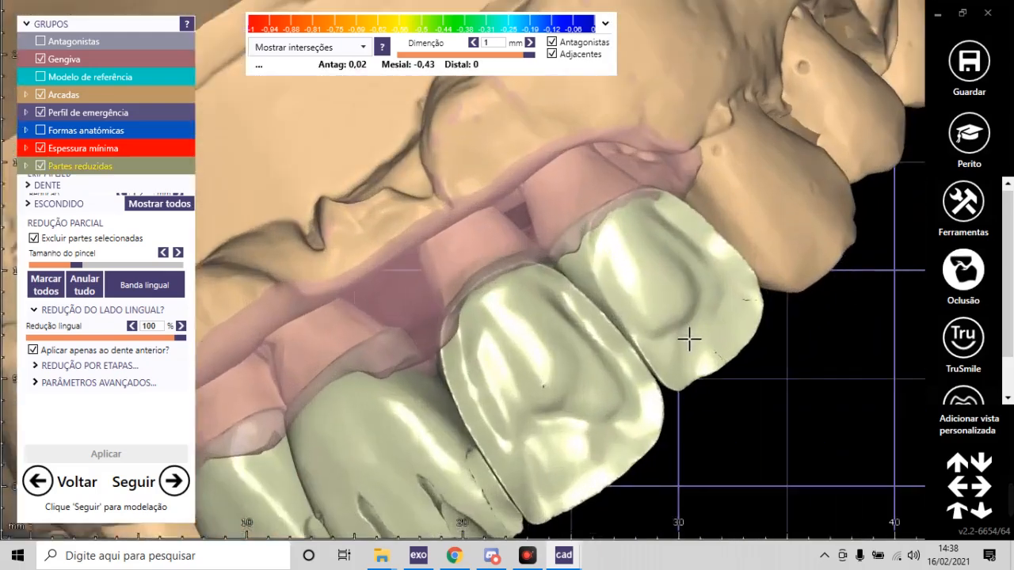
Step: Fade the reduced parts to check the minimum thickness shapes beneath them, and restore their full opacity
scroll(629, 375, down, 5)
scroll(649, 362, up, 5)
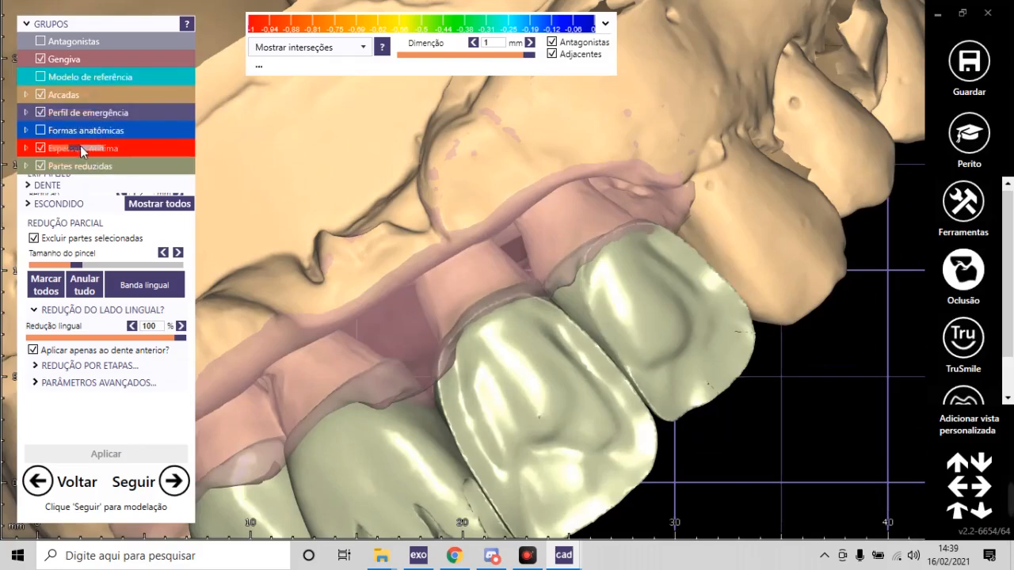
click(100, 168)
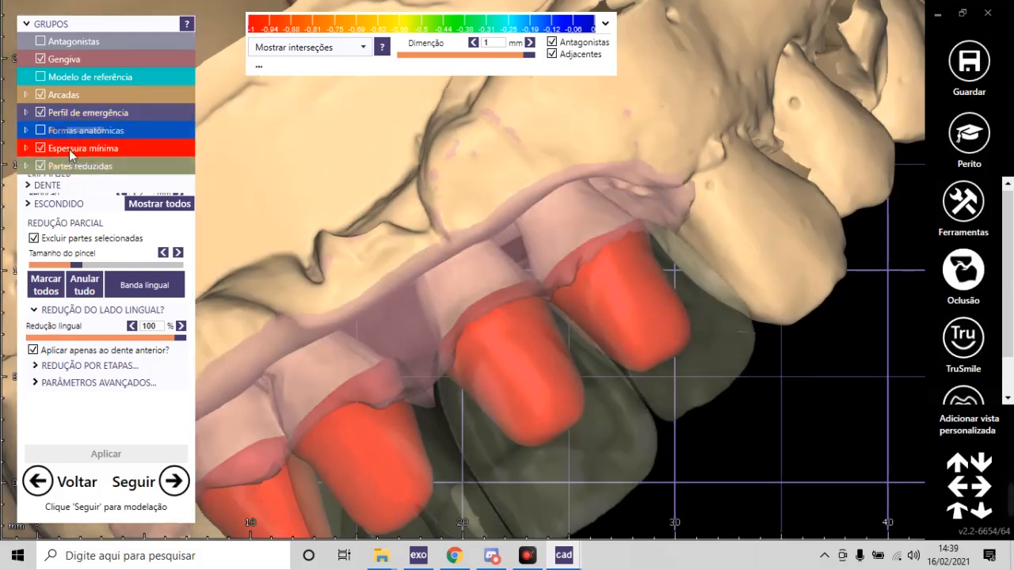
drag(73, 168, 111, 169)
Step: Examine the incisal edges and the lingual and facial surfaces of all four reduced crowns
scroll(522, 299, down, 6)
mouse_move(531, 327)
right_down()
mouse_move(549, 332)
mouse_move(543, 326)
right_up()
scroll(533, 331, up, 5)
scroll(670, 489, down, 5)
right_drag(670, 488, 608, 476)
scroll(491, 301, up, 5)
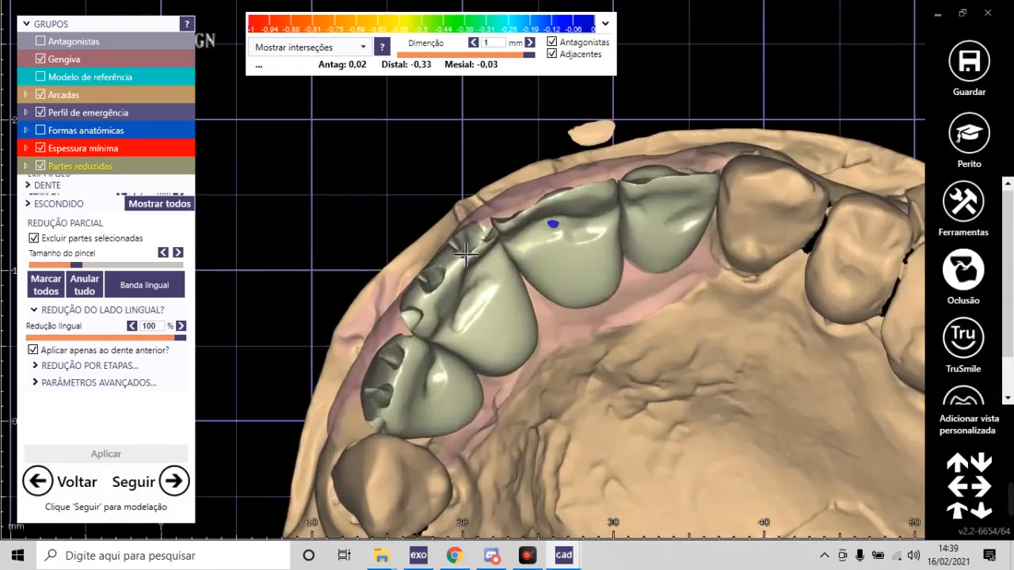
scroll(396, 267, down, 4)
right_drag(375, 267, 537, 329)
scroll(536, 329, up, 4)
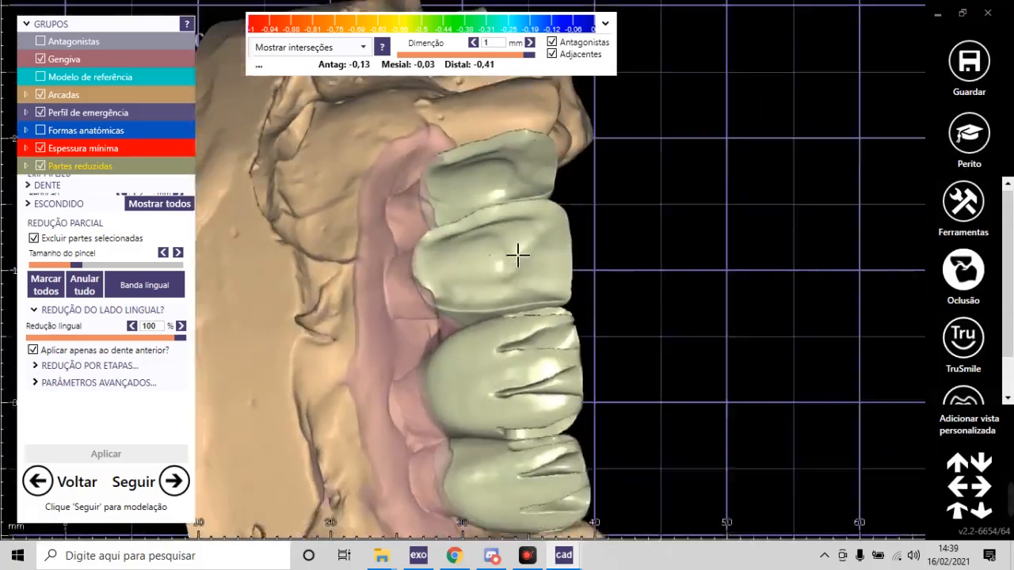
scroll(575, 366, down, 4)
right_drag(673, 394, 674, 391)
right_drag(526, 402, 453, 286)
Step: Proceed to the free modelling stage and activate the Smooth/Flatten tool
click(173, 481)
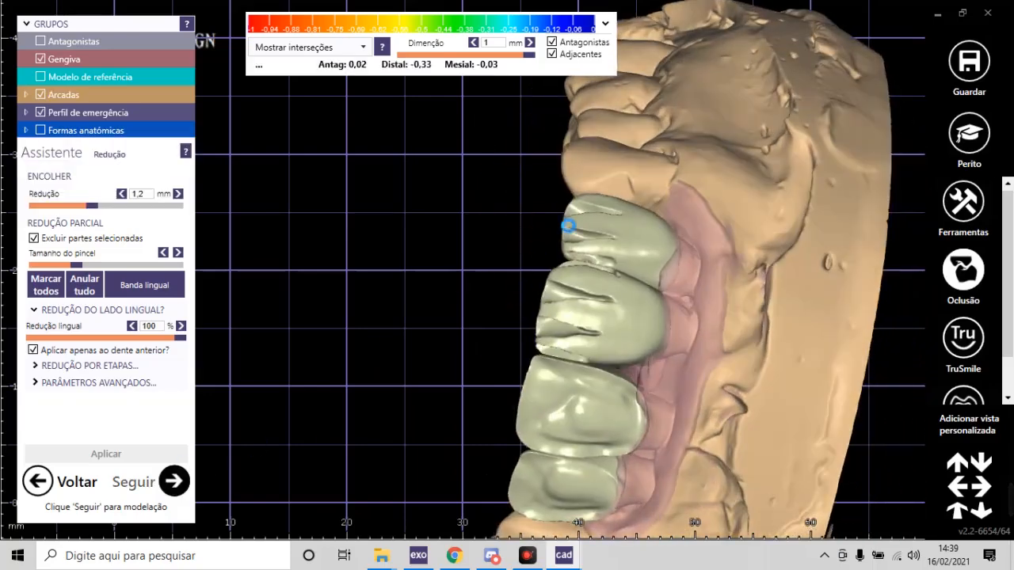
mouse_move(615, 235)
right_down()
mouse_move(521, 328)
mouse_move(618, 249)
right_up()
right_drag(616, 329, 613, 337)
click(52, 183)
click(146, 228)
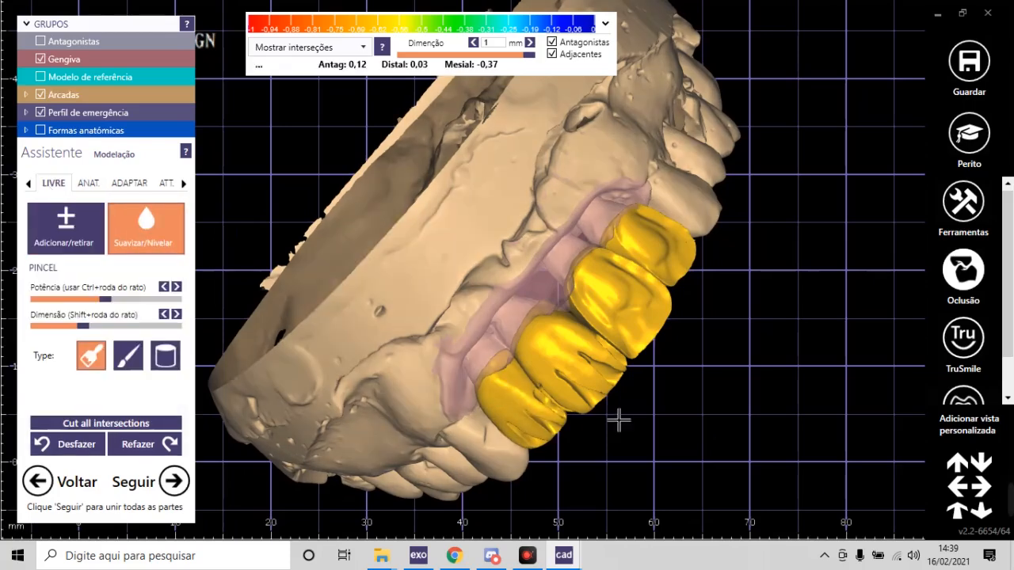
Step: Smooth the sharp edges of the wedge-shaped grooves on crown 11 with the smallest brush
scroll(559, 343, up, 5)
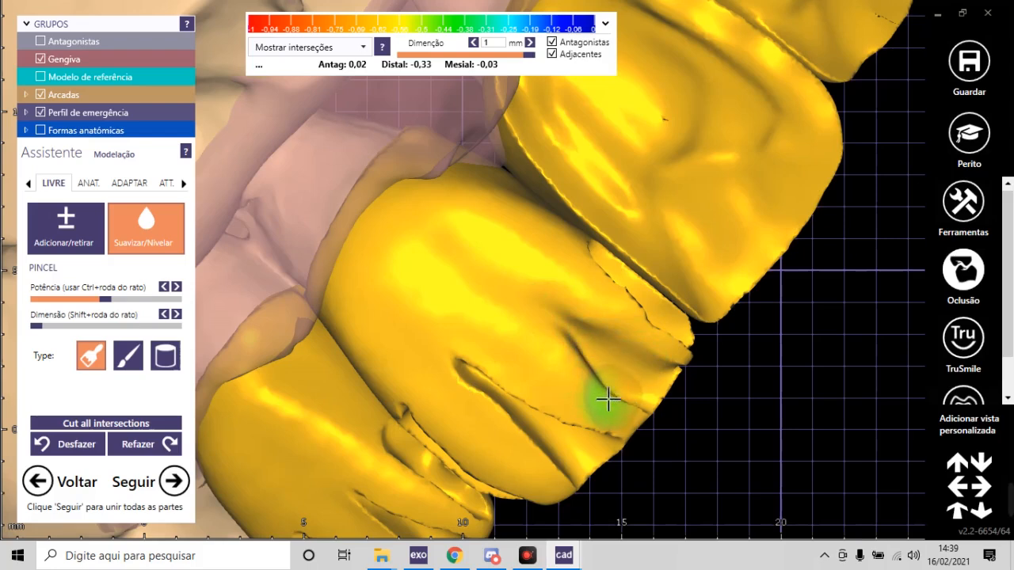
mouse_move(488, 376)
mouse_down()
mouse_move(526, 433)
mouse_move(564, 414)
mouse_up()
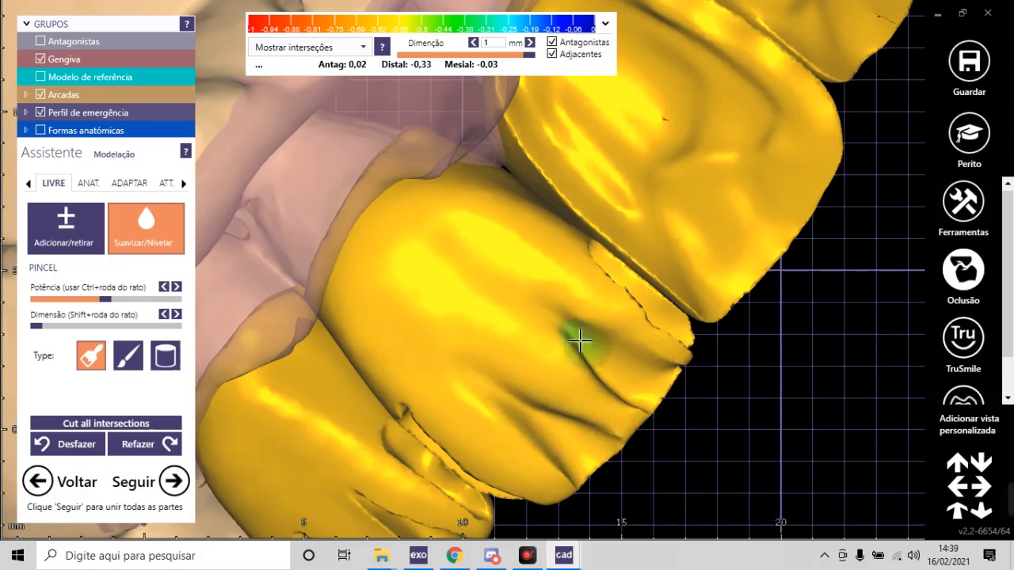
scroll(554, 360, down, 3)
right_drag(547, 357, 552, 324)
scroll(617, 227, up, 4)
scroll(657, 218, down, 3)
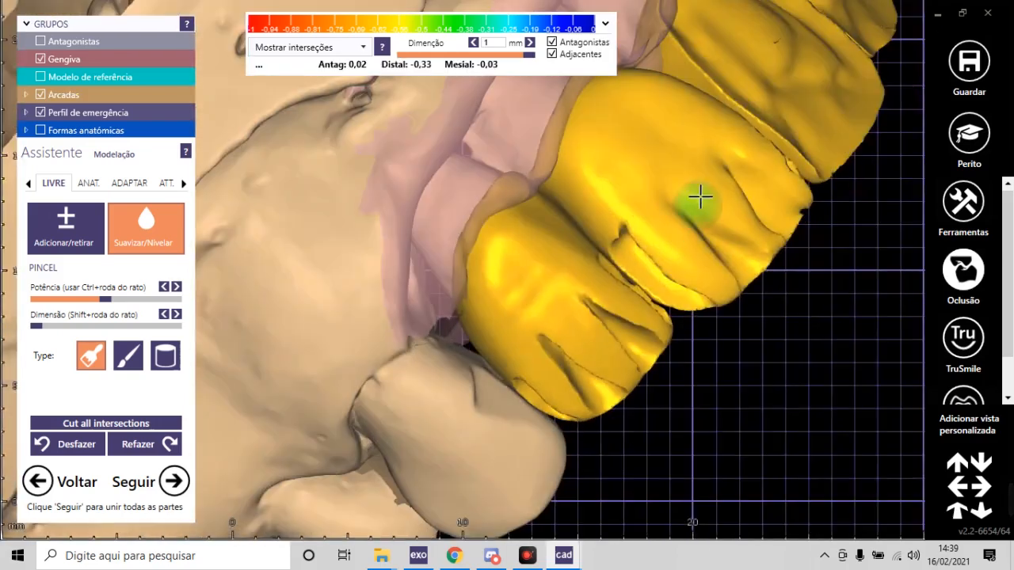
scroll(610, 264, up, 4)
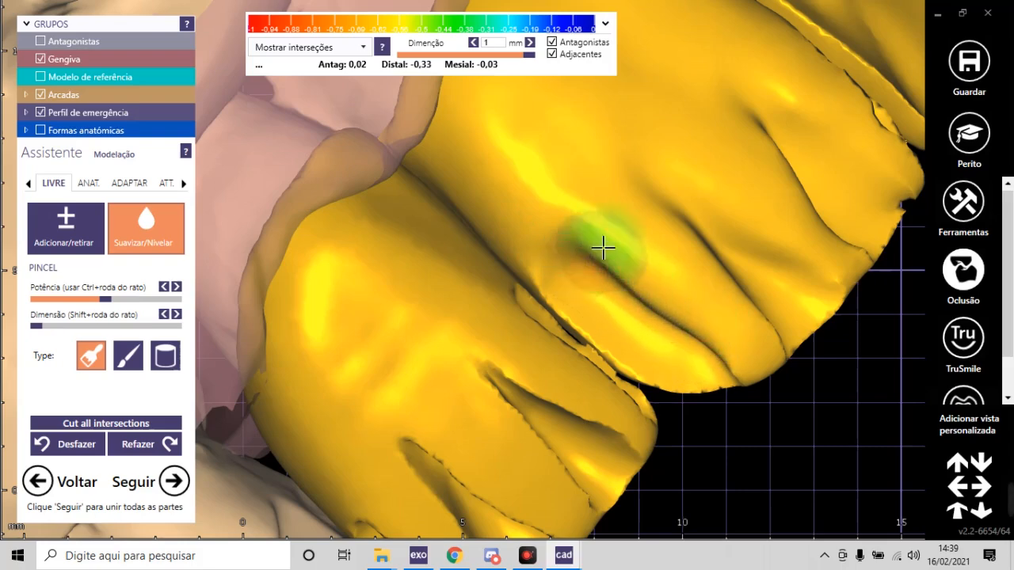
Step: Smooth the border of the mesial edge strip on crown 11 with the same fine brush
scroll(609, 278, down, 4)
scroll(663, 330, up, 2)
scroll(618, 333, up, 3)
scroll(652, 305, down, 3)
scroll(708, 328, down, 3)
scroll(645, 369, up, 6)
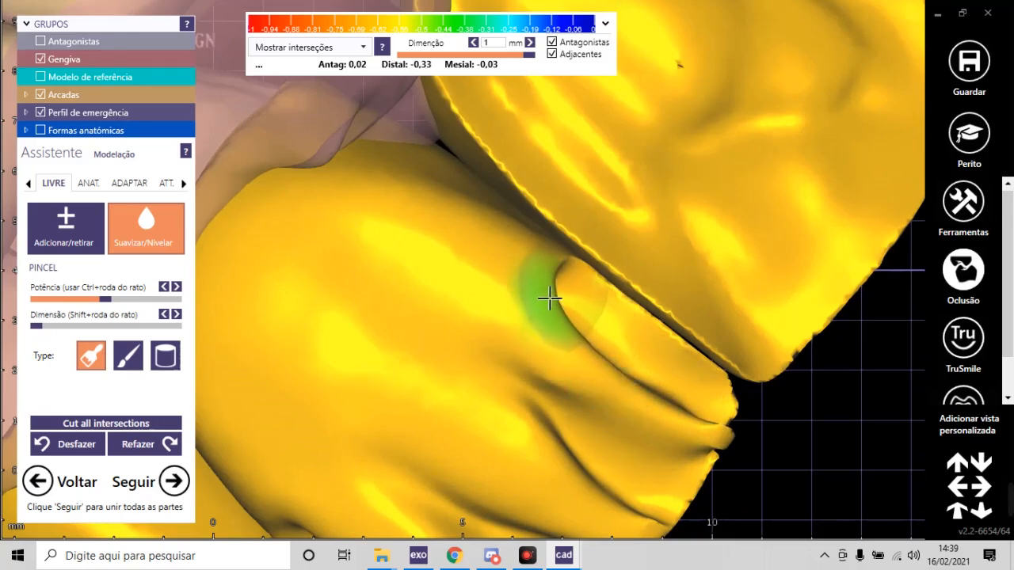
scroll(631, 333, down, 9)
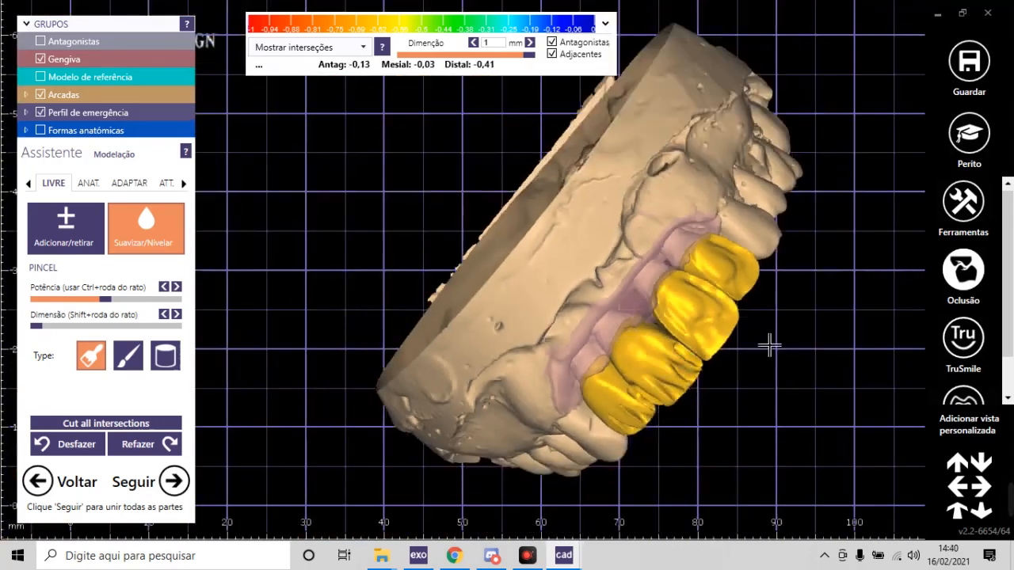
Step: Smooth the sharp edges of the wedges and side strips on crown 12 with the fine brush
right_drag(769, 344, 768, 346)
scroll(607, 351, up, 6)
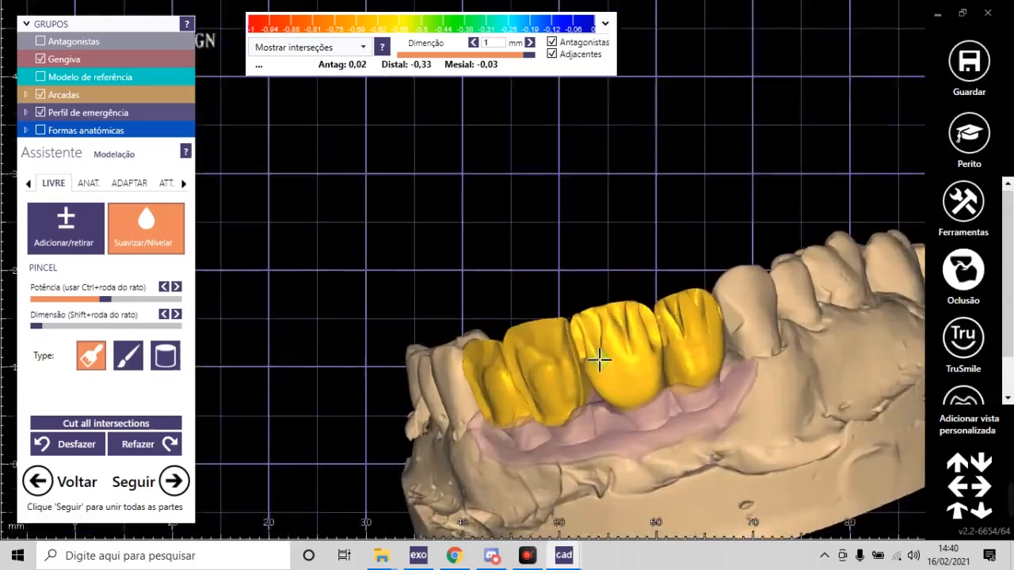
scroll(499, 251, down, 3)
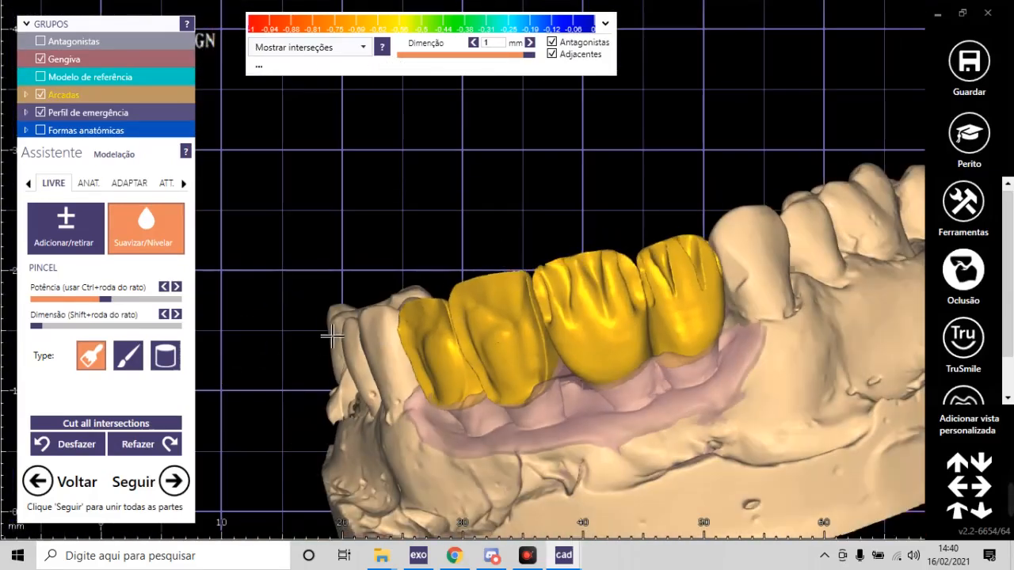
scroll(588, 274, up, 5)
right_drag(438, 385, 435, 385)
scroll(520, 302, down, 2)
scroll(522, 289, down, 3)
right_drag(525, 278, 571, 354)
scroll(586, 304, up, 5)
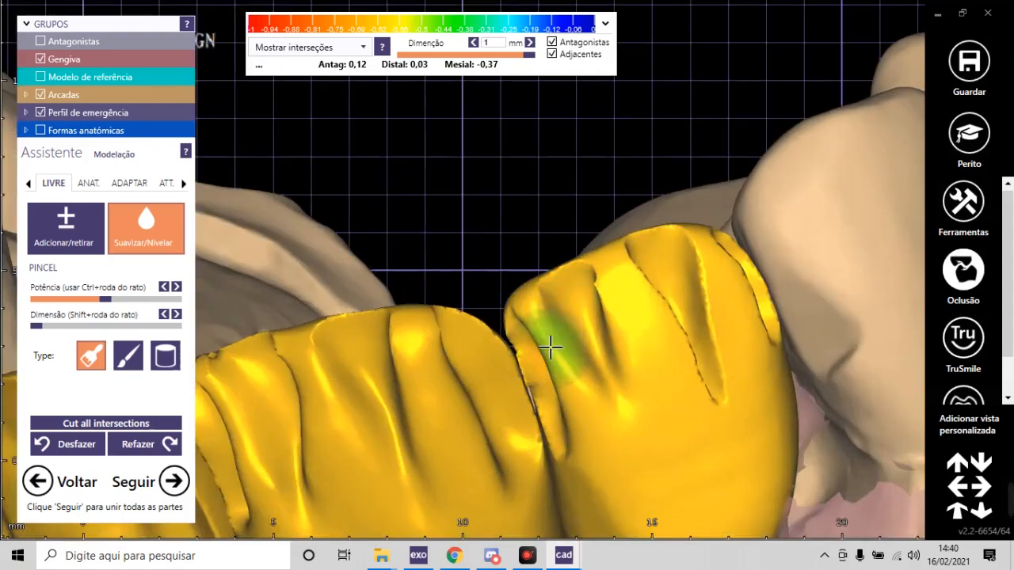
mouse_move(648, 281)
mouse_down()
mouse_move(708, 385)
mouse_move(690, 273)
mouse_up()
right_drag(690, 272, 421, 387)
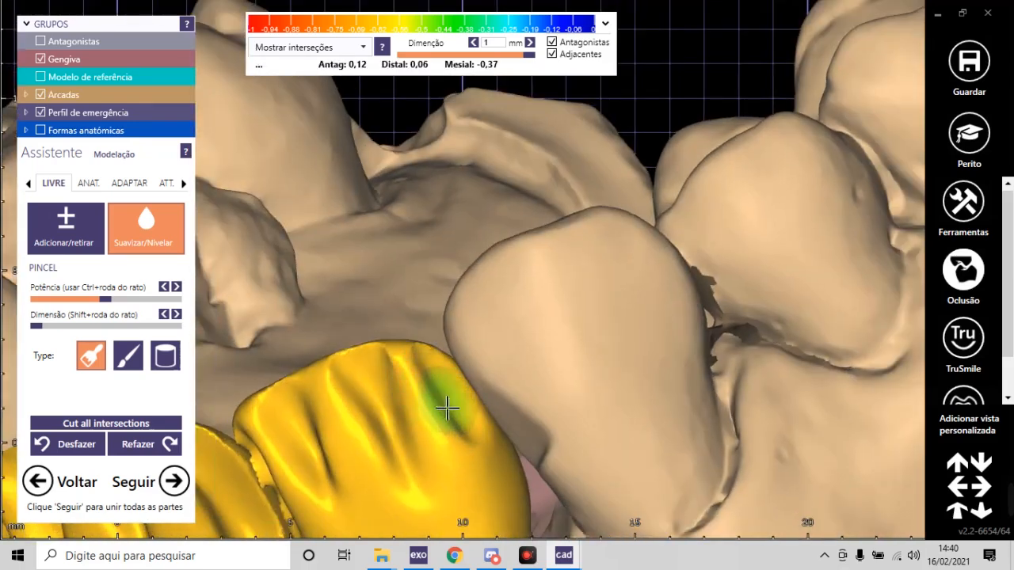
Step: Refine the smoothing of crown 11's wedges and mesial strip near the incisal edge
scroll(514, 360, down, 6)
right_drag(545, 380, 494, 328)
scroll(531, 325, up, 4)
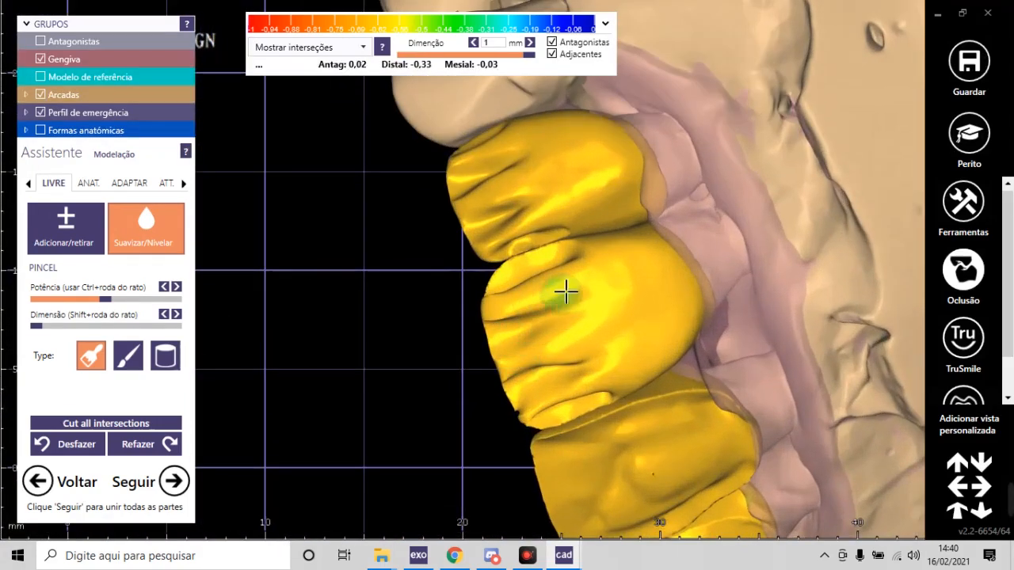
scroll(549, 296, down, 4)
right_drag(589, 344, 510, 351)
scroll(477, 338, up, 5)
scroll(477, 338, up, 1)
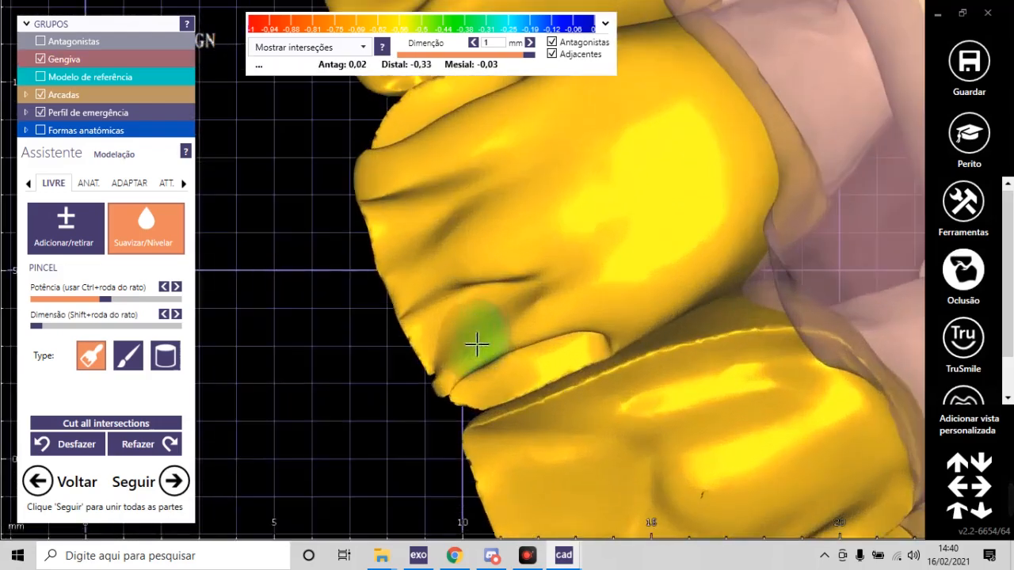
scroll(484, 369, down, 5)
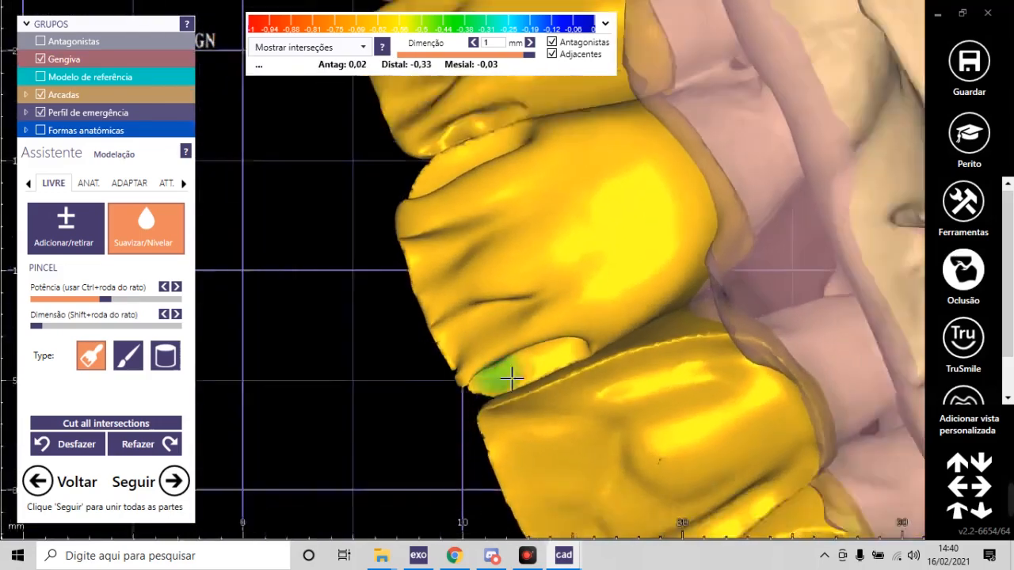
scroll(502, 328, up, 3)
scroll(502, 296, down, 3)
Step: Smooth the facial surface of crown 21 with a larger brush
right_drag(542, 349, 566, 434)
scroll(575, 245, up, 6)
scroll(634, 279, up, 2)
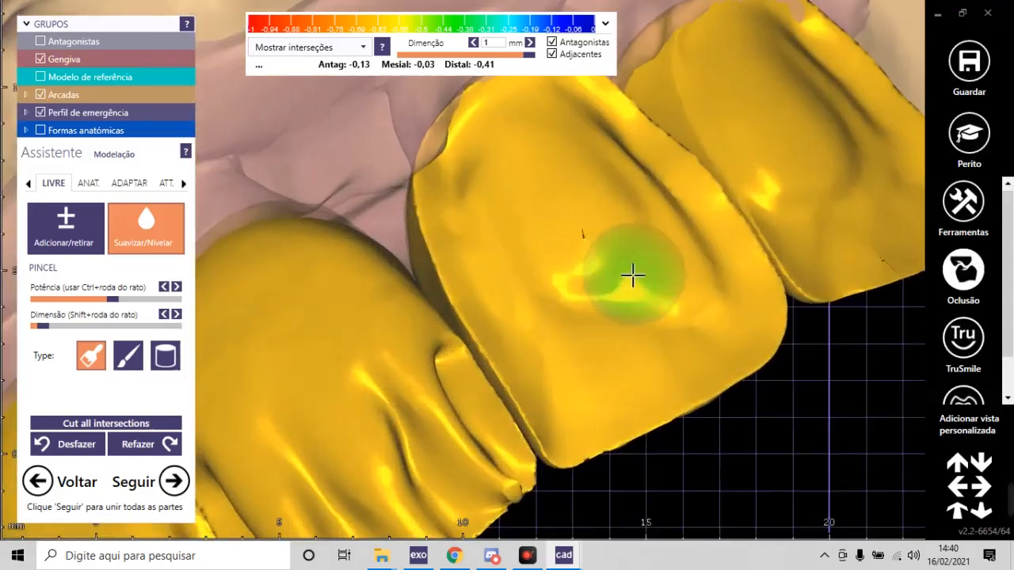
shift+scroll(657, 272, up, 2)
scroll(661, 272, up, 2)
mouse_move(587, 183)
mouse_down()
mouse_move(488, 198)
mouse_move(570, 350)
mouse_up()
mouse_move(633, 199)
mouse_down()
mouse_move(514, 118)
mouse_move(536, 299)
mouse_up()
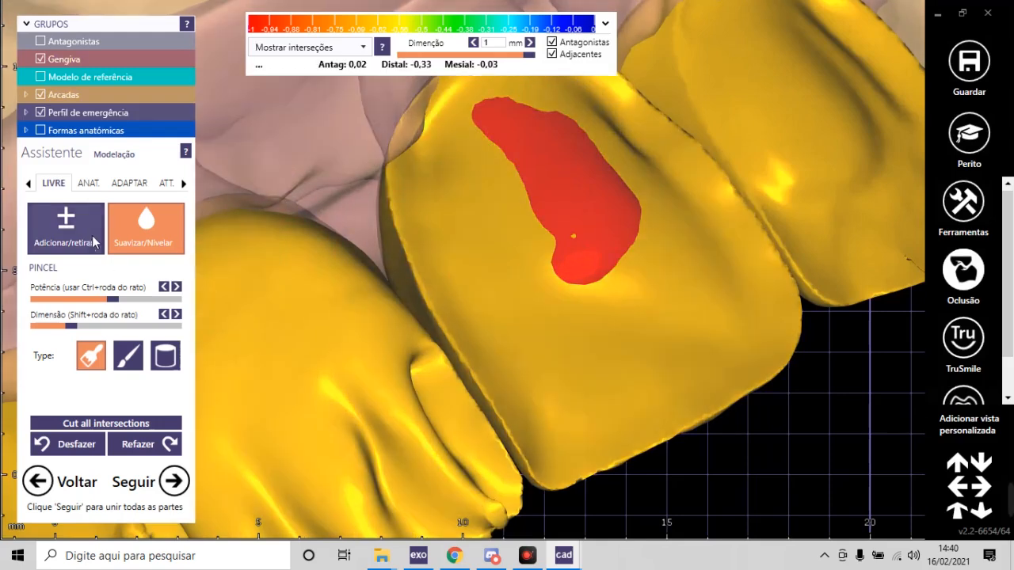
Step: Add material over the exposed red area on crown 21's facial surface and smooth the built-up surface
click(93, 242)
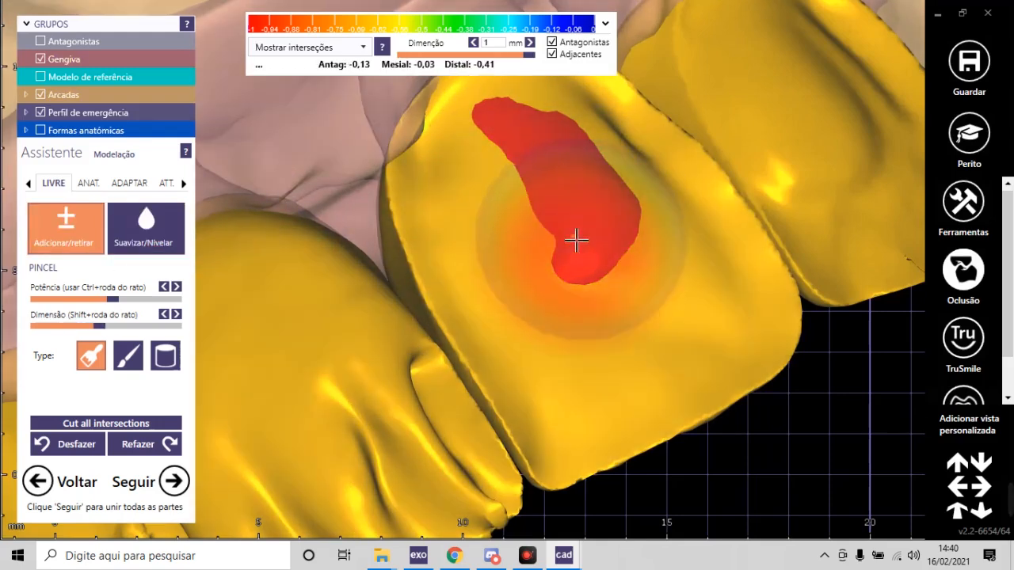
mouse_move(547, 161)
mouse_down()
mouse_move(593, 282)
mouse_move(647, 309)
mouse_move(607, 322)
mouse_move(537, 216)
mouse_up()
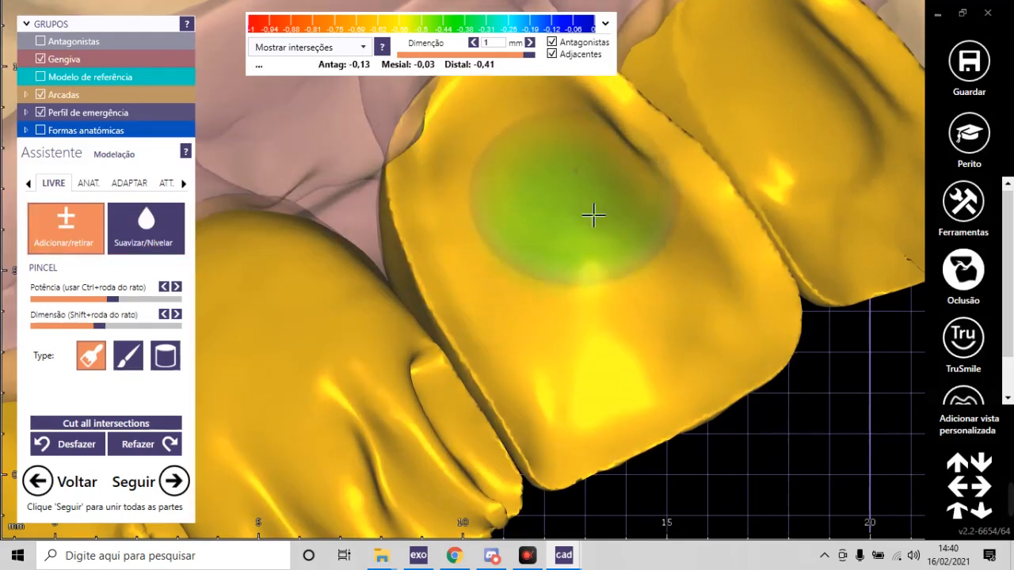
click(146, 227)
mouse_move(615, 230)
mouse_down()
mouse_move(588, 335)
mouse_move(640, 278)
mouse_move(536, 154)
mouse_move(543, 297)
mouse_move(658, 286)
mouse_up()
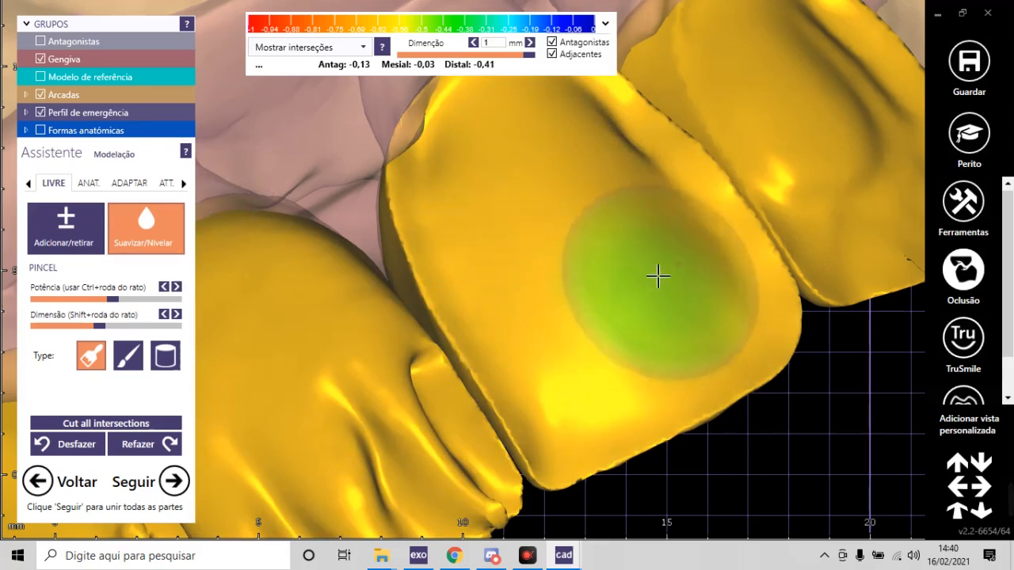
Step: Smooth the facial surface of crown 22 and add material over the red area exposed on it
scroll(657, 237, down, 8)
right_drag(657, 229, 658, 242)
scroll(660, 261, up, 2)
scroll(662, 272, up, 2)
scroll(702, 300, up, 1)
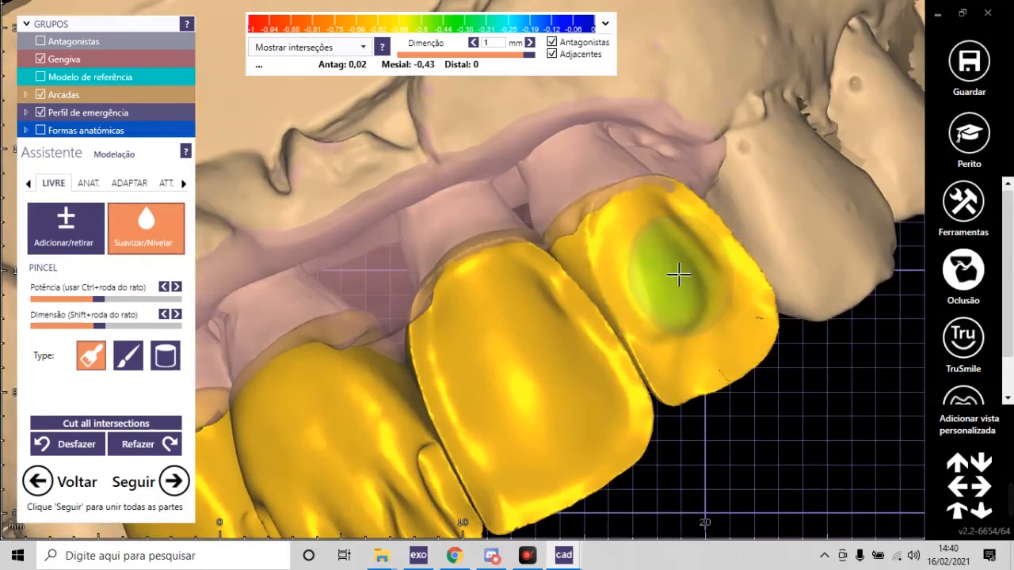
scroll(674, 273, up, 1)
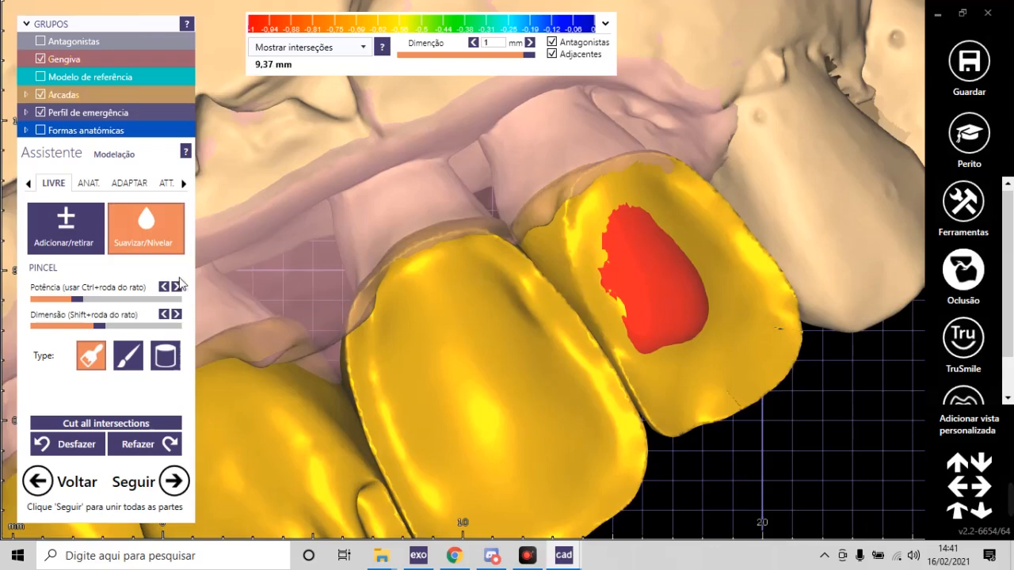
click(79, 233)
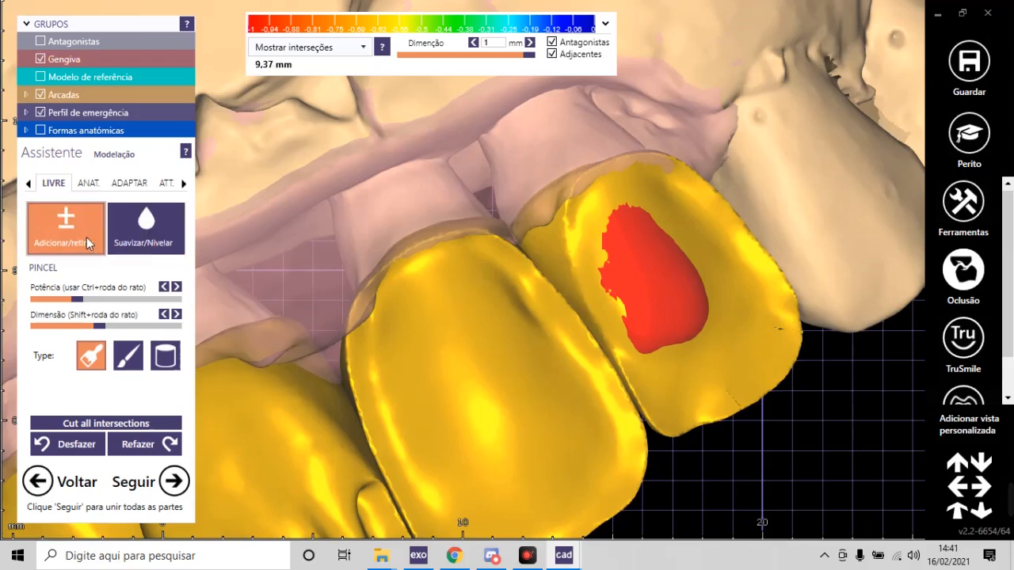
mouse_move(647, 236)
mouse_down()
mouse_move(695, 343)
mouse_move(742, 321)
mouse_move(685, 349)
mouse_move(726, 312)
mouse_up()
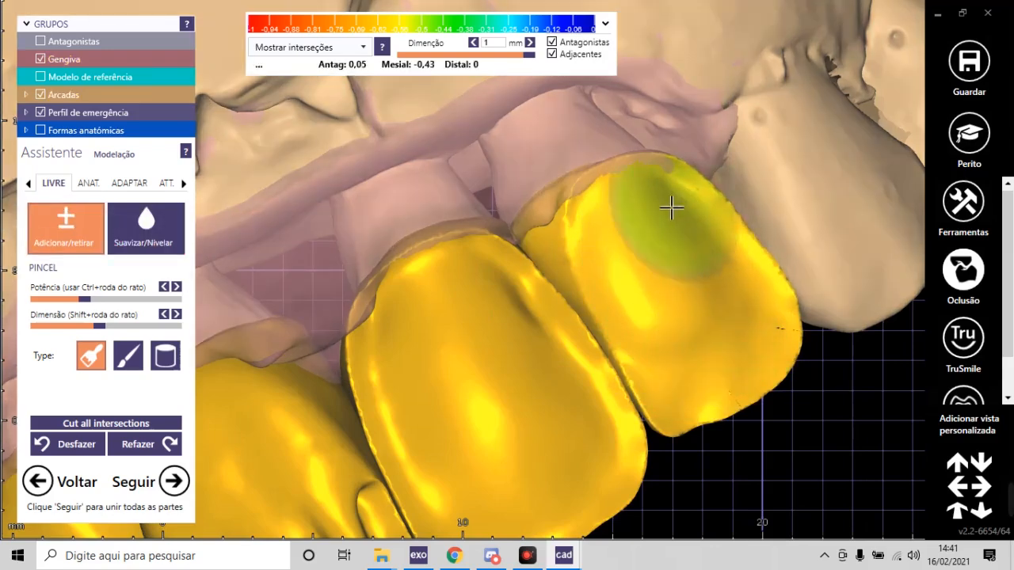
Step: Inspect the four crowns on the full arch from the facial and incisal sides
scroll(720, 367, down, 2)
right_drag(785, 403, 749, 322)
scroll(673, 309, down, 1)
right_drag(655, 310, 721, 274)
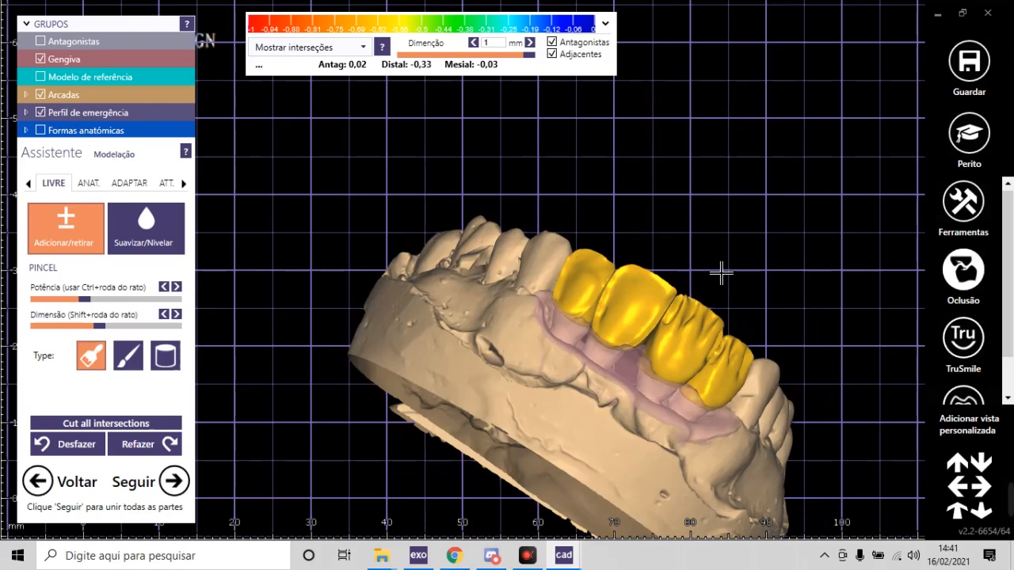
mouse_move(705, 440)
right_down()
mouse_move(699, 457)
mouse_move(701, 449)
right_up()
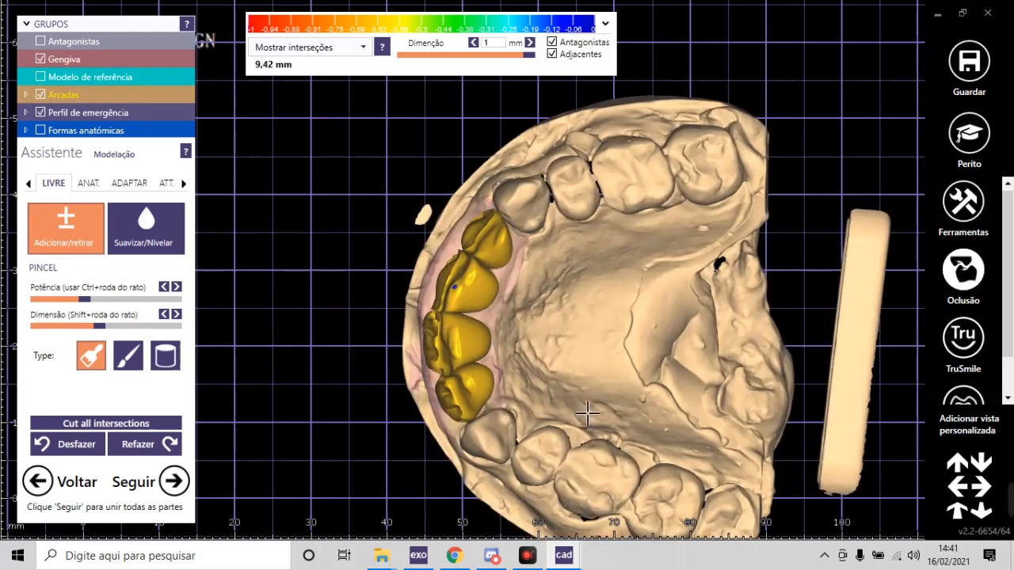
right_drag(521, 342, 526, 343)
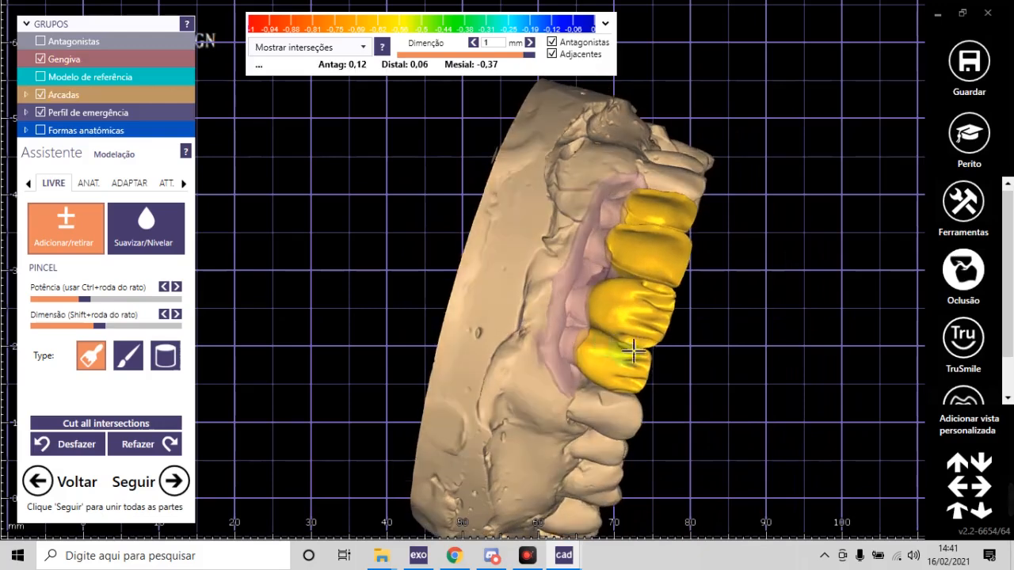
scroll(656, 339, up, 5)
scroll(655, 339, up, 1)
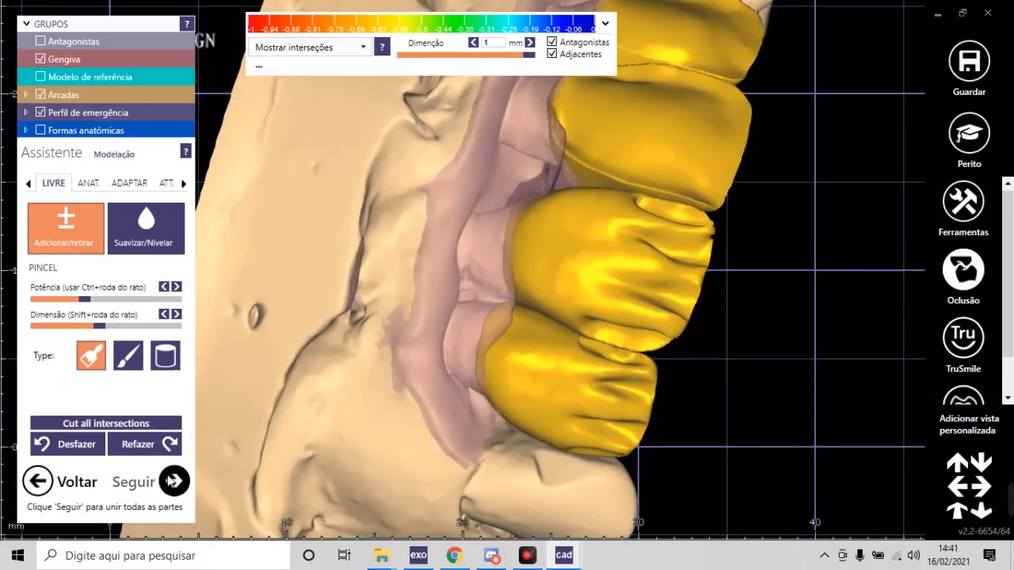
Step: Advance from modelling so the minimum thickness is restored, and return to the modelling stage in expert mode
click(174, 481)
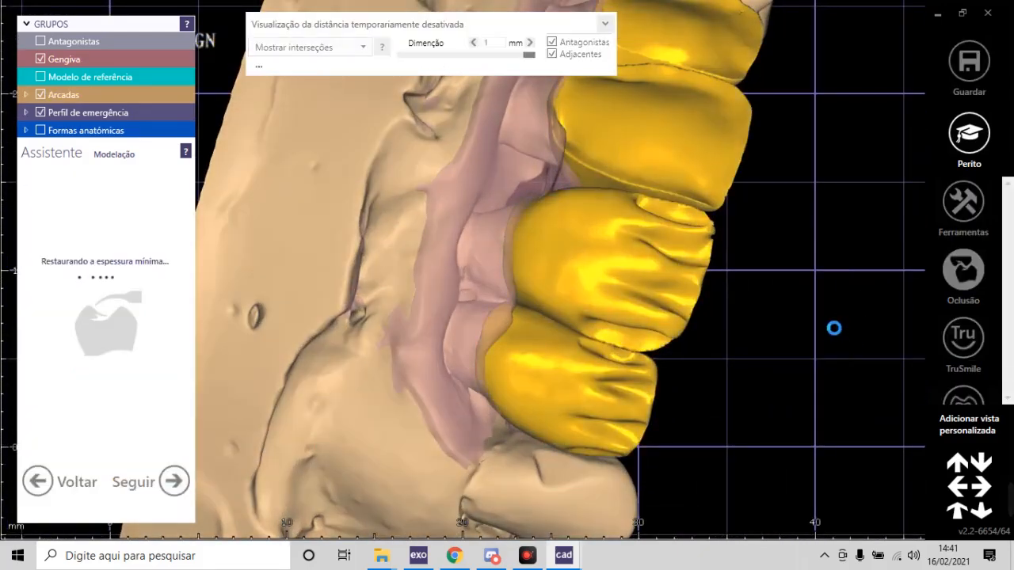
scroll(701, 315, down, 5)
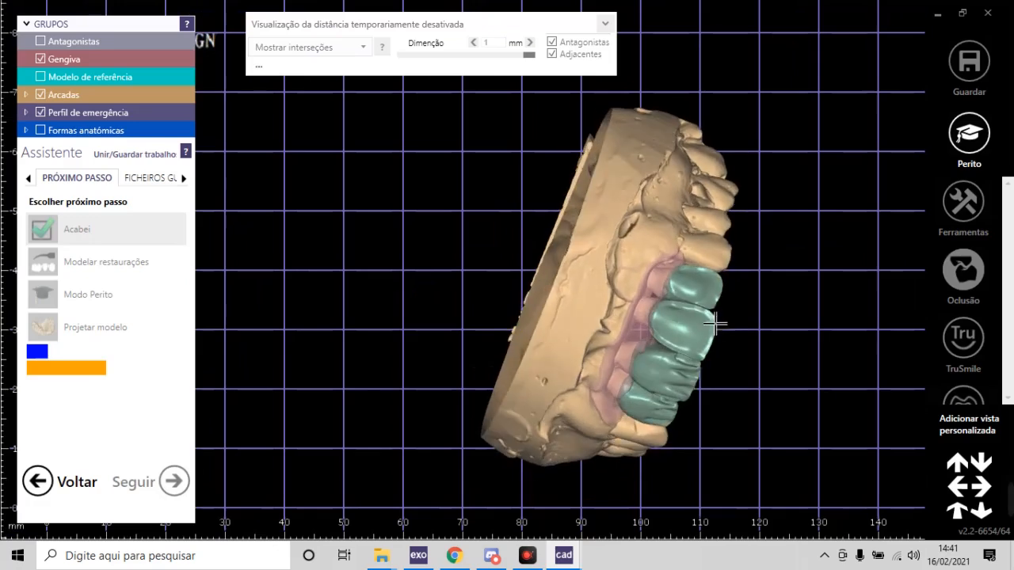
right_drag(721, 299, 706, 267)
scroll(706, 267, down, 5)
right_drag(722, 327, 725, 333)
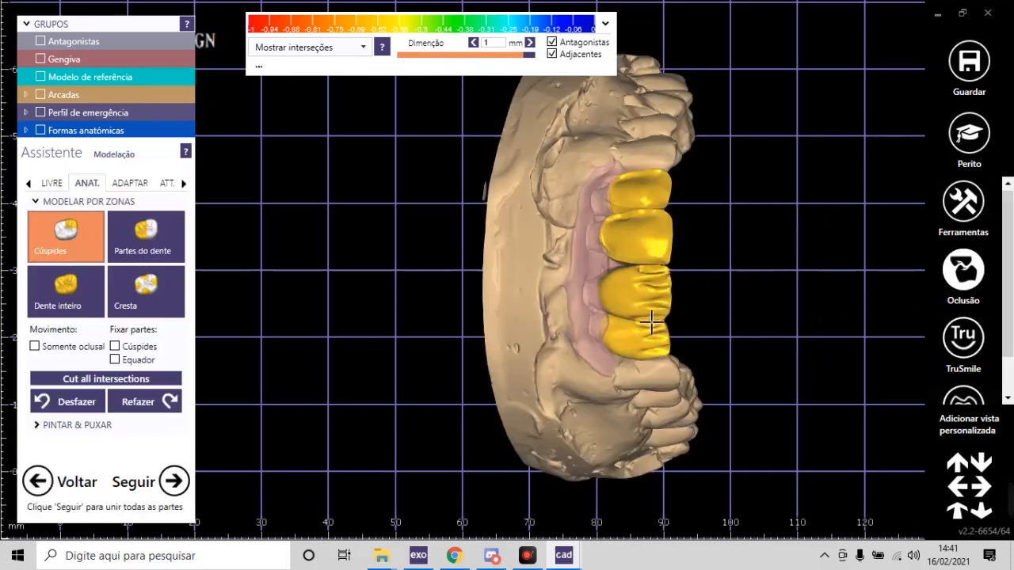
right_drag(722, 306, 776, 366)
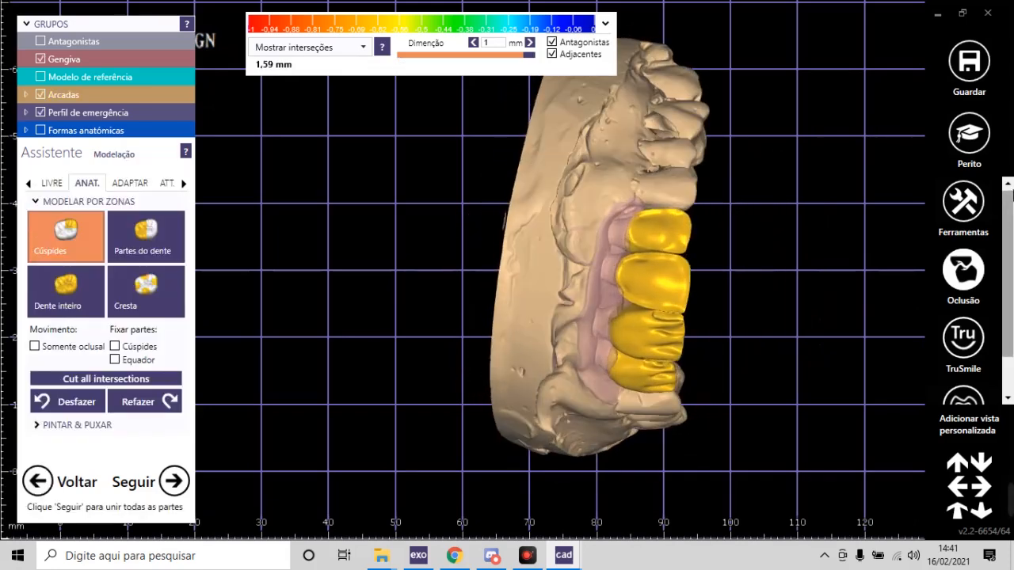
click(968, 131)
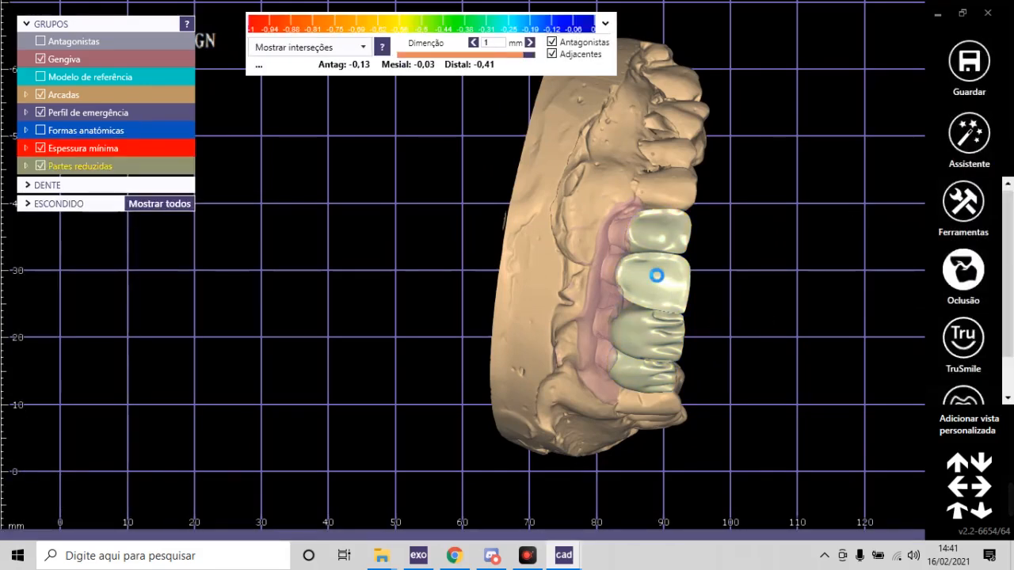
Step: Add a connector from crown 11 to its distal neighbour, crown 12
right_click(614, 289)
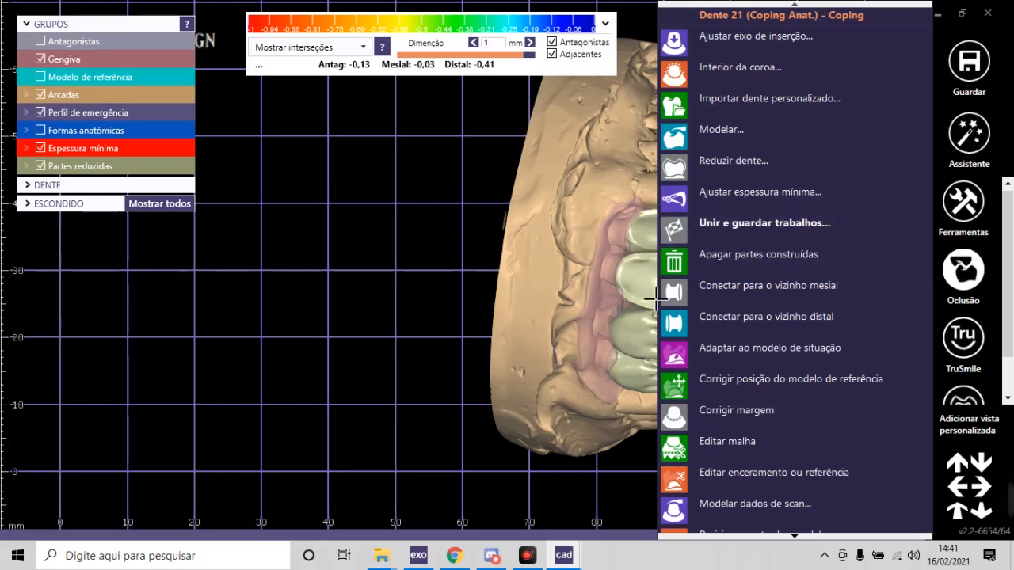
click(310, 335)
right_drag(309, 335, 582, 351)
scroll(595, 346, down, 3)
scroll(607, 261, up, 4)
right_drag(544, 313, 555, 265)
scroll(565, 242, up, 2)
scroll(567, 262, up, 2)
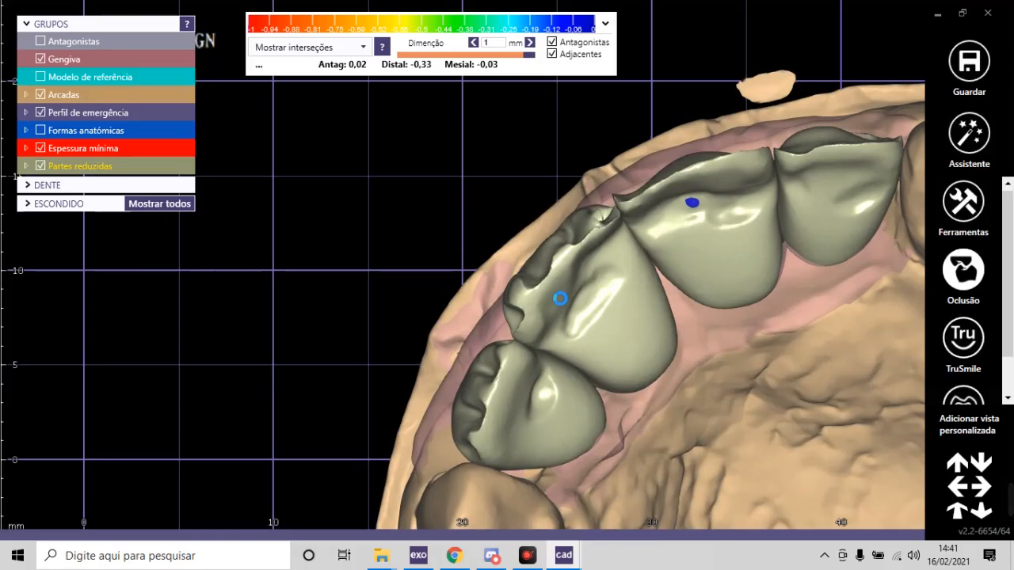
right_click(560, 298)
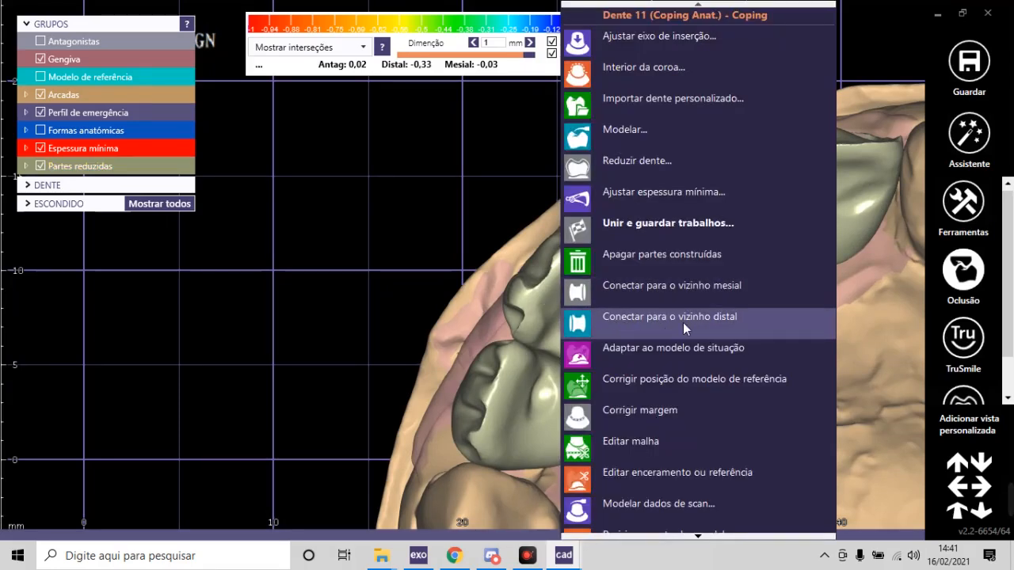
click(722, 320)
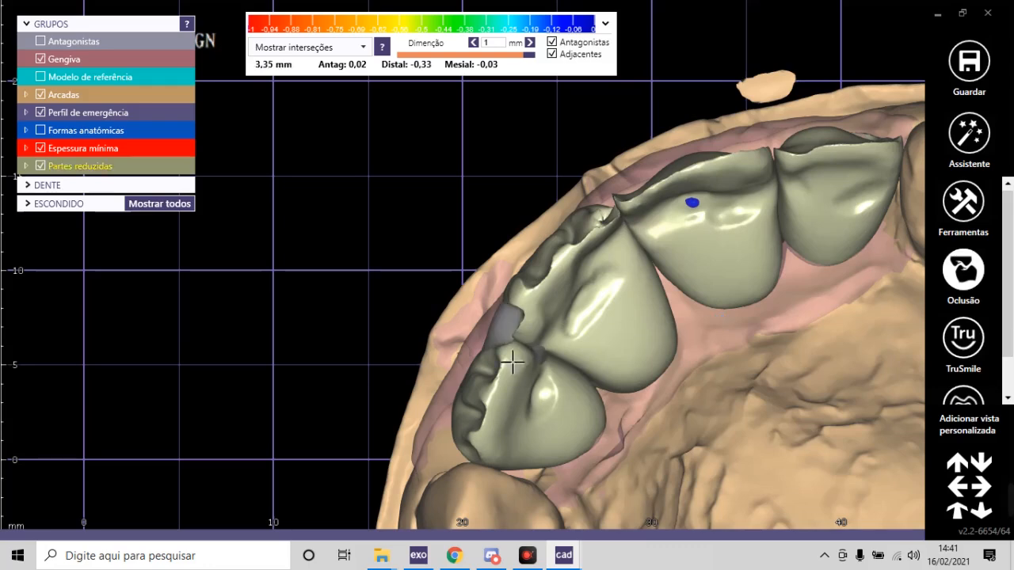
Step: Add a connector from crown 21 to its distal neighbour, crown 22
scroll(525, 357, up, 3)
scroll(562, 305, down, 5)
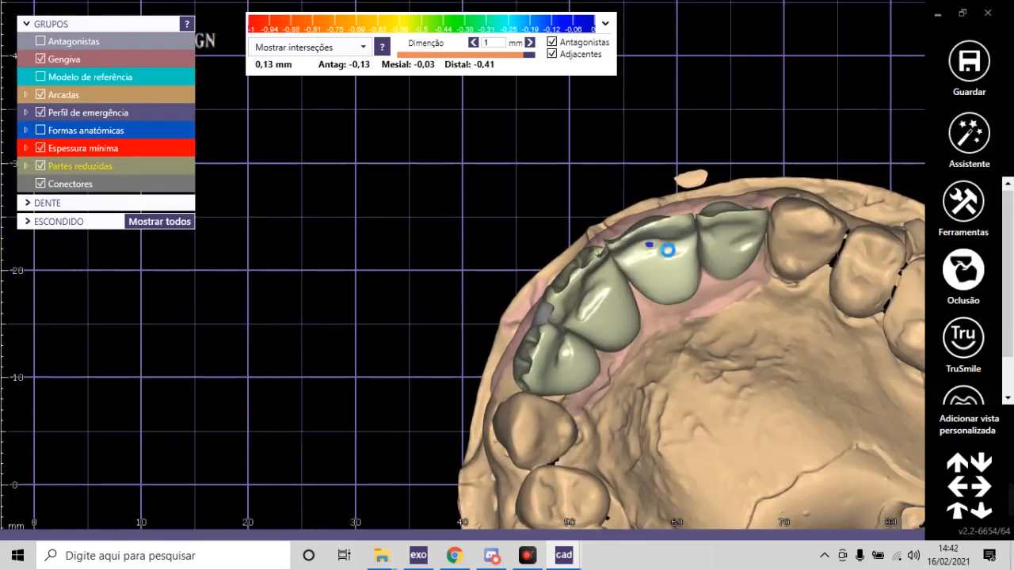
right_click(668, 250)
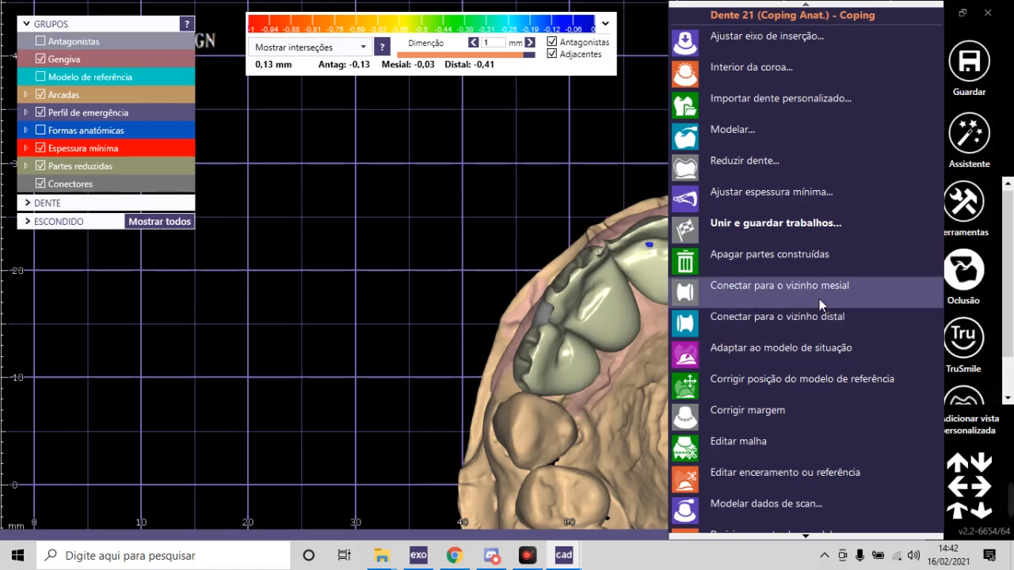
click(803, 323)
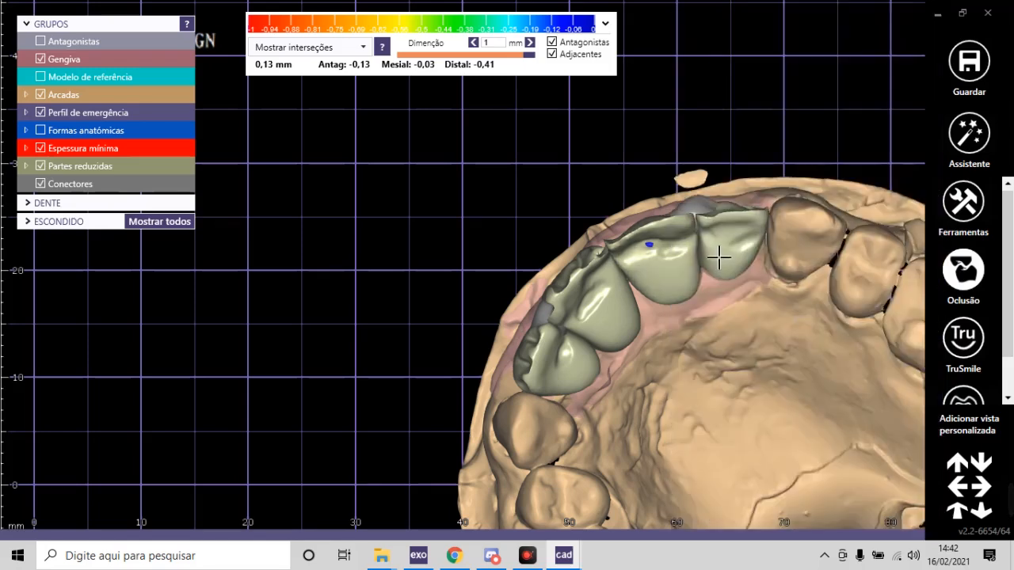
scroll(631, 264, down, 3)
right_drag(631, 264, 672, 317)
scroll(688, 297, up, 3)
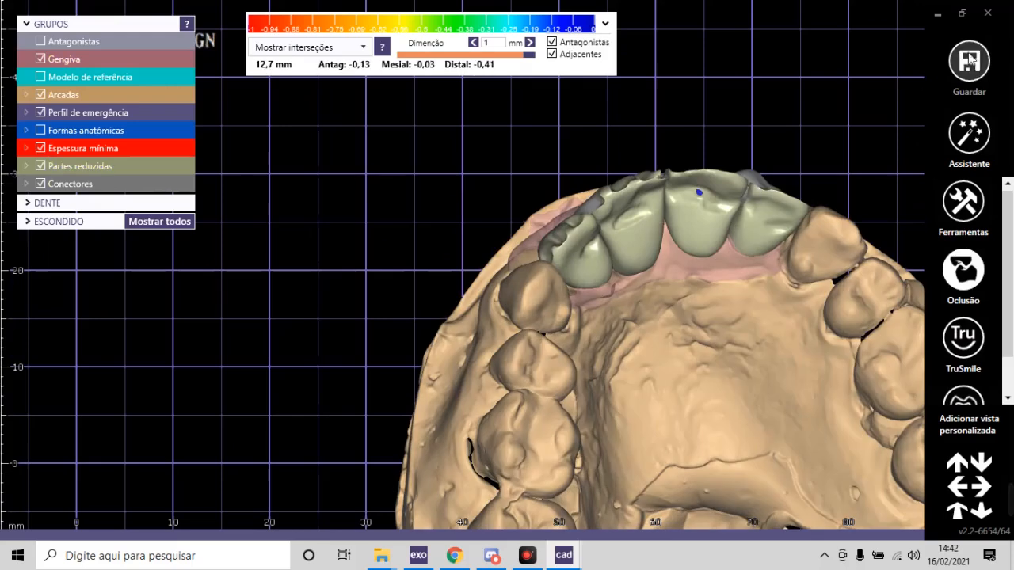
Step: Return to the assistant, advance through the save stage and agree to delete the previously saved coping files
click(968, 133)
right_drag(637, 415, 361, 308)
click(182, 483)
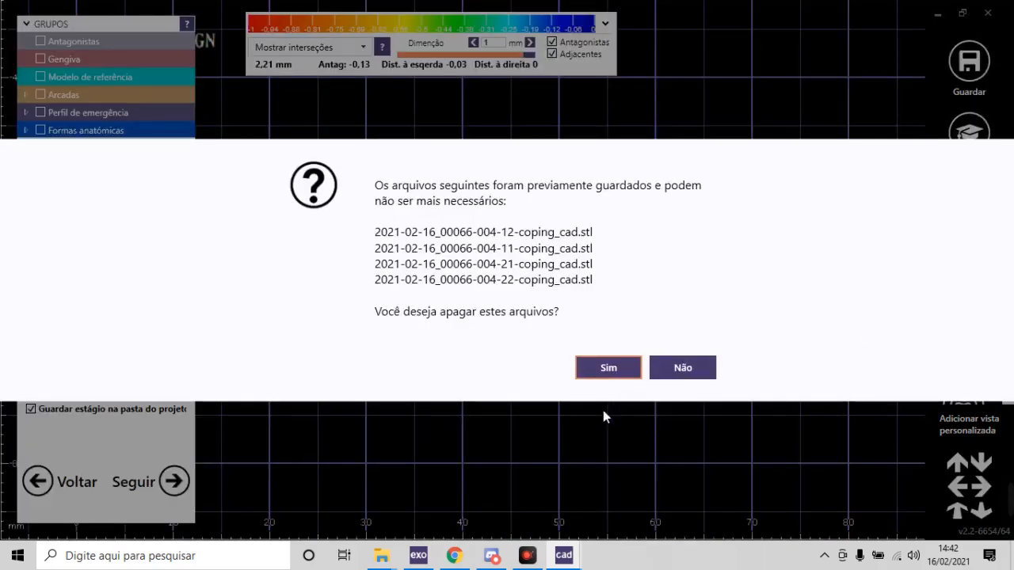
click(602, 366)
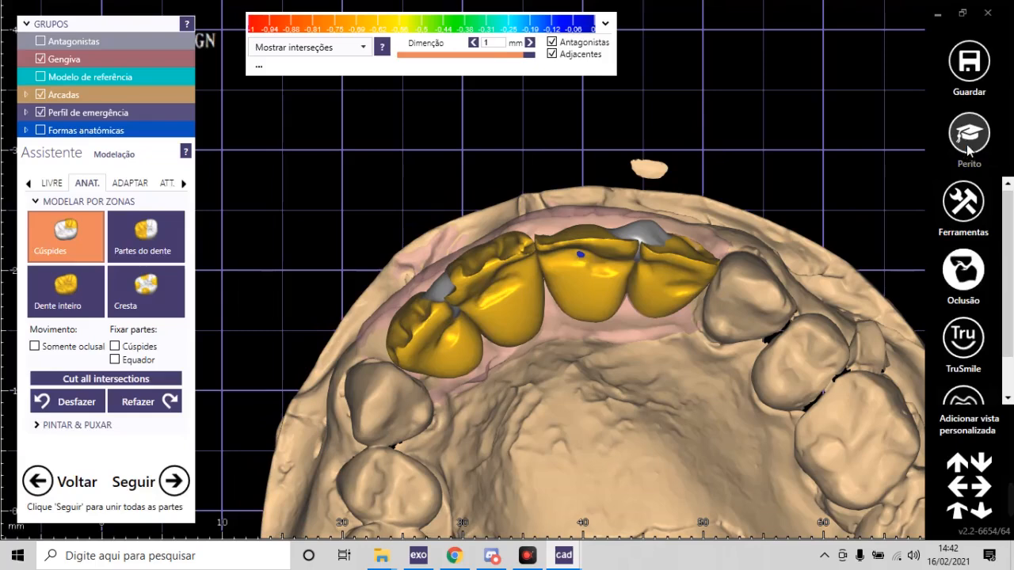
Step: Open the project's connectors for editing in expert mode and move the connector between crowns 12 and 11 to the palatal side
click(969, 151)
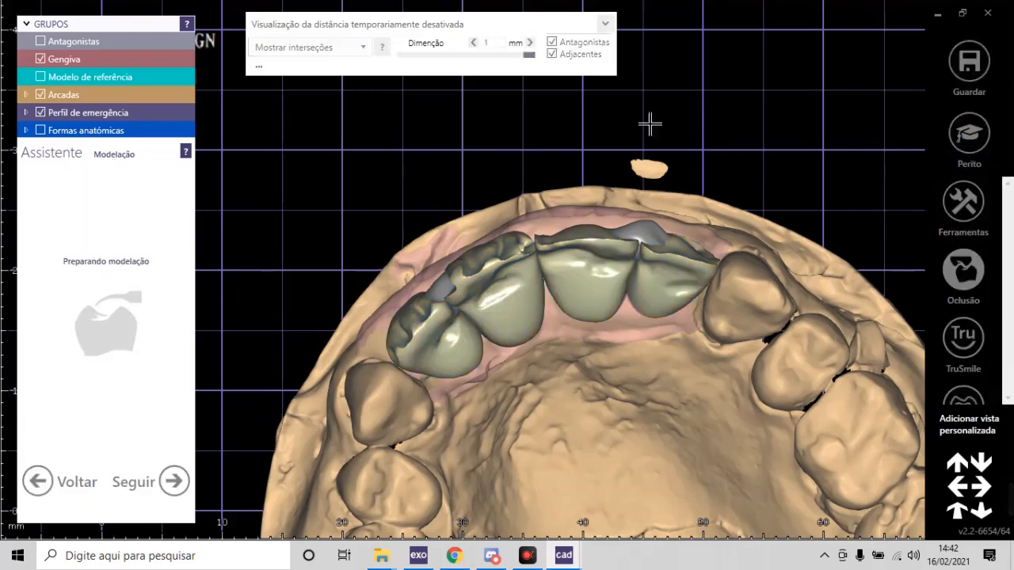
right_click(463, 162)
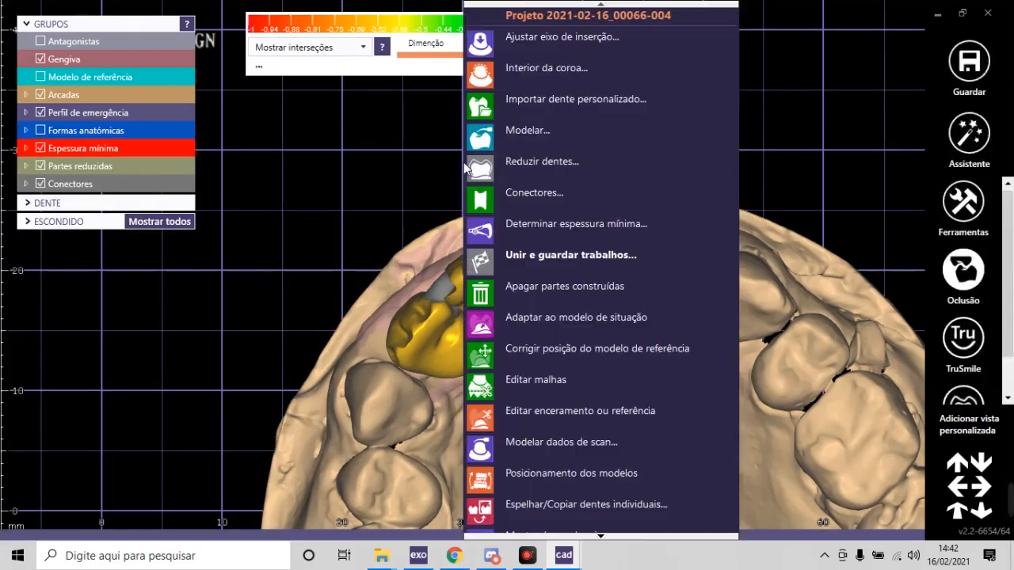
click(539, 192)
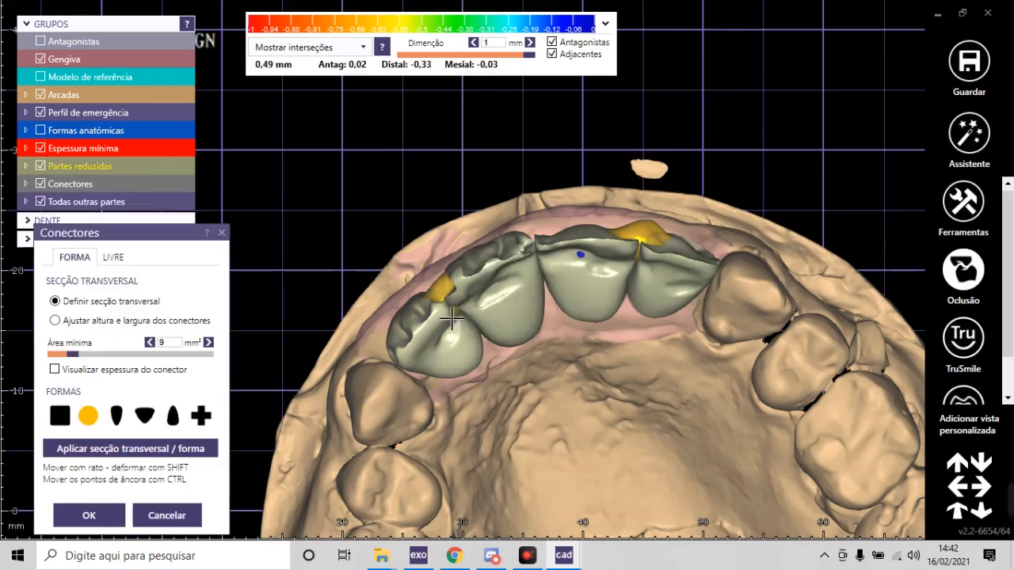
scroll(448, 296, up, 5)
click(170, 454)
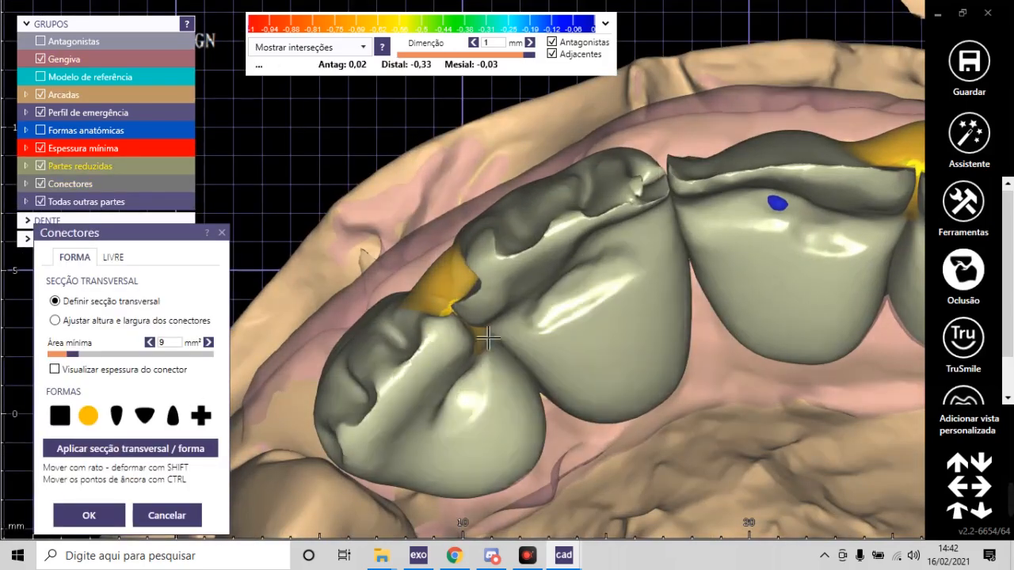
scroll(435, 314, down, 6)
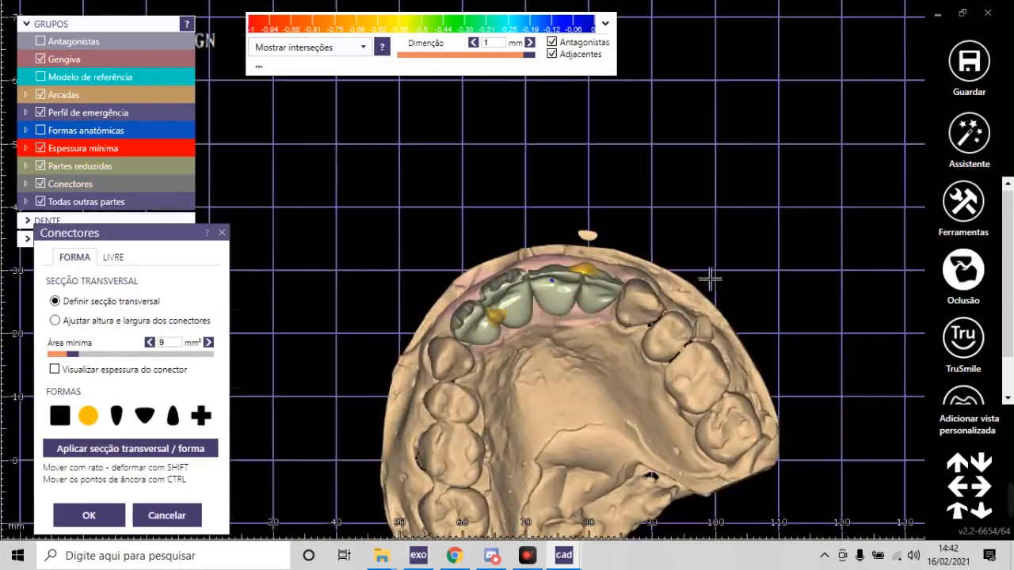
Step: Move the connector between crowns 21 and 22 from the facial edge to the palatal side
scroll(625, 279, up, 7)
drag(498, 236, 484, 340)
scroll(501, 290, down, 3)
scroll(500, 287, down, 5)
right_drag(482, 388, 483, 314)
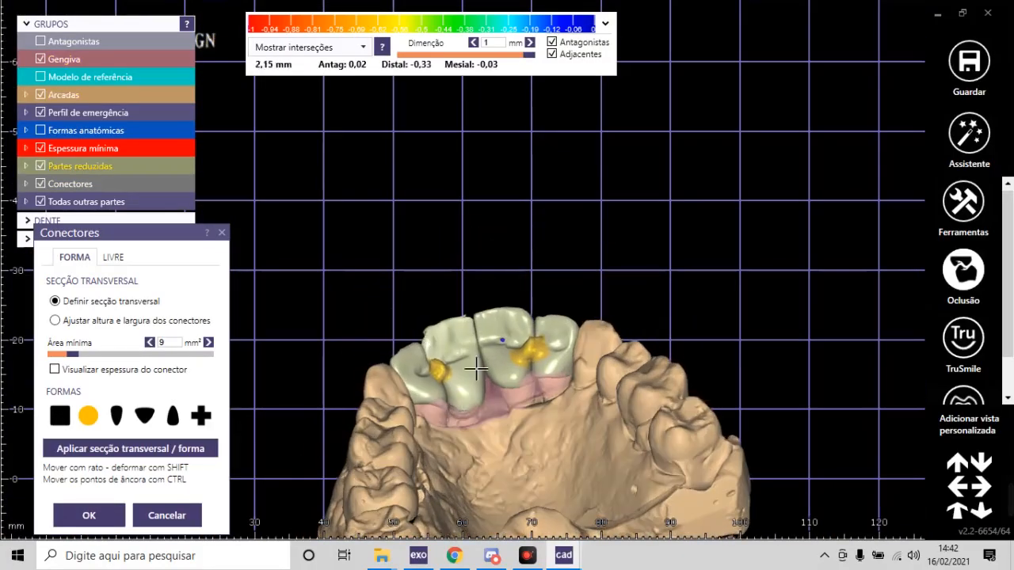
Step: Apply the cross-section that narrows toward the top to the connectors, with a minimum area of 6 mm²
scroll(482, 355, up, 5)
click(174, 416)
click(131, 449)
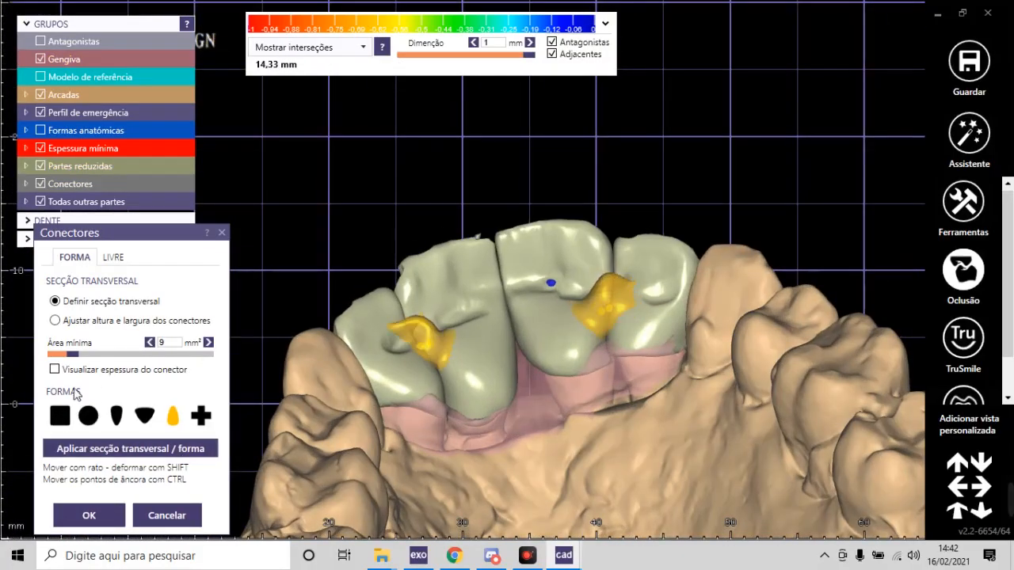
click(129, 453)
Step: Fine-tune the placement of the 12–11 and 21–22 connectors and check them from the palatal, incisal and facial sides
right_drag(257, 429, 584, 280)
scroll(468, 362, up, 5)
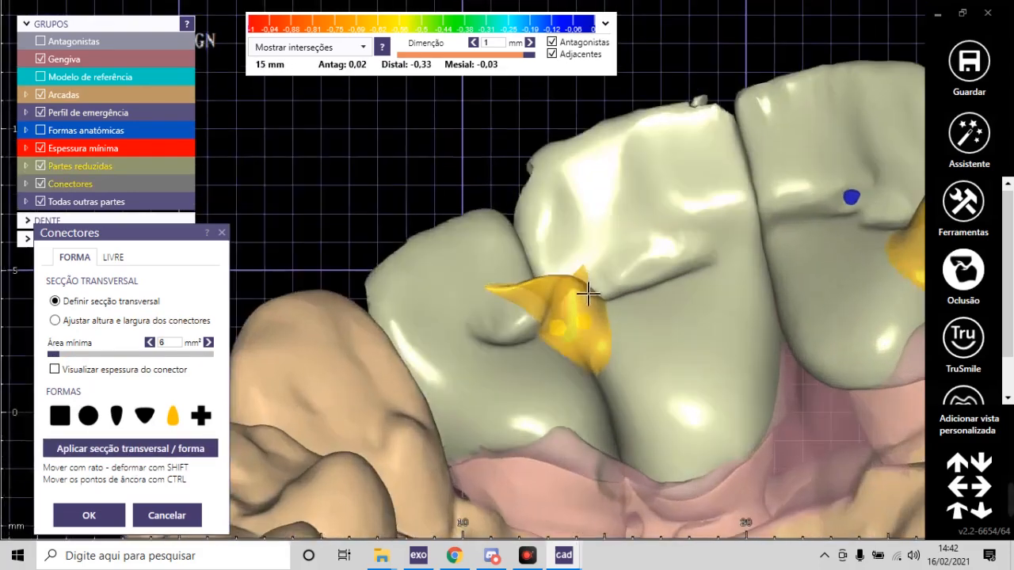
right_drag(613, 418, 596, 342)
scroll(584, 292, up, 3)
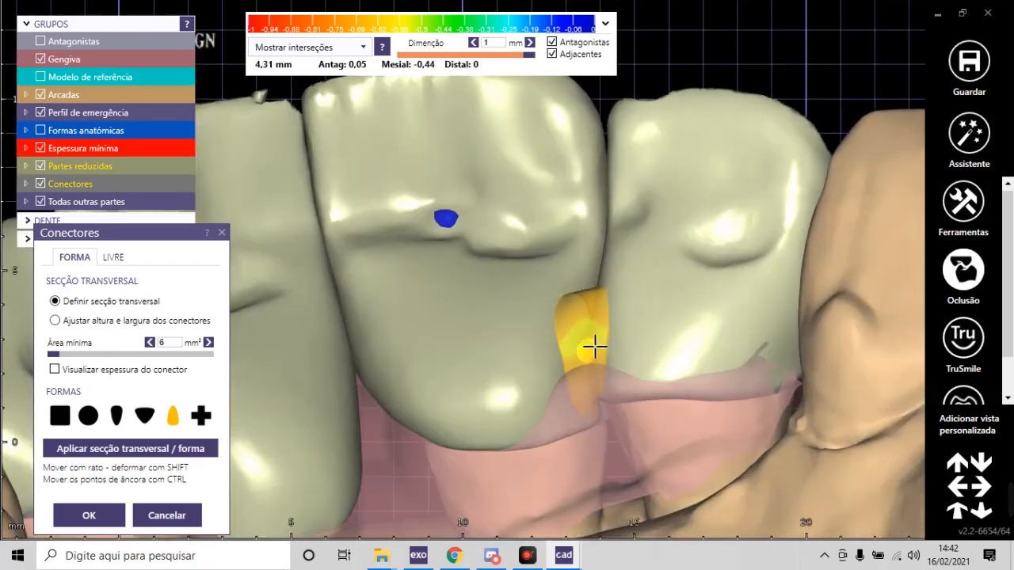
scroll(594, 347, down, 5)
right_drag(438, 297, 456, 226)
scroll(456, 226, up, 5)
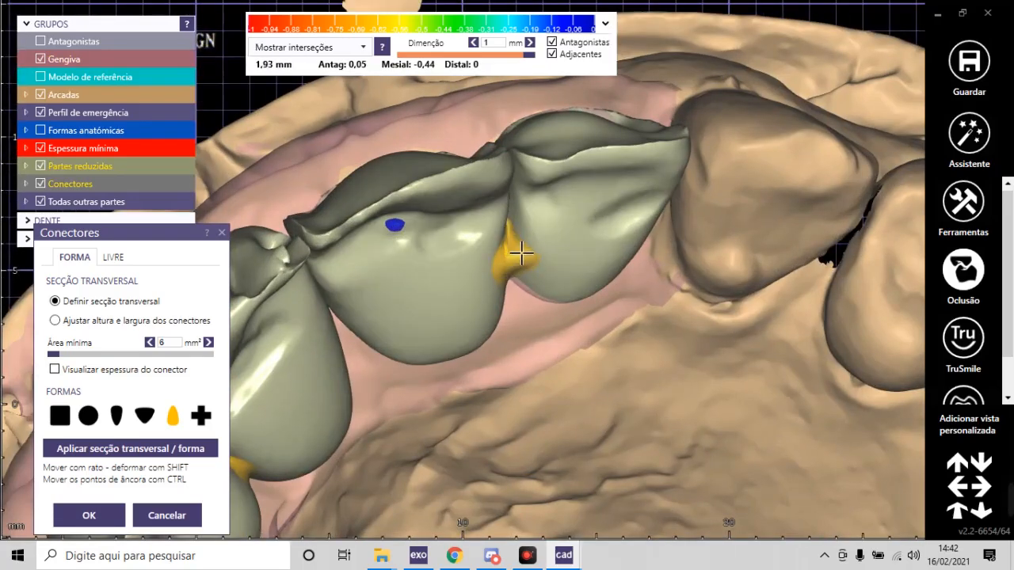
scroll(522, 255, down, 5)
scroll(516, 249, up, 8)
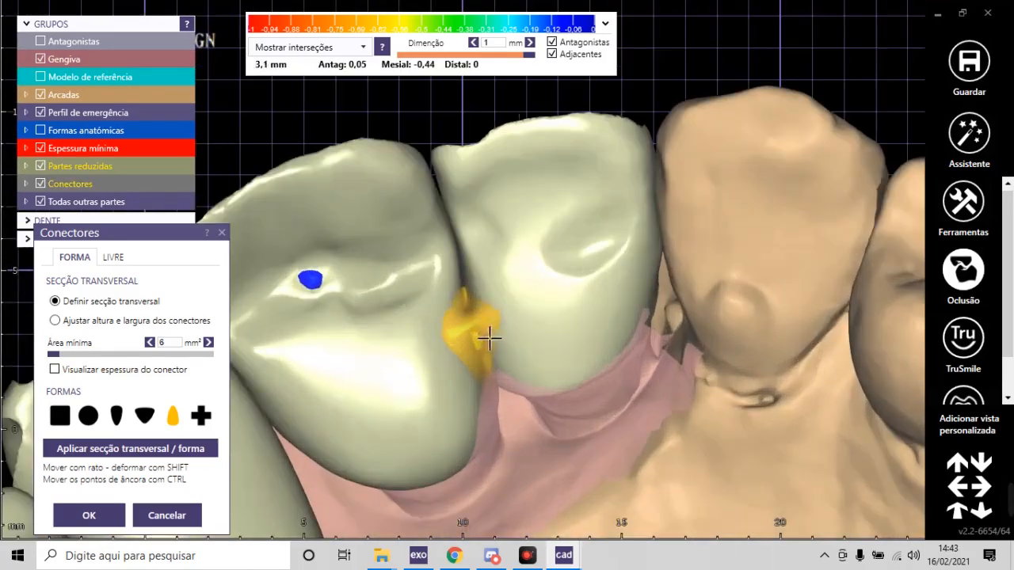
scroll(475, 314, down, 8)
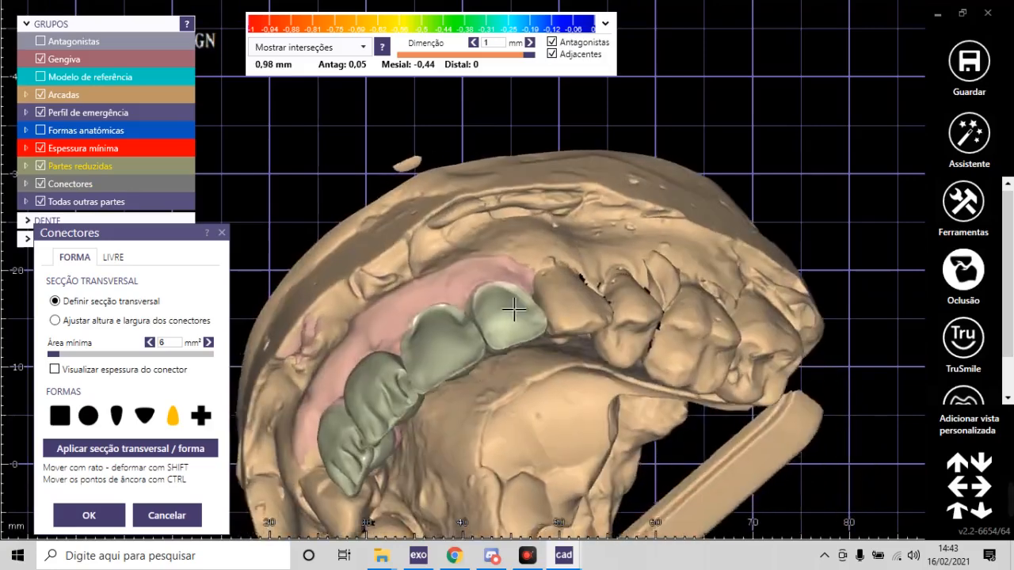
Step: Check the palatal connectors between 12–11 and 21–22 and accept the connector edits
scroll(525, 317, up, 5)
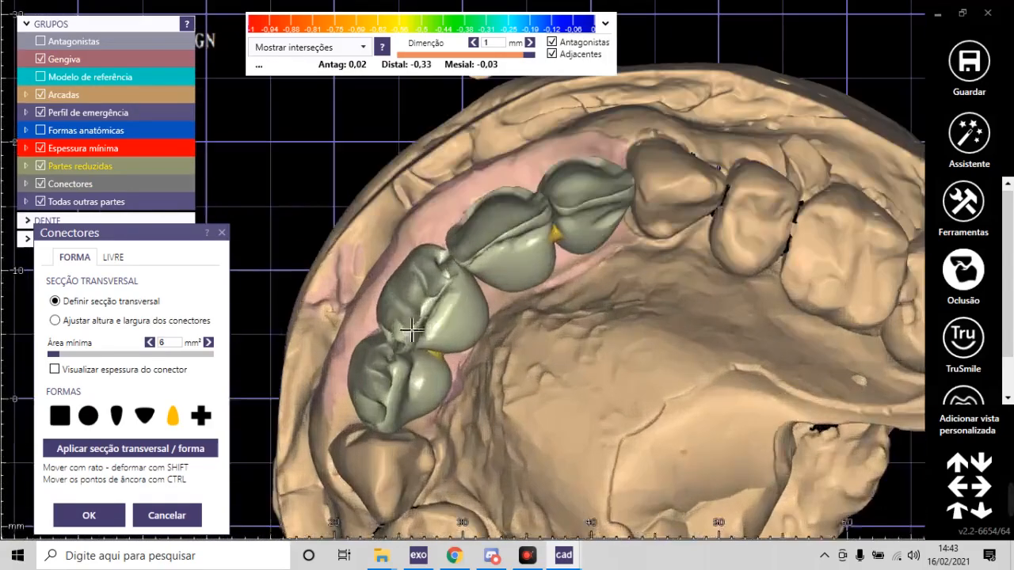
right_drag(408, 346, 376, 384)
scroll(444, 312, down, 4)
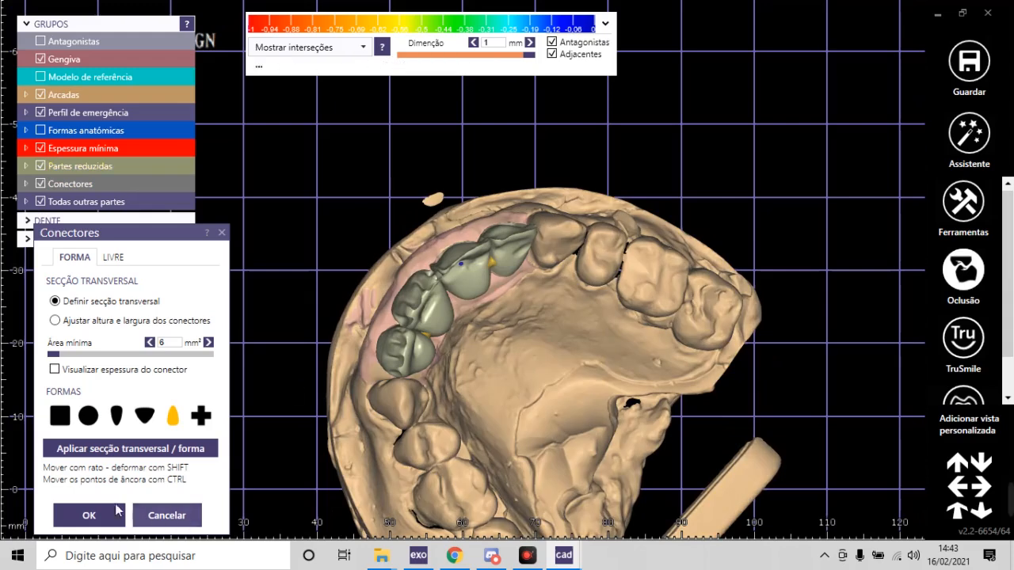
click(103, 513)
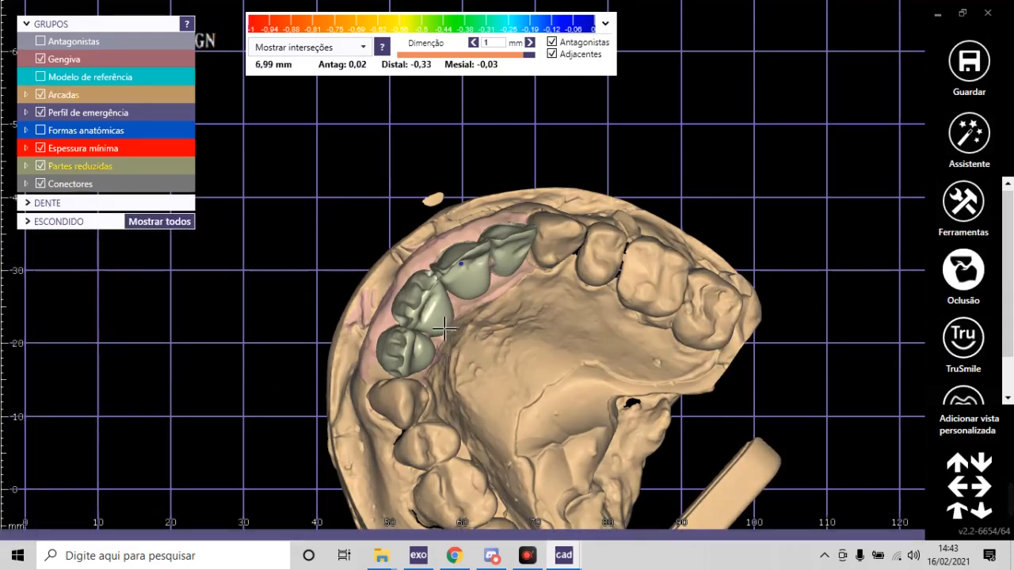
Step: Return from expert mode to the wizard and merge the reduced crowns with their connectors
scroll(445, 271, down, 4)
right_drag(448, 273, 544, 338)
scroll(525, 342, up, 5)
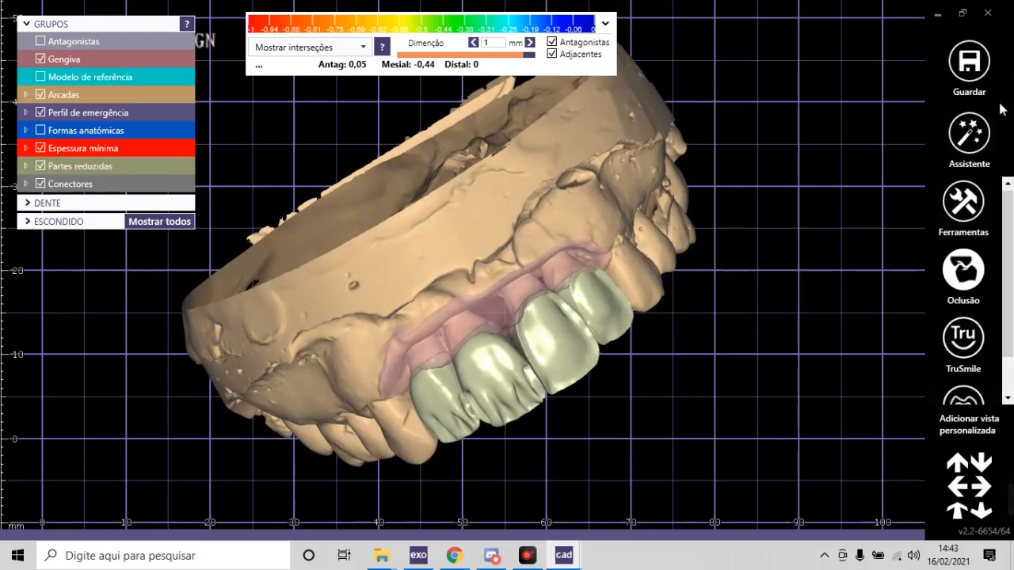
click(960, 130)
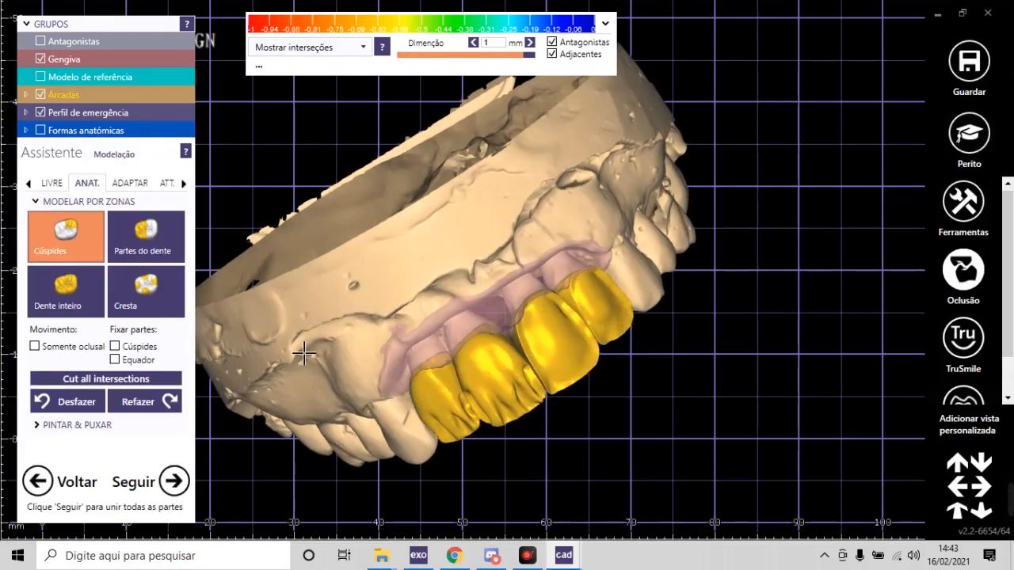
click(174, 481)
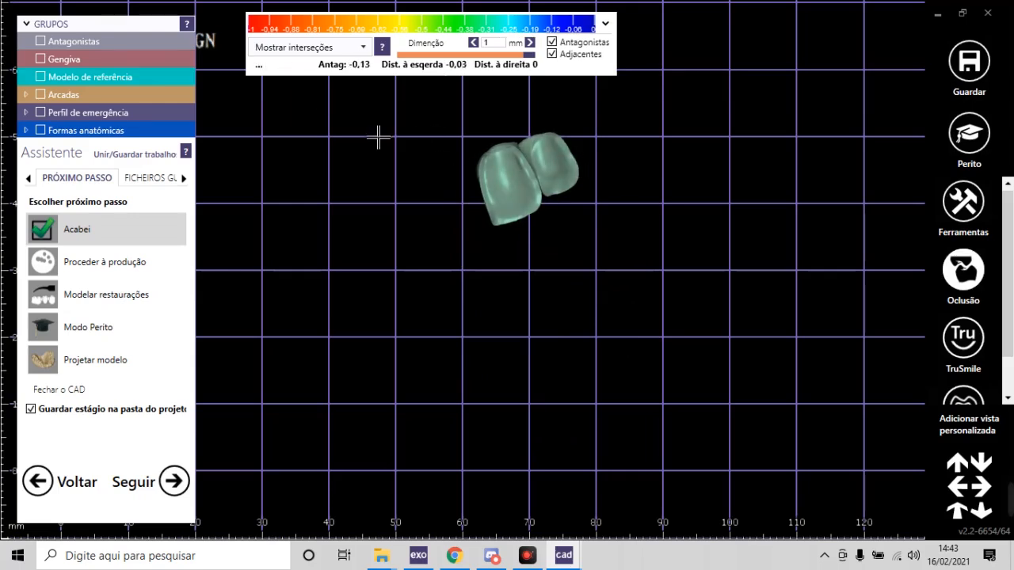
Step: Show both merged bridges, hide the 21–22 bridge, and examine the merged 12–11 bridge on its own
click(148, 26)
click(149, 26)
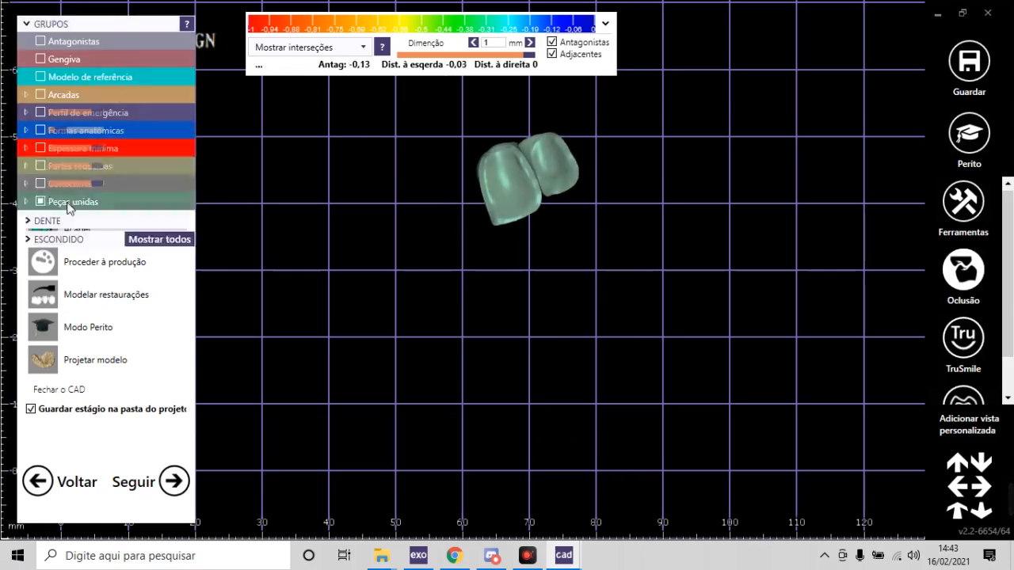
click(48, 203)
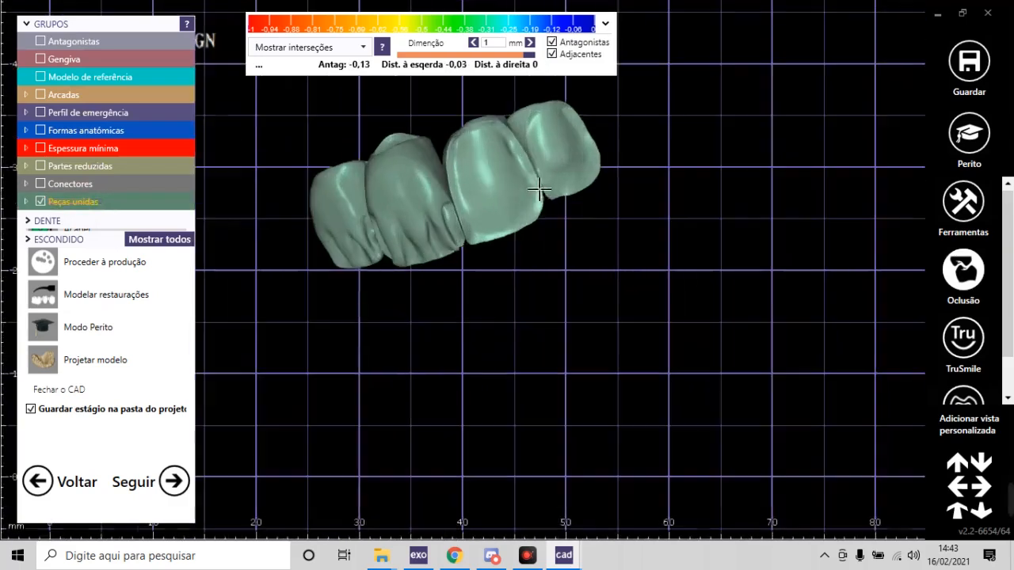
ctrl+click(514, 194)
scroll(522, 252, down, 2)
right_drag(522, 252, 491, 221)
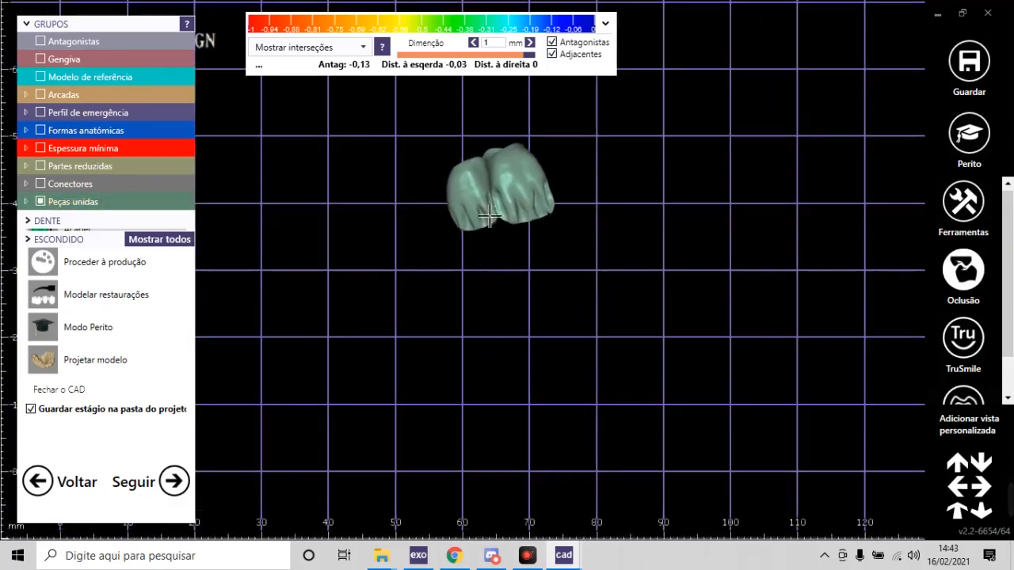
scroll(496, 196, up, 4)
scroll(634, 262, down, 4)
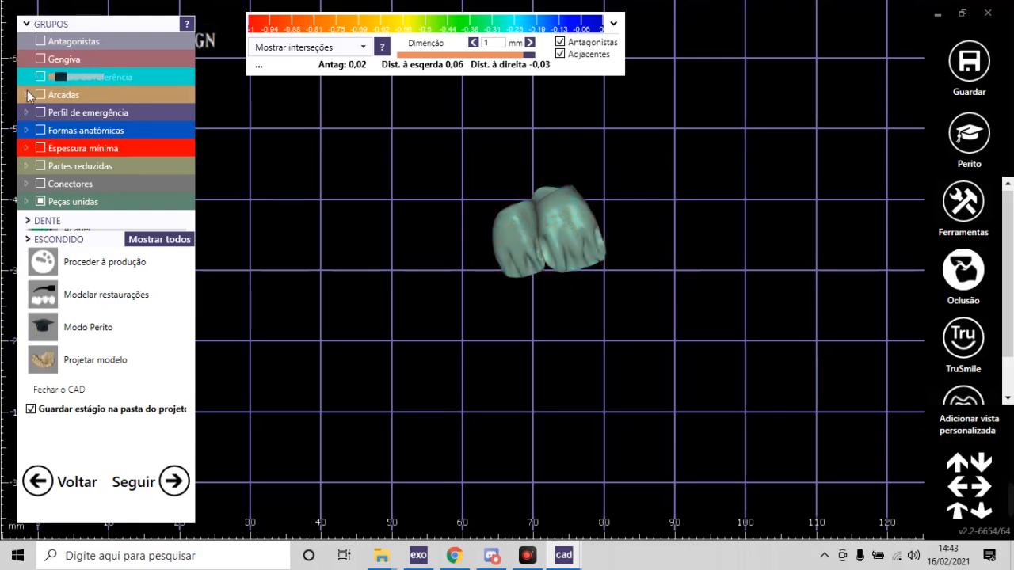
Step: Compare the merged 12–11 bridge with the anatomic tooth forms by showing and hiding that group
click(64, 132)
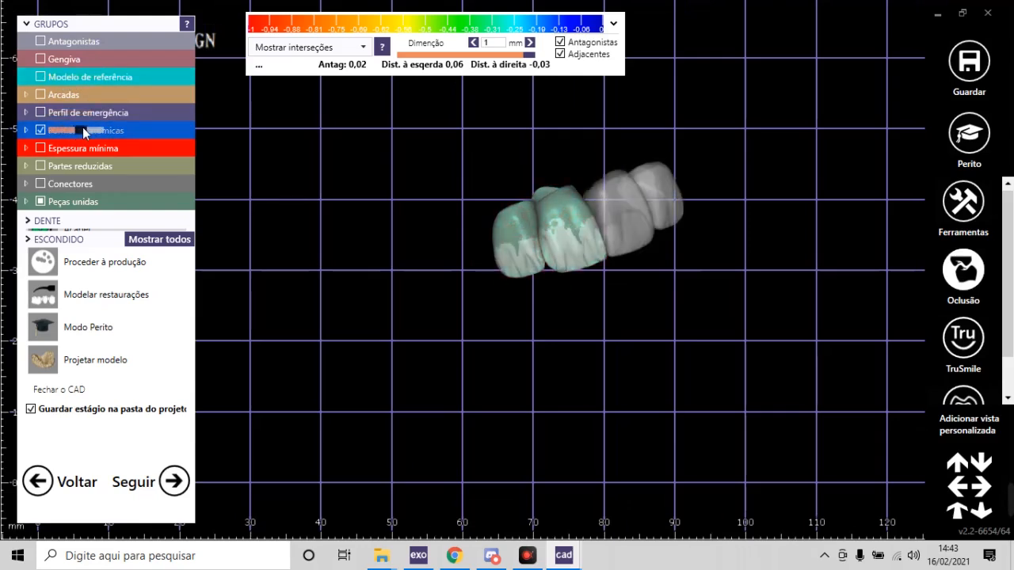
scroll(584, 233, up, 5)
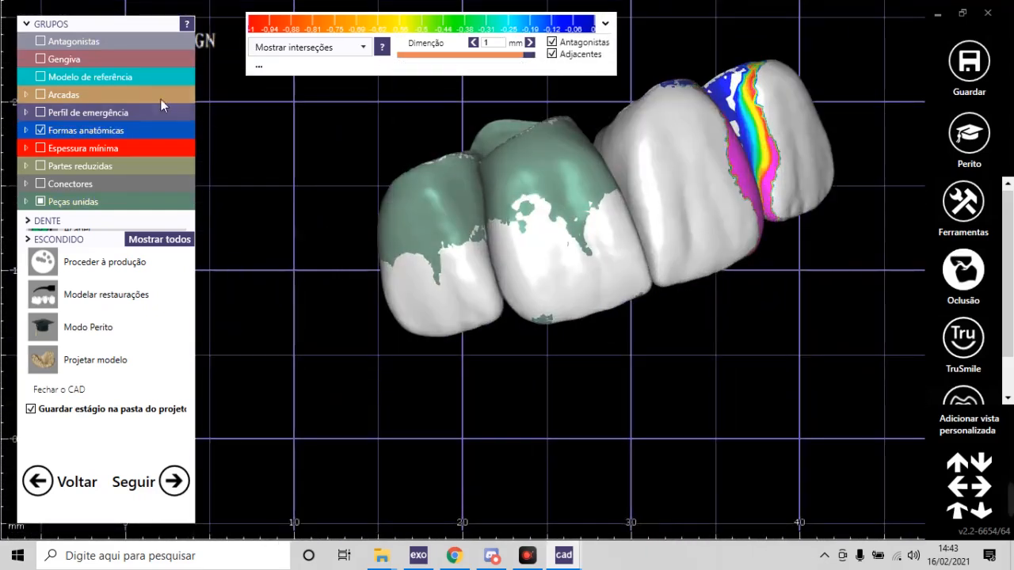
drag(95, 134, 31, 155)
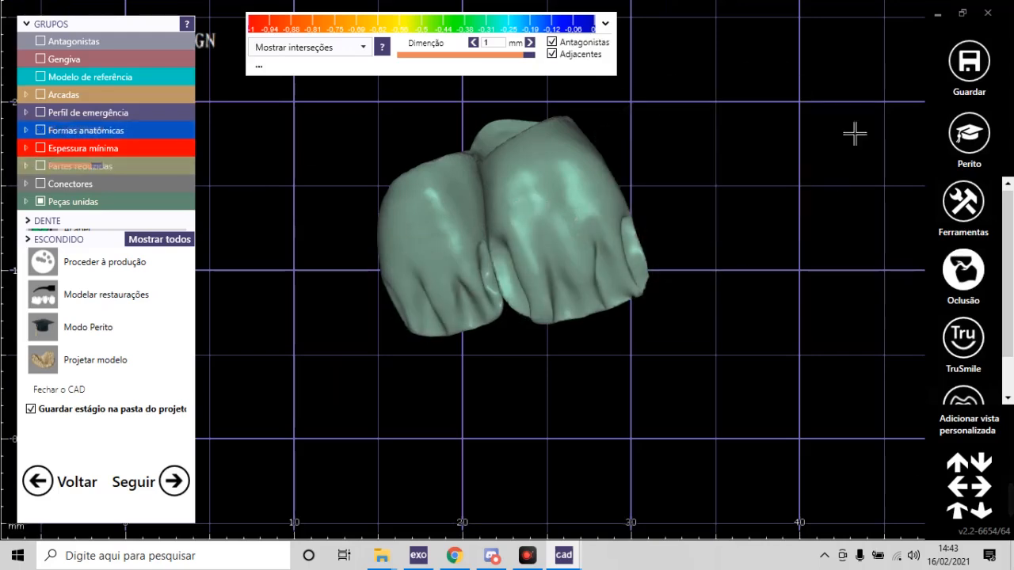
Step: Turn off the occlusion distance display and inspect the 12–11 bridge from the facial, incisal and palatal sides
click(973, 281)
right_drag(684, 257, 539, 254)
scroll(538, 254, down, 2)
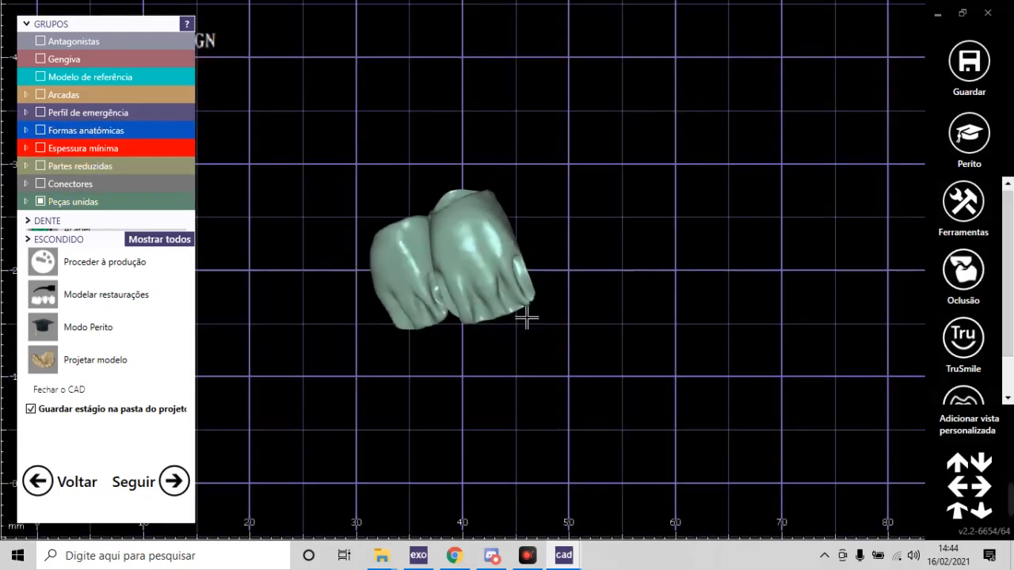
scroll(571, 320, down, 2)
right_drag(488, 332, 478, 247)
scroll(353, 55, up, 3)
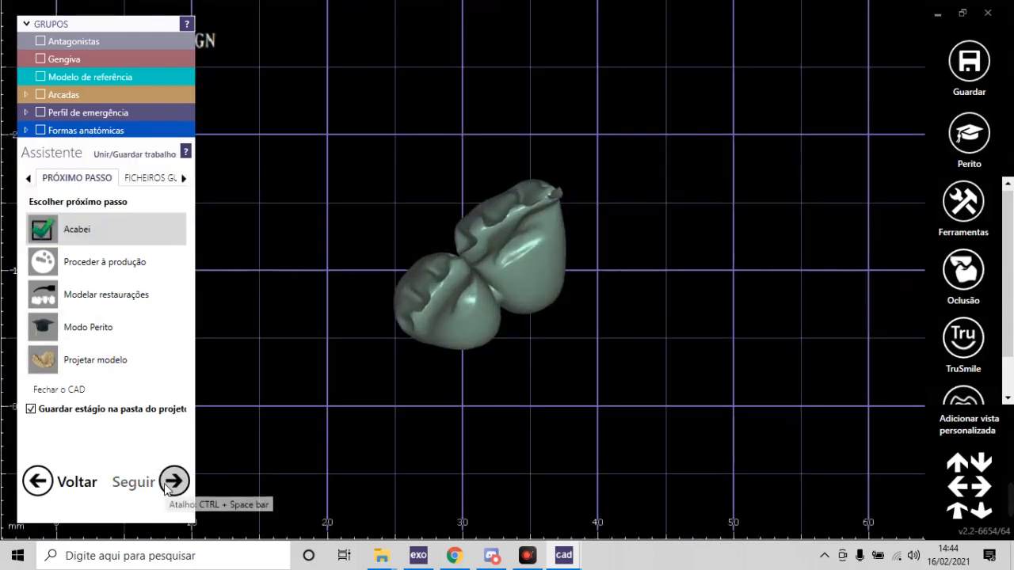
Step: Separate the merged parts in the saved files section and finish the wizard's merge and save stage
click(167, 182)
click(98, 275)
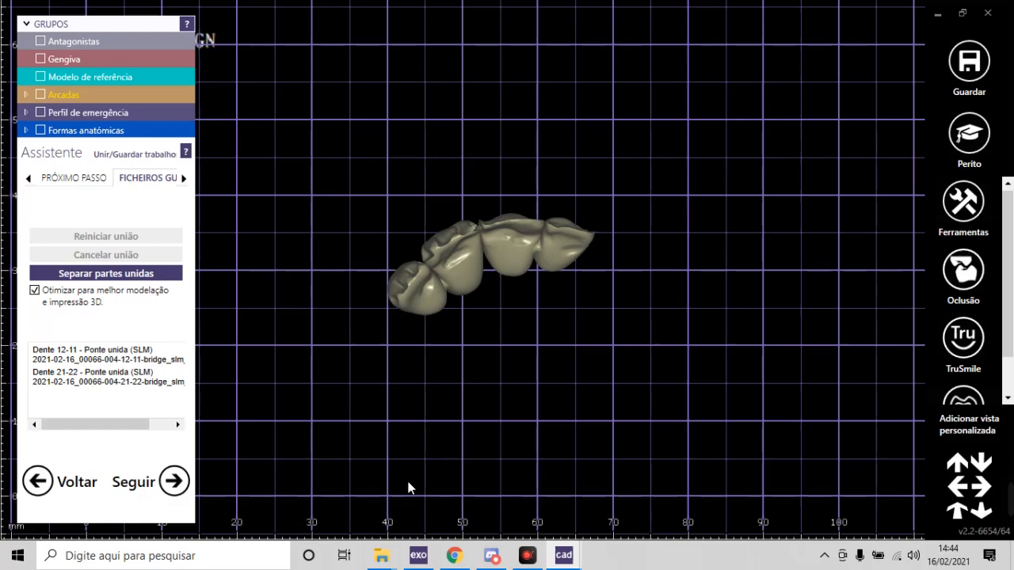
mouse_move(342, 324)
right_down()
mouse_move(423, 292)
mouse_move(341, 331)
right_up()
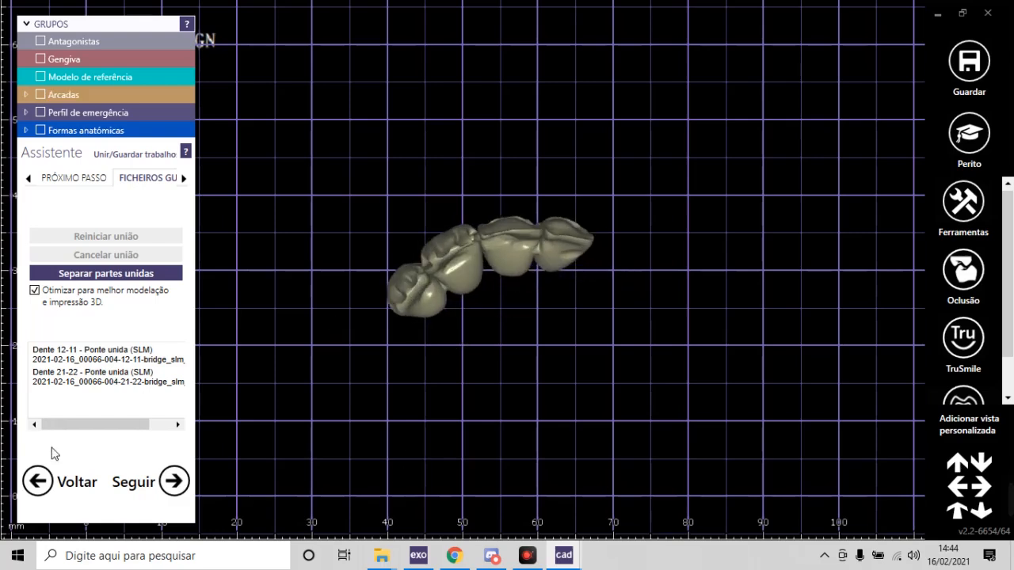
click(134, 484)
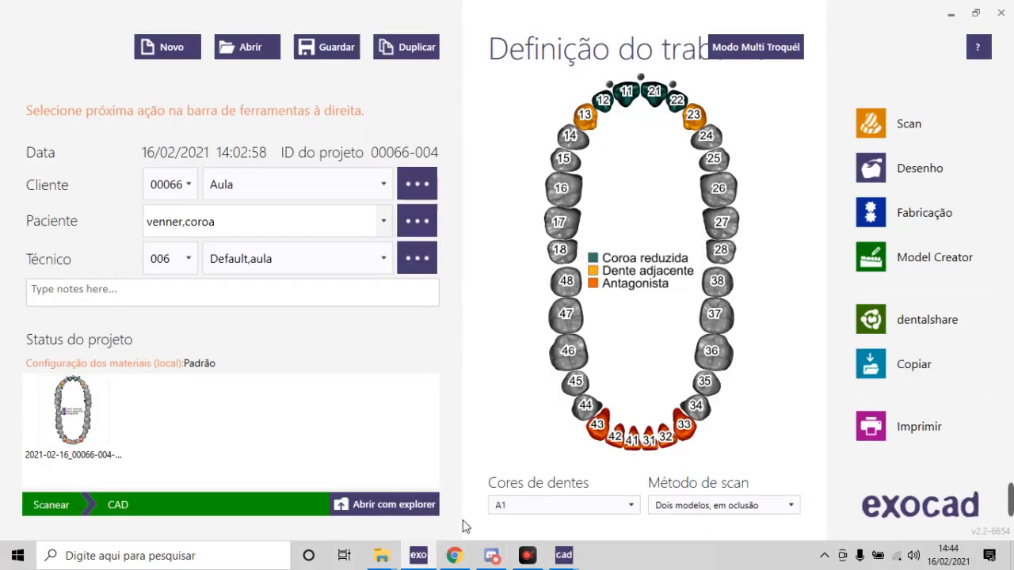
Step: Reopen the project for design from its saved stage file and acknowledge the screen settings notice
click(940, 161)
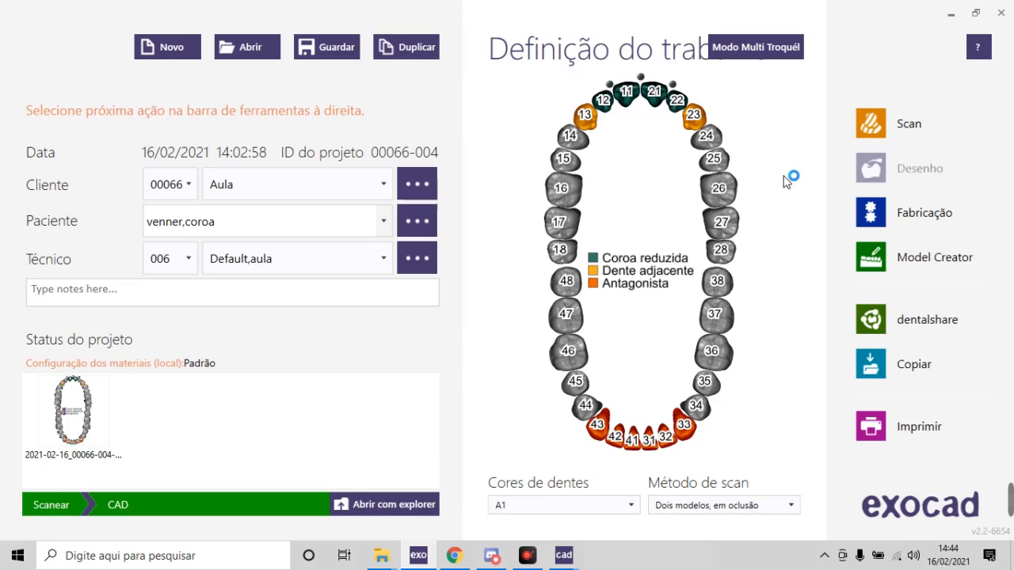
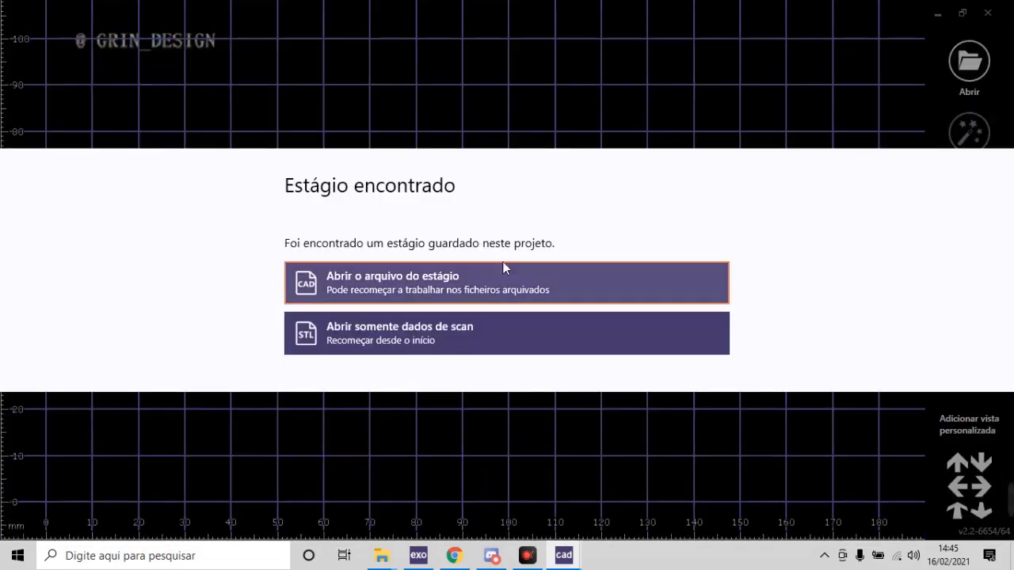
click(475, 279)
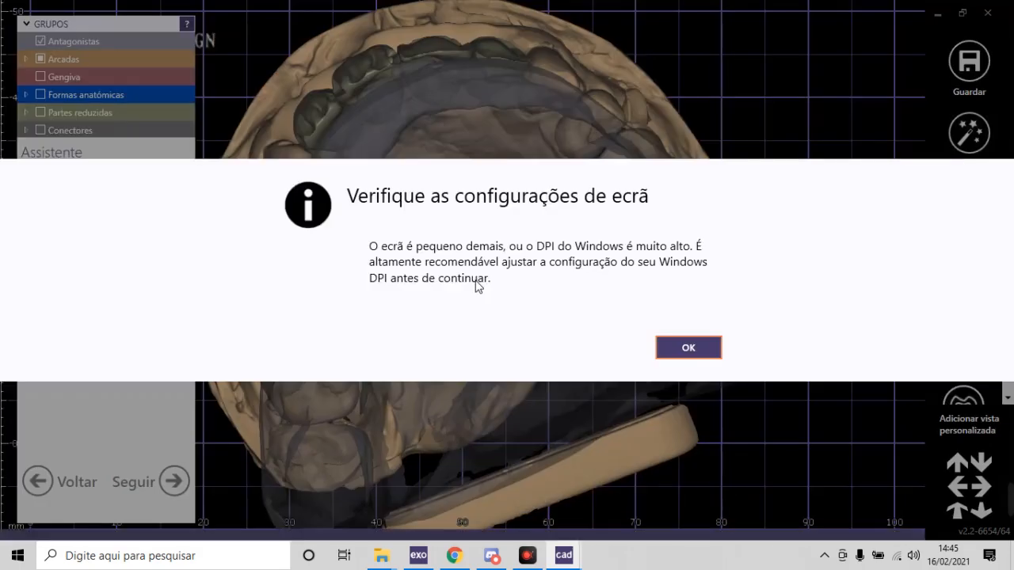
click(715, 351)
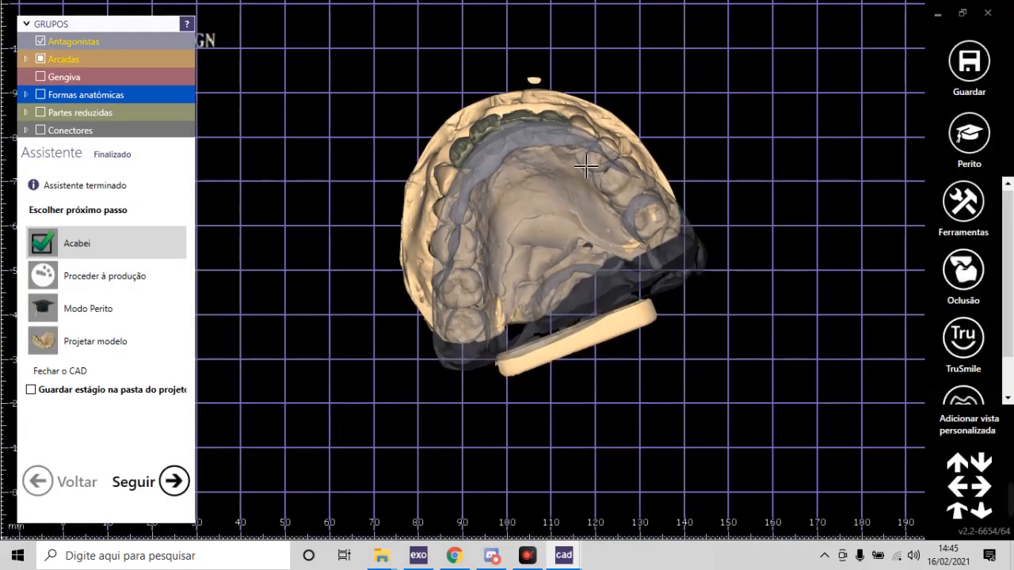
Step: Hide the antagonists and switch to expert mode with the merged bridges viewed from the occlusal side
click(40, 41)
right_drag(495, 157, 548, 186)
scroll(546, 68, up, 5)
right_drag(545, 68, 586, 171)
click(969, 133)
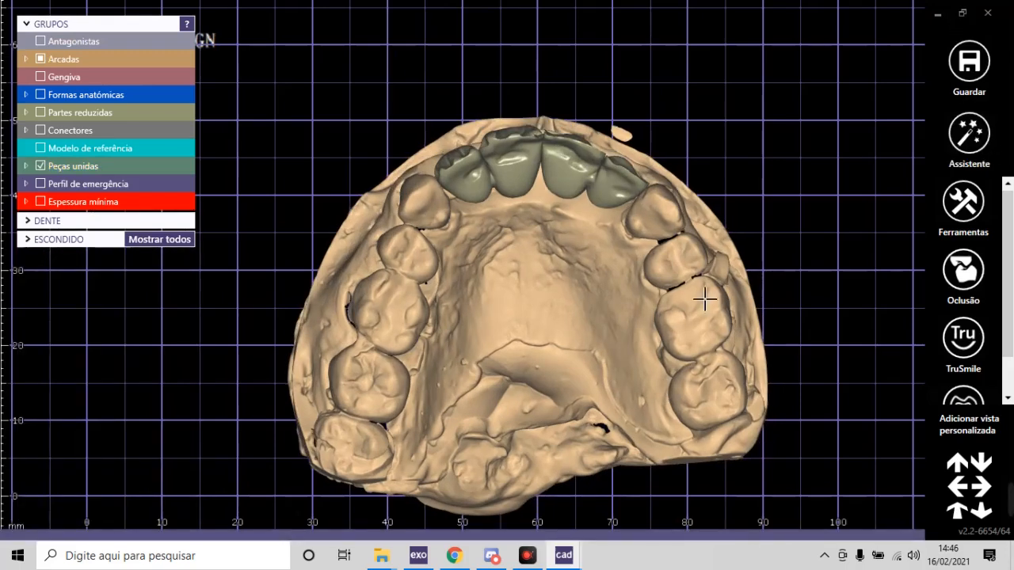
Step: Start modelling the project's merged parts and set the attachment function to subtract
right_click(742, 136)
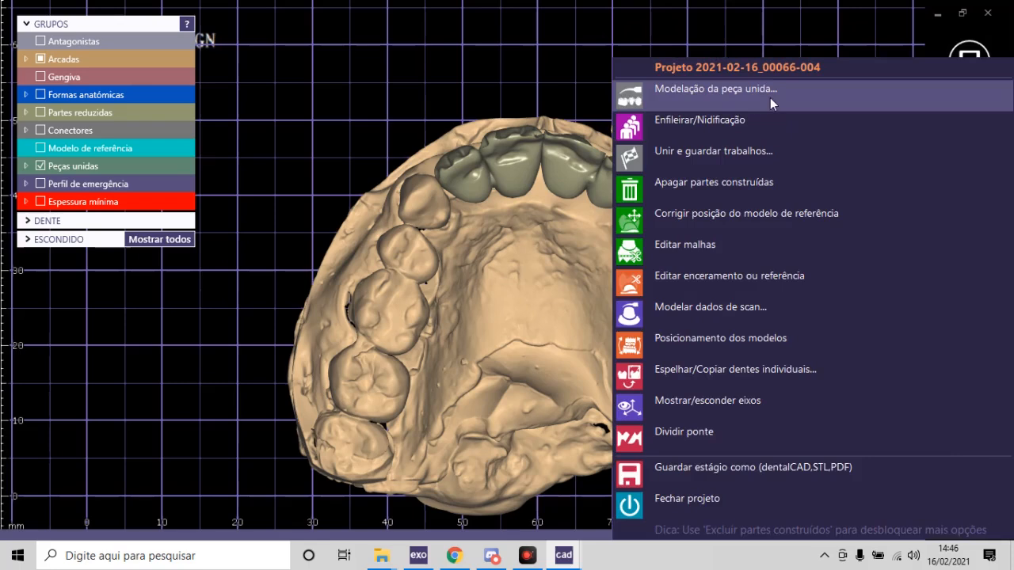
click(770, 98)
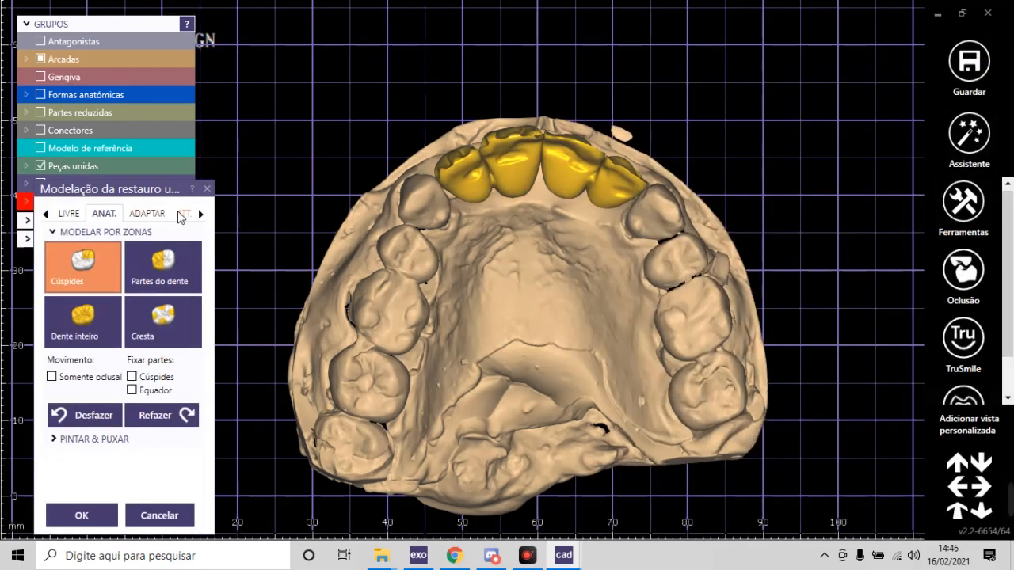
click(181, 213)
click(606, 385)
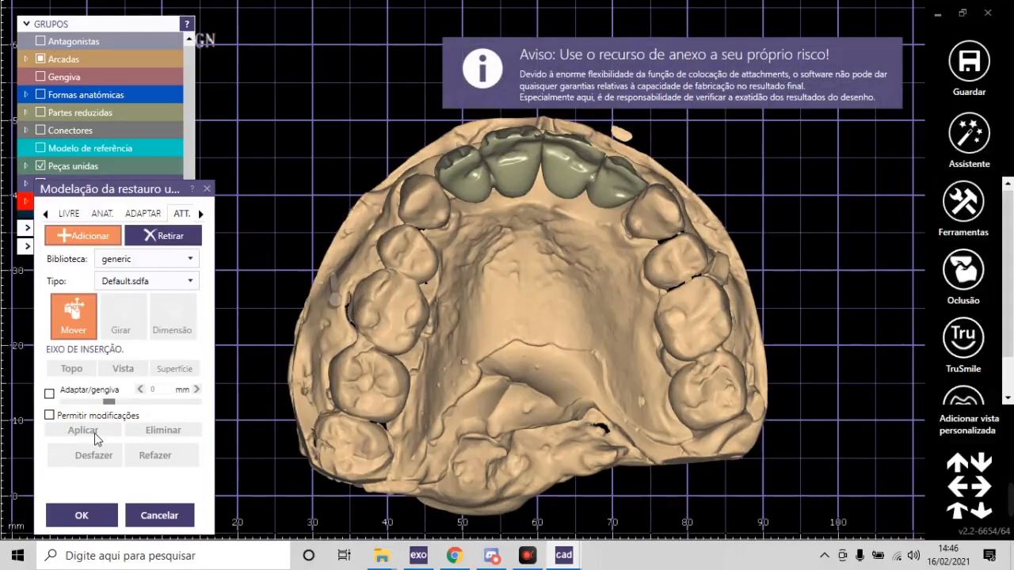
click(155, 245)
click(90, 236)
click(166, 236)
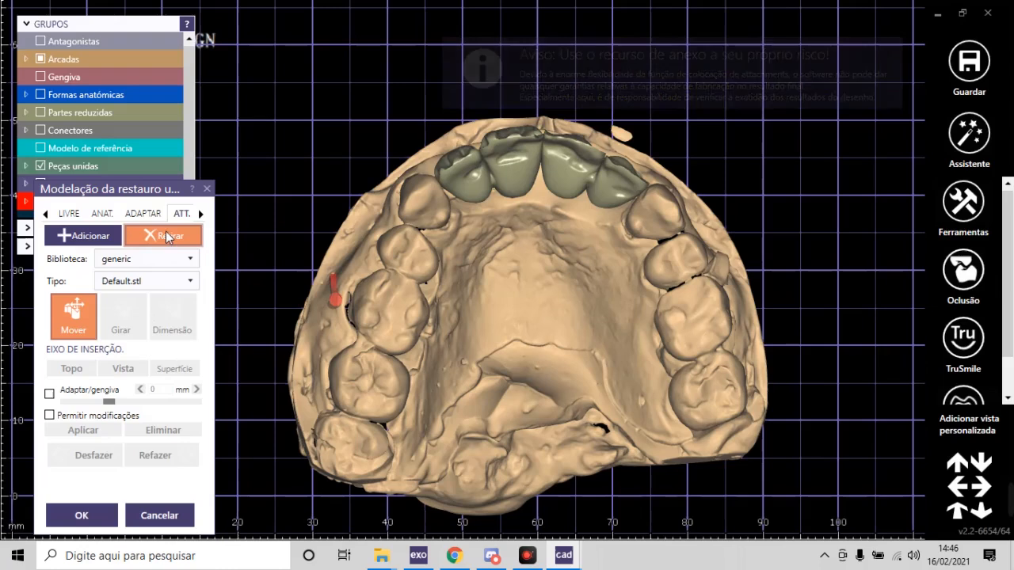
Step: Choose the parametric rotation design as the attachment library and Simple as its profile for the merged bridges
click(156, 260)
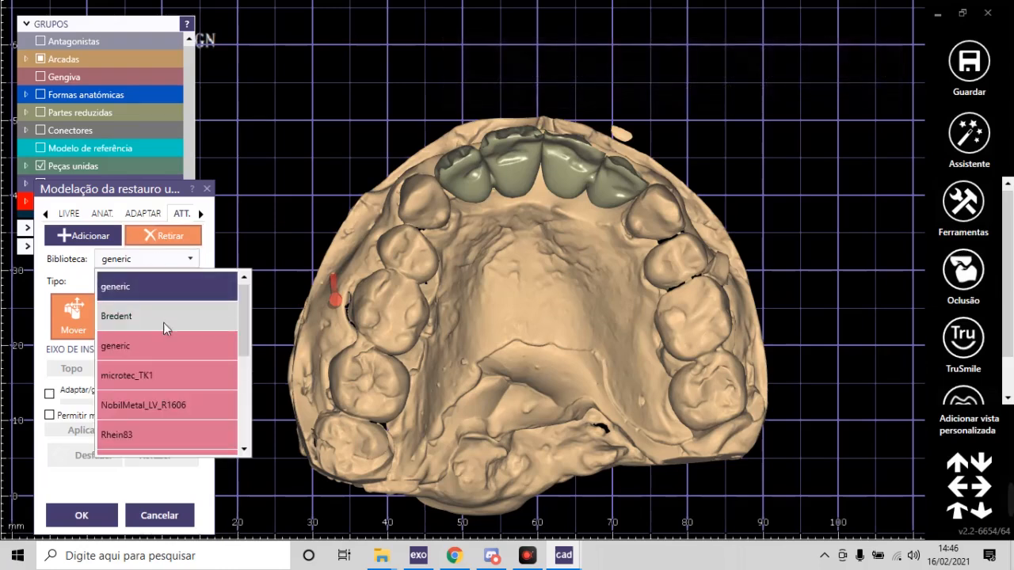
scroll(163, 325, down, 5)
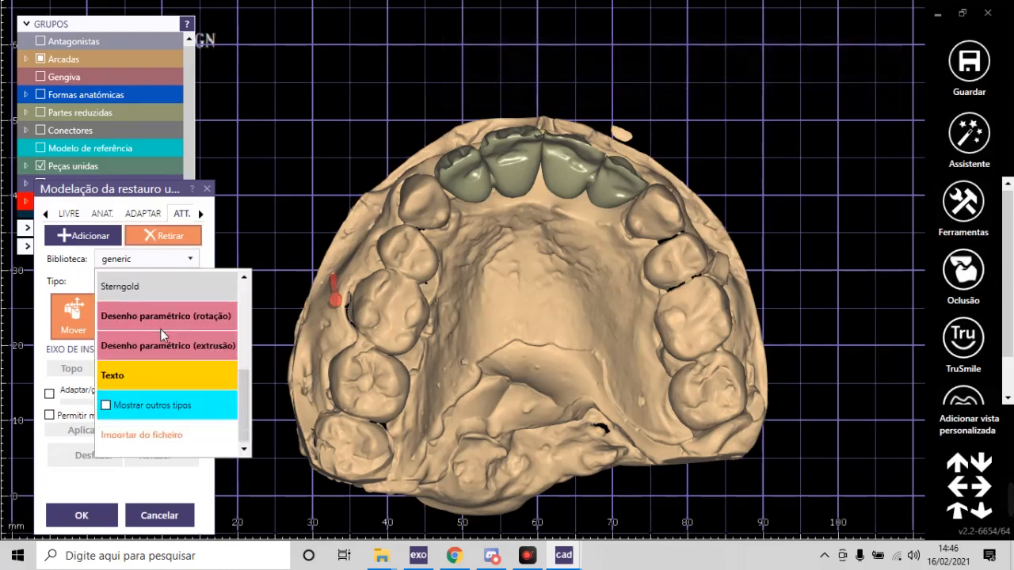
click(199, 316)
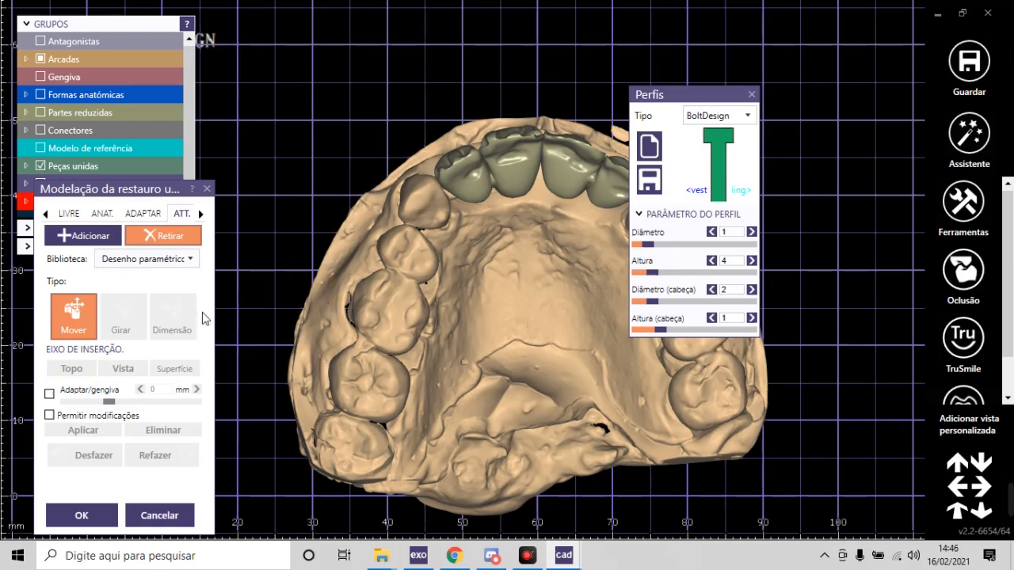
double_click(735, 118)
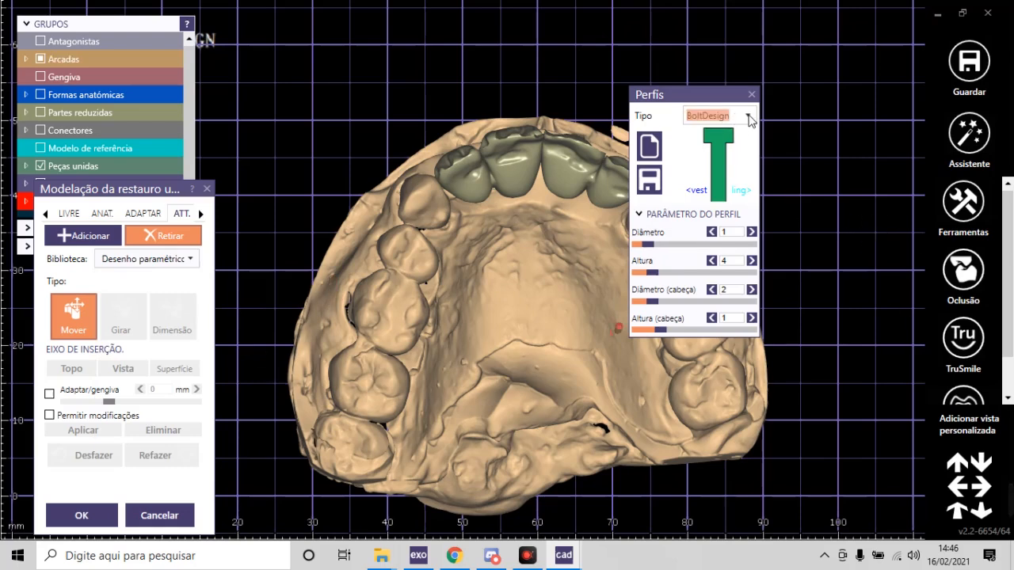
click(747, 117)
scroll(756, 206, down, 5)
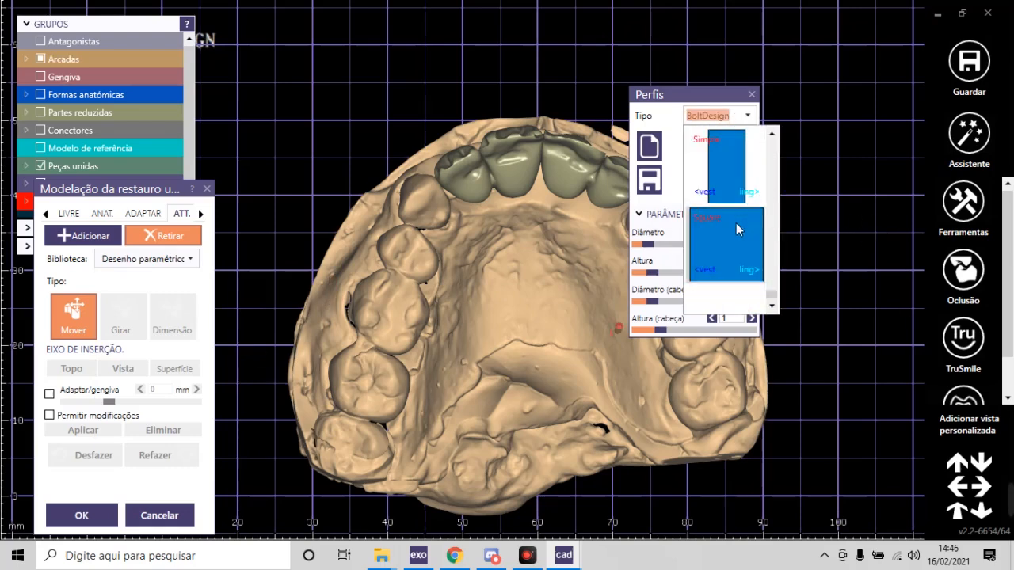
click(746, 166)
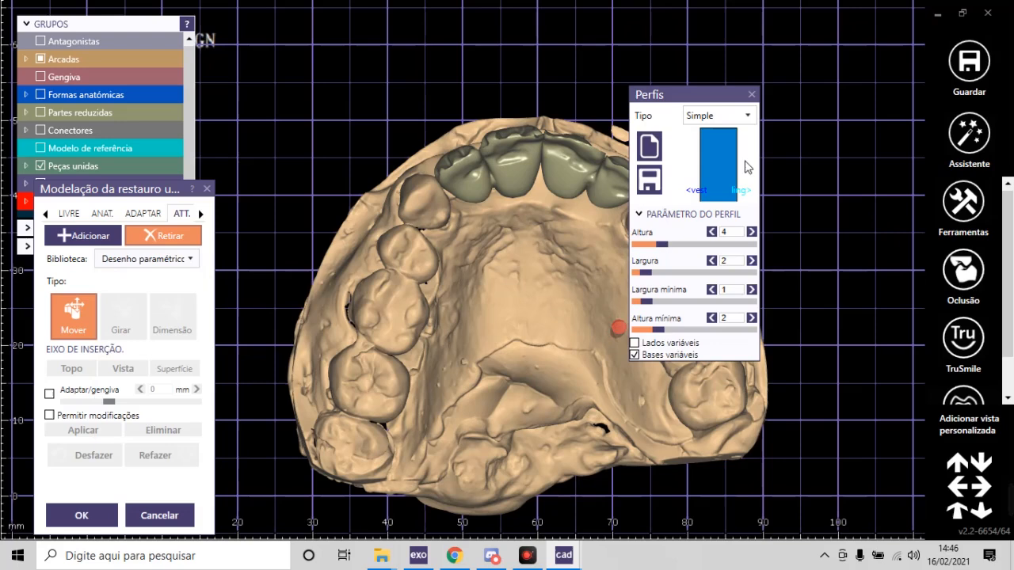
scroll(586, 170, up, 4)
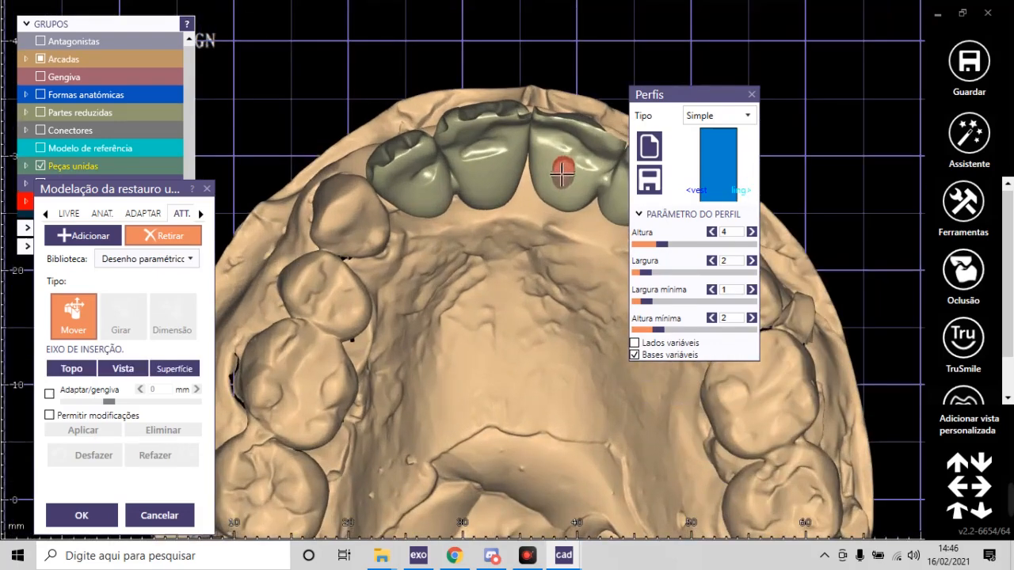
scroll(509, 160, up, 2)
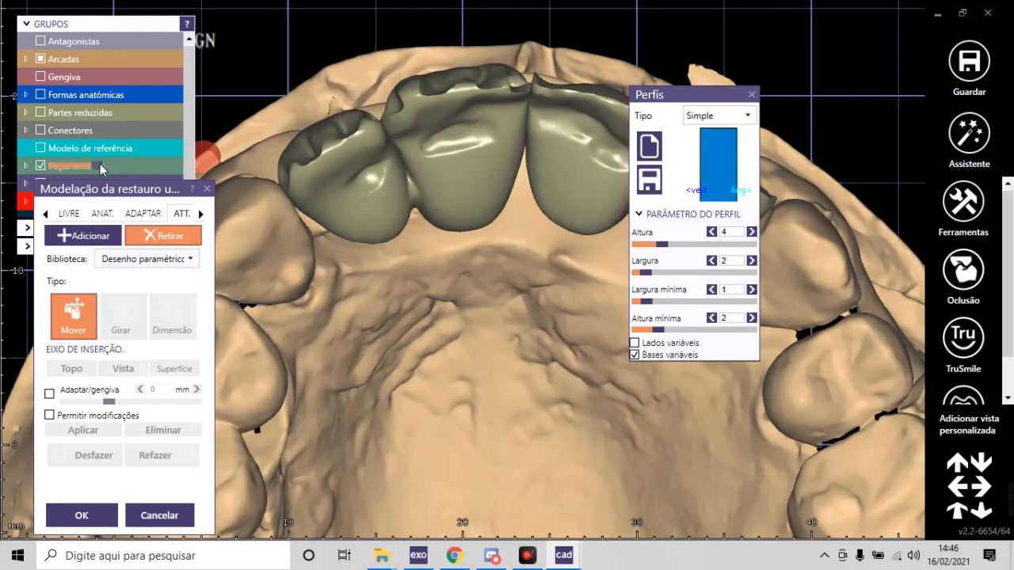
Step: Make the merged parts semi-transparent and place the subtraction cylinder on the palatal surface of crown 11
drag(99, 163, 73, 167)
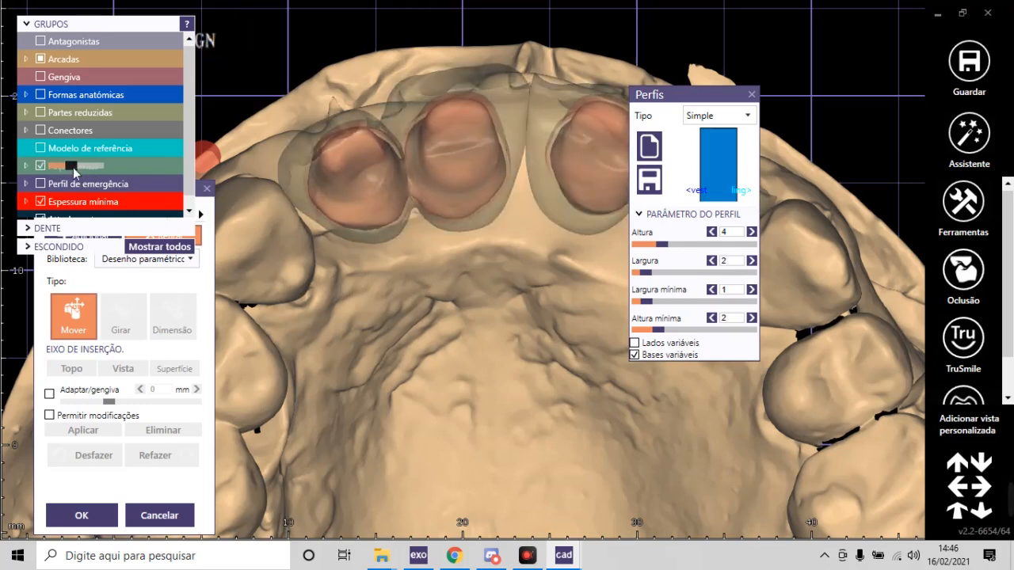
scroll(407, 166, up, 1)
scroll(446, 148, up, 1)
scroll(464, 137, up, 1)
click(465, 137)
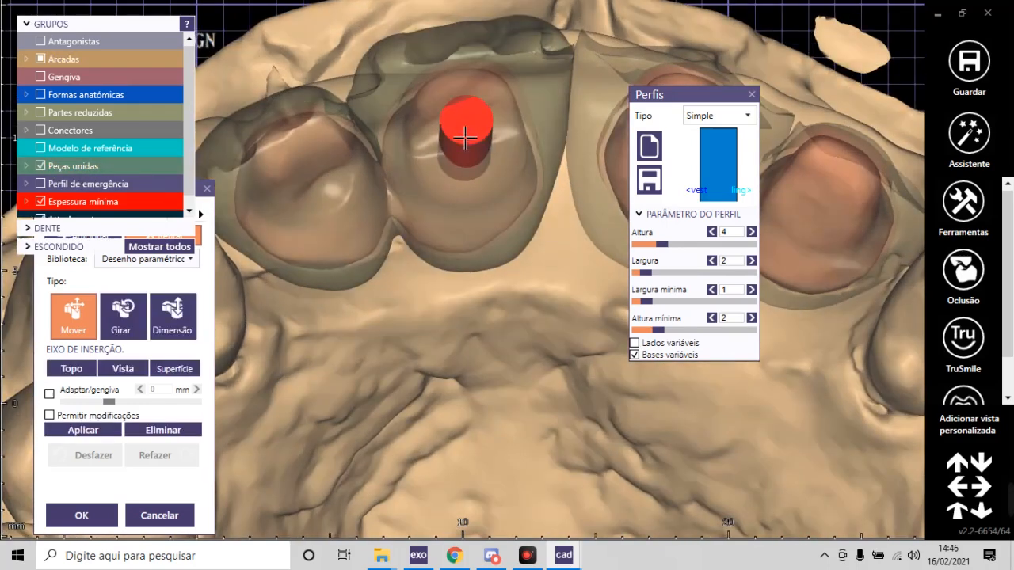
drag(473, 124, 473, 133)
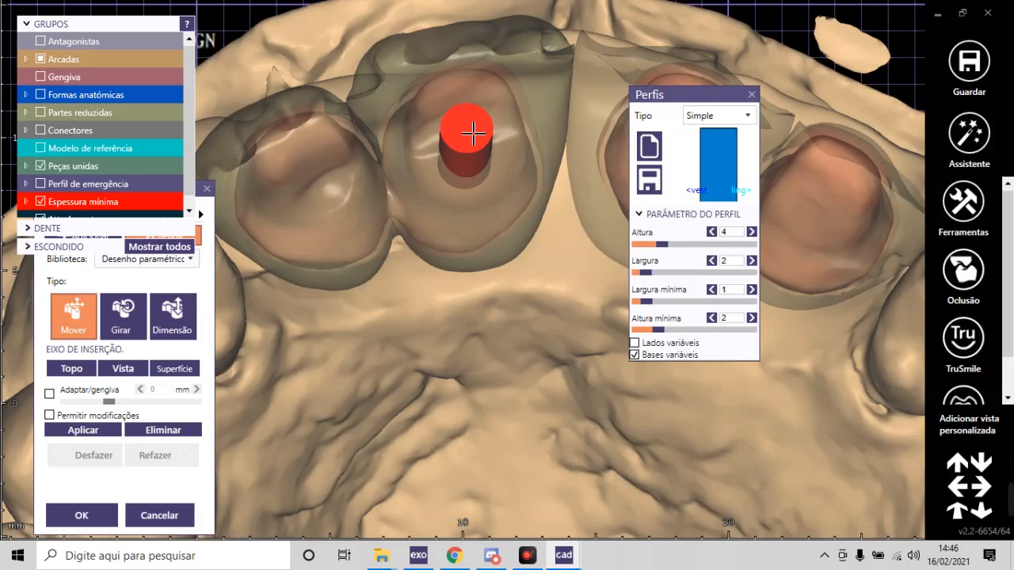
Step: Rotate the cylinder on crown 11 to angle its axis, checking the tilt from the side
click(124, 316)
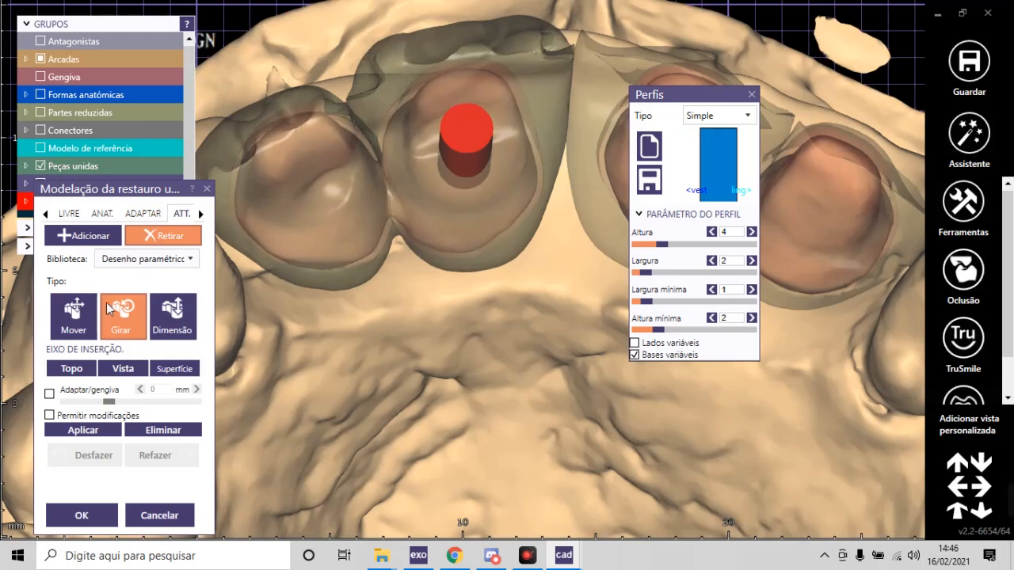
click(74, 315)
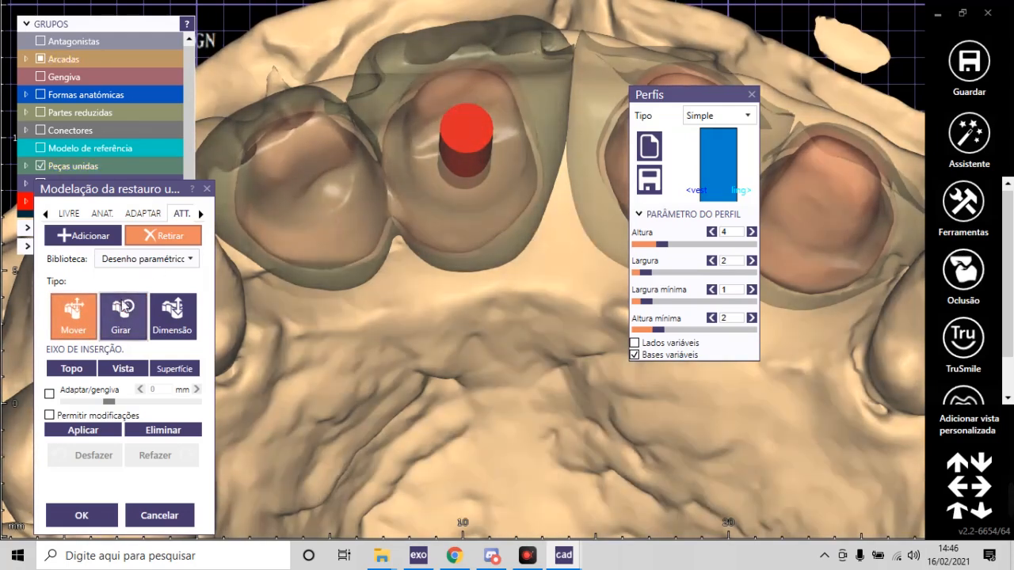
click(123, 315)
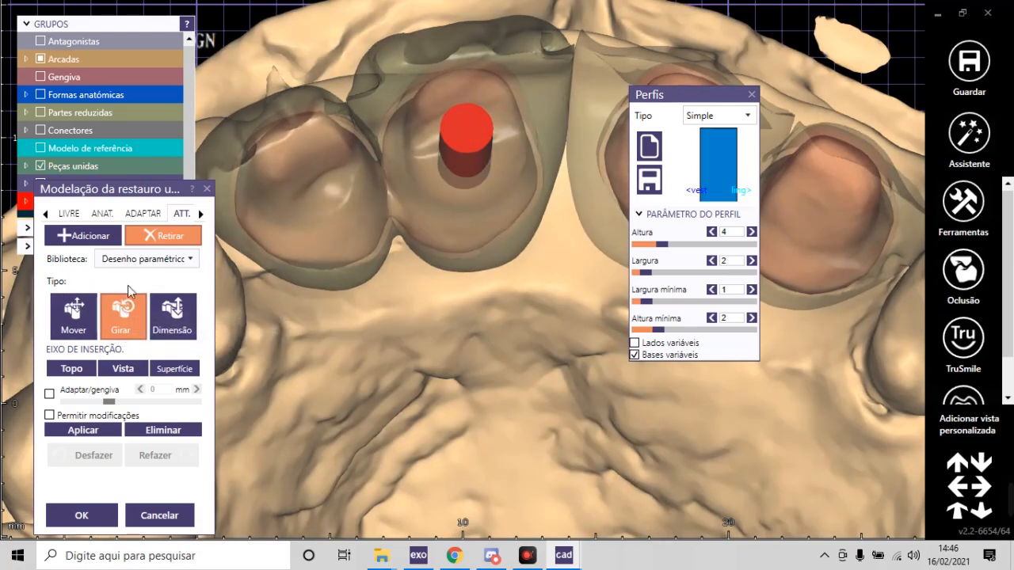
drag(461, 203, 481, 155)
scroll(485, 154, down, 2)
mouse_move(486, 155)
right_down()
mouse_move(512, 161)
mouse_move(500, 170)
right_up()
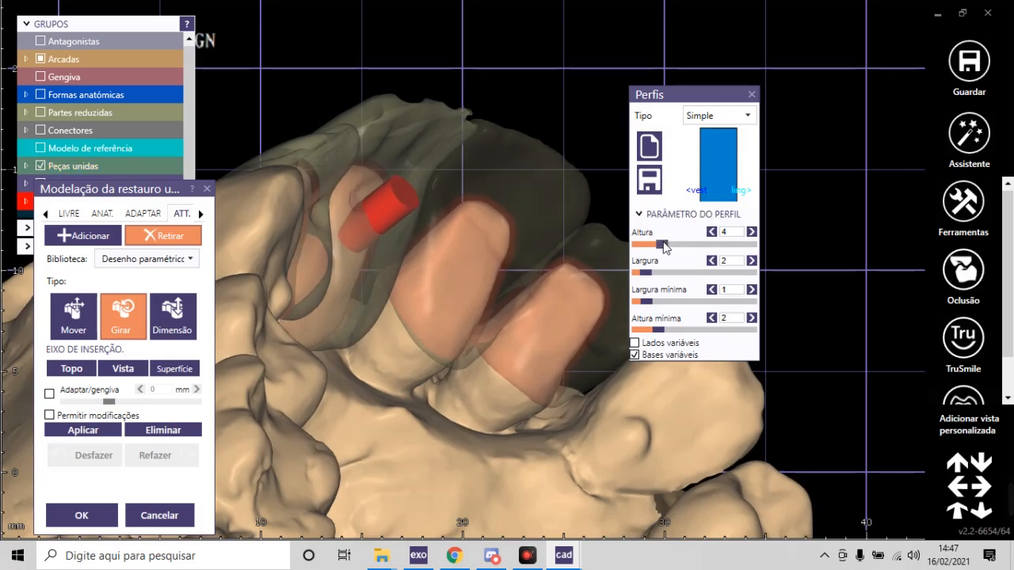
Step: Set the cylinder profile's height to 15 and its width to 2,64
drag(664, 246, 751, 245)
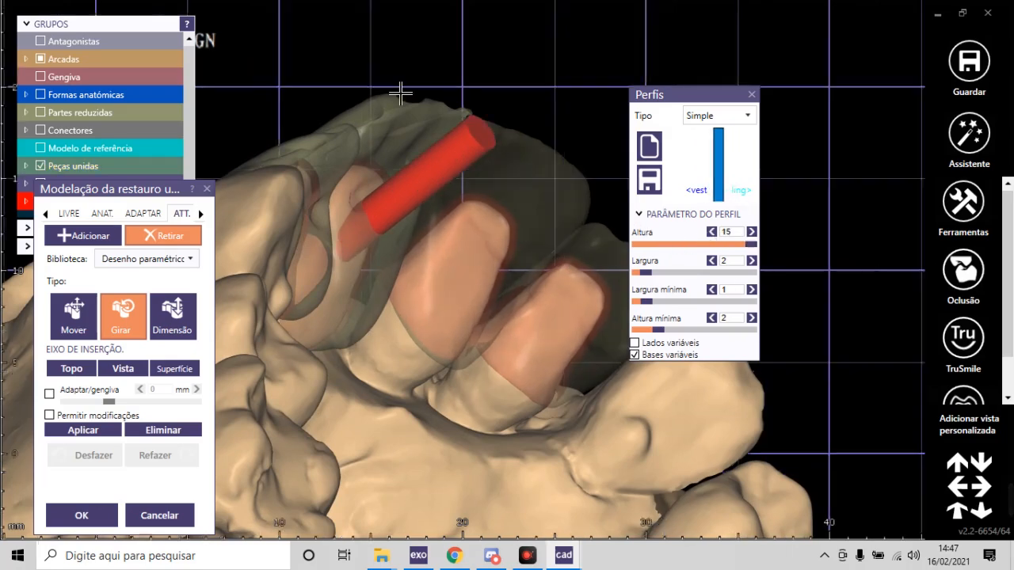
scroll(418, 203, down, 5)
mouse_move(418, 203)
right_down()
mouse_move(431, 195)
mouse_move(405, 199)
mouse_move(417, 189)
right_up()
mouse_move(634, 275)
mouse_down()
mouse_move(648, 273)
mouse_move(648, 285)
mouse_move(651, 275)
mouse_up()
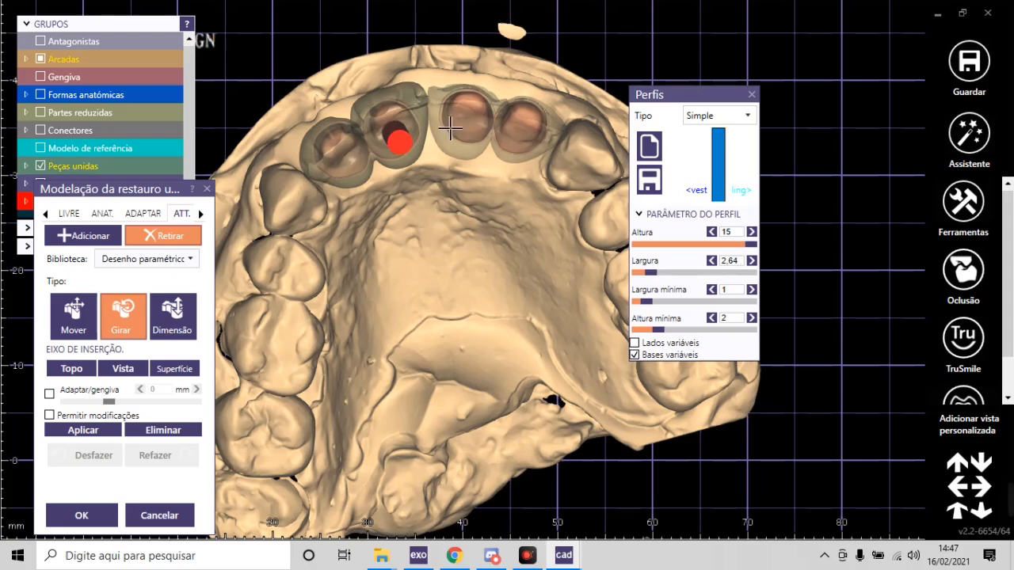
Step: Fine-tune the tilt of the enlarged cylinder on crown 11 and check it from the side
scroll(467, 136, up, 5)
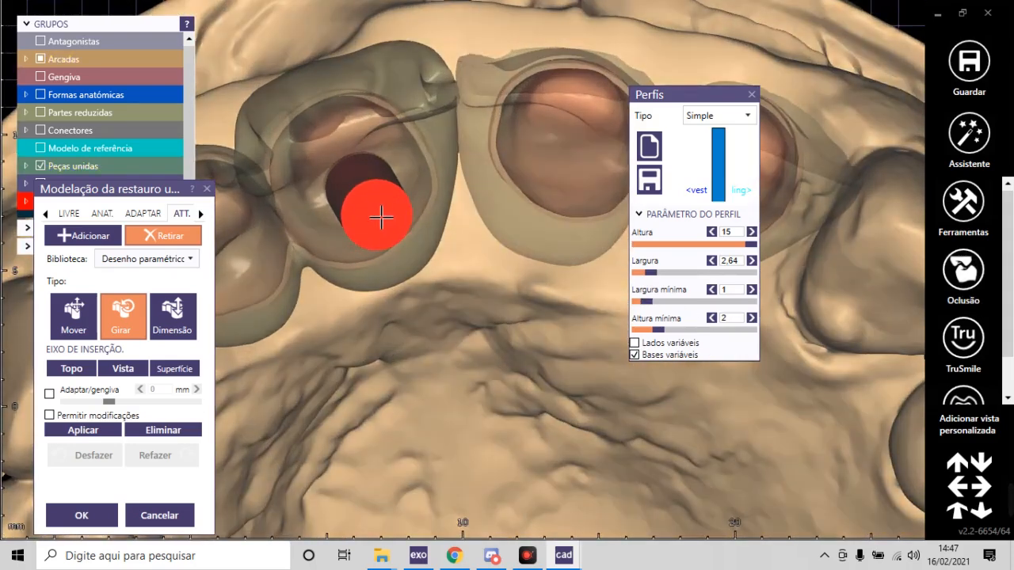
drag(382, 216, 374, 188)
scroll(338, 93, down, 4)
right_drag(338, 93, 346, 129)
scroll(302, 234, up, 4)
scroll(382, 171, down, 4)
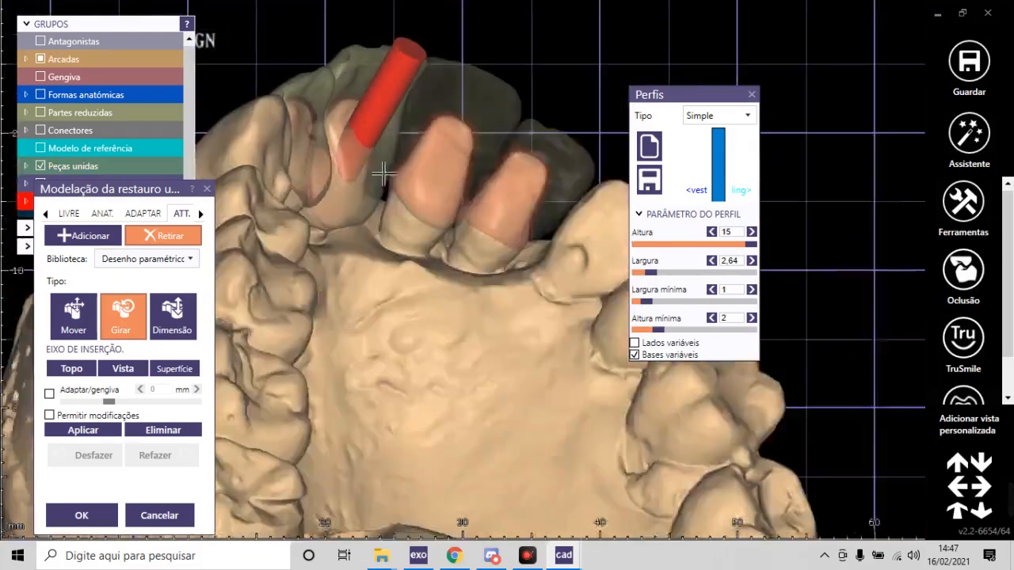
Step: Allow the attachment to modify any part of the mesh and apply the cylinder subtraction on crown 11
scroll(381, 171, down, 4)
right_drag(478, 219, 489, 213)
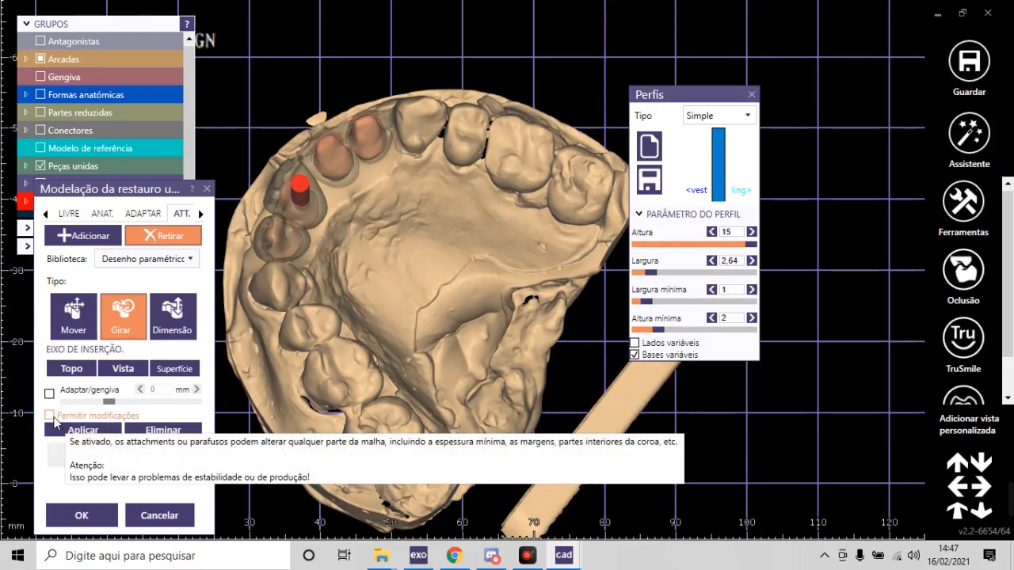
click(53, 416)
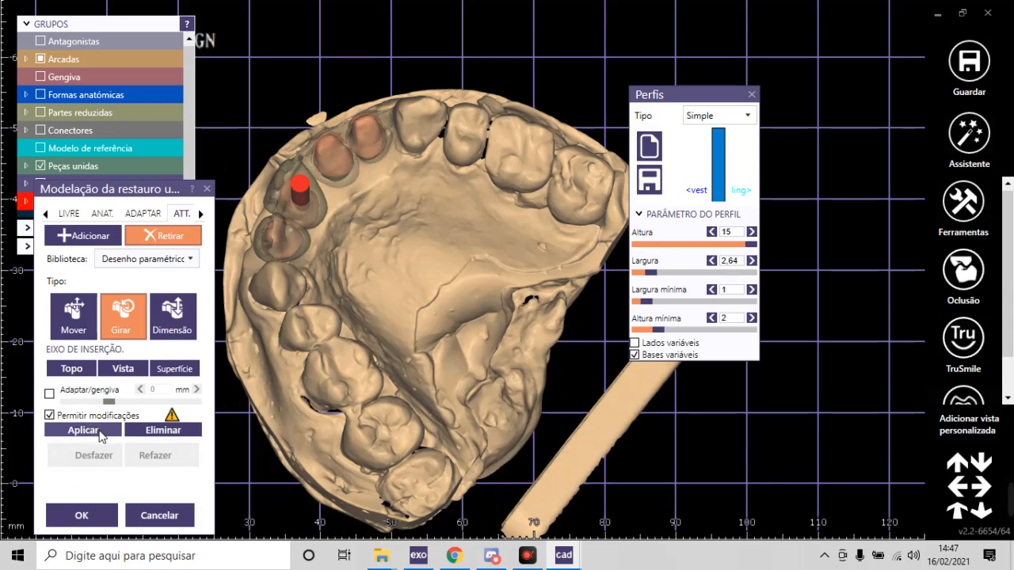
click(86, 429)
drag(348, 266, 428, 303)
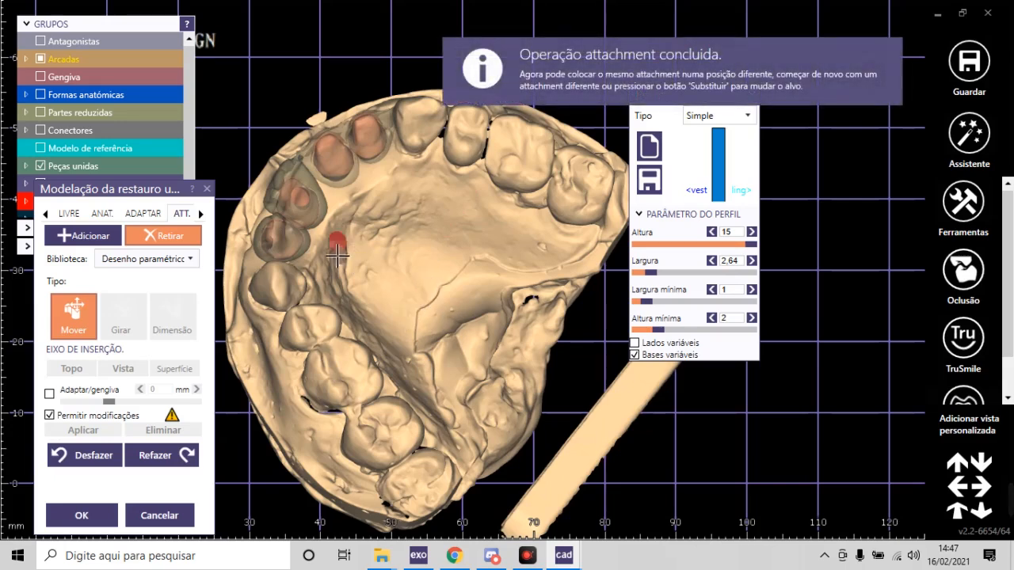
Step: Place the same cylinder on the palatal surface of crown 12, adjust its tilt and apply the subtraction
scroll(352, 249, down, 3)
scroll(320, 222, up, 5)
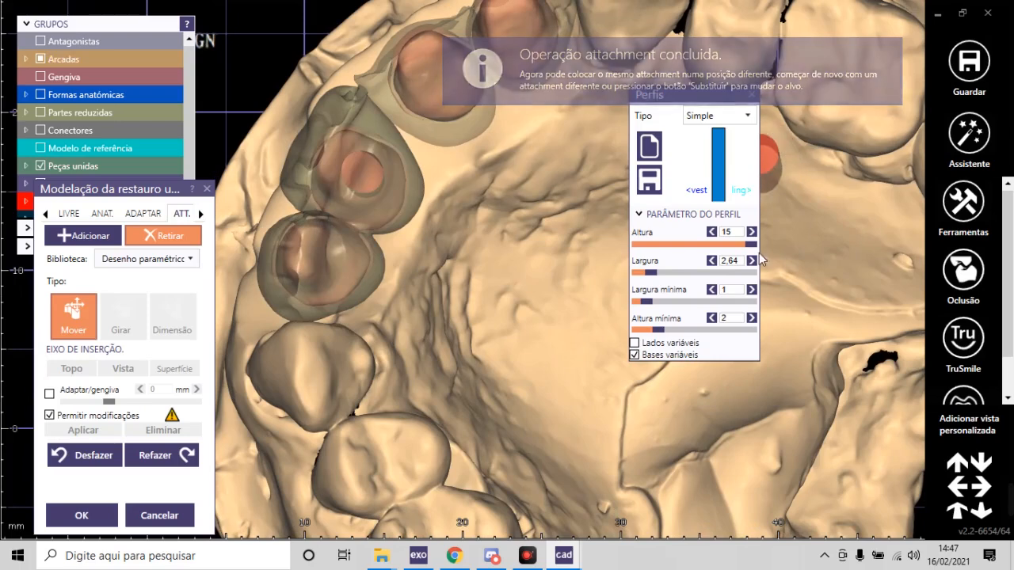
click(328, 264)
right_drag(327, 264, 354, 288)
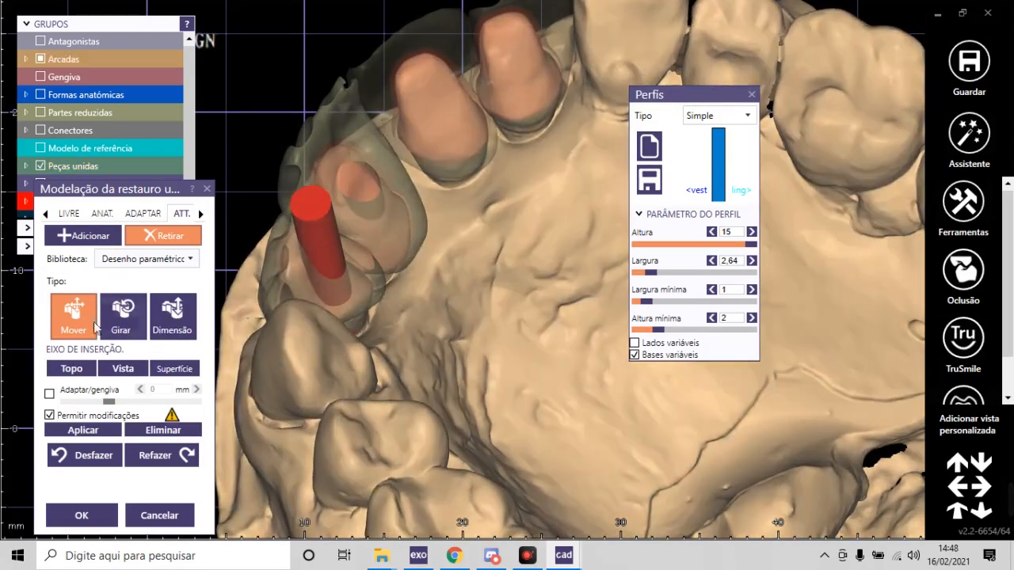
click(122, 316)
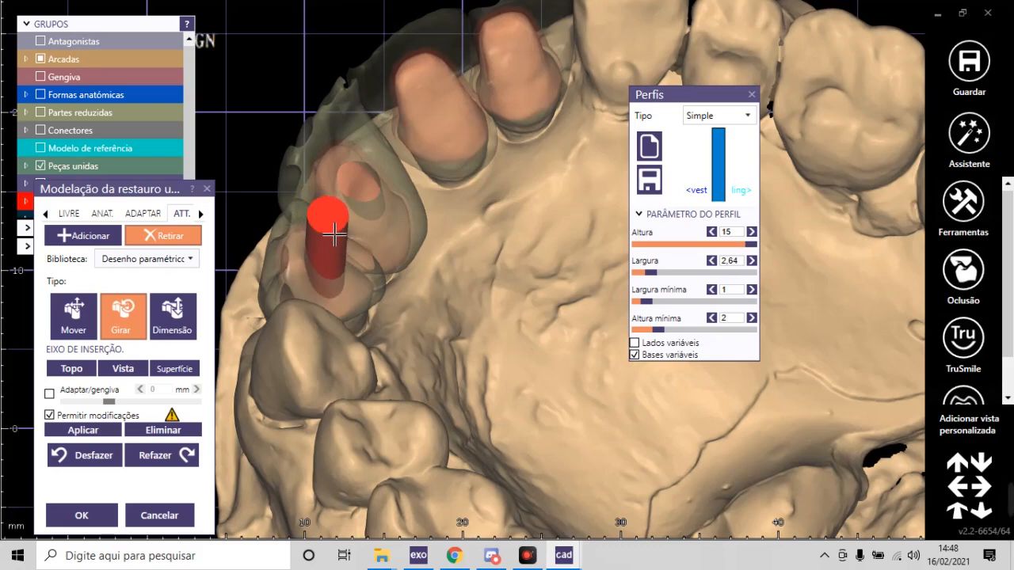
scroll(324, 245, down, 6)
right_drag(324, 228, 357, 256)
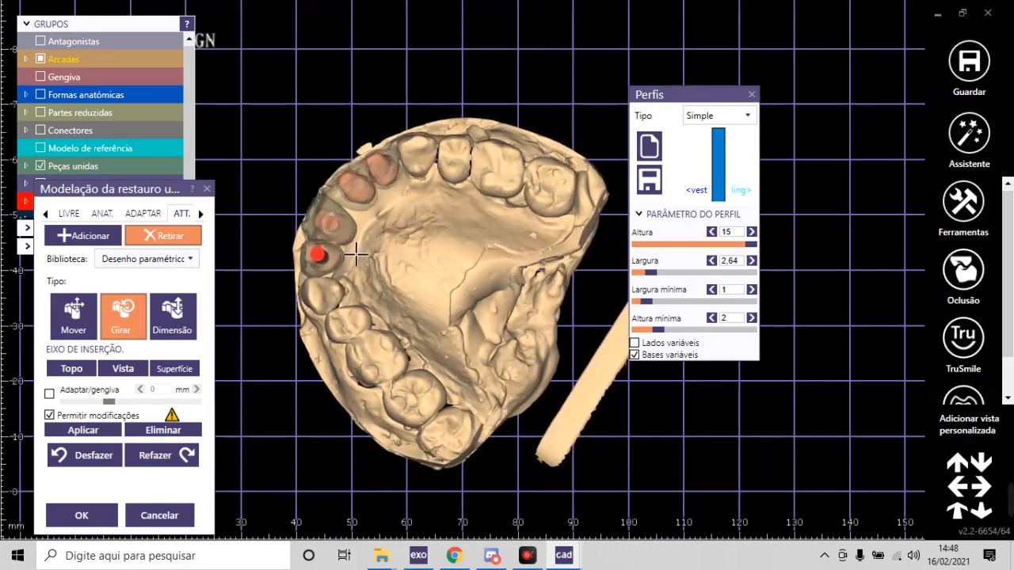
click(84, 432)
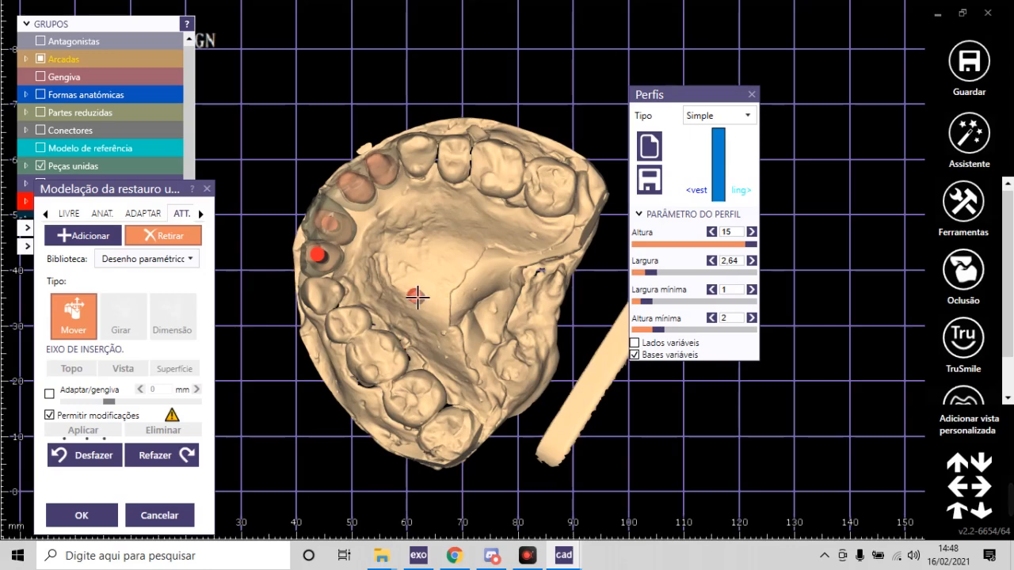
Step: Inspect the subtracted holes in crowns 11 and 12 and close the attachment profile settings
scroll(388, 192, up, 6)
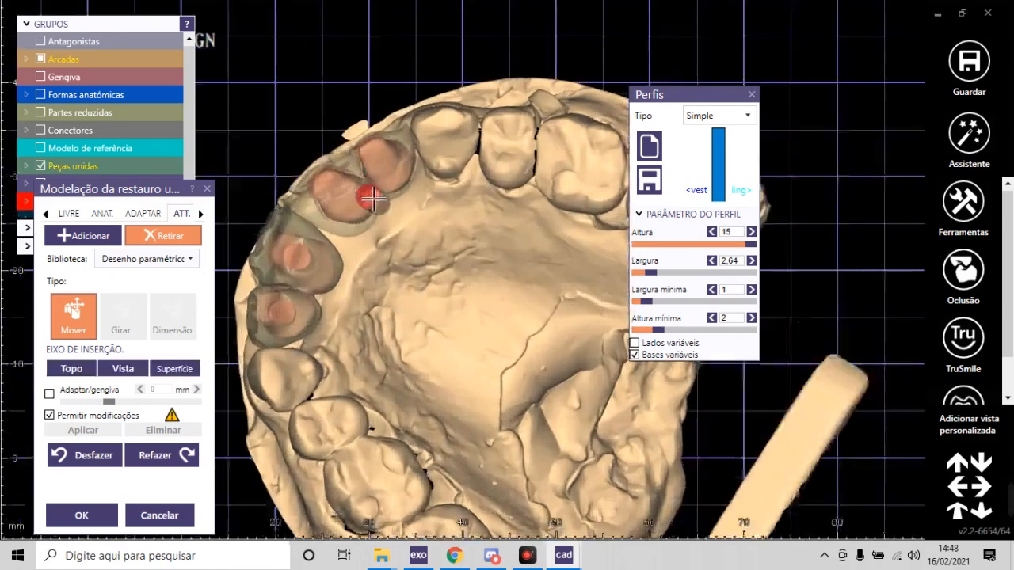
scroll(350, 279, down, 6)
scroll(356, 282, up, 5)
right_drag(366, 247, 385, 252)
scroll(337, 324, down, 2)
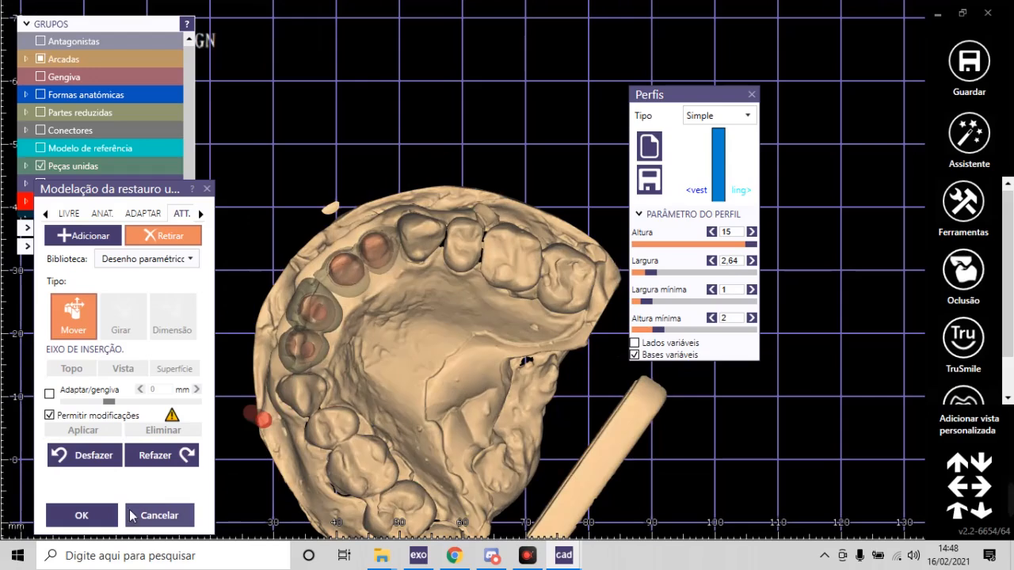
click(752, 94)
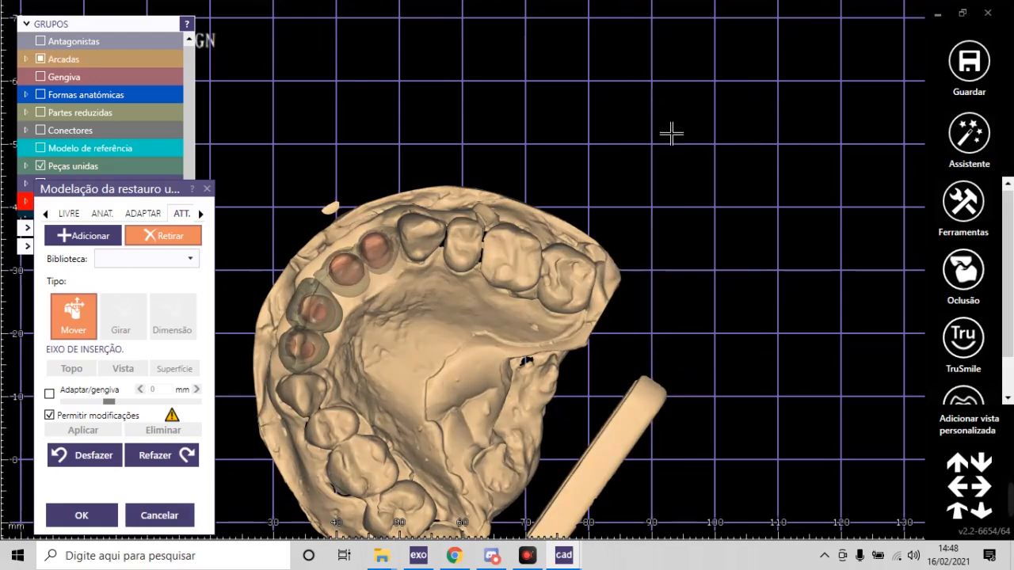
Step: Return the merged parts to full opacity and hide the arches to view the bridges alone
drag(85, 167, 254, 178)
right_drag(348, 309, 445, 278)
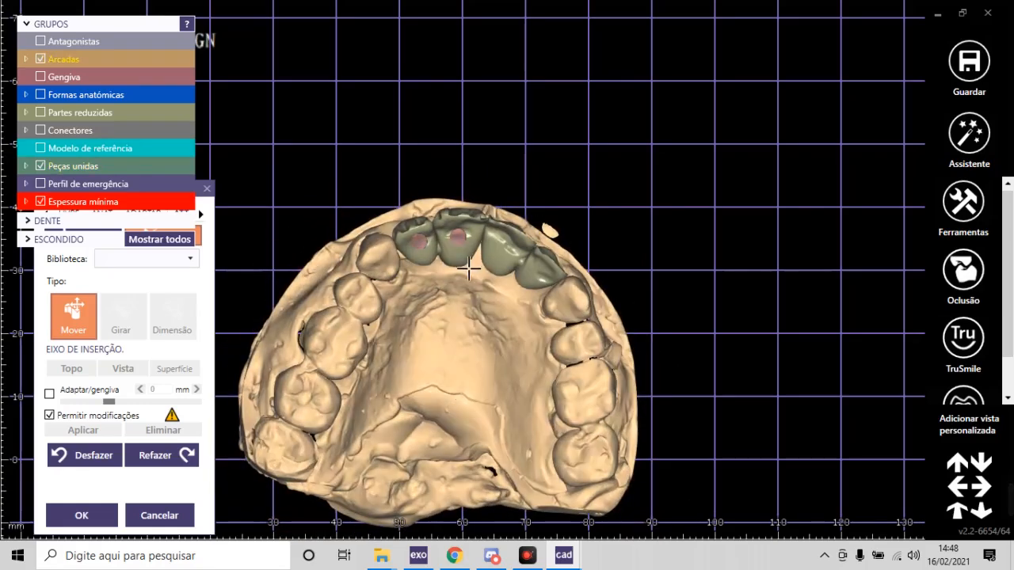
scroll(442, 278, up, 5)
mouse_move(494, 366)
right_down()
mouse_move(486, 362)
mouse_move(494, 367)
right_up()
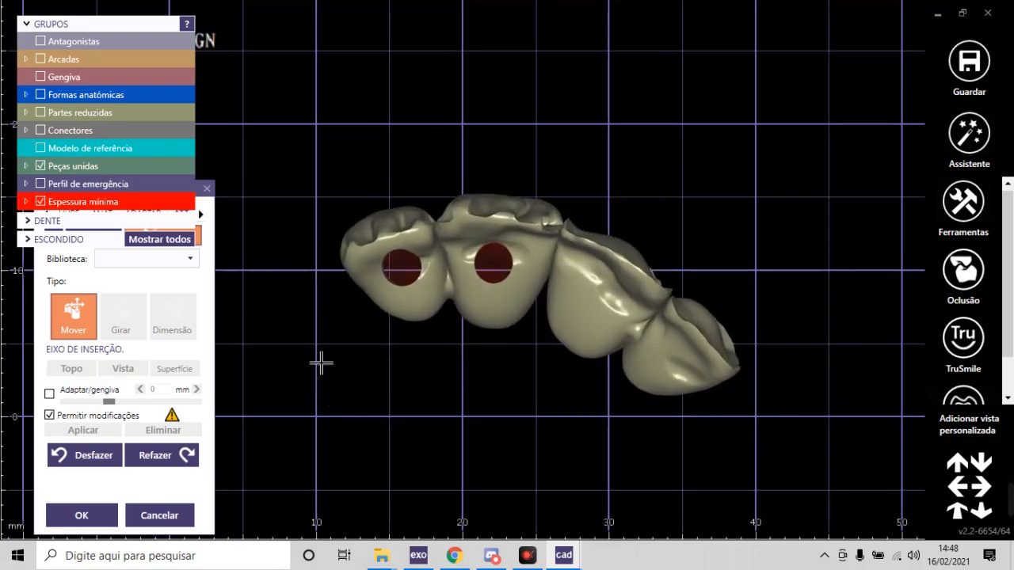
Step: Confirm the modelling of the merged parts and accept the remaining minimum thickness infringement on bridge 12-11
click(112, 492)
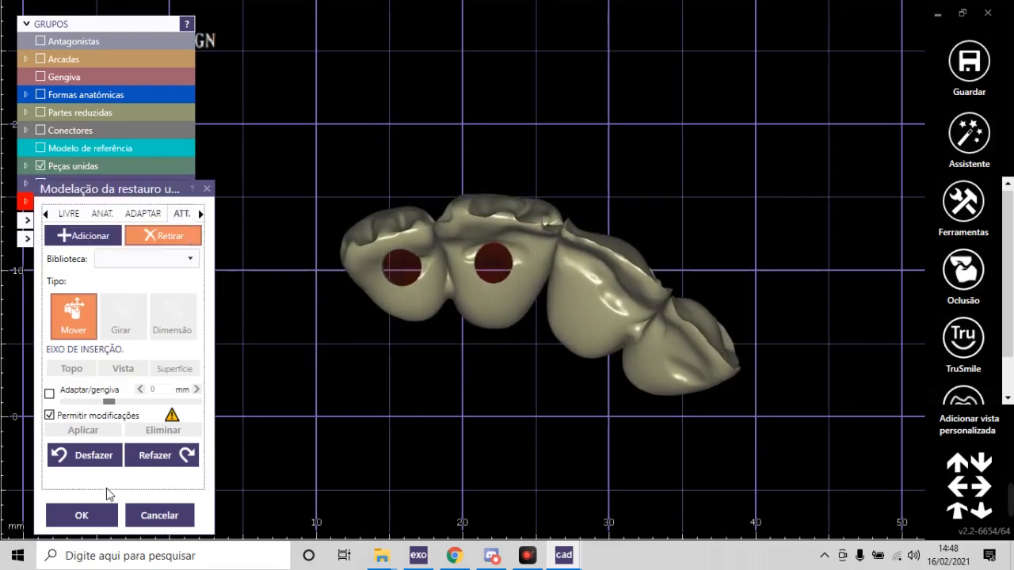
click(72, 523)
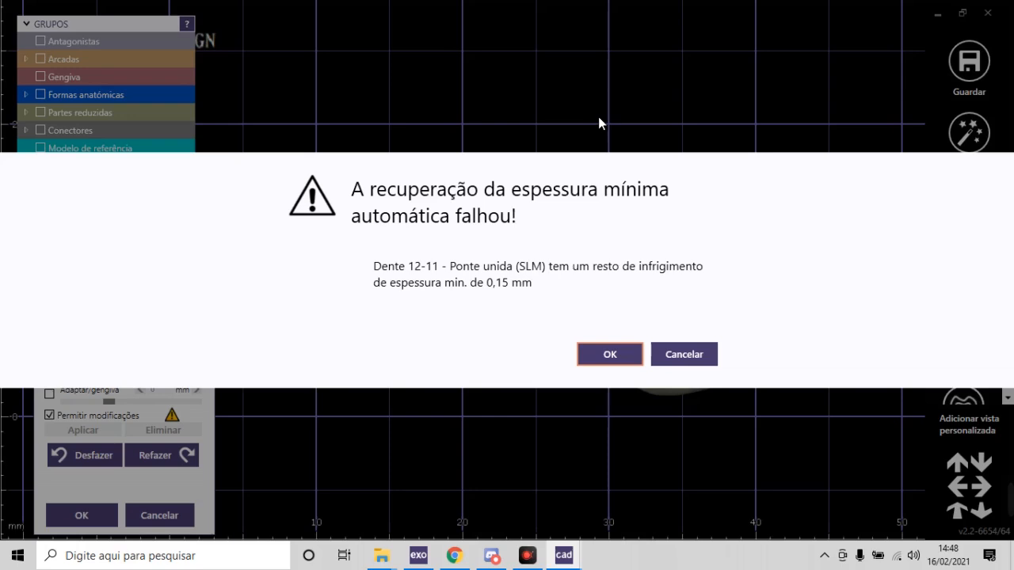
click(609, 355)
click(657, 371)
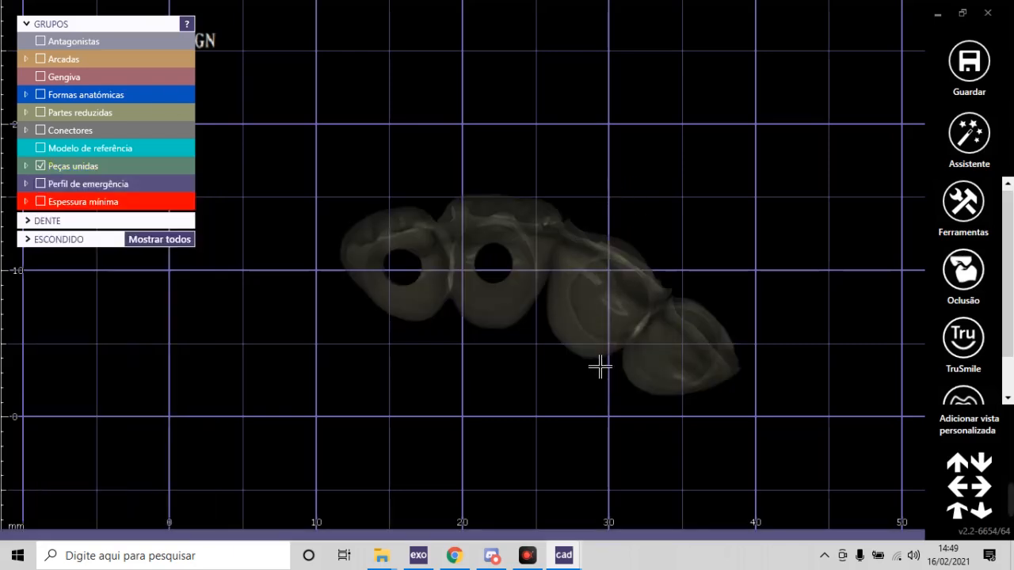
Step: Switch to the exocad project window to view the work definition and return to the bridge design's CAD window
click(91, 112)
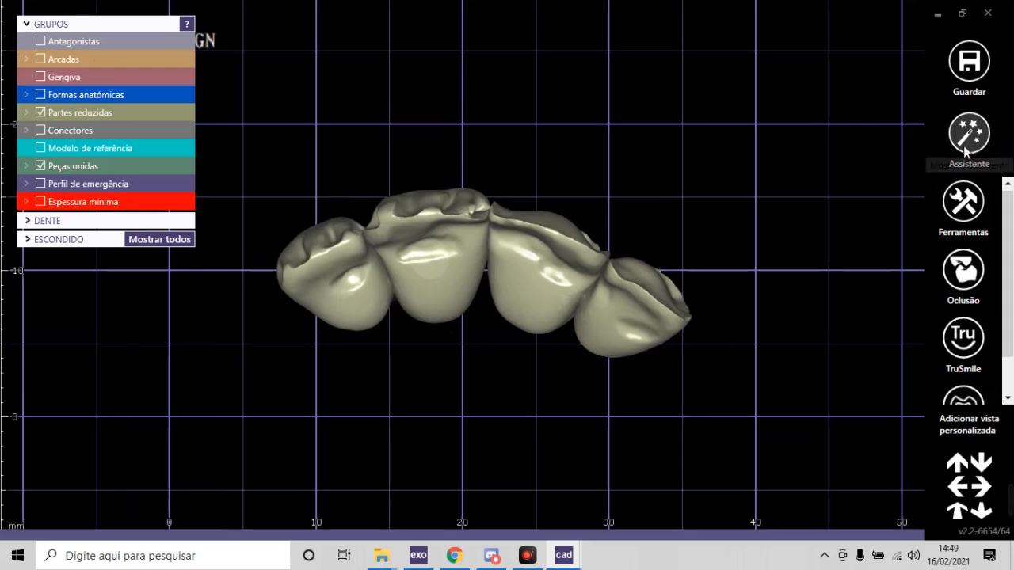
click(418, 555)
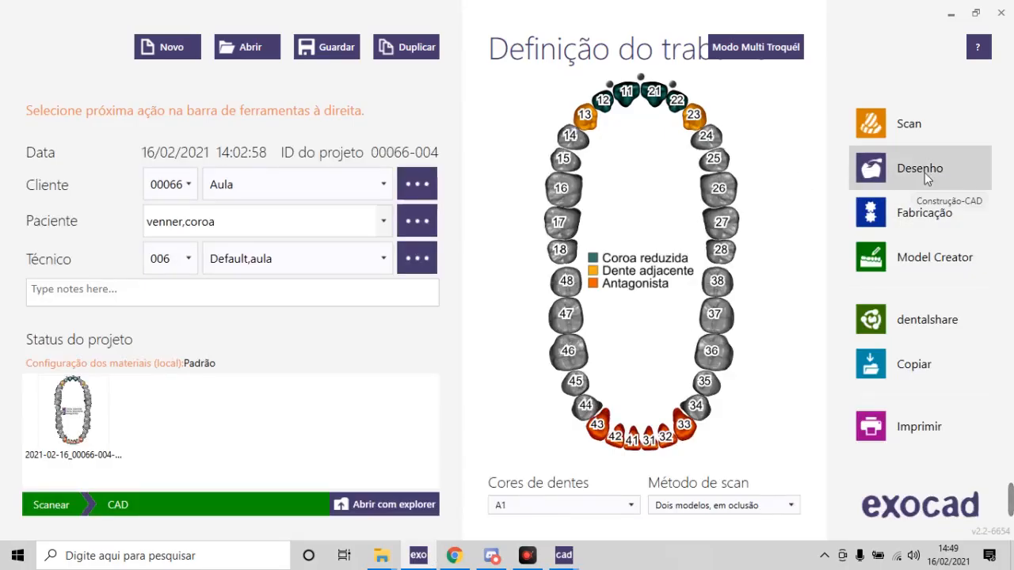
mouse_move(572, 559)
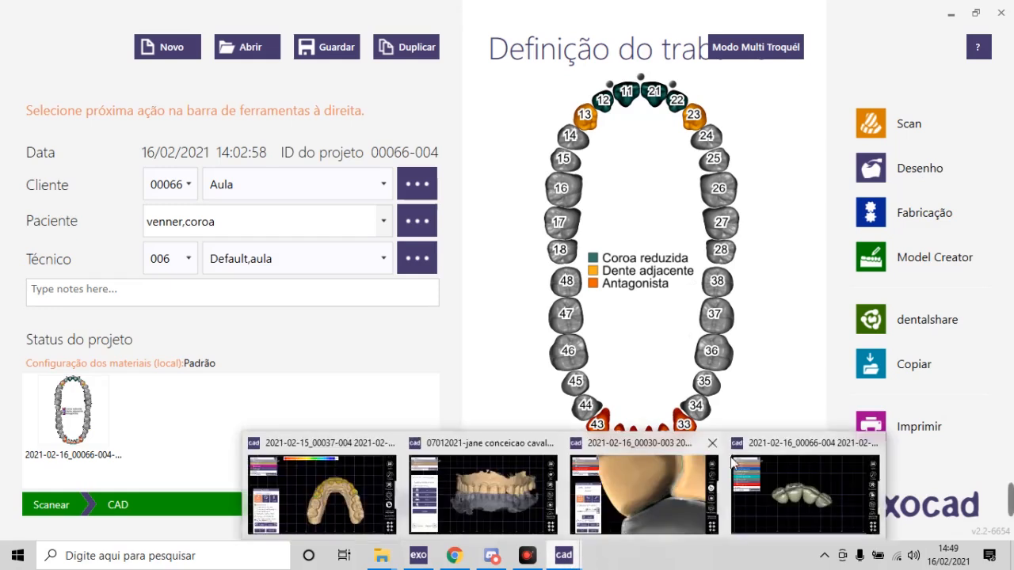
click(830, 459)
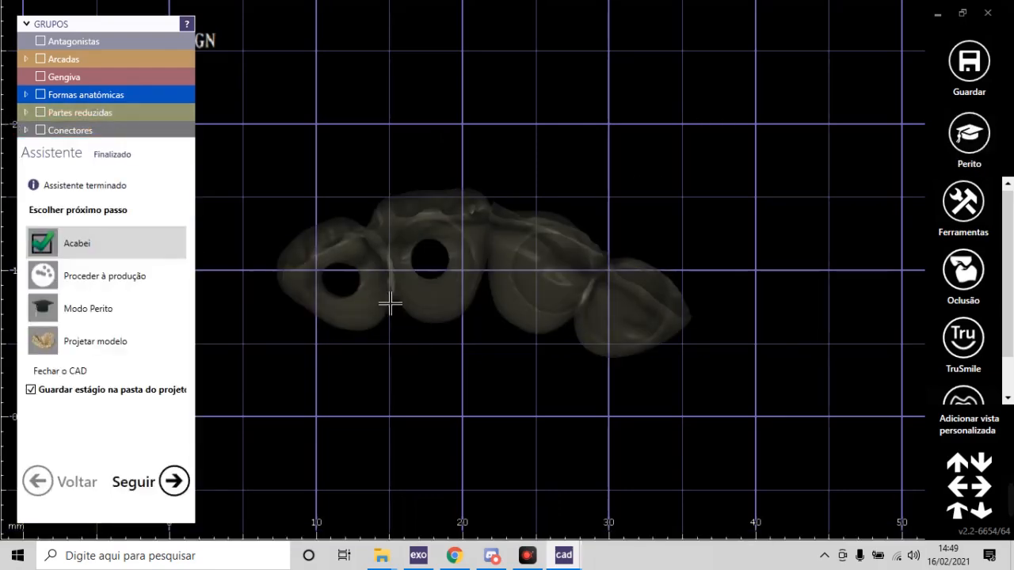
Step: Show the merged parts at full opacity together with the arches, viewed from the occlusal side
click(172, 24)
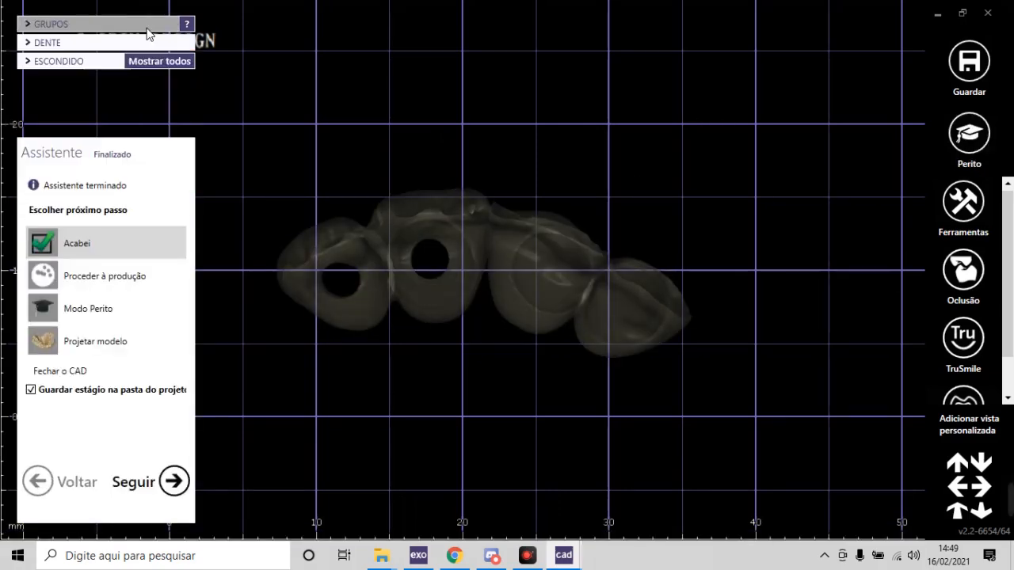
click(133, 24)
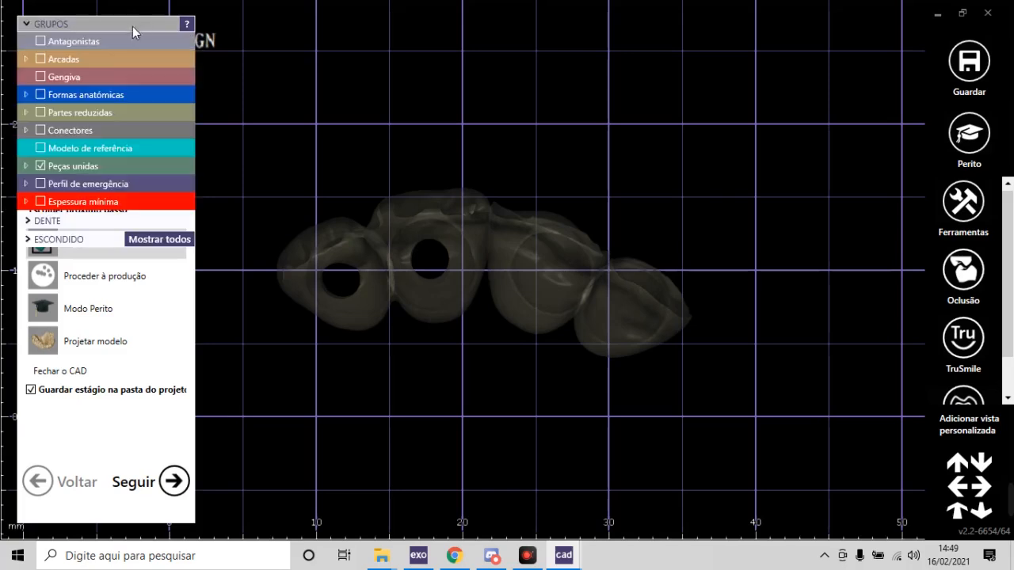
click(75, 165)
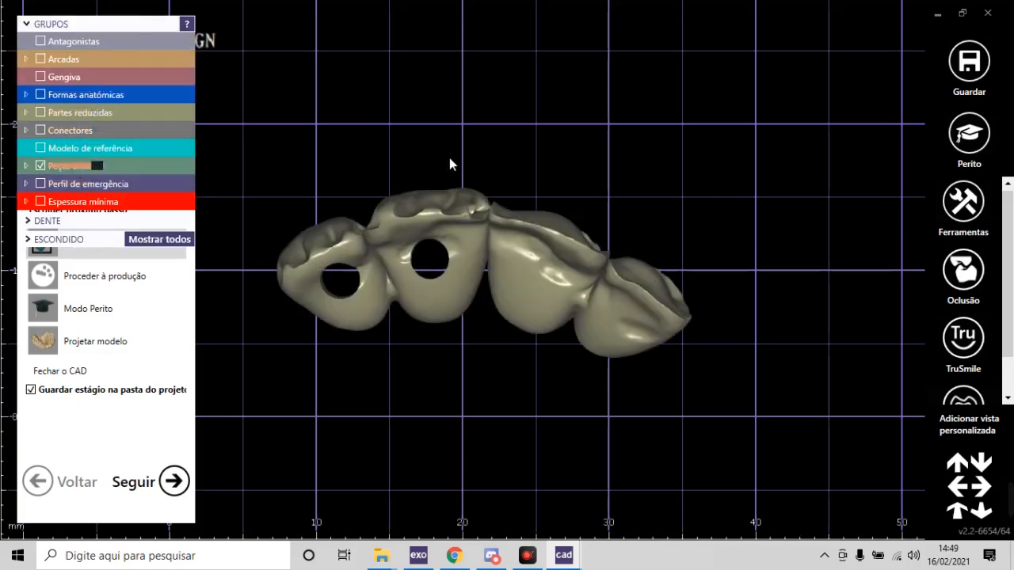
click(94, 59)
scroll(747, 217, down, 4)
right_drag(661, 357, 656, 366)
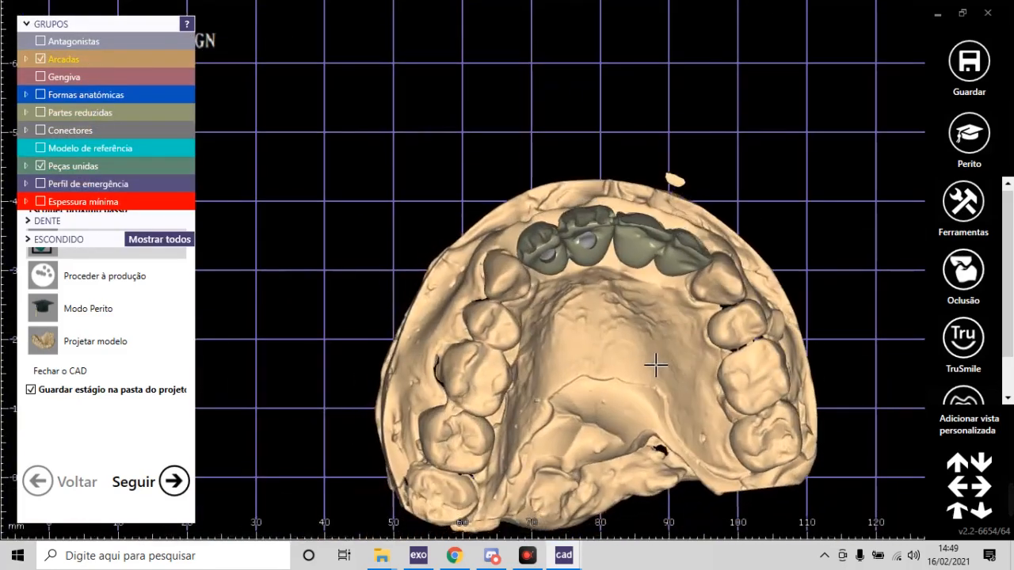
Step: Switch to expert mode and open the merged-part modelling for bridge 21-22
click(974, 140)
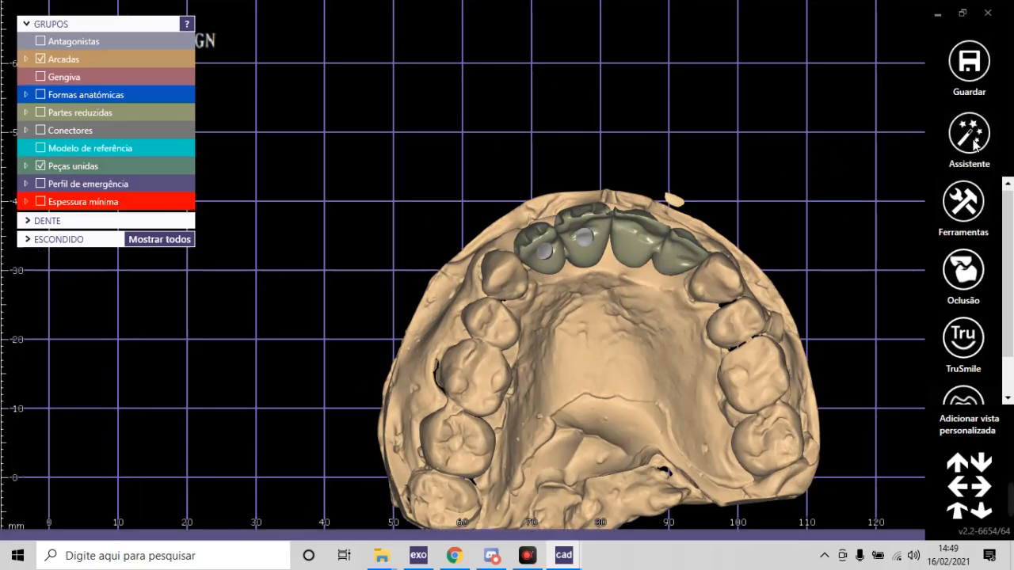
right_click(633, 247)
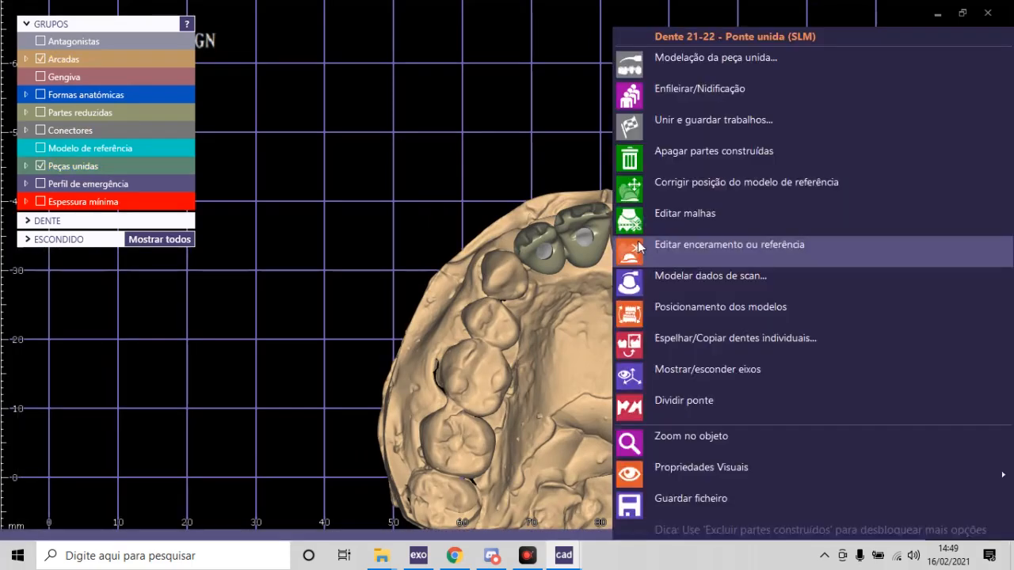
click(714, 60)
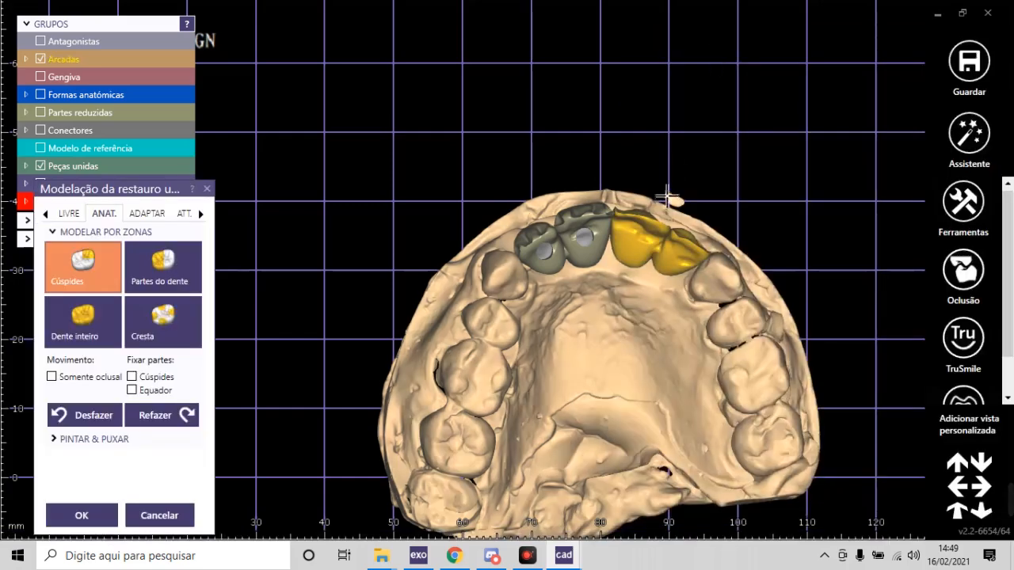
scroll(648, 230, up, 5)
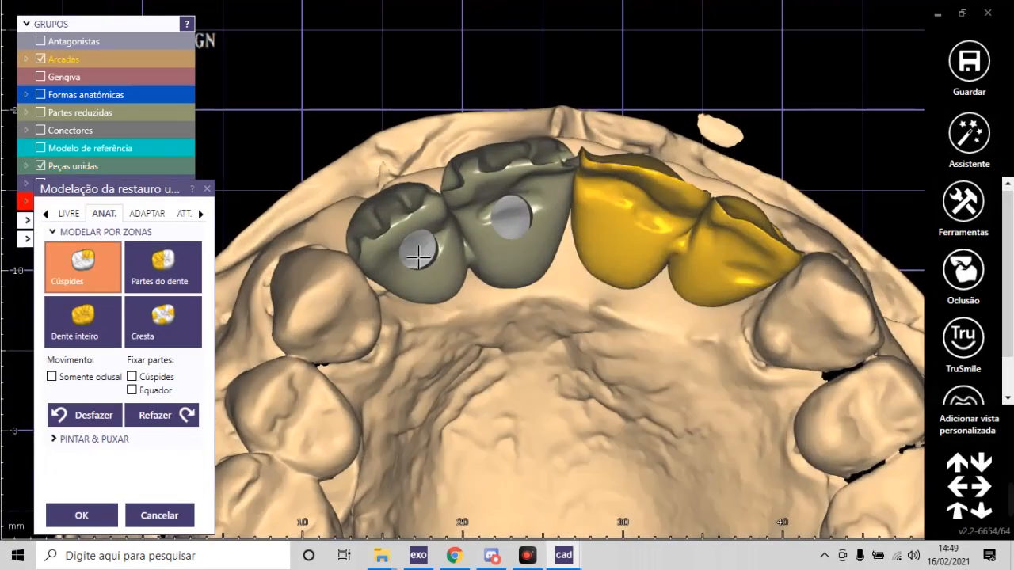
scroll(642, 217, up, 3)
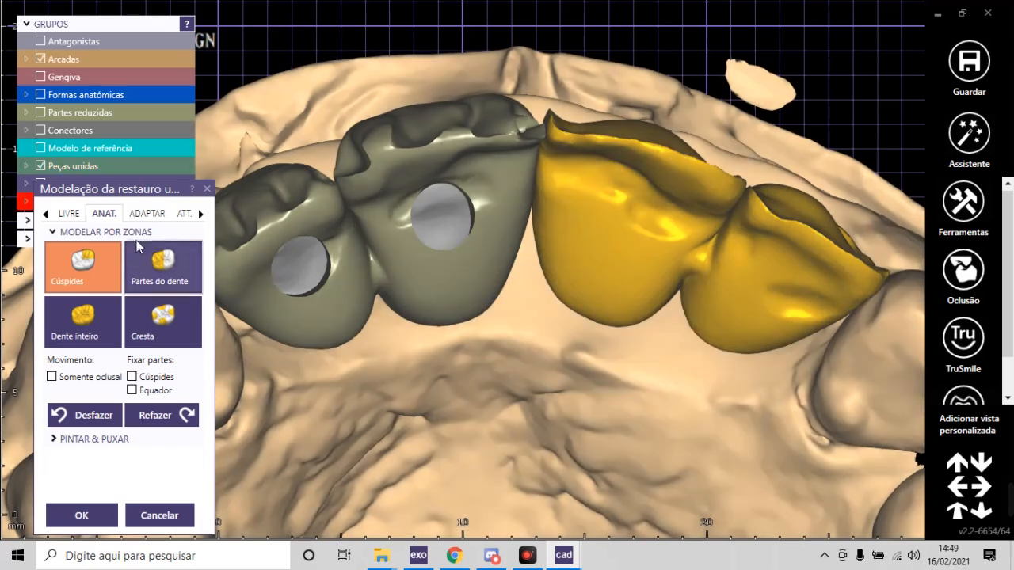
Step: Set the attachment operation to subtract from the "Desenho paramétrico (rotação)" library, accepting the unofficial library warning
click(187, 213)
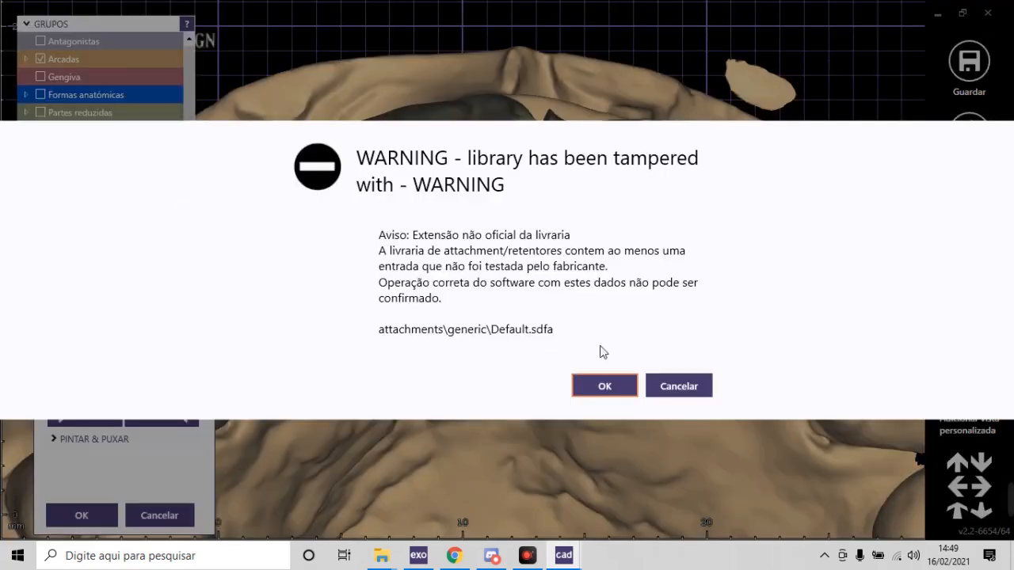
click(595, 383)
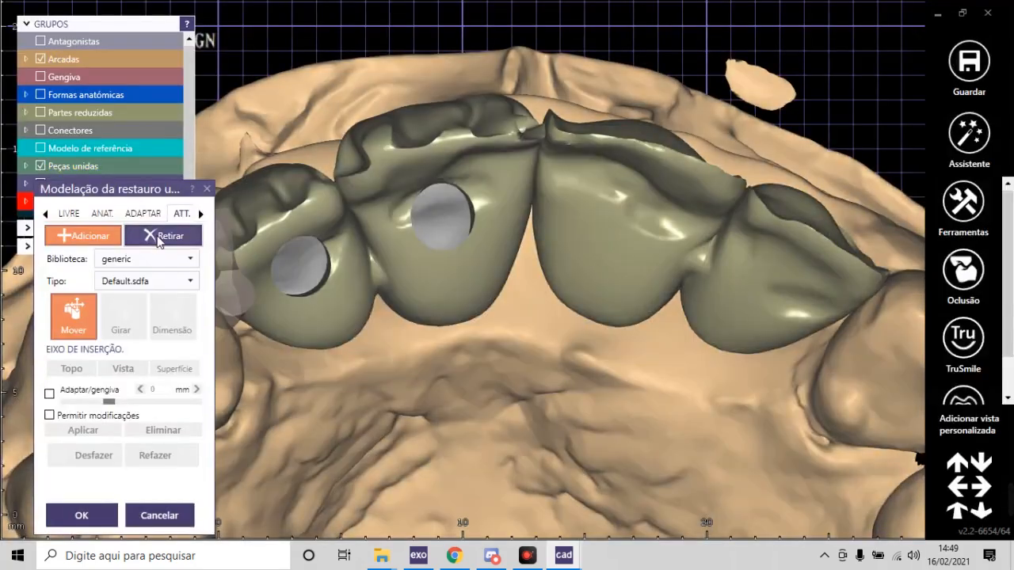
click(166, 236)
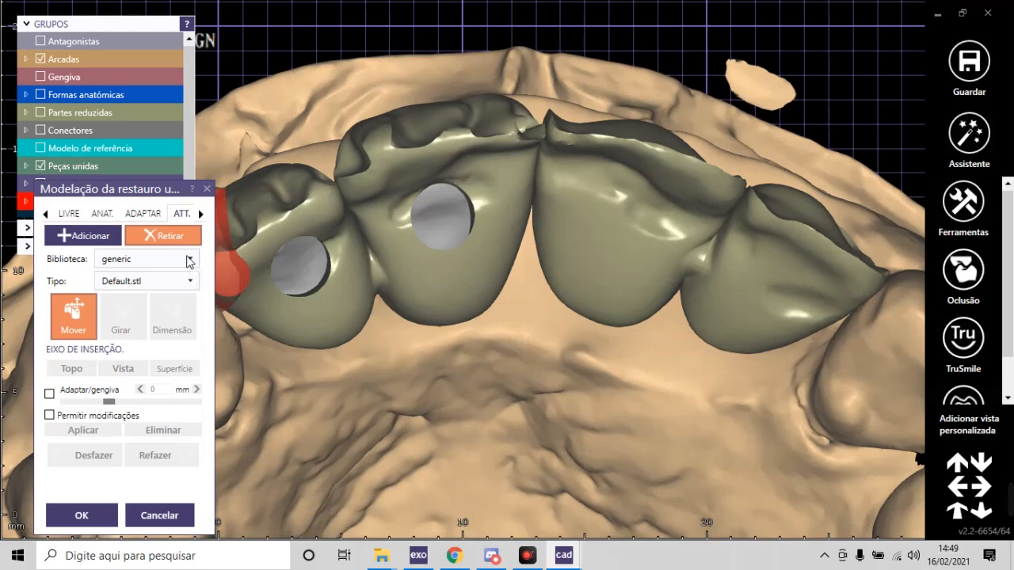
click(189, 259)
scroll(181, 313, down, 1)
scroll(181, 315, down, 1)
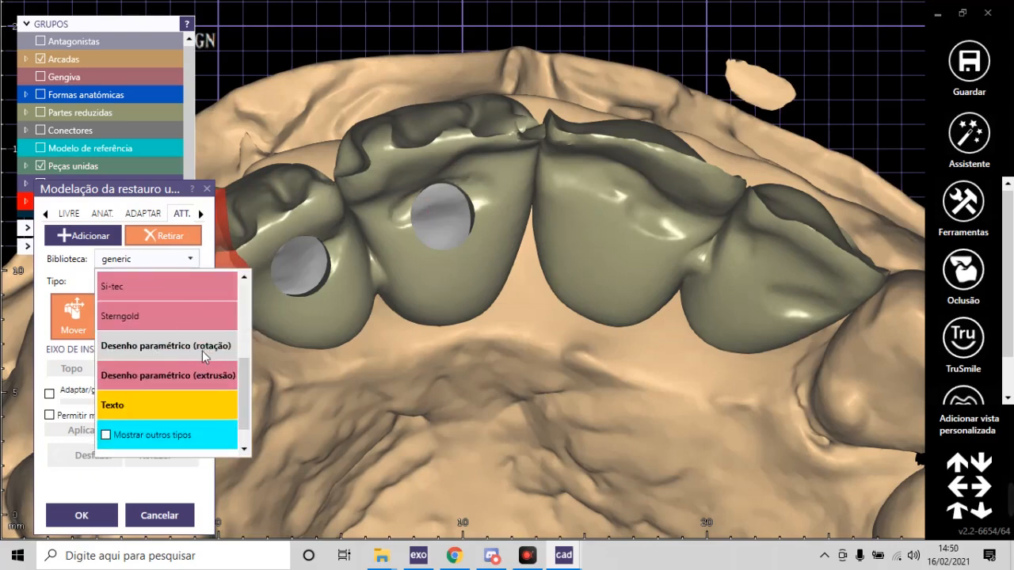
click(197, 351)
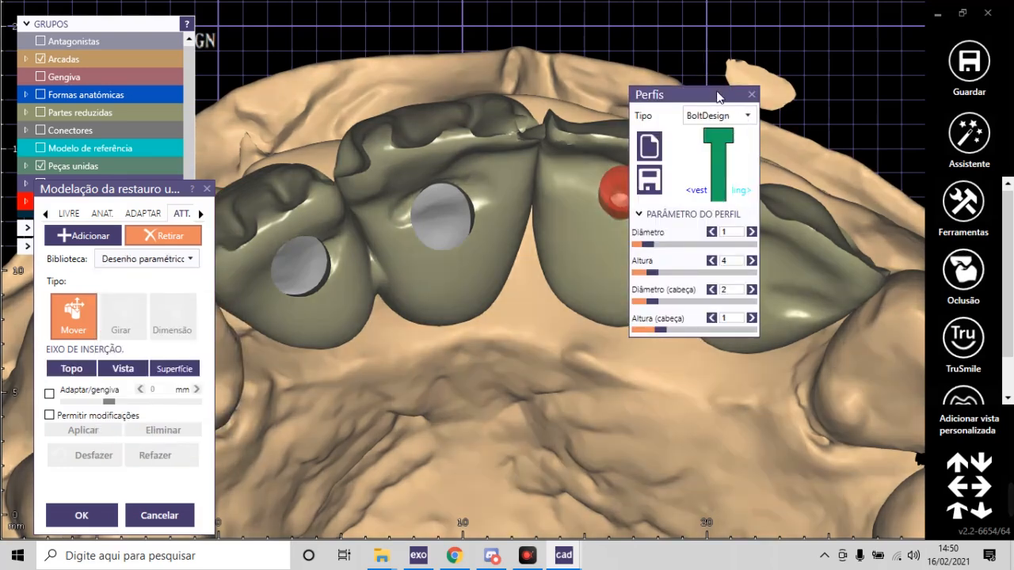
Step: Choose the Simple profile and place the parametric cylinder on the palatal face of crown 21
drag(718, 95, 301, 257)
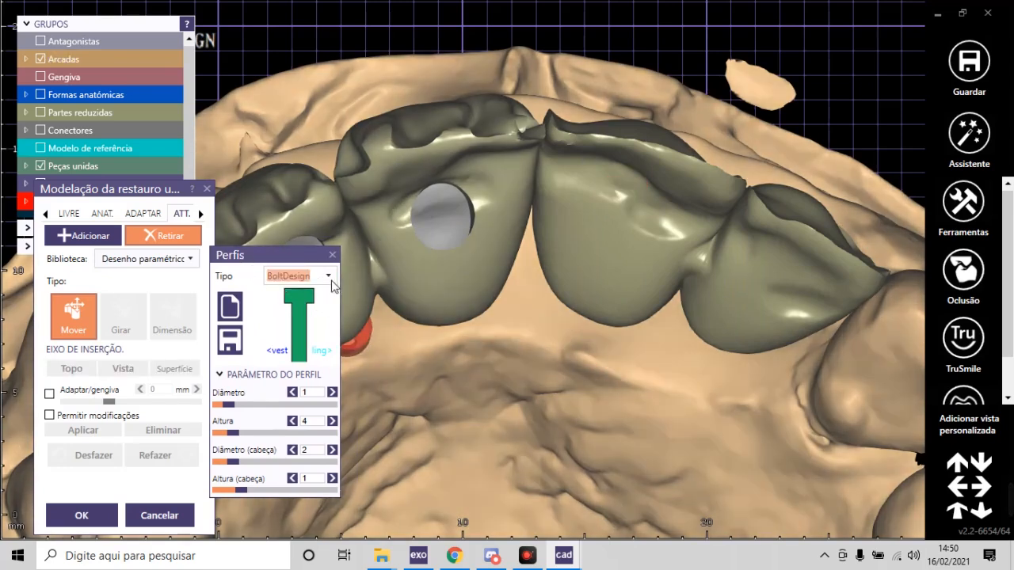
click(329, 277)
drag(353, 313, 368, 476)
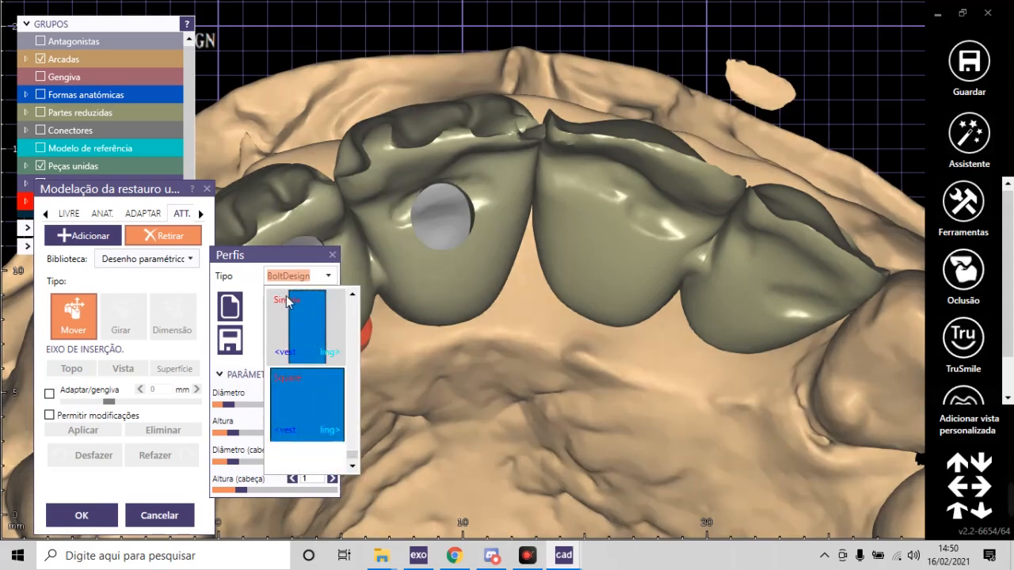
click(286, 301)
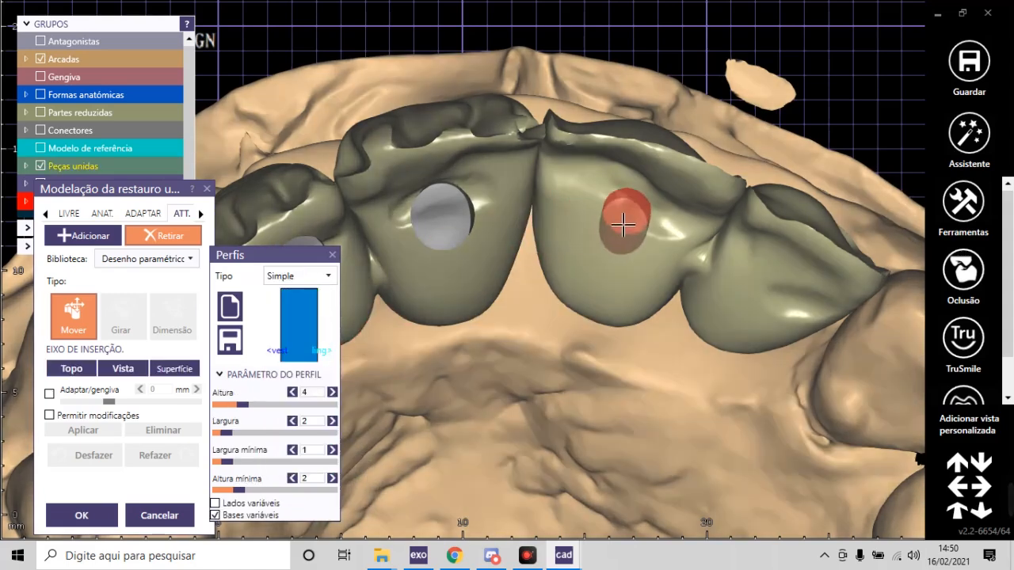
click(613, 223)
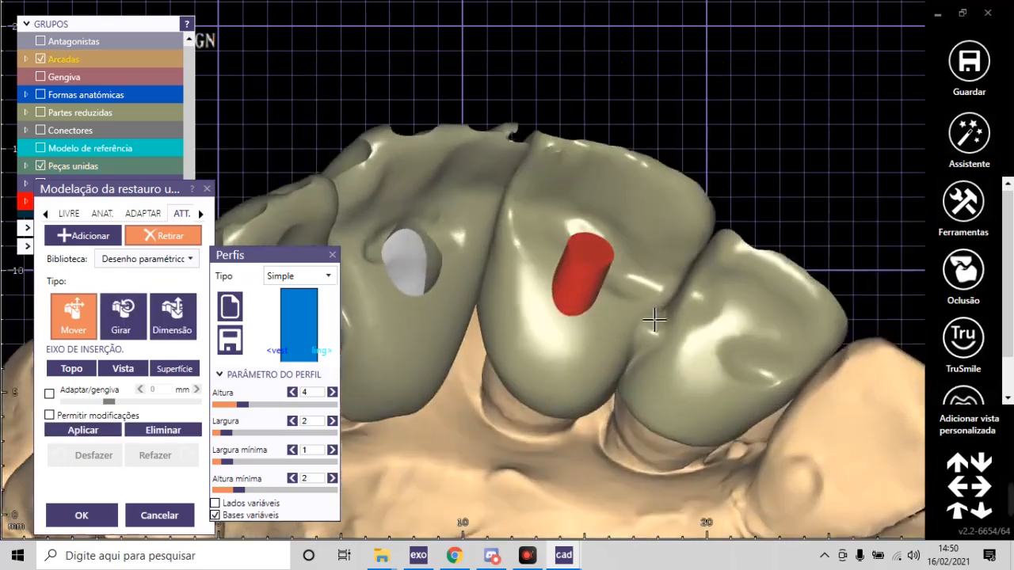
Step: Make the merged parts translucent and move the cylinder over the abutment of tooth 21
right_drag(654, 320, 222, 220)
drag(93, 166, 72, 160)
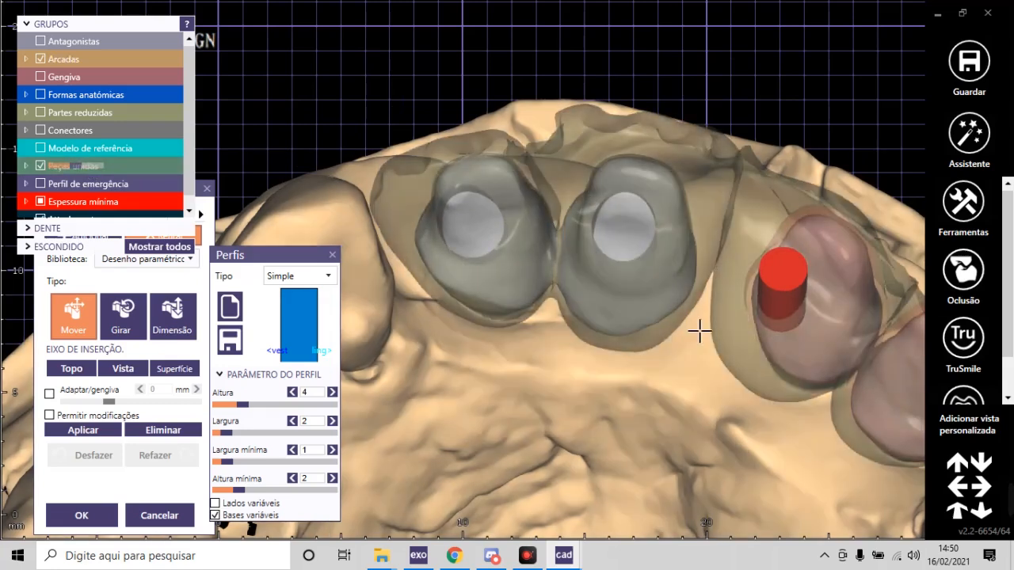
scroll(687, 323, down, 5)
right_drag(717, 315, 731, 262)
scroll(717, 326, up, 5)
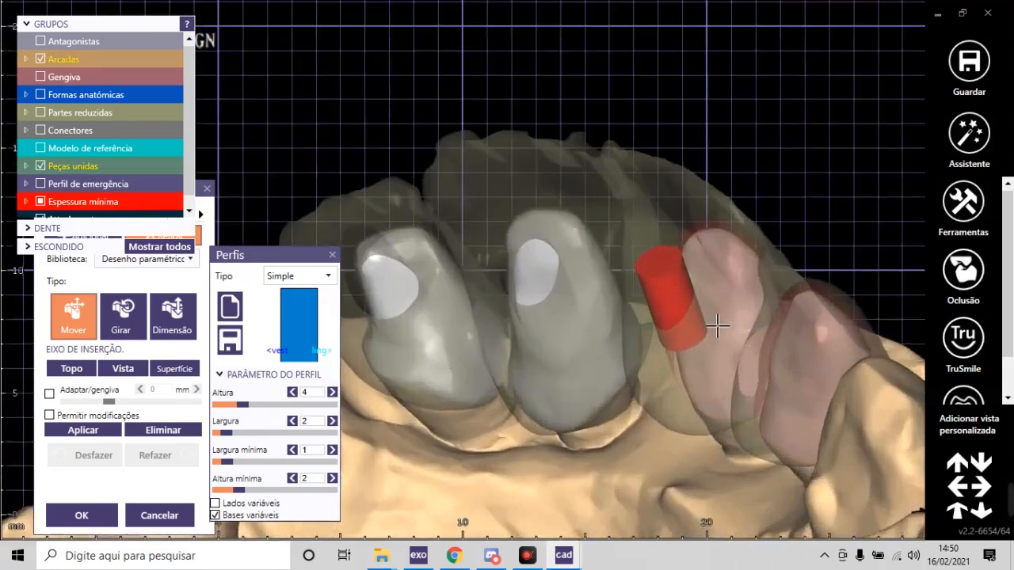
scroll(670, 314, up, 4)
drag(670, 313, 729, 295)
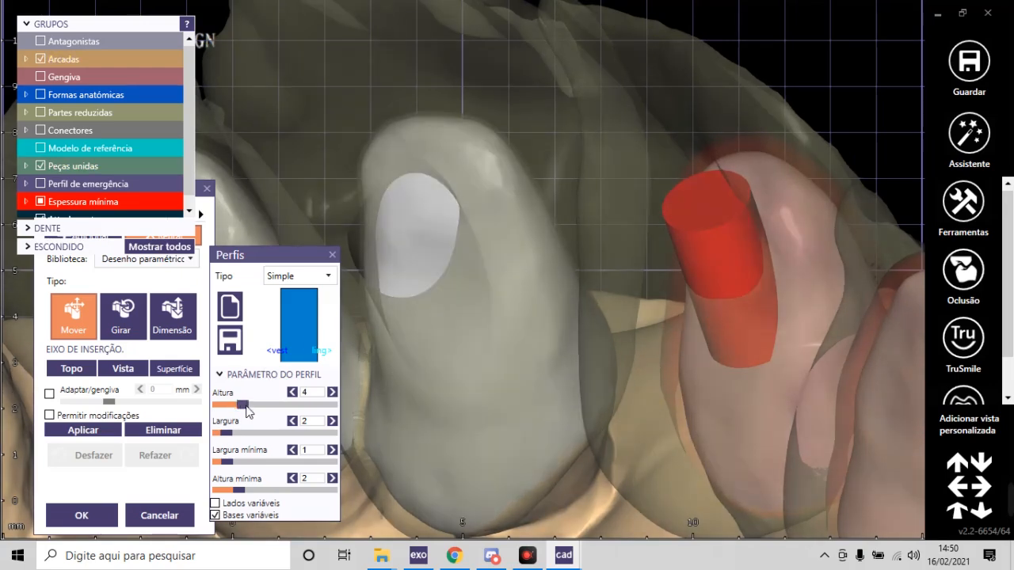
Step: Set the cylinder's height to 15 and tilt it through crown 21
drag(243, 405, 410, 418)
right_drag(462, 369, 711, 338)
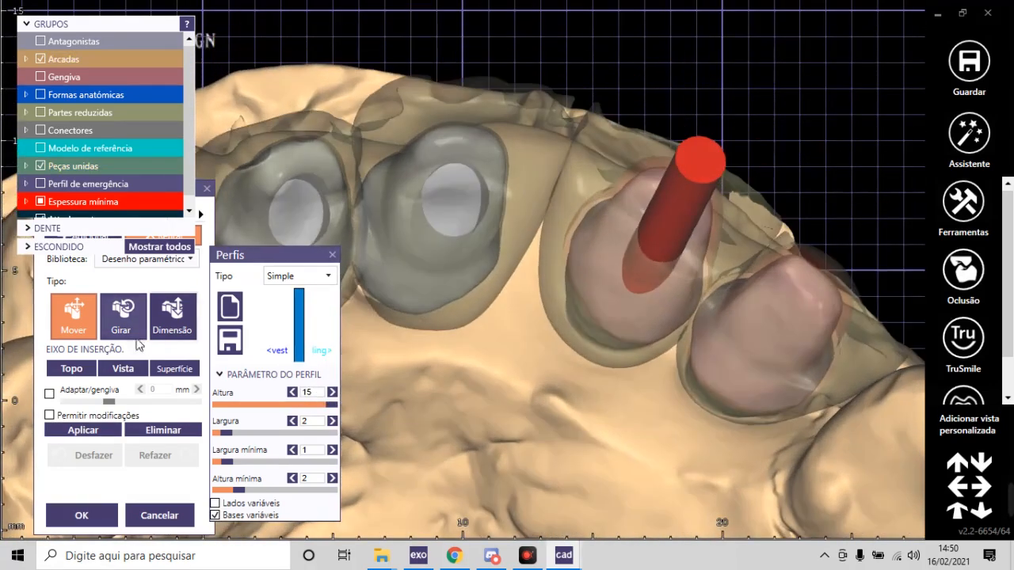
click(133, 312)
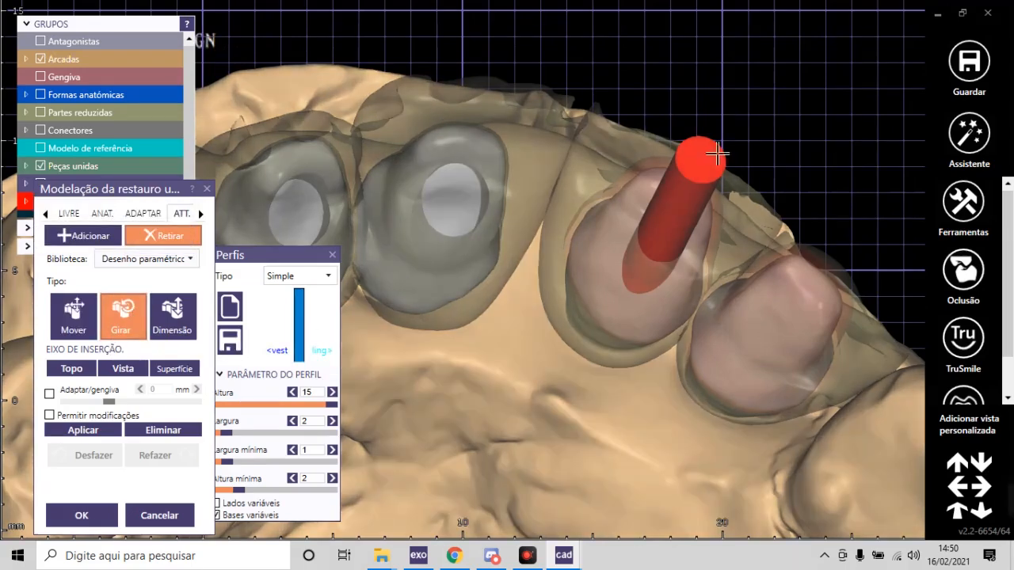
scroll(710, 153, up, 3)
drag(710, 154, 617, 423)
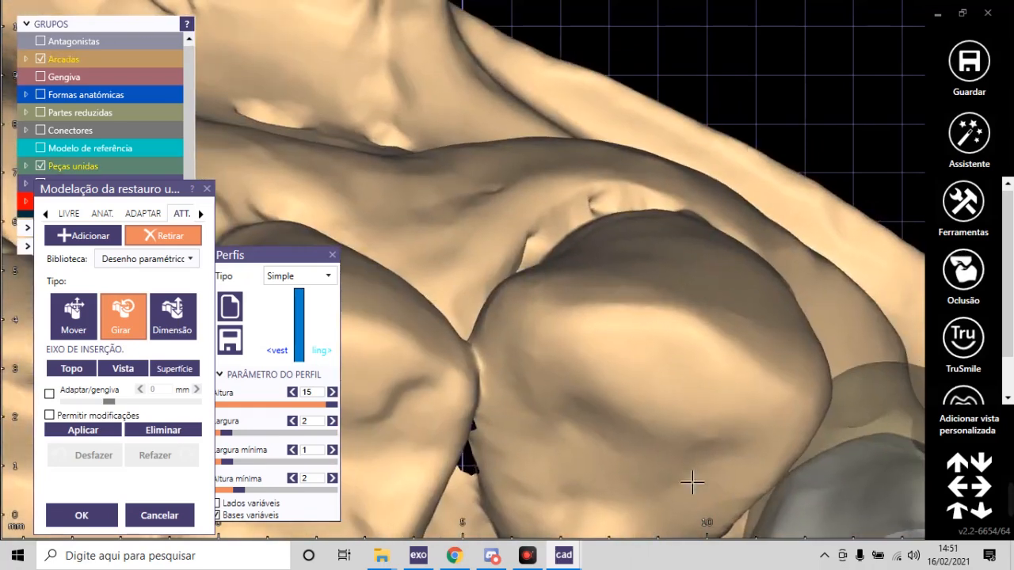
Step: Refine the cylinder's rotation so it runs along the long axis of abutment 21, viewed from the occlusal side
scroll(753, 319, down, 6)
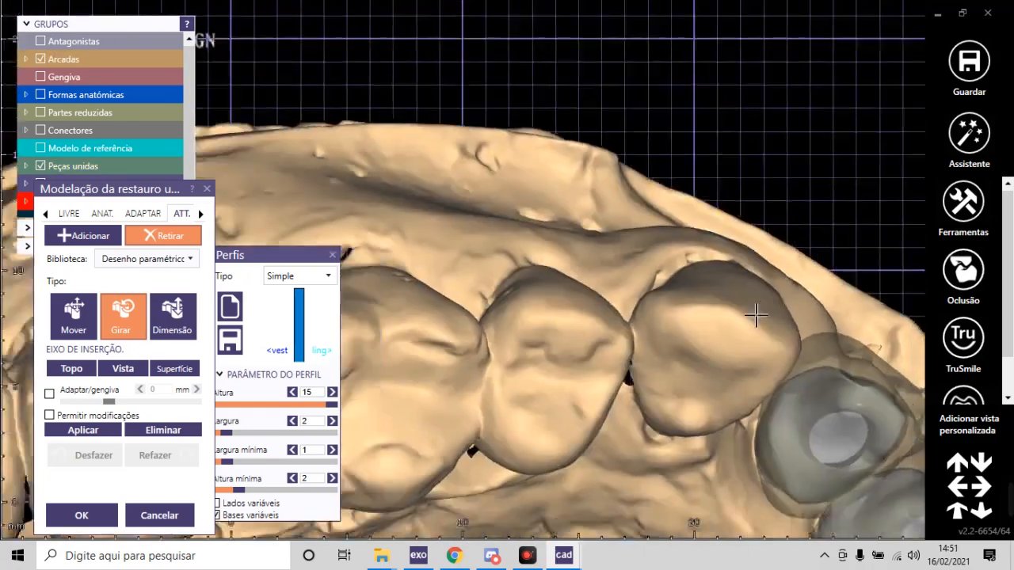
right_drag(706, 282, 726, 324)
middle_drag(726, 324, 599, 156)
scroll(871, 368, up, 5)
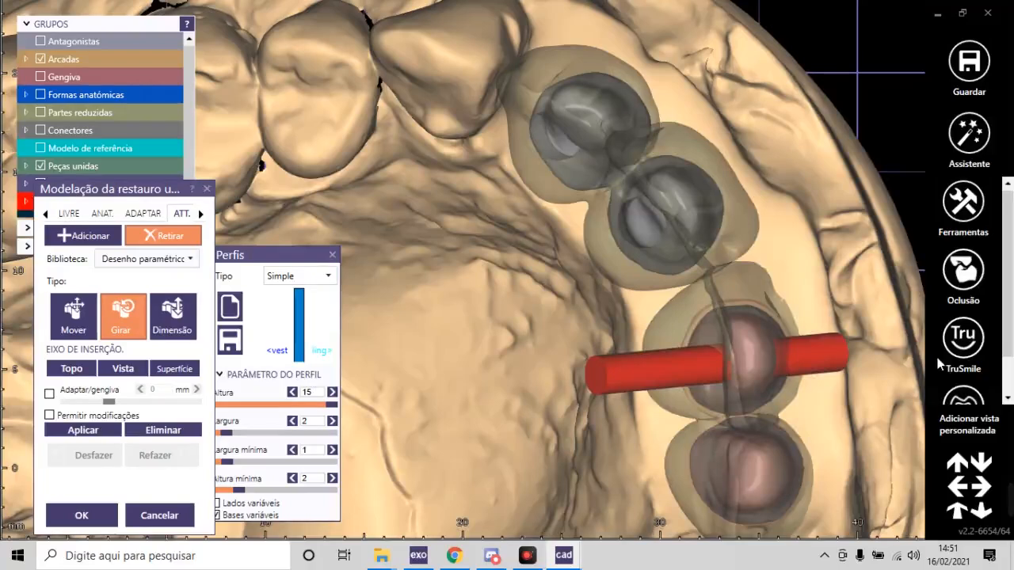
scroll(477, 337, down, 4)
right_drag(477, 337, 555, 341)
scroll(656, 342, up, 3)
scroll(656, 342, up, 2)
drag(513, 347, 605, 346)
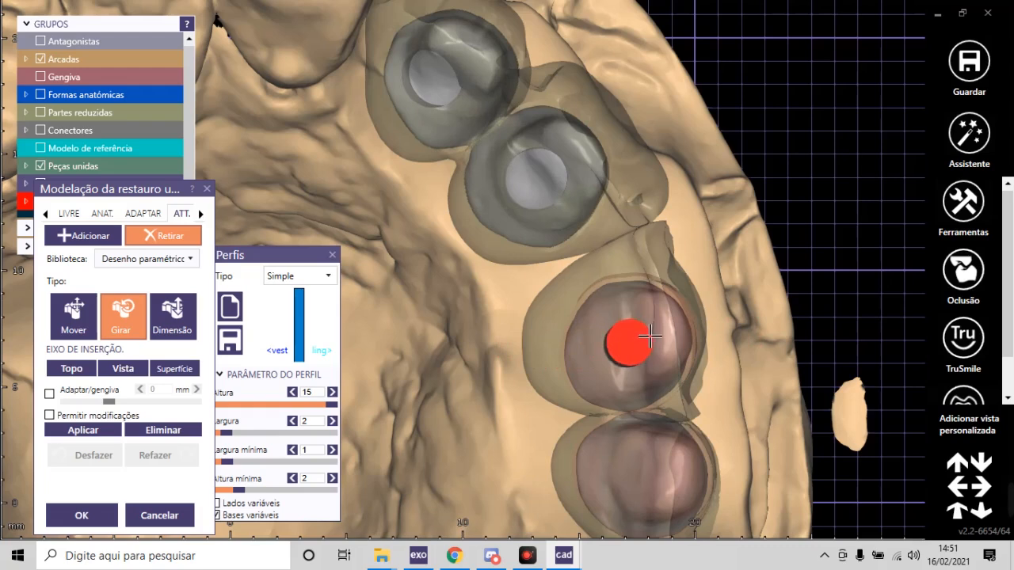
Step: Set the cylinder's width to 2,64, allow modifications and subtract it from crown 21
scroll(627, 249, down, 1)
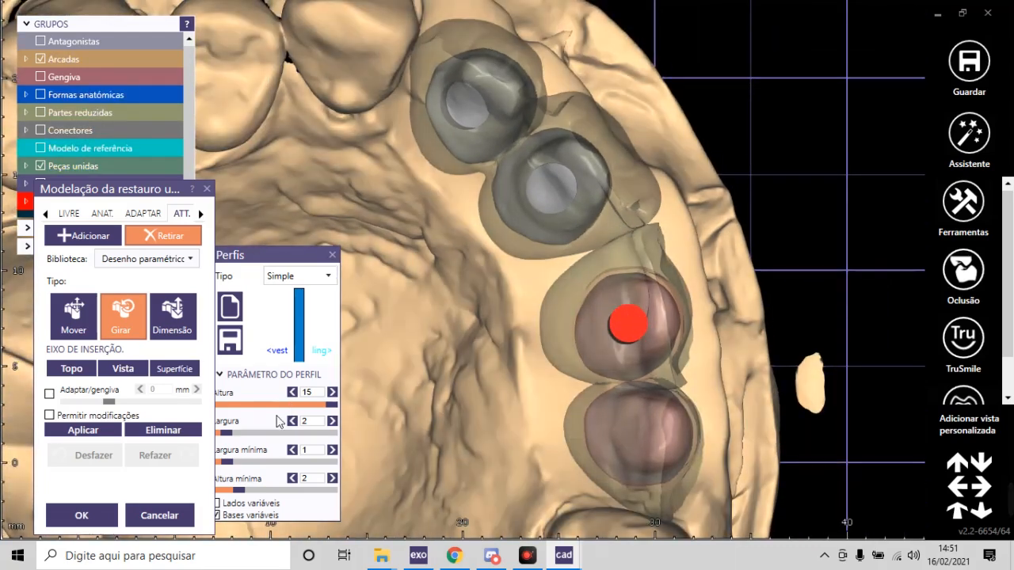
scroll(610, 340, up, 3)
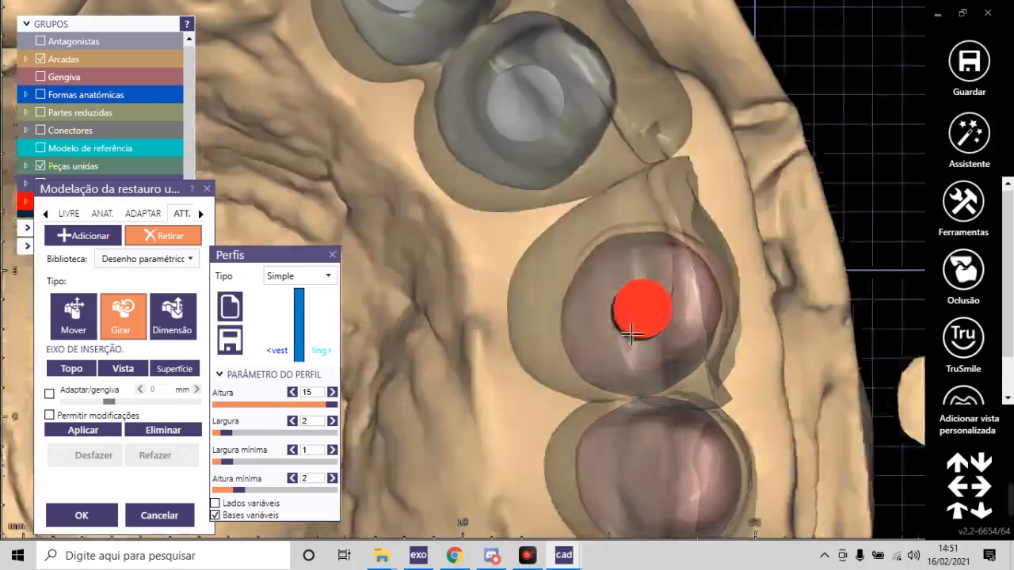
drag(236, 437, 234, 441)
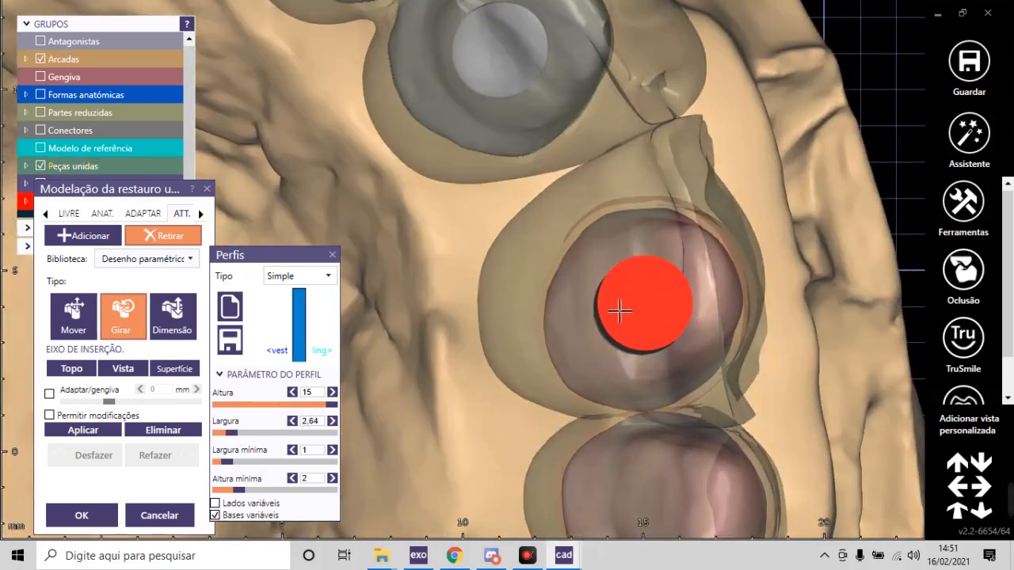
scroll(420, 398, down, 3)
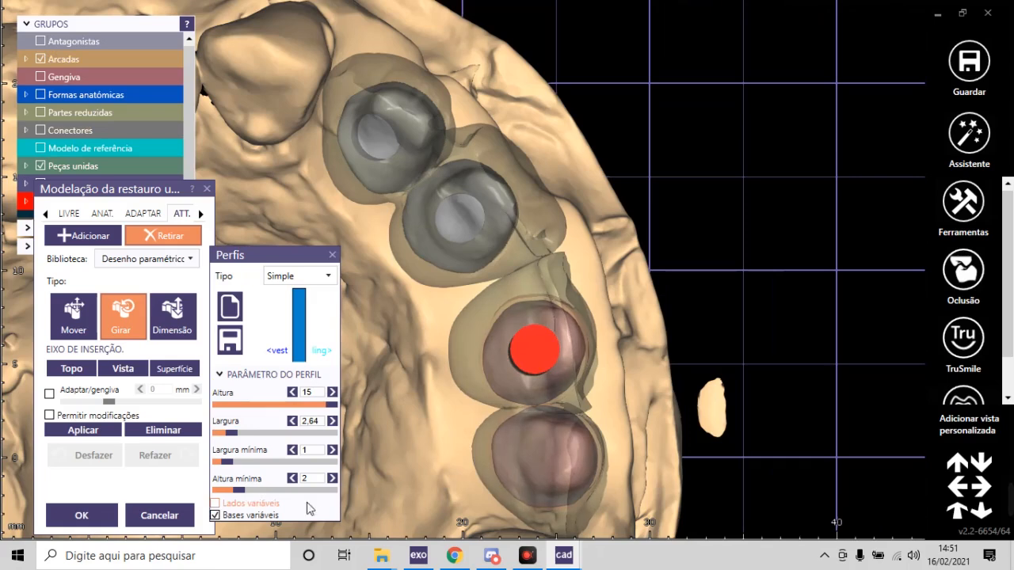
click(94, 418)
click(96, 432)
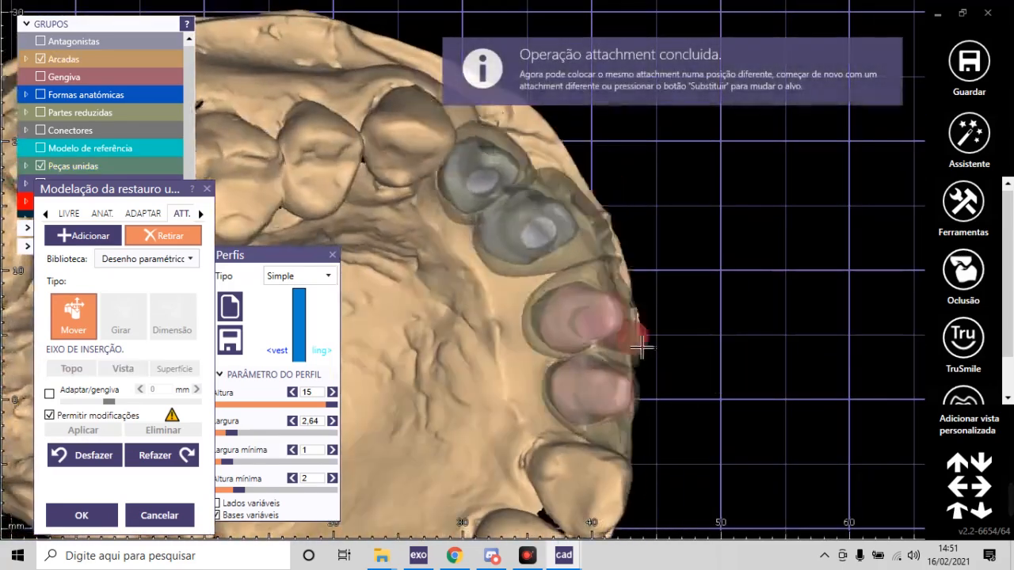
Step: Place another cylinder with the same profile on crown 22 and adjust its tilt
right_drag(641, 346, 659, 351)
scroll(583, 457, up, 5)
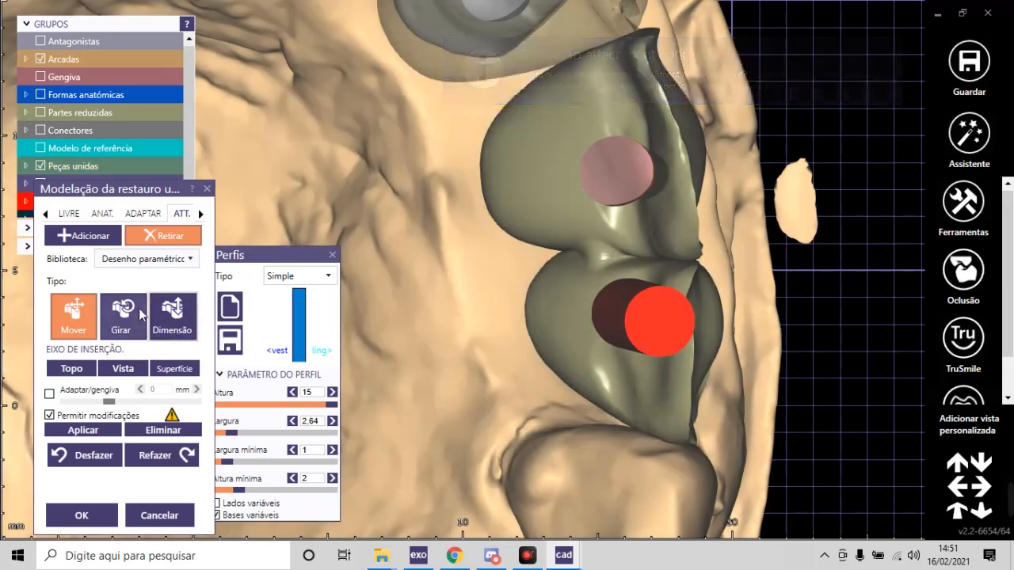
click(136, 309)
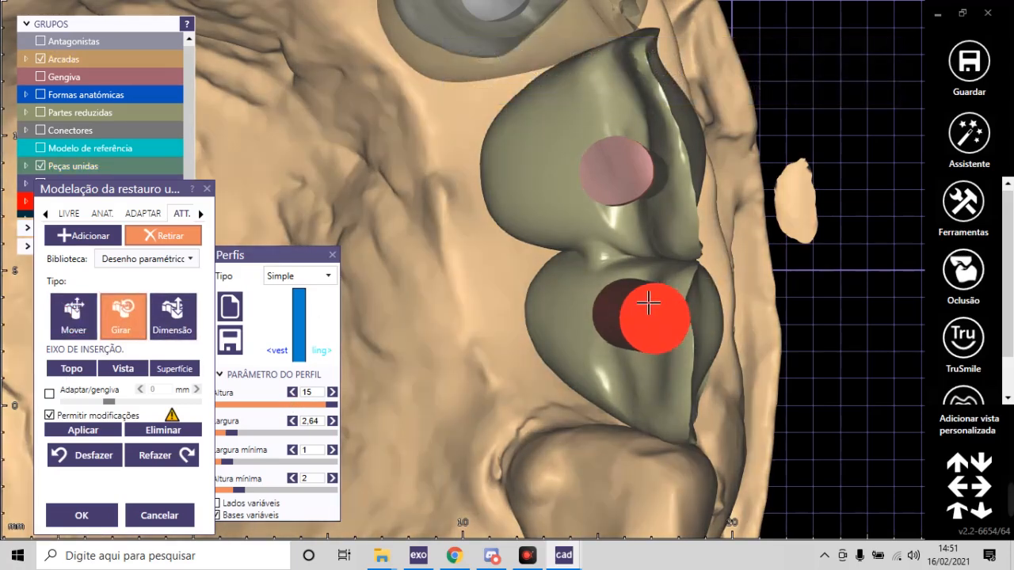
scroll(649, 303, down, 5)
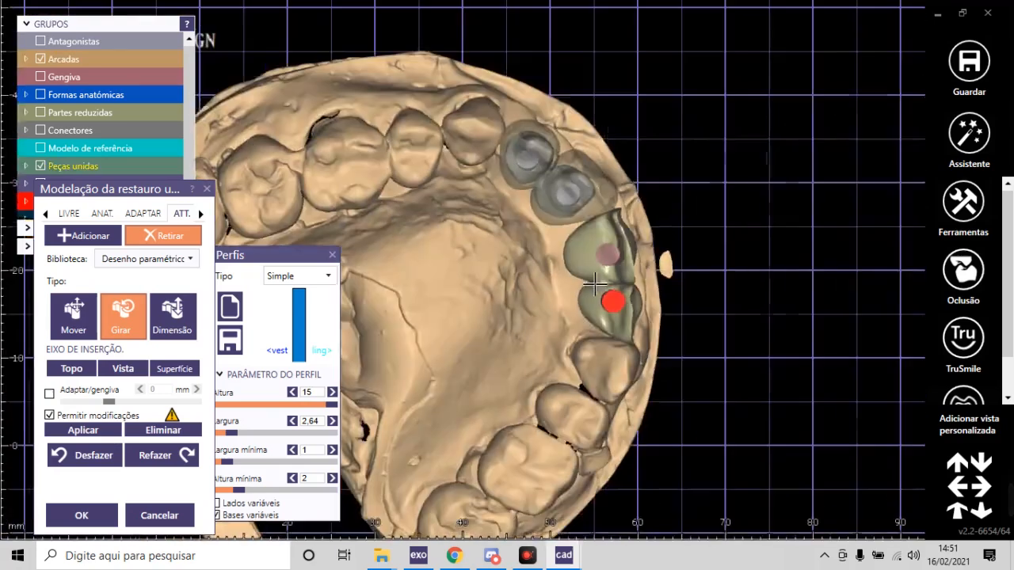
click(74, 313)
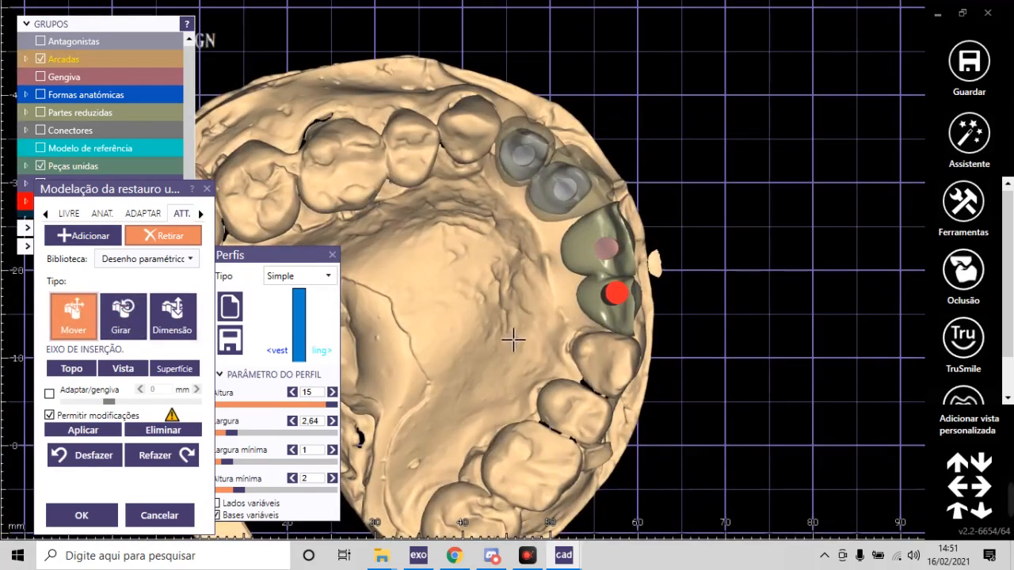
Step: Make the merged parts translucent again and check the cylinder's position against the abutment of tooth 22
scroll(554, 305, up, 5)
scroll(552, 320, down, 3)
right_drag(736, 325, 506, 328)
scroll(800, 256, down, 2)
right_drag(801, 256, 581, 269)
right_drag(729, 266, 591, 273)
middle_drag(395, 282, 530, 268)
scroll(531, 268, down, 1)
scroll(529, 268, up, 3)
scroll(557, 282, down, 3)
right_drag(558, 282, 606, 291)
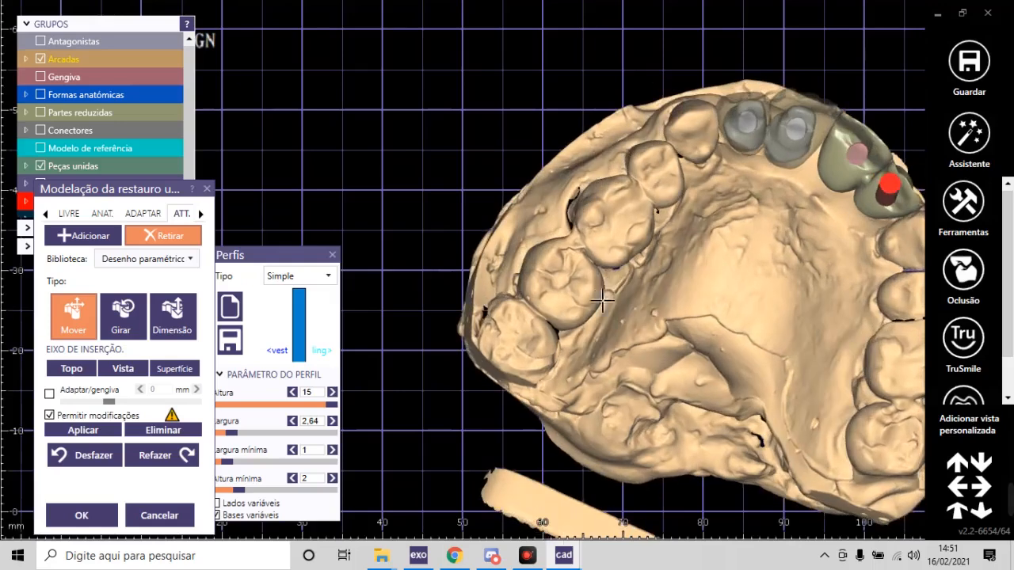
scroll(606, 292, down, 3)
mouse_move(77, 167)
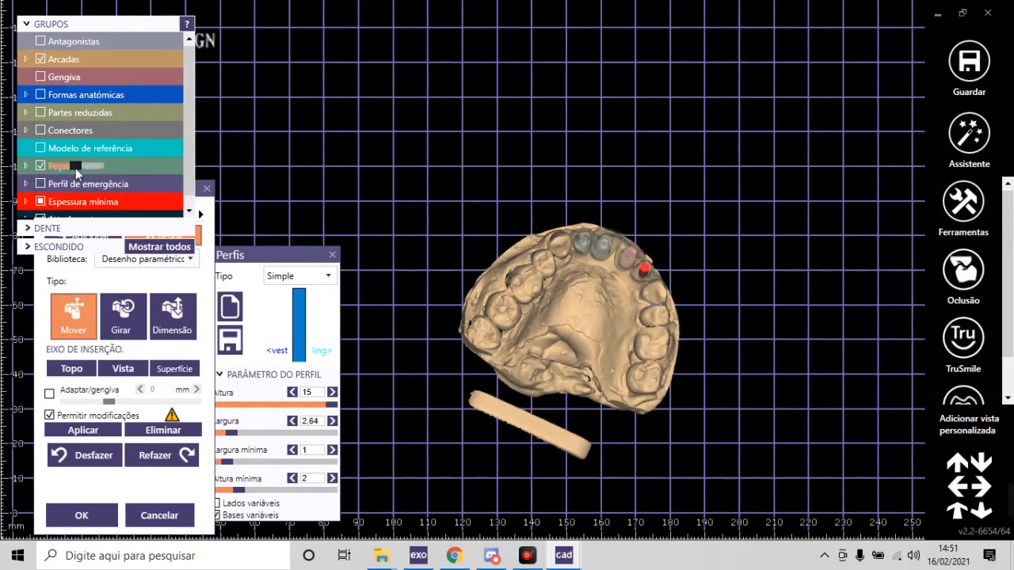
scroll(697, 225, up, 2)
scroll(697, 225, up, 5)
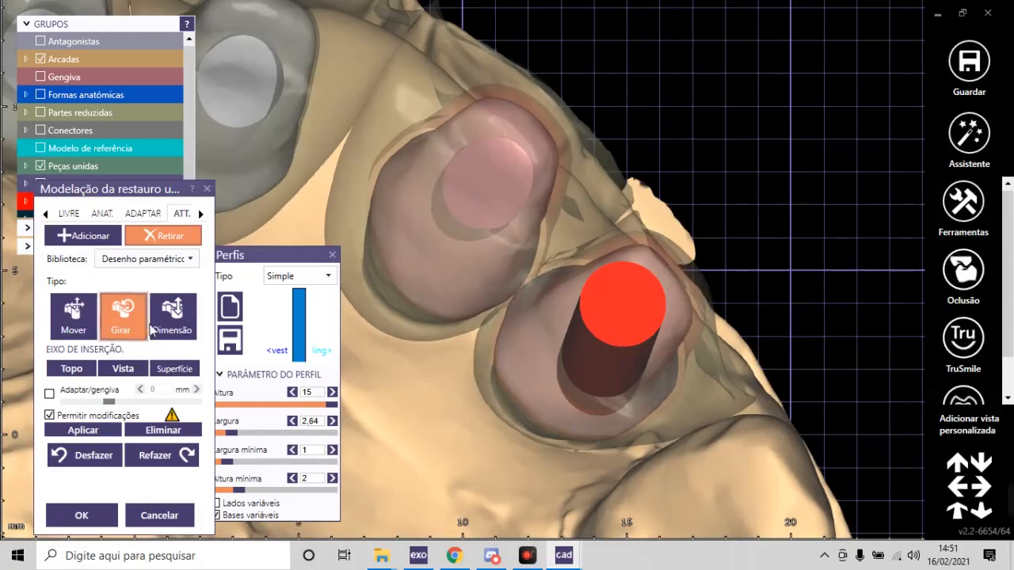
Step: Refine the cylinder's tilt and position over abutment 22 and subtract it from crown 22
click(111, 321)
drag(610, 290, 605, 320)
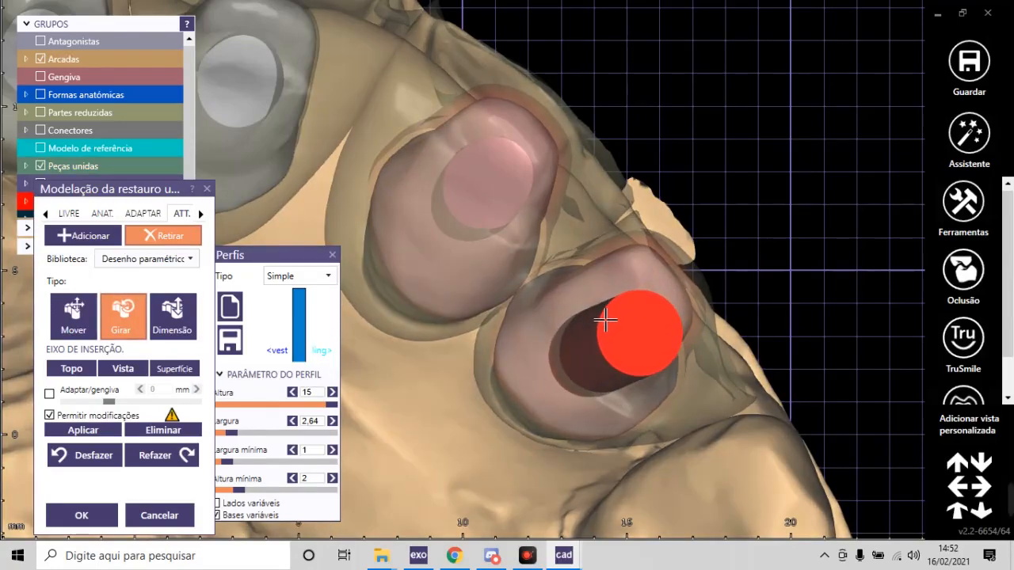
click(73, 313)
drag(677, 344, 643, 326)
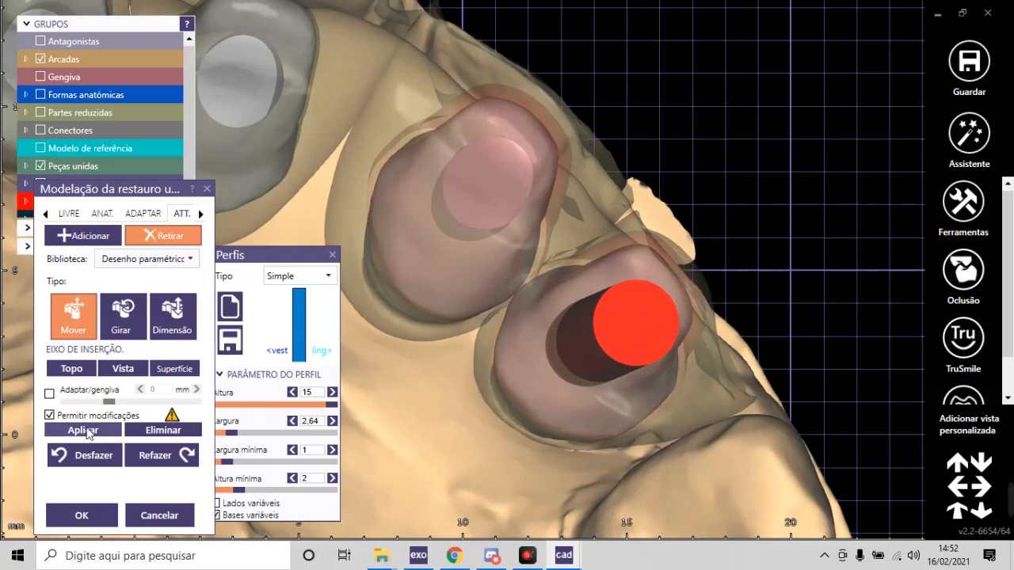
click(87, 430)
scroll(739, 255, down, 3)
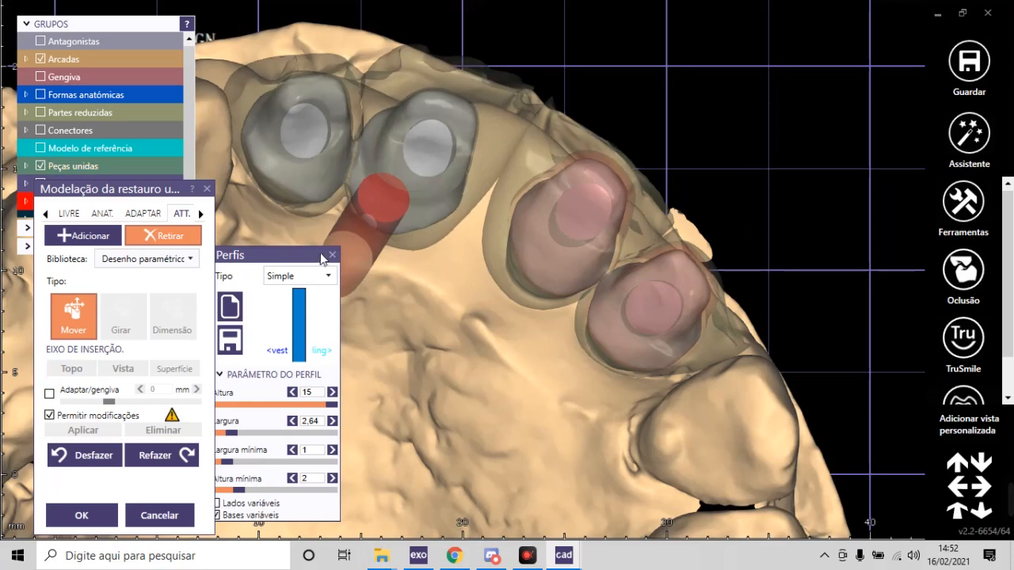
Step: Finish the attachment editing without placing another cylinder and save the modified 21-22 bridge design
drag(321, 260, 389, 242)
click(401, 236)
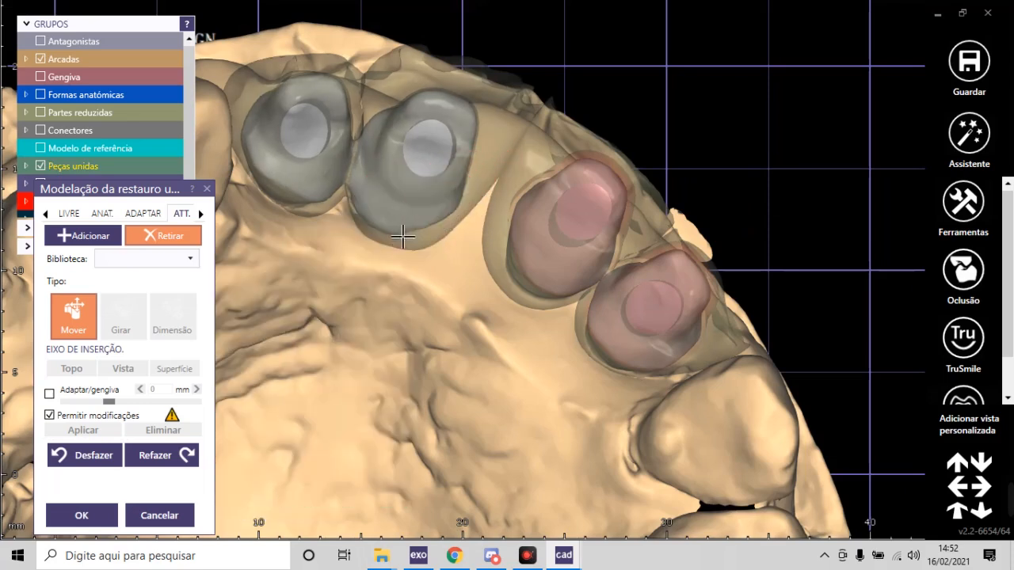
click(81, 515)
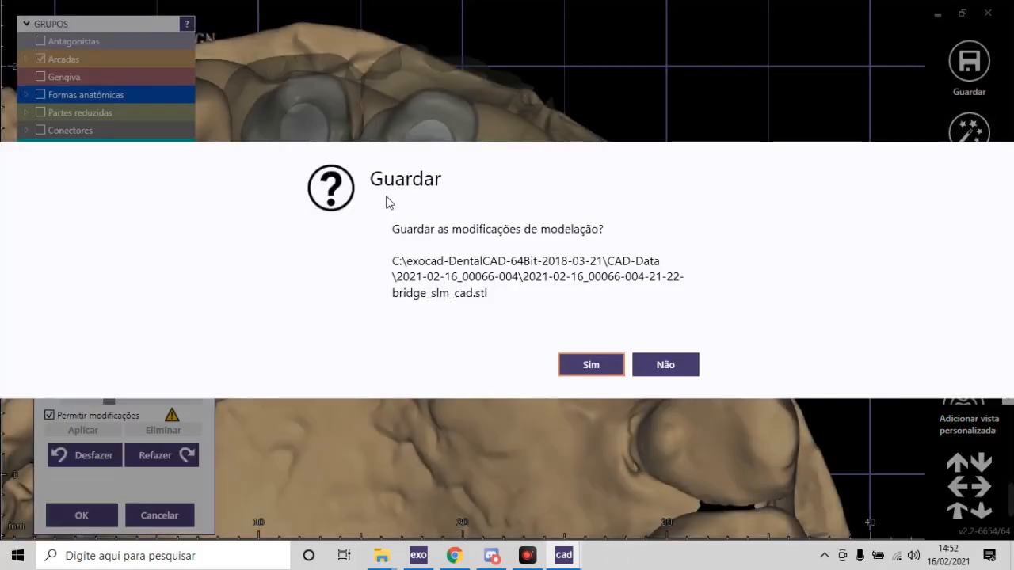
click(593, 363)
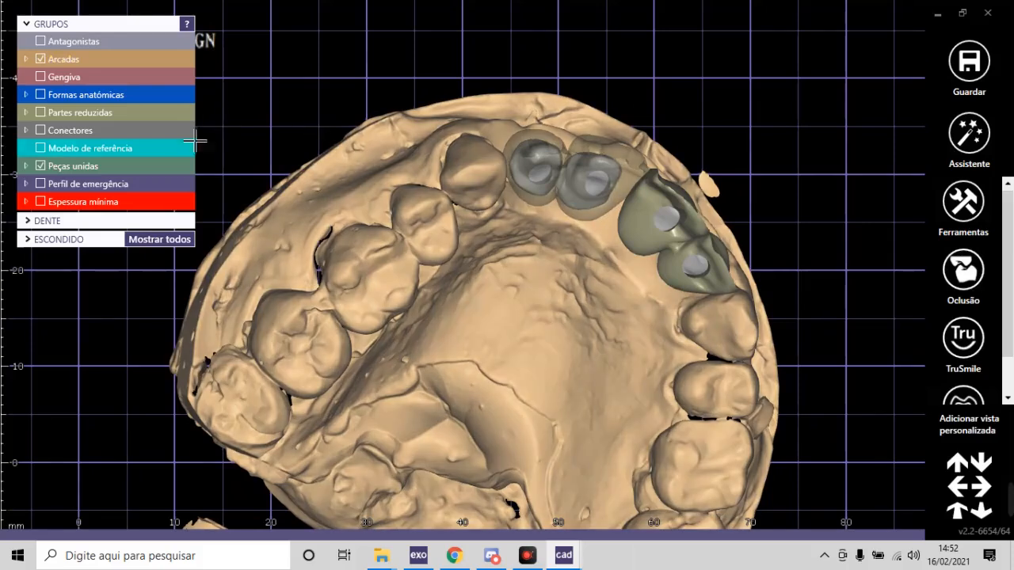
Step: Make the merged parts opaque and examine the holes of all four crowns on the upper arch
click(96, 168)
scroll(411, 318, down, 4)
right_drag(419, 313, 549, 148)
right_drag(542, 272, 525, 267)
scroll(525, 267, up, 3)
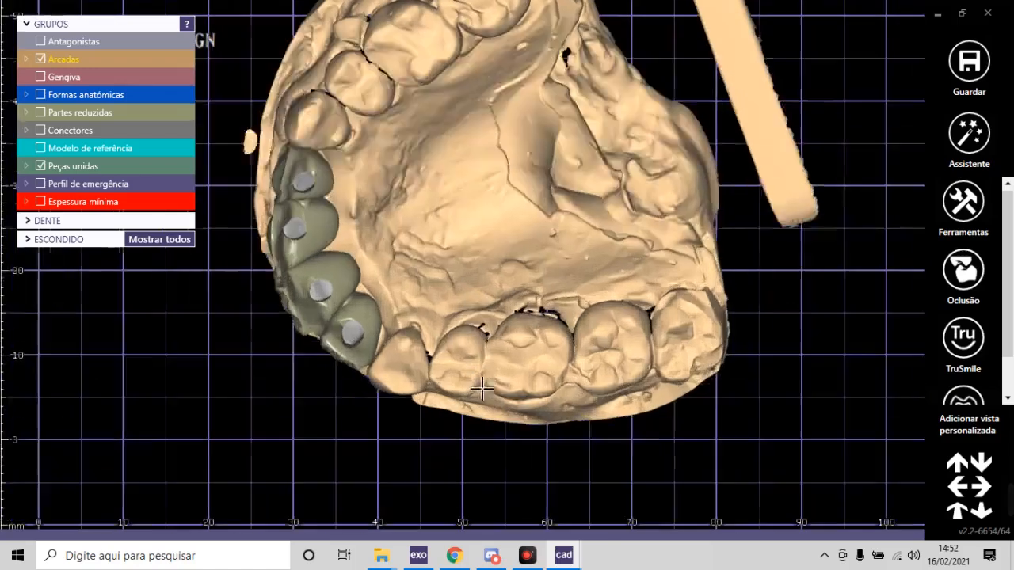
right_drag(474, 401, 469, 403)
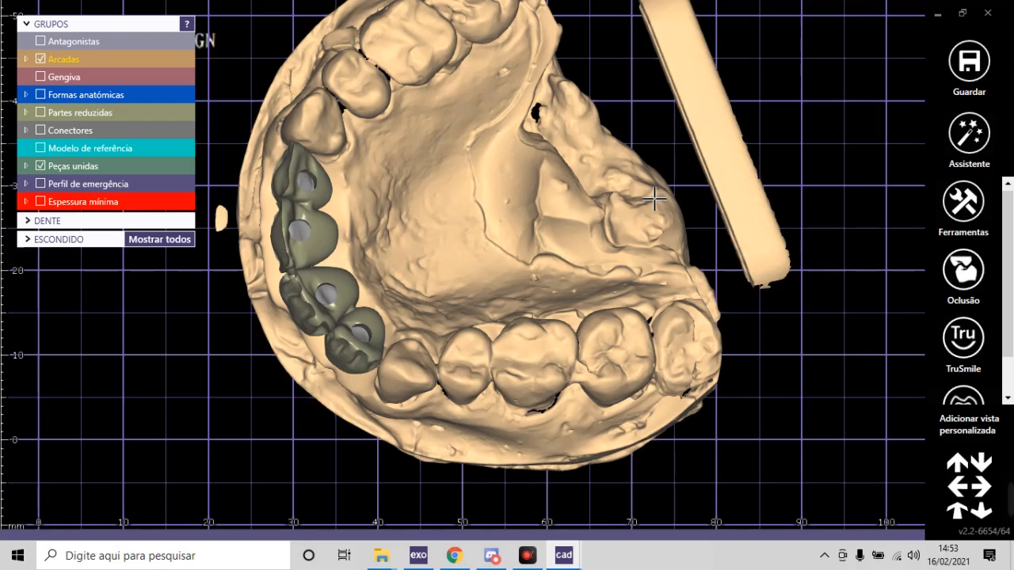
right_drag(679, 257, 426, 290)
Step: Hide the arches and examine the merged crowns on their own from the occlusal and front sides
click(49, 57)
right_drag(597, 219, 557, 217)
scroll(556, 368, down, 3)
scroll(581, 116, up, 5)
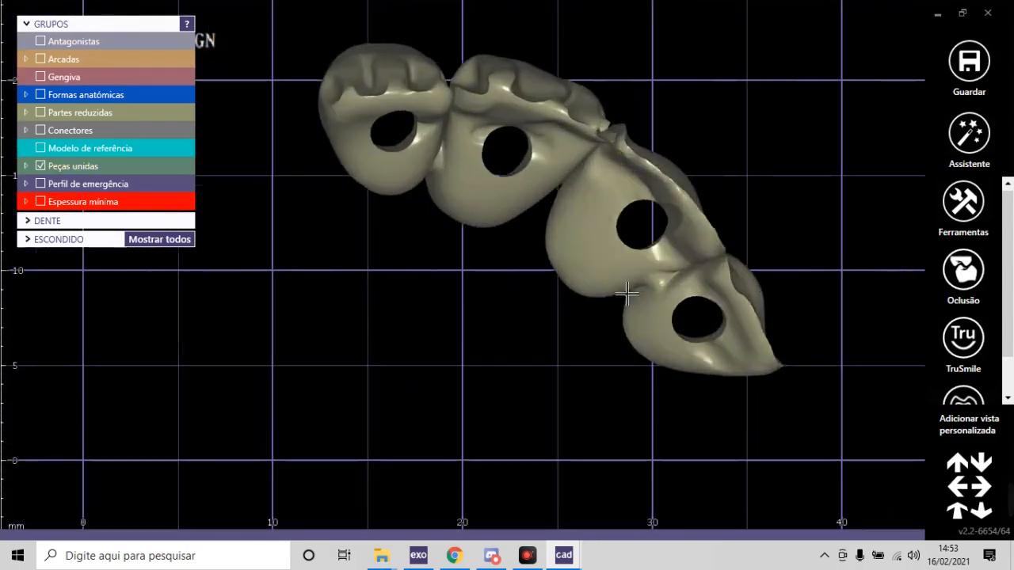
right_drag(629, 331, 629, 332)
scroll(639, 344, down, 1)
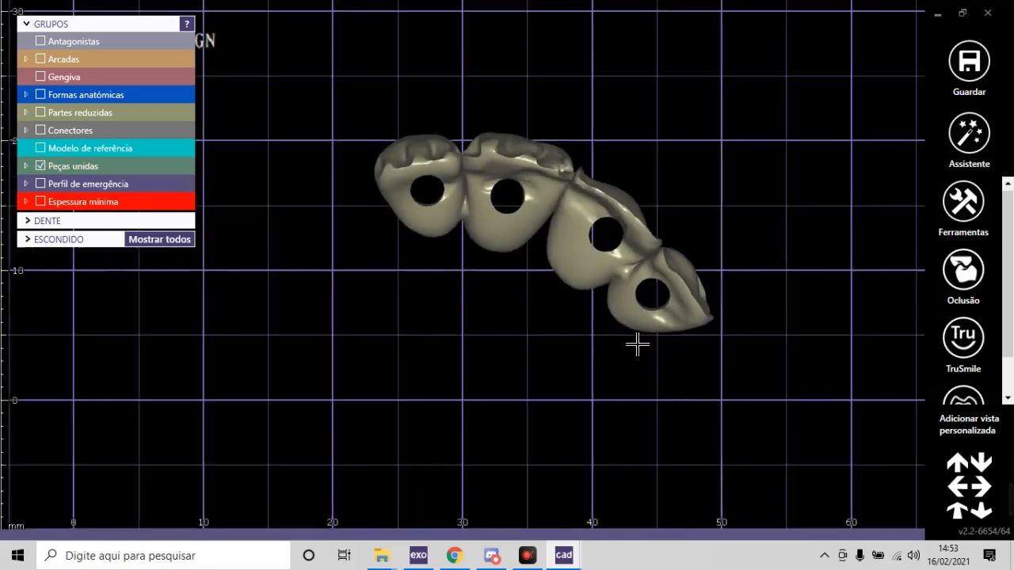
right_drag(612, 265, 602, 255)
middle_drag(563, 235, 626, 143)
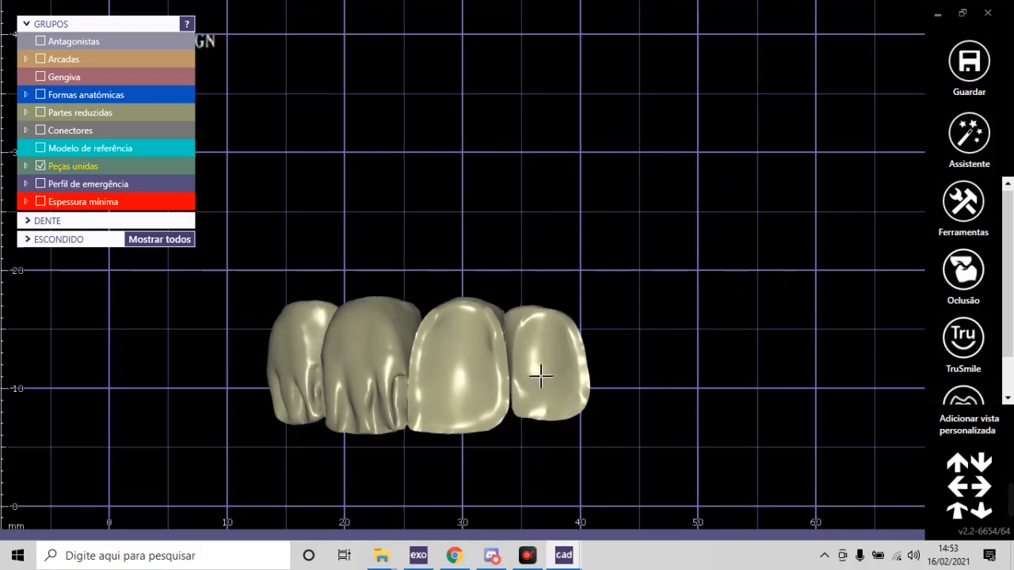
middle_drag(542, 402, 584, 221)
right_drag(584, 221, 583, 232)
scroll(594, 202, up, 2)
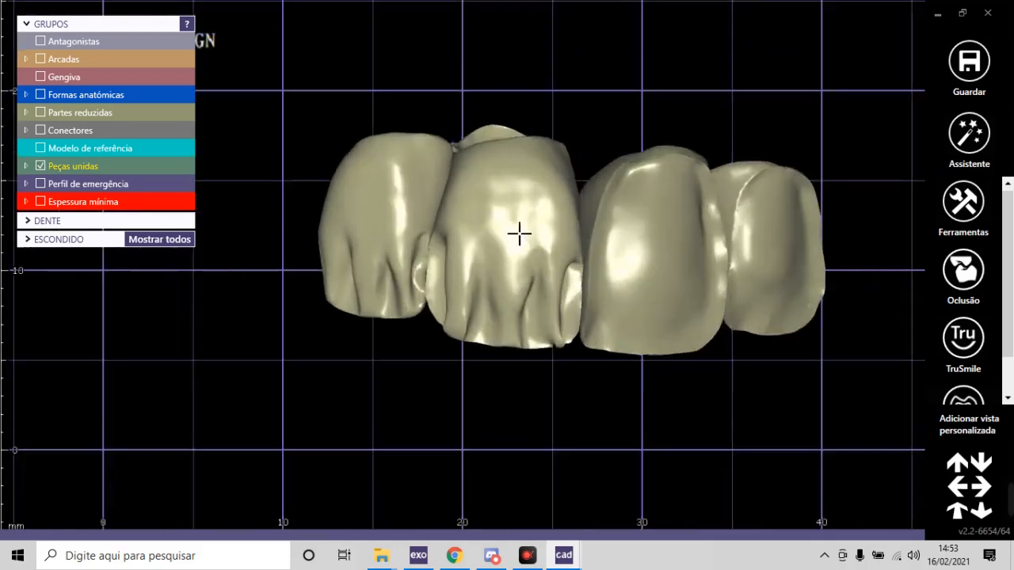
scroll(460, 258, down, 3)
right_drag(459, 240, 452, 240)
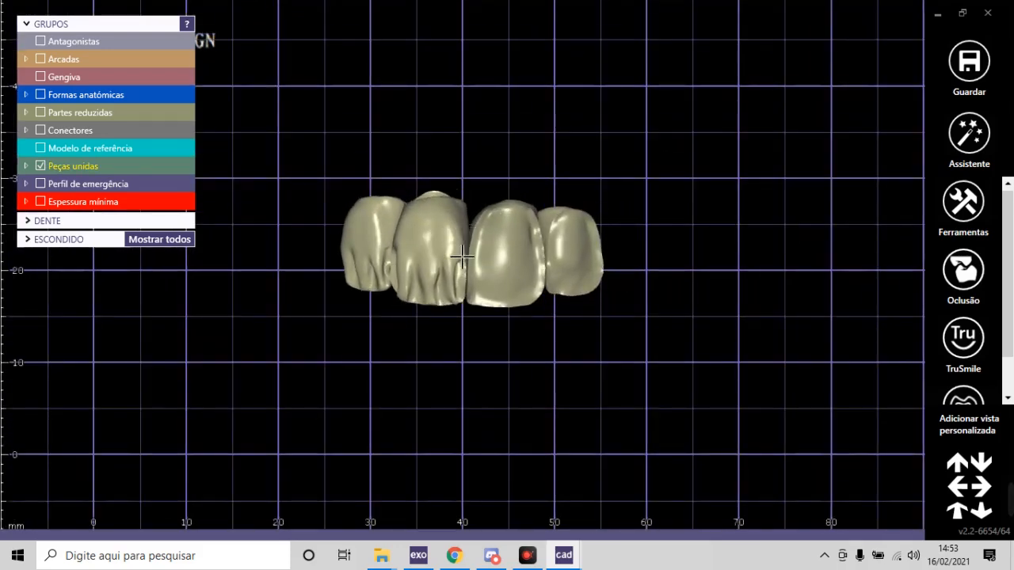
right_drag(646, 349, 584, 319)
scroll(618, 329, down, 3)
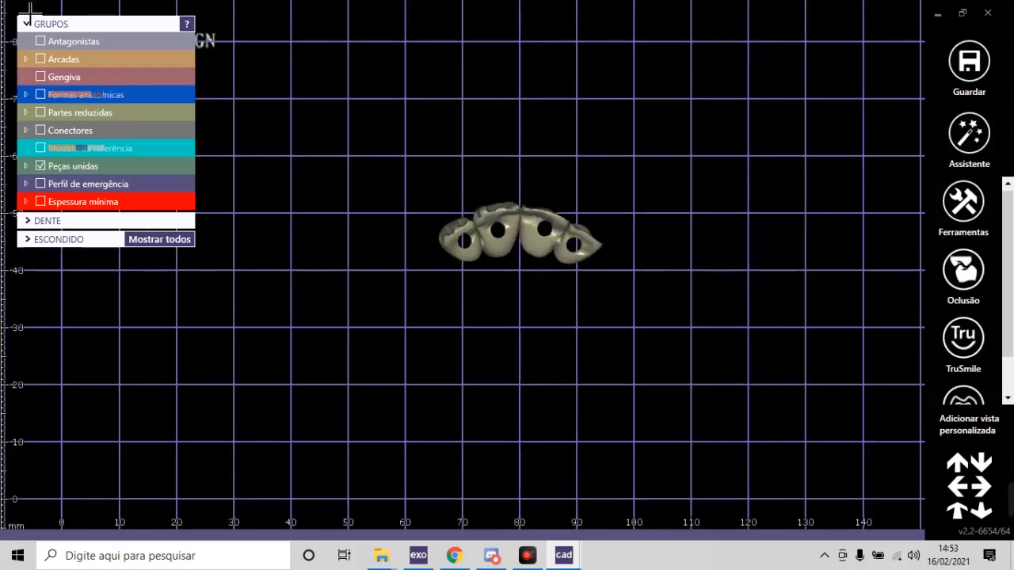
Step: Show the arches and the antagonists and examine the merged crowns in occlusion from the front
click(96, 63)
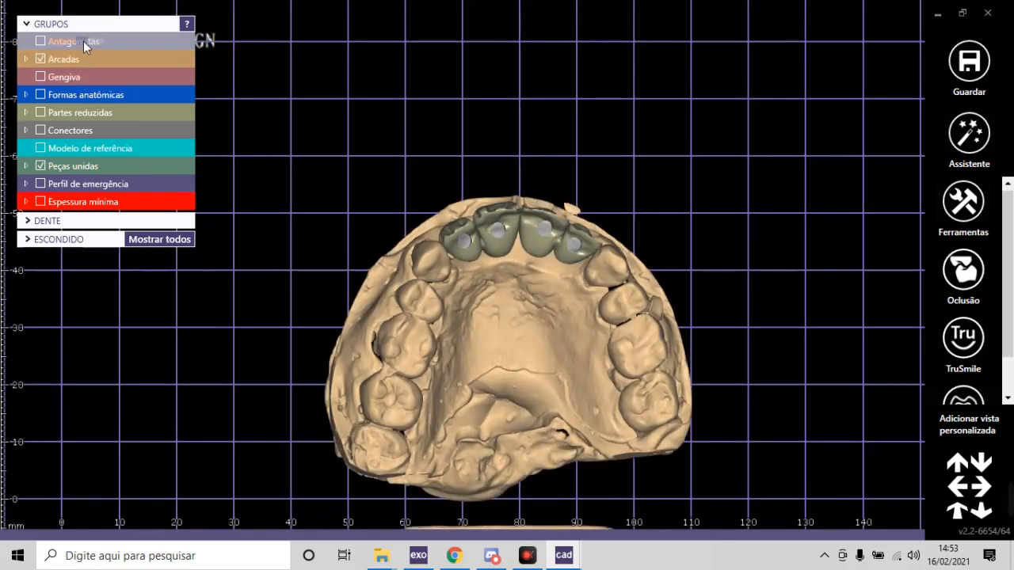
click(83, 41)
right_drag(680, 122, 604, 238)
scroll(604, 238, up, 5)
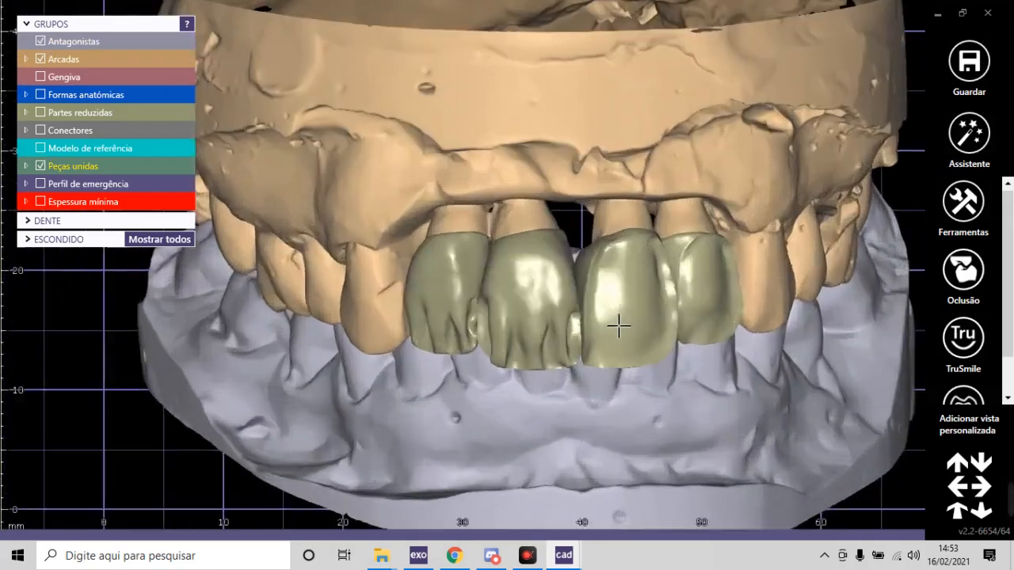
scroll(600, 315, down, 5)
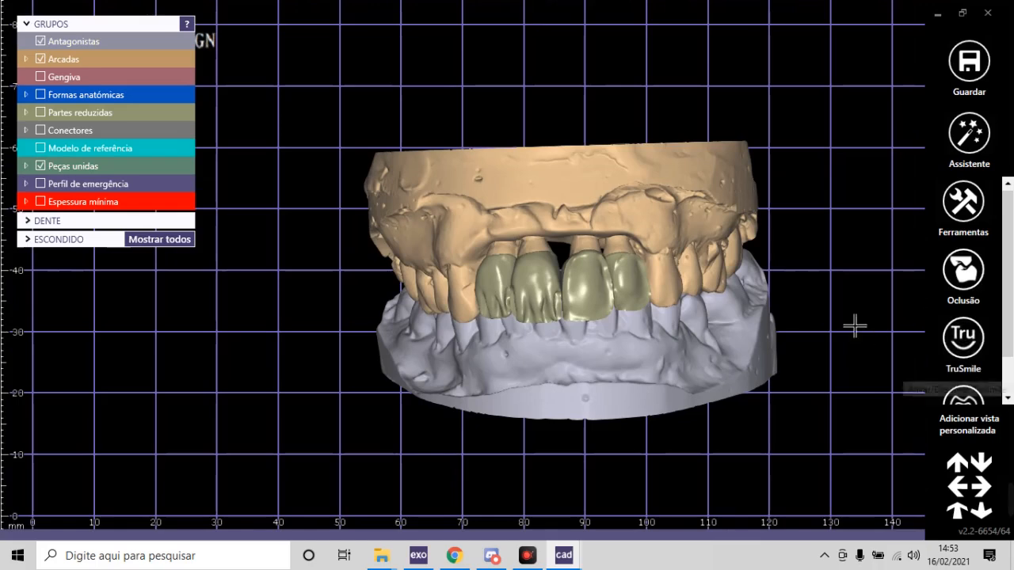
right_drag(615, 299, 625, 298)
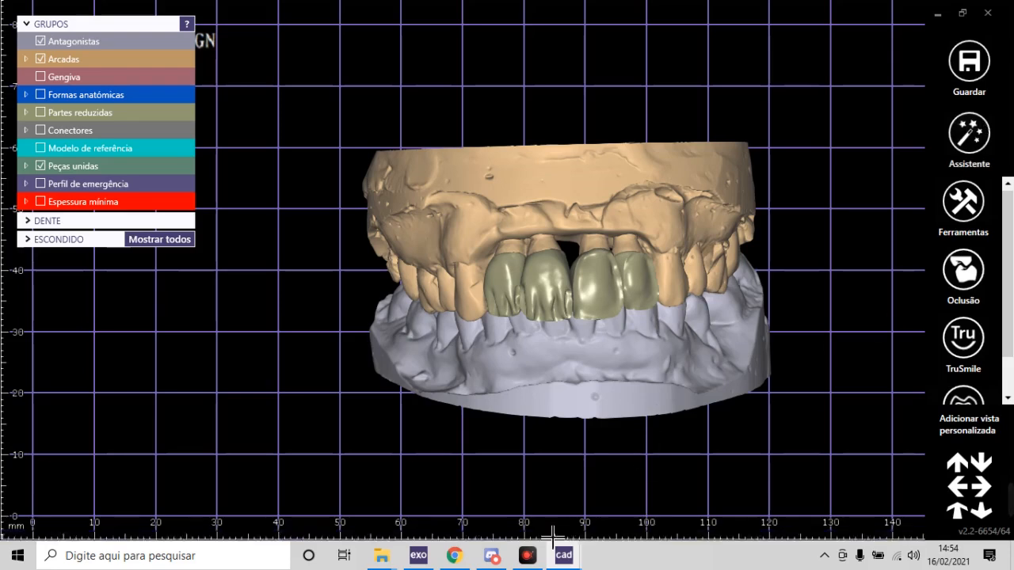
Step: Open the gengiva file from the exercicio 2 folder in 3D Builder, examine the gingiva mesh and minimize the viewer
mouse_move(381, 555)
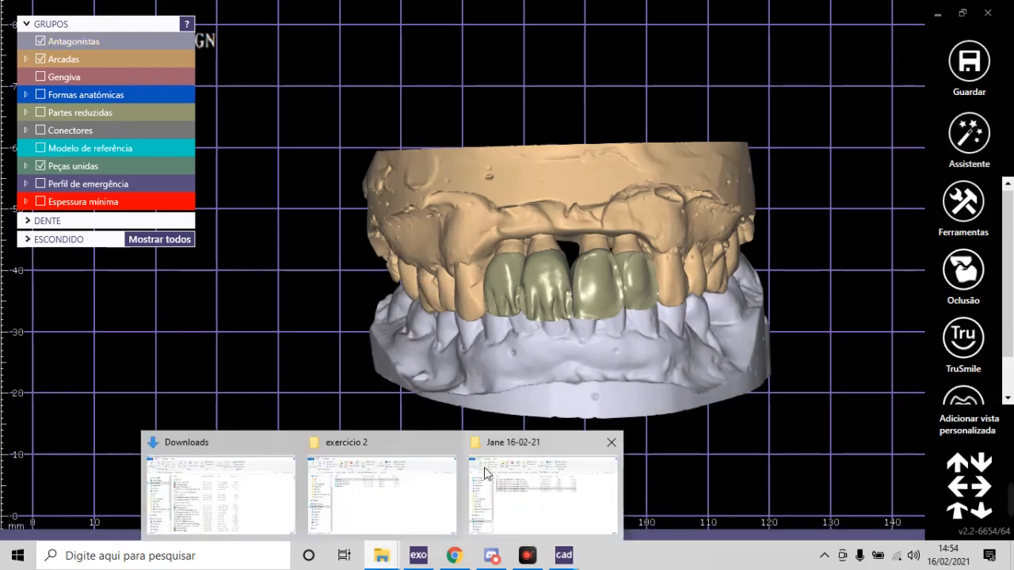
click(410, 502)
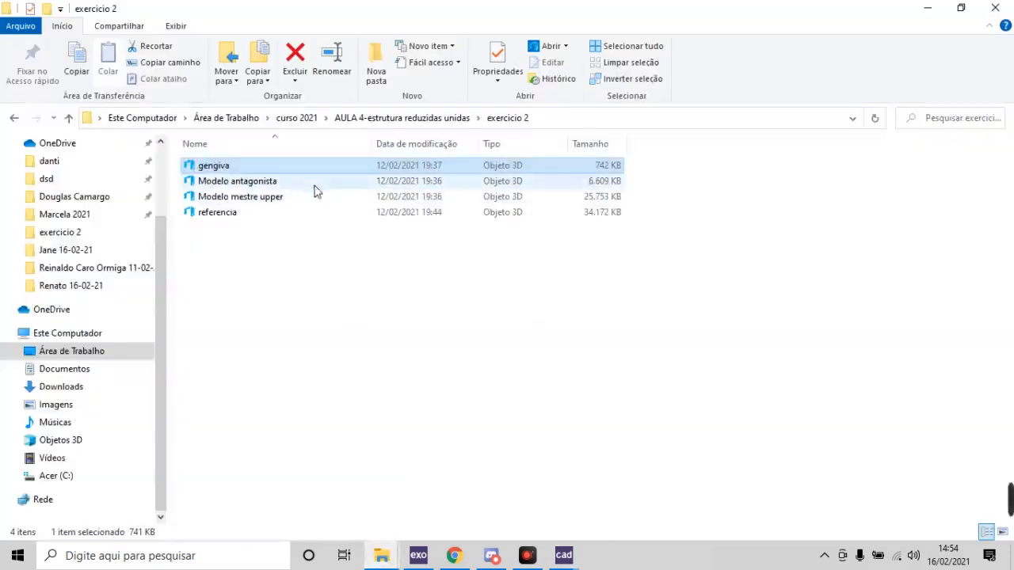
click(225, 166)
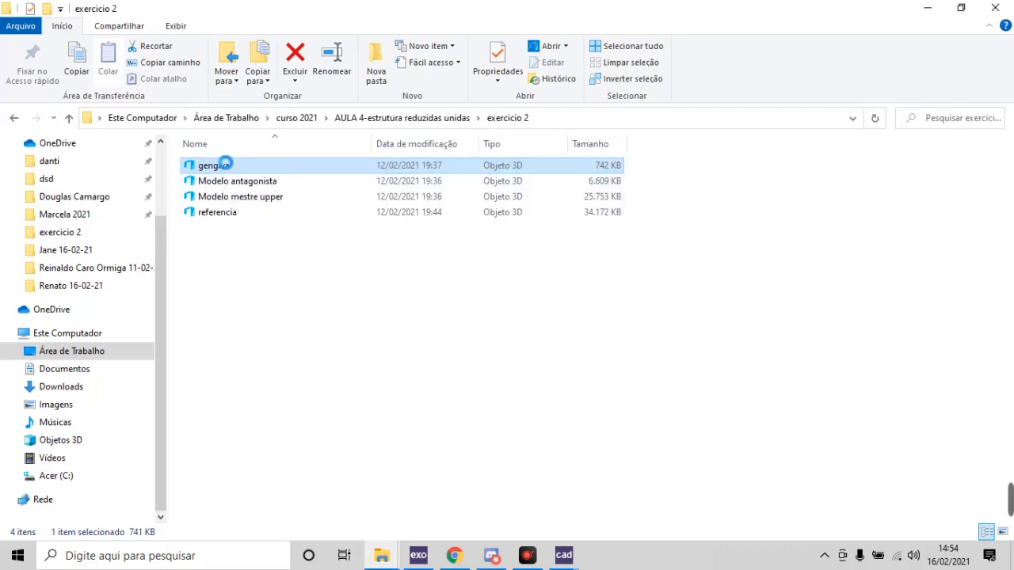
click(288, 167)
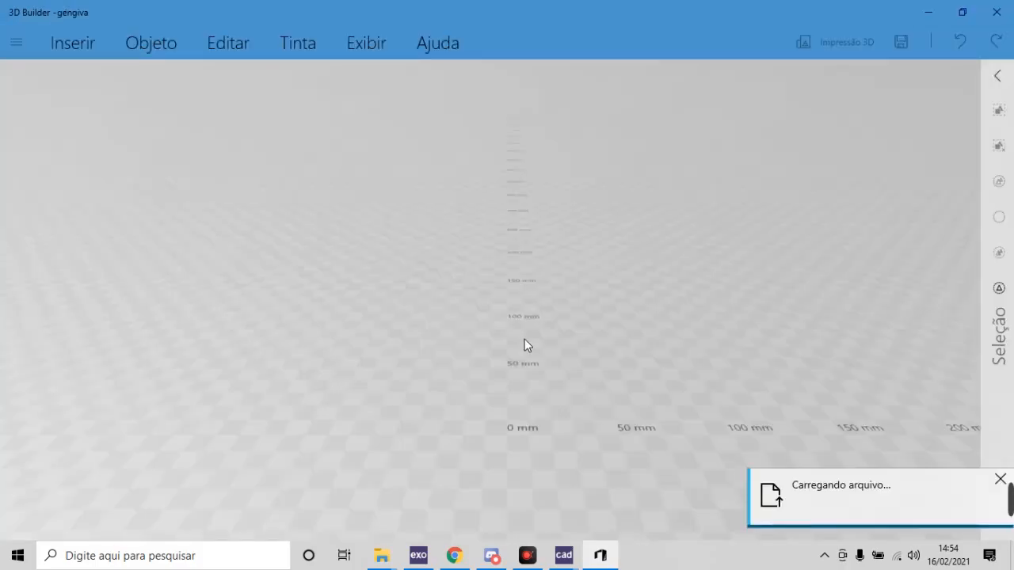
drag(525, 345, 308, 357)
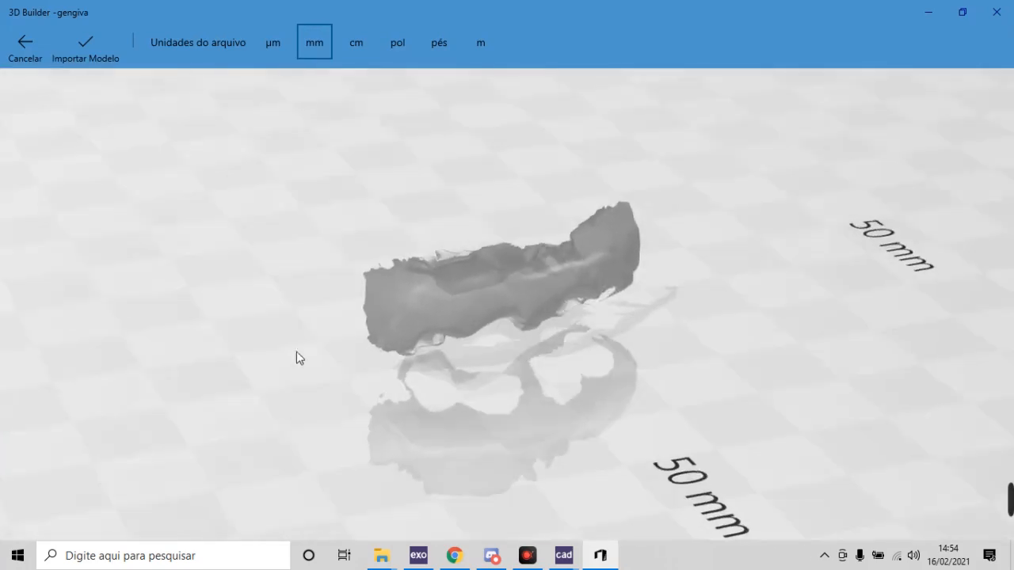
drag(602, 298, 556, 273)
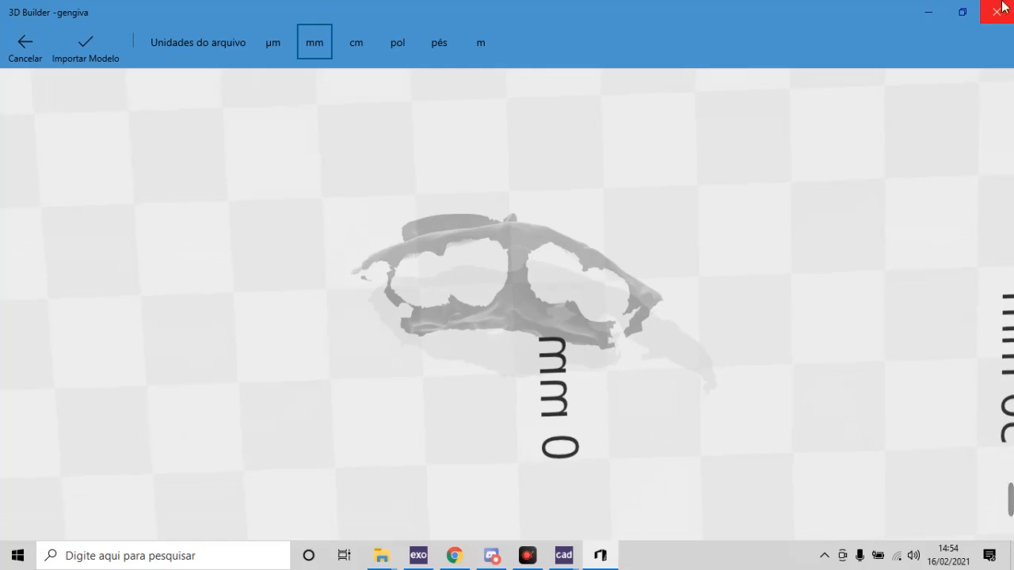
click(928, 12)
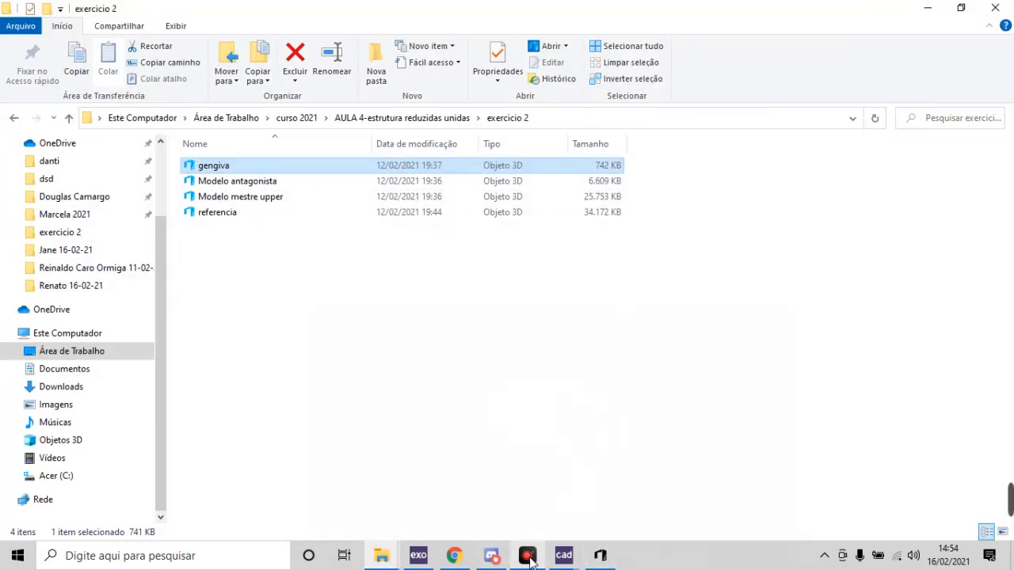
Step: Switch to the exocad project window, open the work definition of tooth 11 and select Sim for Gengiva separada
click(426, 558)
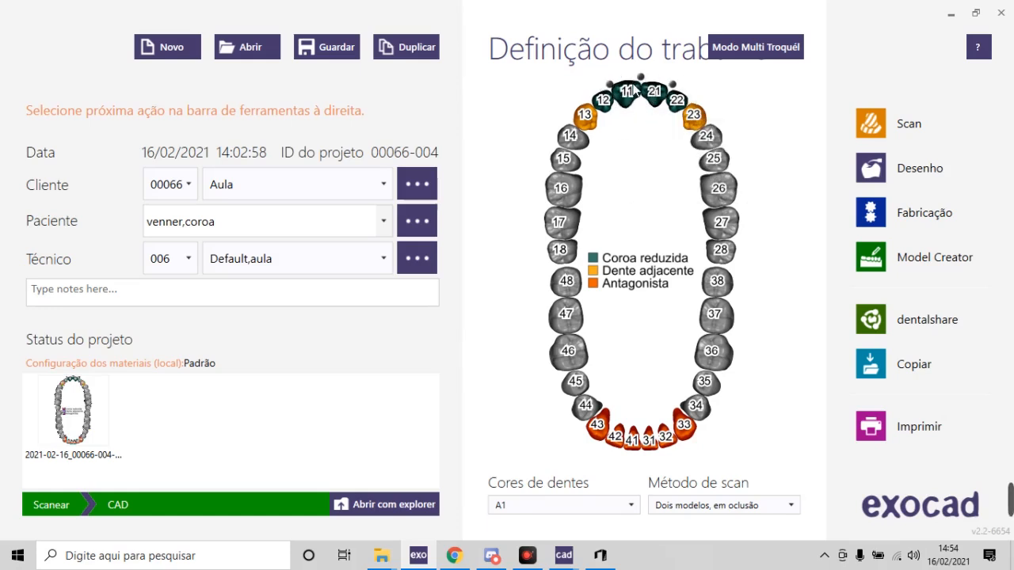
mouse_move(638, 94)
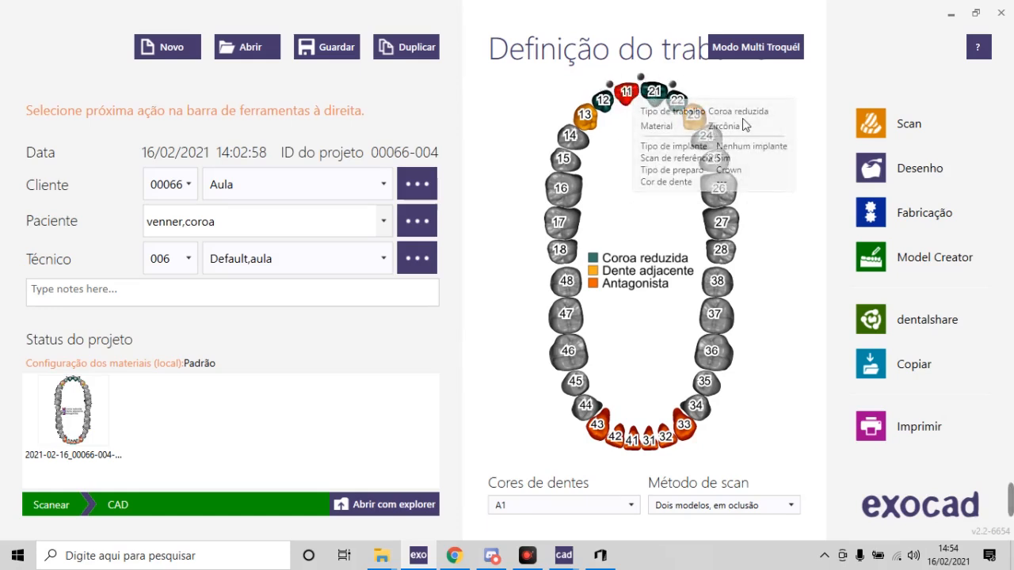
click(749, 114)
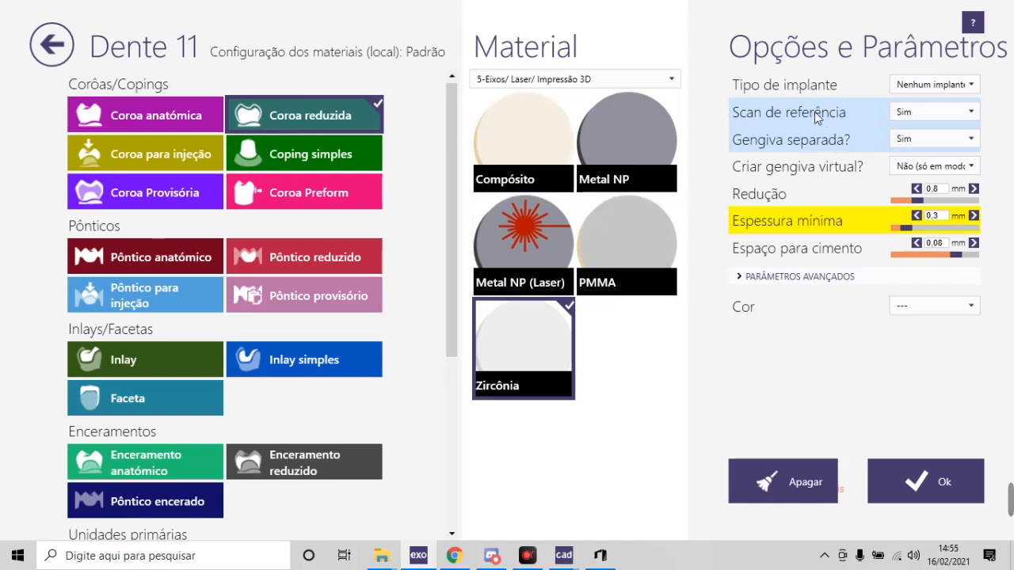
click(909, 141)
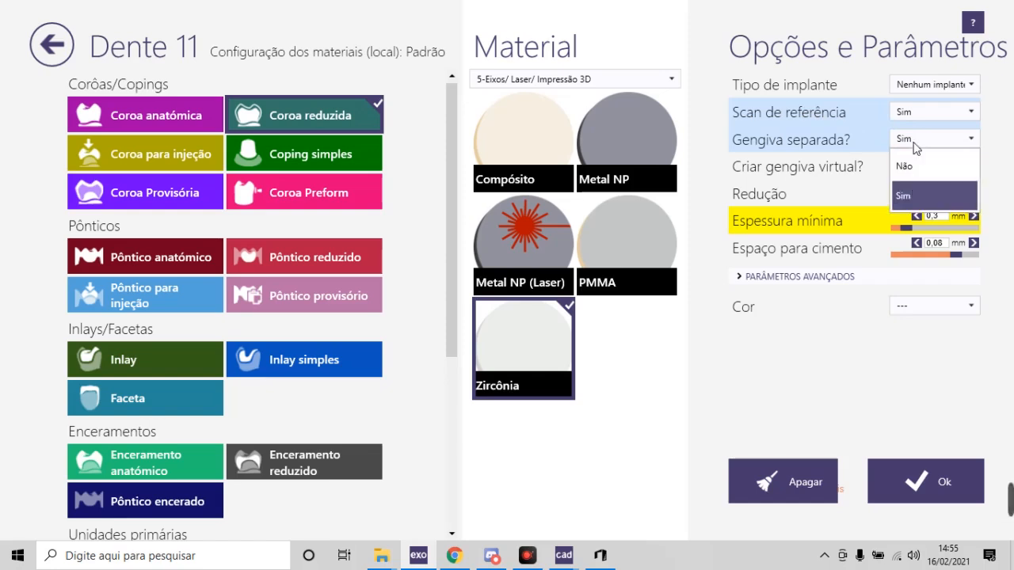
click(923, 203)
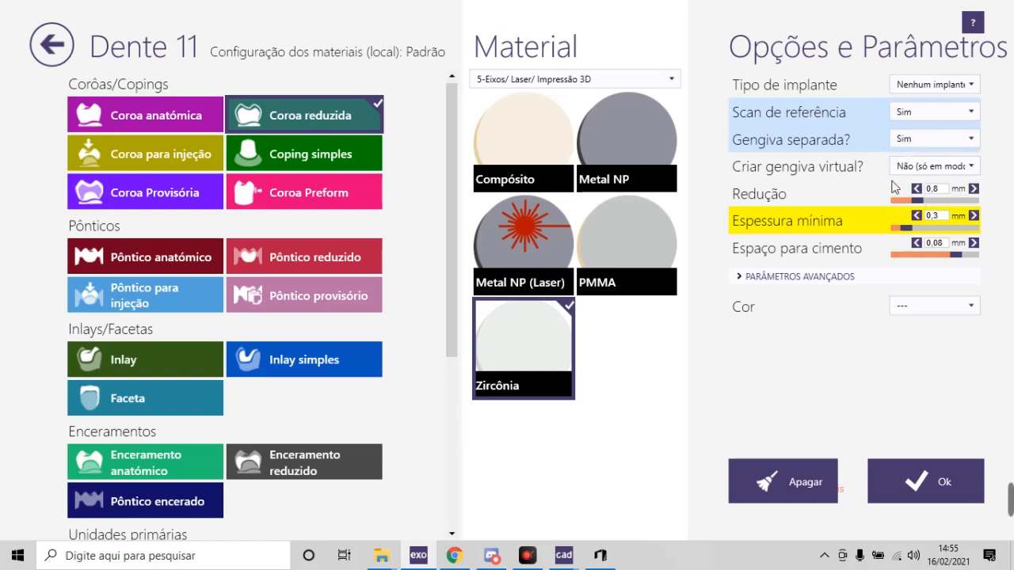
Step: Switch to the CAD window with the bridge design and show the Gengiva group on the model
mouse_move(574, 564)
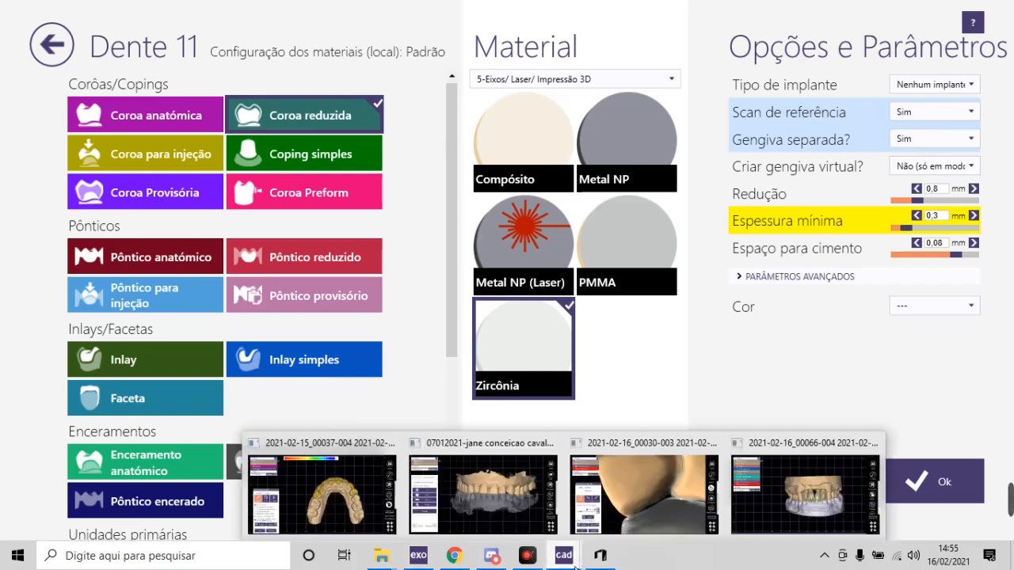
click(768, 519)
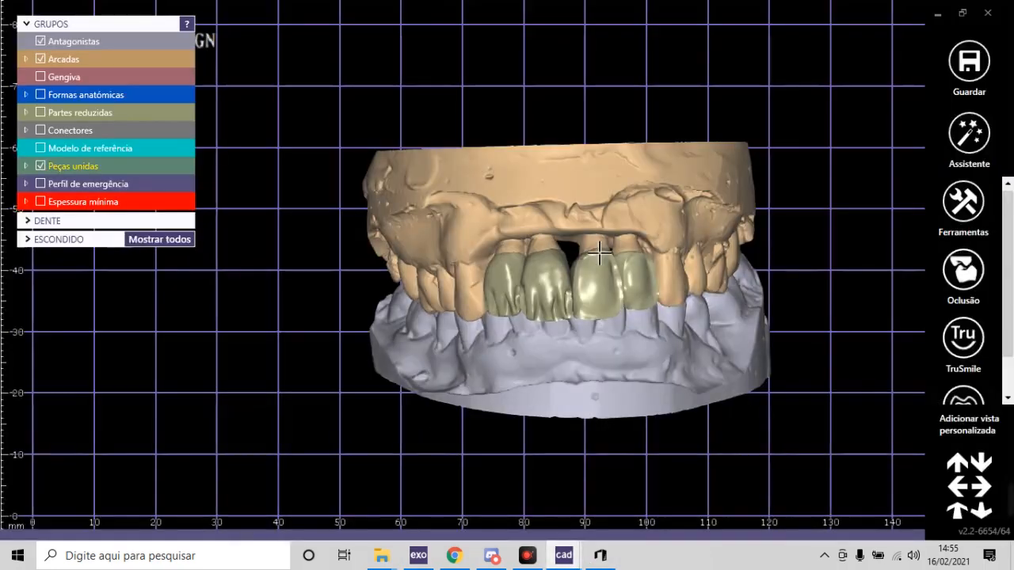
click(88, 75)
scroll(546, 247, up, 5)
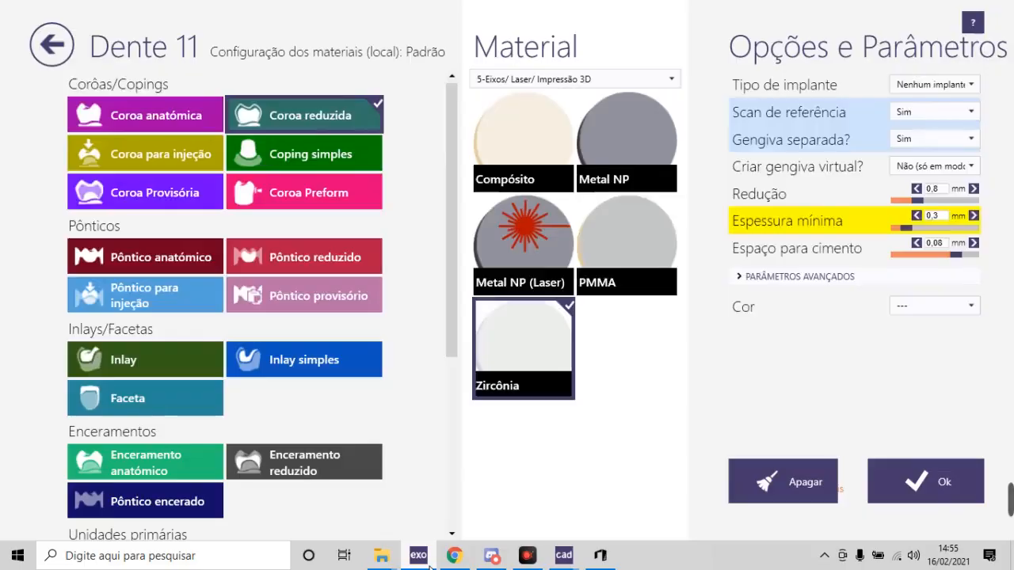
Step: Return to tooth 11's work definition and review the options for Criar gengiva virtual without changing the setting
click(418, 555)
click(939, 172)
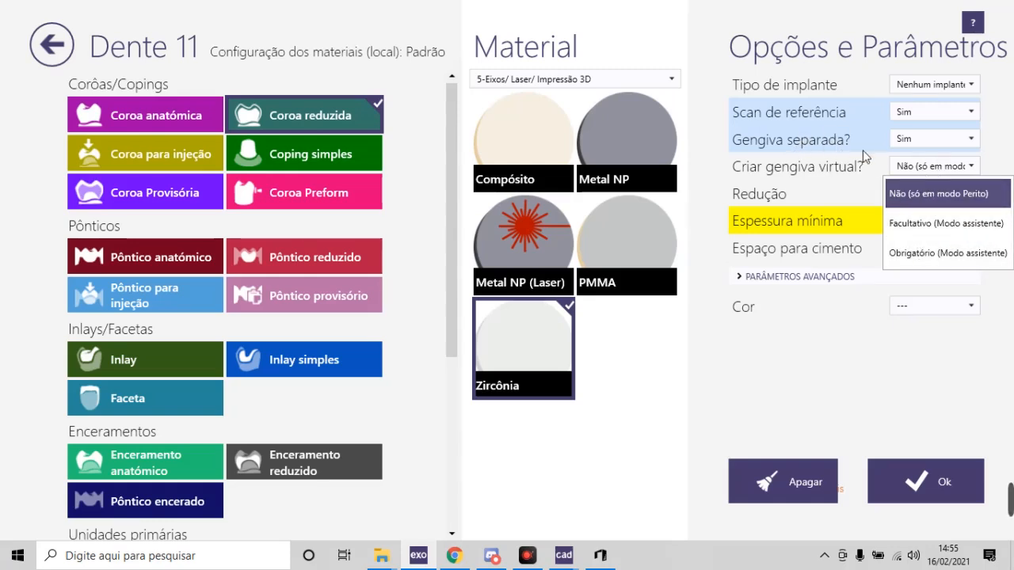
click(715, 176)
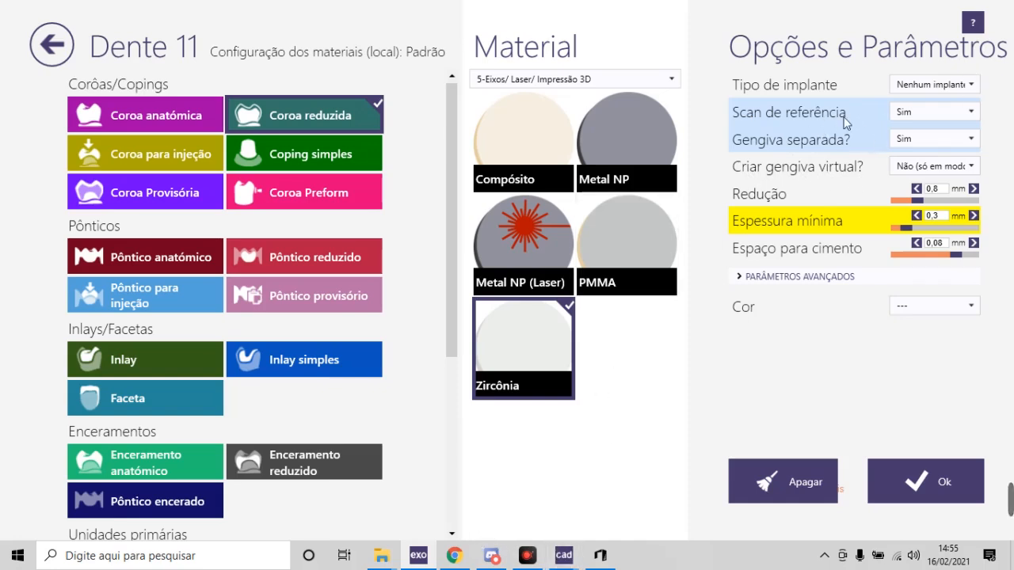
Step: Check tooth 11's Scan de referência options and locate the gengiva and referencia files in the exercicio 2 folder
click(921, 116)
click(920, 116)
mouse_move(381, 555)
click(410, 468)
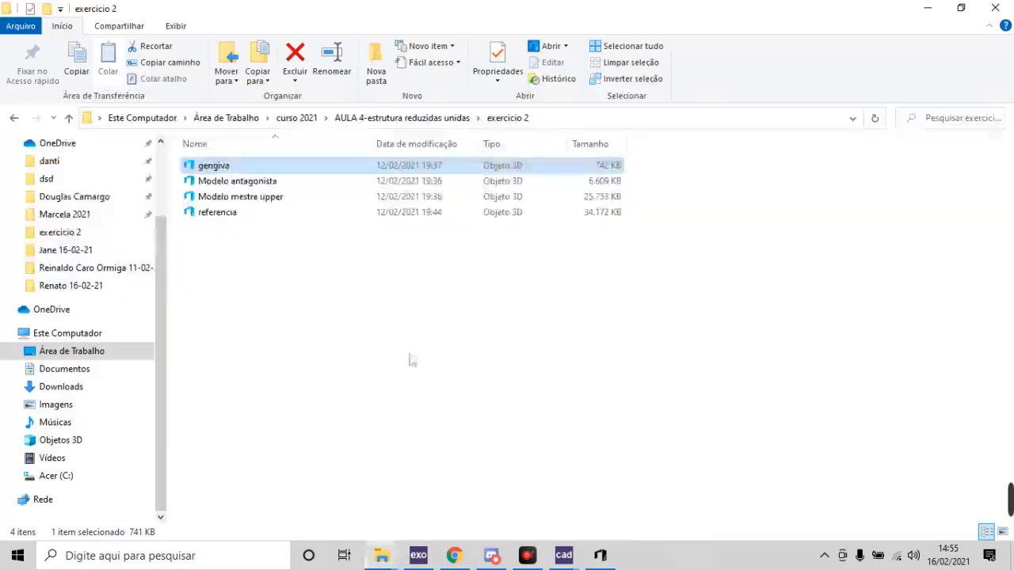
click(226, 166)
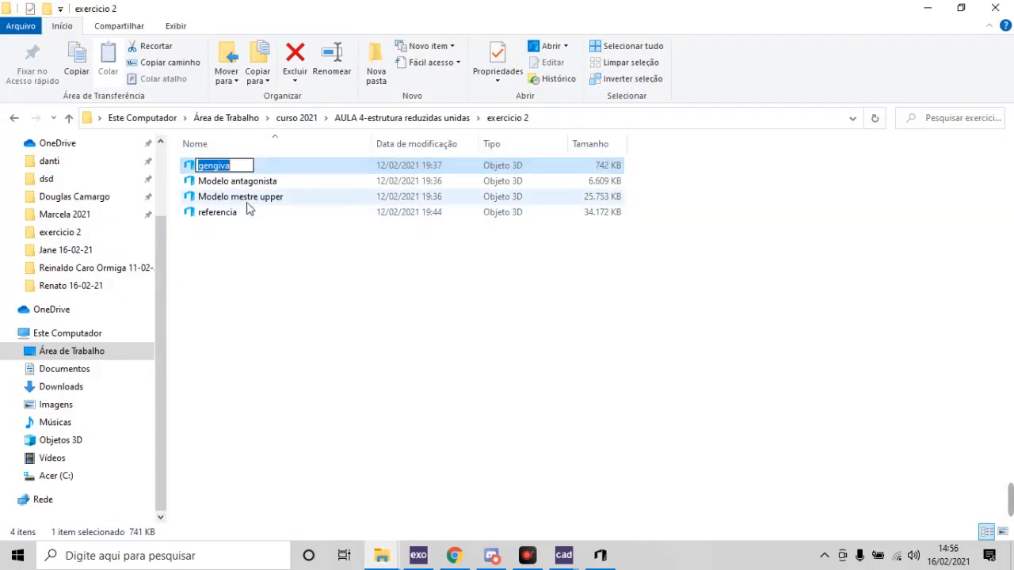
click(223, 217)
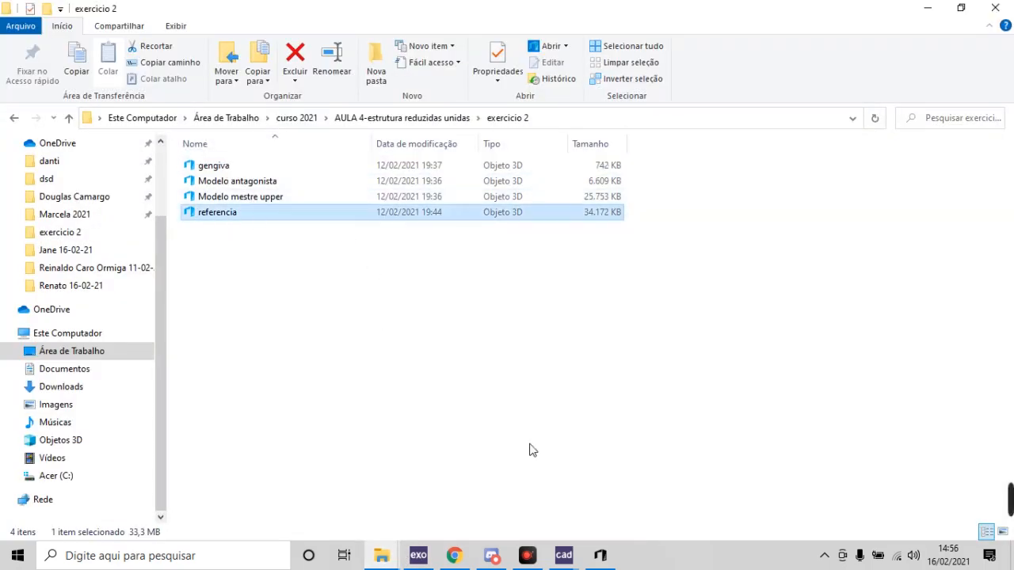
click(571, 510)
Step: Switch to the CAD window with the bridge design and show the Formas anatómicas group for comparison, hiding it again
click(563, 555)
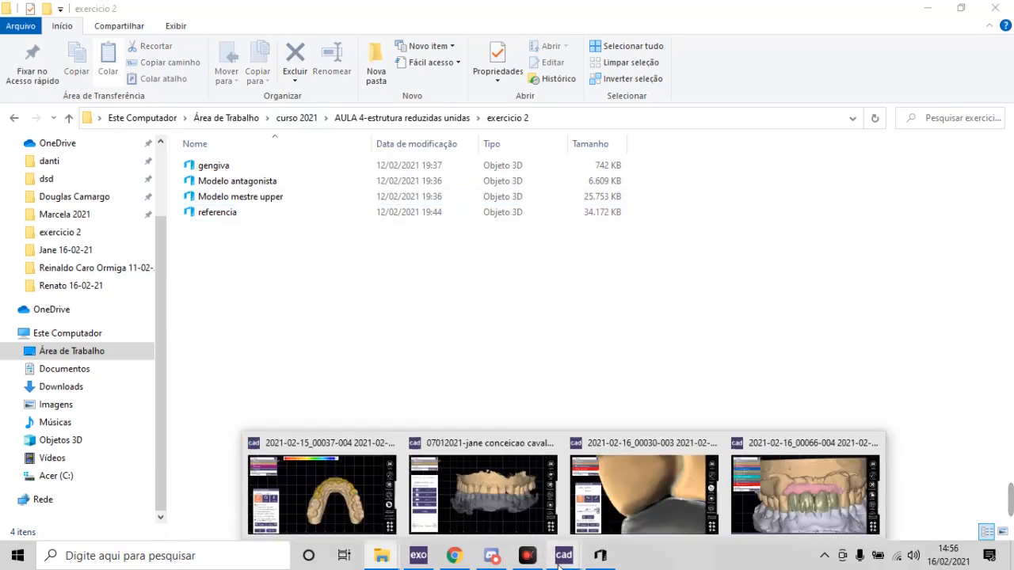
click(834, 491)
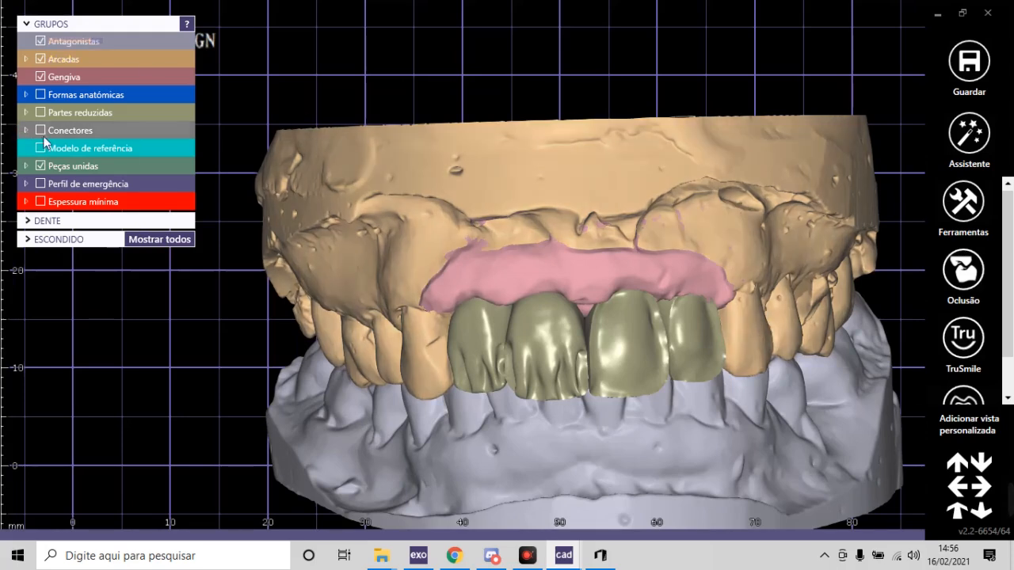
click(95, 97)
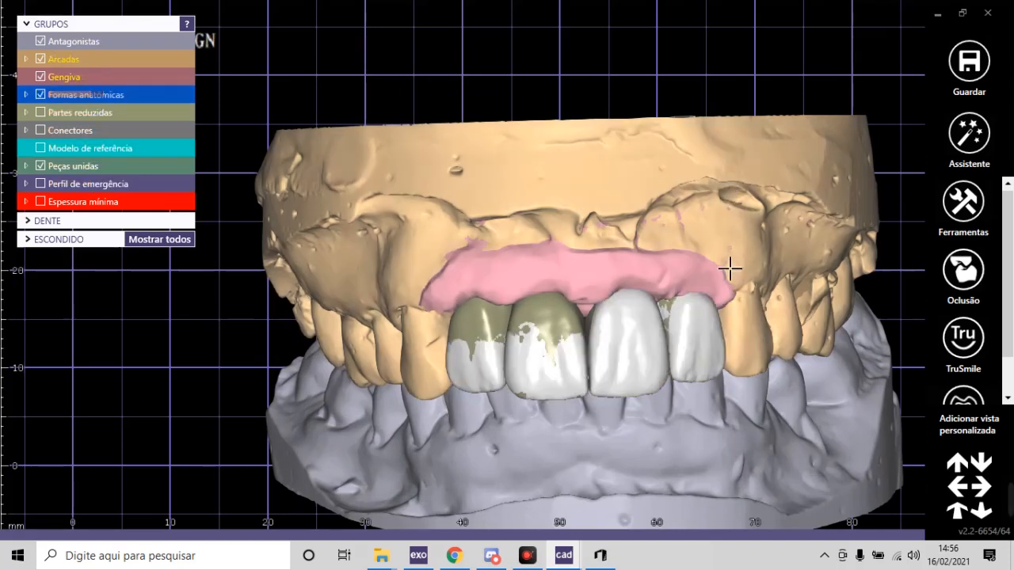
right_drag(628, 430, 606, 435)
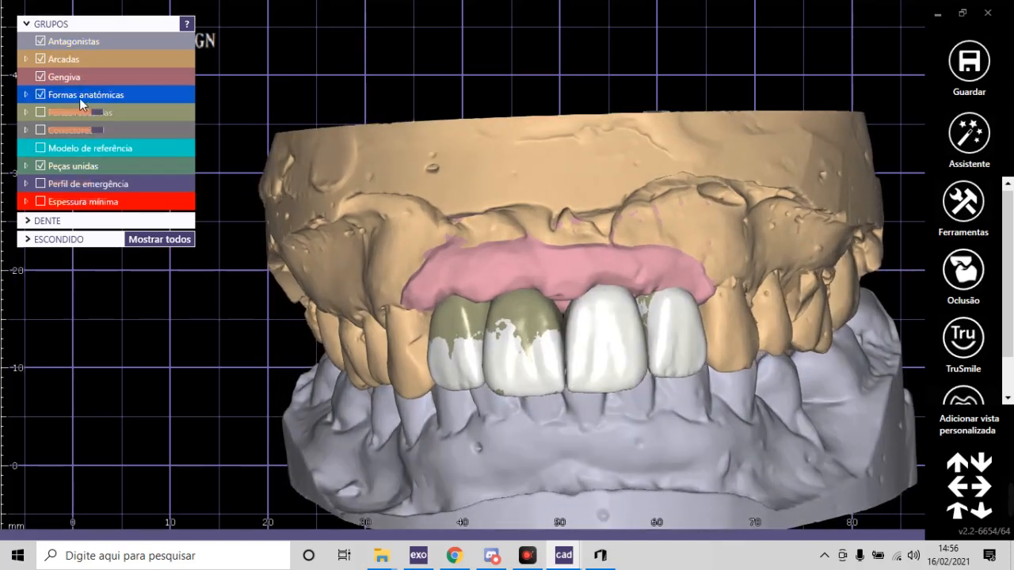
click(95, 97)
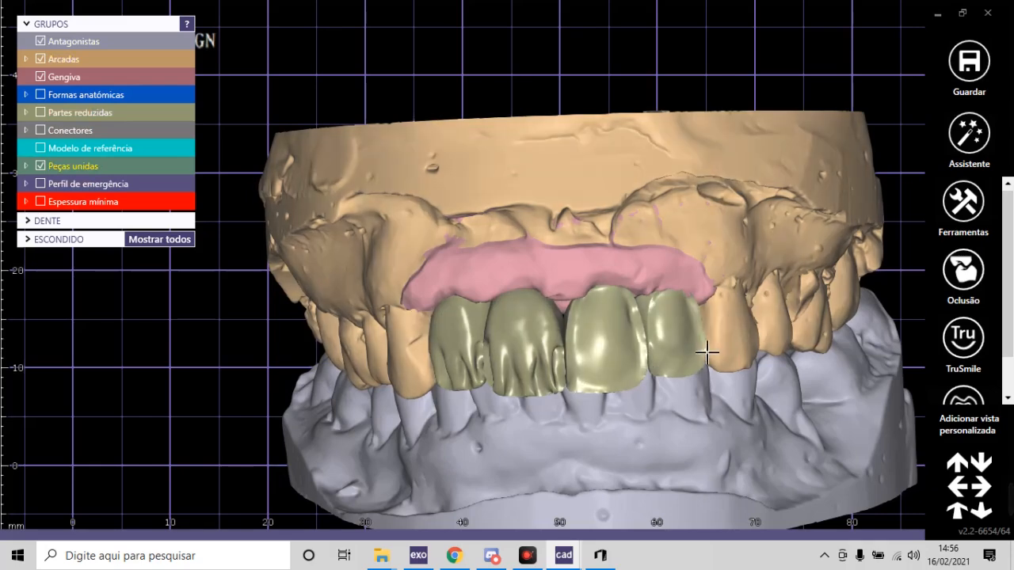
Step: Examine the merged bridge and the separate gingiva from the front, the sides and the occlusal direction
scroll(643, 383, down, 4)
right_drag(644, 388, 706, 311)
scroll(717, 293, up, 5)
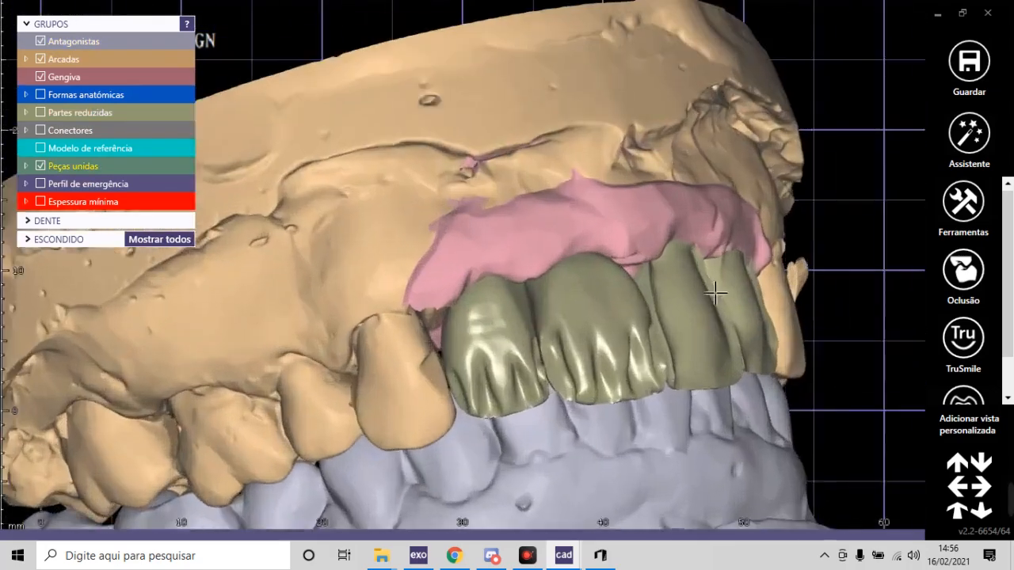
scroll(712, 363, down, 5)
right_drag(712, 363, 681, 377)
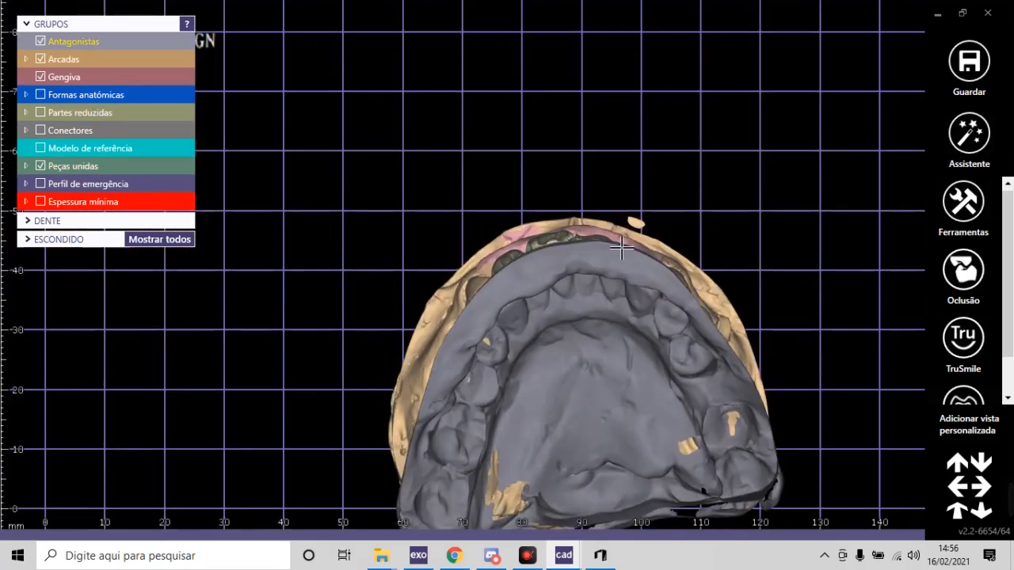
scroll(597, 244, up, 3)
right_drag(569, 339, 589, 334)
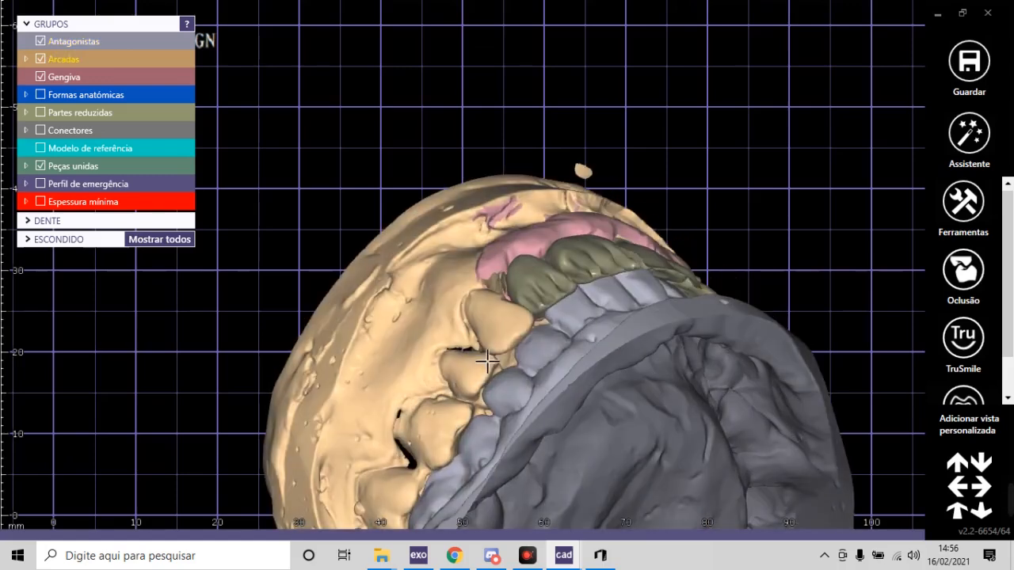
right_drag(749, 280, 767, 164)
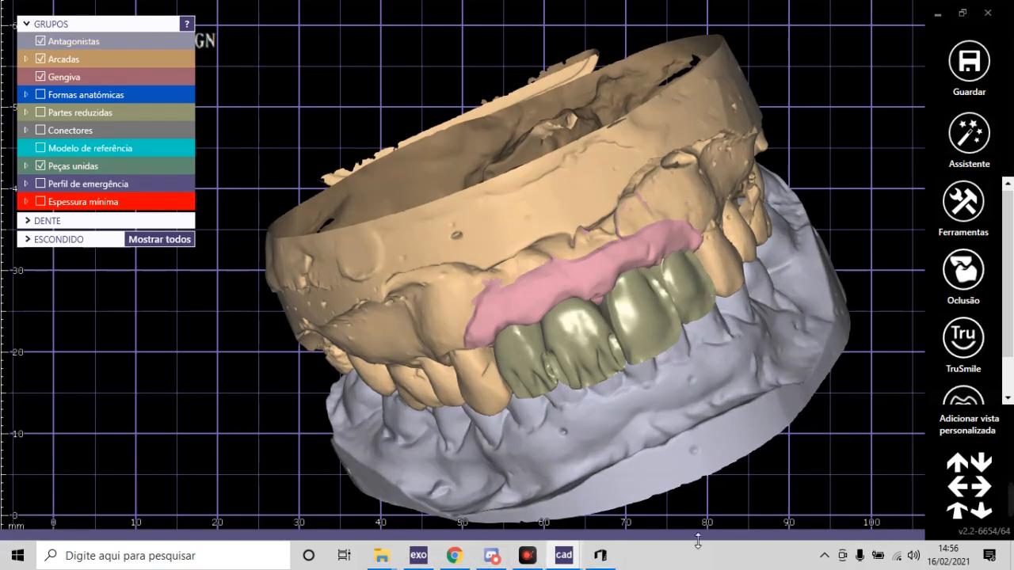
right_drag(566, 441, 543, 357)
right_drag(582, 405, 599, 351)
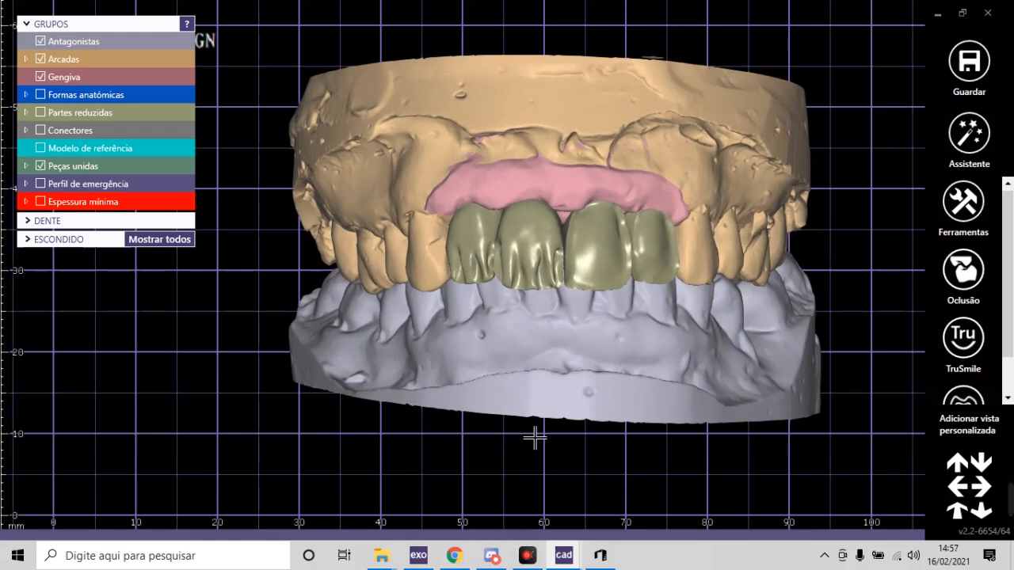
right_drag(644, 306, 579, 331)
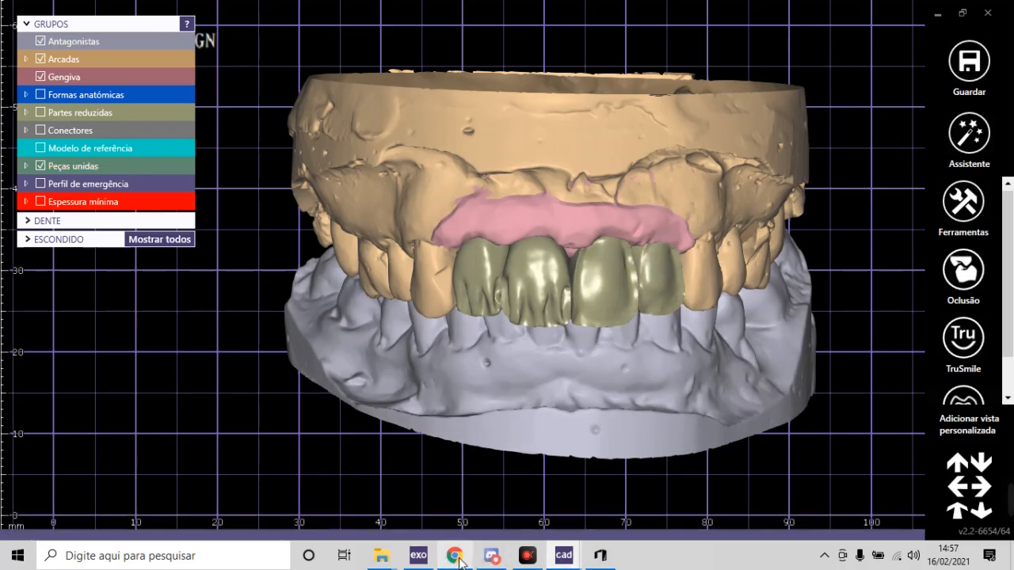
Step: Switch to Discord to read the messages in the geral channel, and return to tooth 11's work definition in exocad
click(491, 555)
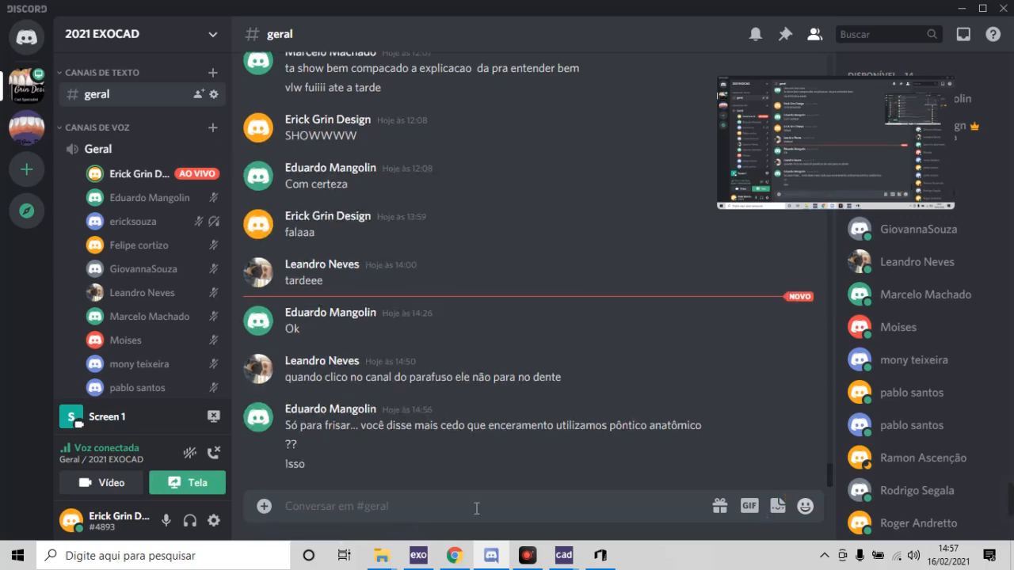
click(419, 556)
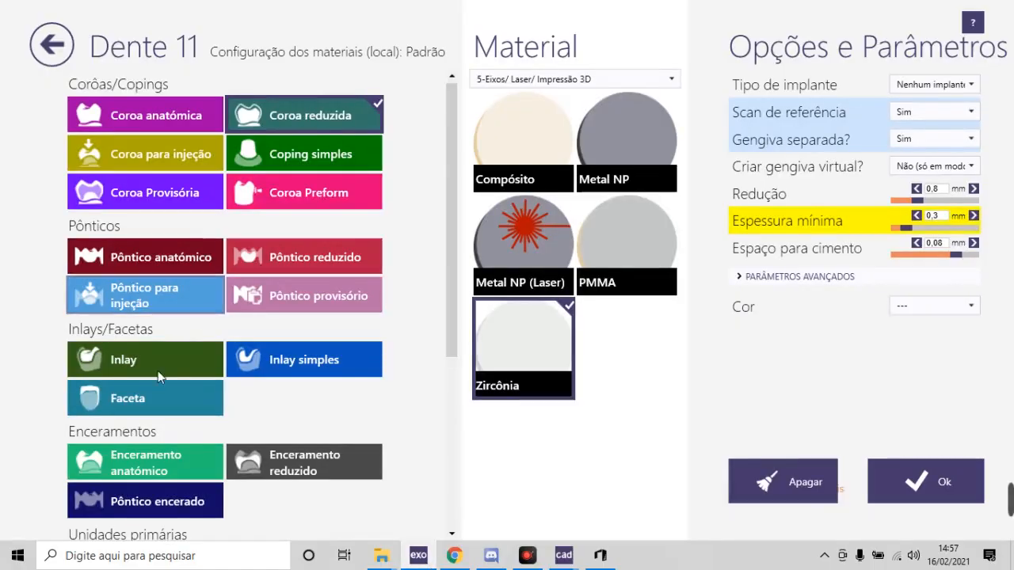
Step: Preview Enceramento anatómico and Enceramento reduzido for tooth 11, look through the remaining work types and go back without applying
click(144, 467)
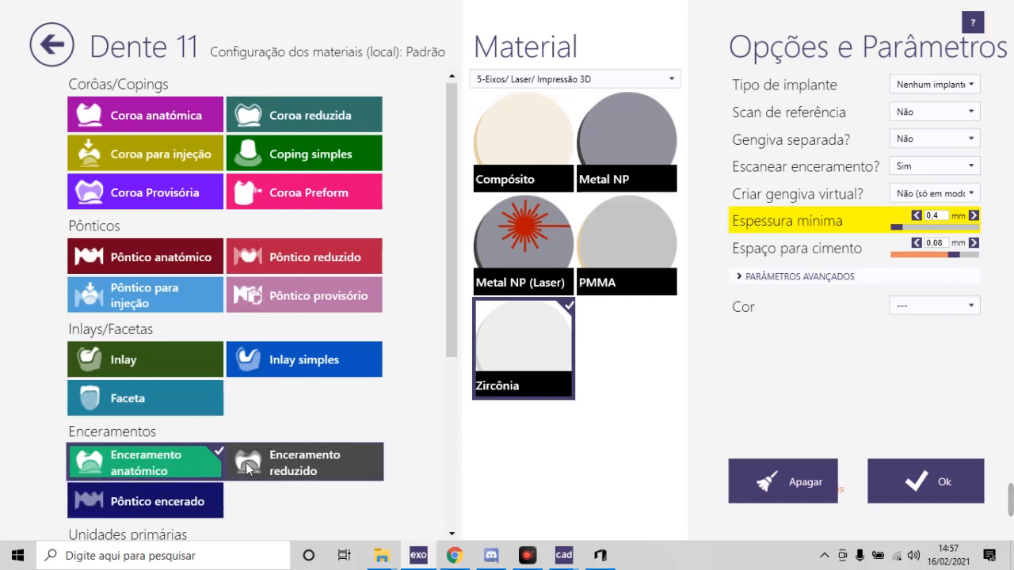
click(170, 474)
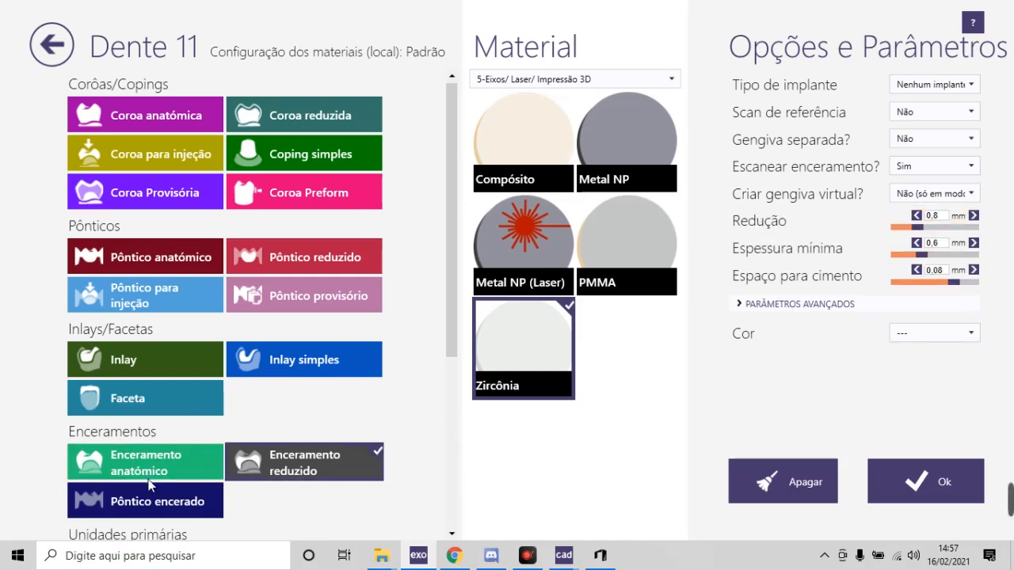
click(198, 475)
click(249, 468)
scroll(404, 426, down, 3)
scroll(405, 426, down, 1)
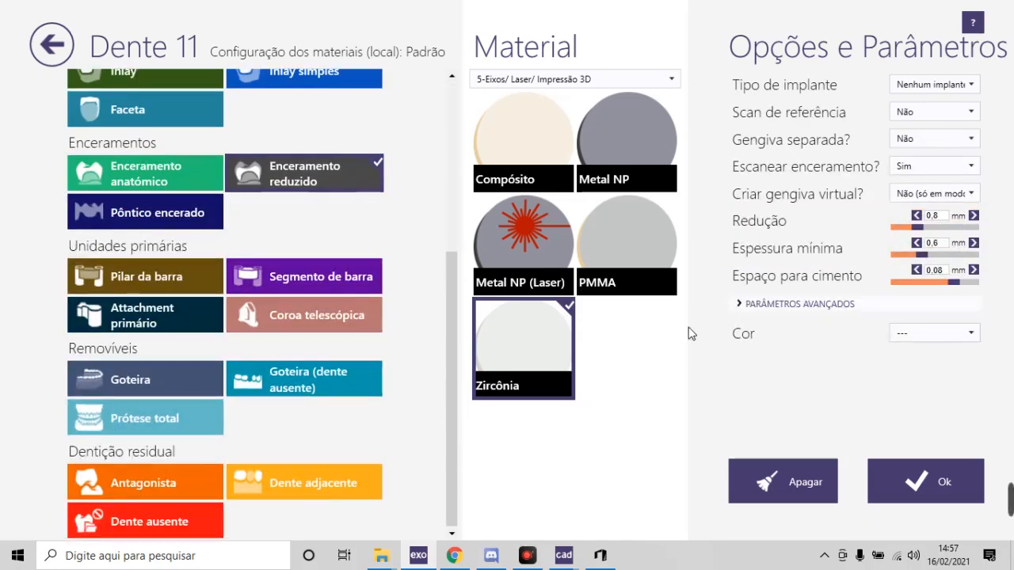
click(52, 45)
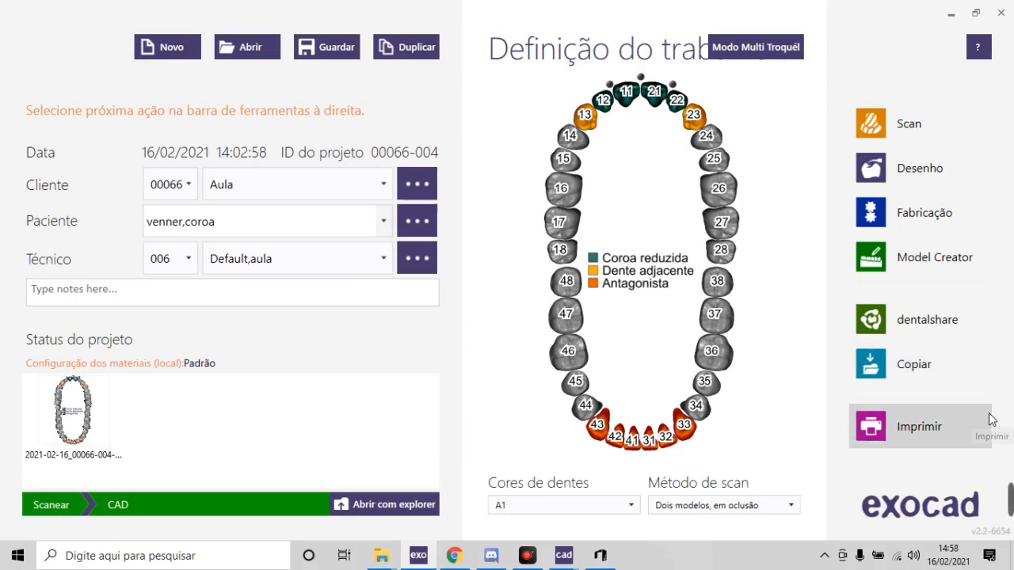
mouse_move(1011, 503)
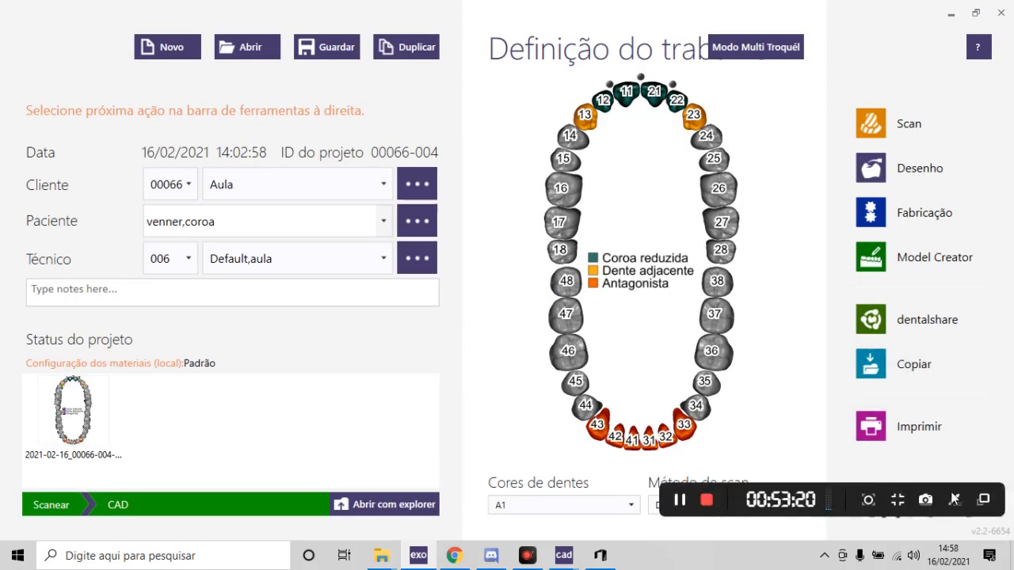